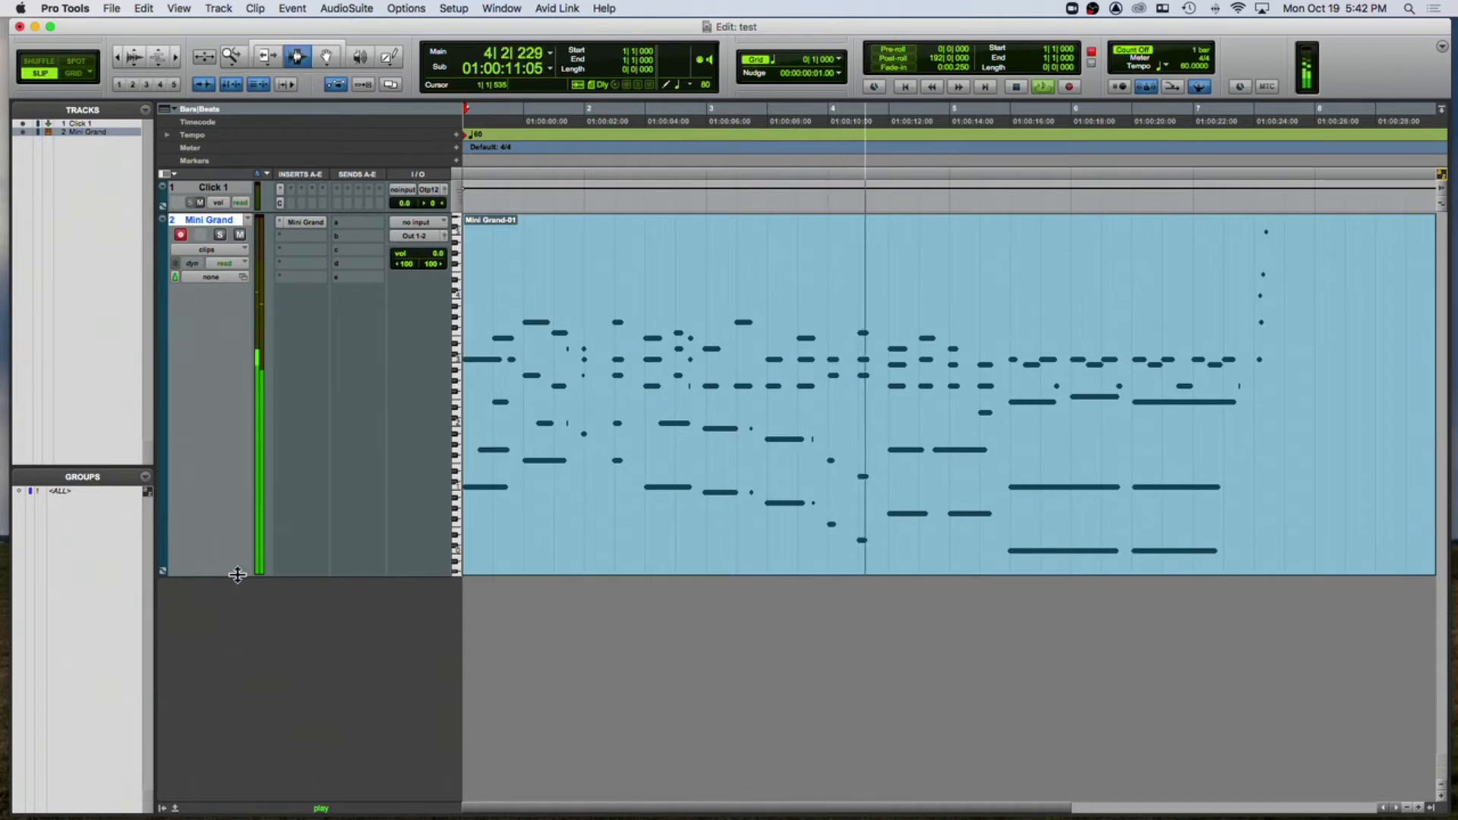
# - Listen to the opening bars of the Mini Grand recording from the start of the session
pyautogui.press('space')
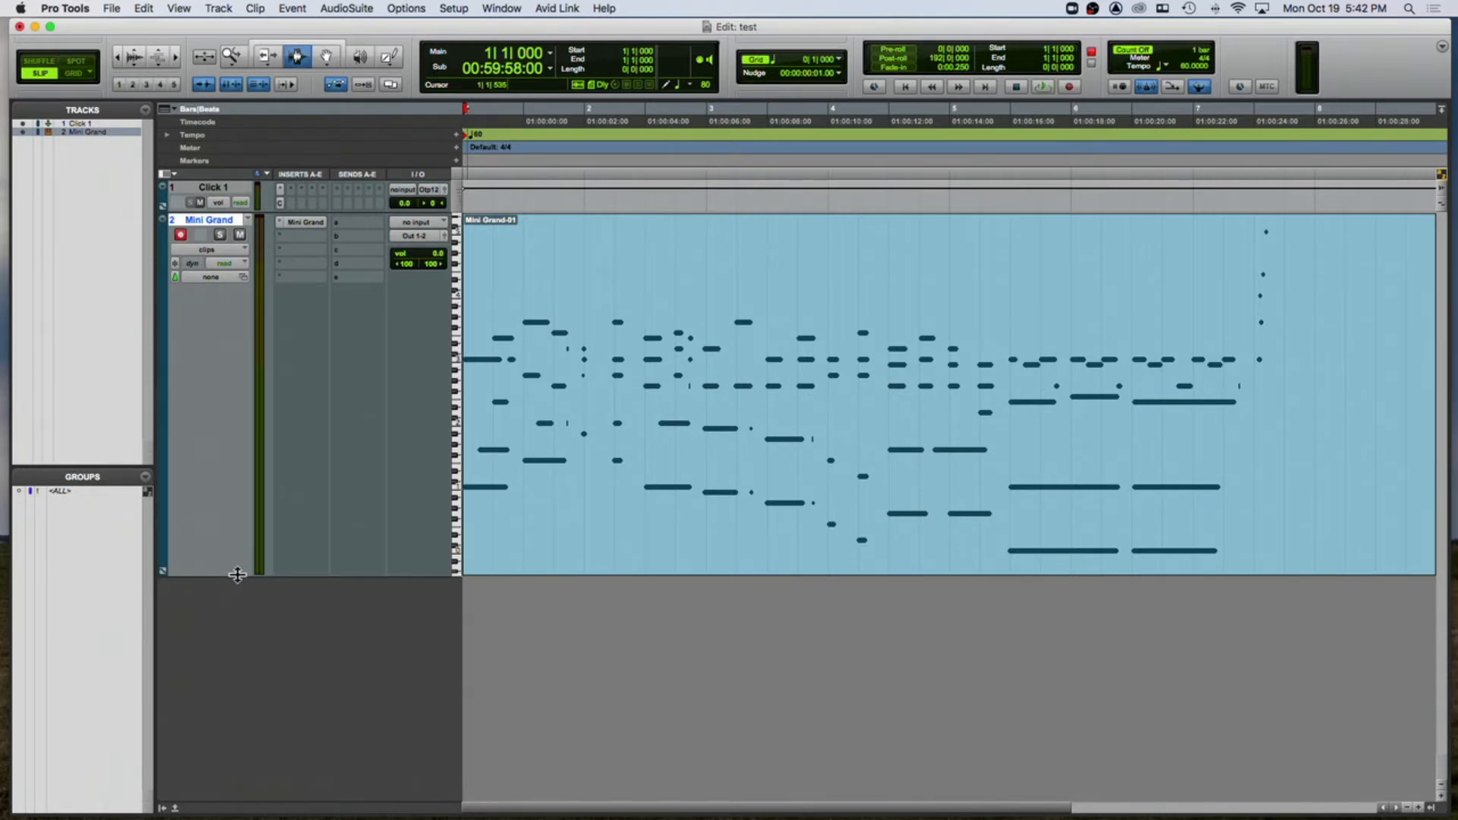
pyautogui.press('space')
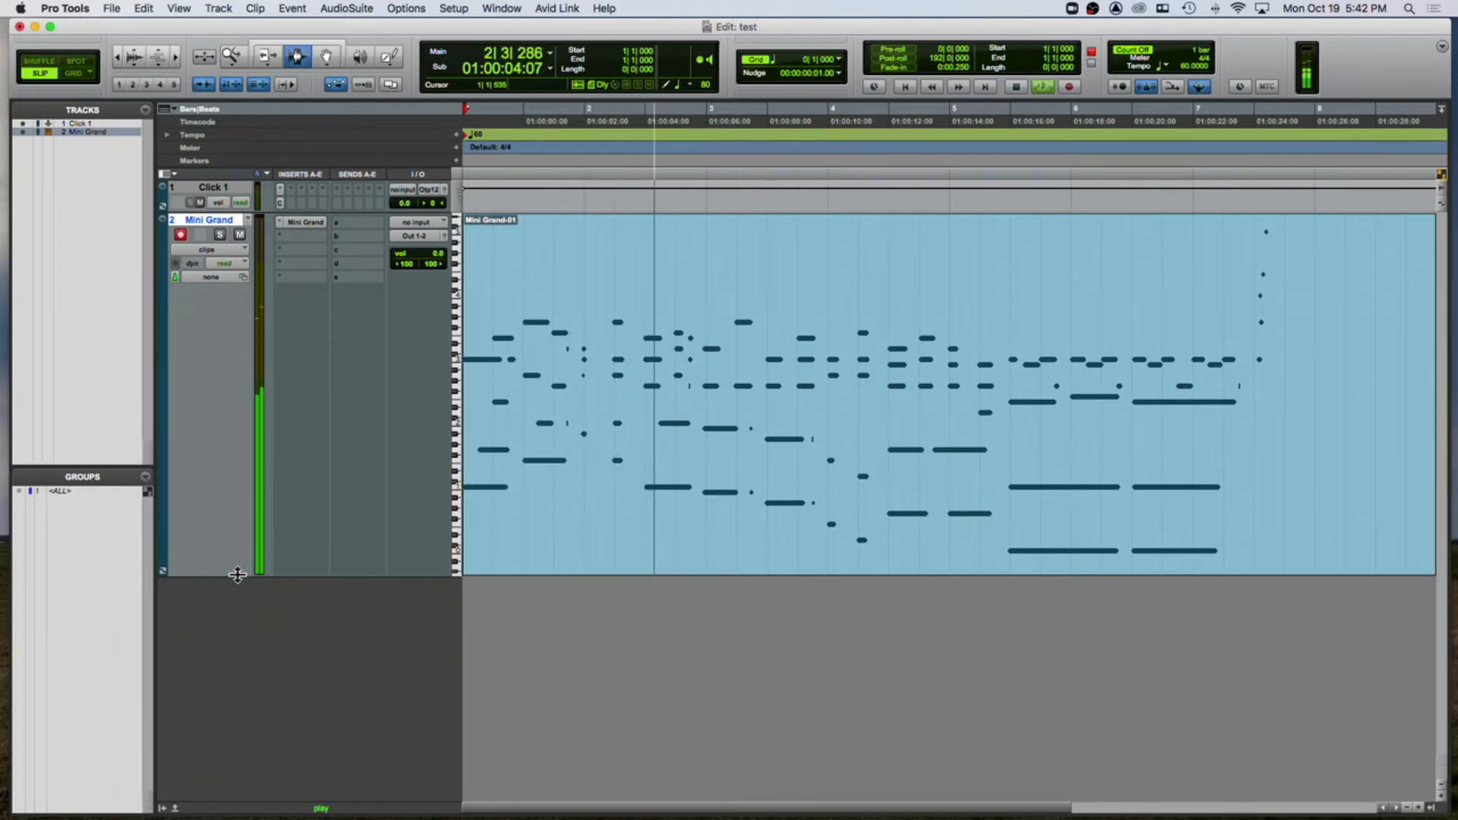
pyautogui.press('space')
# - Insert a 2/4 meter change at bar 2, snapped to the bar
pyautogui.click(607, 172)
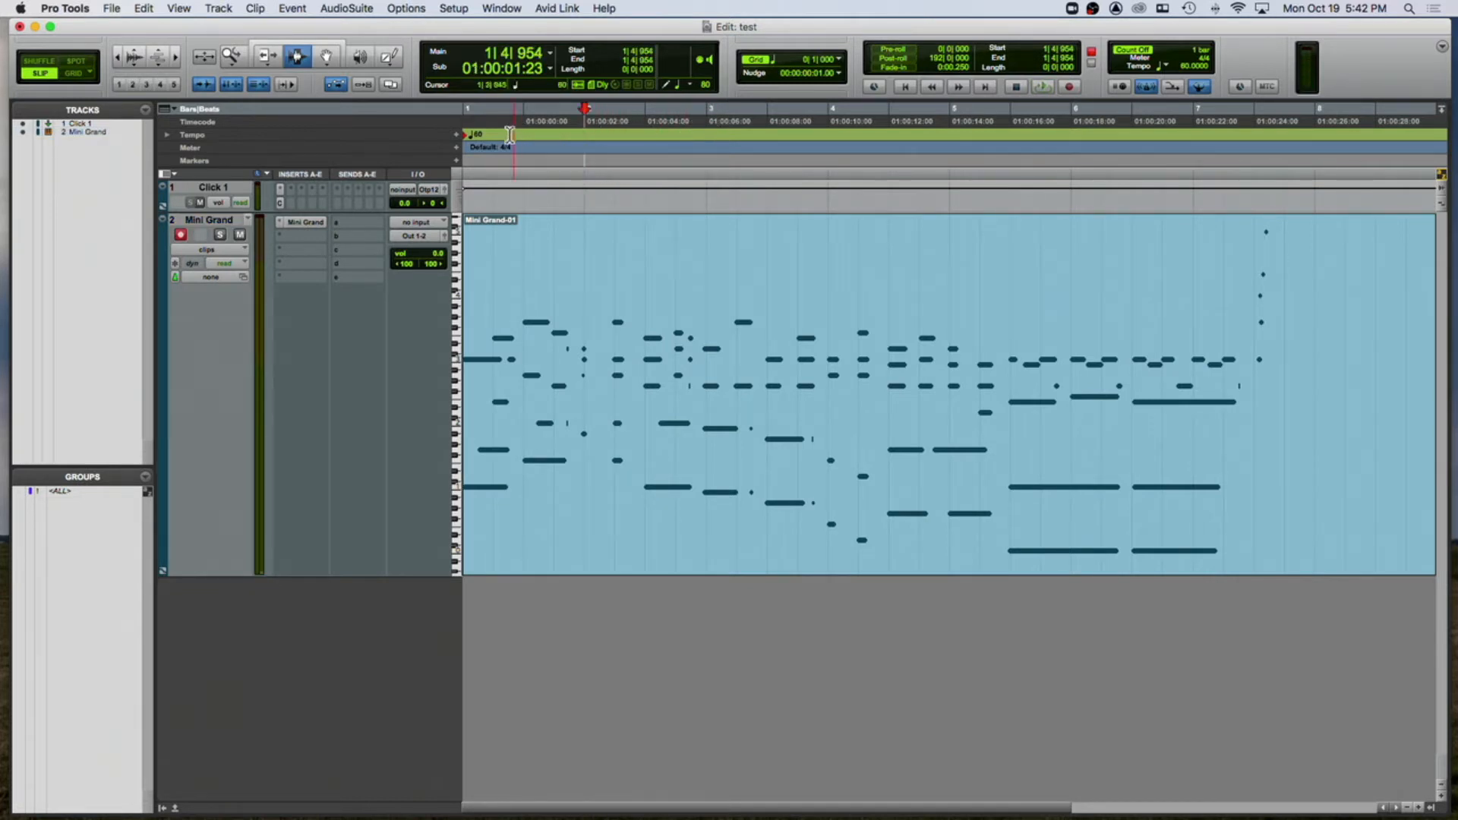
pyautogui.click(456, 148)
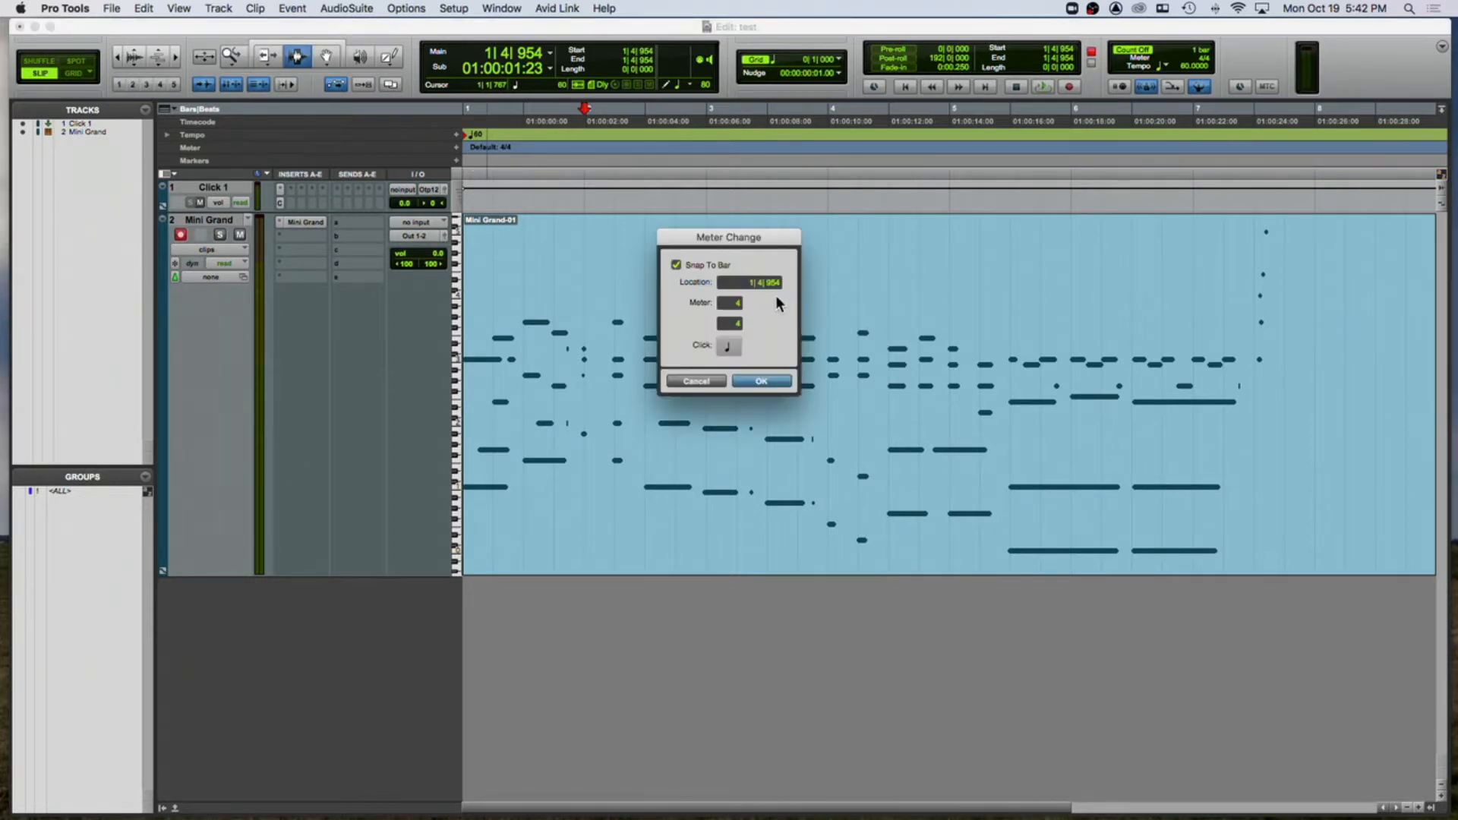
pyautogui.click(748, 283)
pyautogui.press('Return')
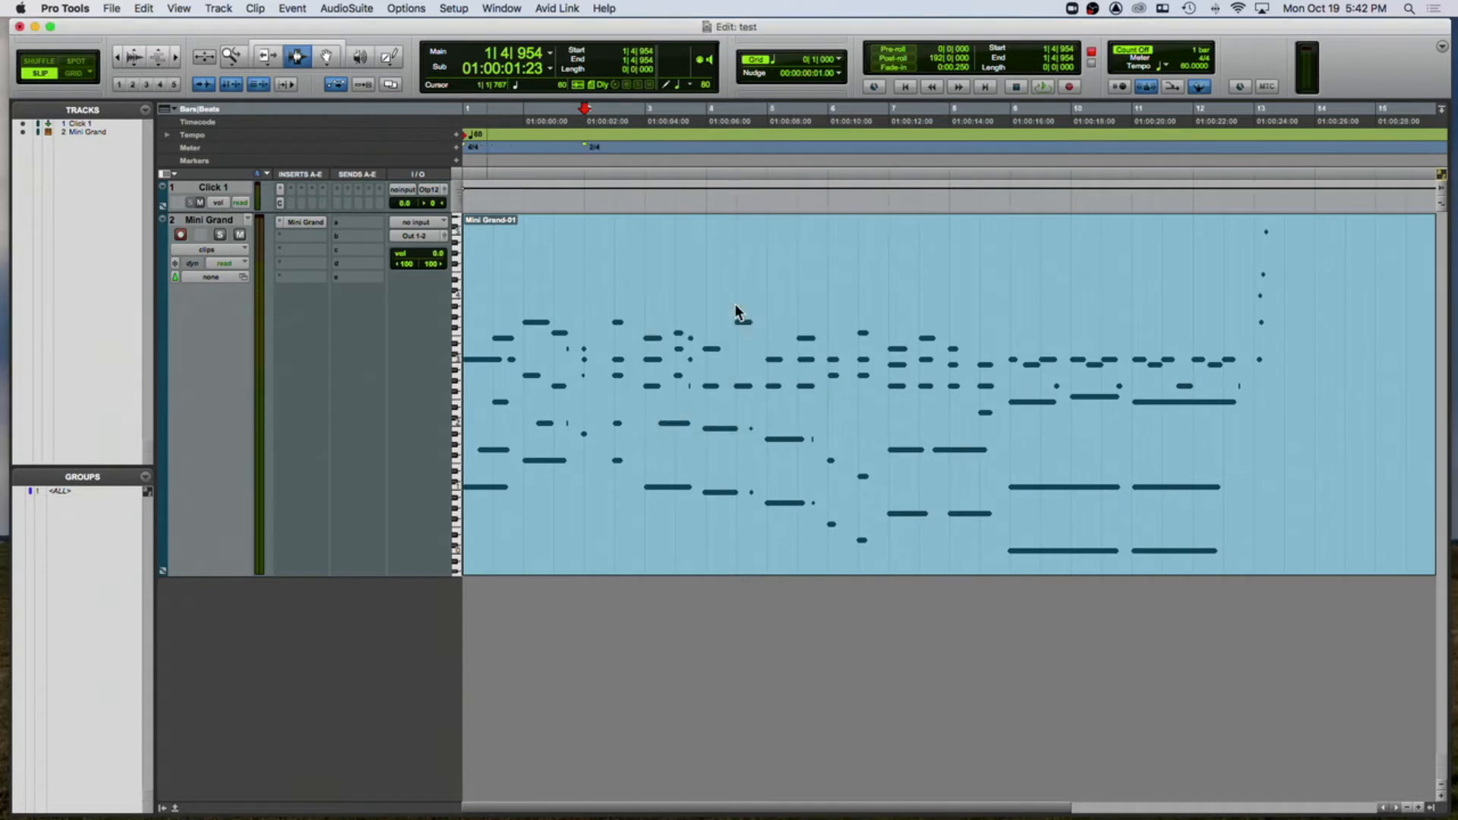
# - Insert a 4/4 meter change at bar 3 (3|1|000) and play the session from the start
pyautogui.click(649, 150)
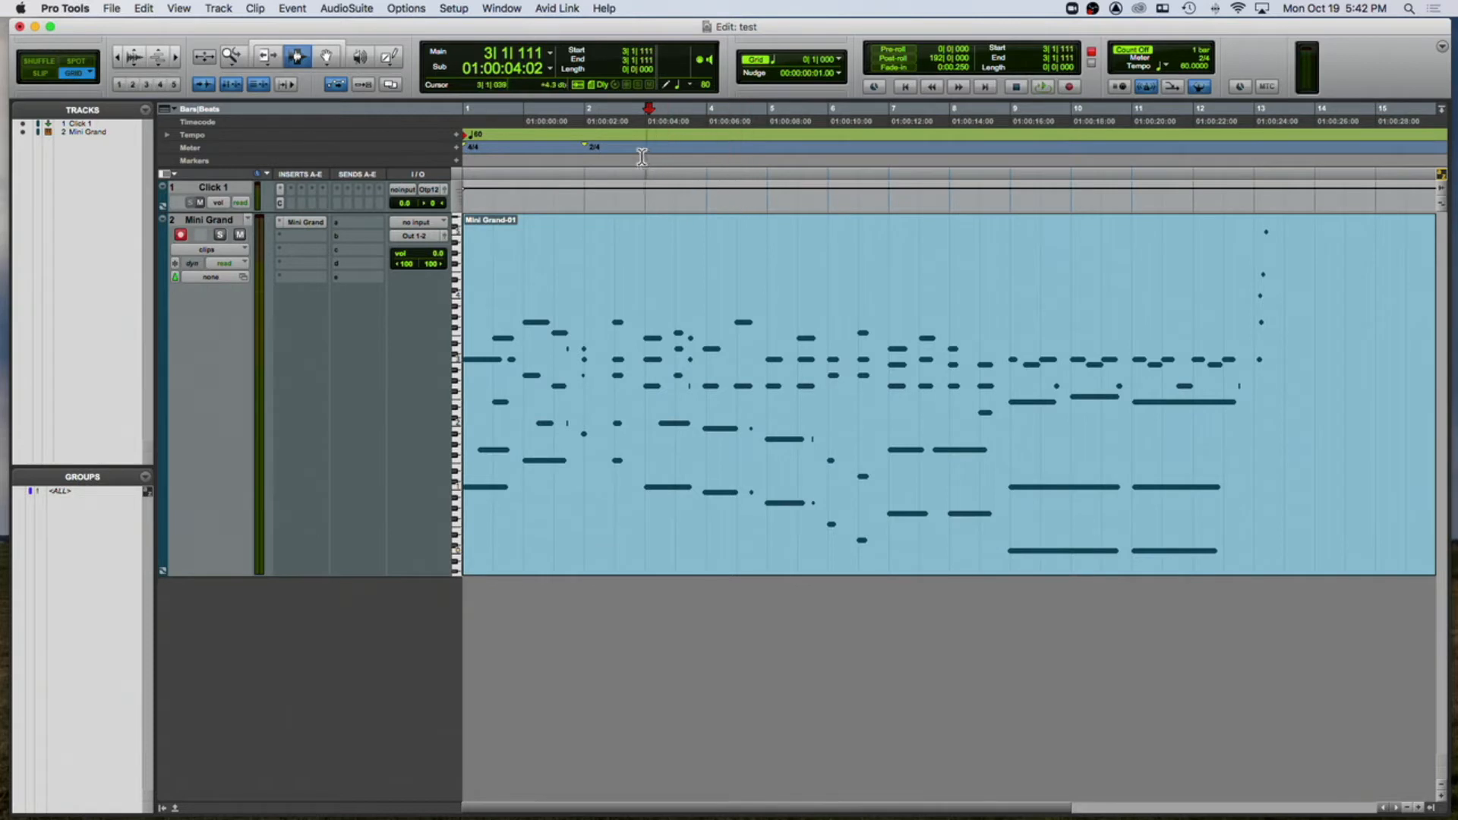
pyautogui.click(456, 148)
pyautogui.click(731, 303)
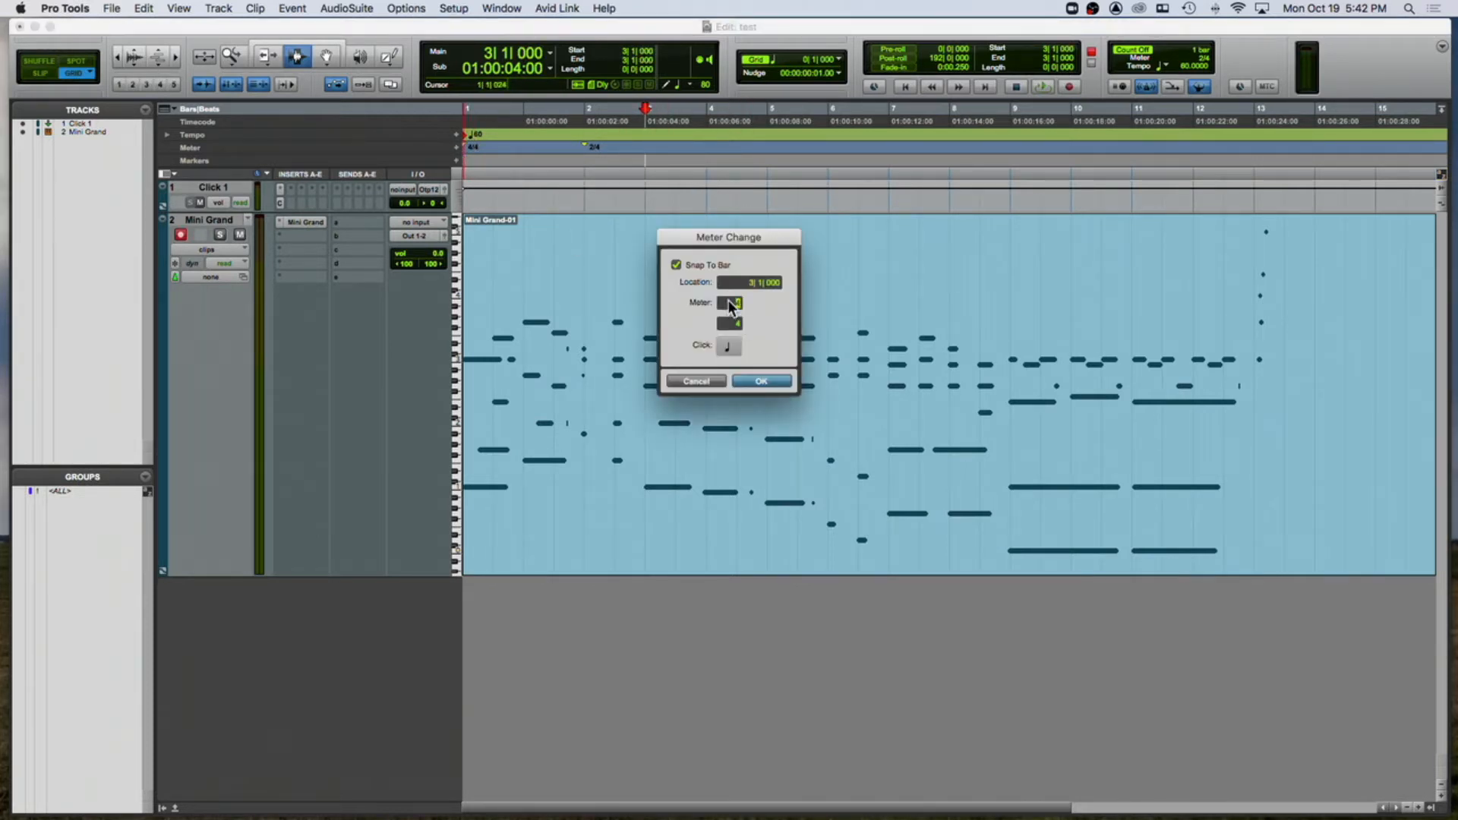
pyautogui.press('Return')
pyautogui.press('Return')
pyautogui.press('space')
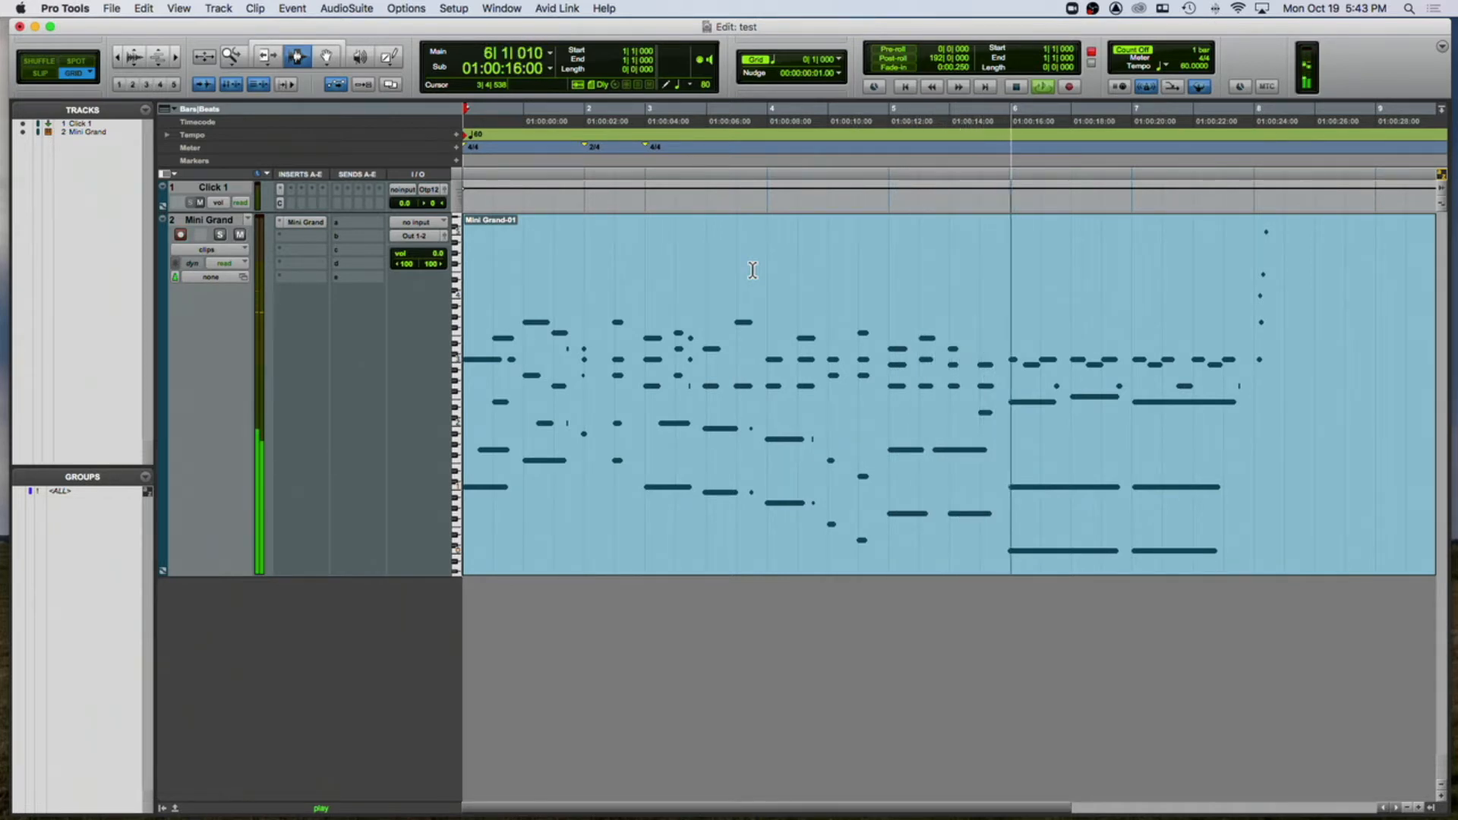
pyautogui.press('space')
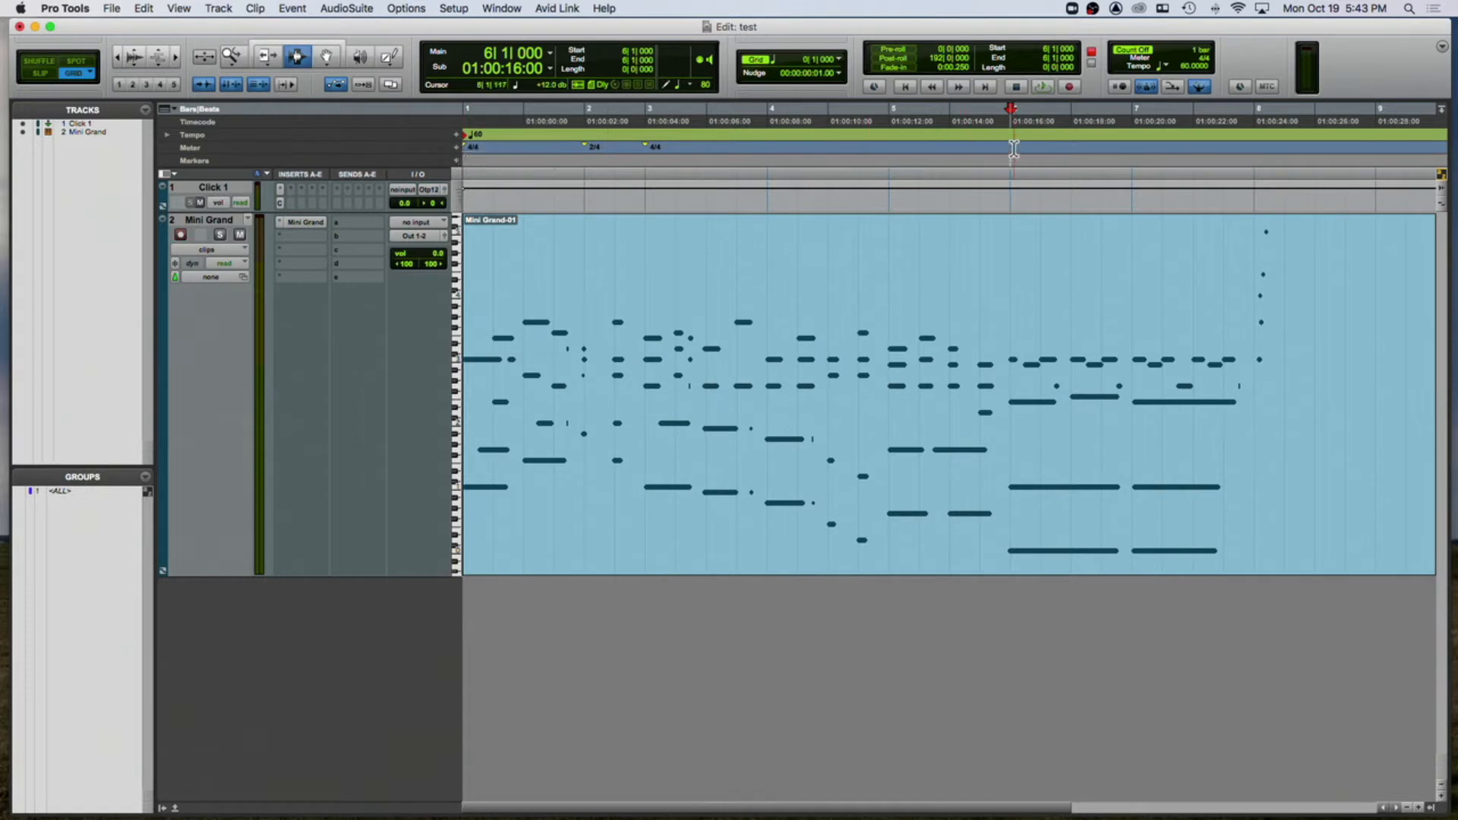
# - Try a 72 BPM tempo change at bar 6 and audition it from bar 5
pyautogui.click(457, 133)
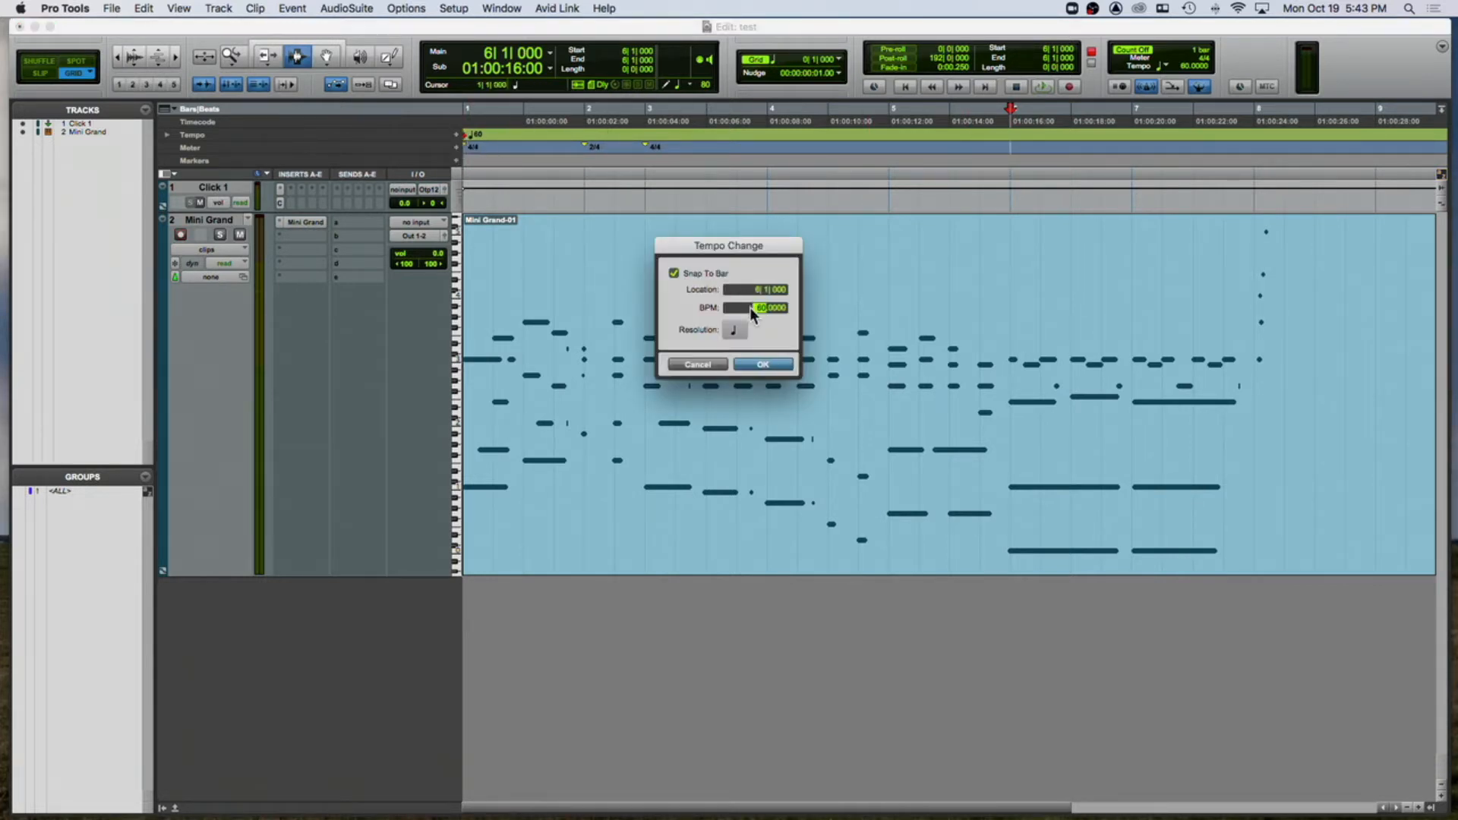
pyautogui.write('72')
pyautogui.press('Return')
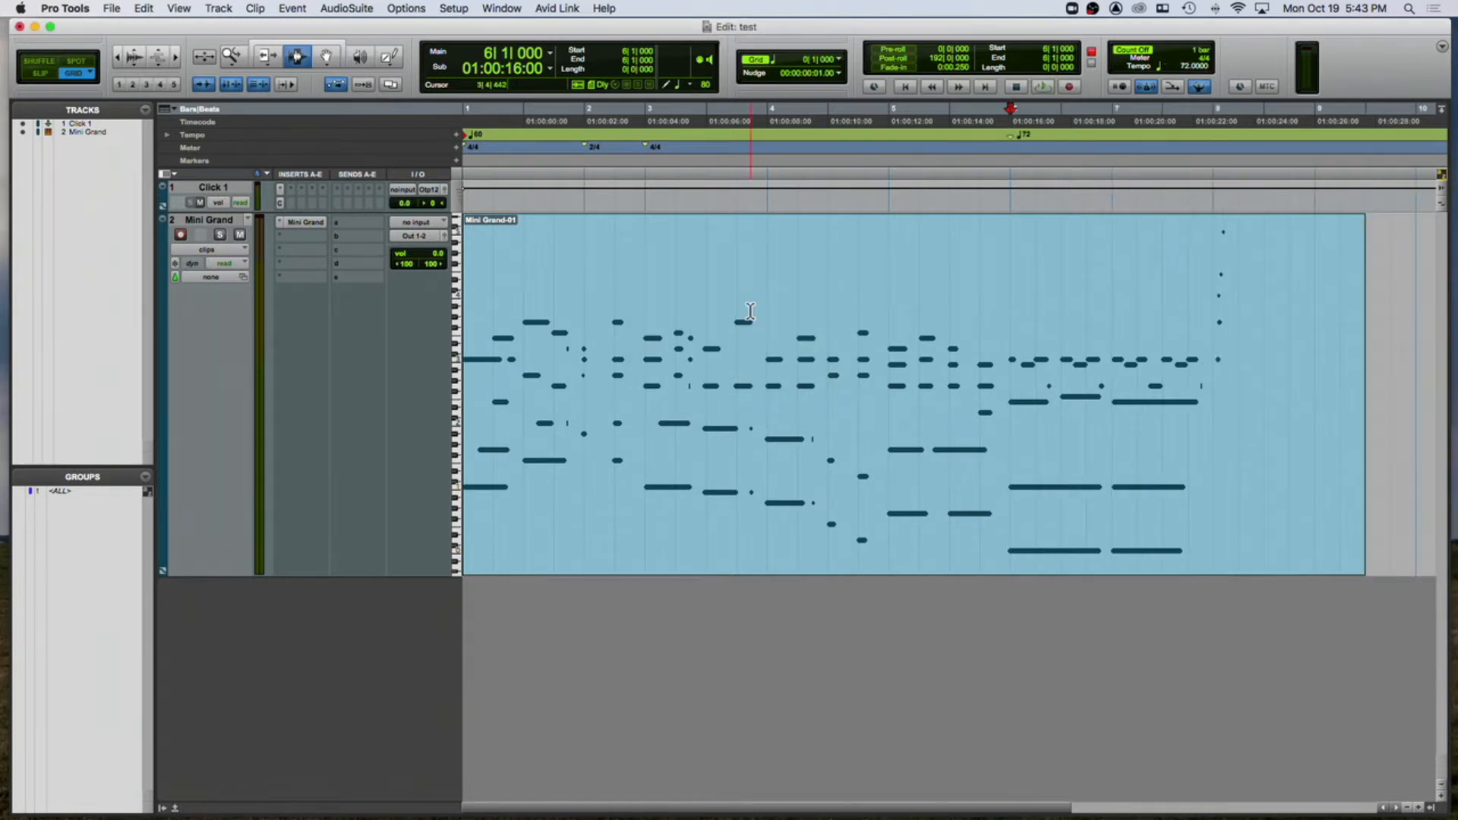
pyautogui.press('space')
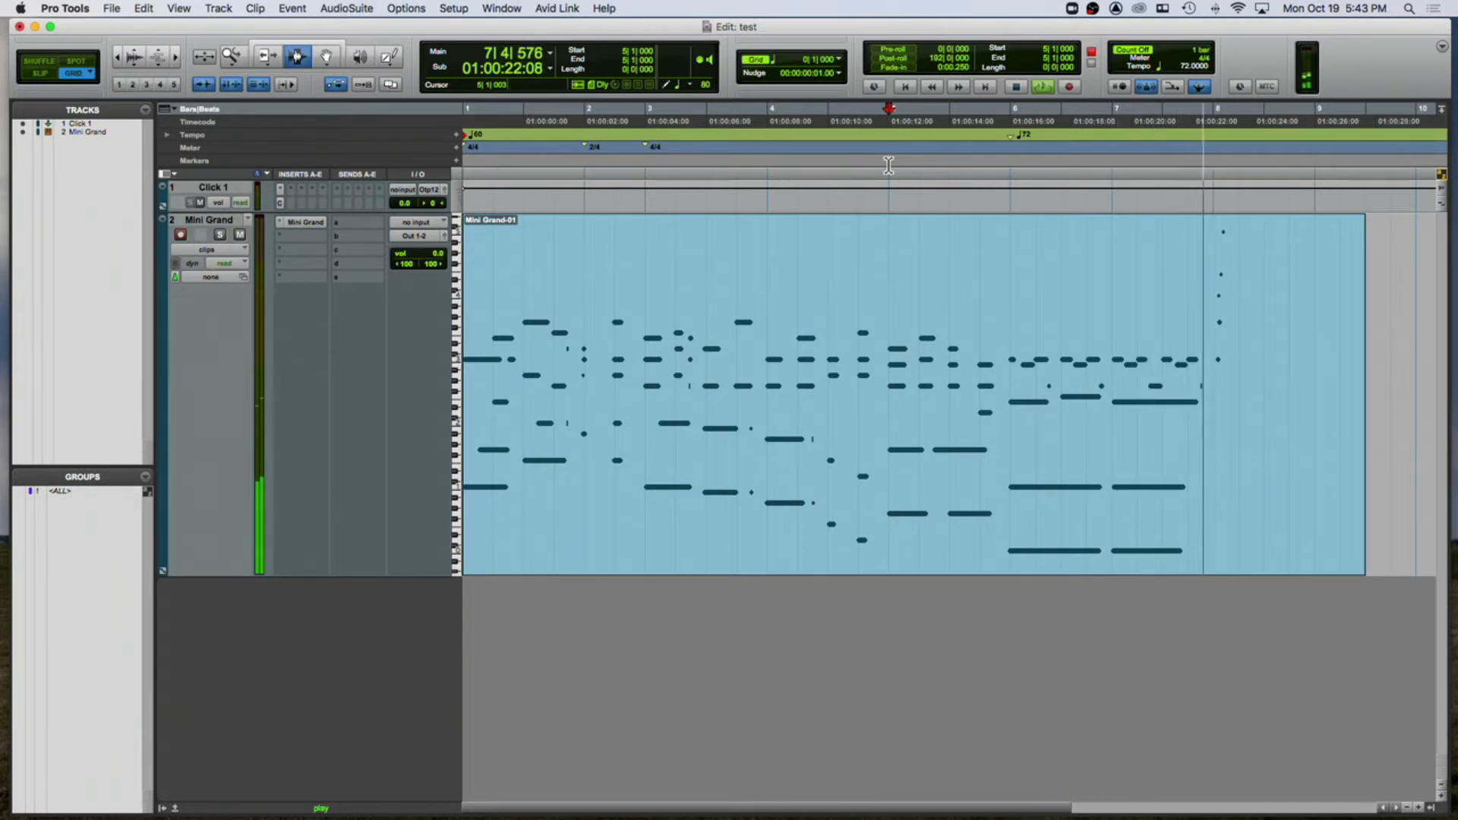
pyautogui.press('space')
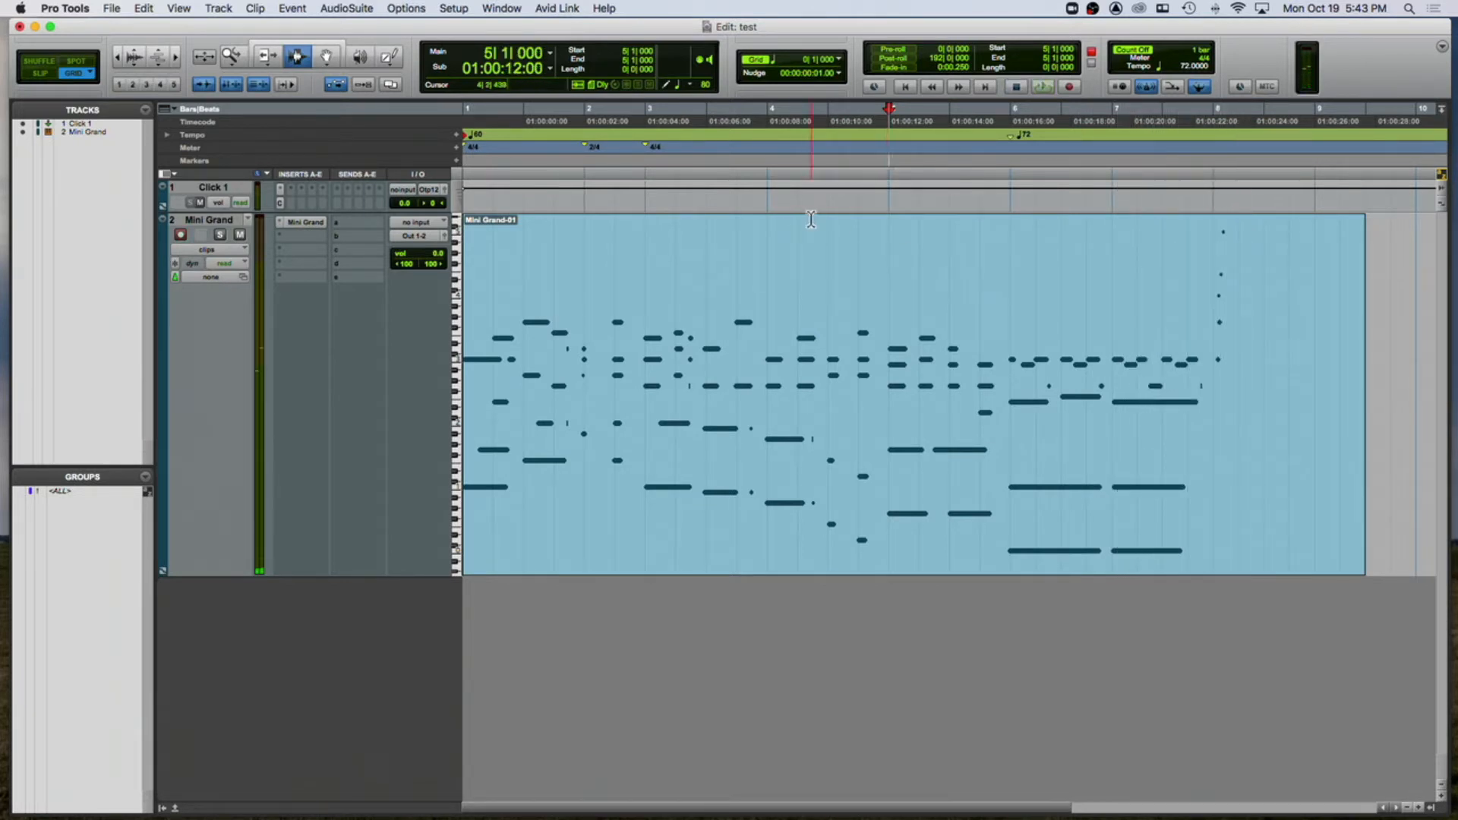
pyautogui.press('super+z')
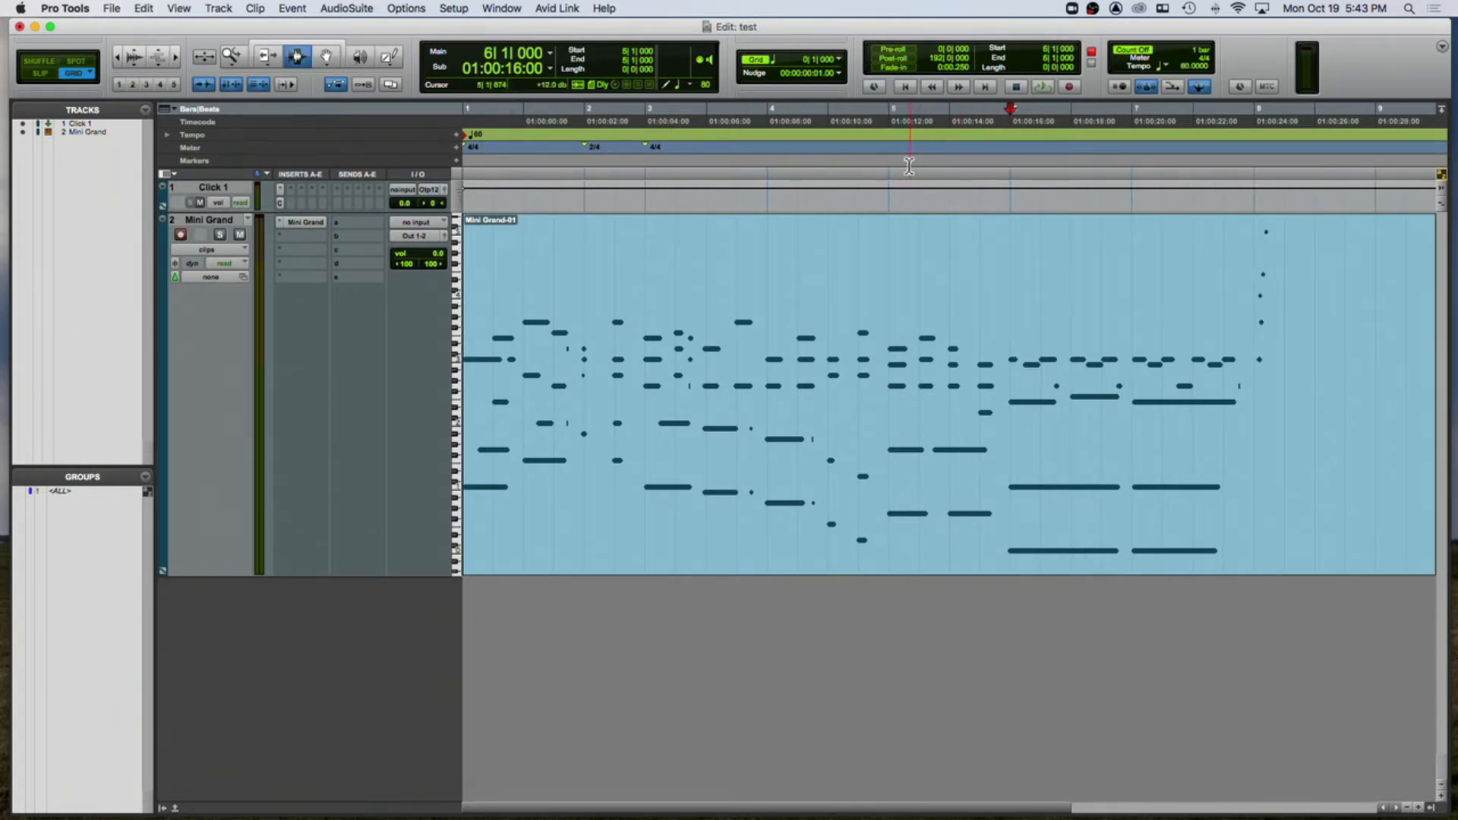
# - Select bar 5 up to bar 6 in the timeline and expand the tempo editor to show the 60 BPM range
pyautogui.moveTo(893, 158); pyautogui.dragTo(1009, 156)
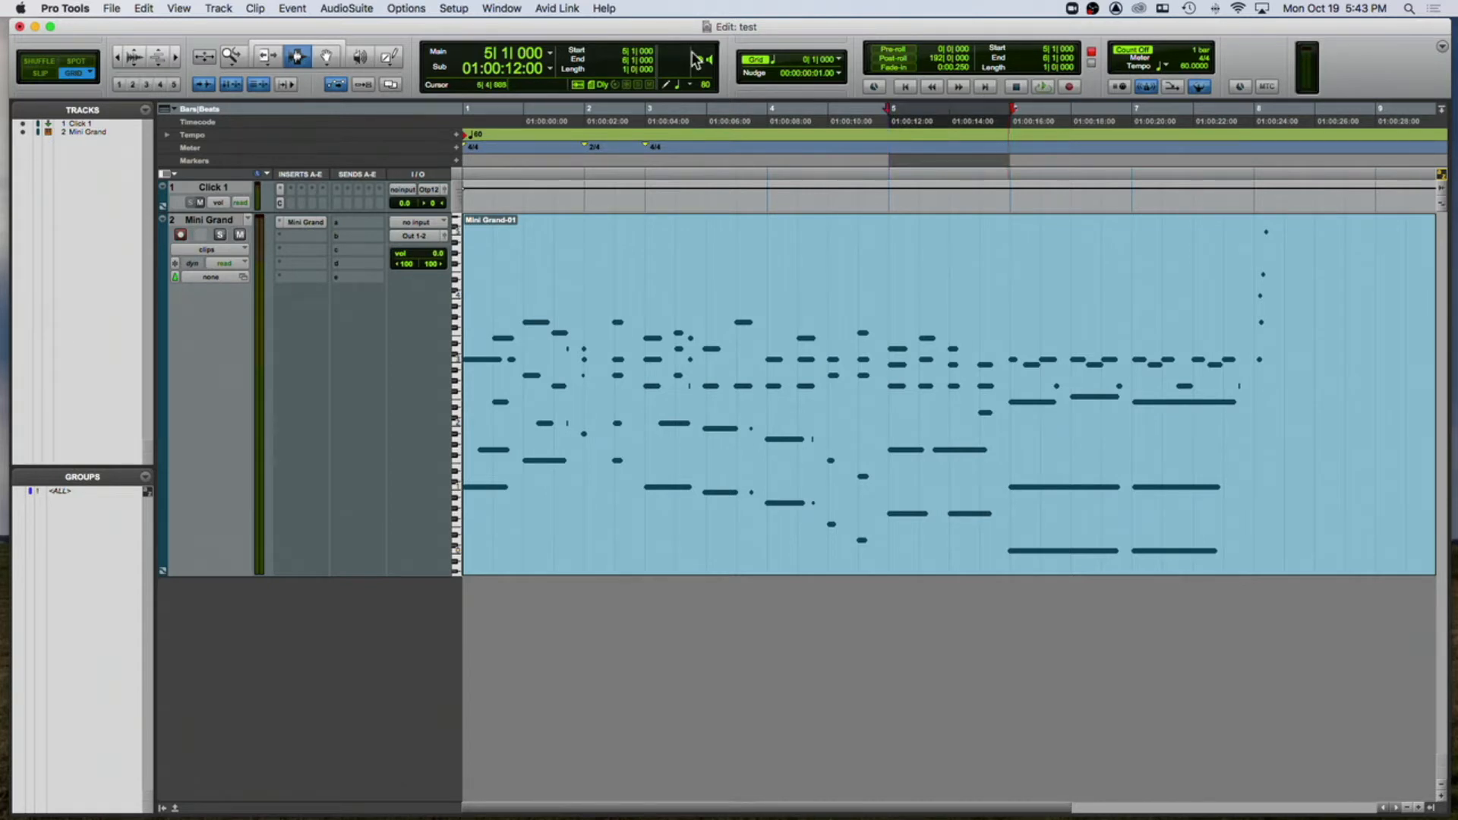
pyautogui.click(165, 136)
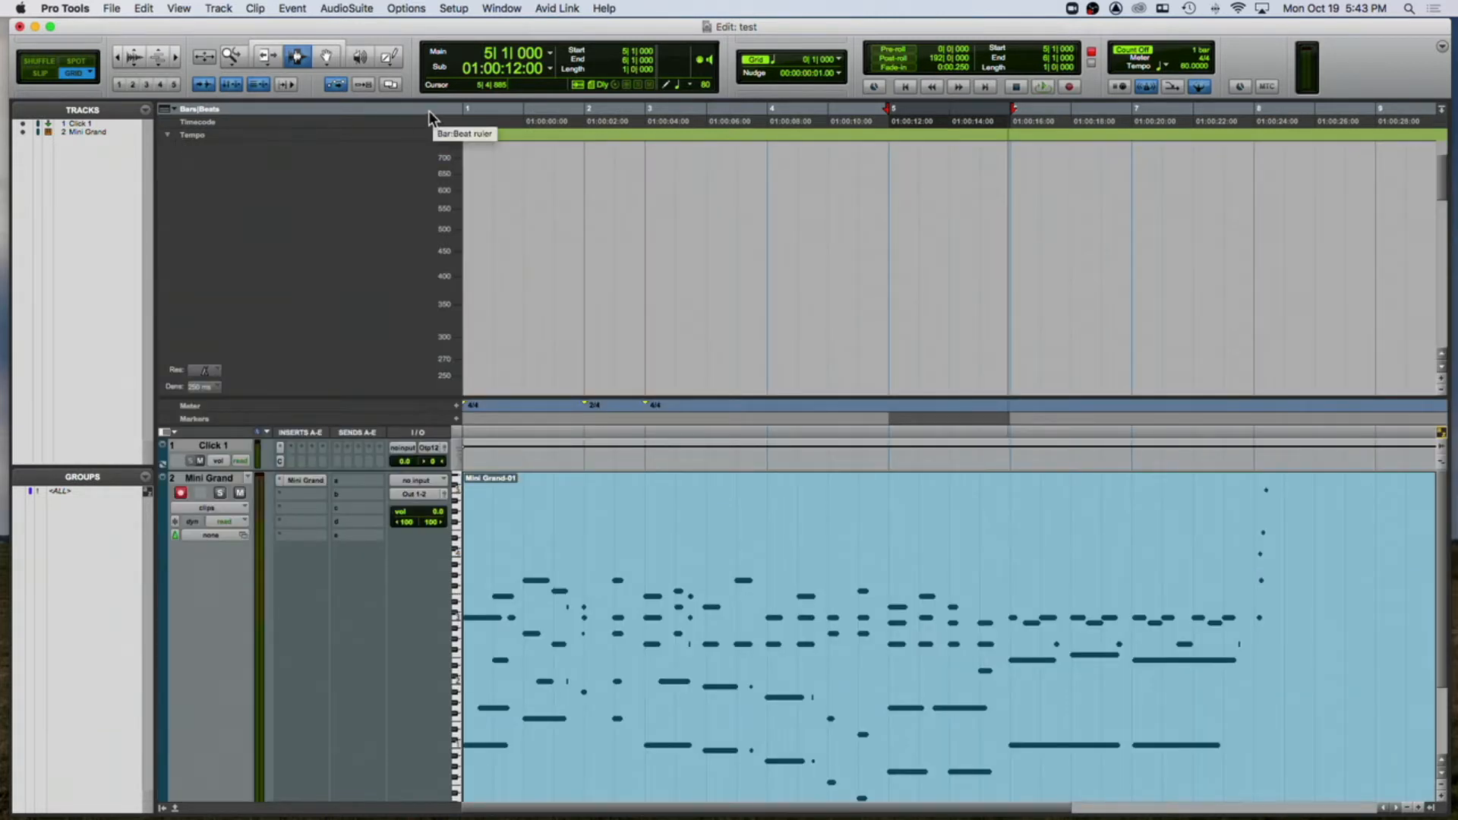
pyautogui.click(167, 134)
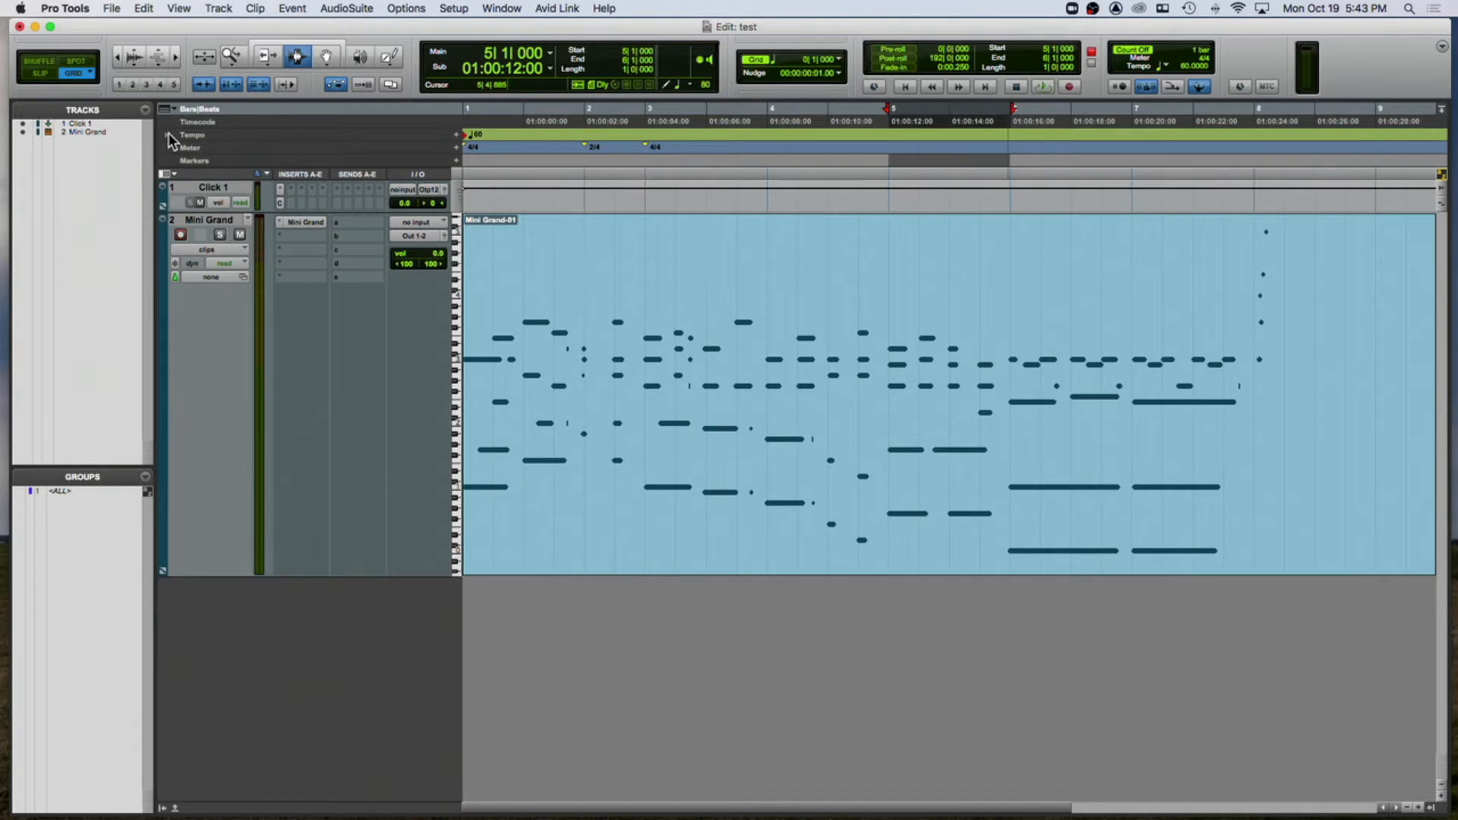
pyautogui.click(168, 135)
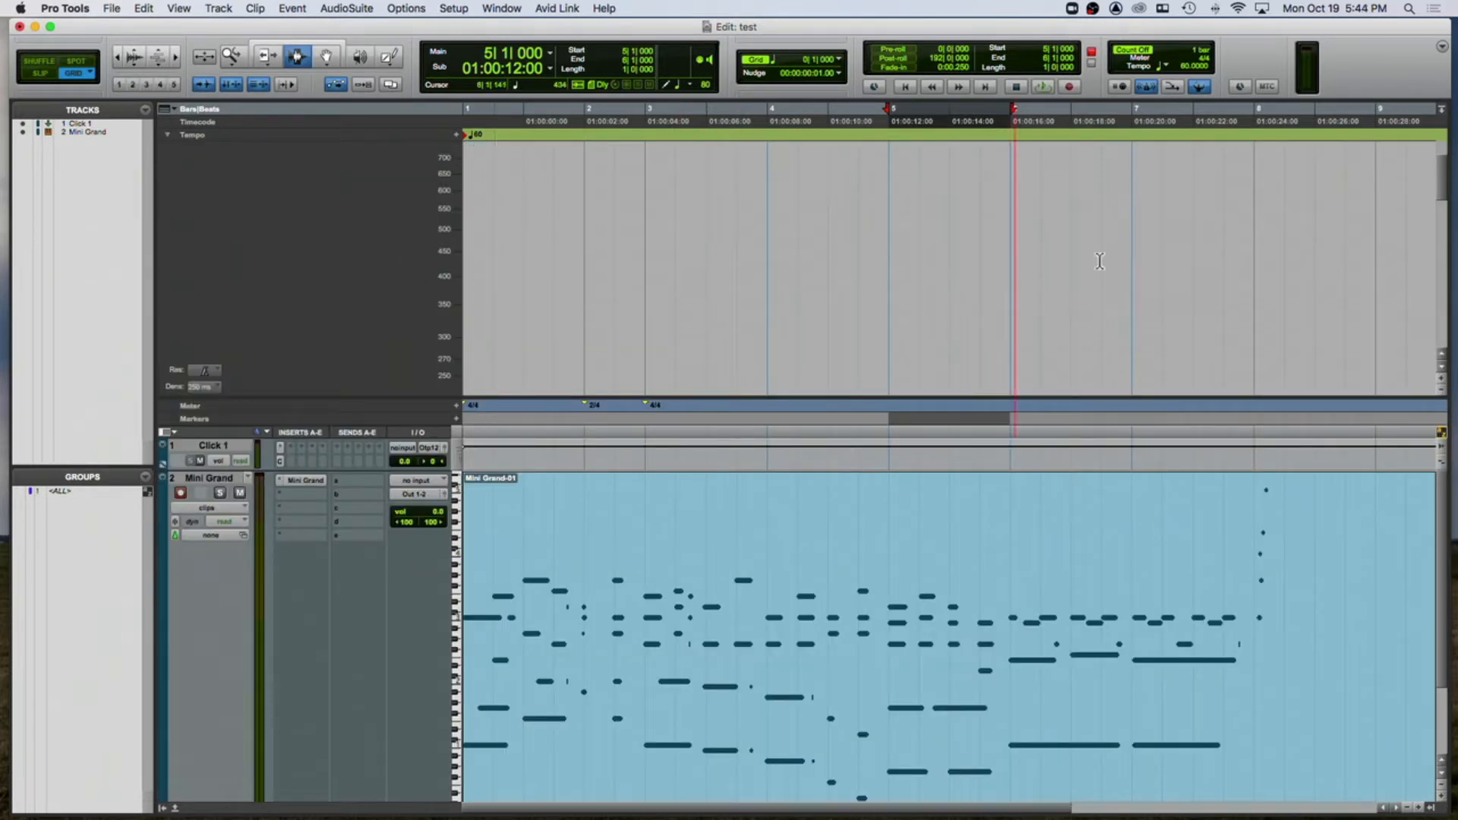
pyautogui.moveTo(1447, 189); pyautogui.dragTo(1433, 253)
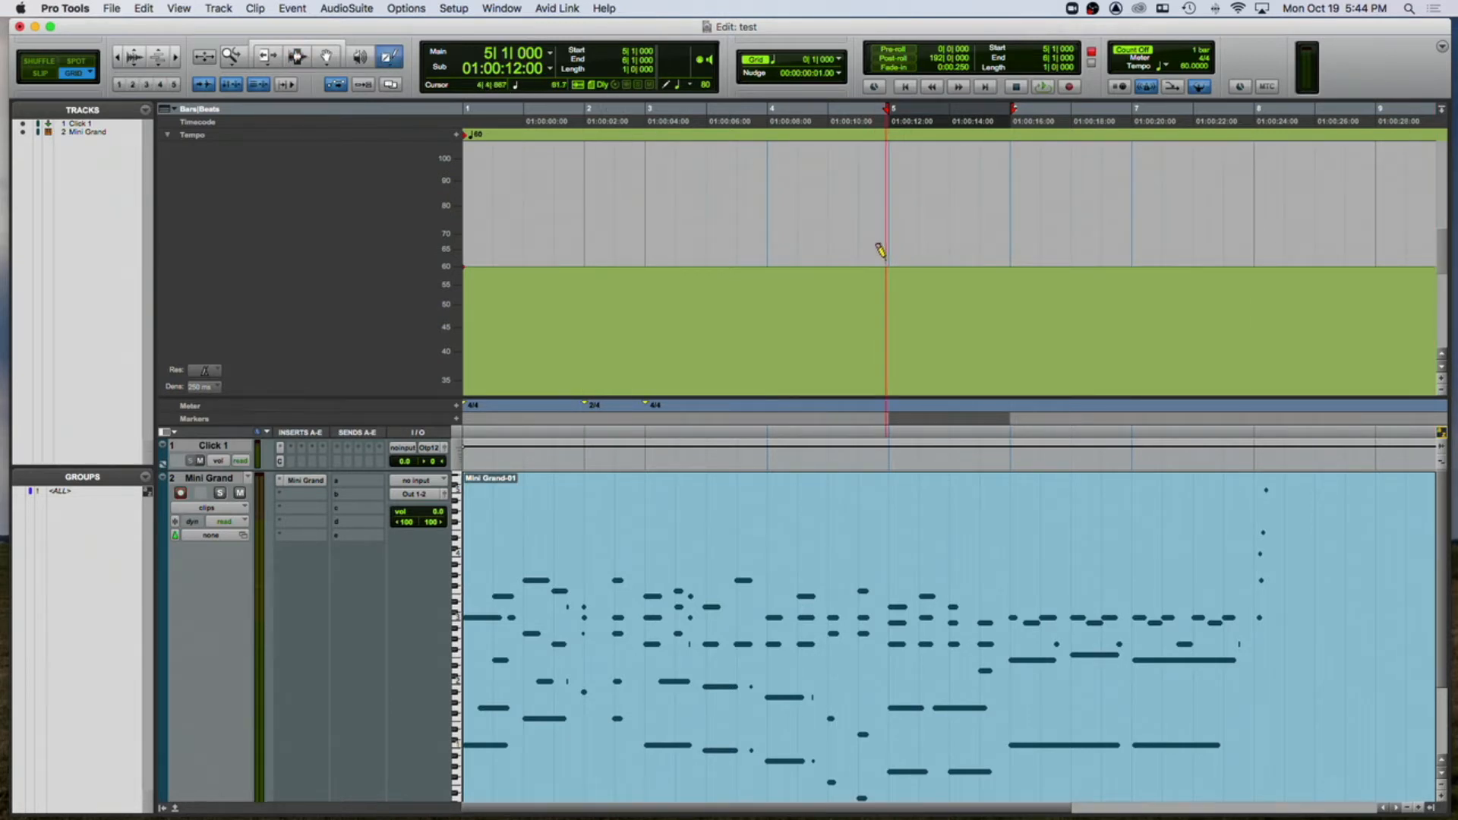
# - Try a rising tempo ramp from 60 to about 70 BPM across bar 5 and audition it from 4|4|000
pyautogui.moveTo(892, 256); pyautogui.dragTo(1004, 228)
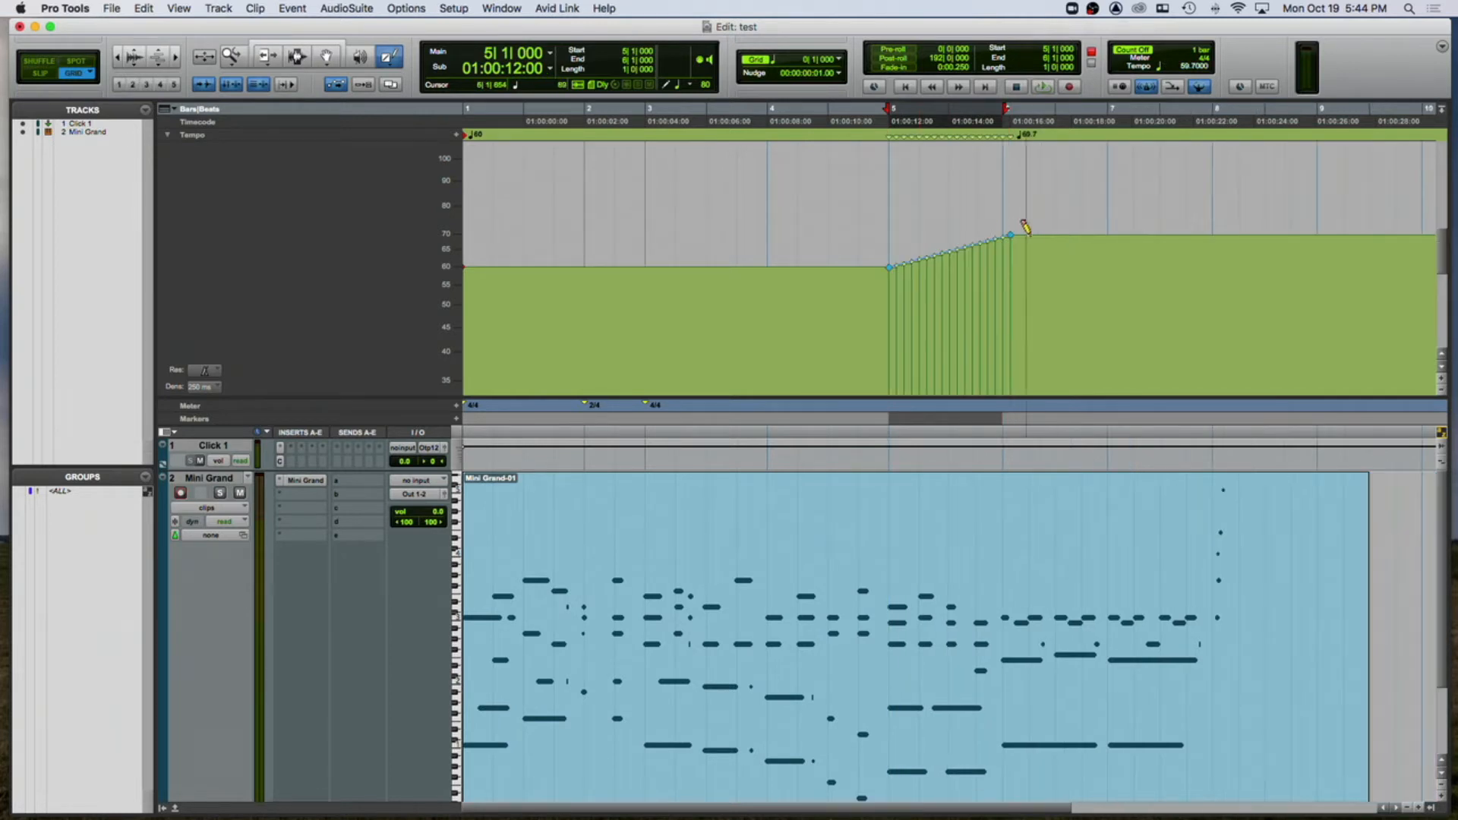
pyautogui.click(857, 133)
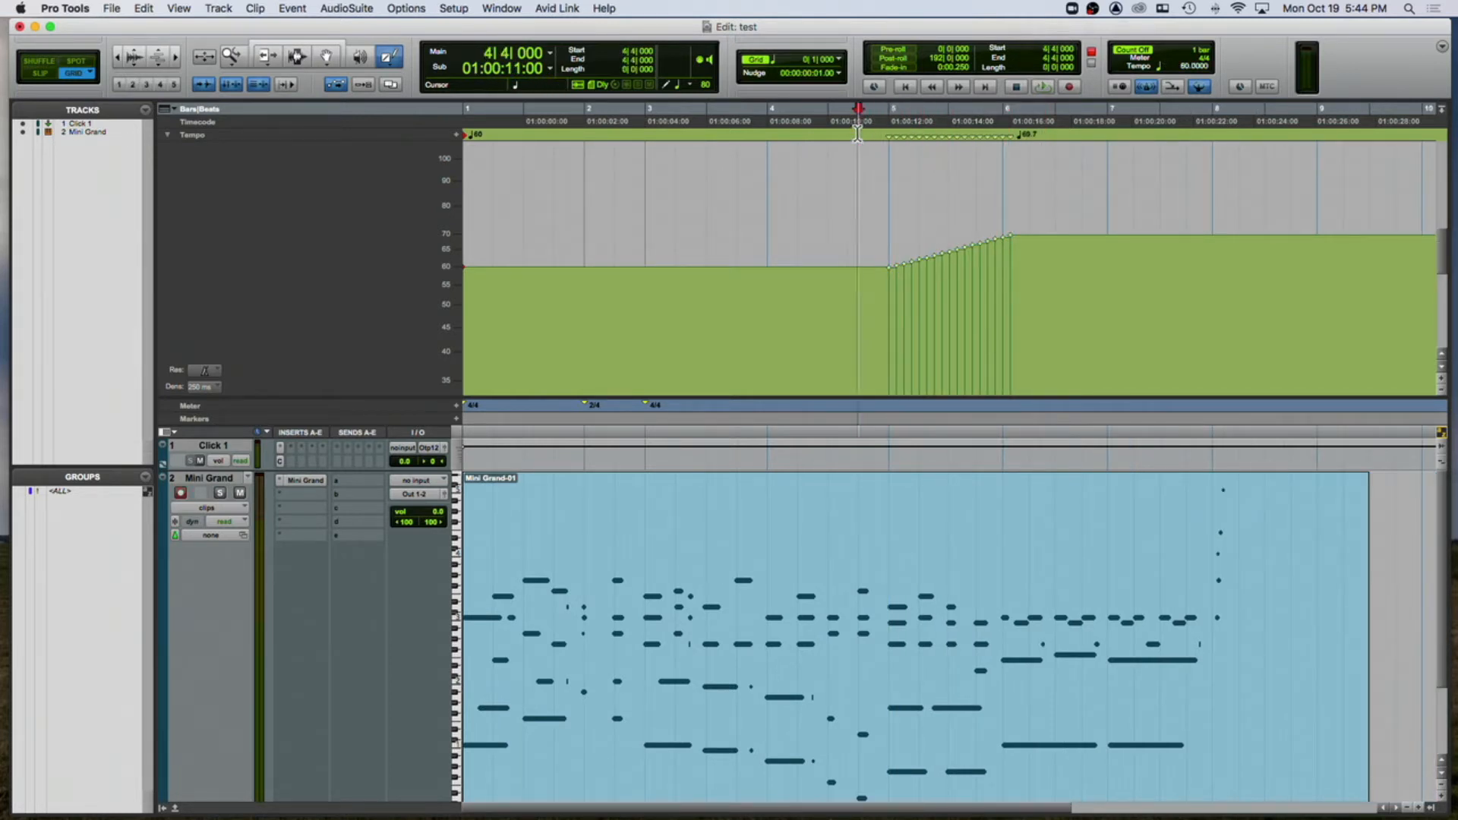
pyautogui.press('space')
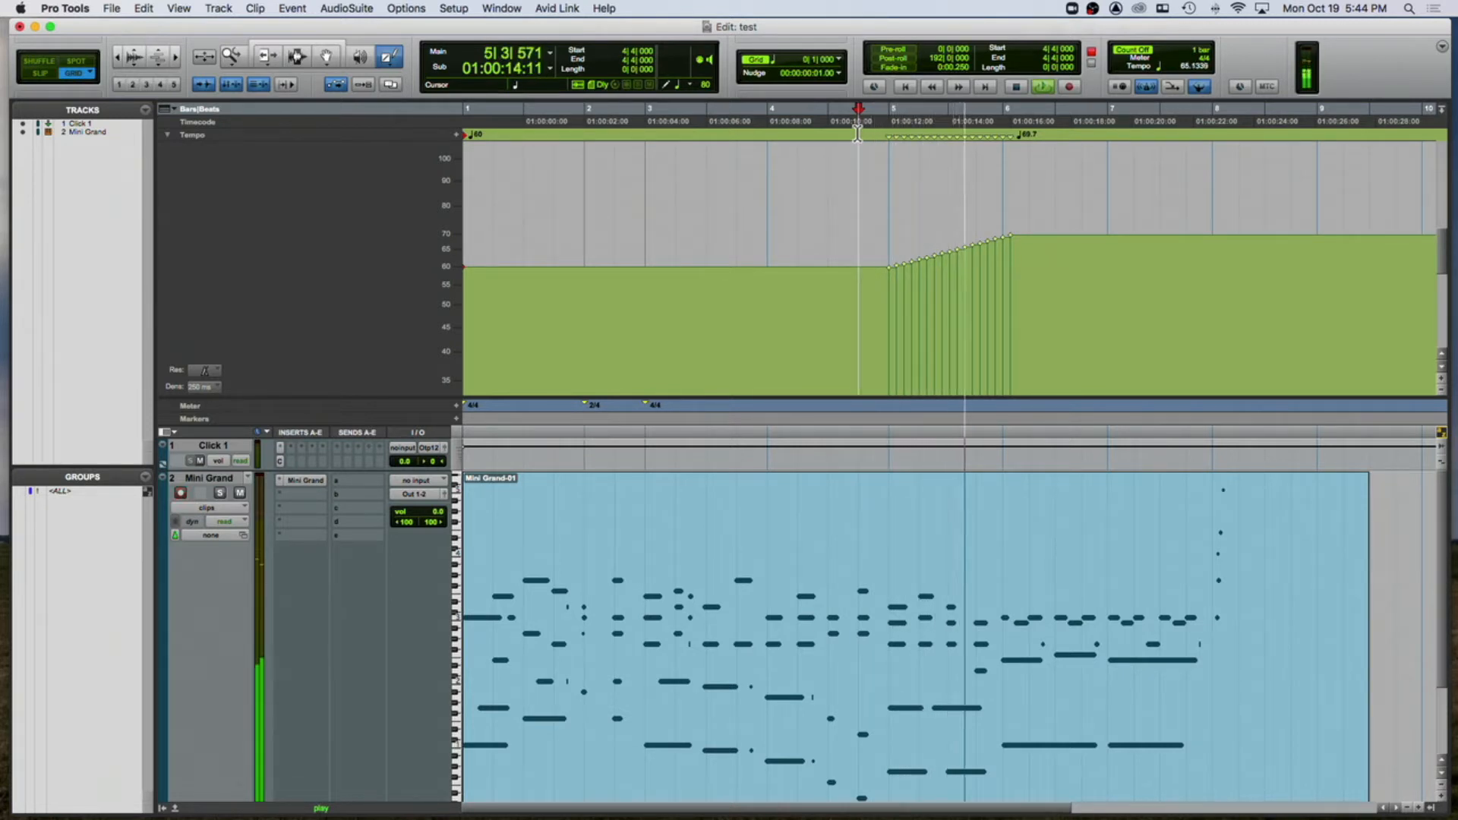
pyautogui.press('space')
pyautogui.press('super+z')
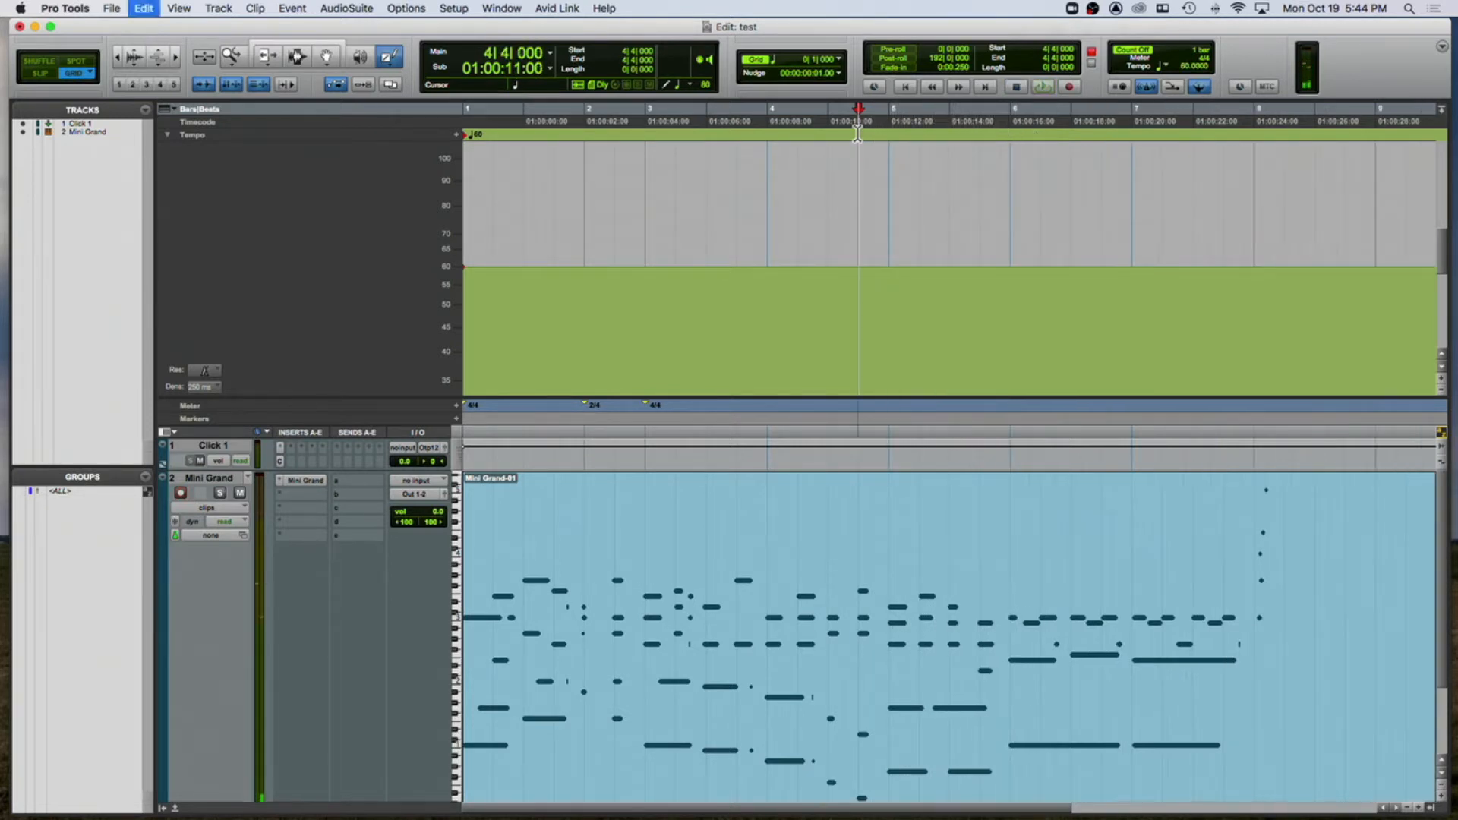
# - Draw a rising tempo ramp from 60 to about 81 BPM from bar 6 into bar 8 and audition it from bar 5
pyautogui.moveTo(1007, 254); pyautogui.dragTo(1237, 192)
pyautogui.click(886, 137)
pyautogui.press('space')
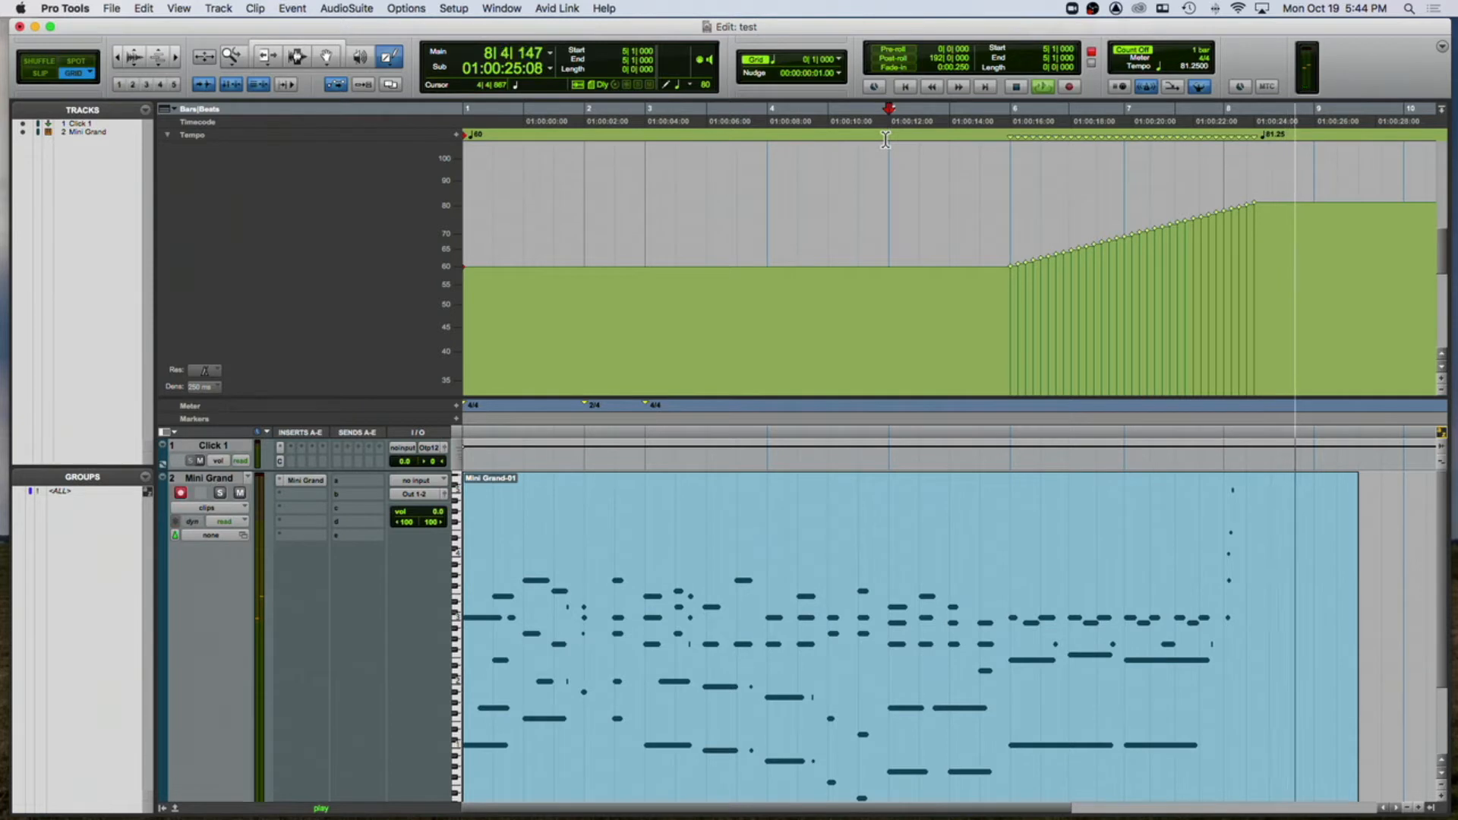
pyautogui.press('space')
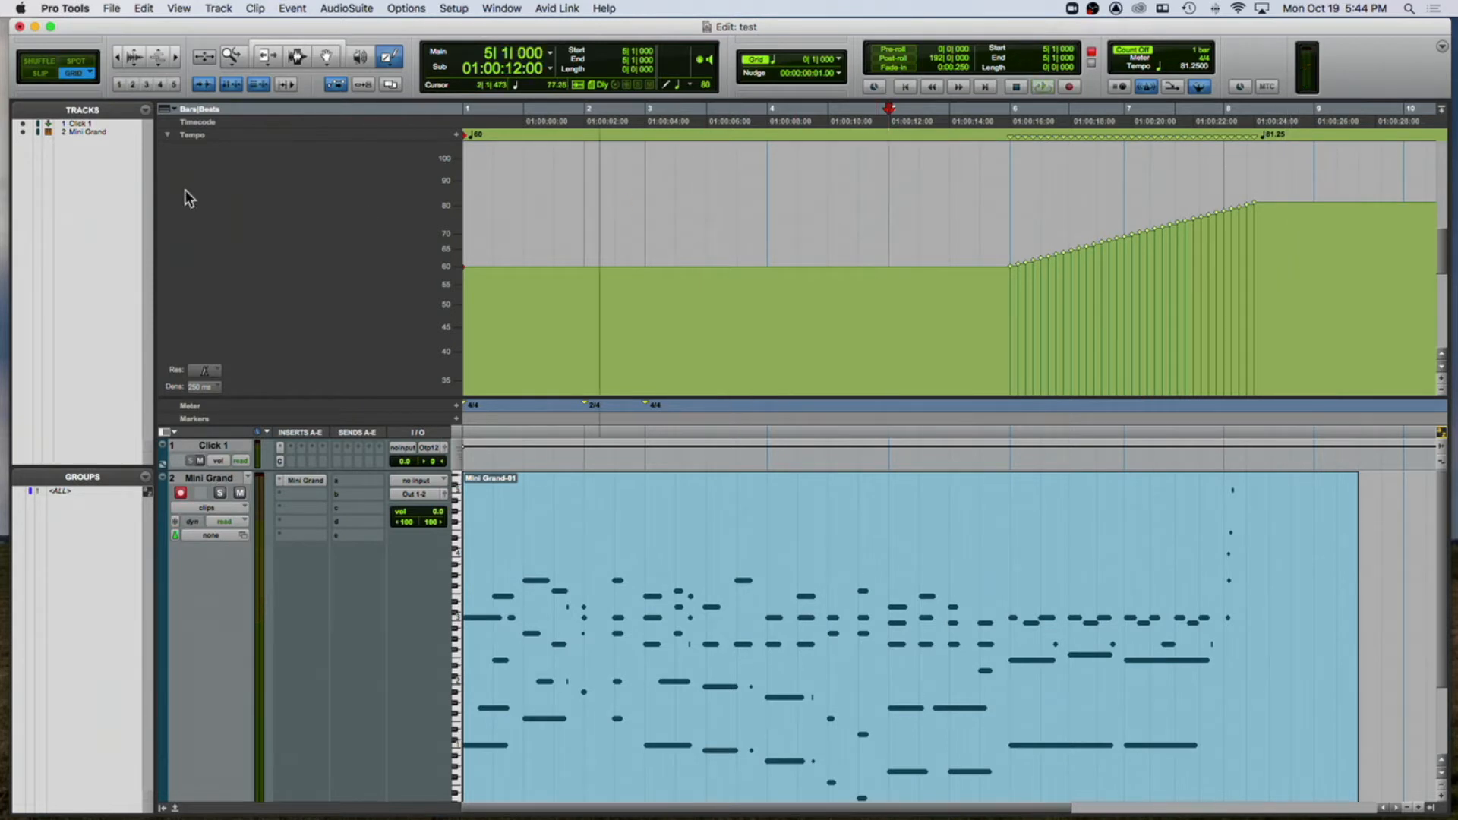
# - Collapse the tempo editor and delete the tempo ramp events between 5|4|000 and 8|4|000
pyautogui.click(169, 135)
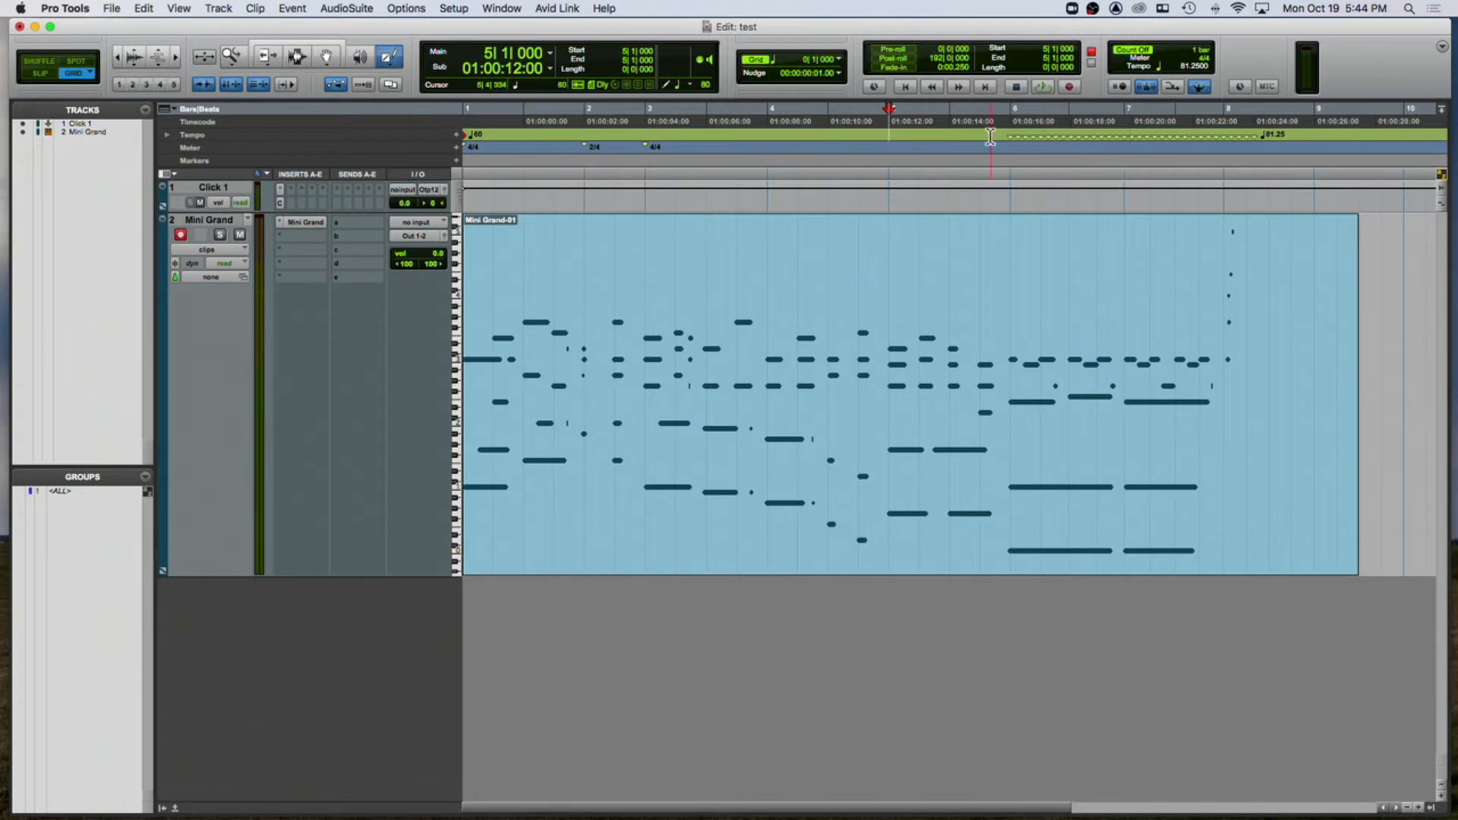
pyautogui.moveTo(991, 136); pyautogui.dragTo(1296, 120)
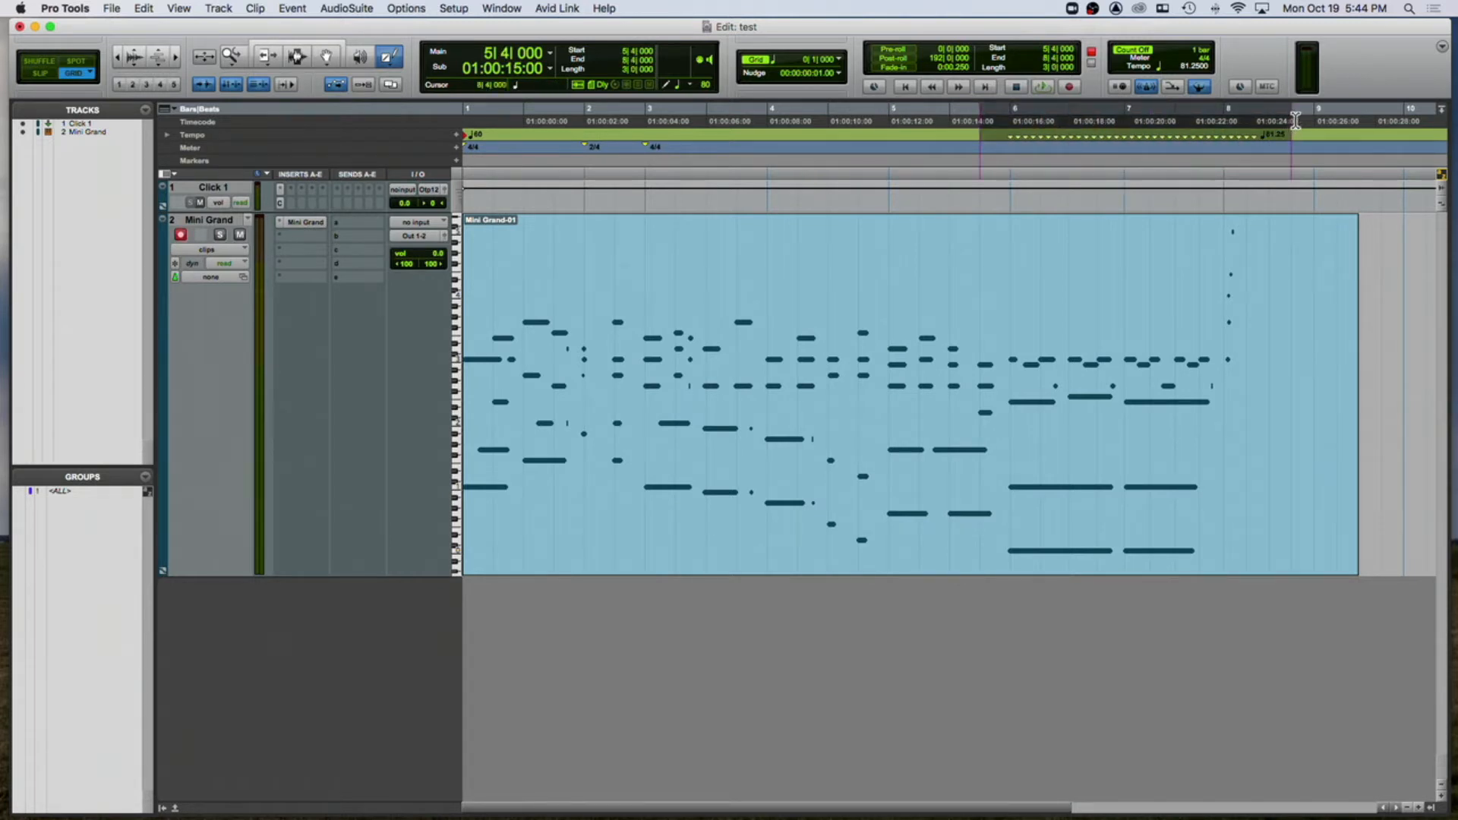
pyautogui.press('Delete')
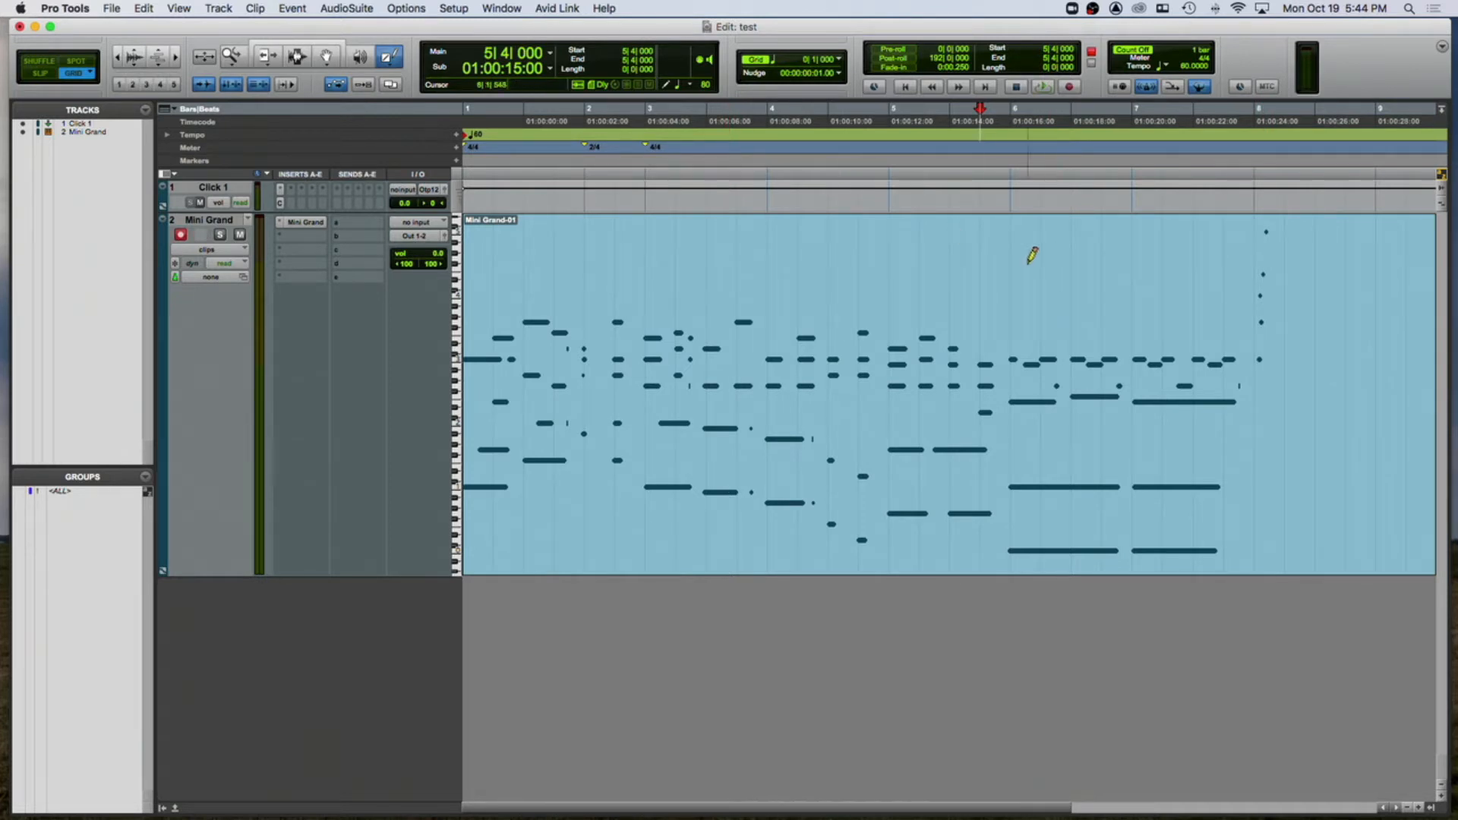
# - Activate the Grabber tool in its Time mode
pyautogui.click(326, 56)
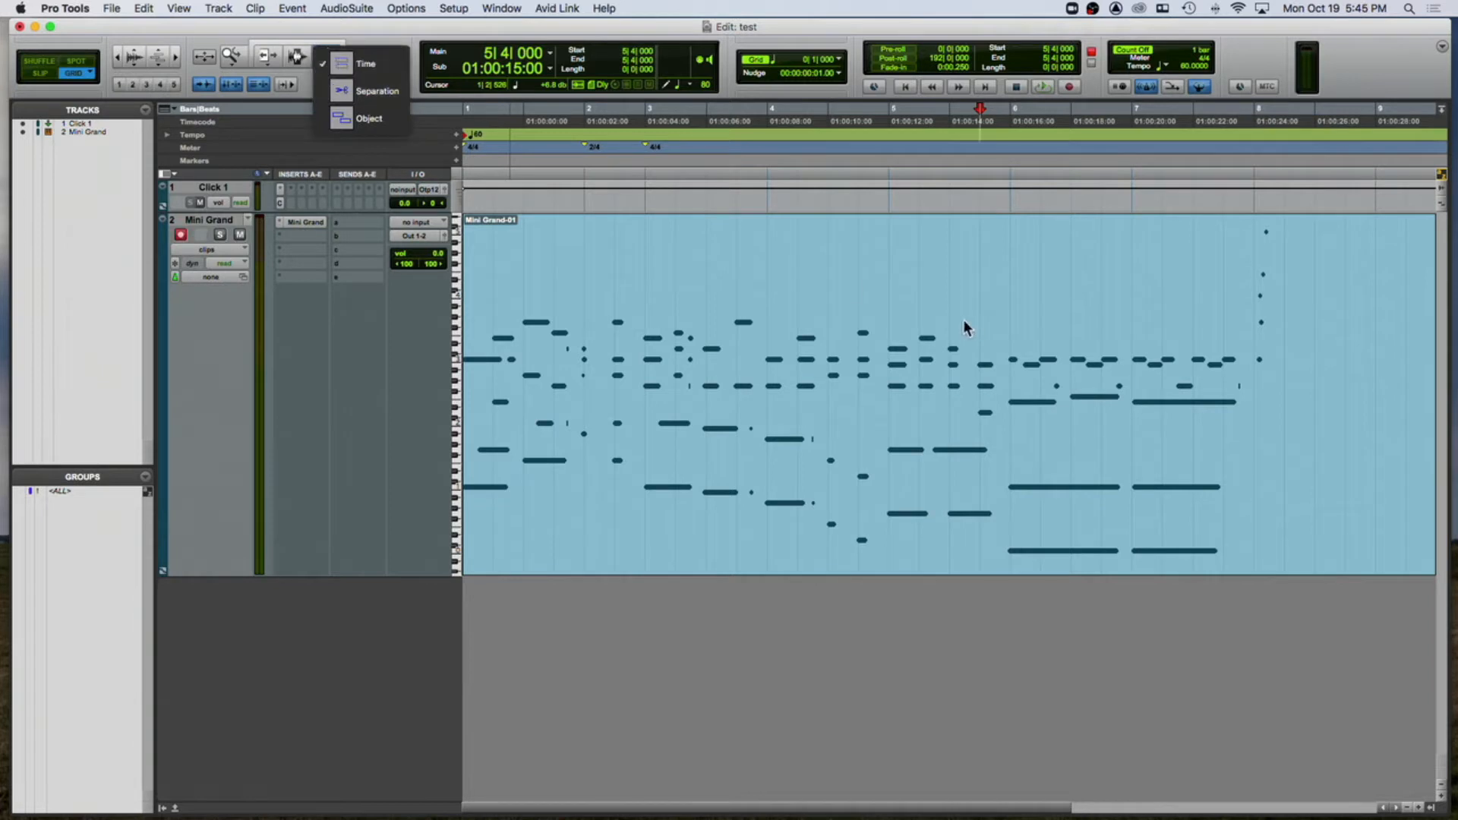
pyautogui.click(626, 293)
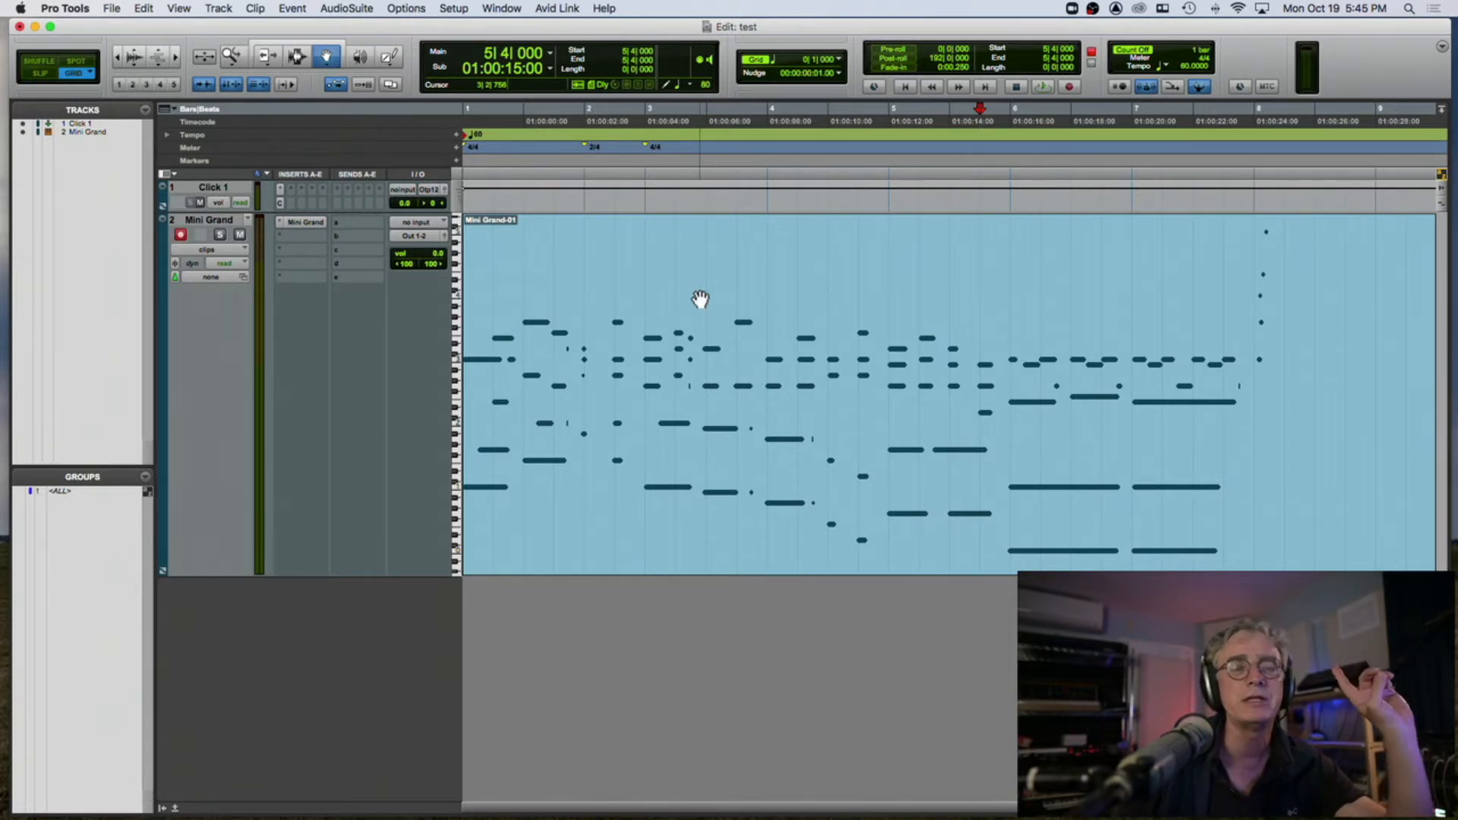
# - Switch to Calendar to check the October 2020 dates, close its window and return to Pro Tools
pyautogui.moveTo(314, 816)
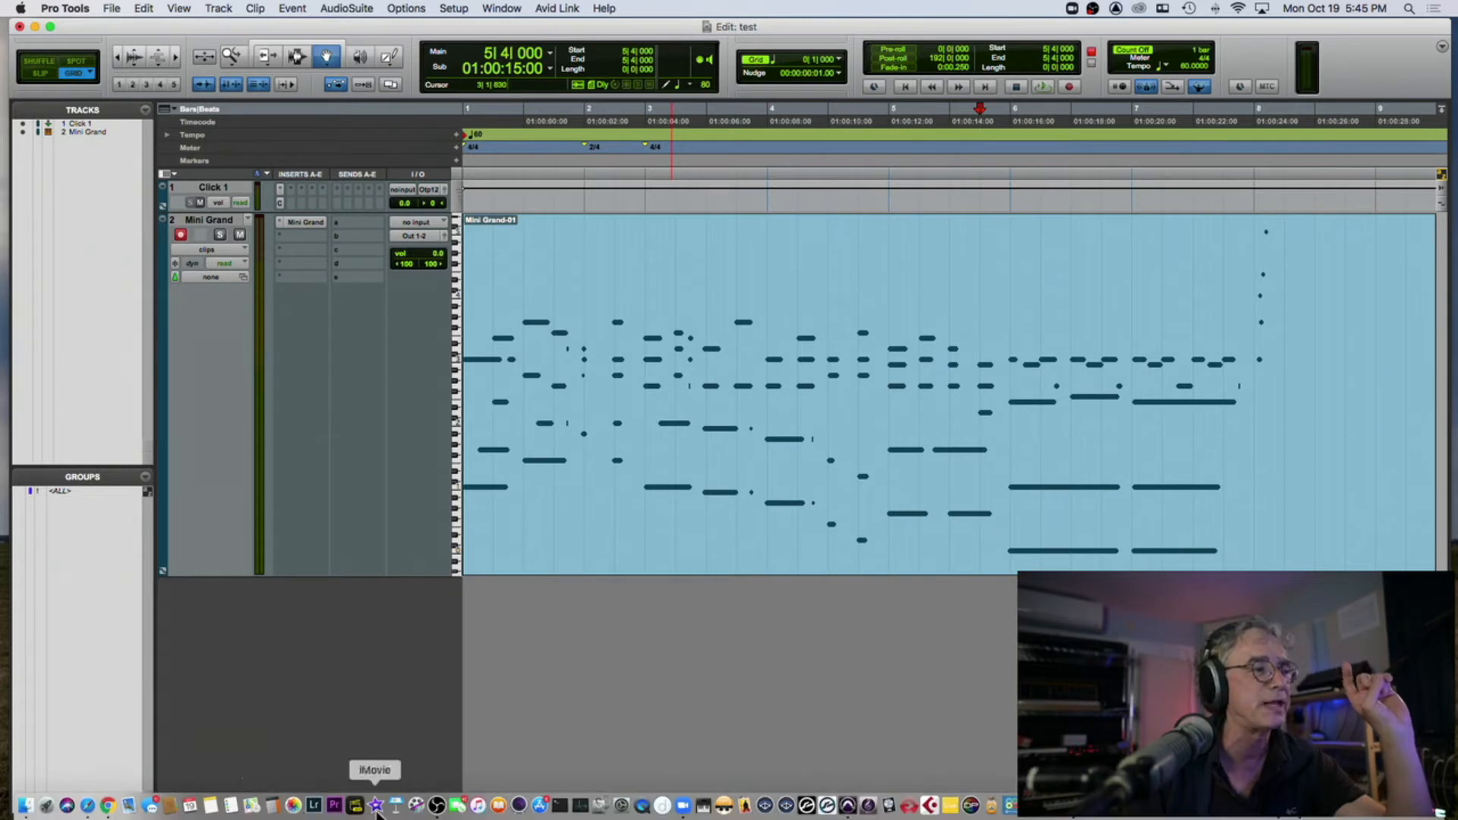
pyautogui.click(189, 808)
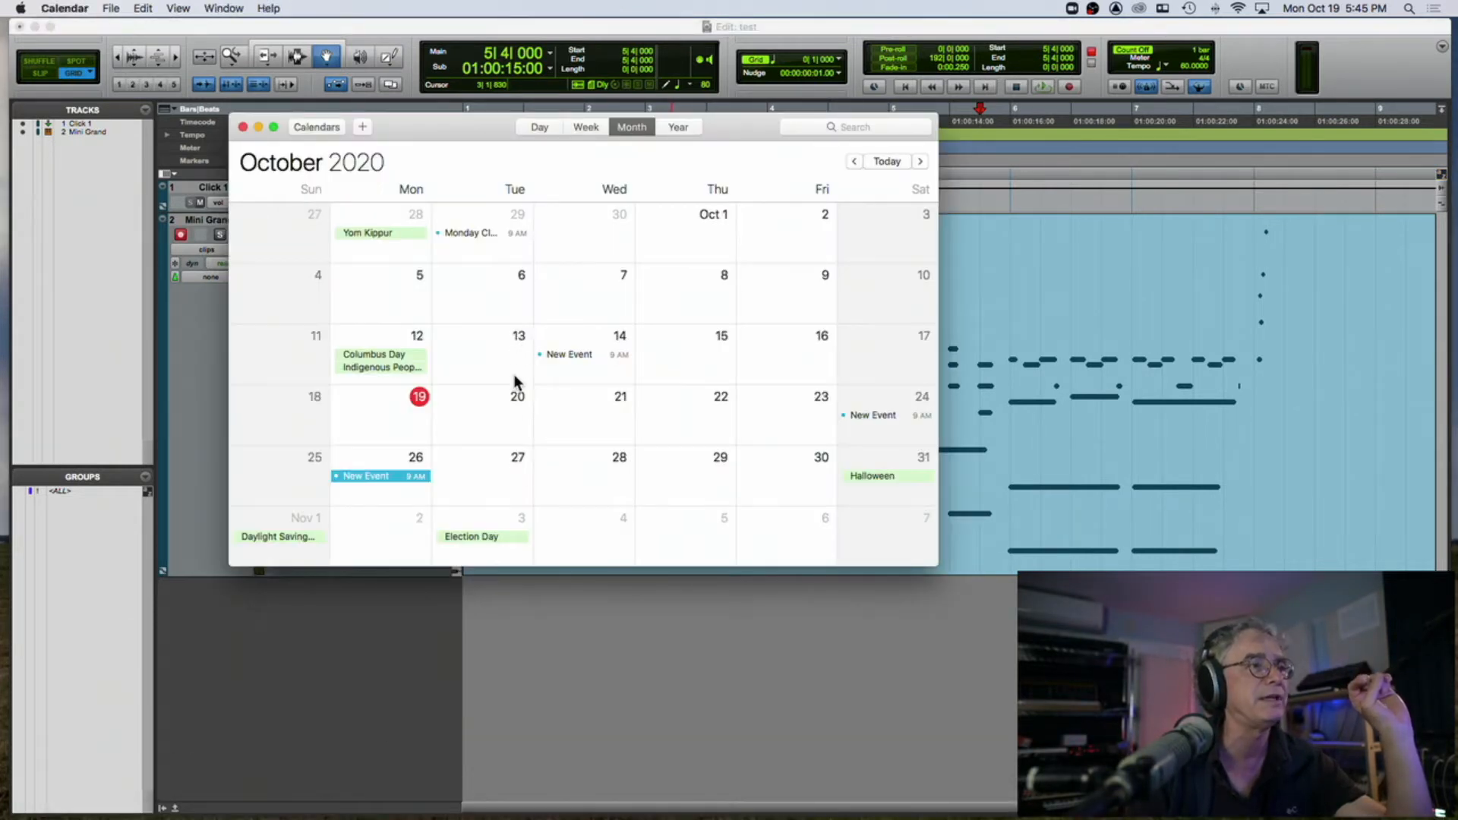
pyautogui.click(384, 414)
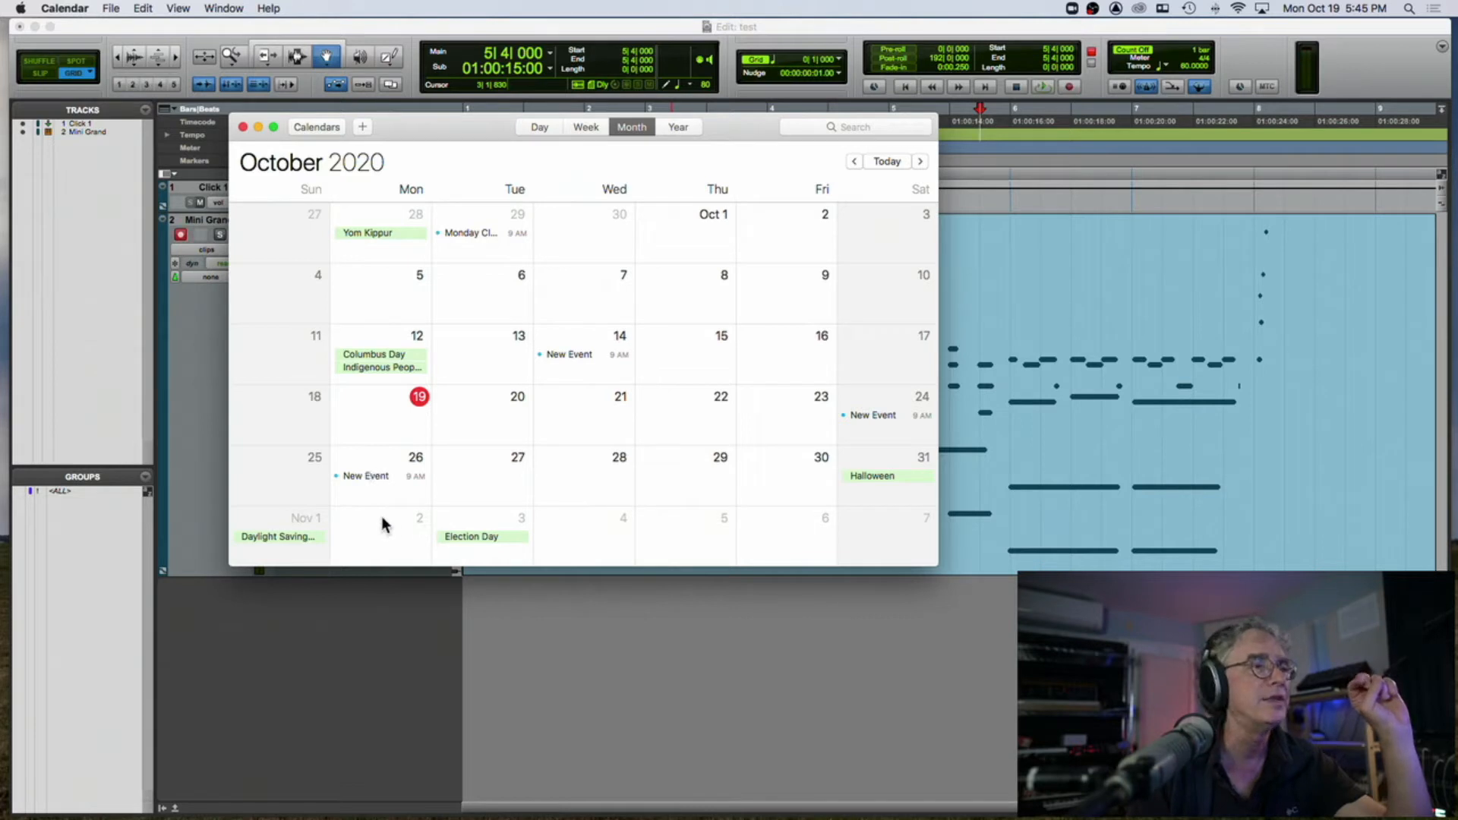
pyautogui.click(243, 127)
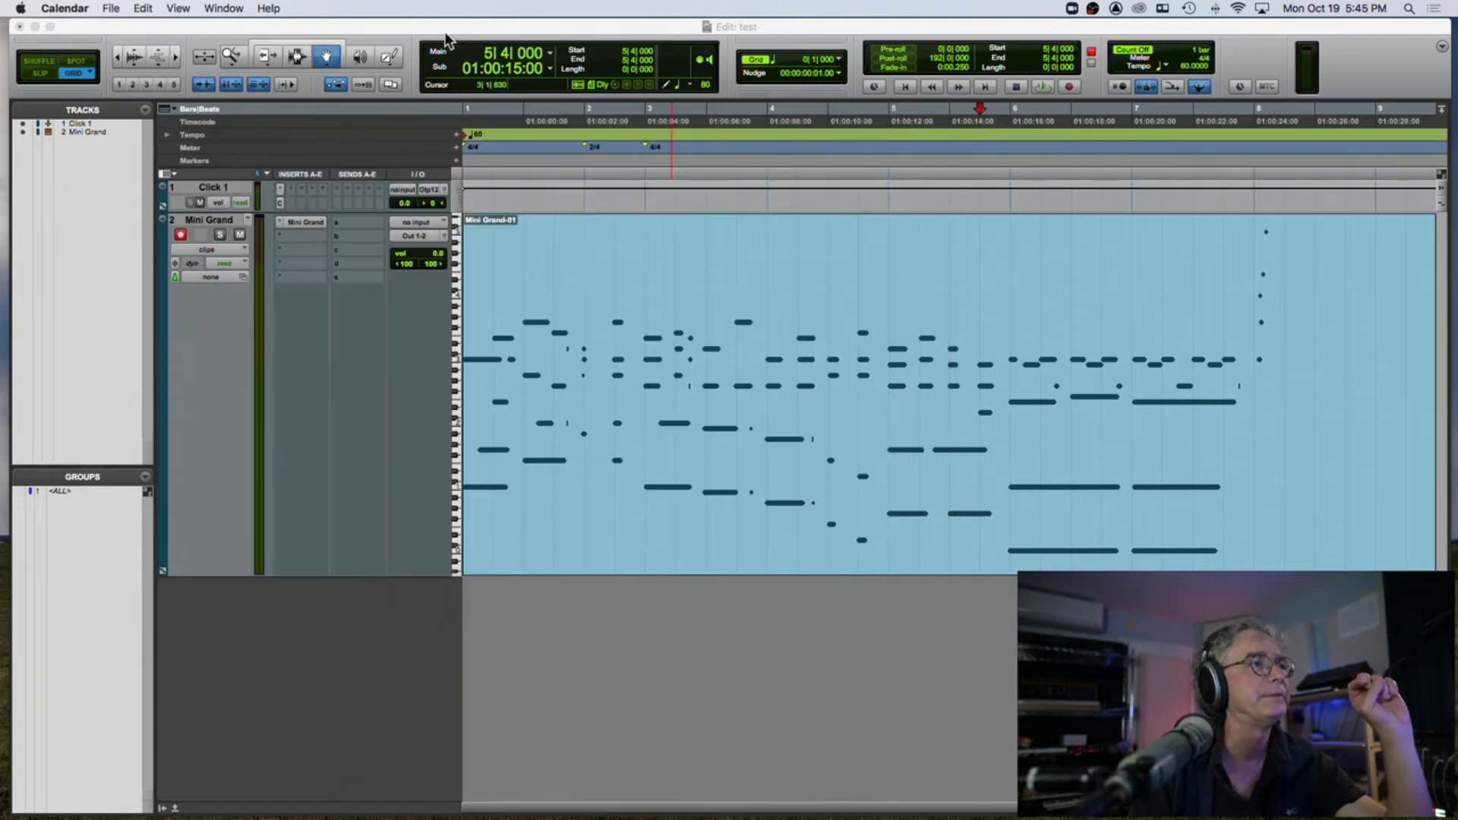
pyautogui.click(498, 27)
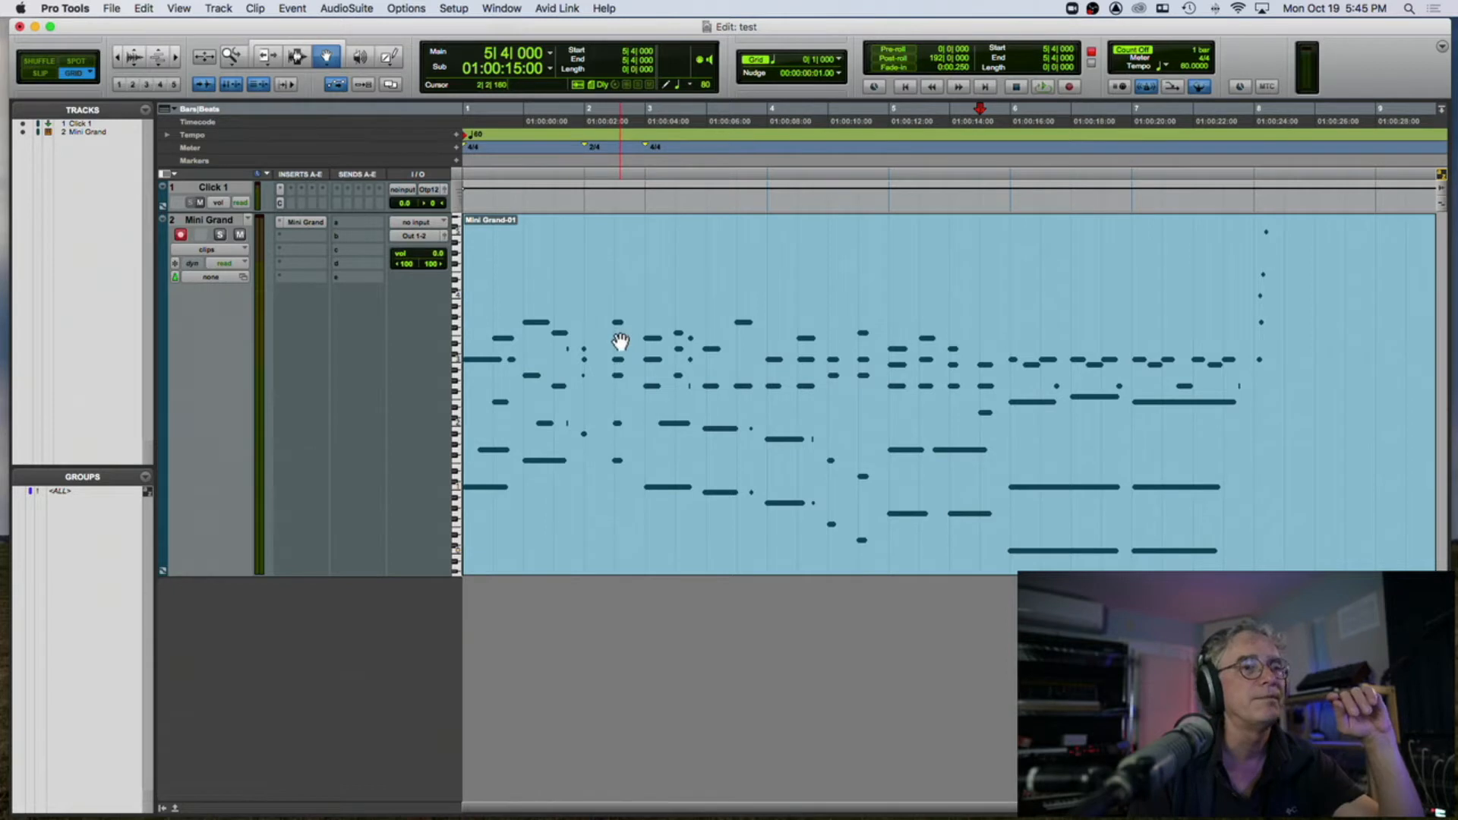
# - Select the Mini Grand clip, show the docked MIDI editor and compare the piano-roll and notation views of its opening bars
pyautogui.click(621, 341)
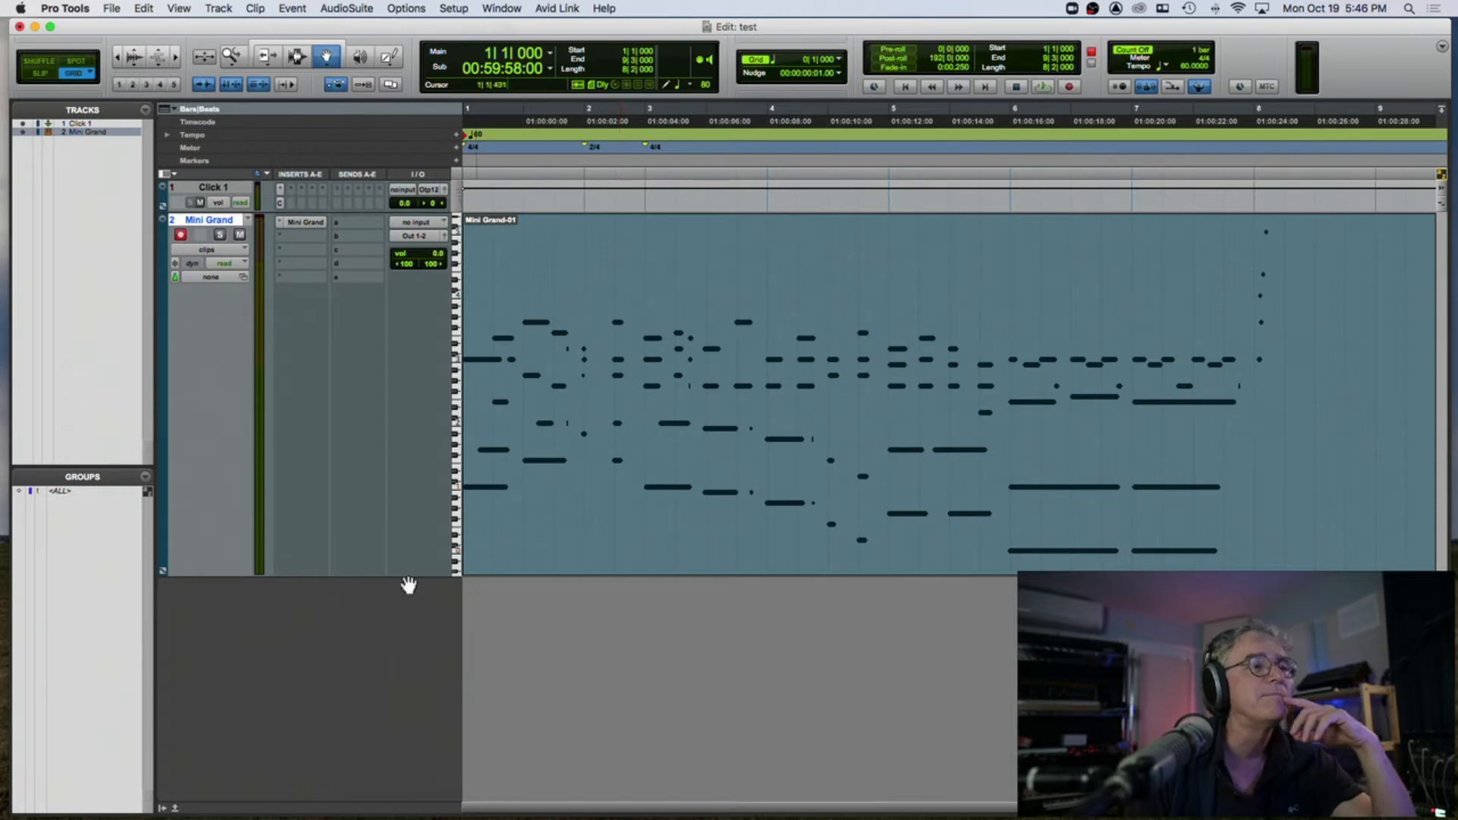
pyautogui.click(175, 808)
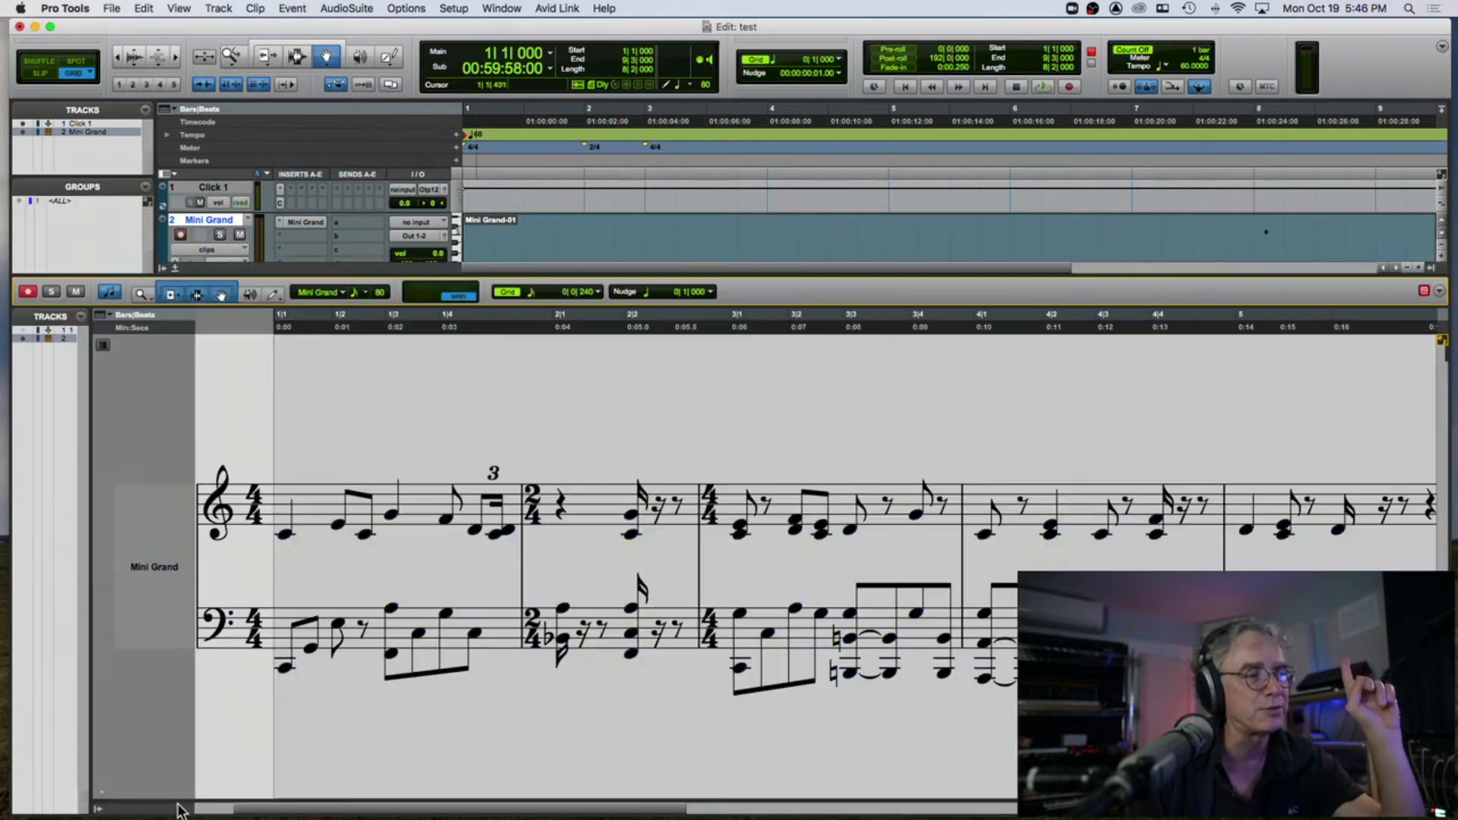
pyautogui.click(109, 292)
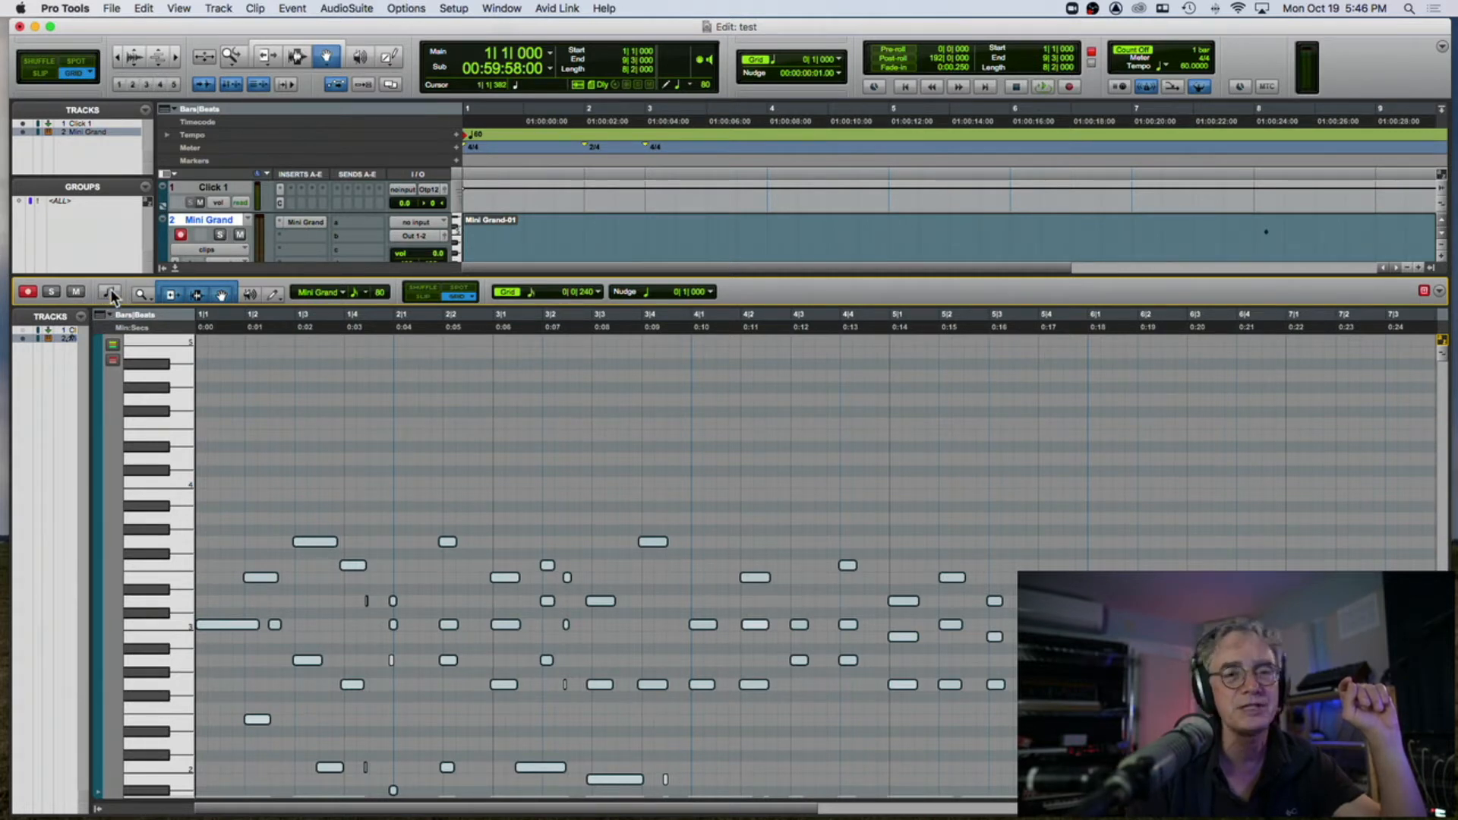
pyautogui.click(108, 292)
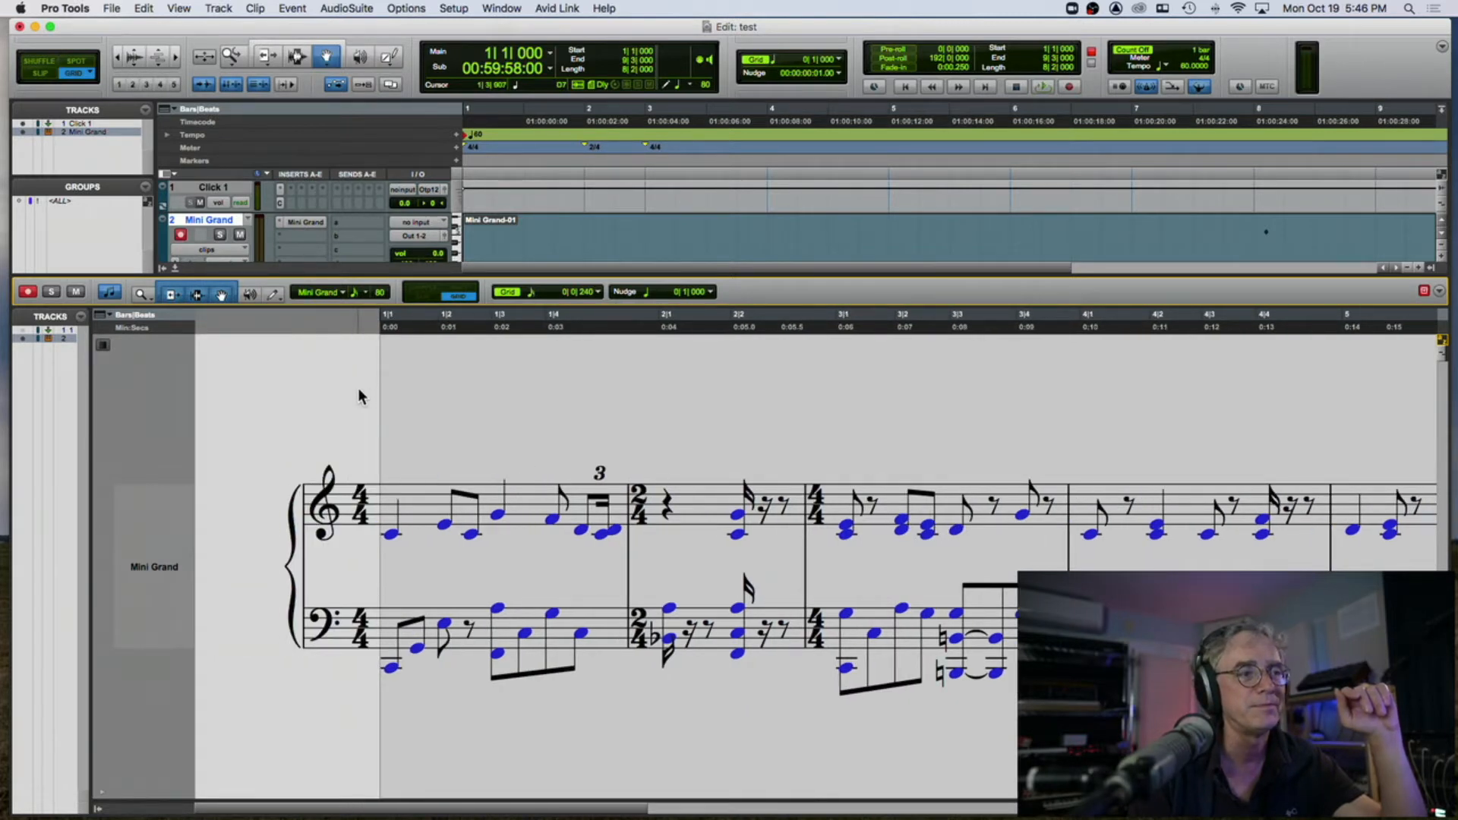
pyautogui.hscroll(5, 359, 389)
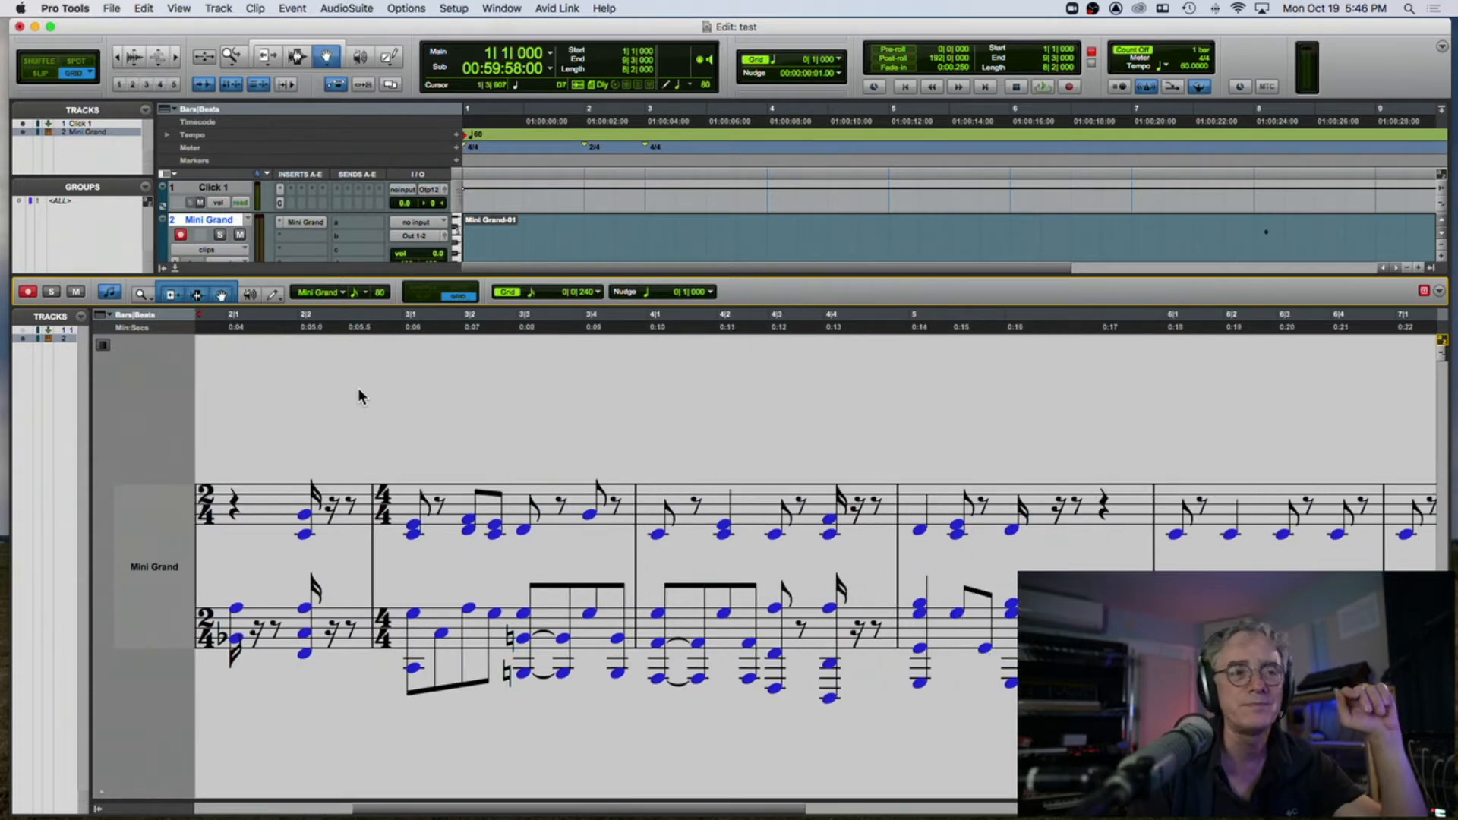
pyautogui.hscroll(-5, 359, 391)
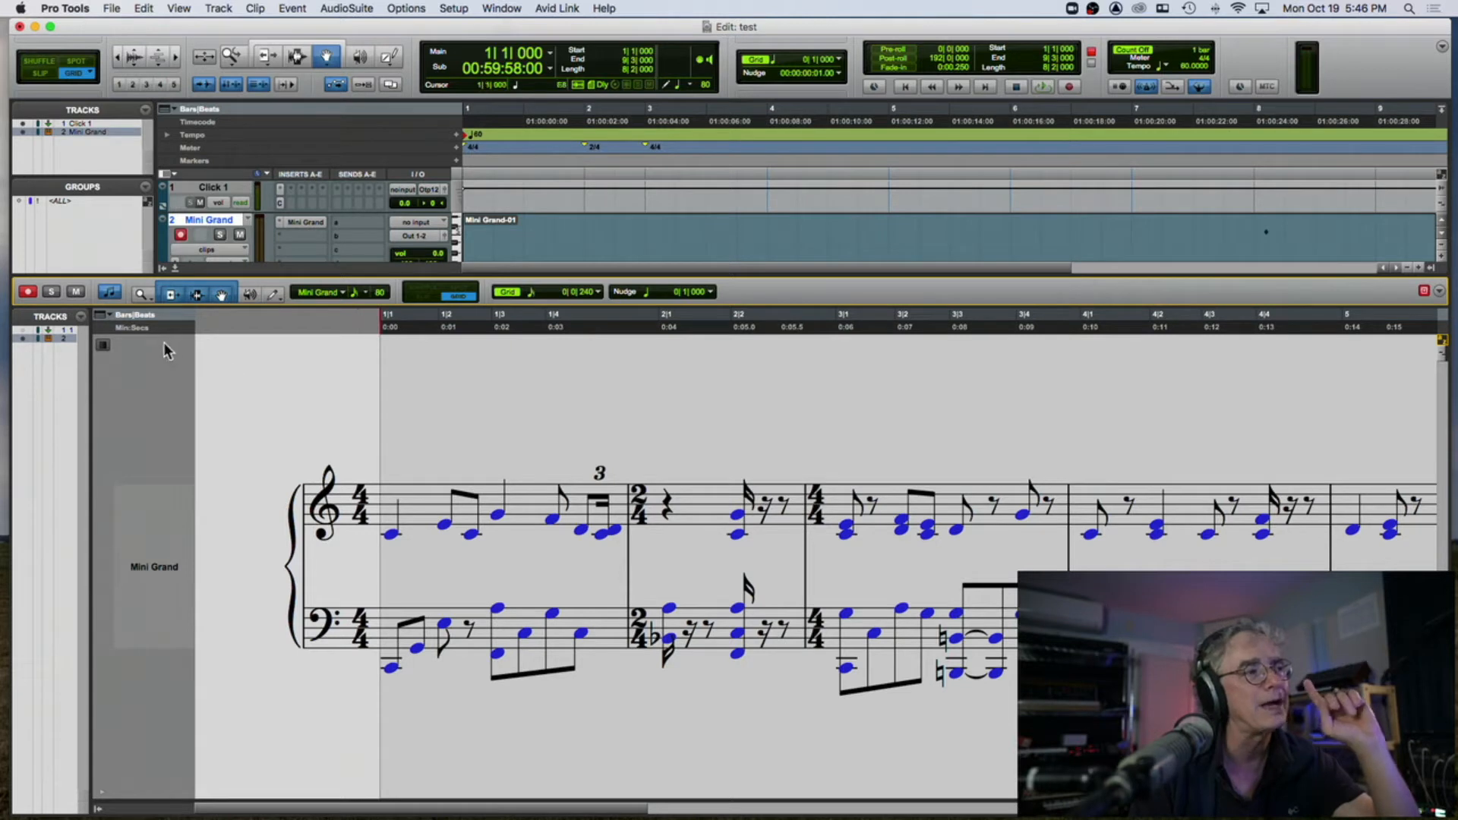
# - Return the docked MIDI editor to piano-roll view with only the Selector tool active and hide it
pyautogui.click(110, 295)
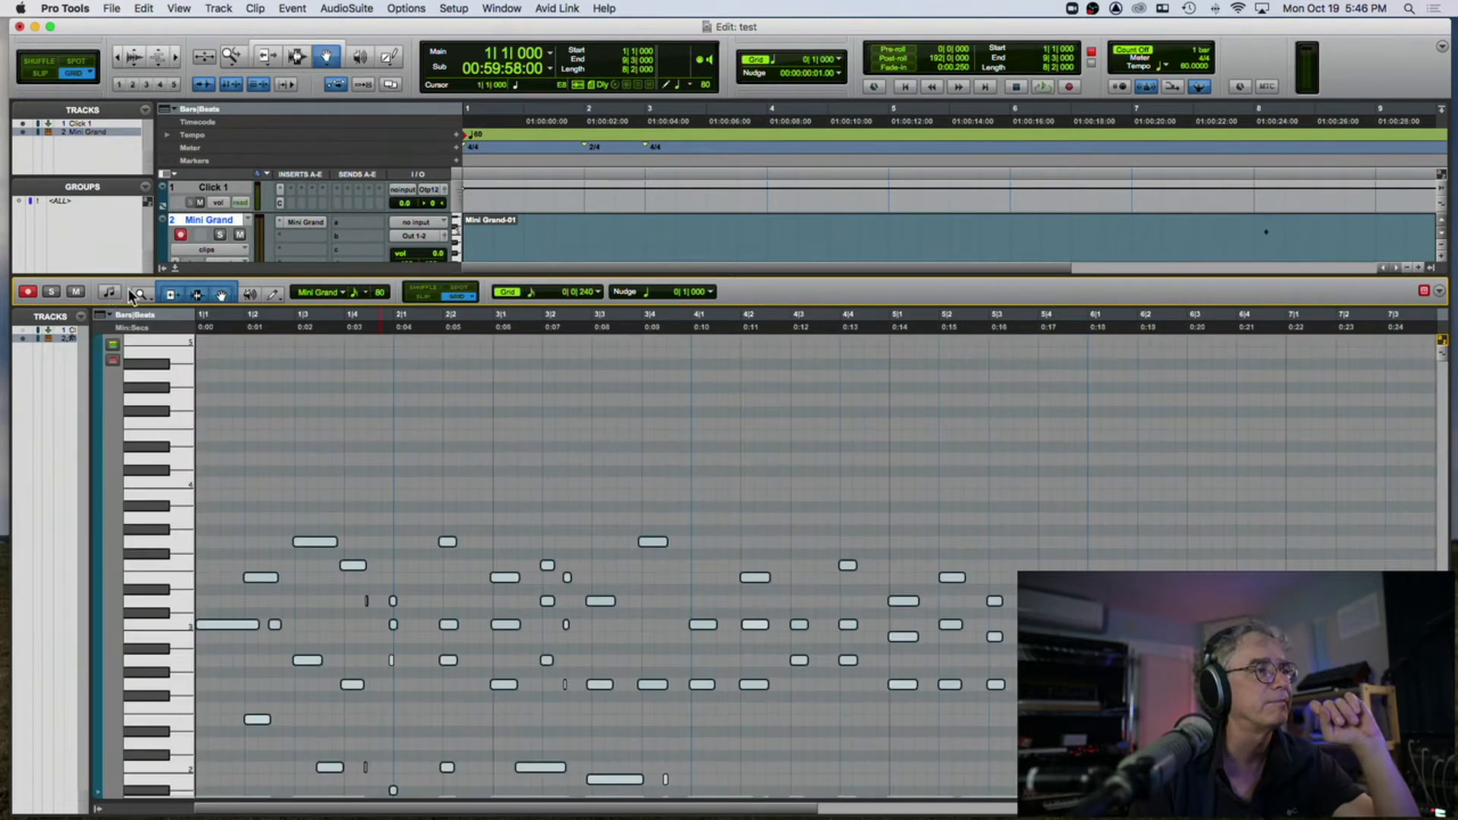
pyautogui.click(198, 296)
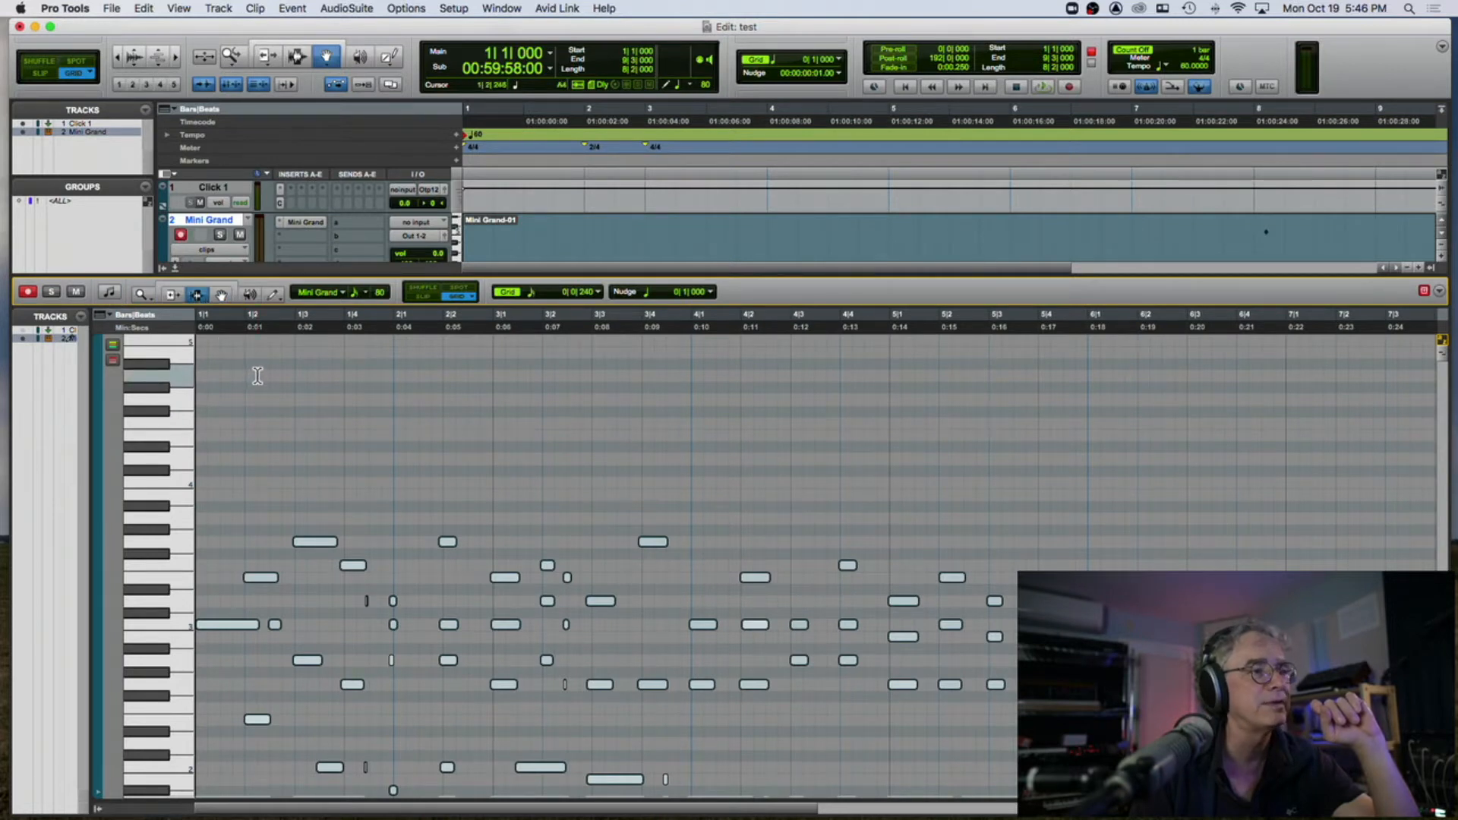
pyautogui.click(176, 267)
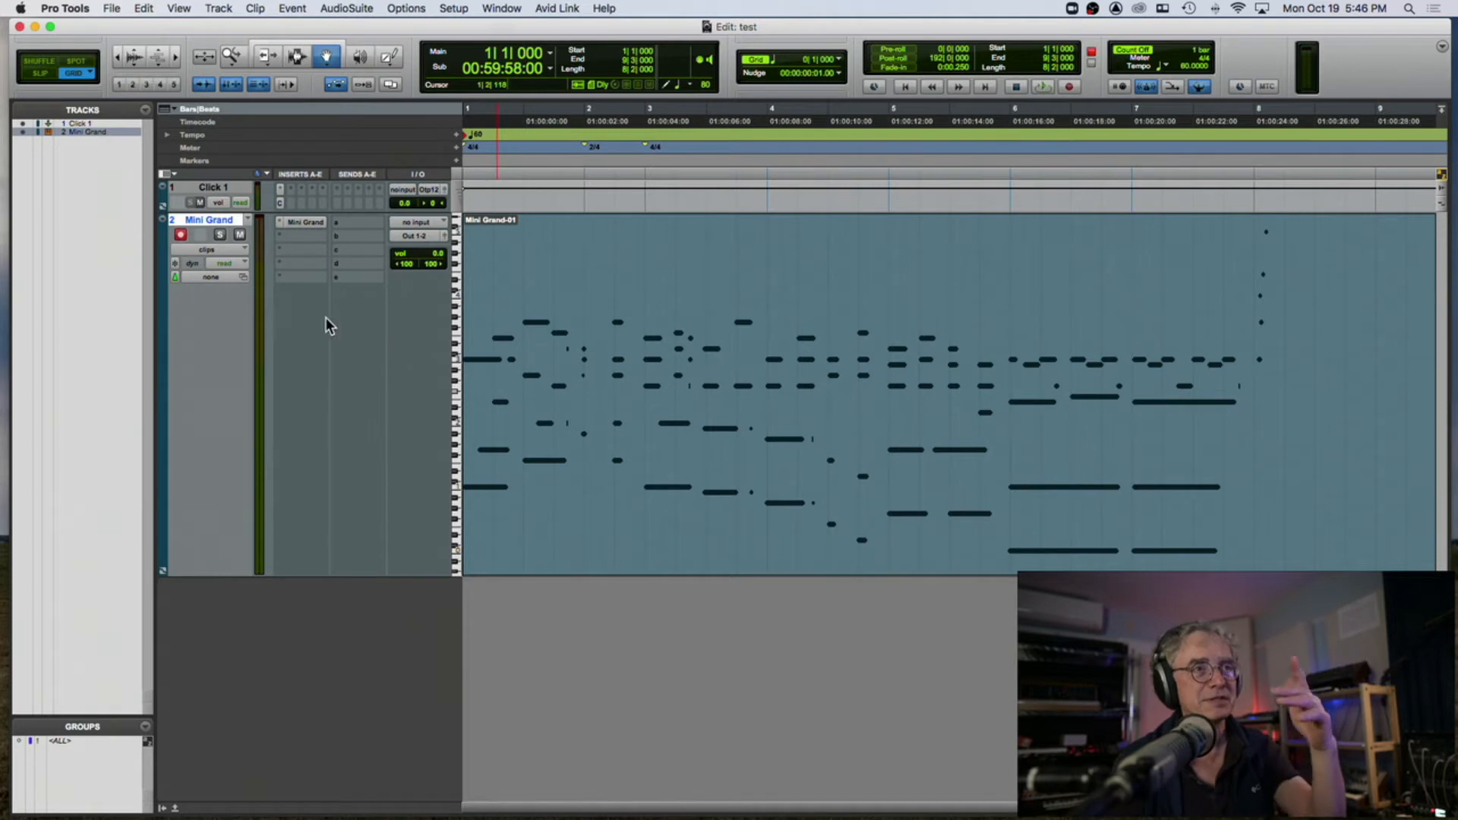
# - Save a copy of the session as Test_NotationPrep in the test folder
pyautogui.click(112, 9)
pyautogui.click(137, 122)
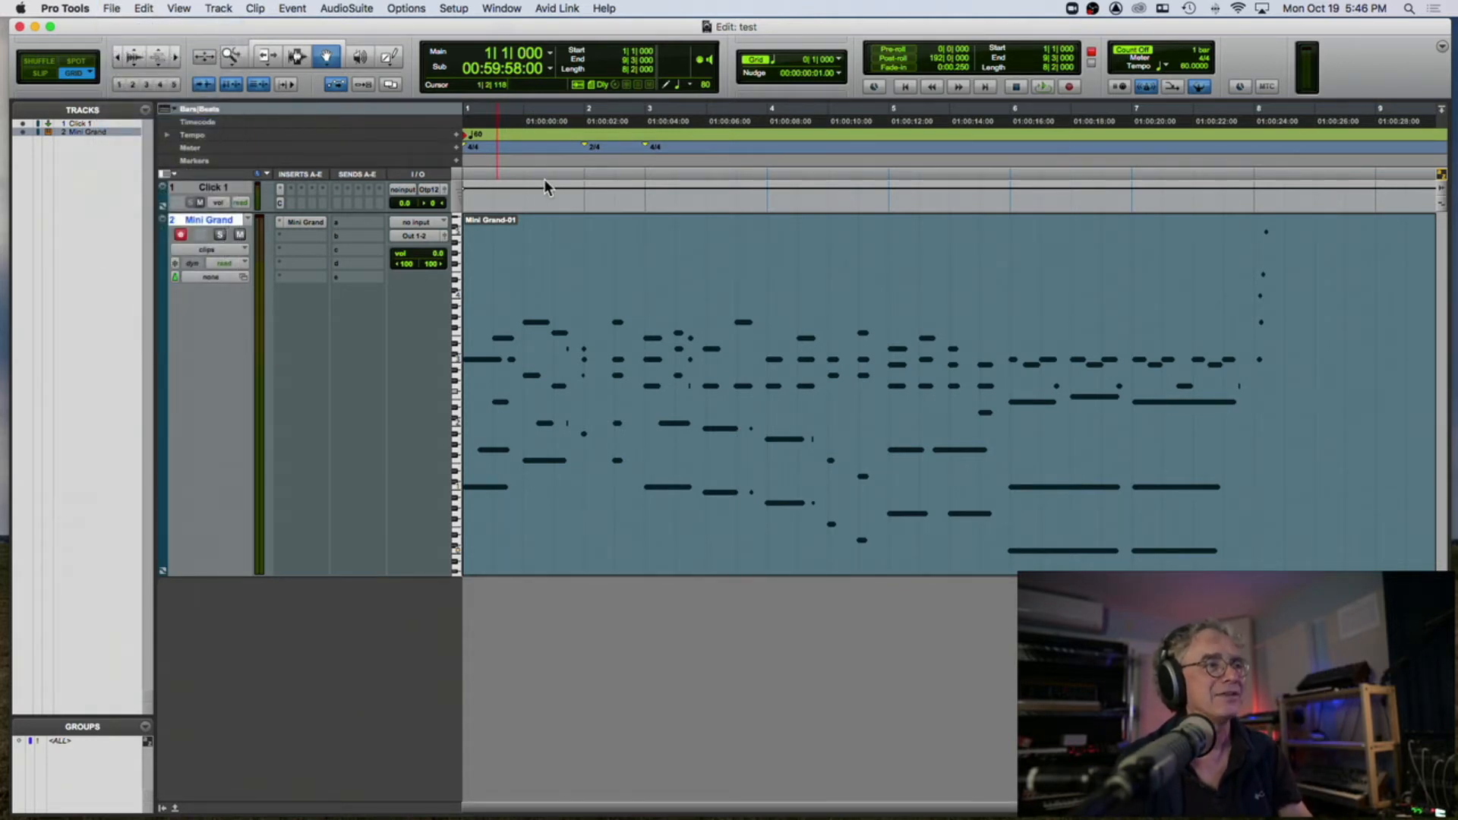
pyautogui.click(693, 174)
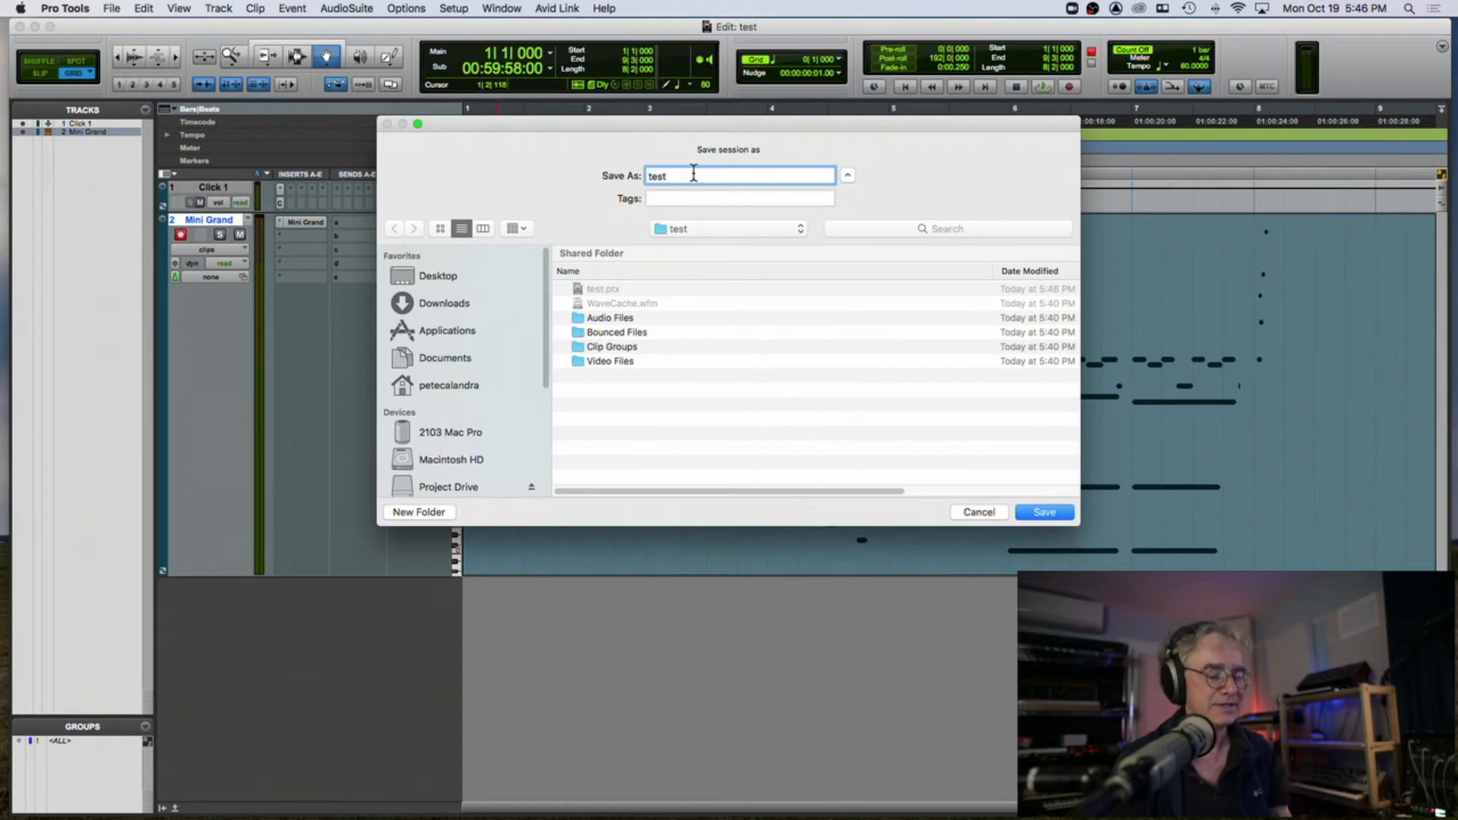
pyautogui.write('_NotationPrep')
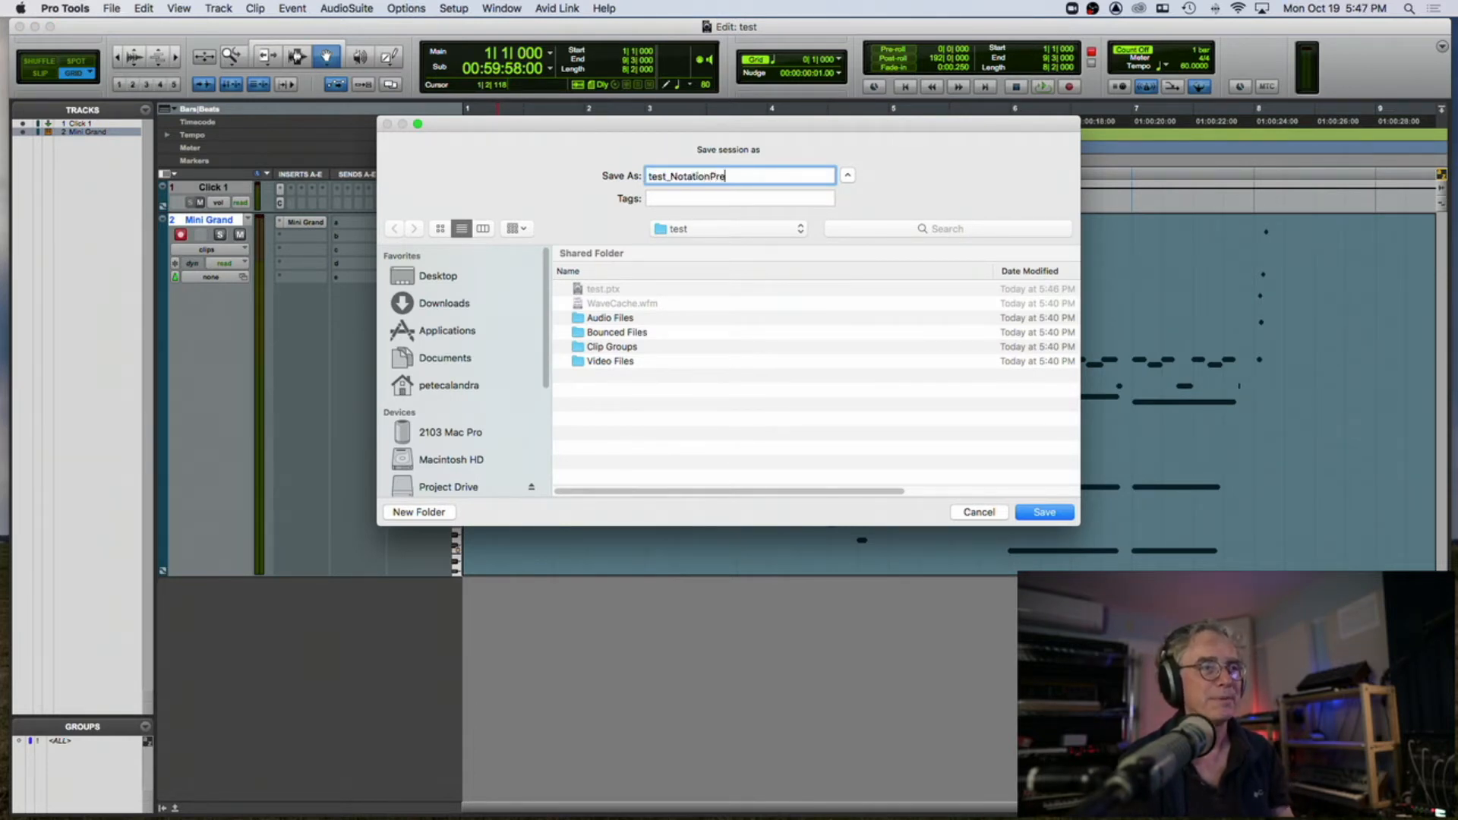
pyautogui.click(651, 176)
pyautogui.press('Delete')
pyautogui.write('T')
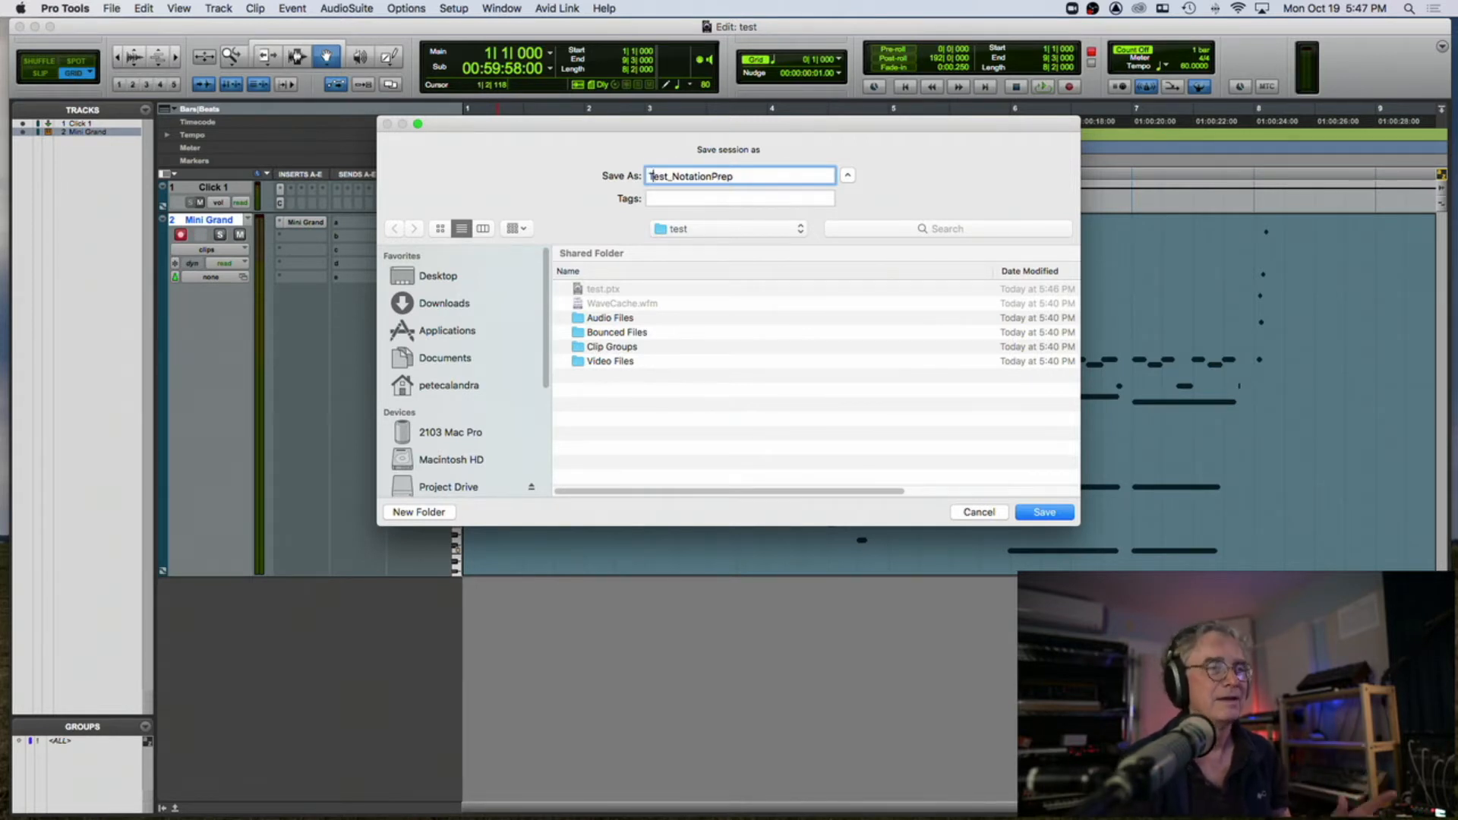
pyautogui.click(1049, 513)
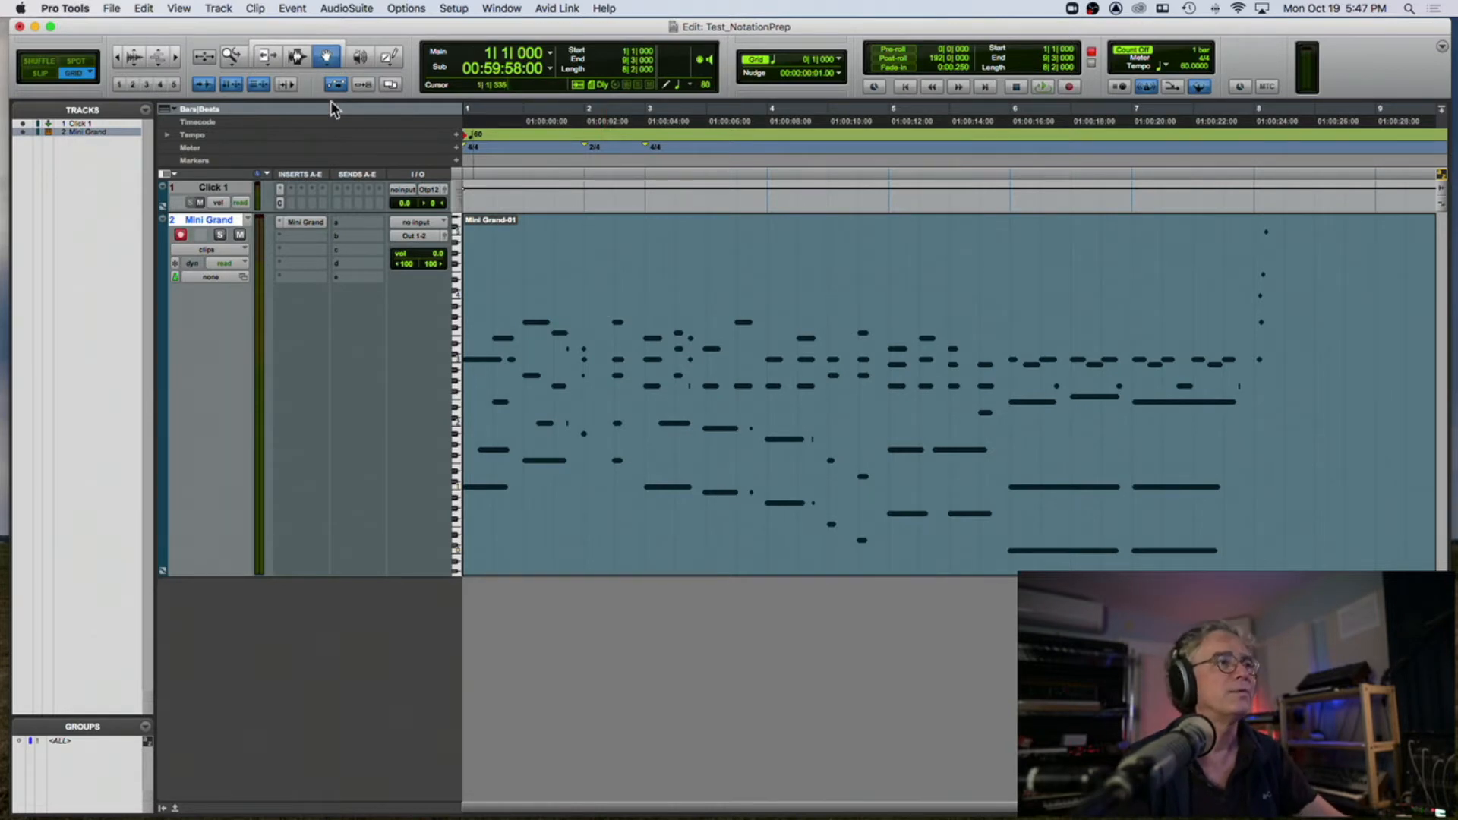
# - Open the Mini Grand clip in the docked MIDI editor using the Grabber tool and display it as notation
pyautogui.click(299, 57)
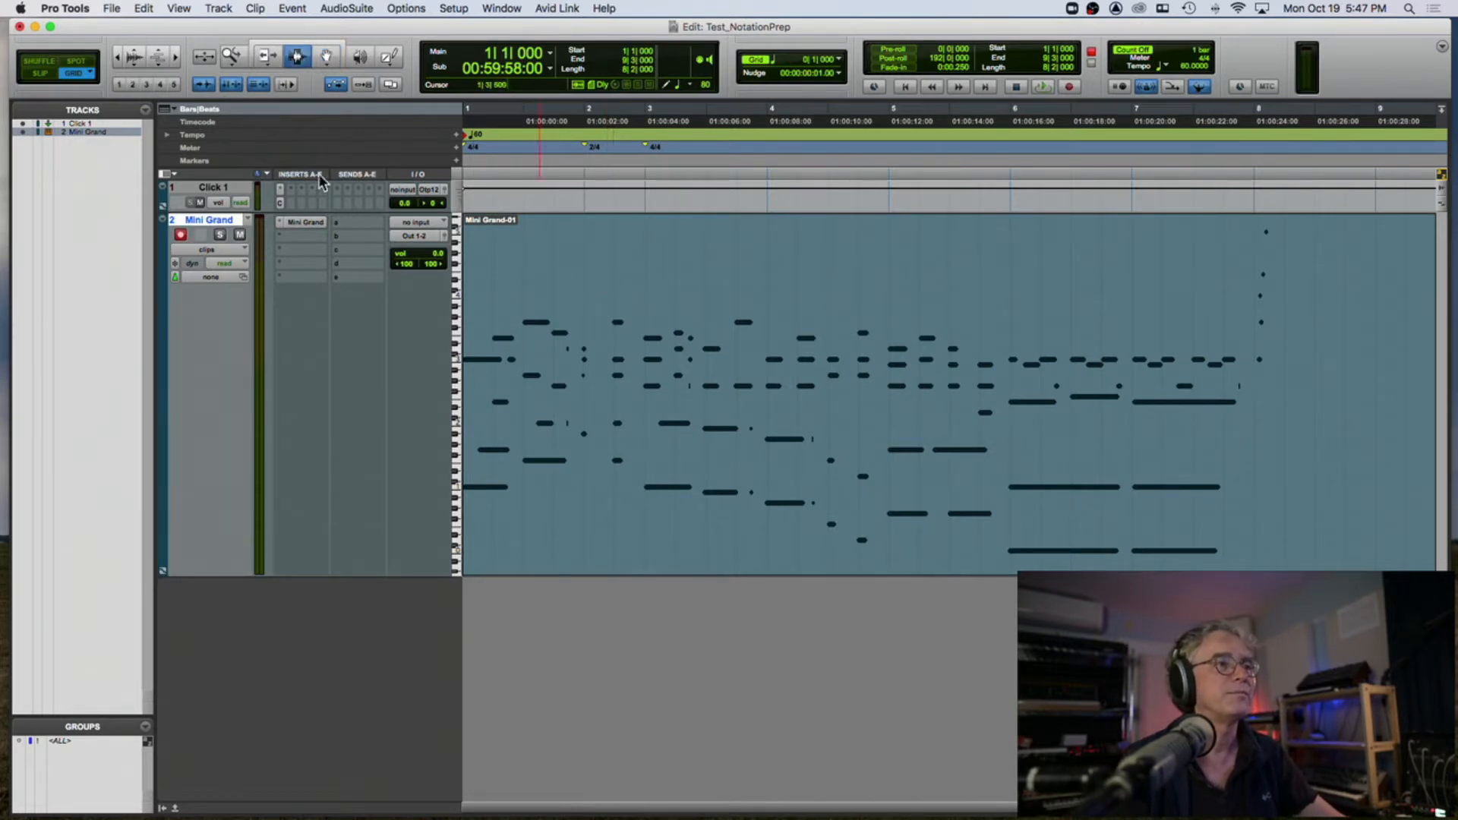
pyautogui.click(327, 57)
pyautogui.doubleClick(526, 248)
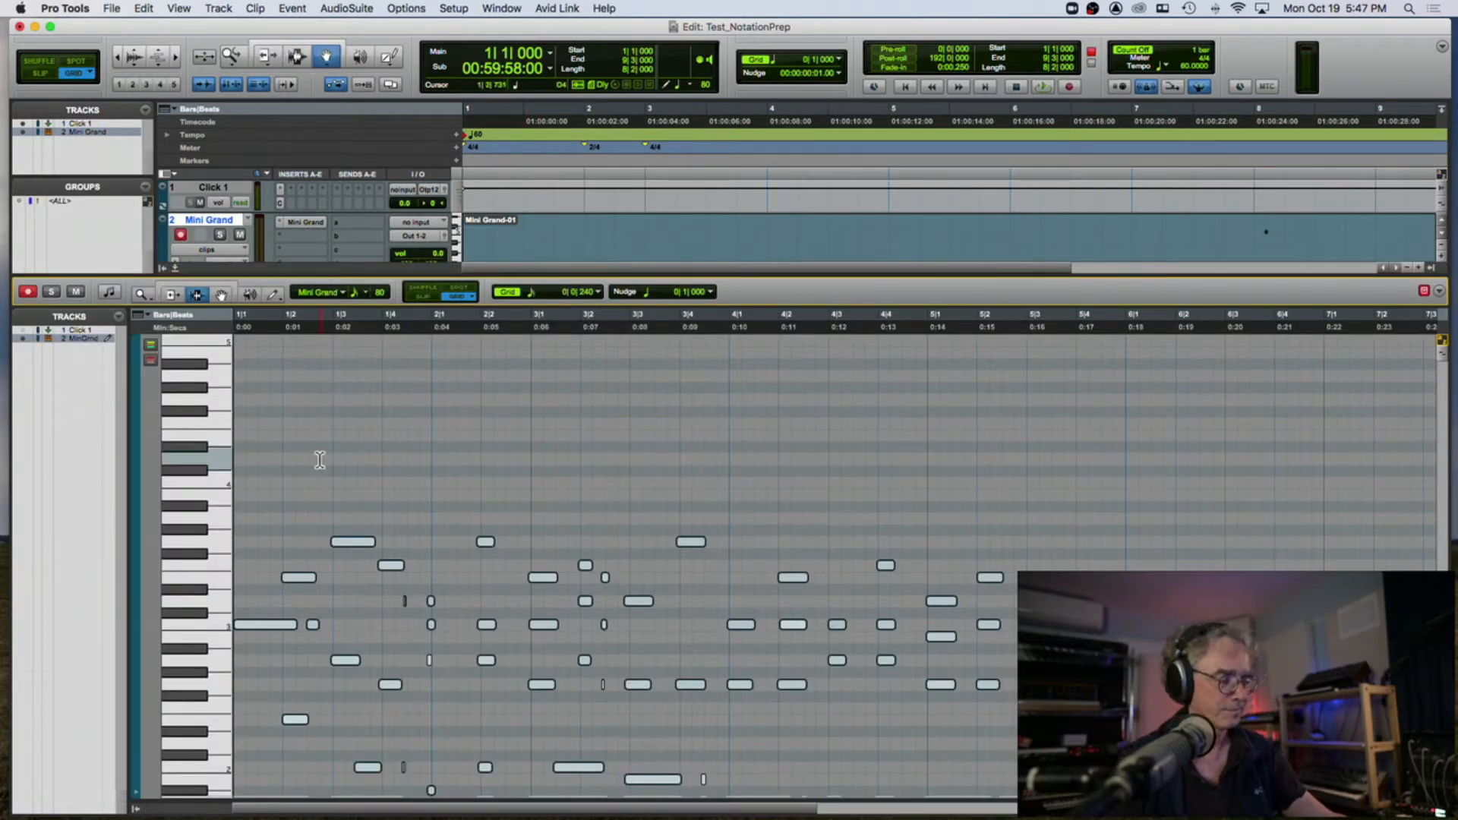
pyautogui.click(109, 292)
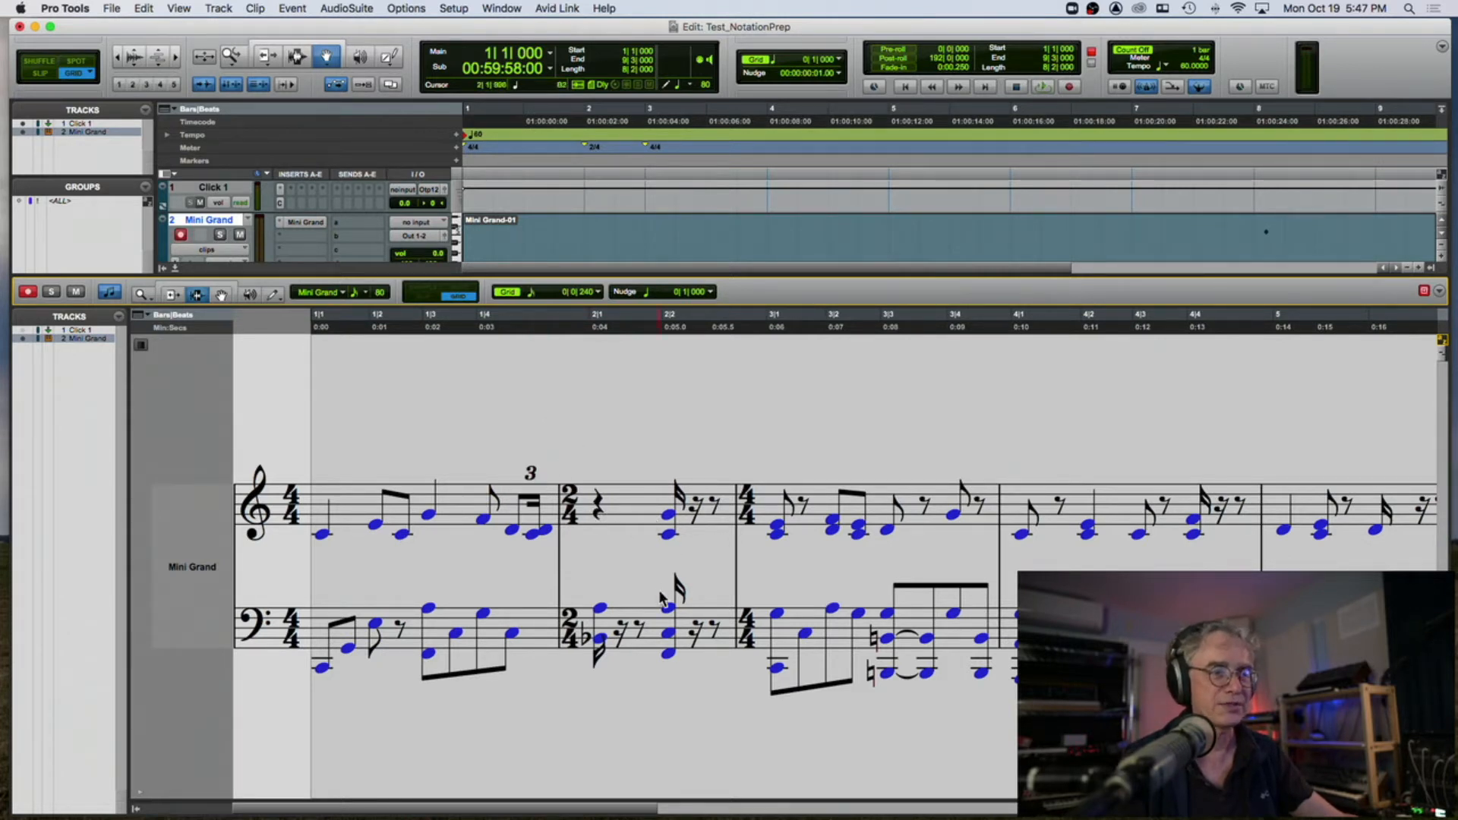
# - Examine the Mini Grand notation through bar 8 with the notes deselected, and return to the session start
pyautogui.hscroll(3, 778, 499)
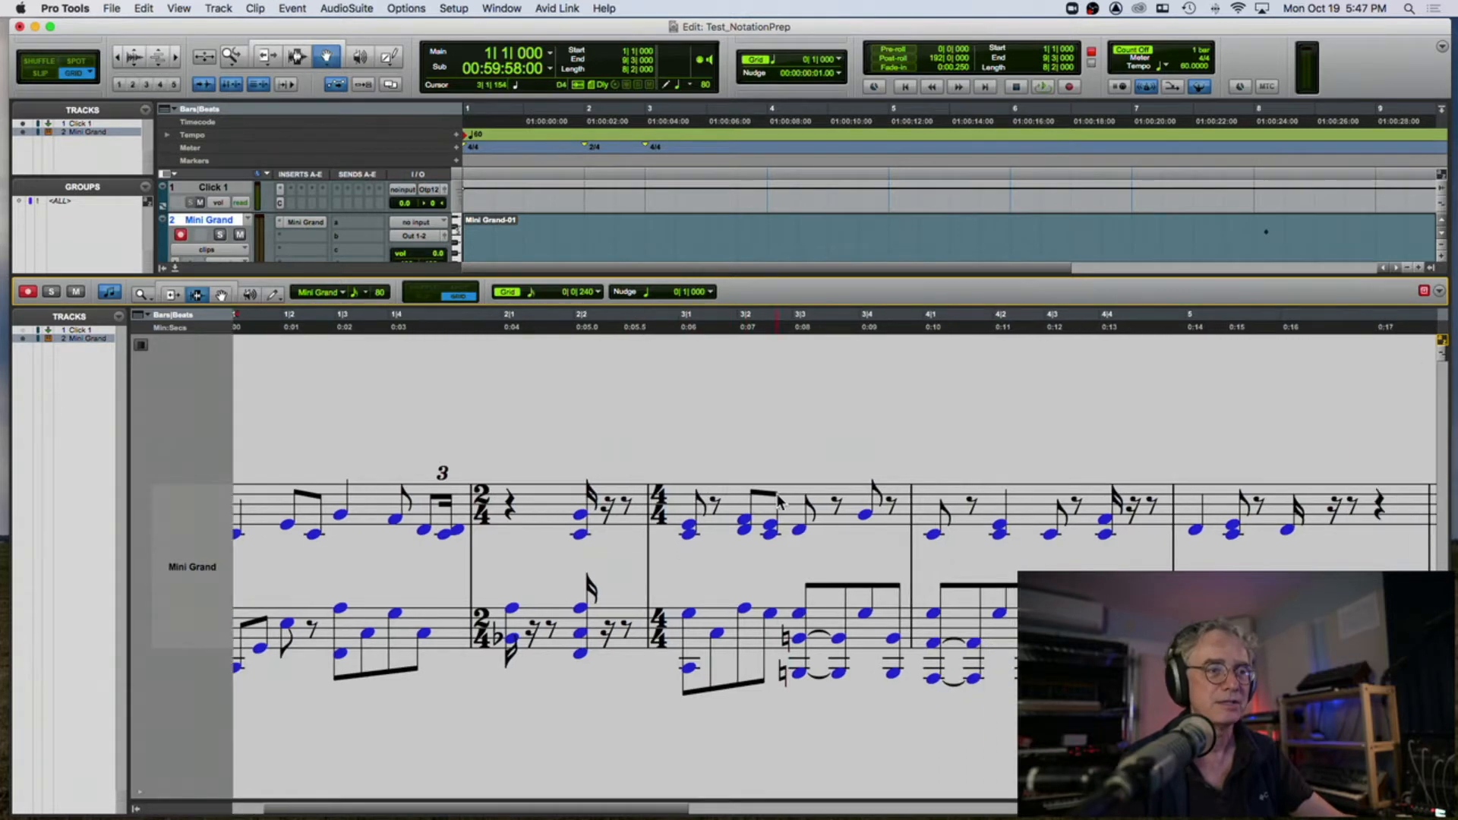
pyautogui.hscroll(6, 778, 499)
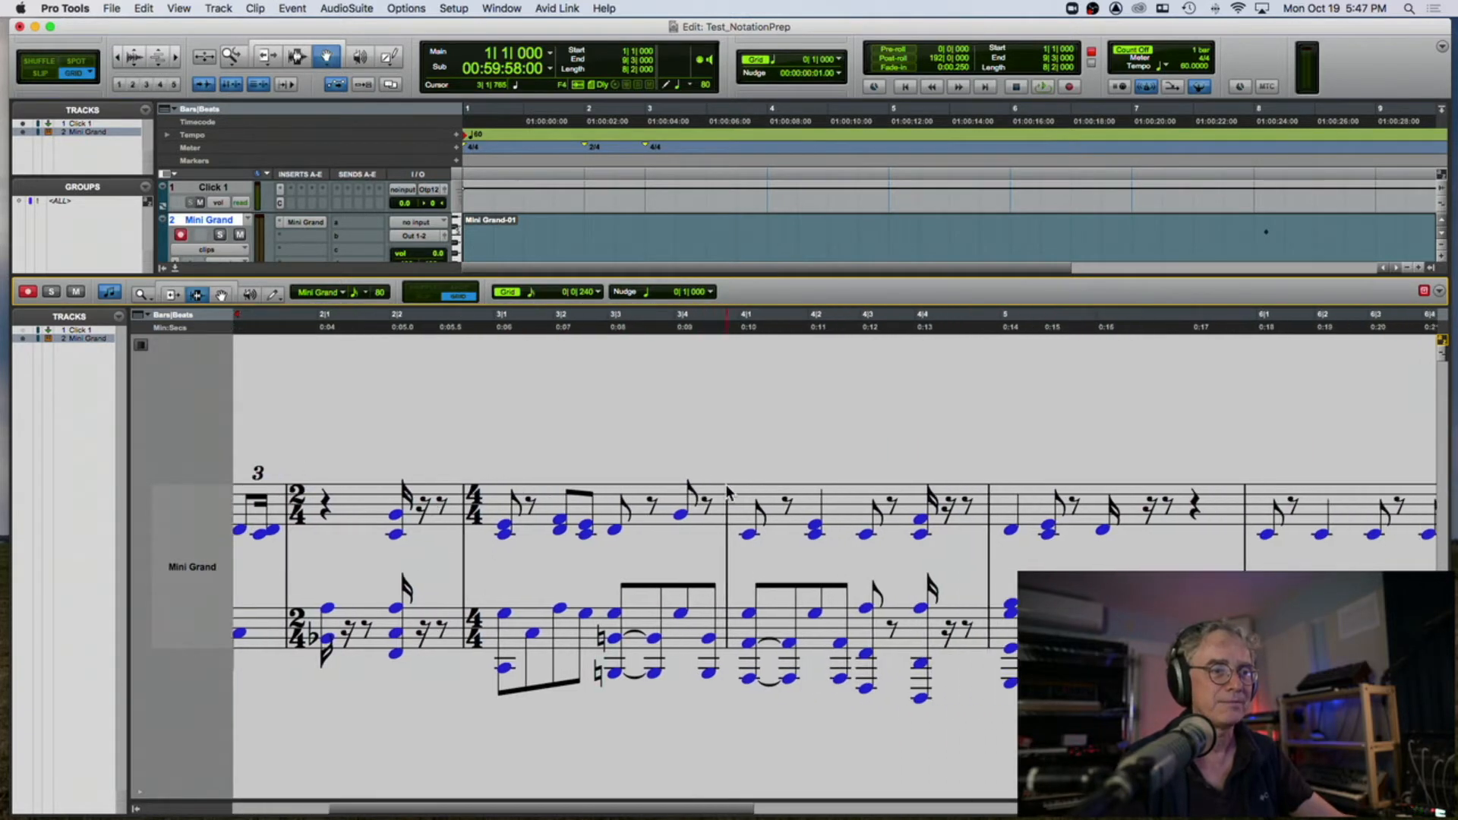
pyautogui.hscroll(5, 727, 492)
pyautogui.click(711, 425)
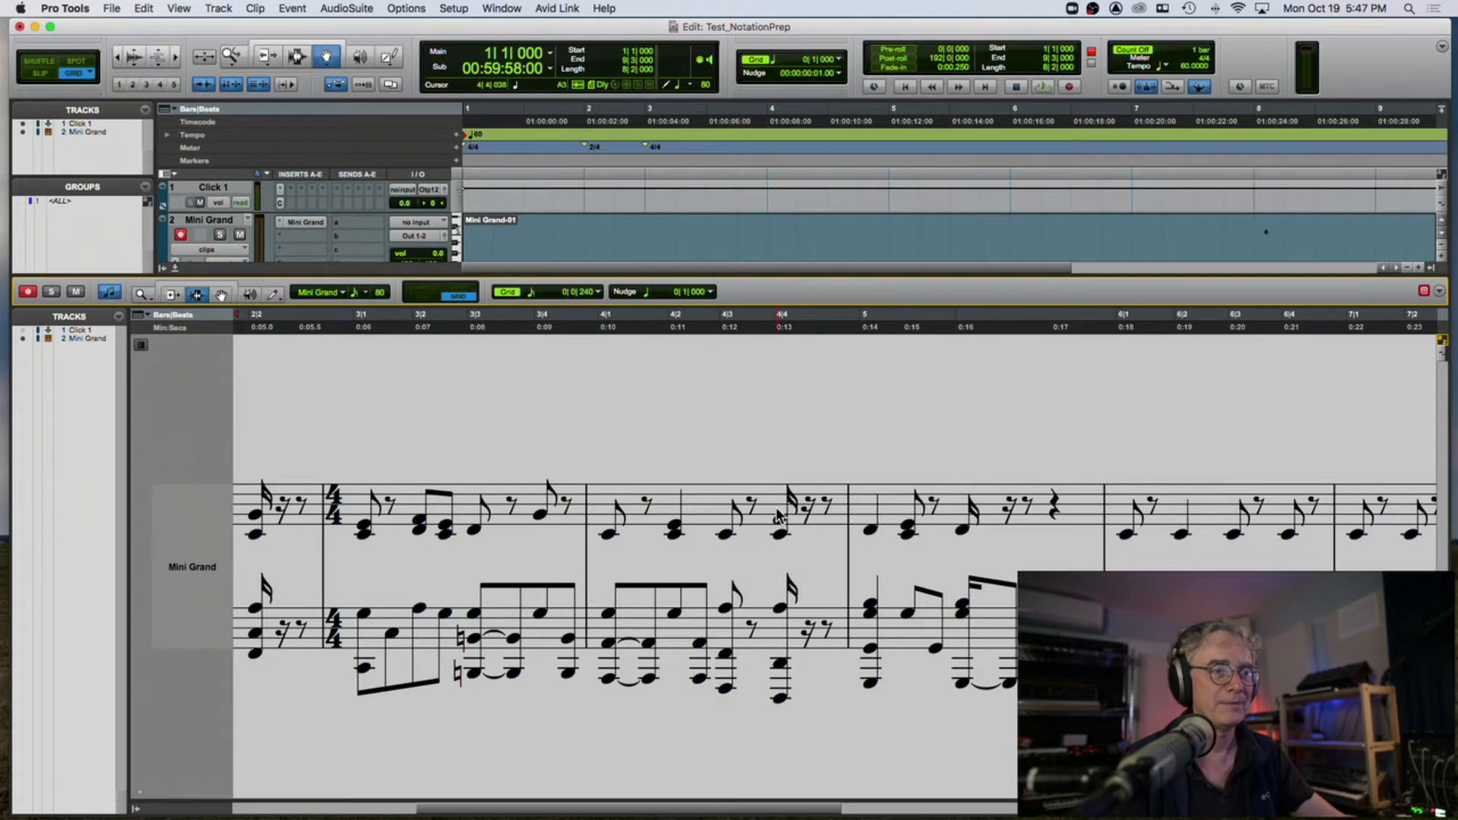
pyautogui.hscroll(5, 783, 518)
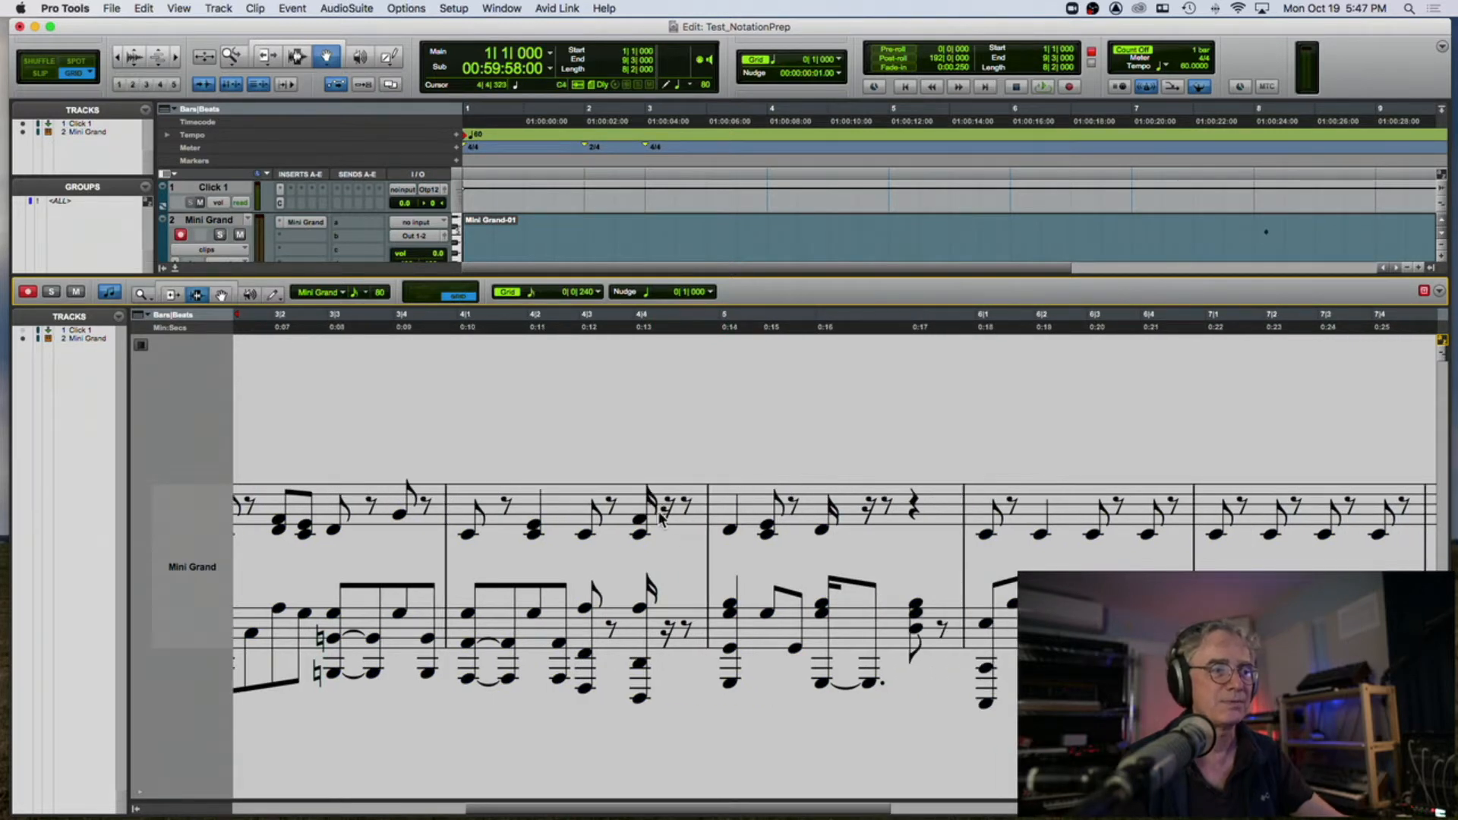
pyautogui.hscroll(7, 672, 507)
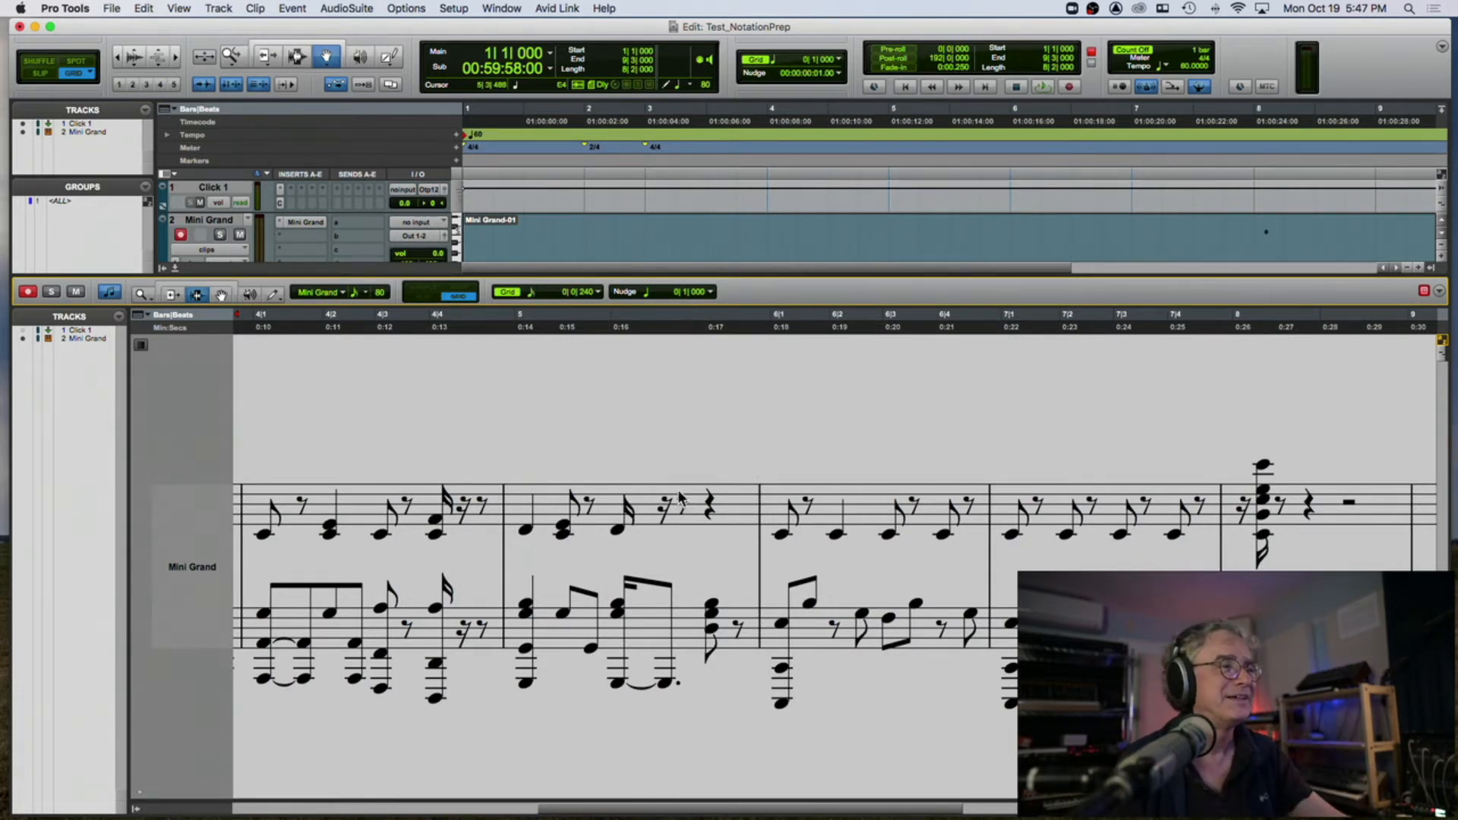
pyautogui.press('Return')
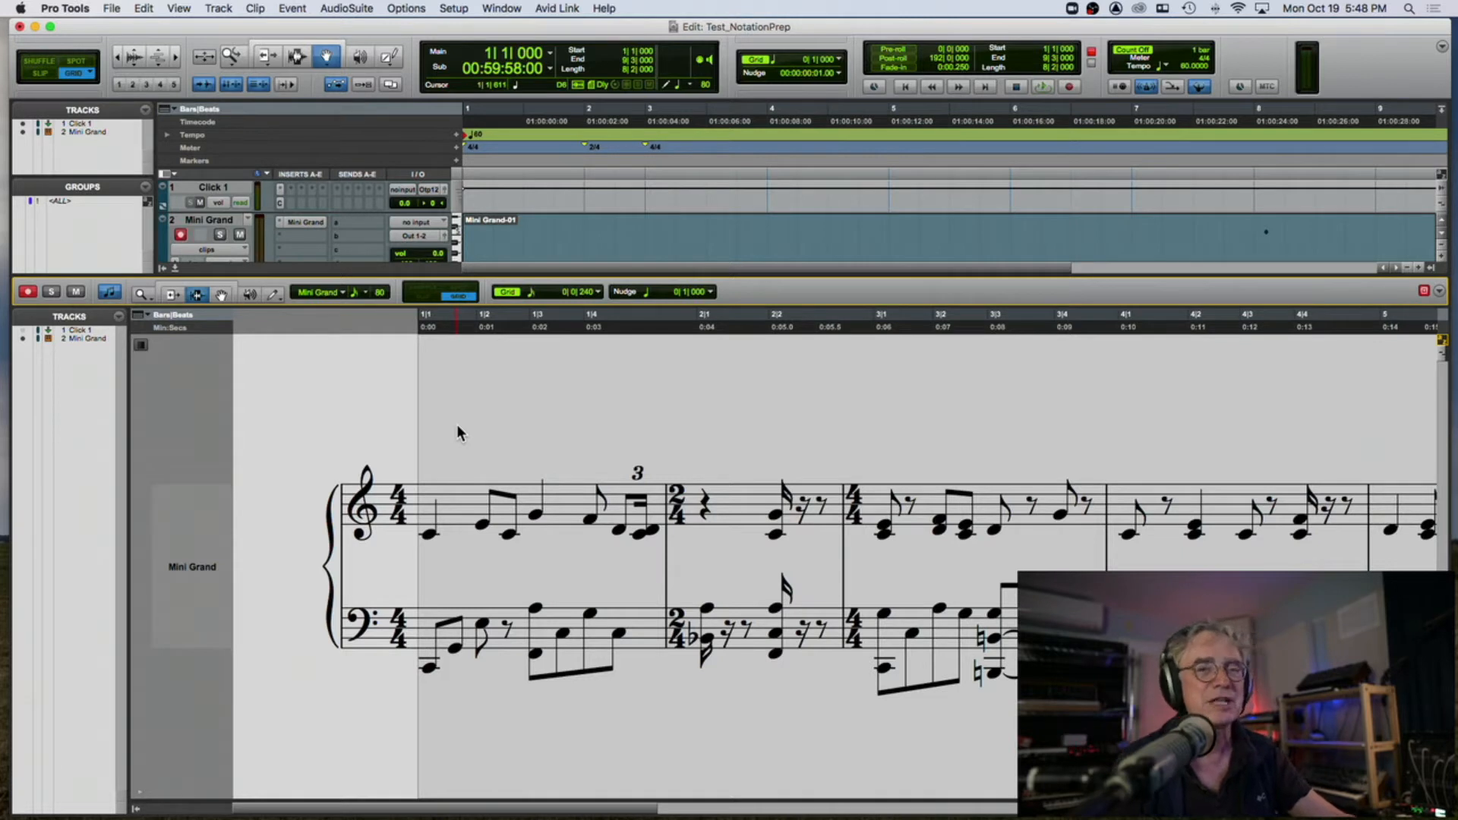
# - Open the Notation Display Track Settings for the Mini Grand track and check its track choices
pyautogui.rightClick(83, 343)
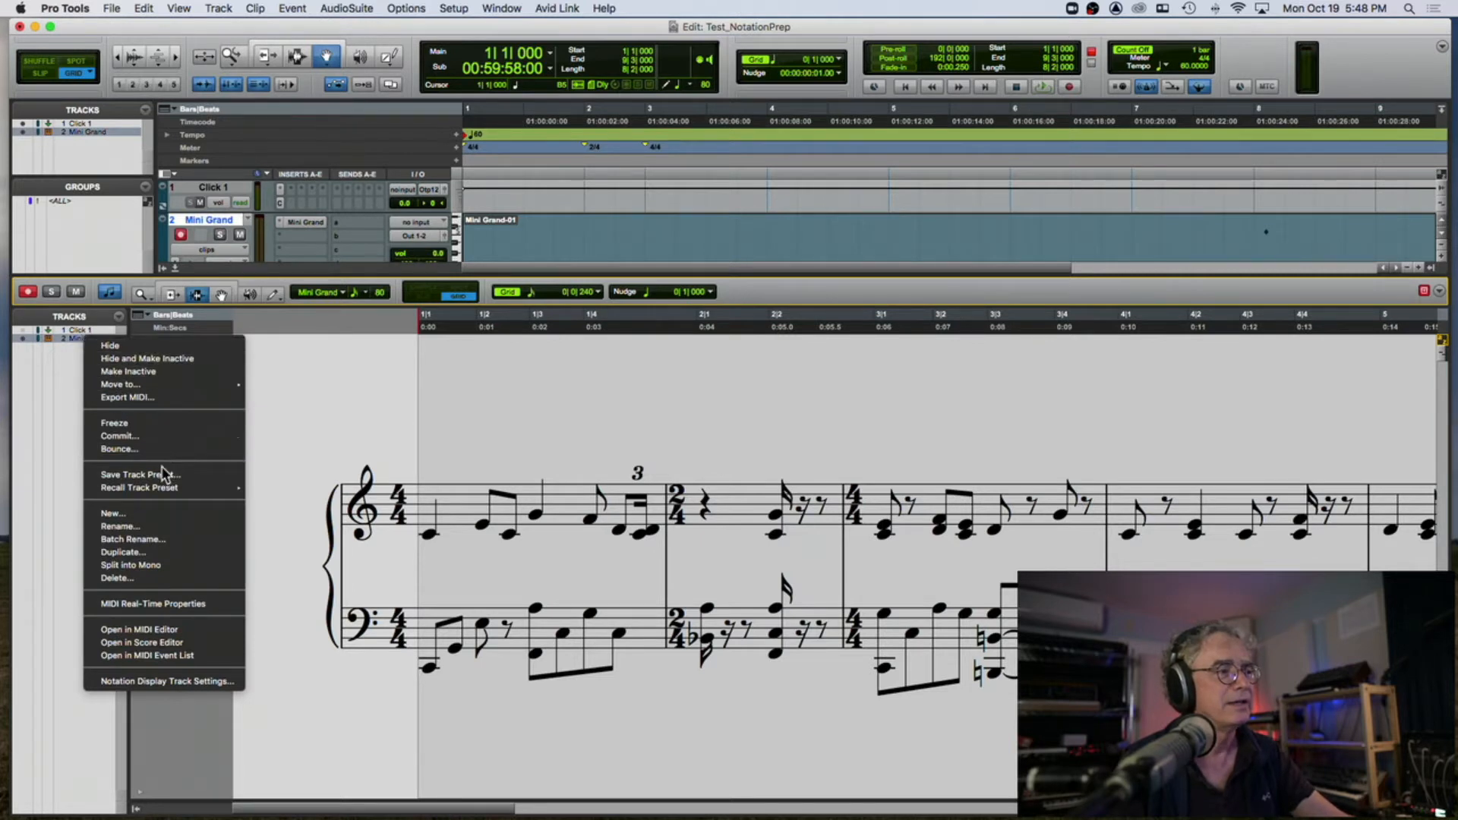
pyautogui.click(210, 682)
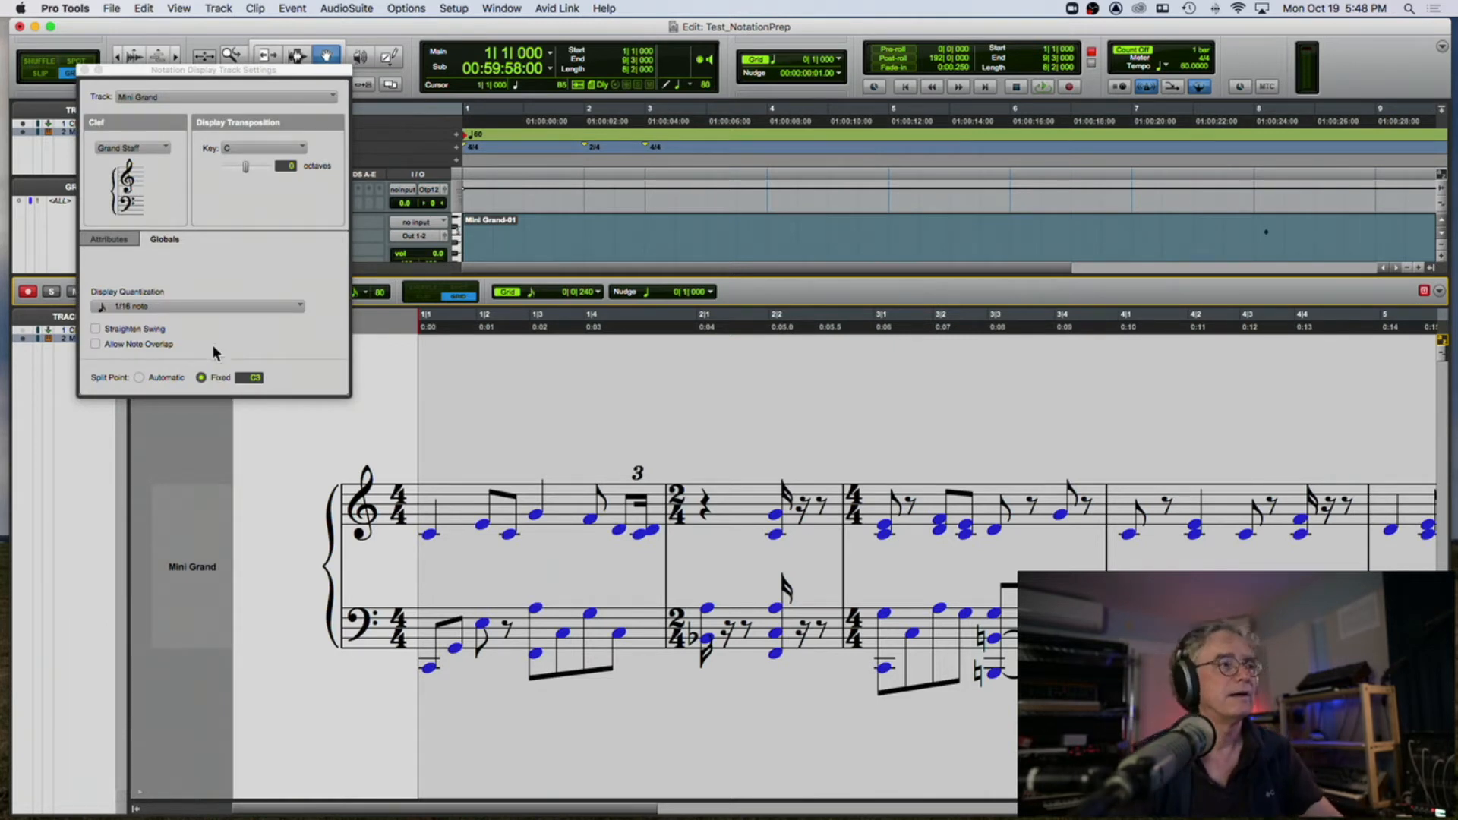
pyautogui.click(243, 93)
pyautogui.click(202, 114)
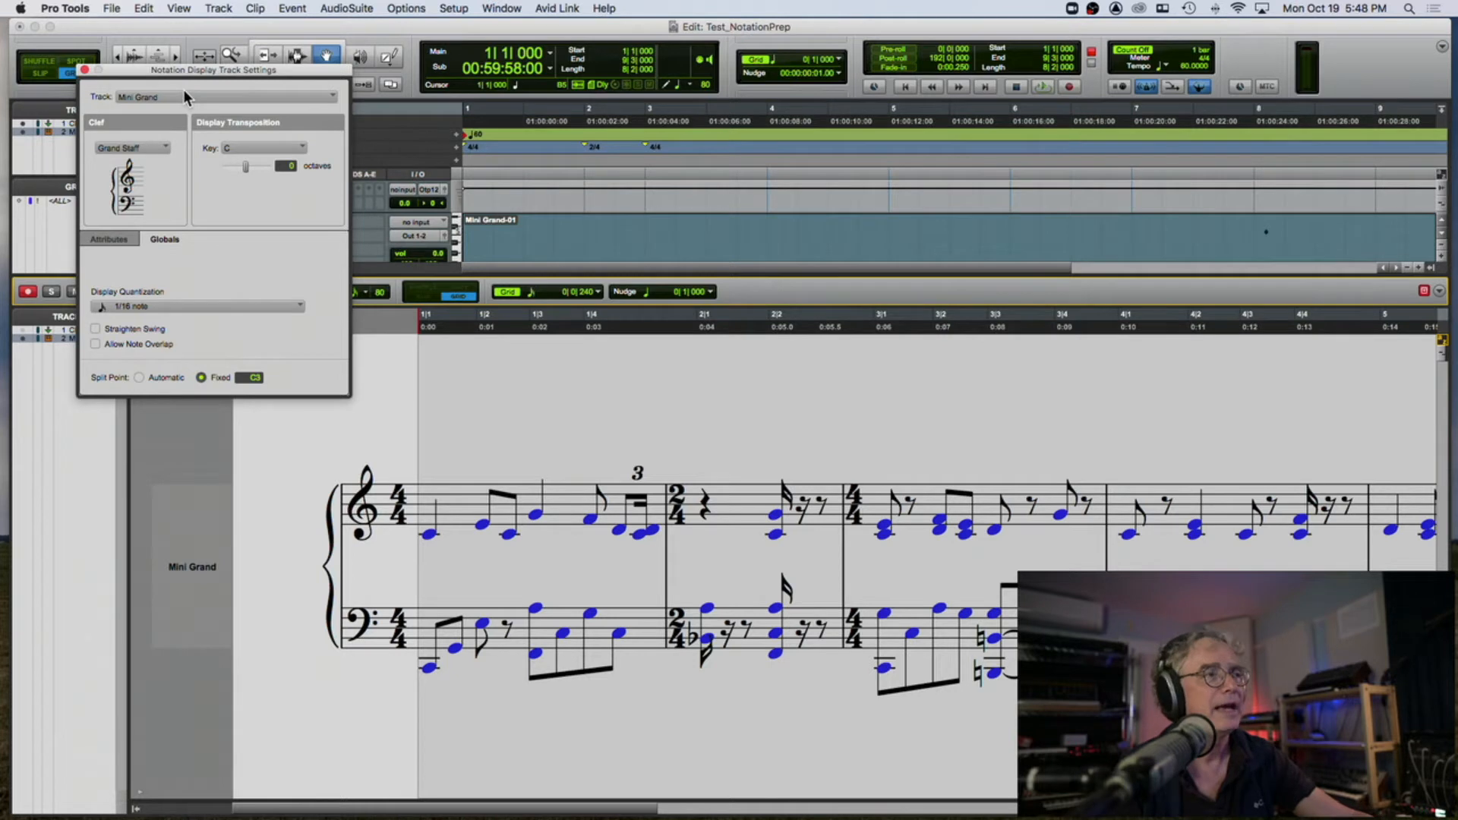
# - Try the Treble, Bass, Alto and Tenor clefs on the Mini Grand track and restore the Grand Staff
pyautogui.click(139, 151)
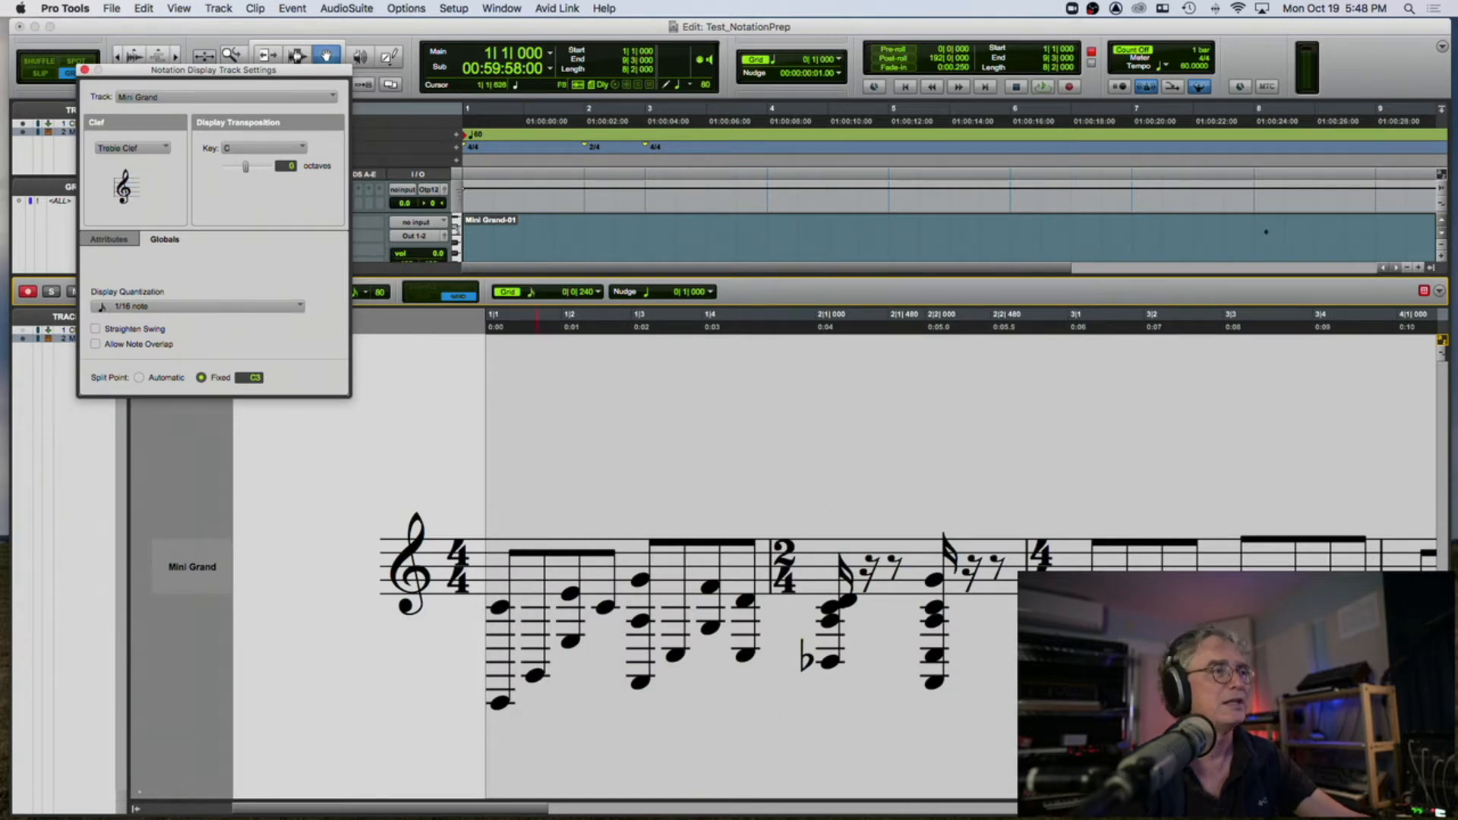
pyautogui.click(139, 147)
pyautogui.click(141, 160)
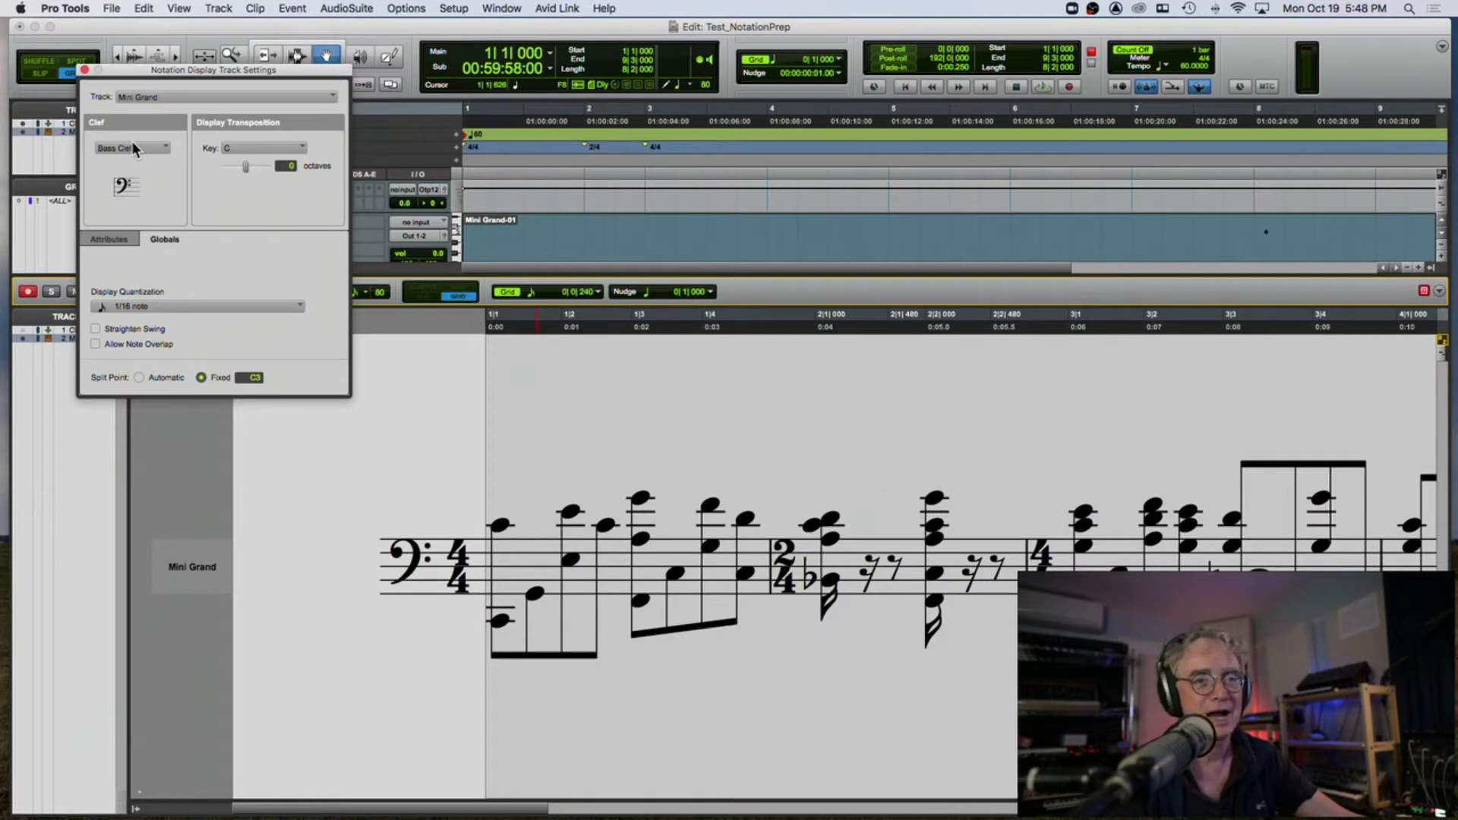
pyautogui.click(128, 144)
pyautogui.click(139, 160)
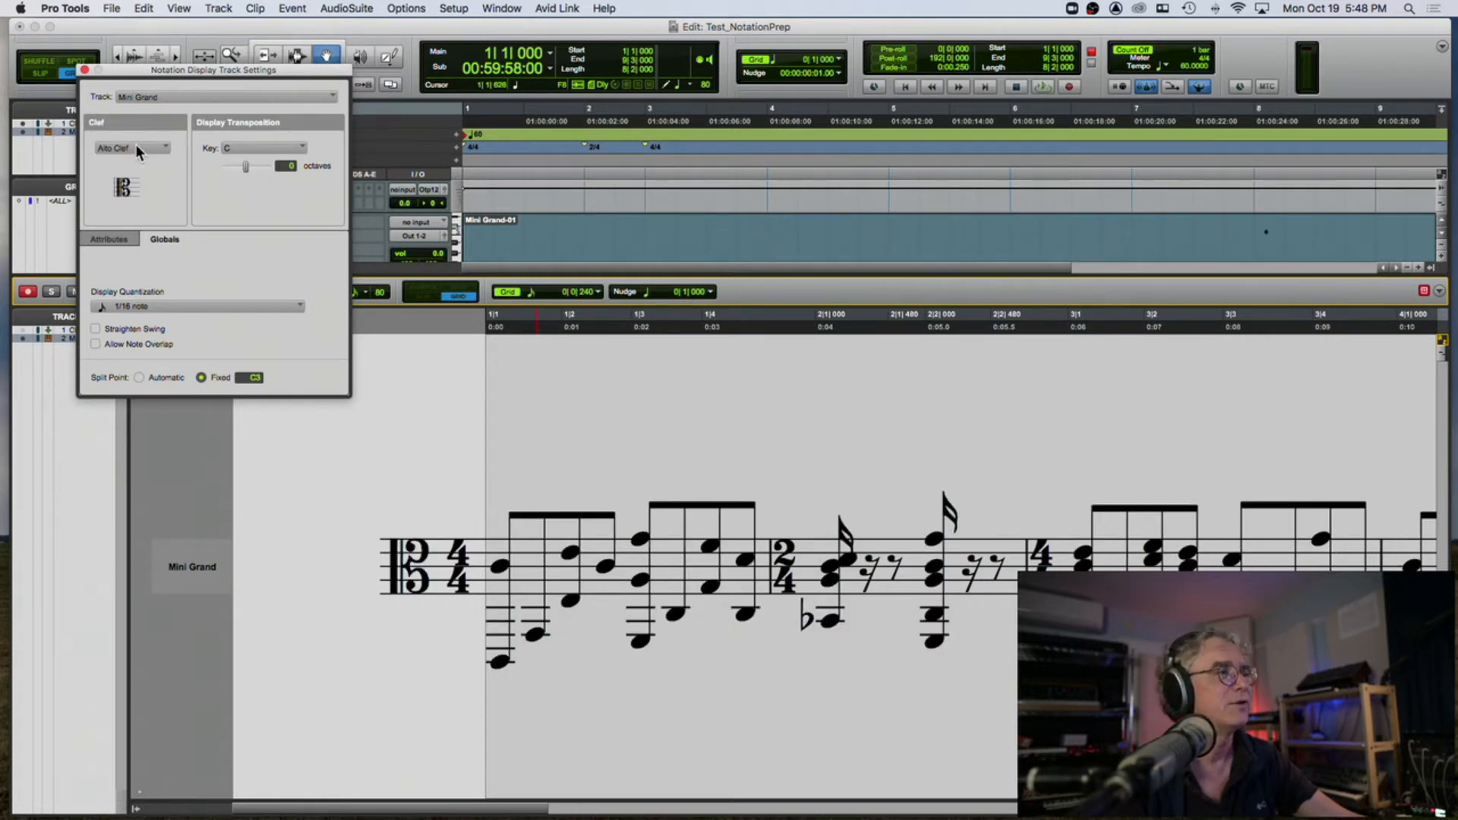
pyautogui.click(135, 145)
pyautogui.click(148, 157)
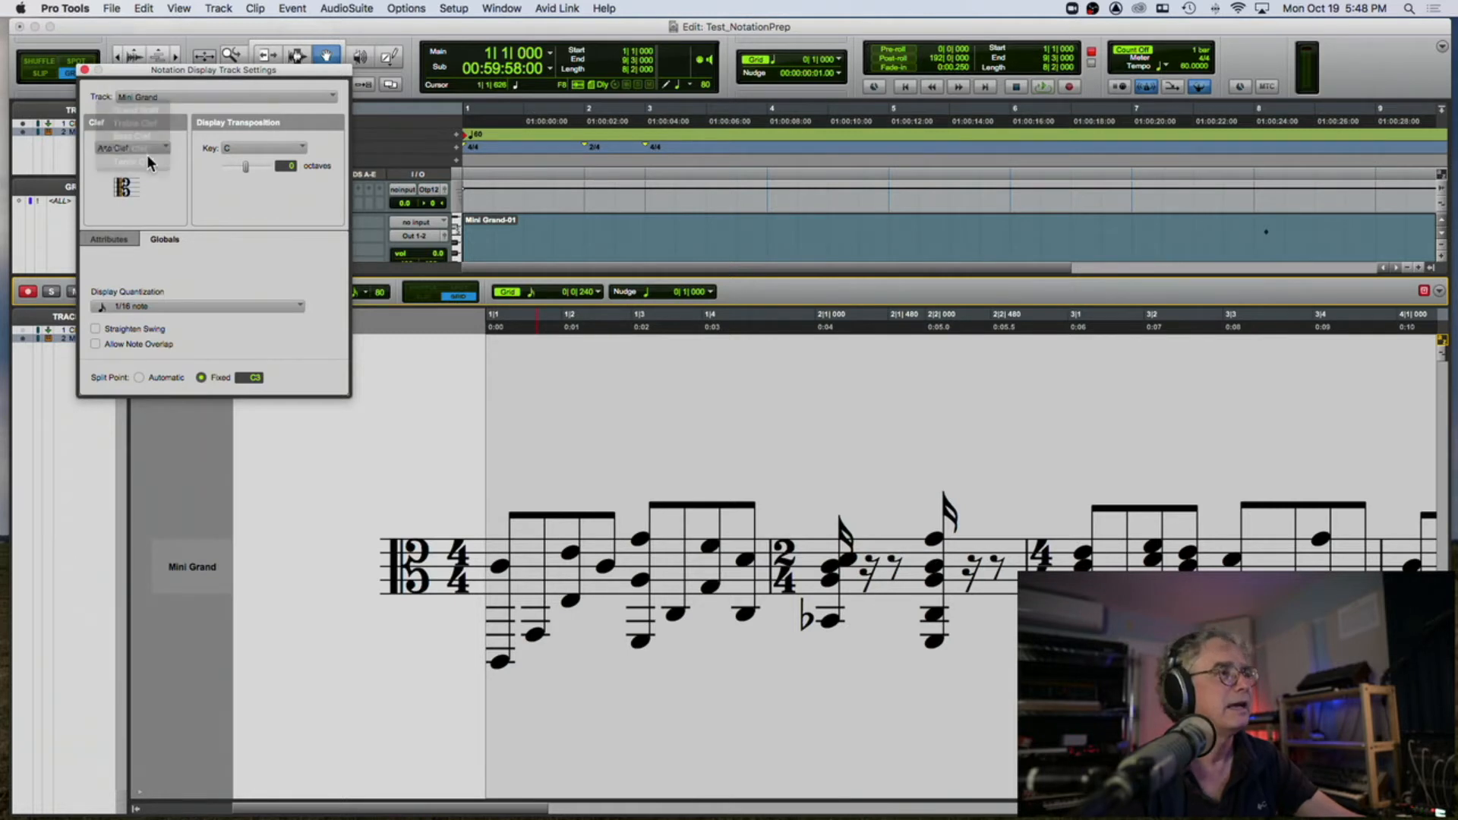
pyautogui.click(144, 144)
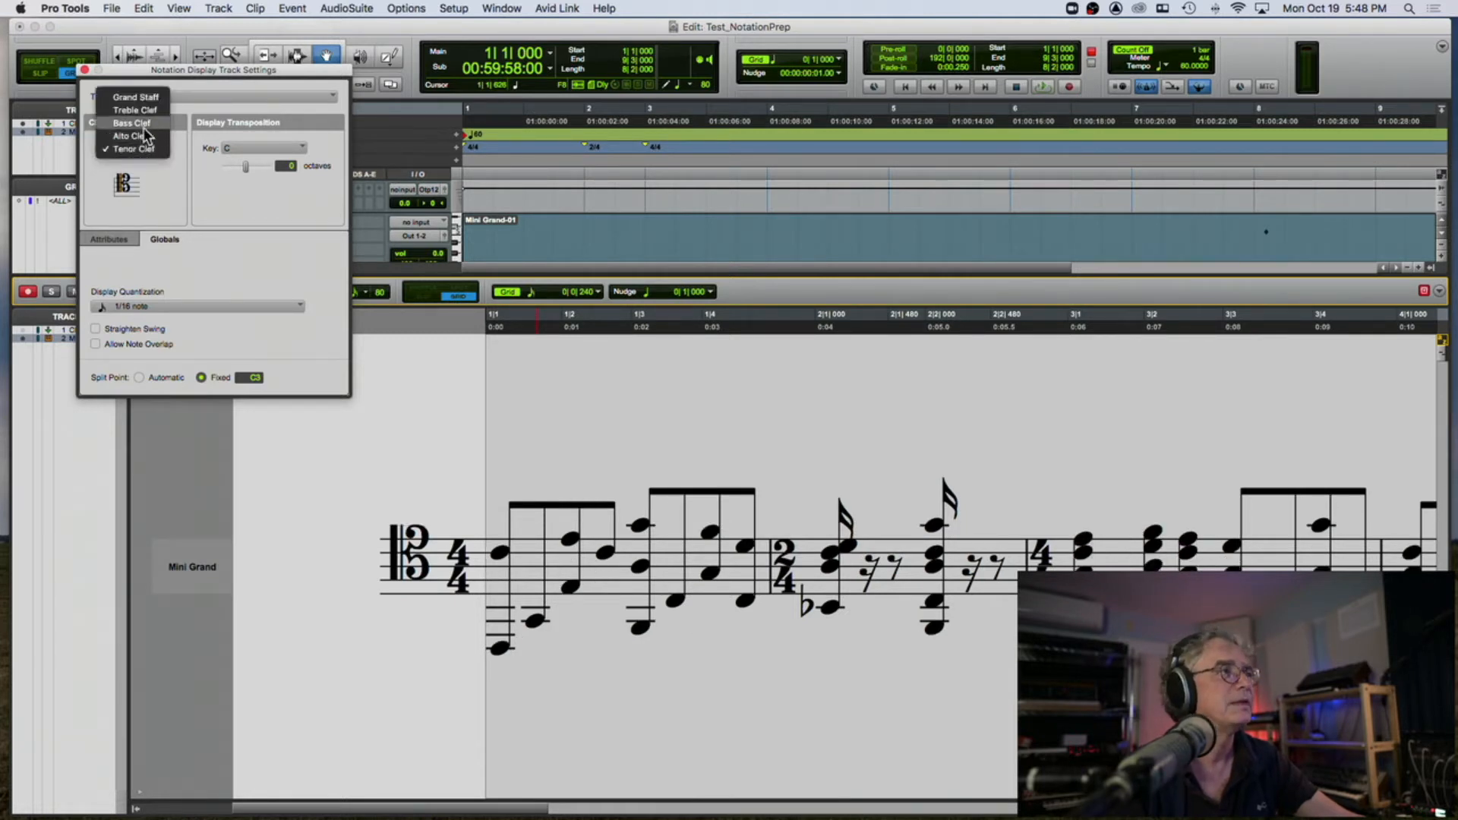
pyautogui.click(149, 98)
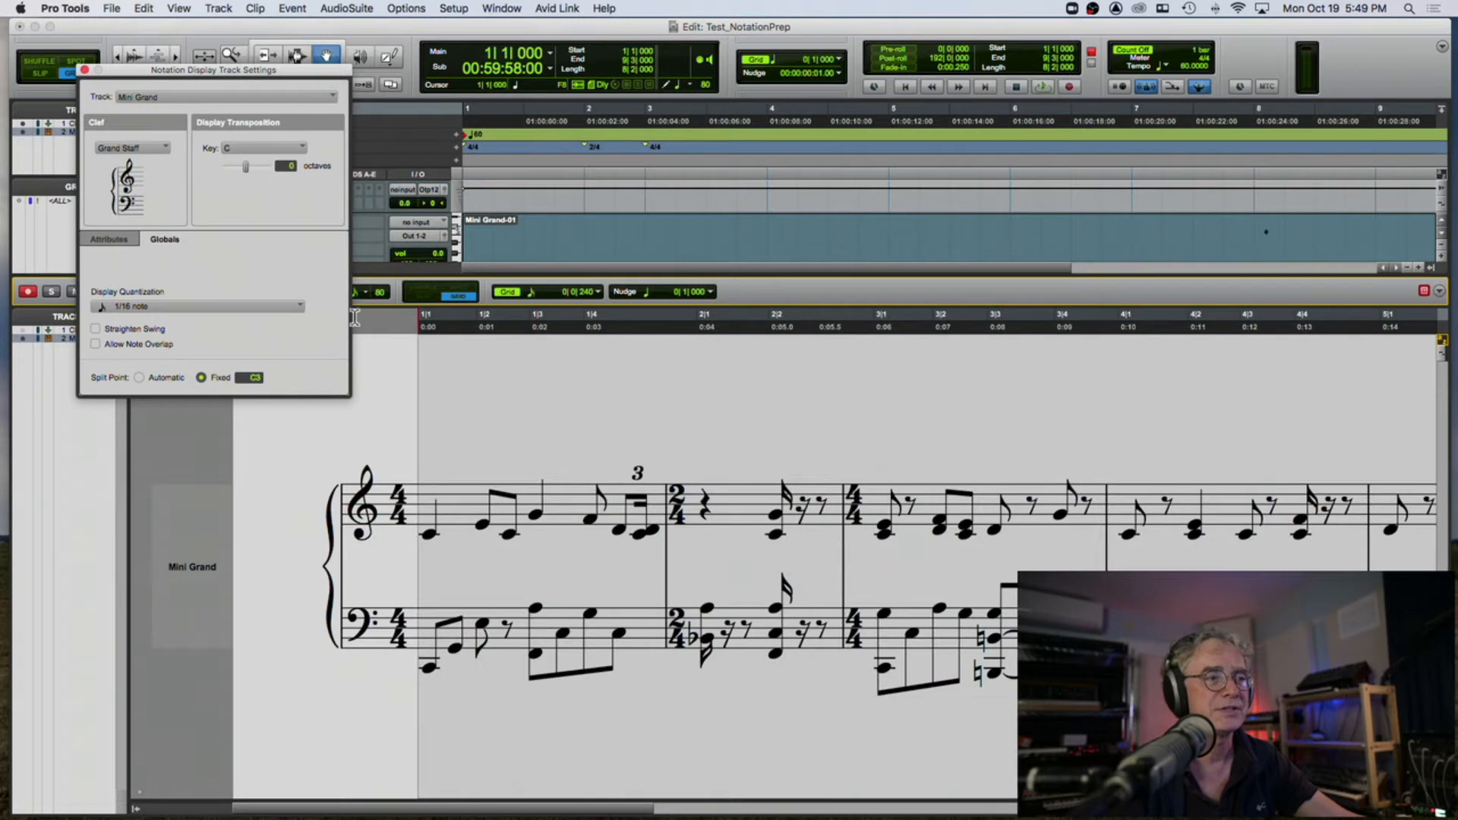
# - Examine the note values offered for Display Quantization and dismiss the list without choosing one
pyautogui.click(416, 355)
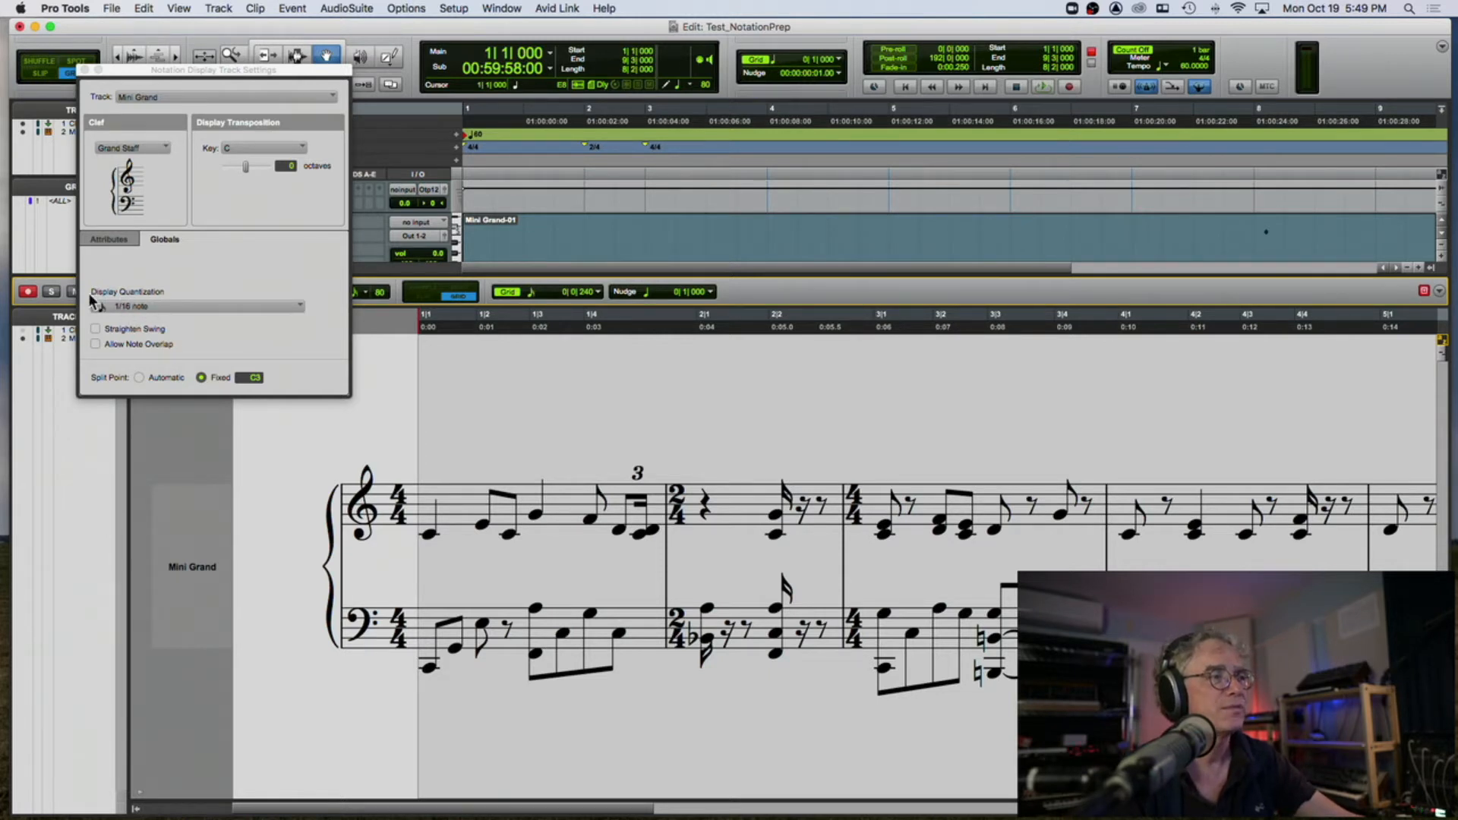
pyautogui.click(126, 305)
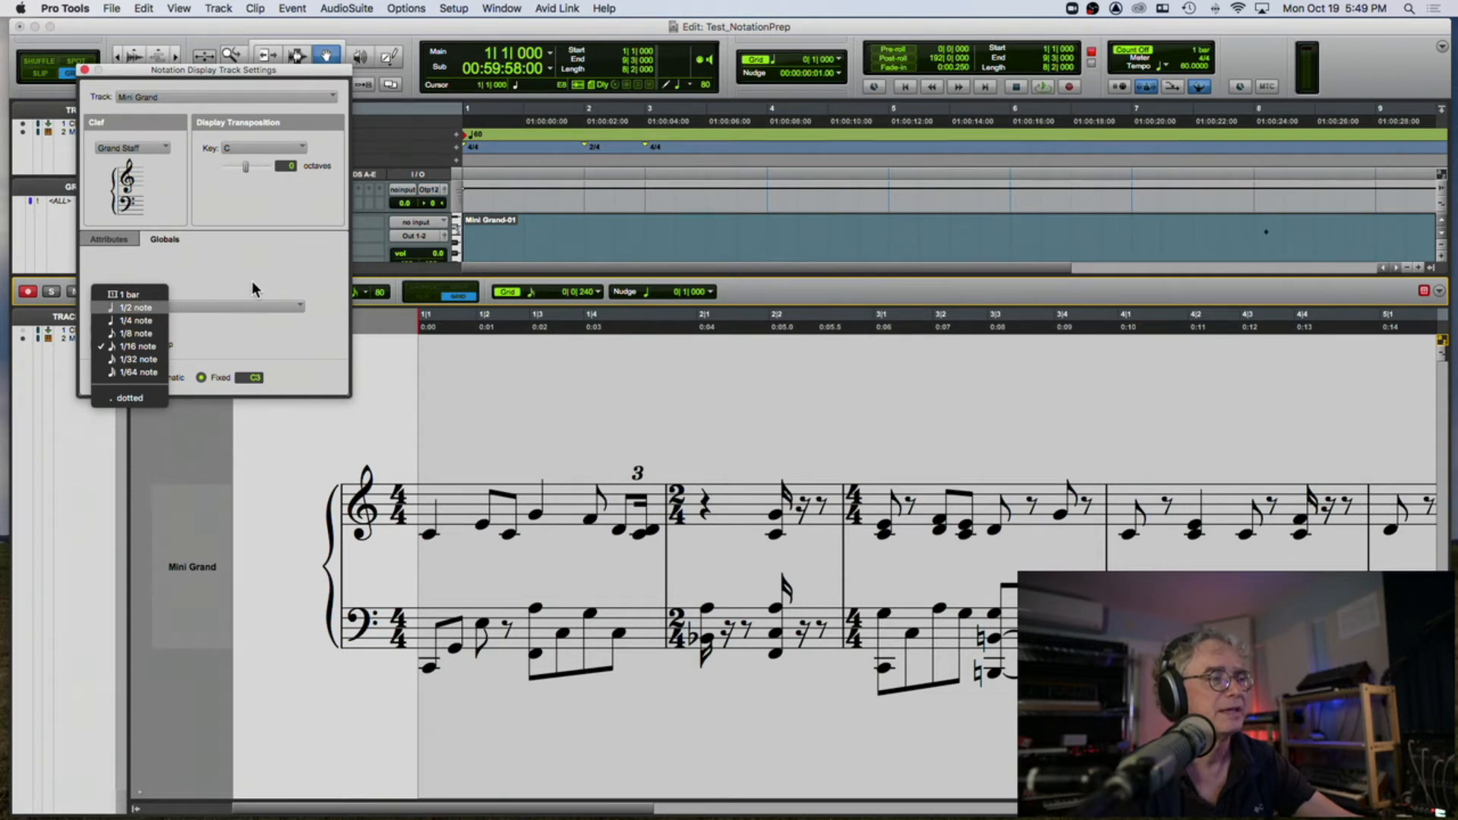
pyautogui.click(433, 349)
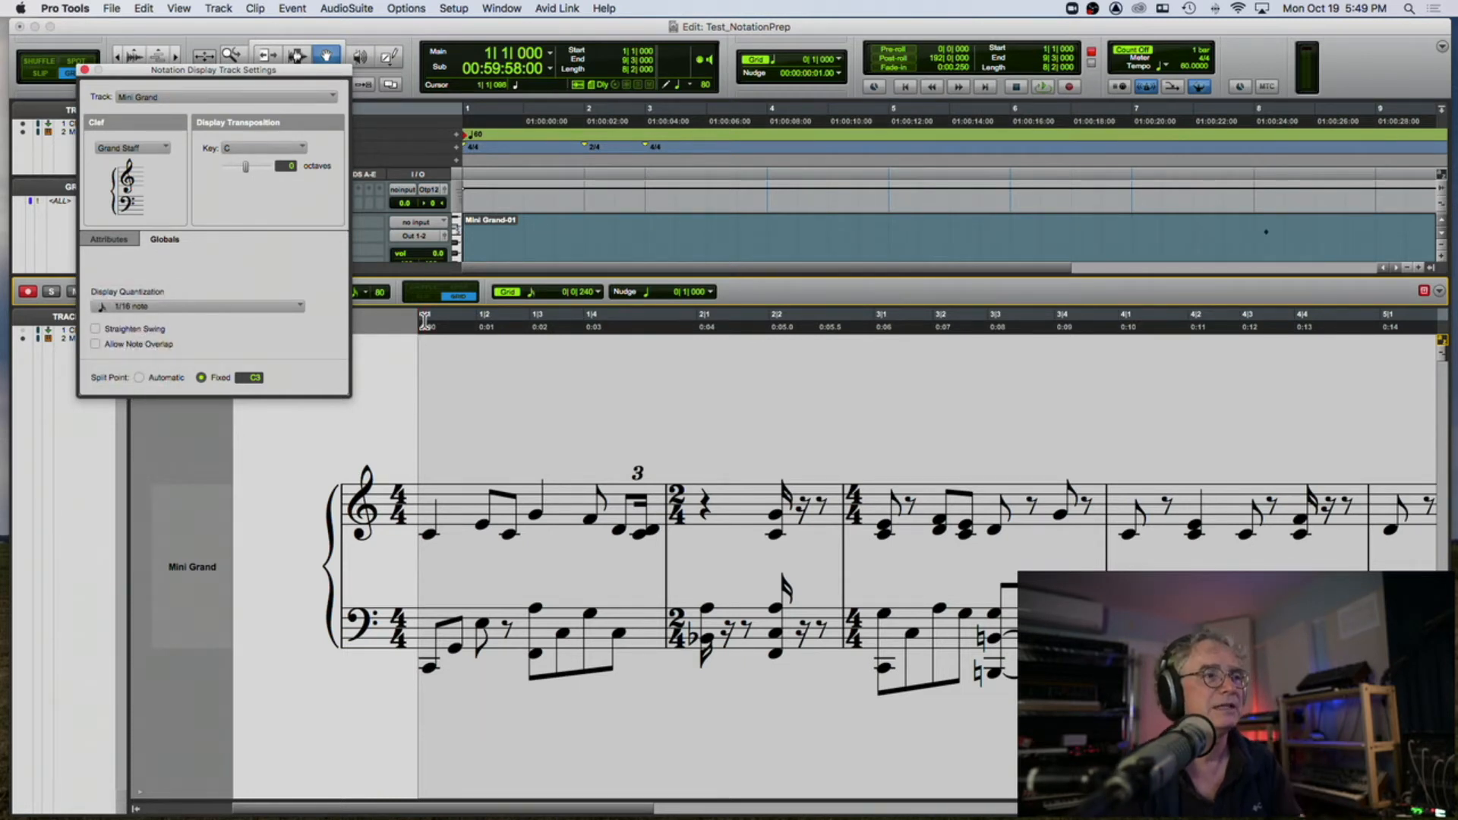
# - Play the session from the start into bar 4, stop, and check the notation through bar 8
pyautogui.press('space')
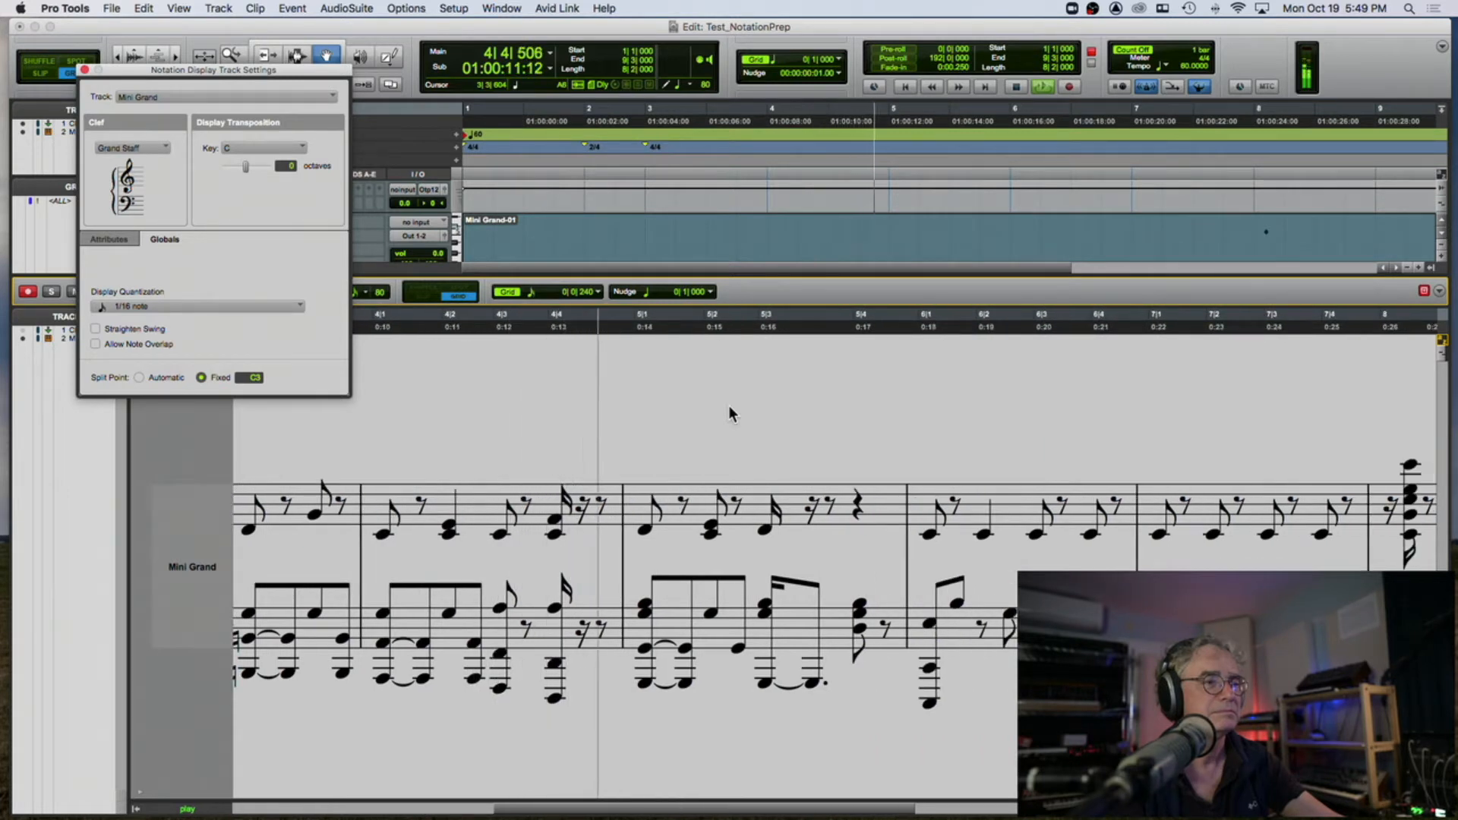
pyautogui.press('space')
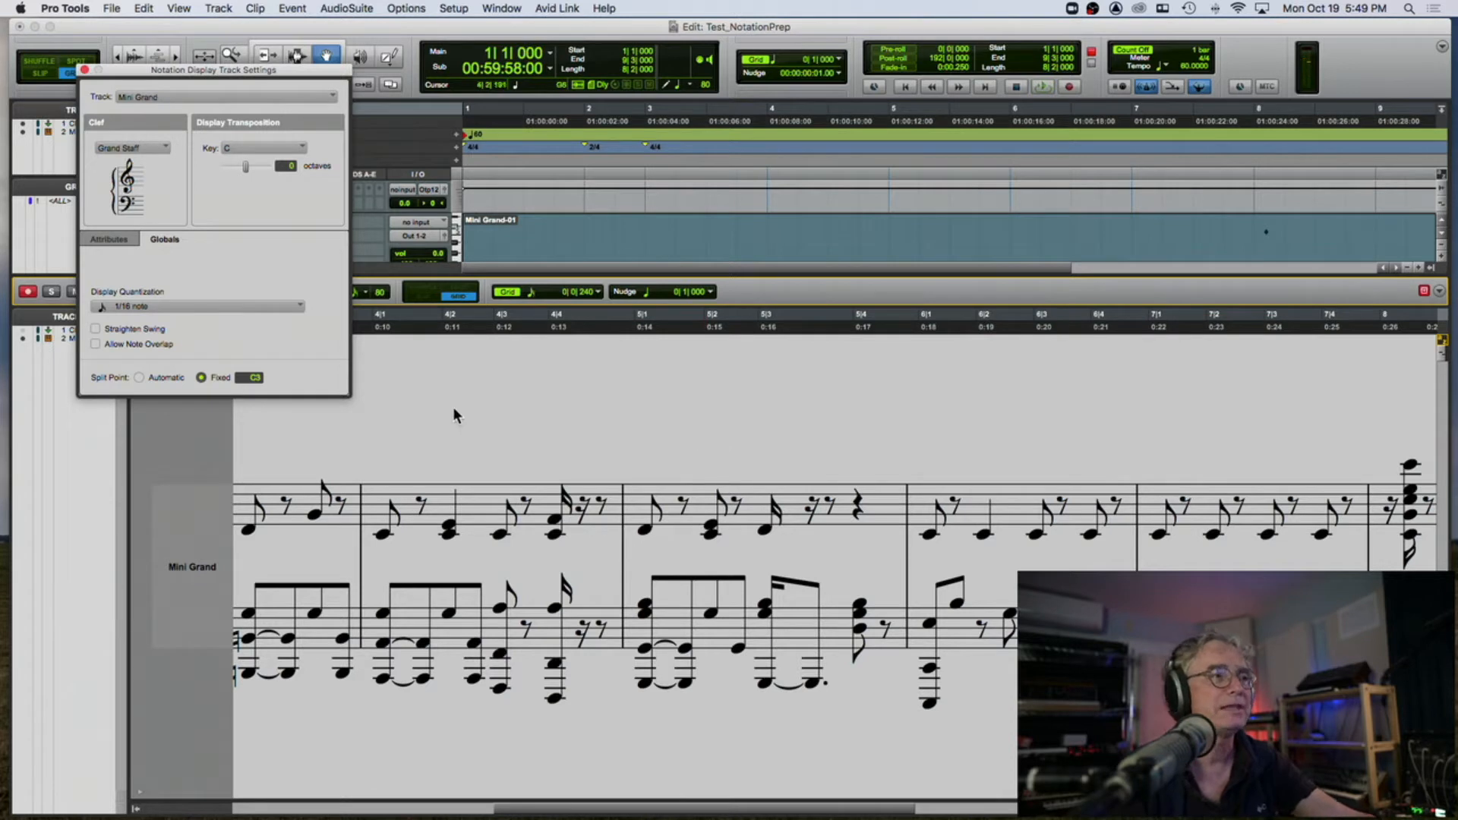
pyautogui.hscroll(8, 792, 419)
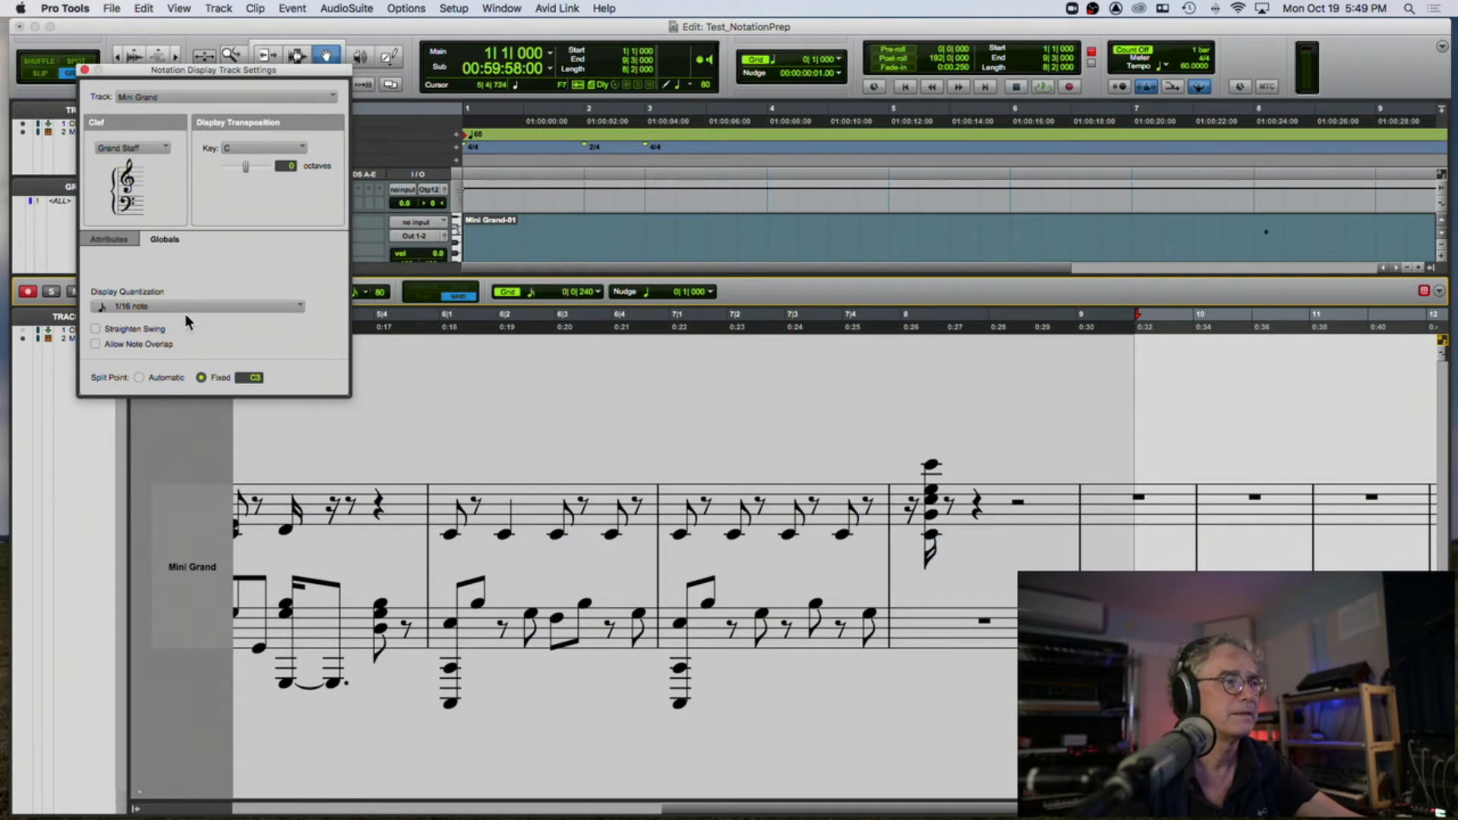
# - Compare 1/8 note and 1/16 note Display Quantization on the Mini Grand track and settle on 1/8 note
pyautogui.click(132, 310)
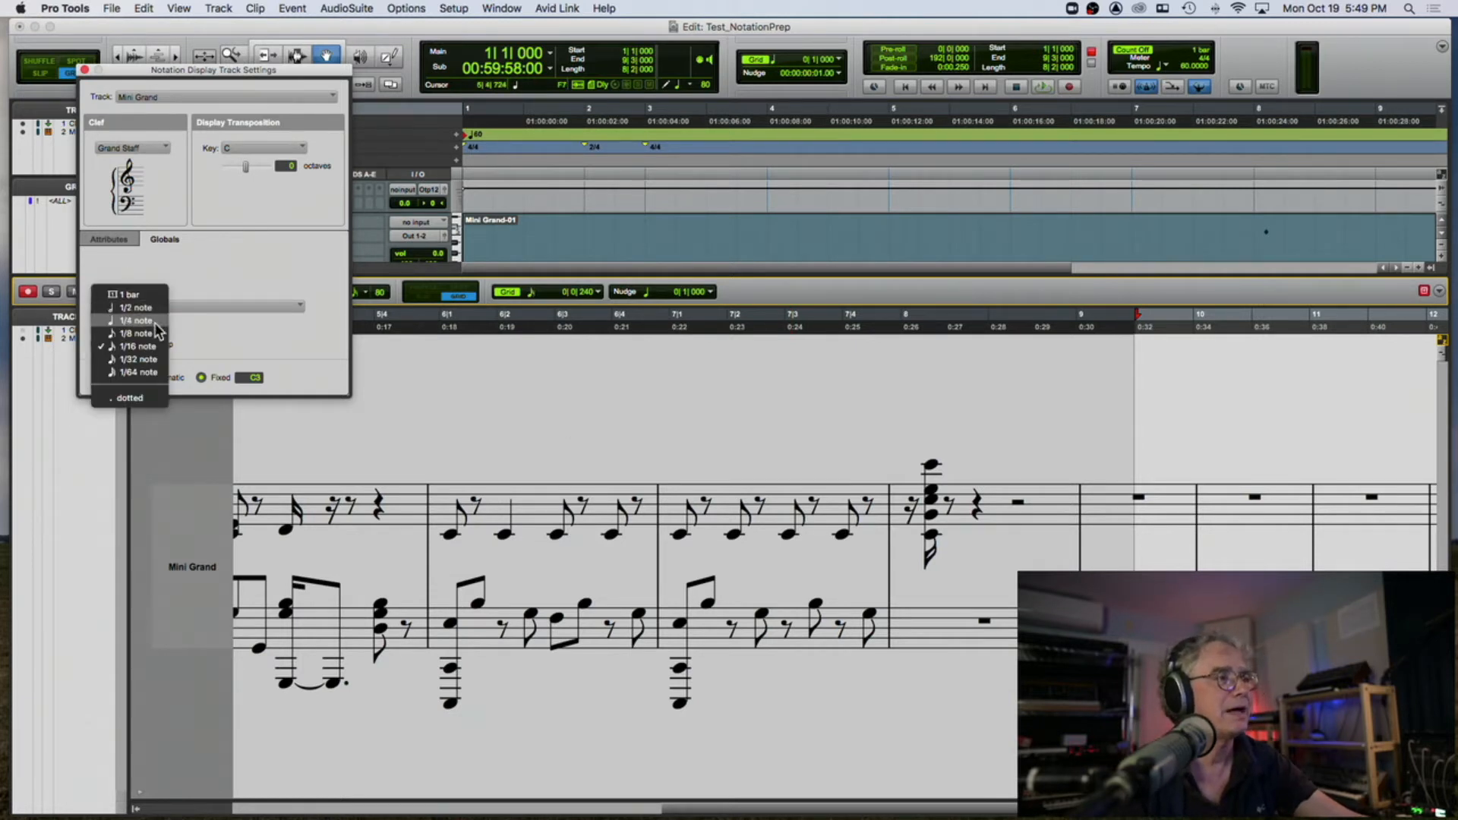
pyautogui.click(133, 292)
pyautogui.hscroll(-10, 622, 418)
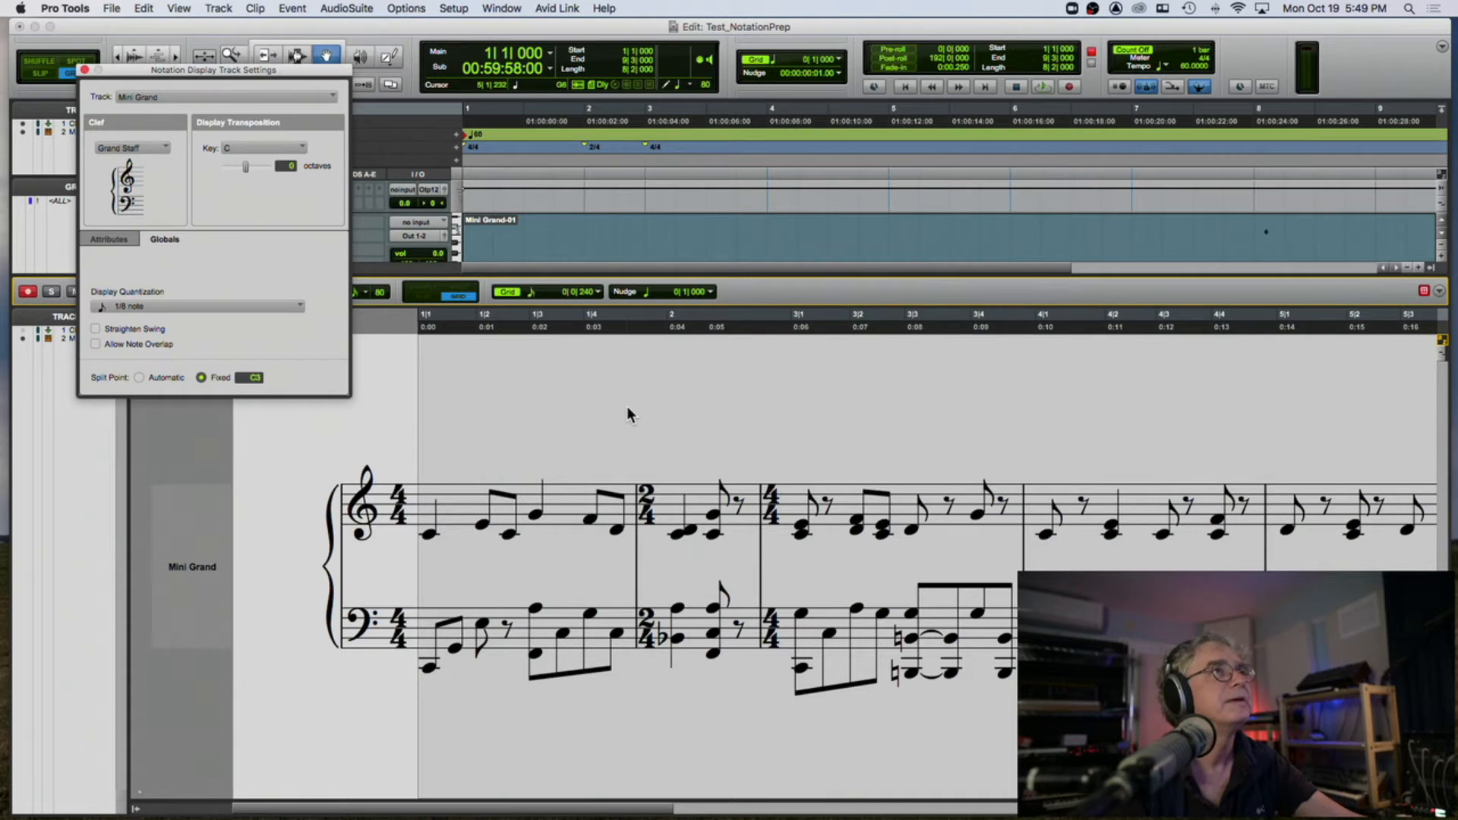
pyautogui.click(187, 307)
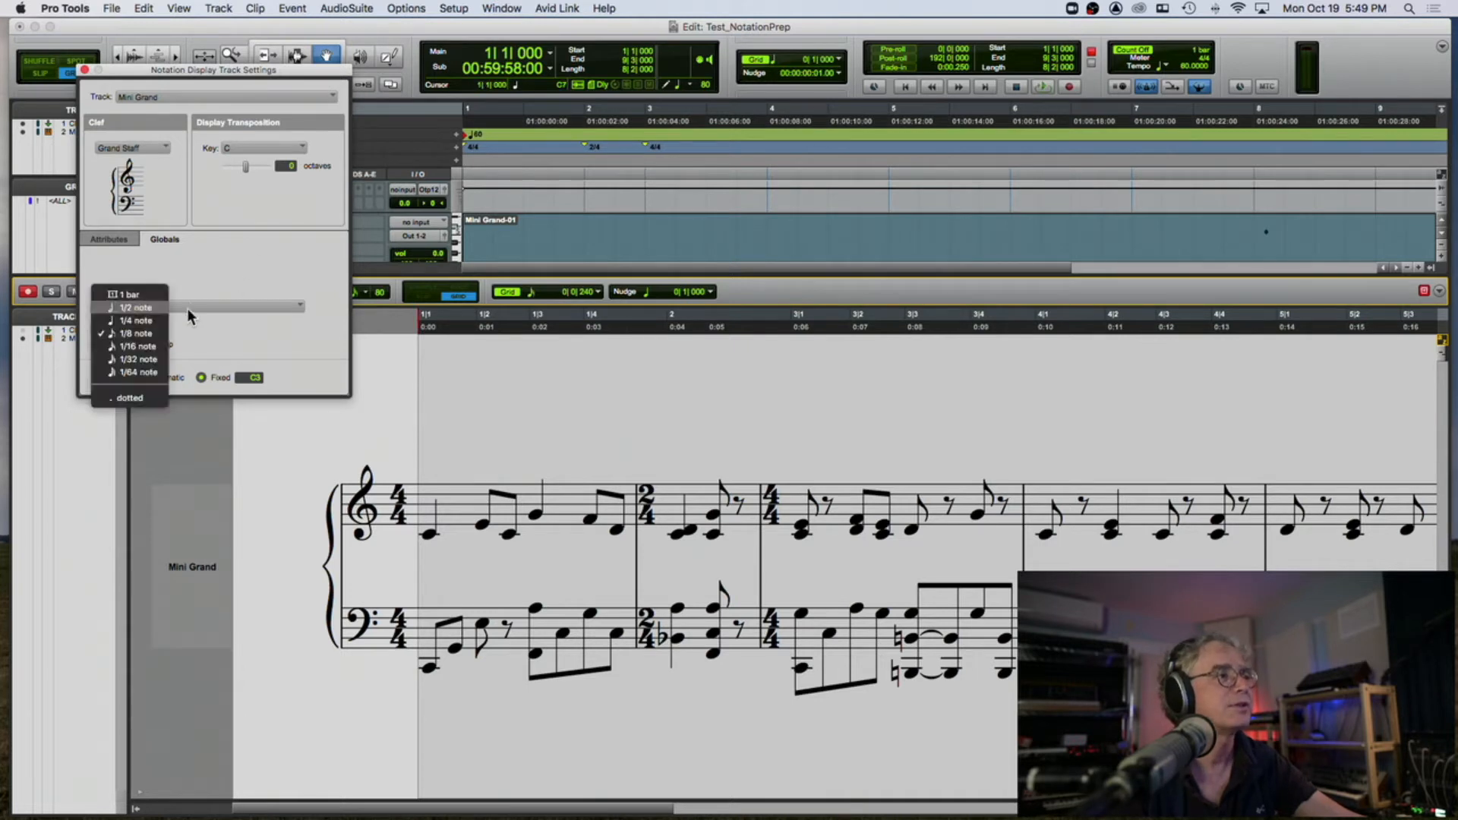
pyautogui.click(154, 344)
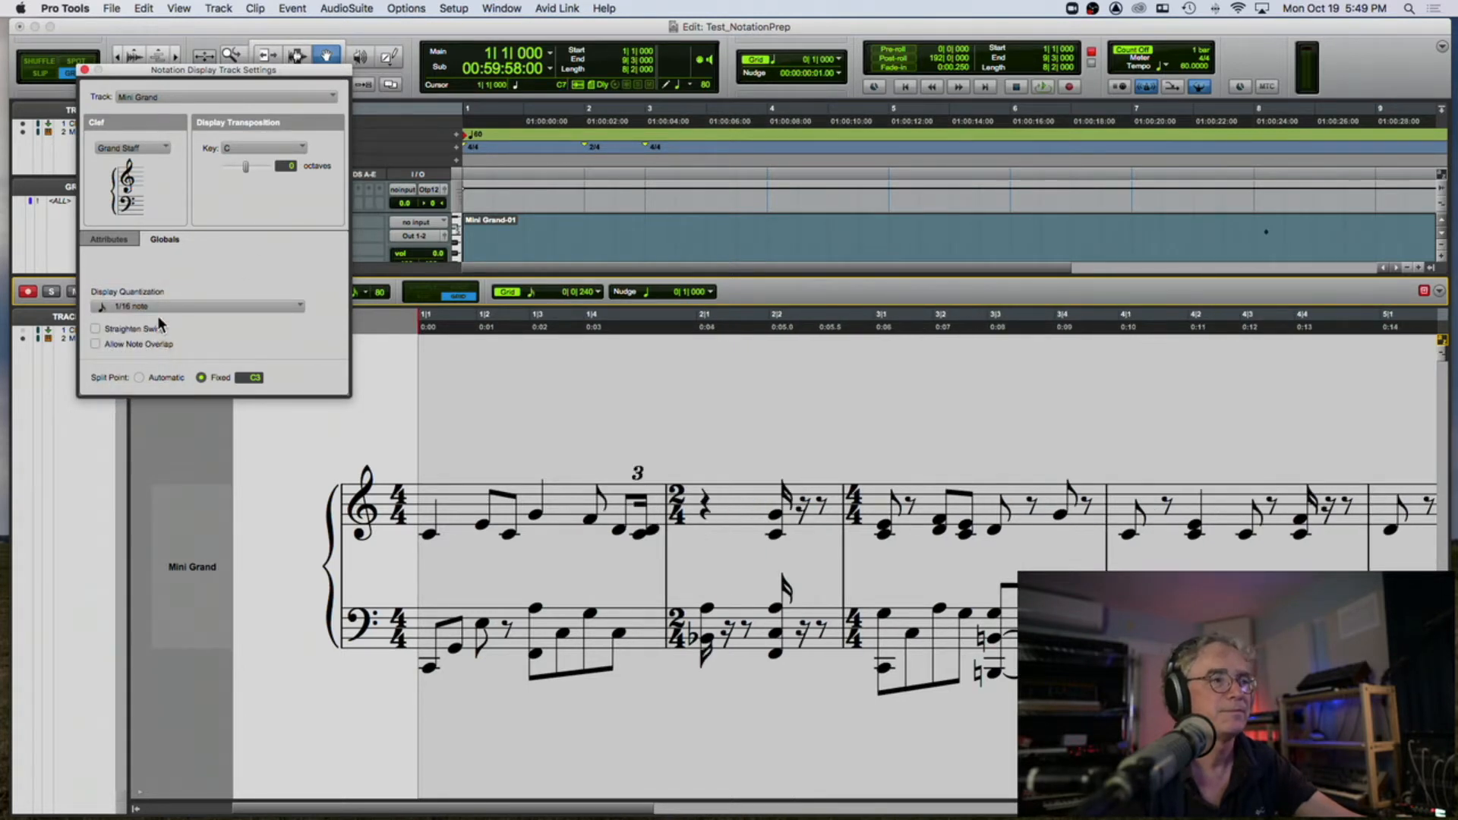
pyautogui.click(158, 306)
pyautogui.click(151, 334)
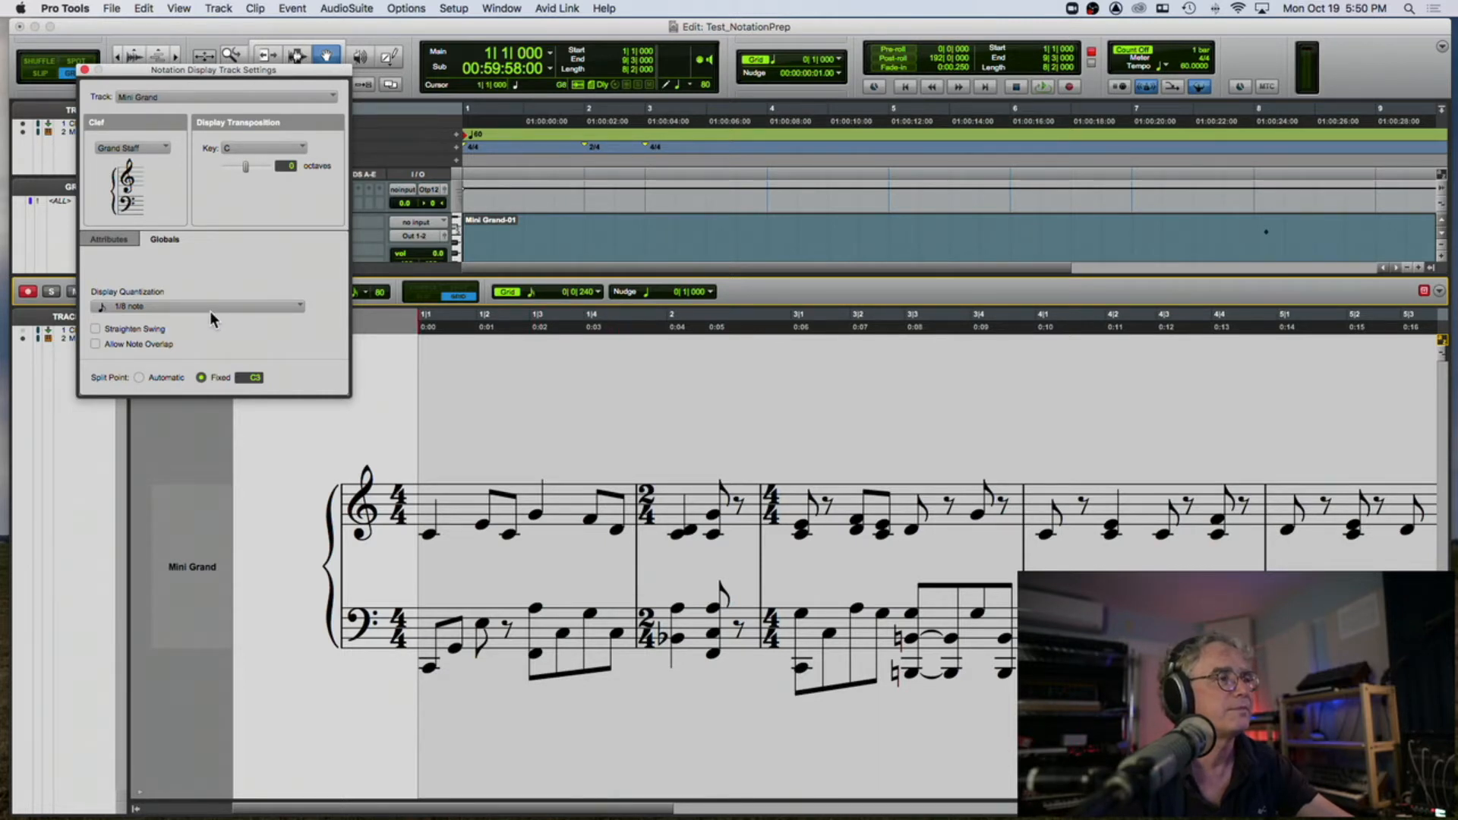
# - Set the Mini Grand track's fixed Split Point to G2 and close the Notation Display Track Settings
pyautogui.hscroll(5, 644, 453)
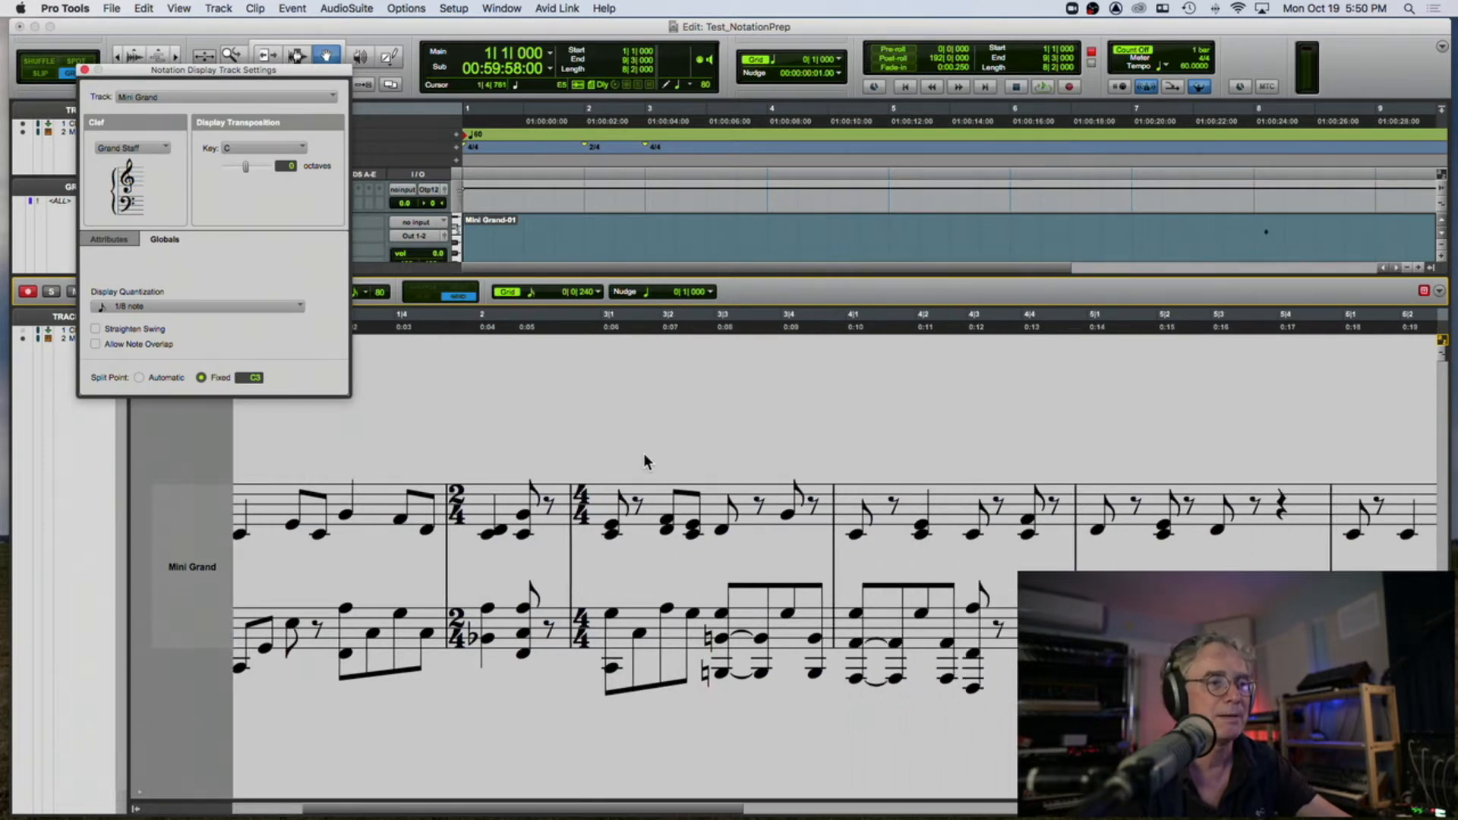
pyautogui.hscroll(3, 644, 453)
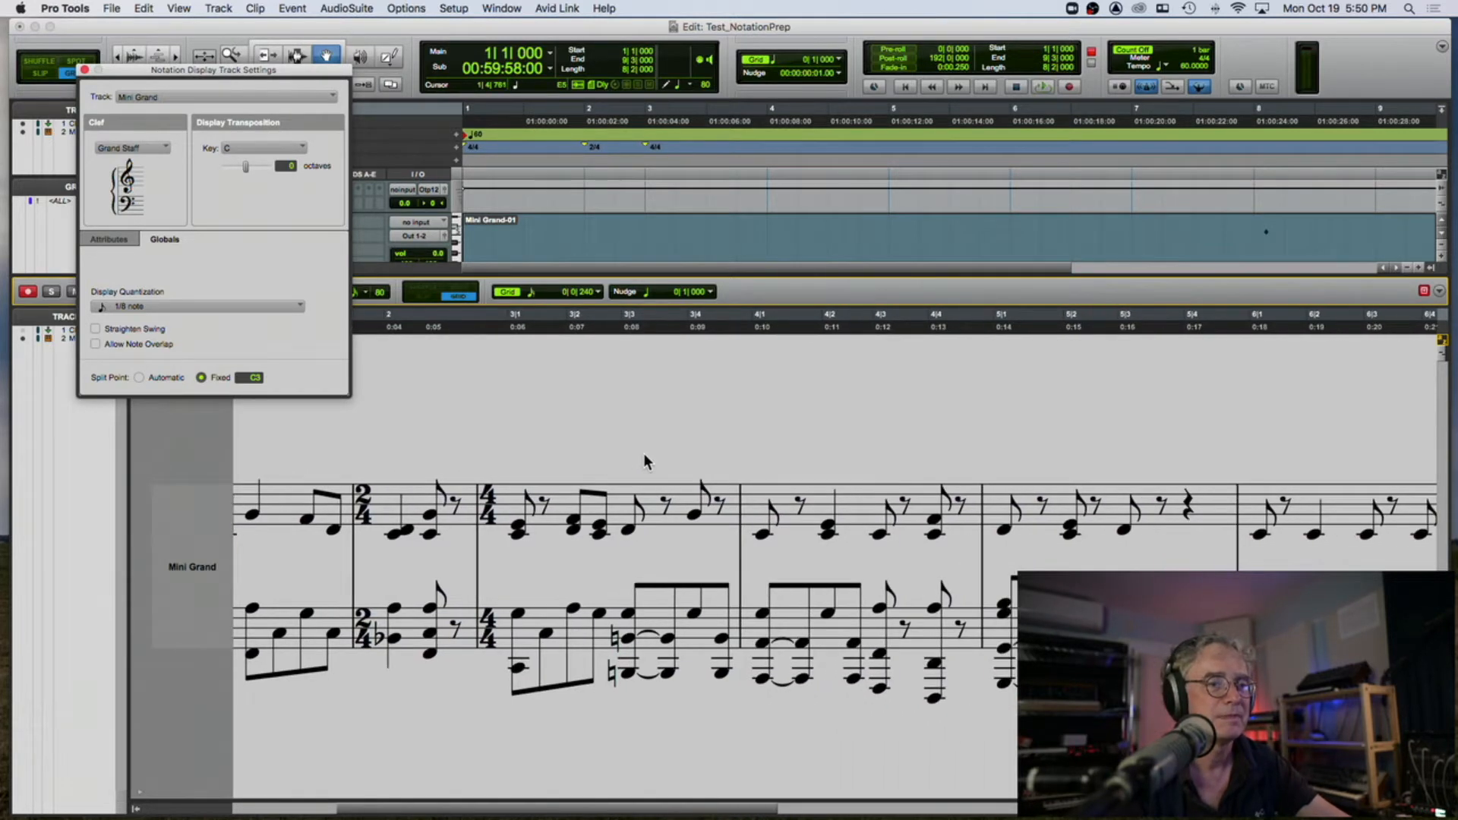
pyautogui.hscroll(-8, 644, 453)
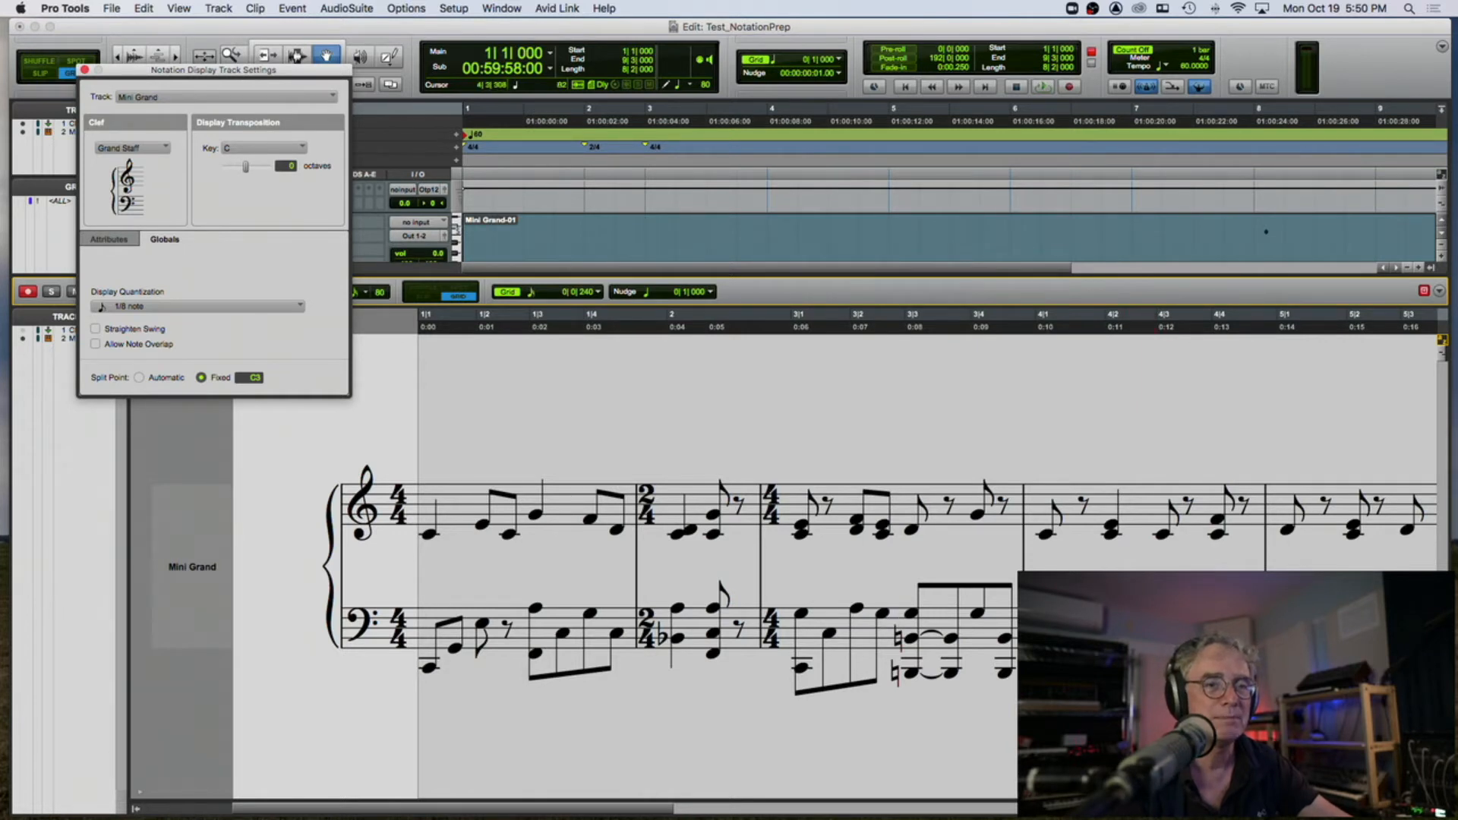
pyautogui.hscroll(5, 836, 577)
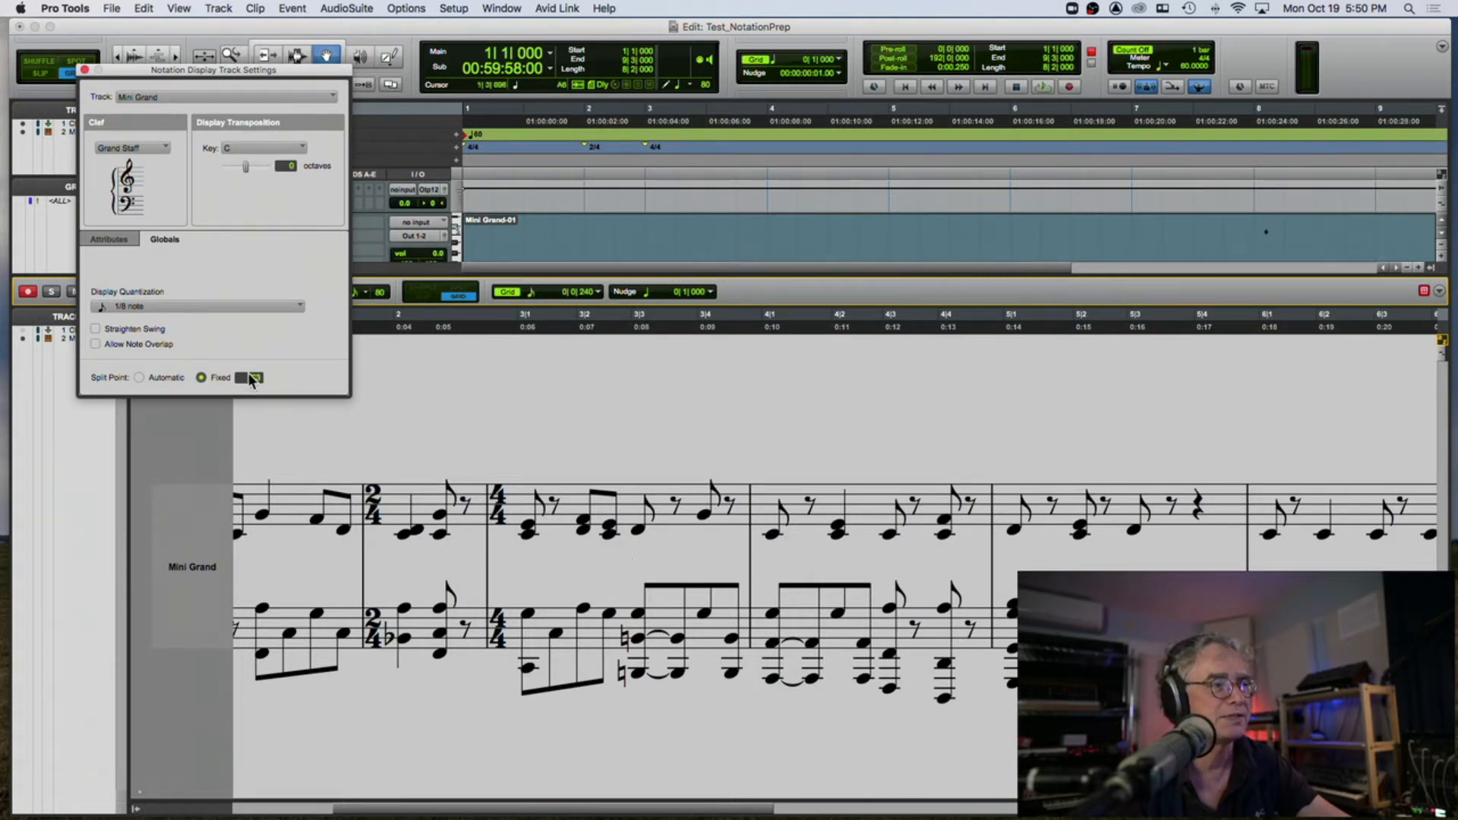
pyautogui.moveTo(248, 376); pyautogui.dragTo(249, 382)
pyautogui.hscroll(-5, 558, 490)
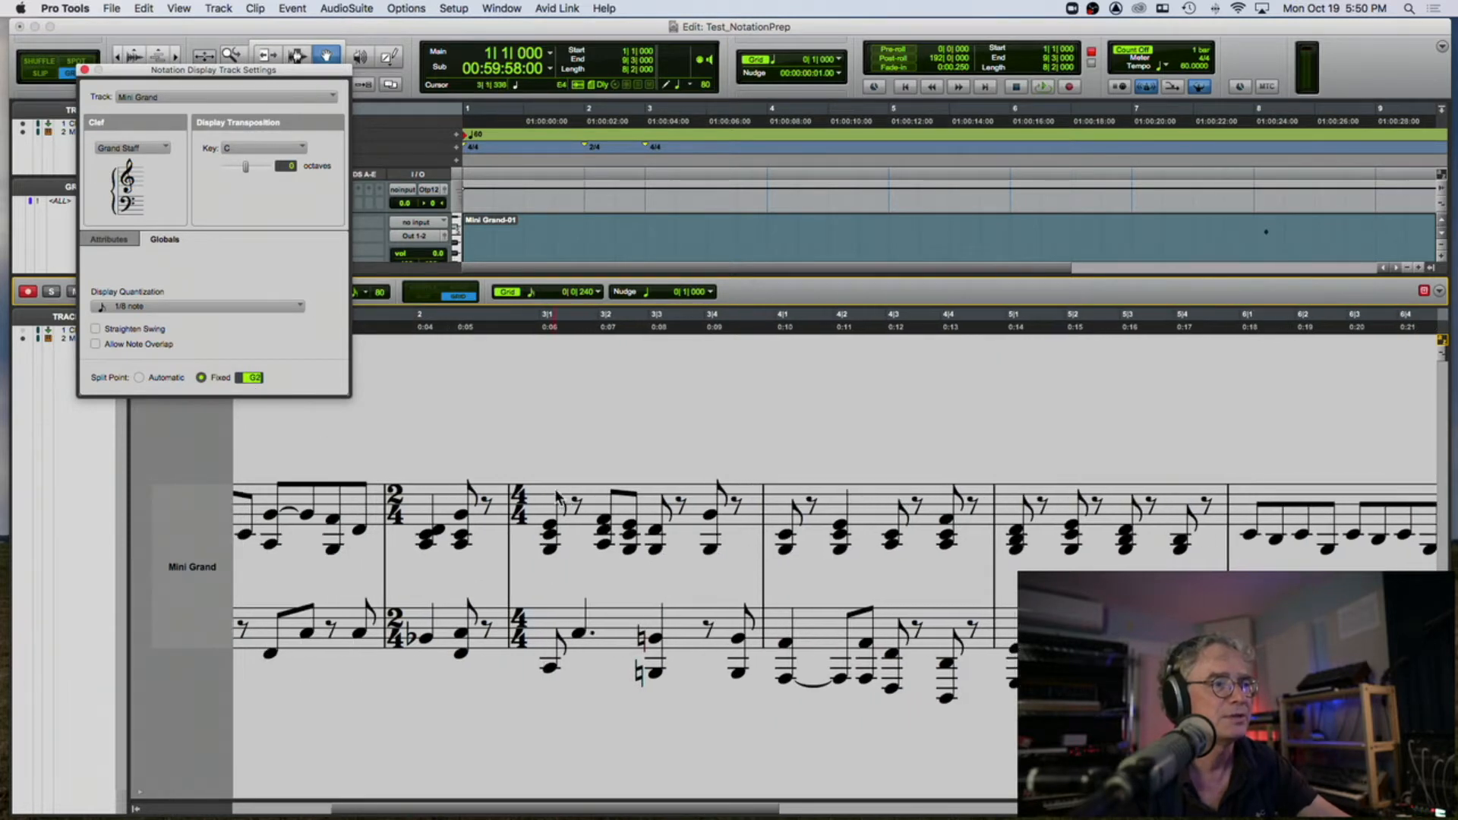
pyautogui.hscroll(-3, 559, 498)
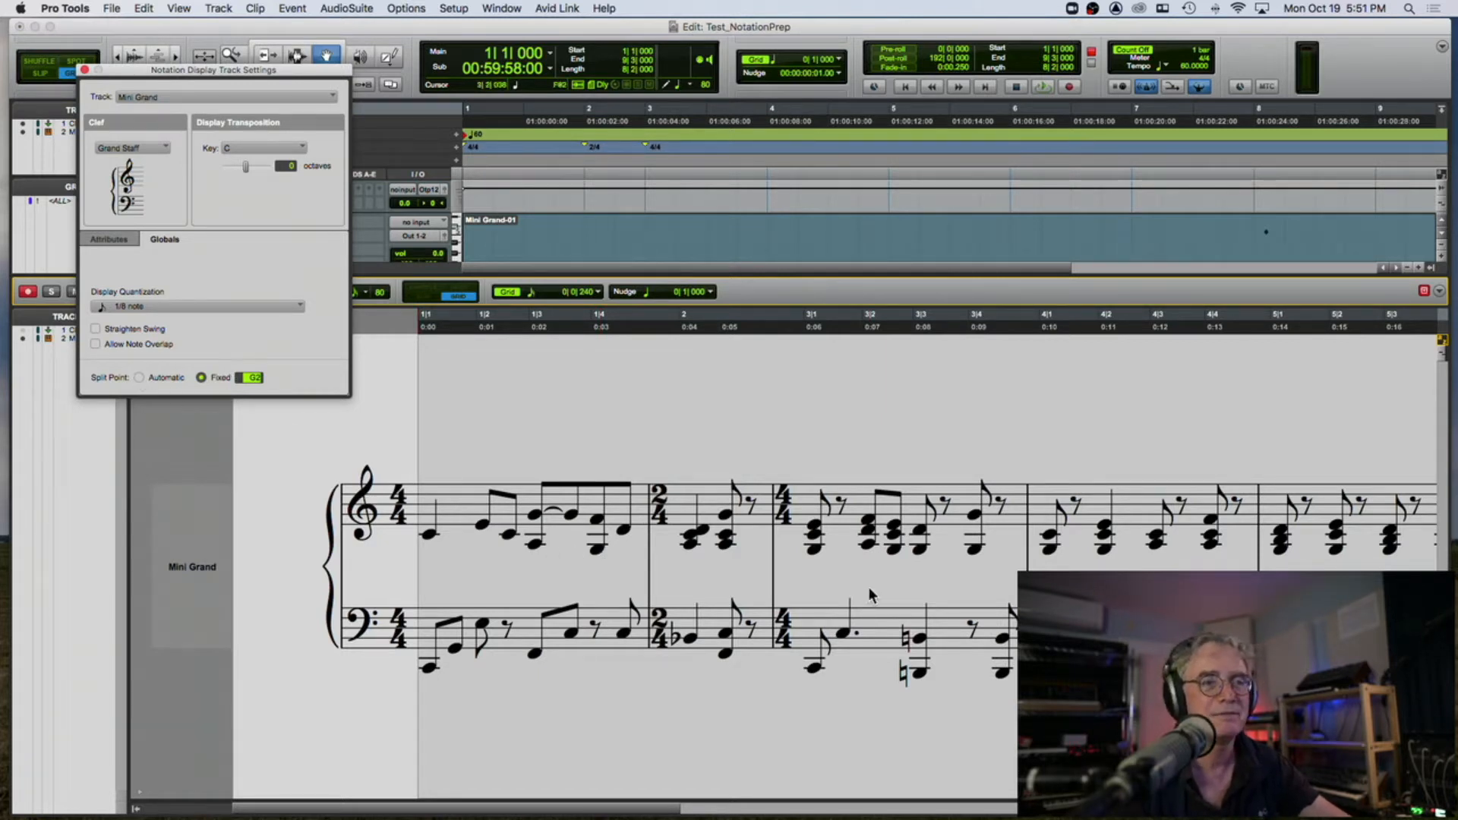
pyautogui.hscroll(2, 878, 574)
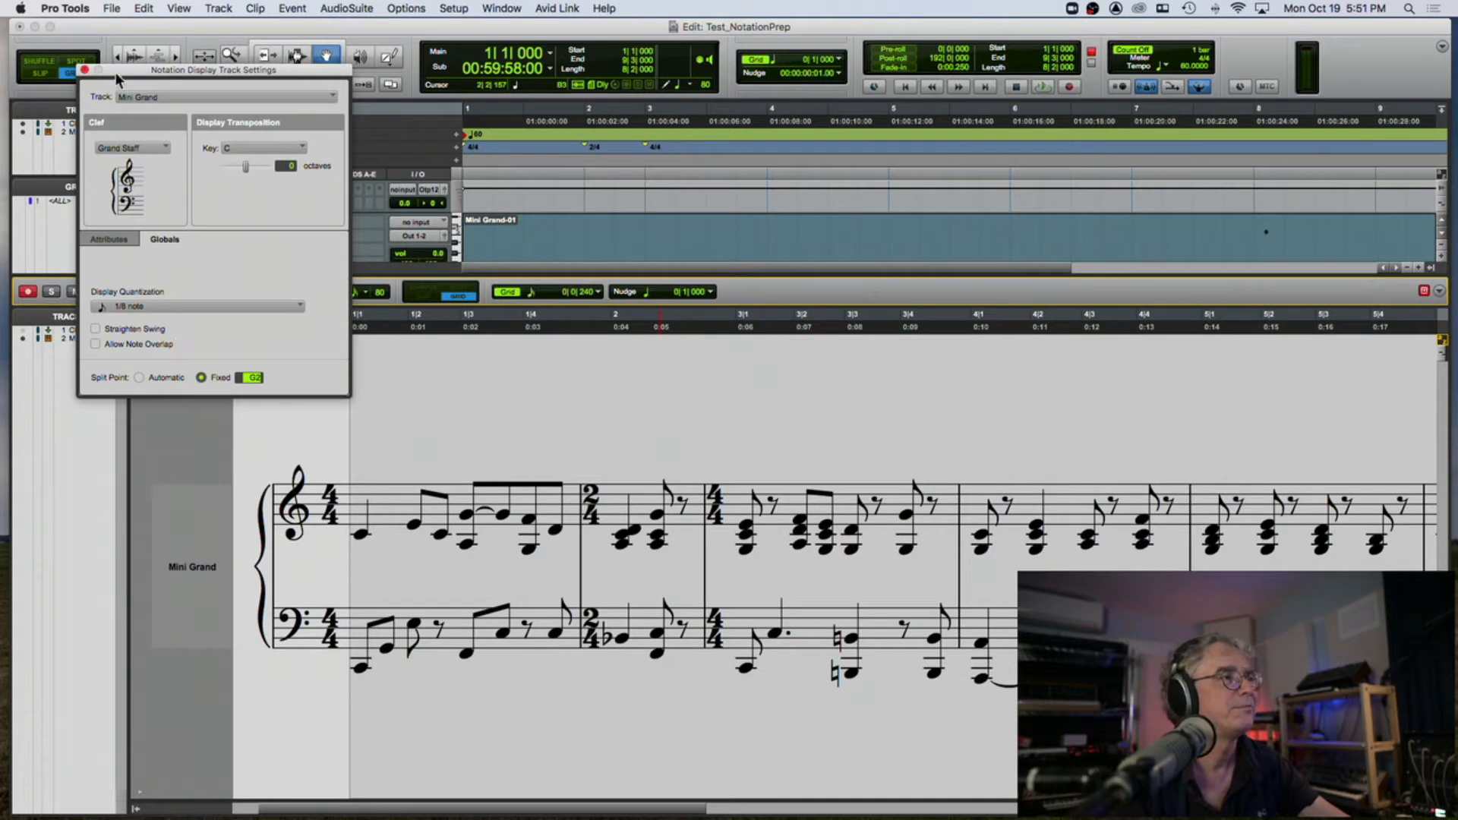
pyautogui.click(84, 69)
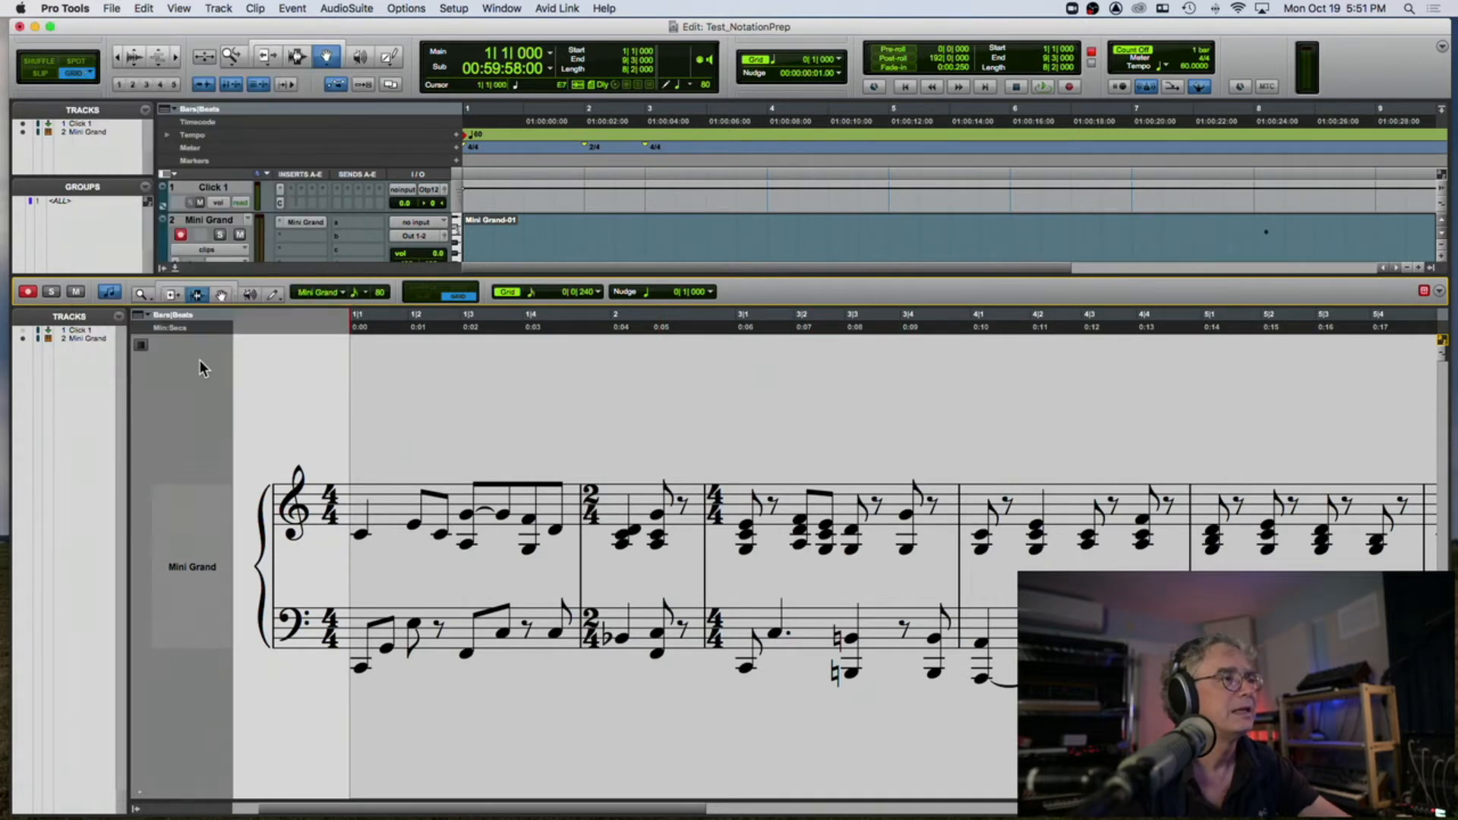
# - Check the Mini Grand notes in piano roll view, return to notation, and activate the Grabber tool
pyautogui.click(114, 293)
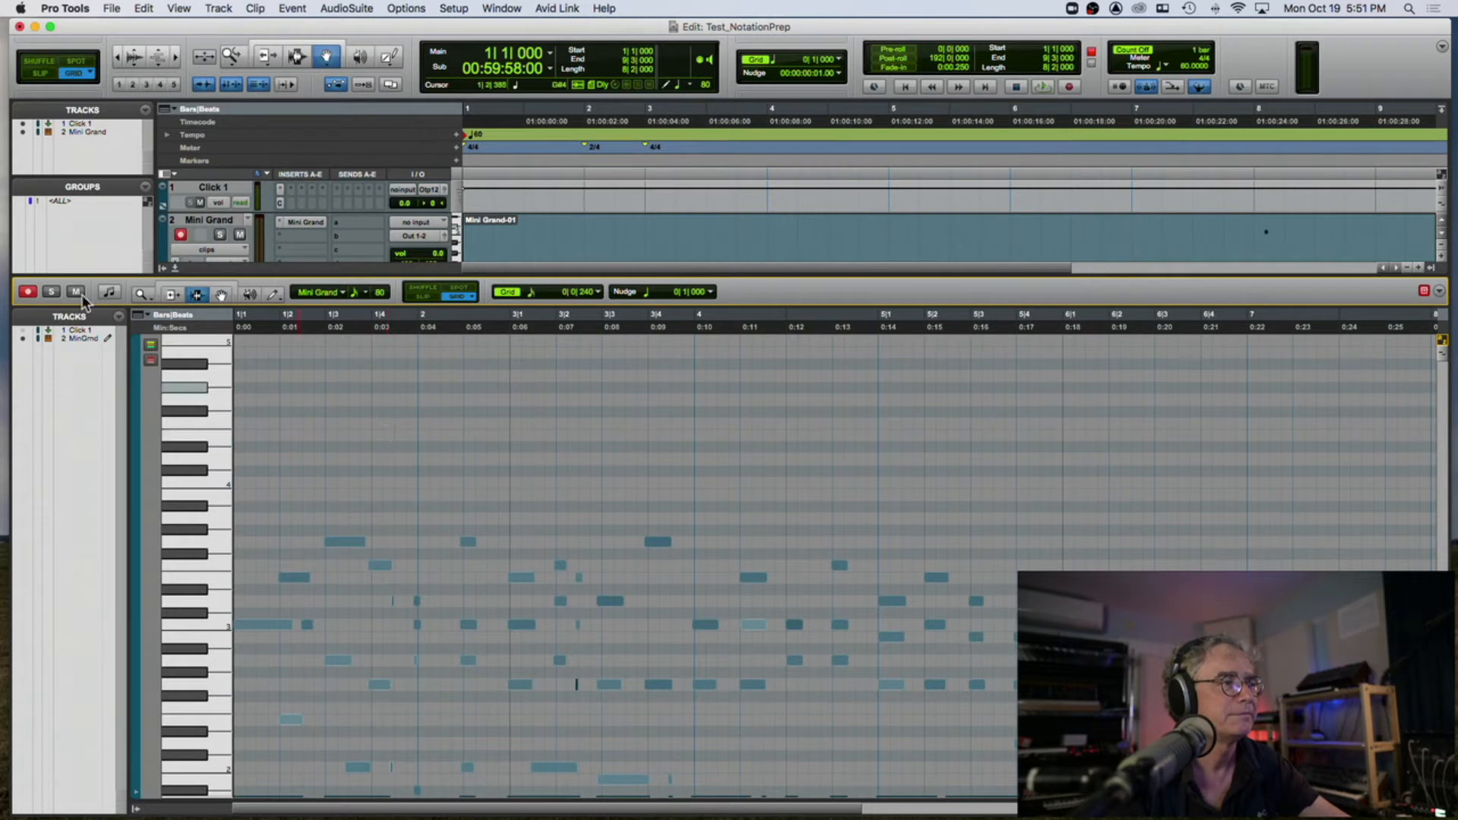
pyautogui.click(111, 293)
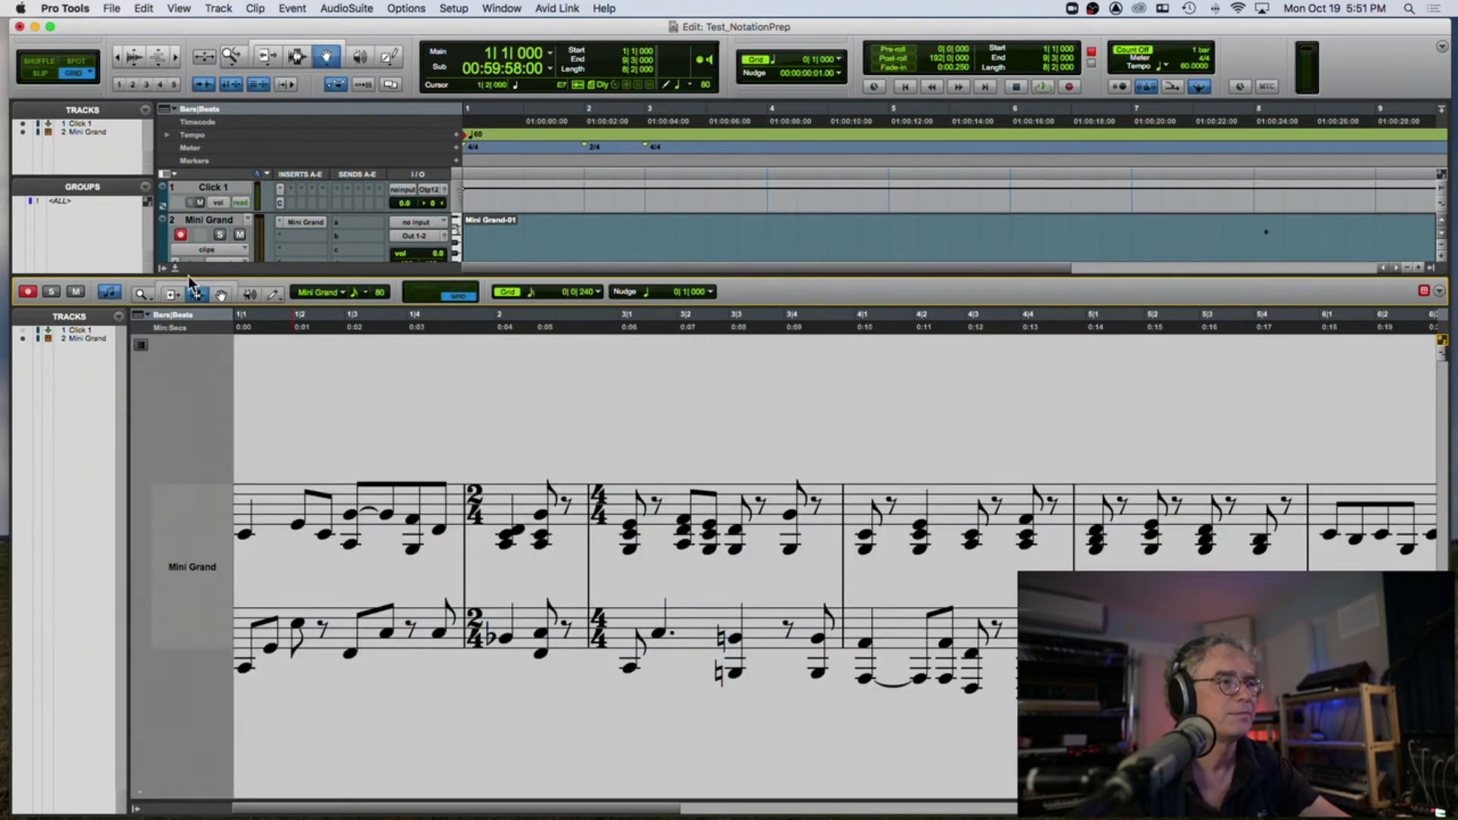
pyautogui.click(220, 296)
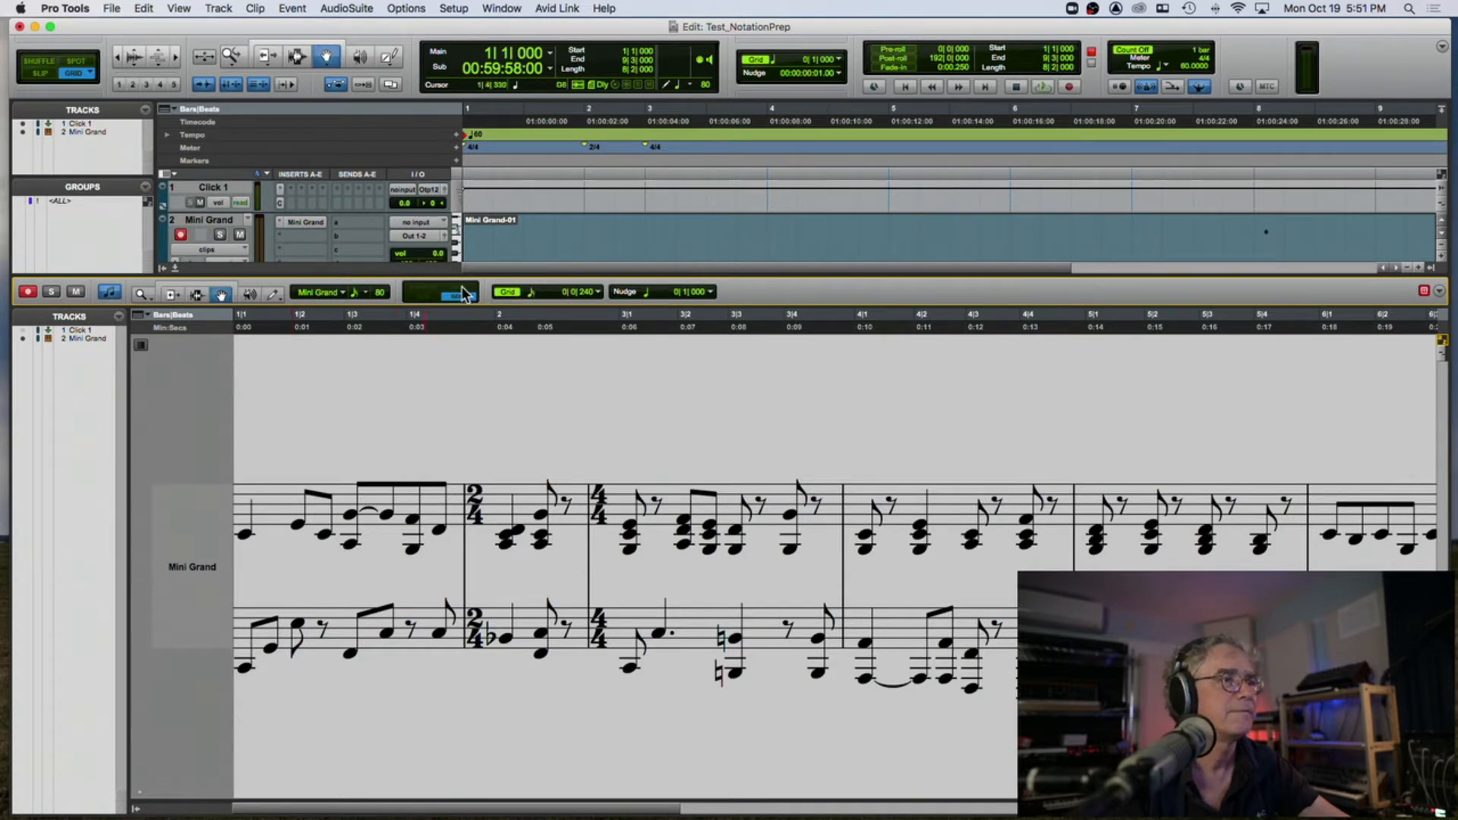
# - Select a few treble staff notes in bar 2 with a marquee and clear the selection
pyautogui.hscroll(-5, 382, 332)
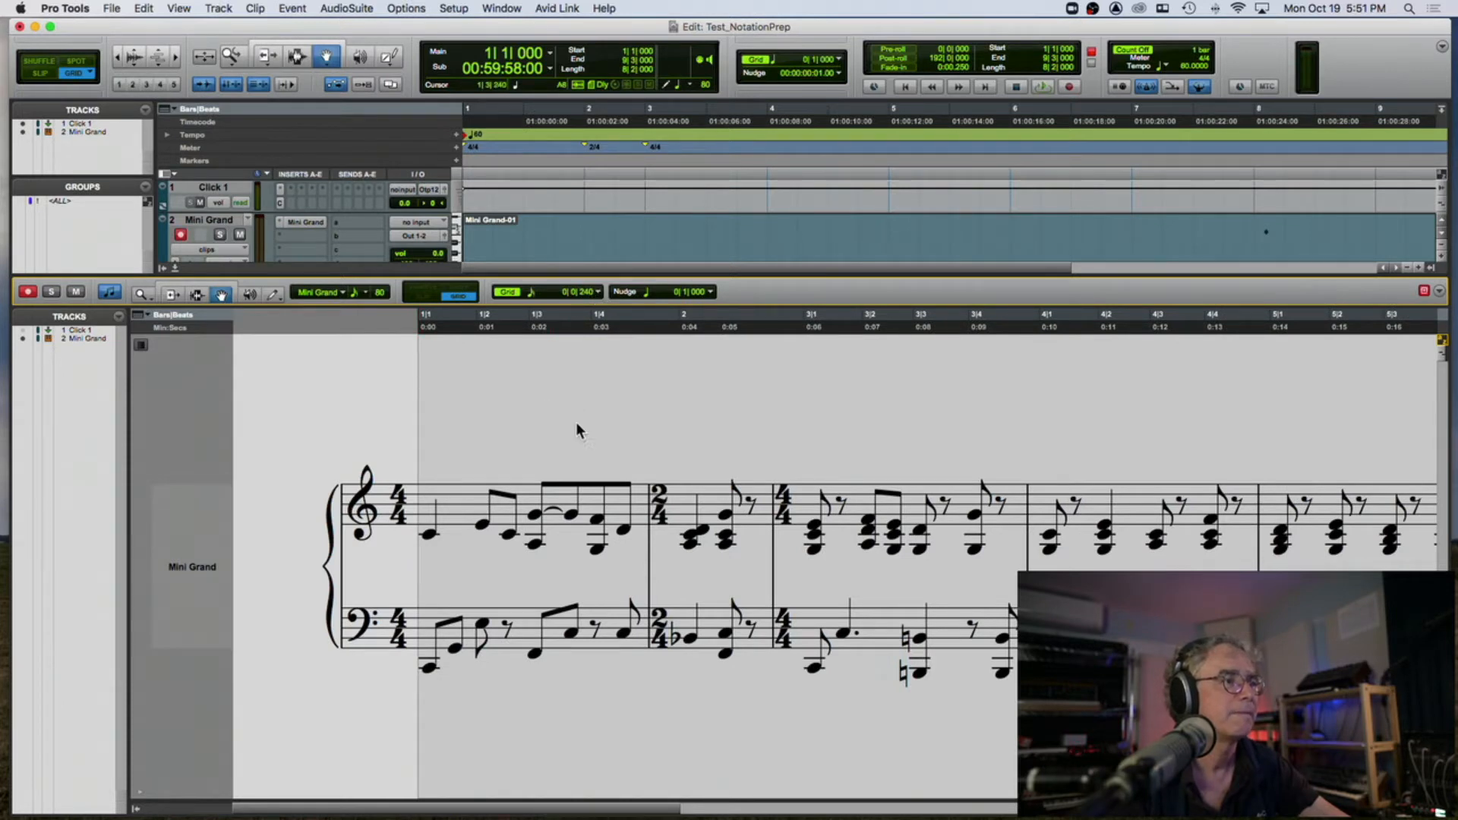
pyautogui.moveTo(708, 446); pyautogui.dragTo(742, 539)
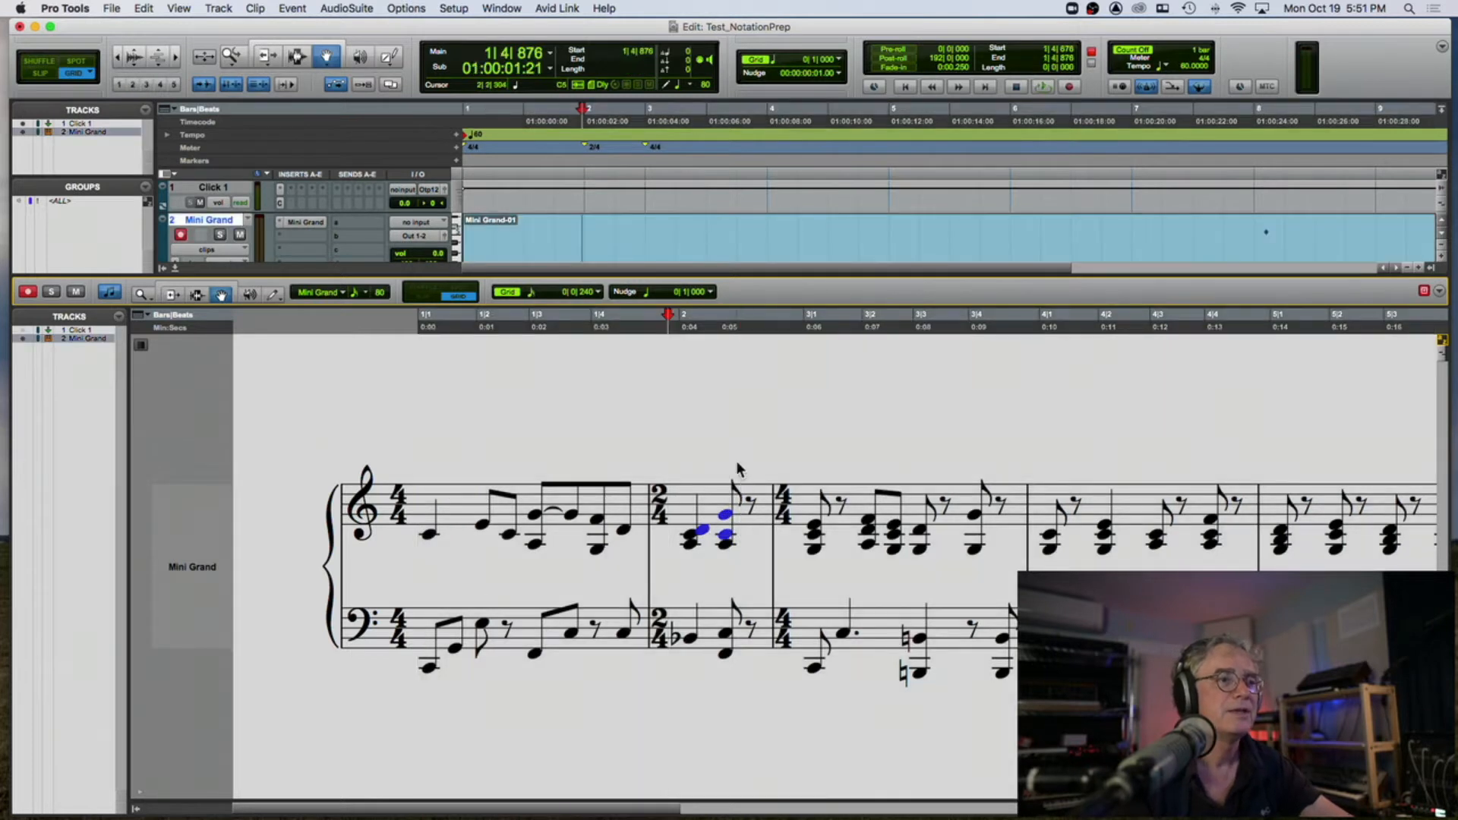
pyautogui.click(722, 444)
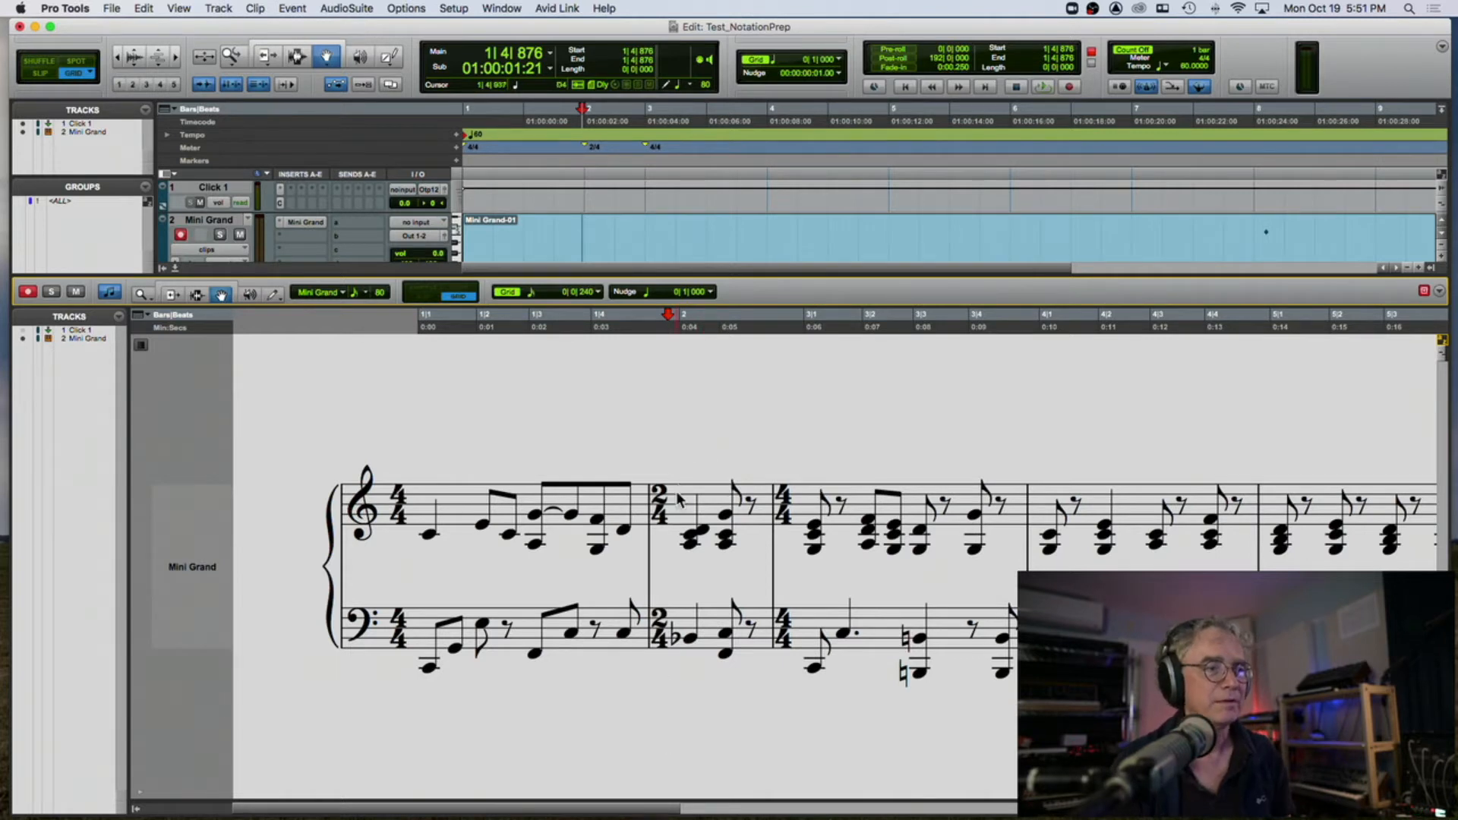
# - Select all Mini Grand notes and apply Change Duration with Transform sustain pedal to duration and Delete sustain events after transform
pyautogui.press('super+a')
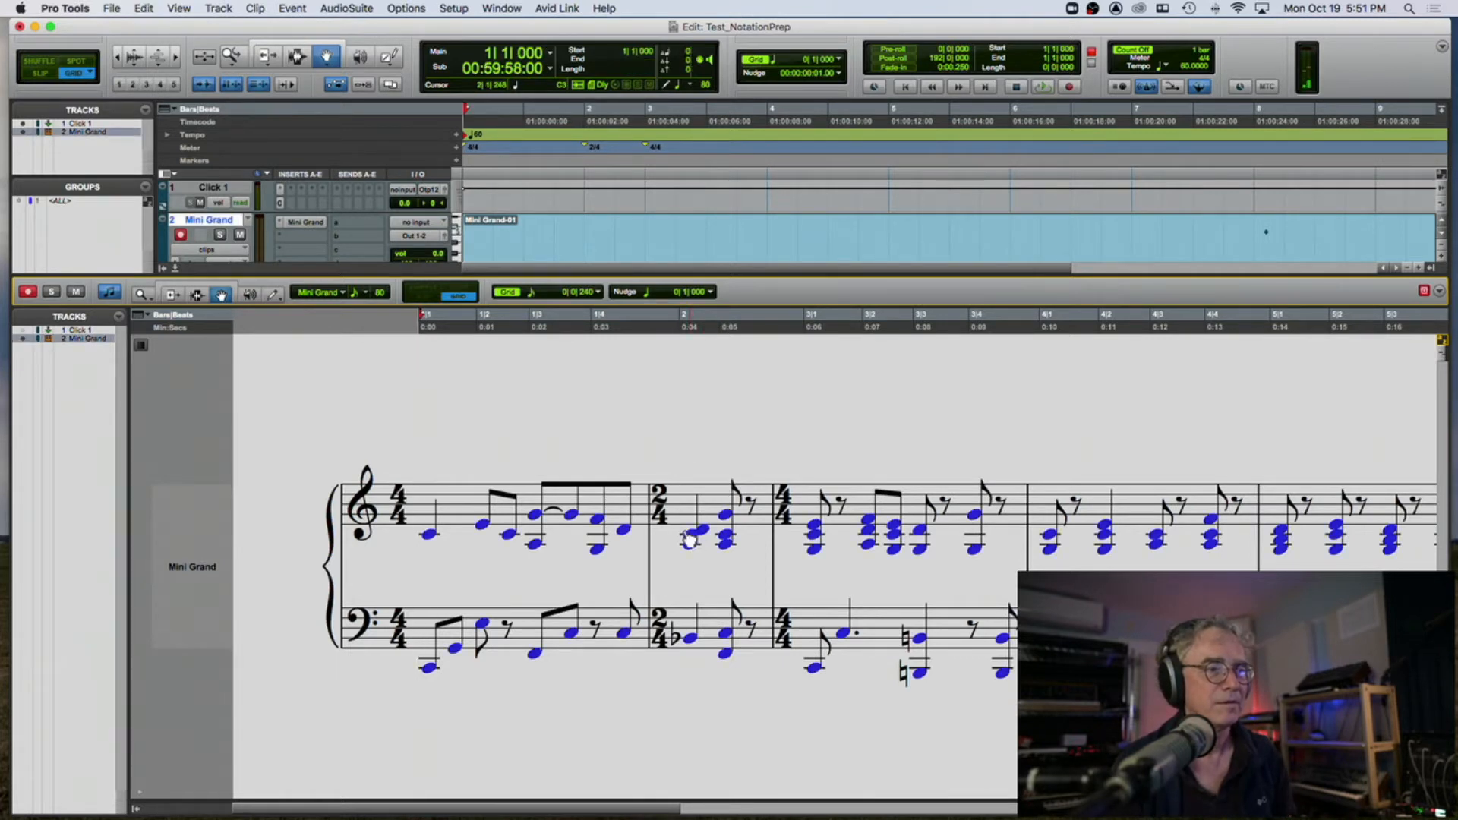
pyautogui.rightClick(498, 416)
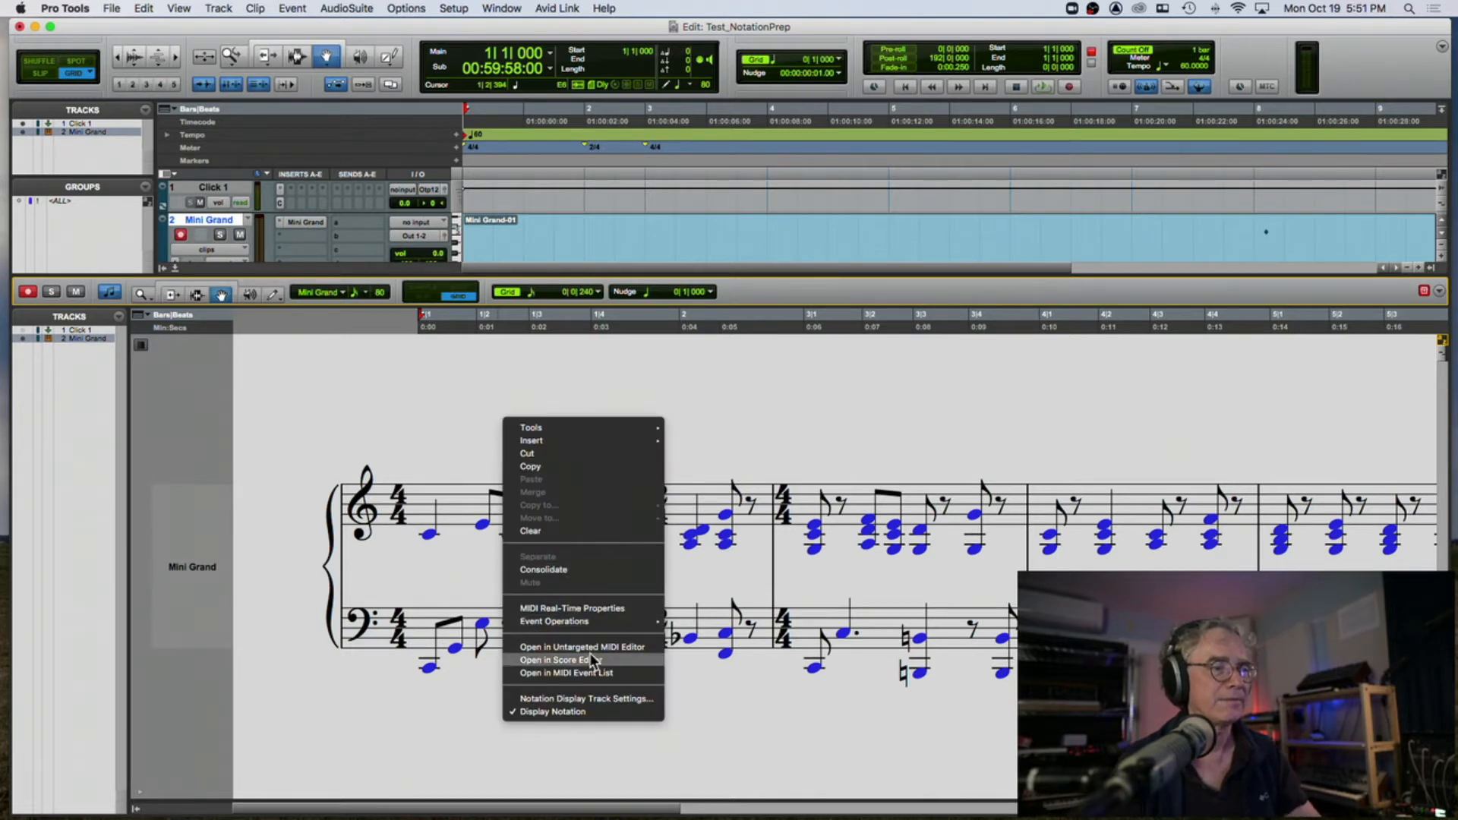
pyautogui.moveTo(585, 621)
pyautogui.click(745, 650)
pyautogui.moveTo(712, 273); pyautogui.dragTo(257, 294)
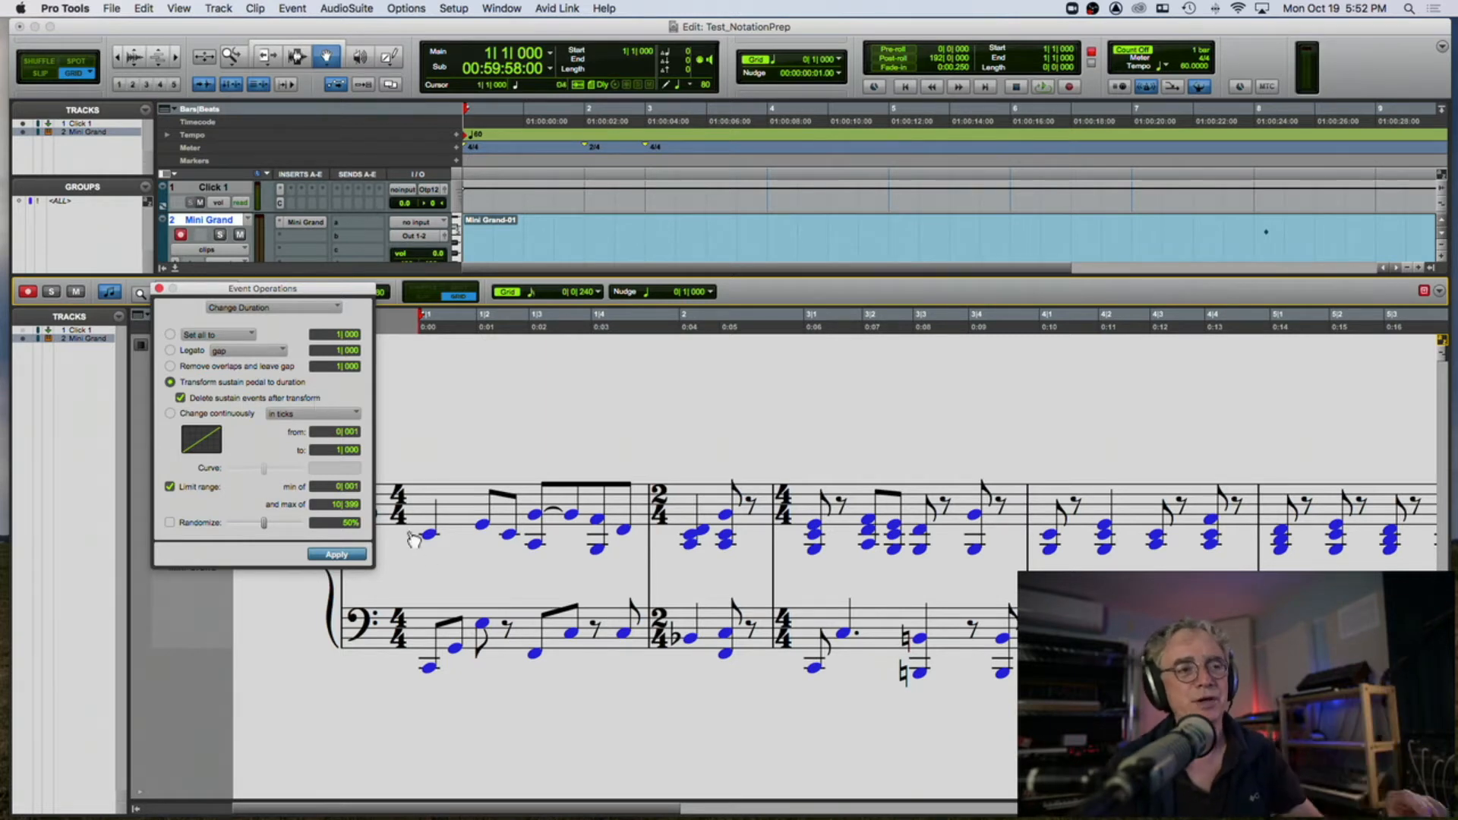
pyautogui.click(354, 555)
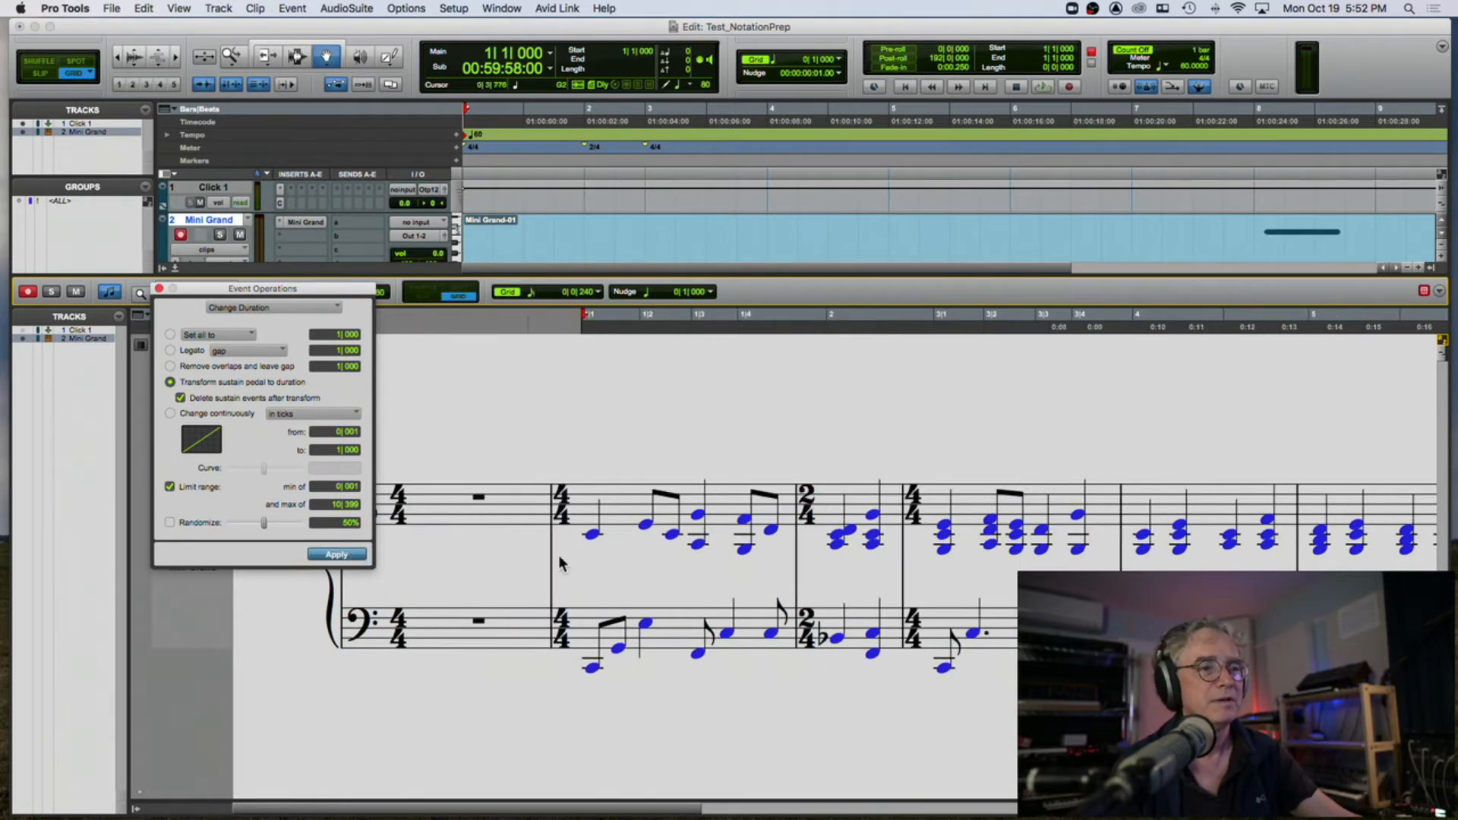
# - Examine the transformed note durations in the Mini Grand notation through bar 8 and return to the beginning
pyautogui.hscroll(3, 866, 551)
pyautogui.hscroll(10, 868, 549)
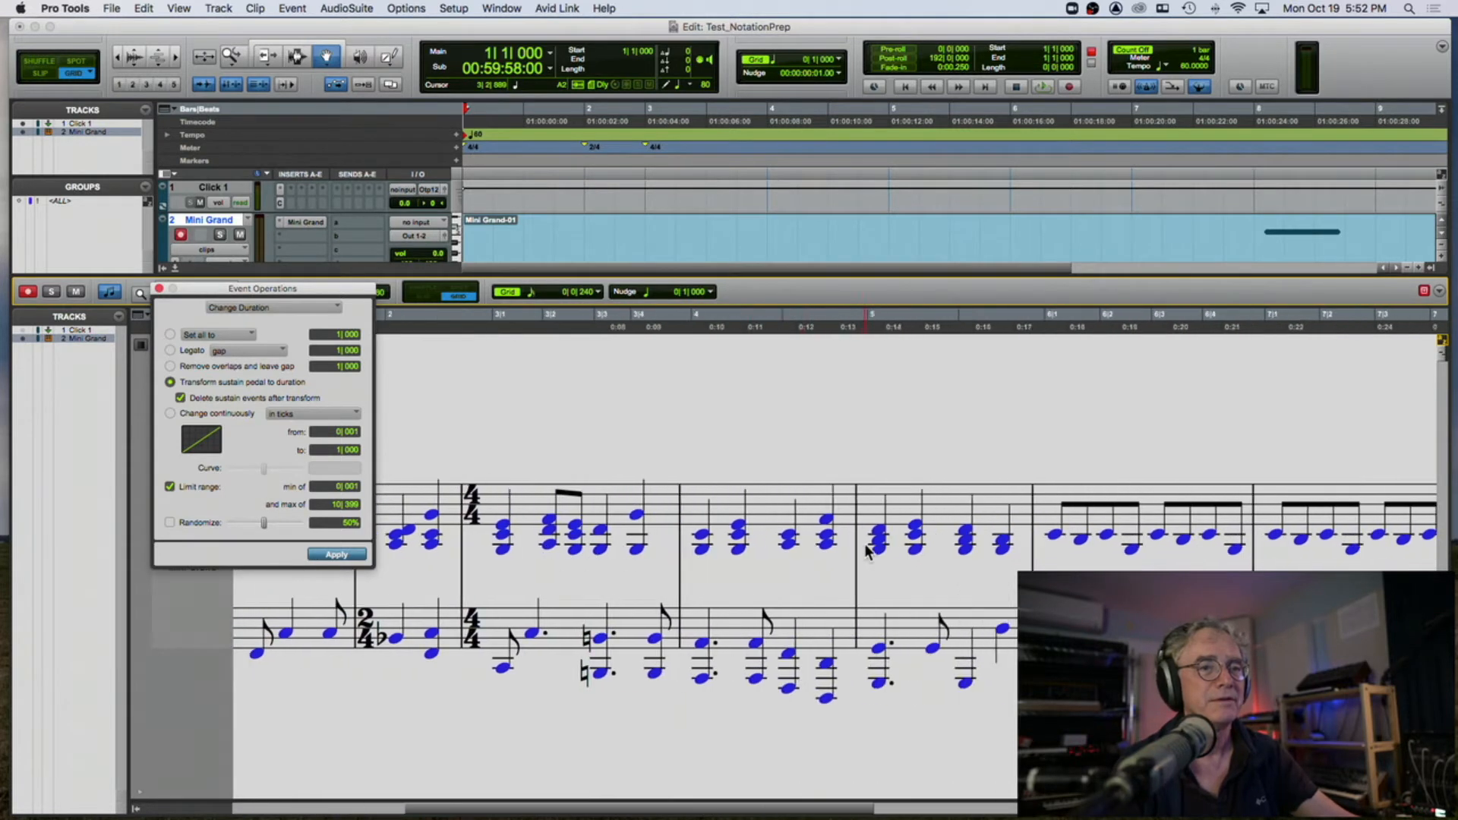
pyautogui.hscroll(8, 866, 548)
pyautogui.hscroll(5, 866, 550)
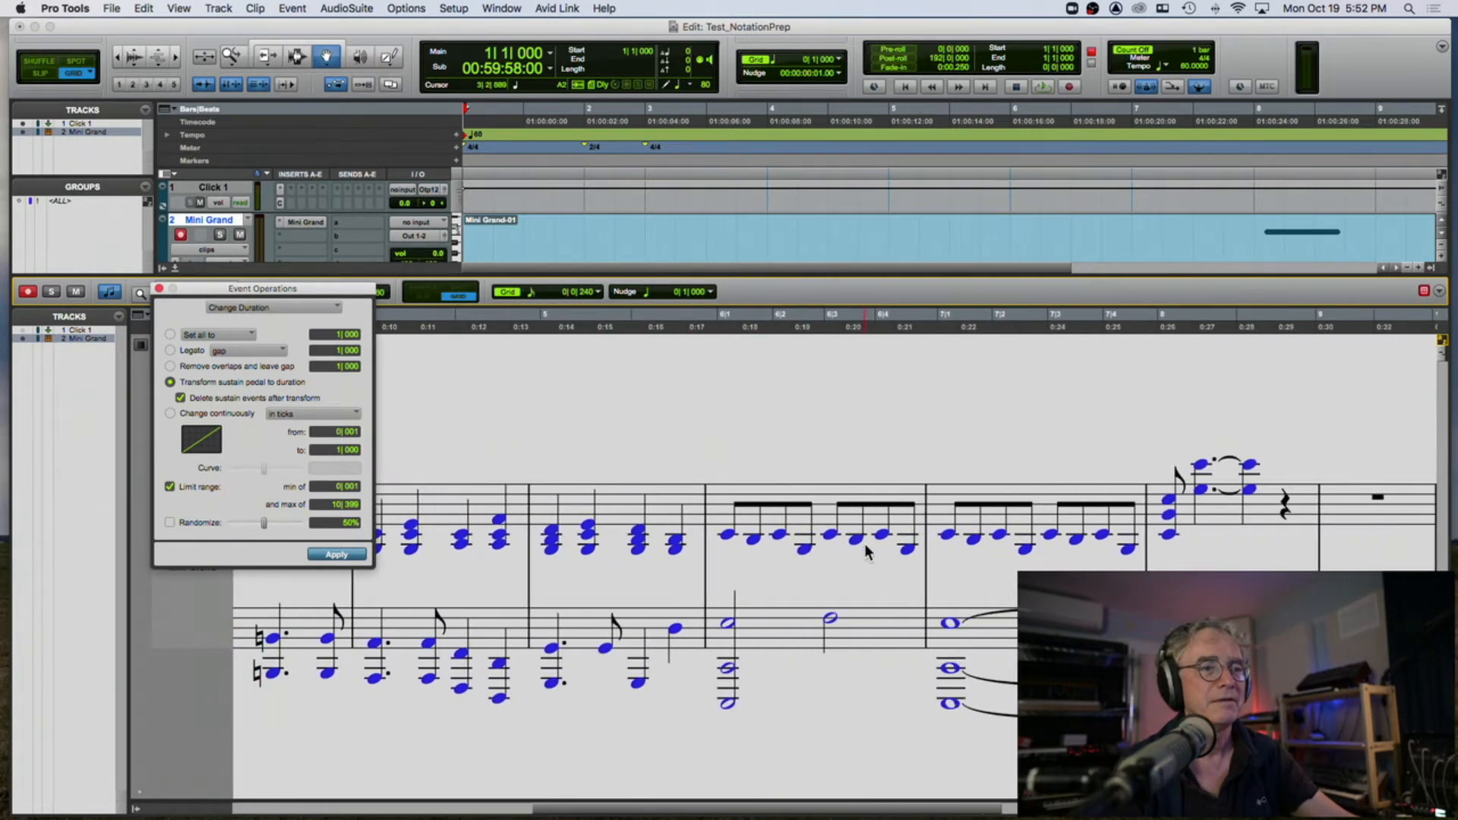
pyautogui.hscroll(1, 866, 548)
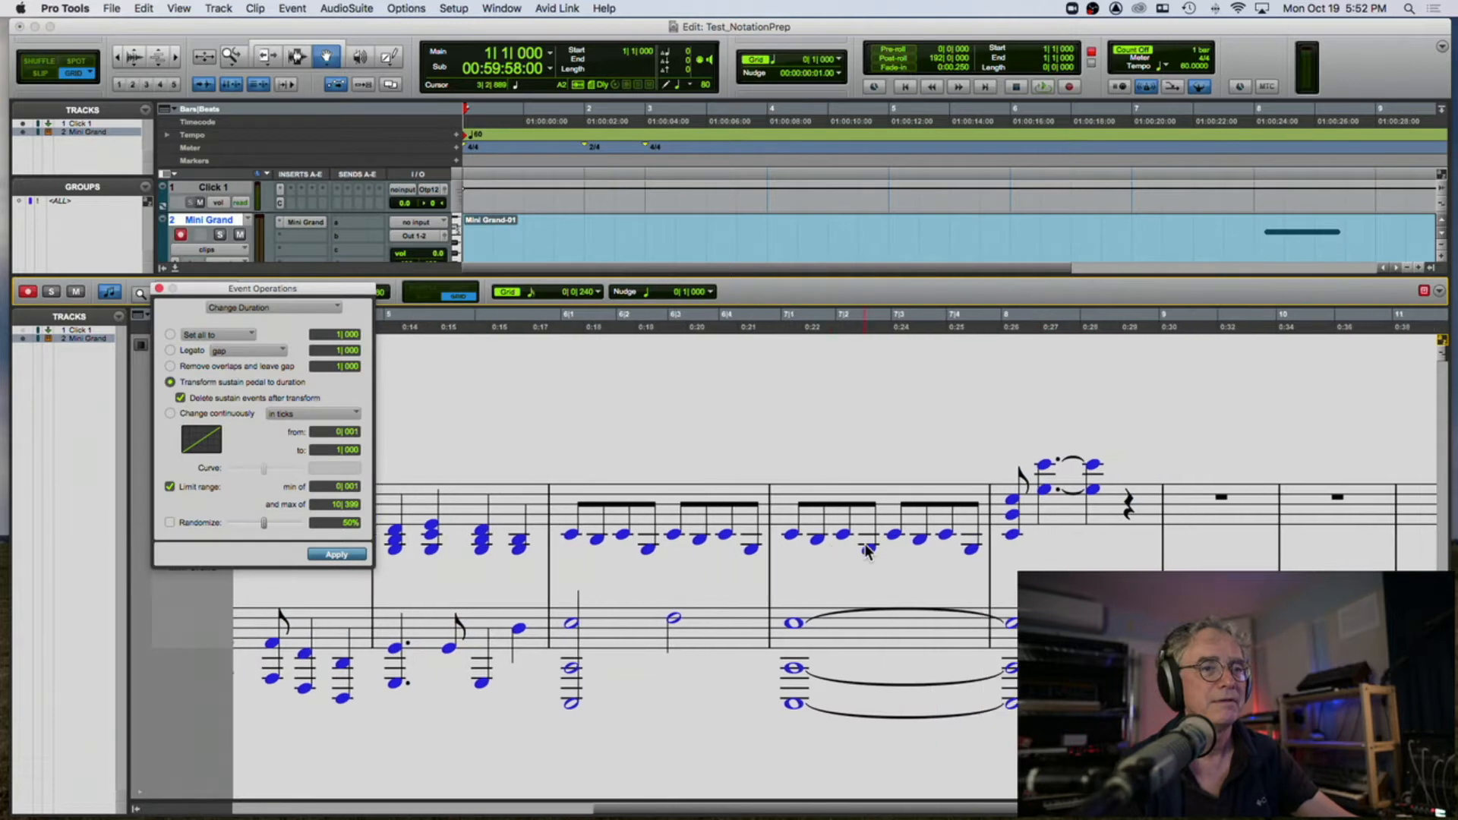
pyautogui.hscroll(-20, 866, 548)
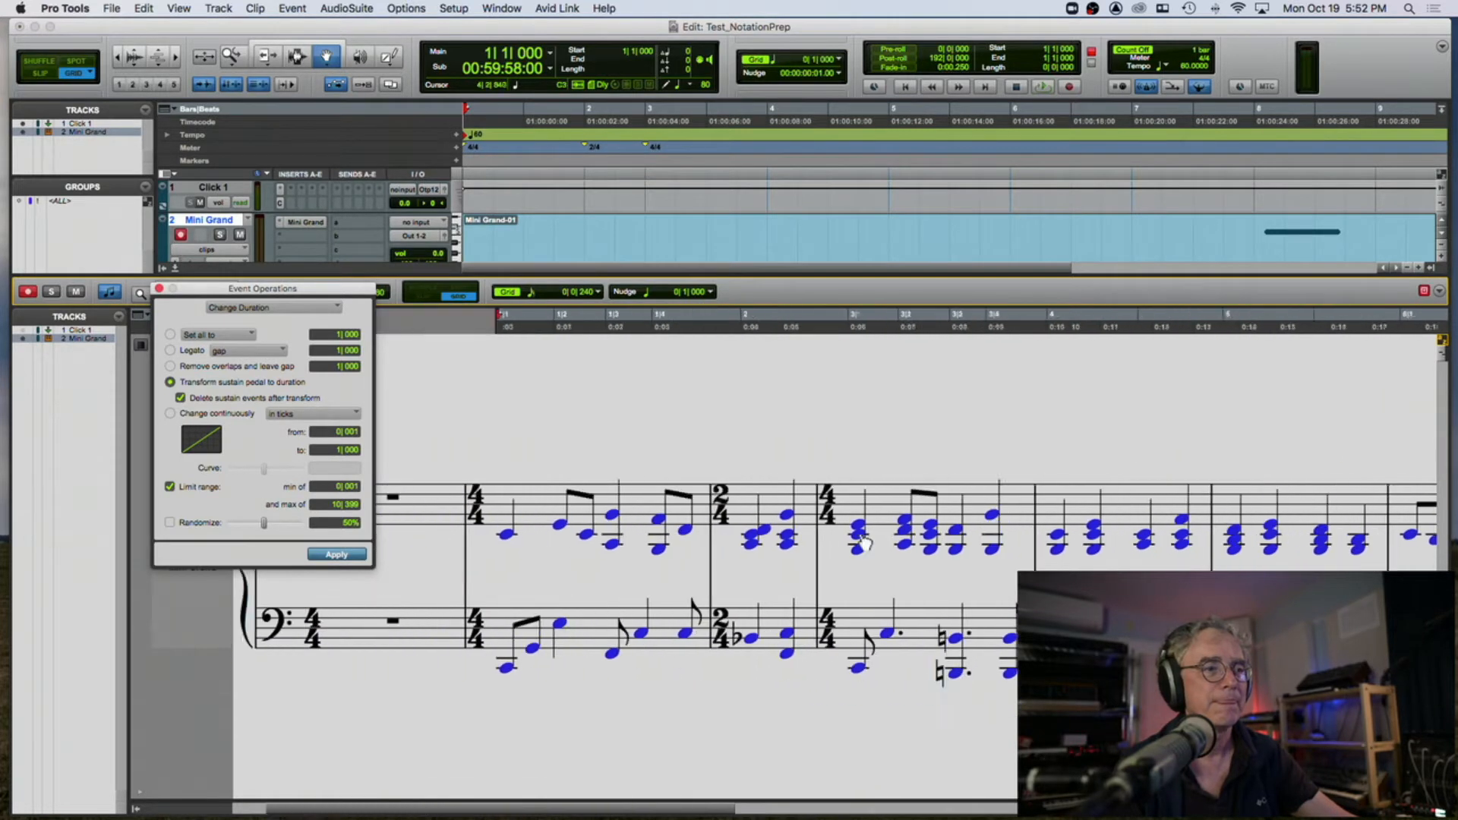
# - Deselect the notes, play the session from the start into bar 5, and review the notation up to bar 9
pyautogui.click(593, 332)
pyautogui.click(581, 333)
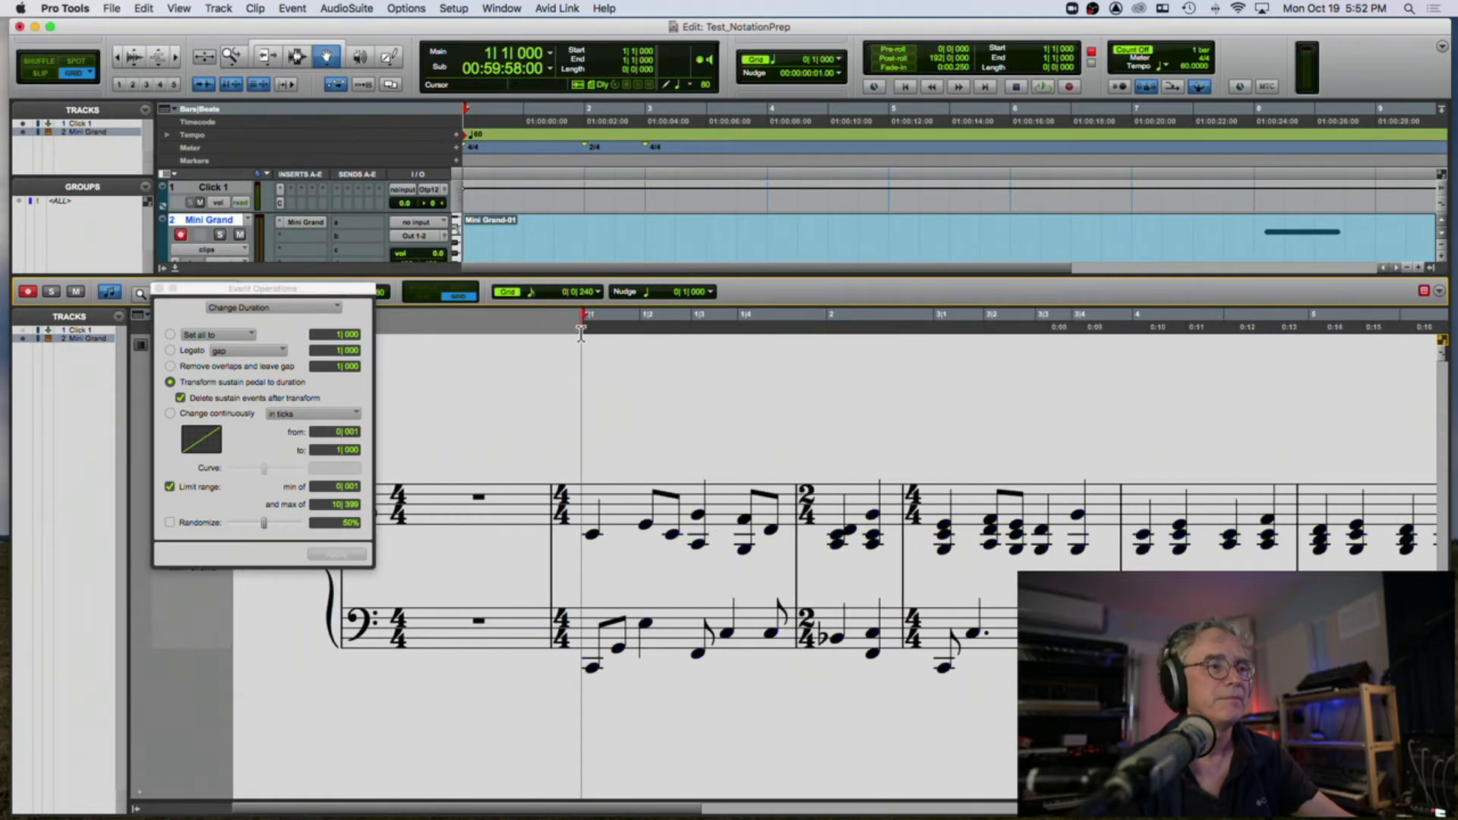
pyautogui.press('space')
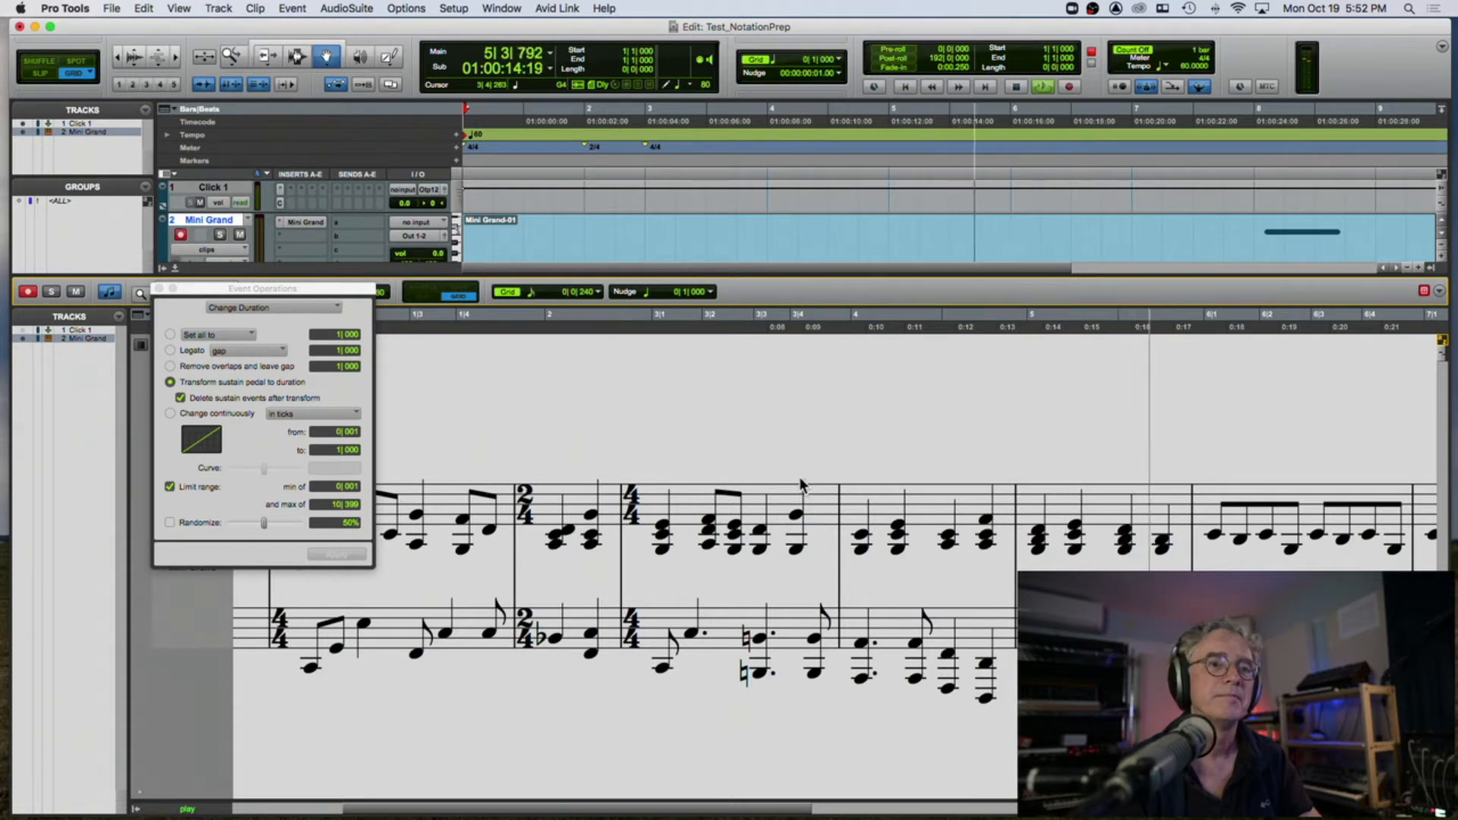
pyautogui.press('space')
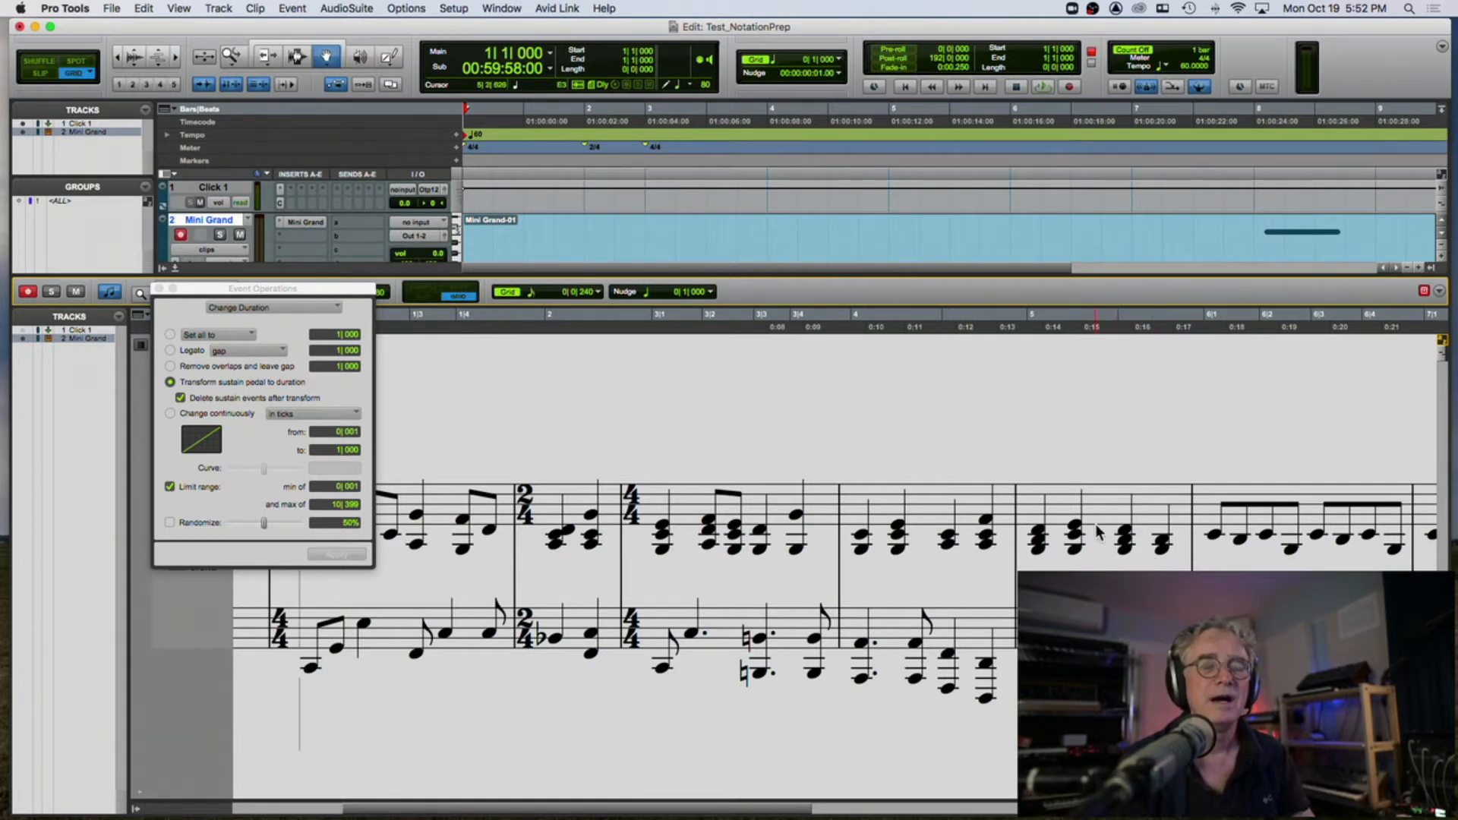
pyautogui.hscroll(6, 1137, 512)
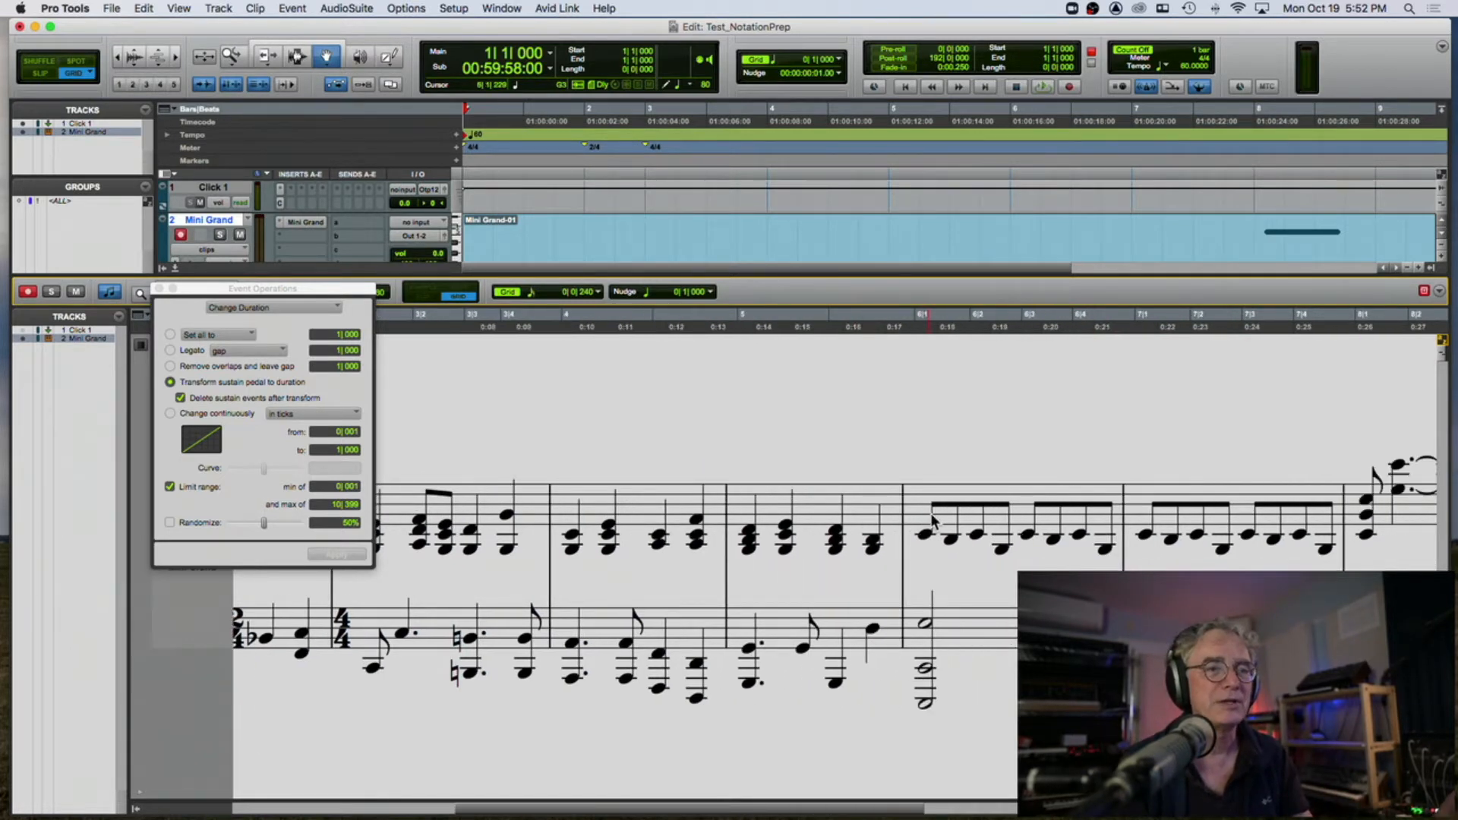
pyautogui.hscroll(2, 931, 522)
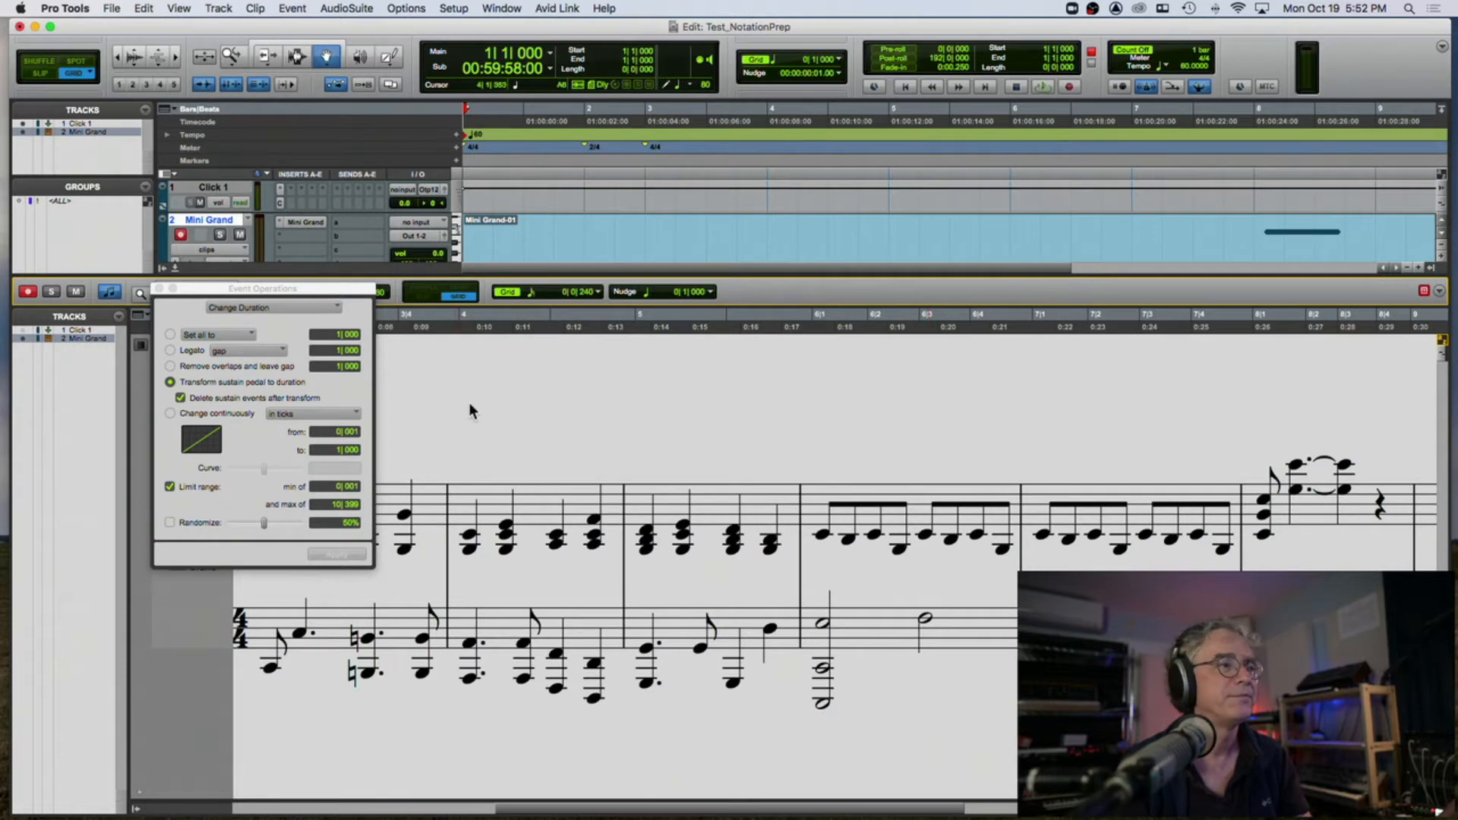
# - Close the Event Operations window and examine the transformed Mini Grand notation back at the start of the piece
pyautogui.click(159, 288)
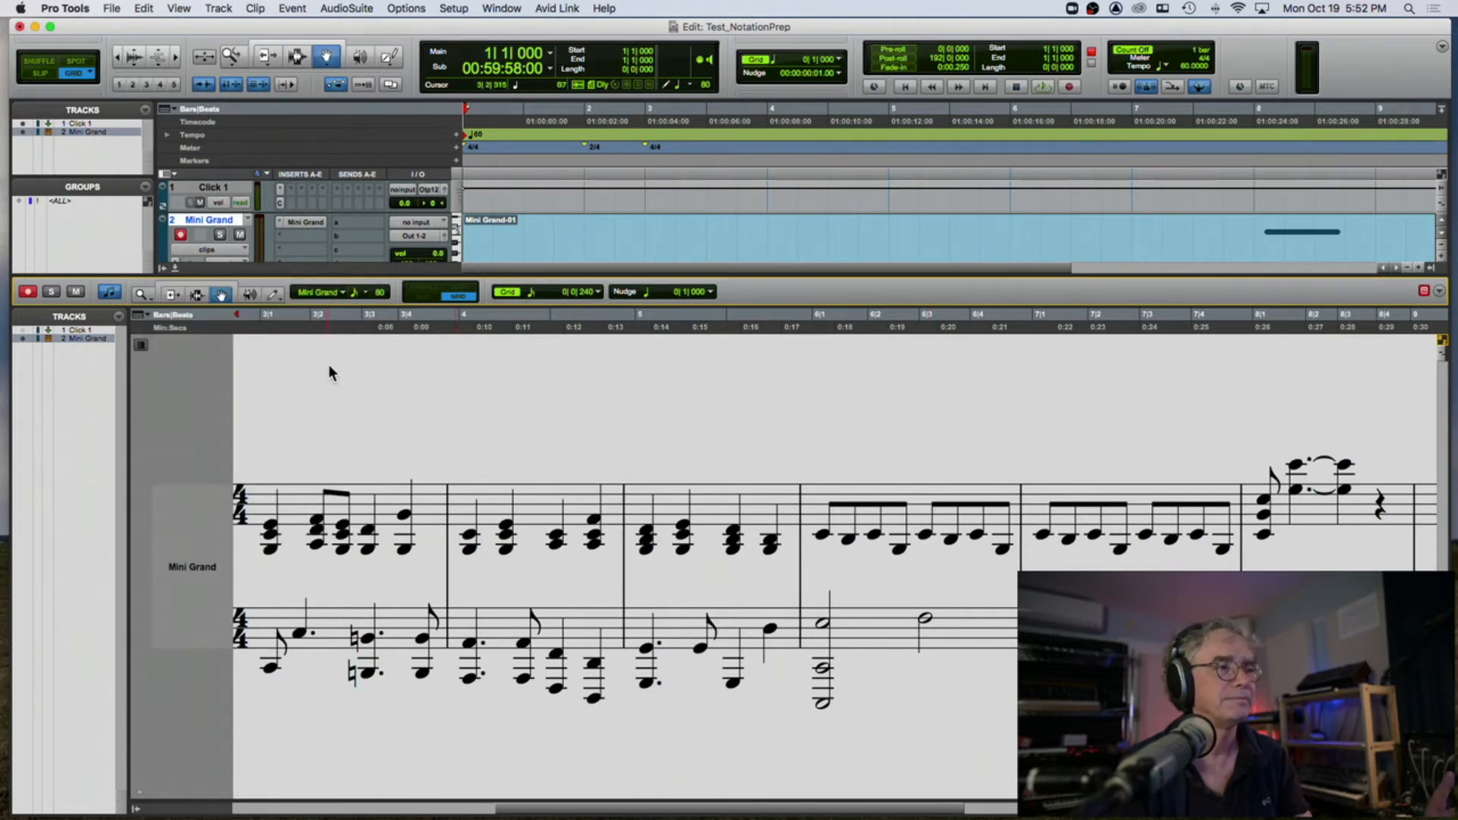
pyautogui.hscroll(-12, 372, 390)
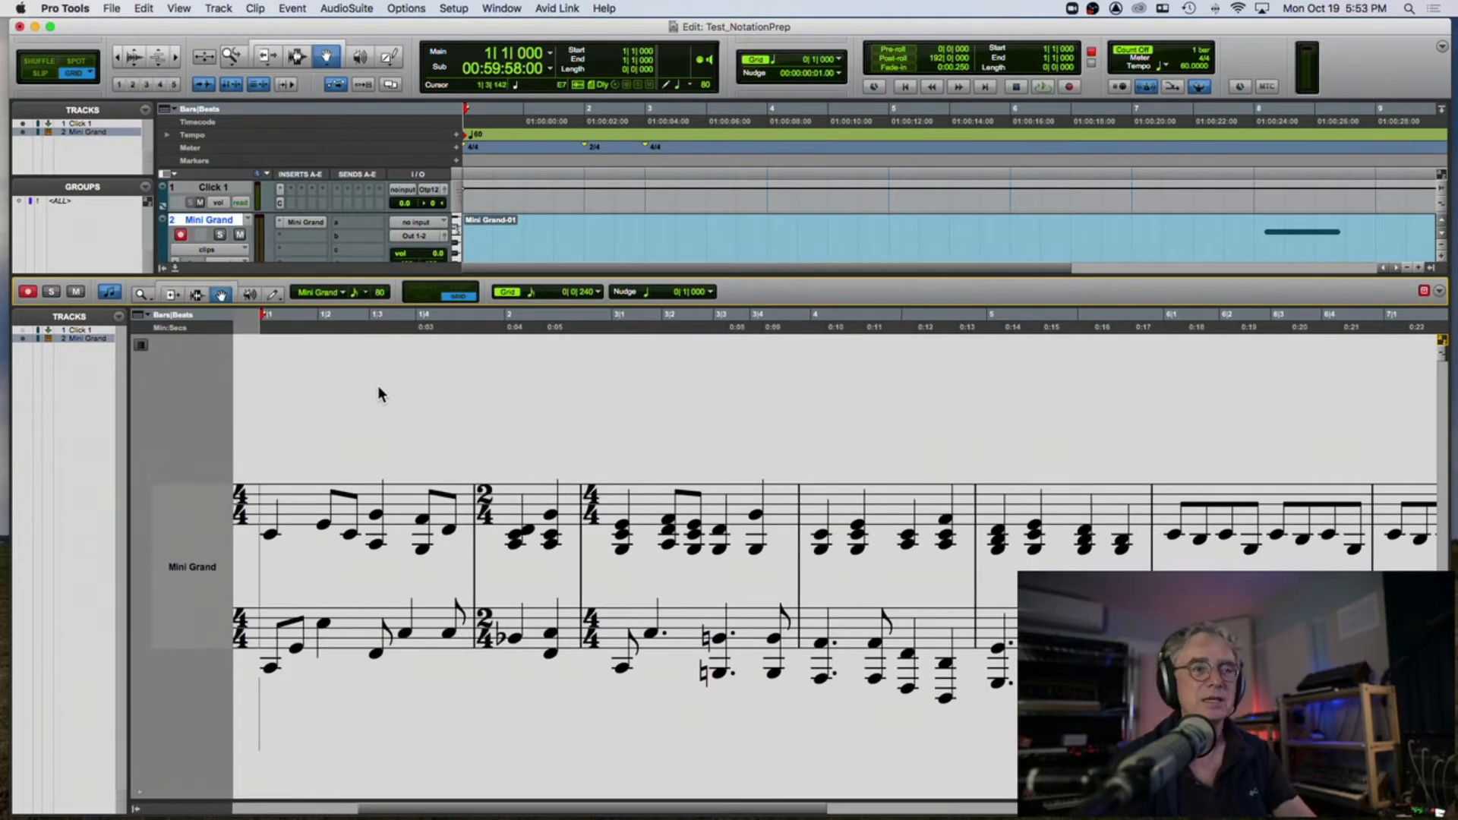
pyautogui.hscroll(4, 376, 382)
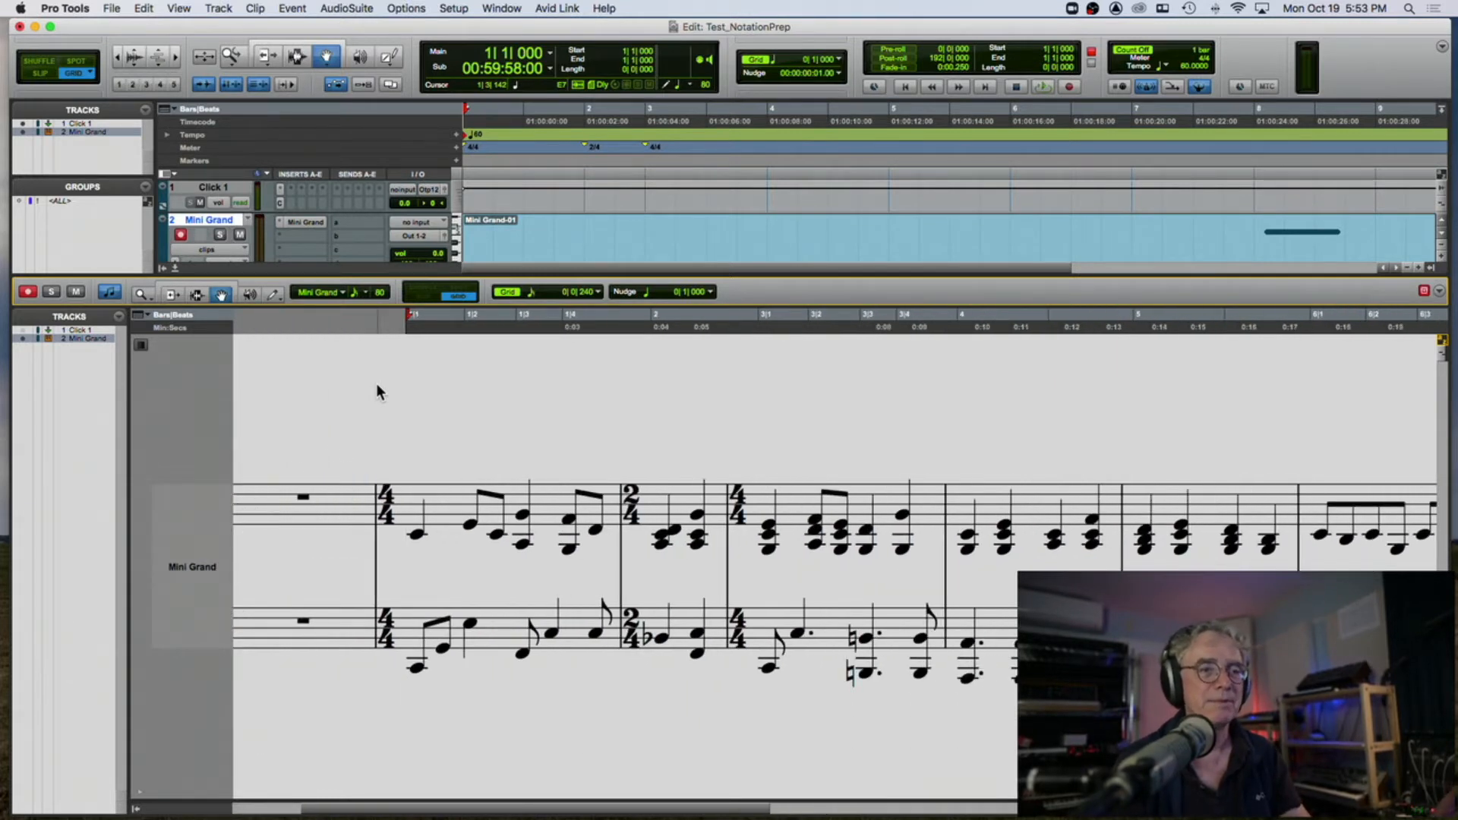
pyautogui.hscroll(-3, 376, 383)
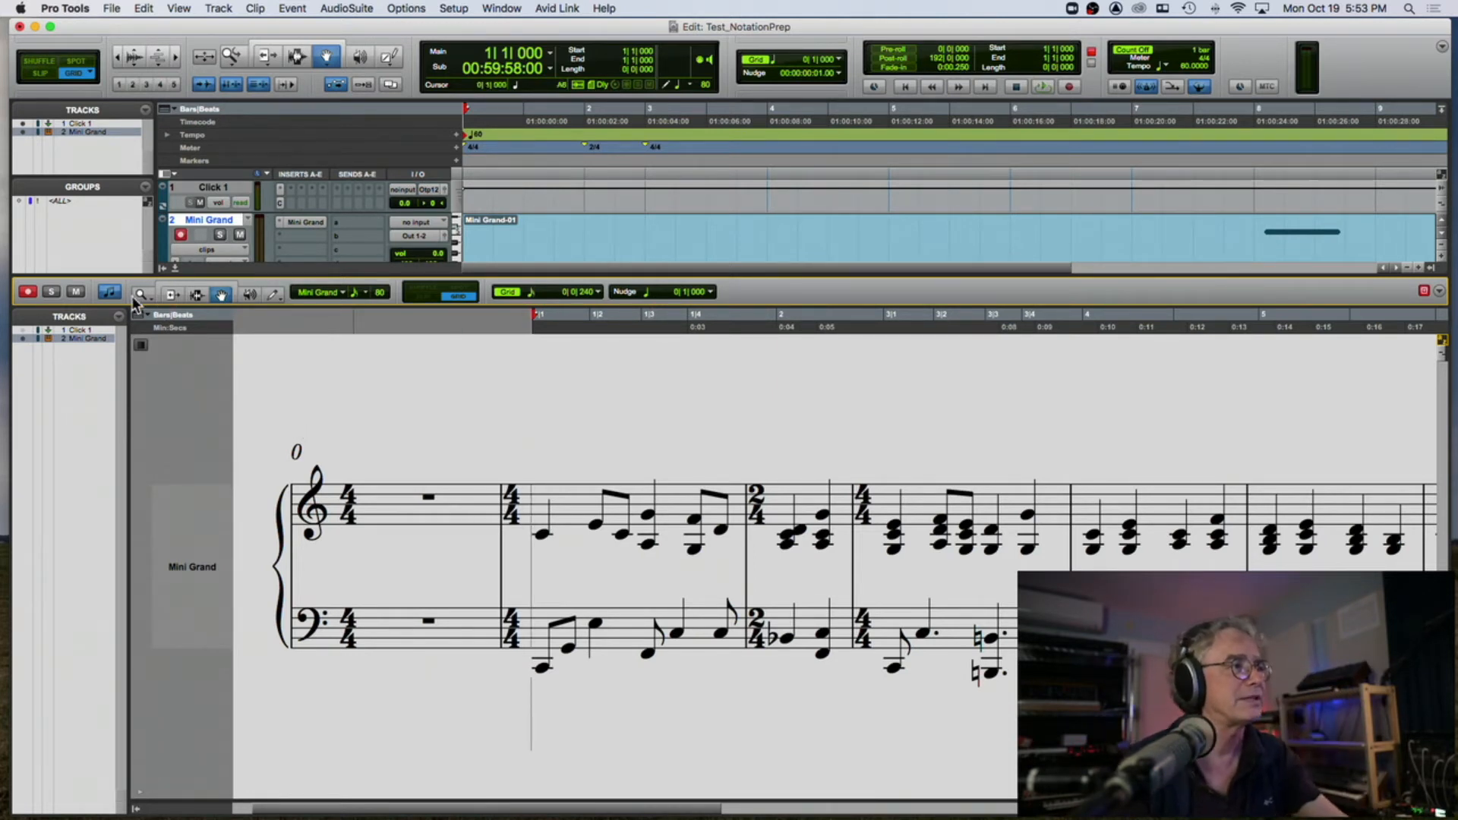
# - Show the Mini Grand notes as a piano roll and undo the sustain pedal to duration transform
pyautogui.click(111, 290)
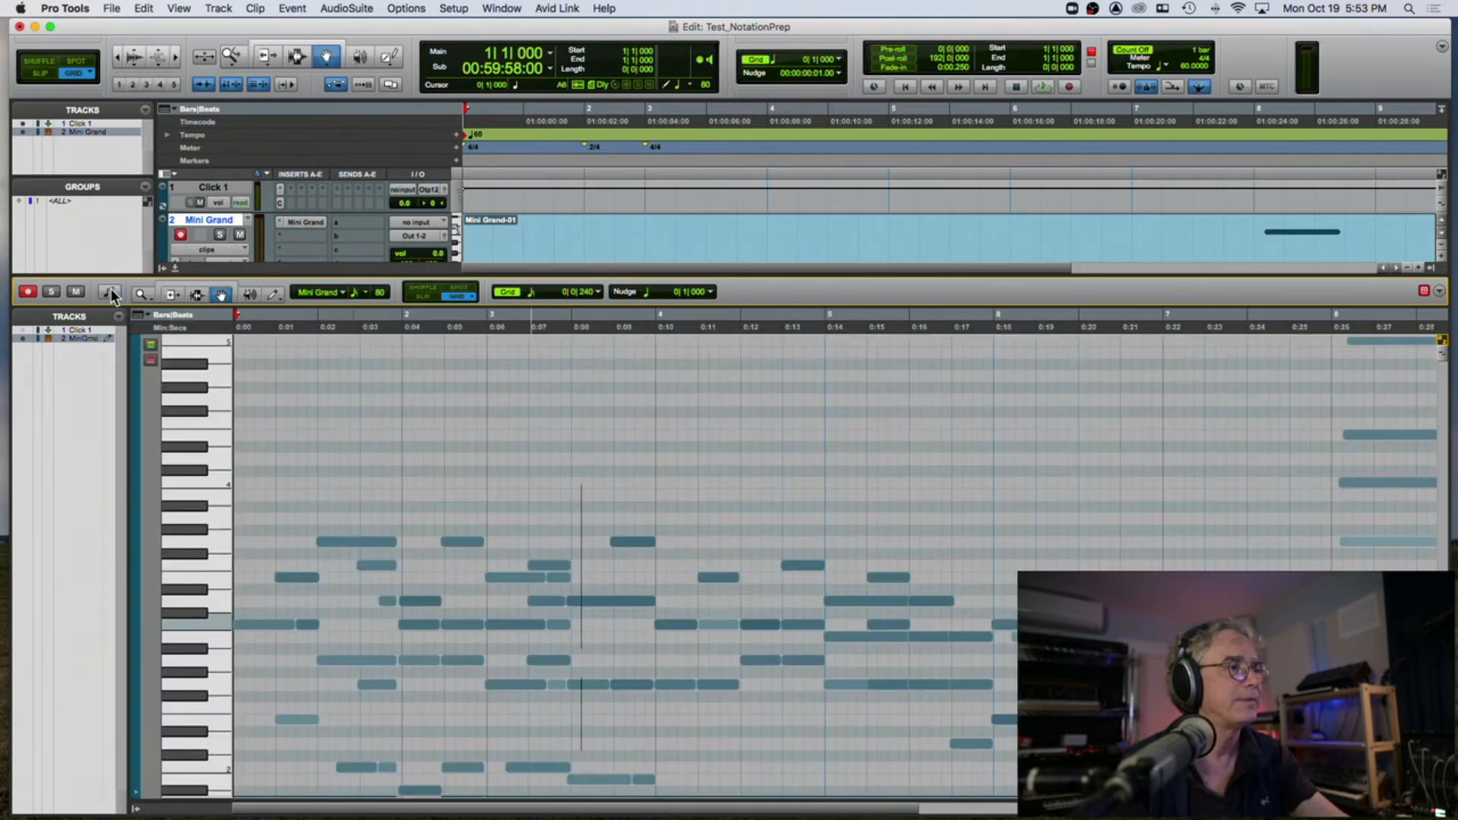
pyautogui.scroll(-6, 443, 453)
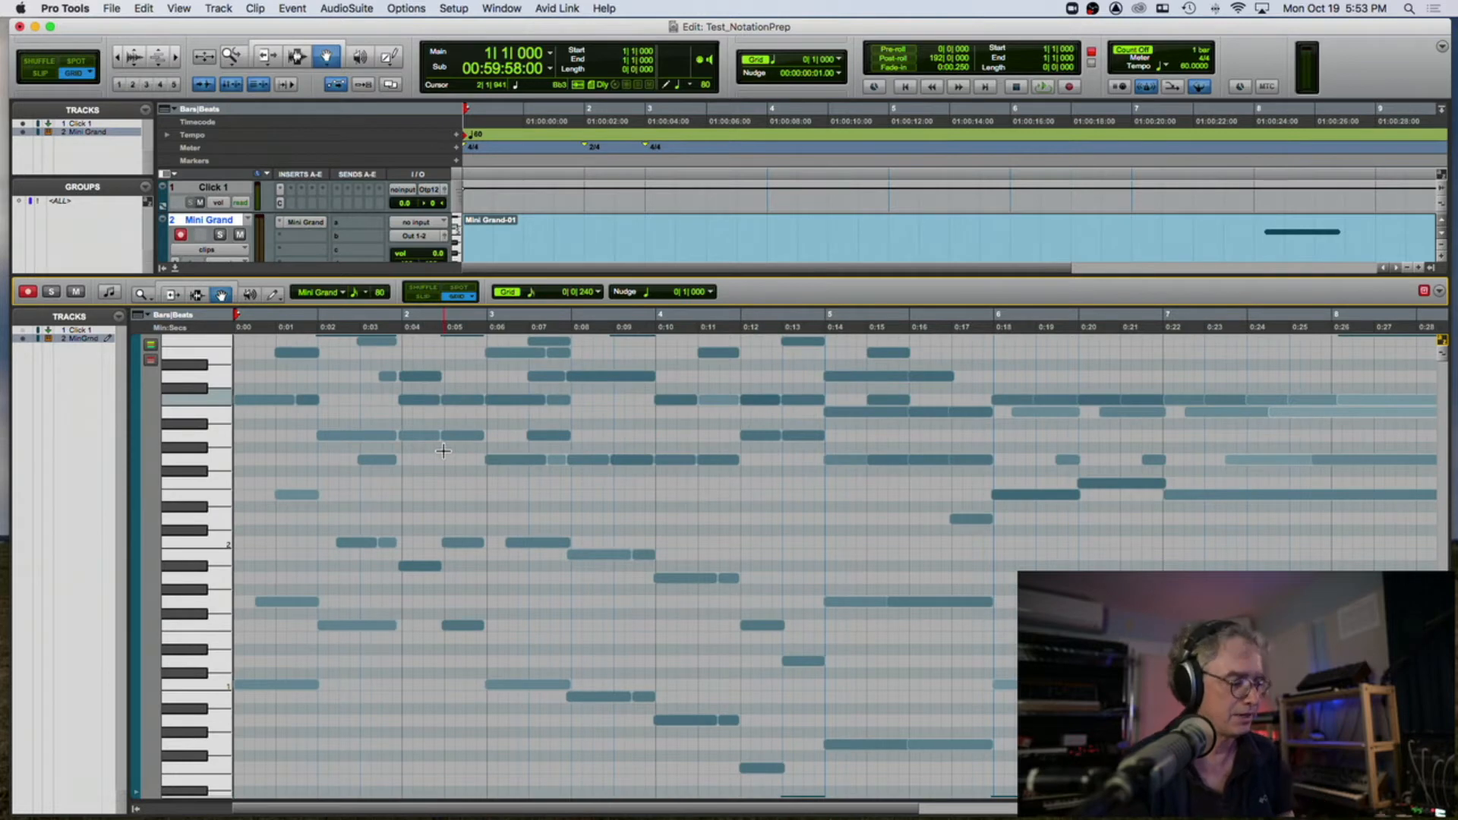
pyautogui.press('super+z')
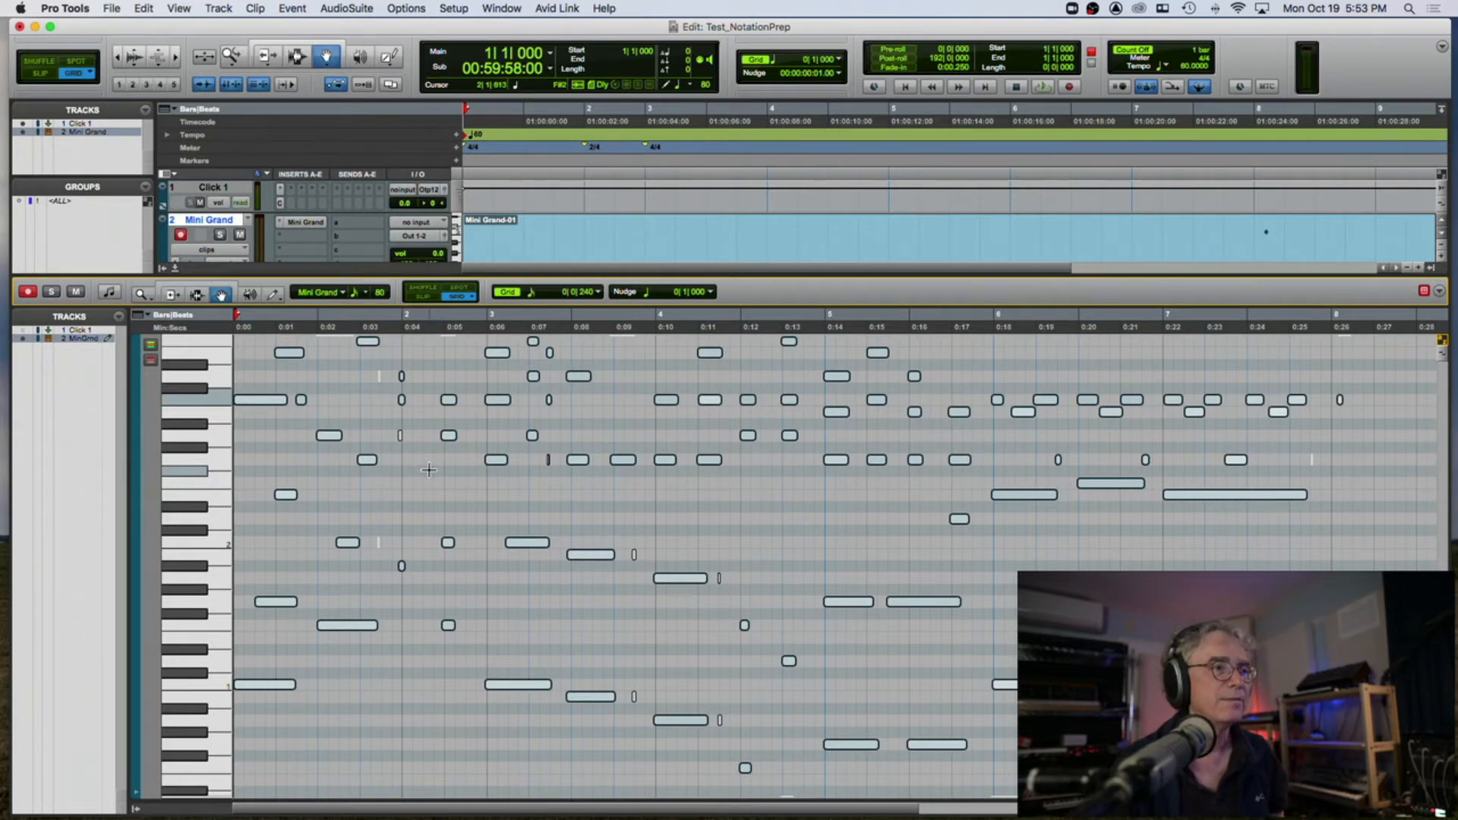
# - Quantize all Mini Grand notes to a 1/8 note grid, applying it to both Note On and Note Off
pyautogui.hotkey('alt', '0')
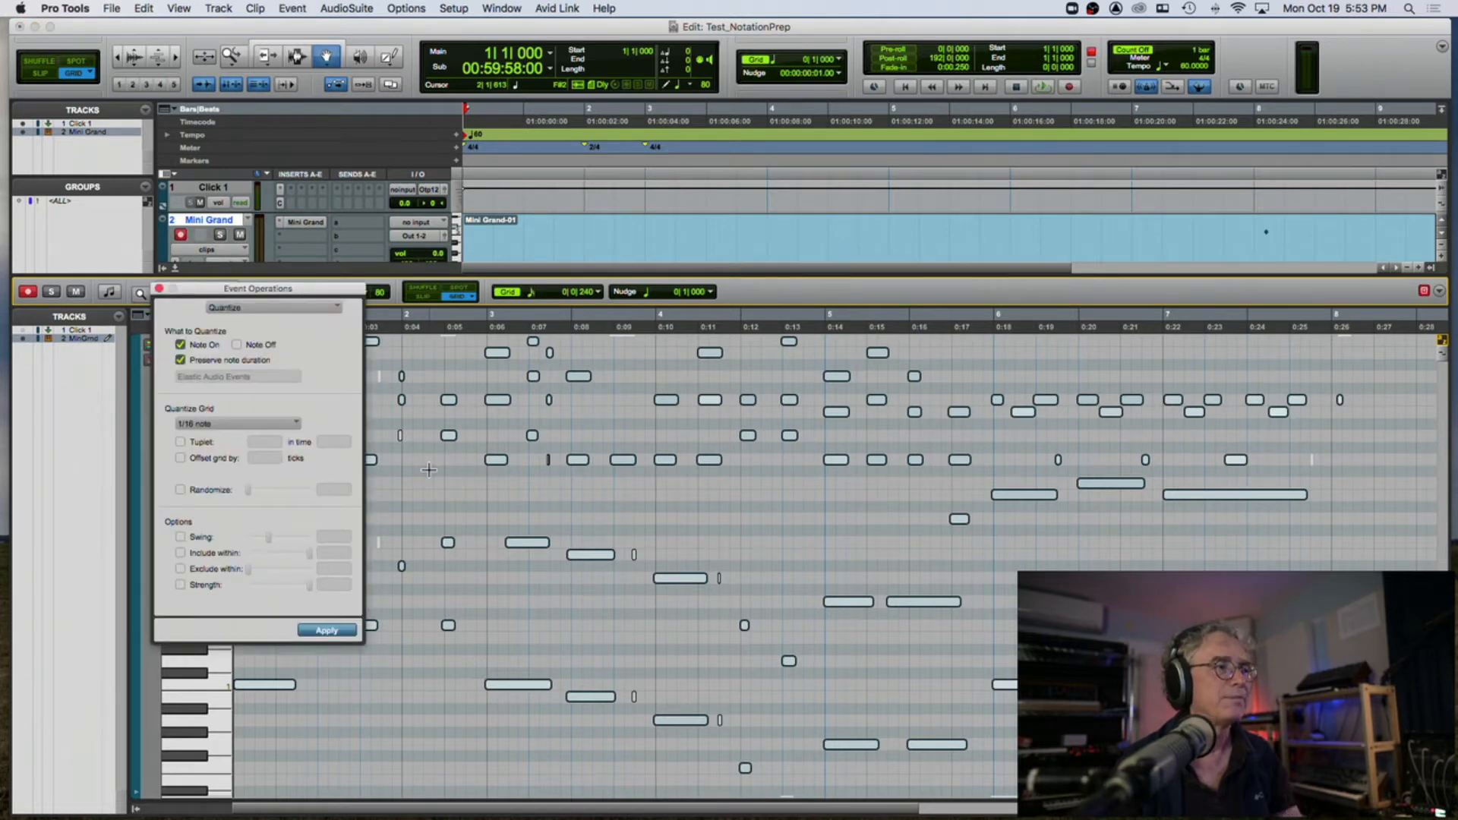
pyautogui.click(227, 422)
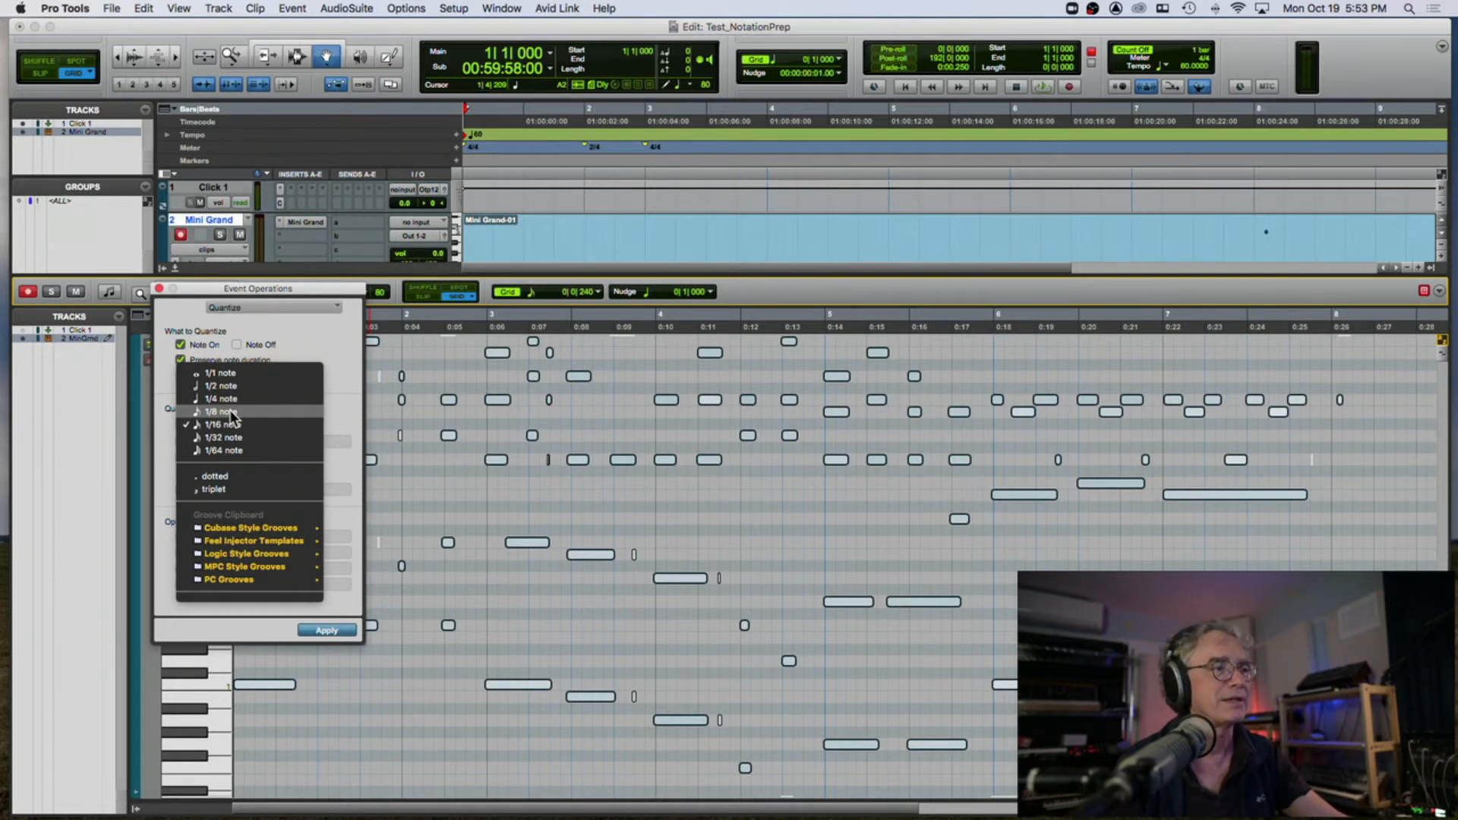
pyautogui.click(230, 411)
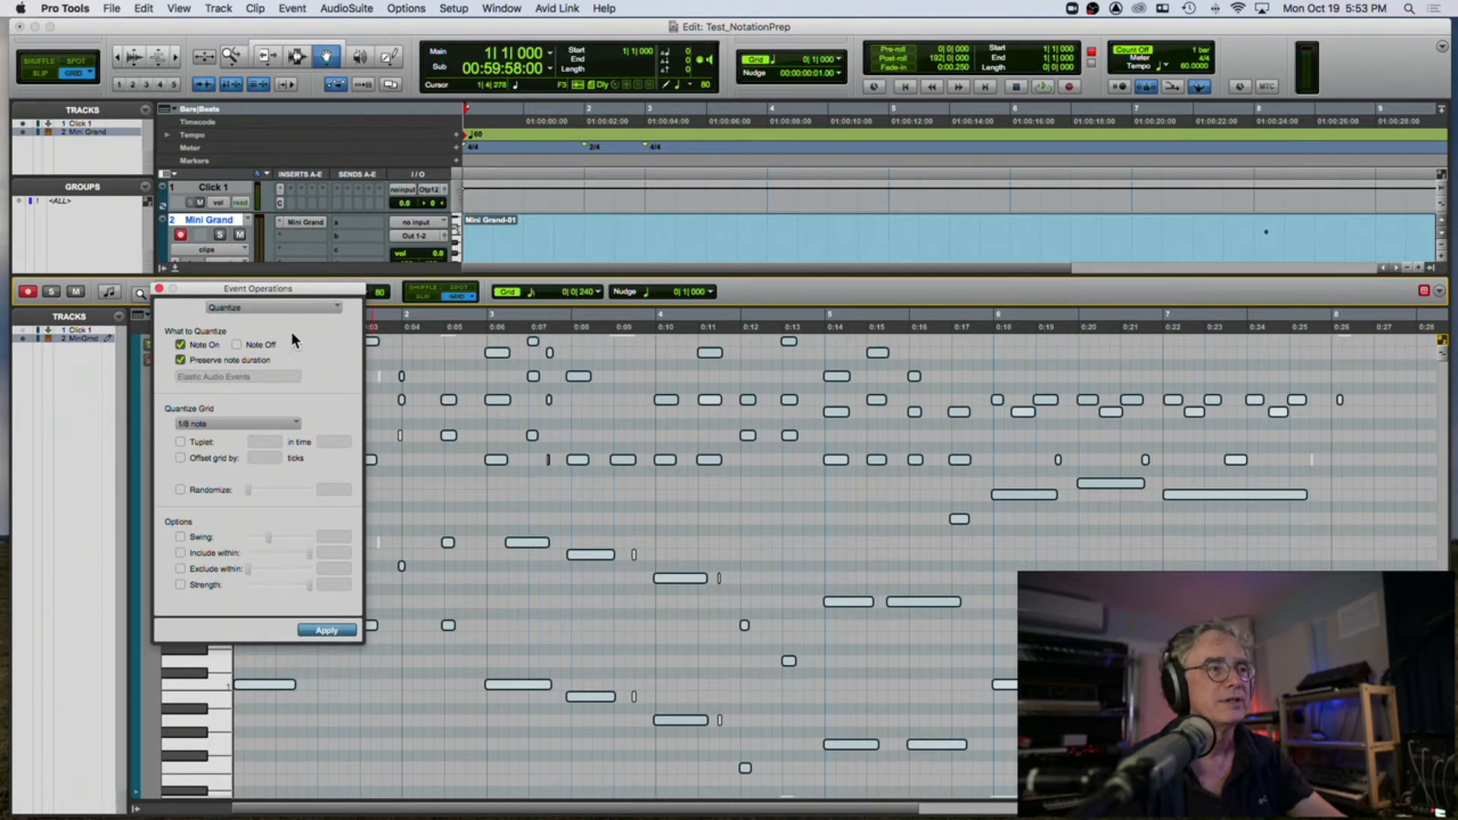
pyautogui.click(236, 345)
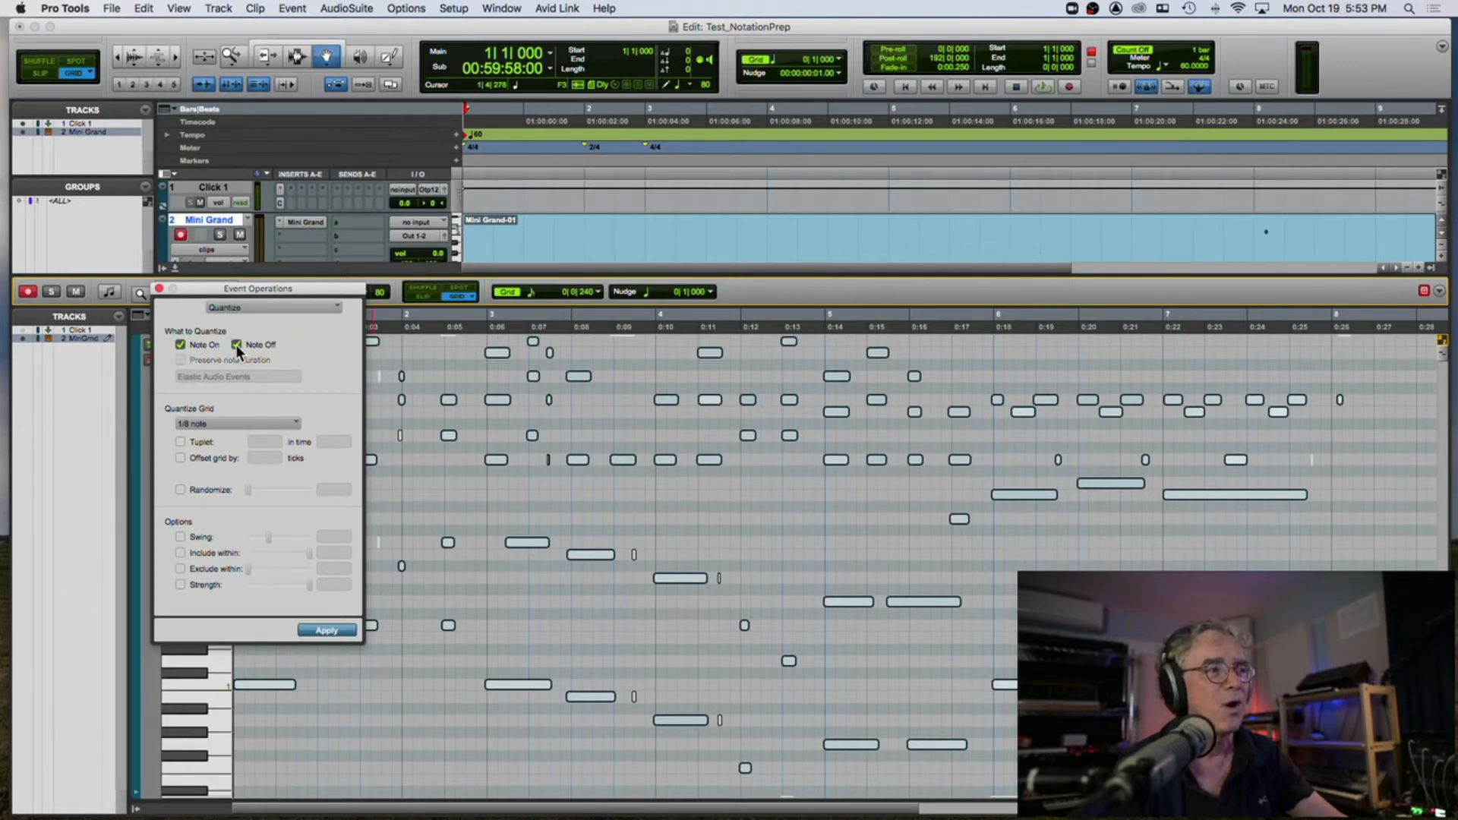
pyautogui.click(337, 631)
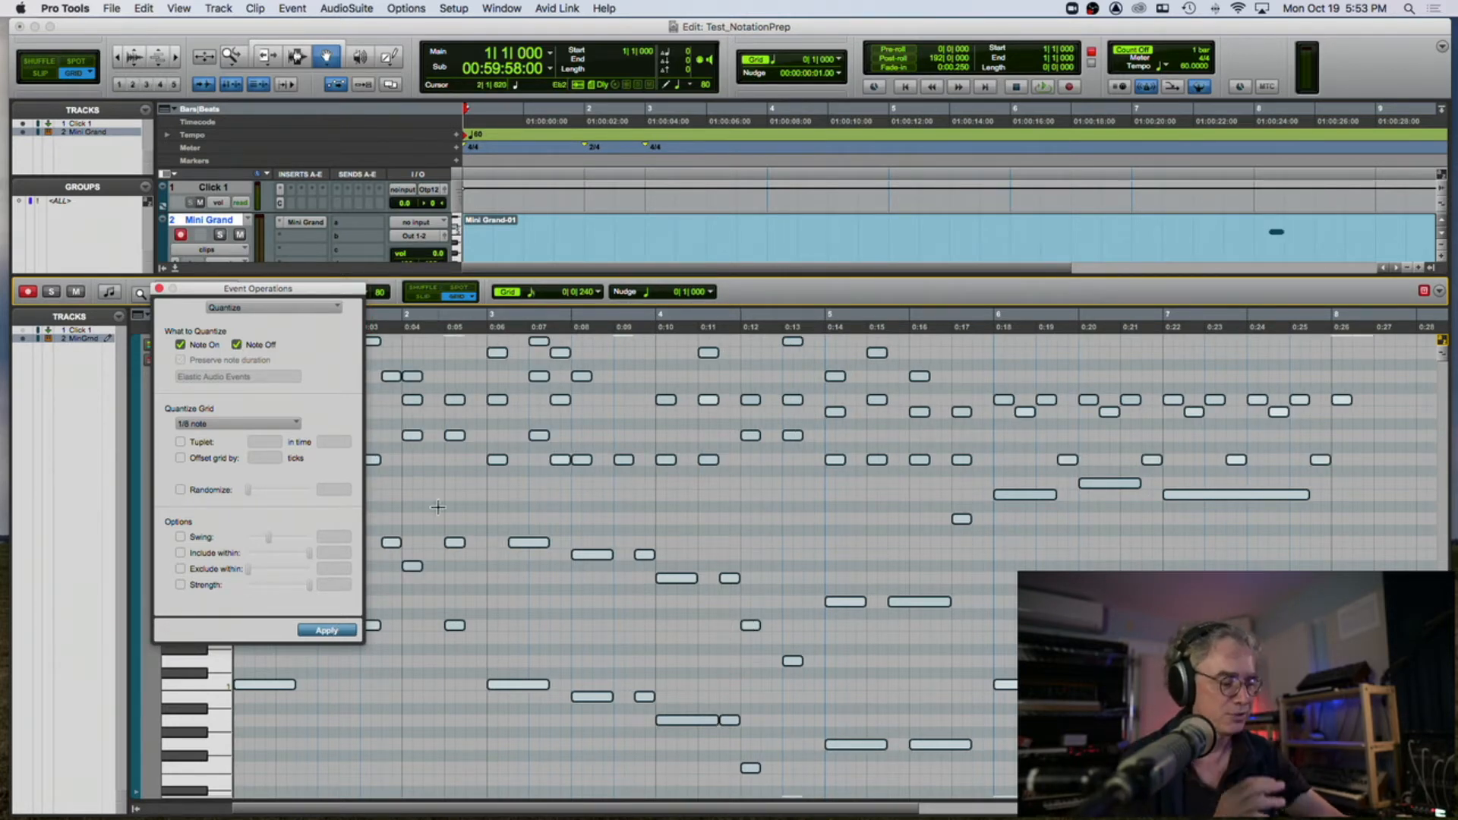
# - Close the quantize settings, show the notes as notation, deselect them and review the opening bars of the score
pyautogui.press('super+bracketright')
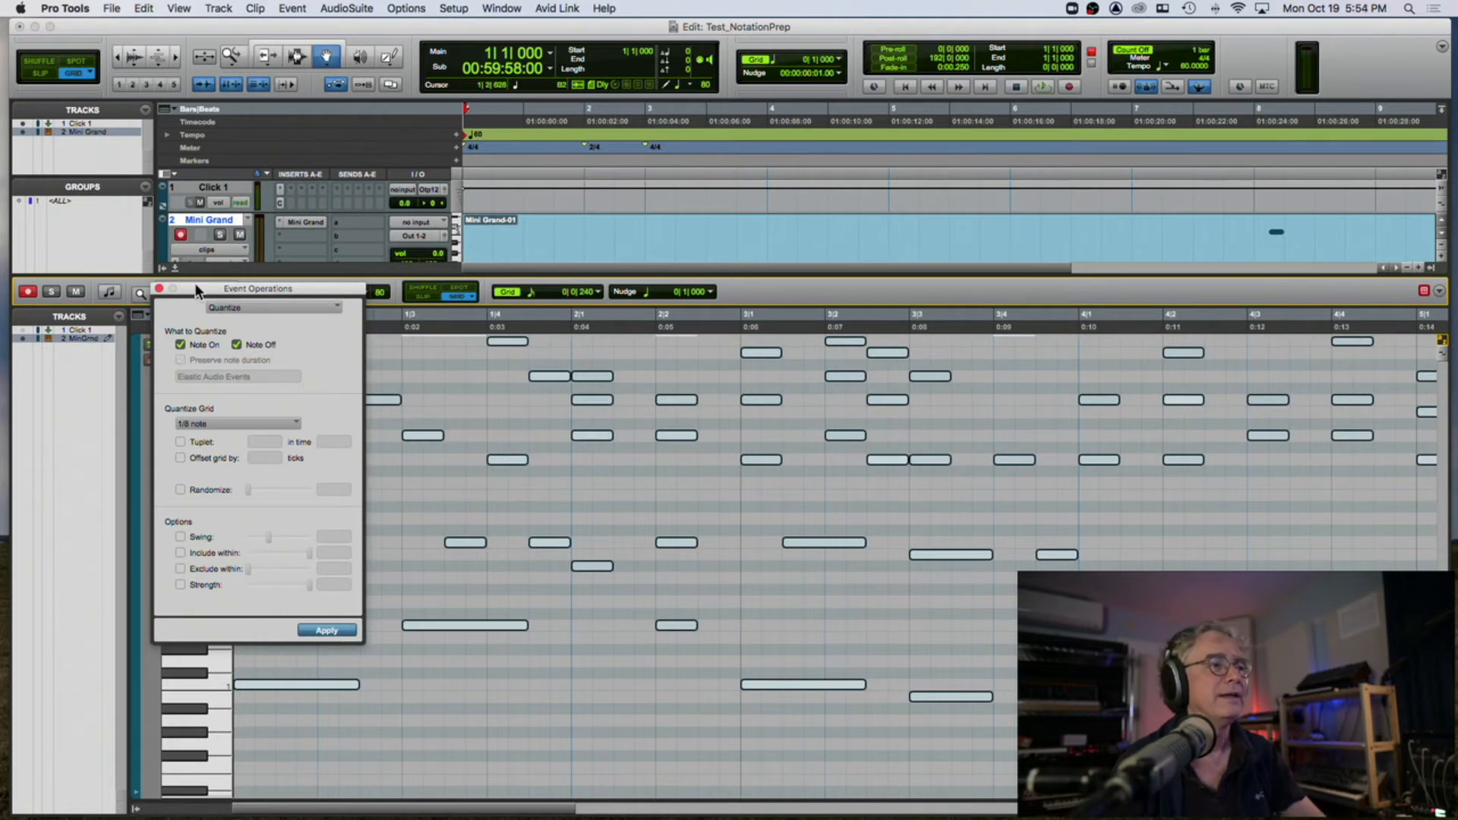
pyautogui.click(160, 289)
pyautogui.click(109, 292)
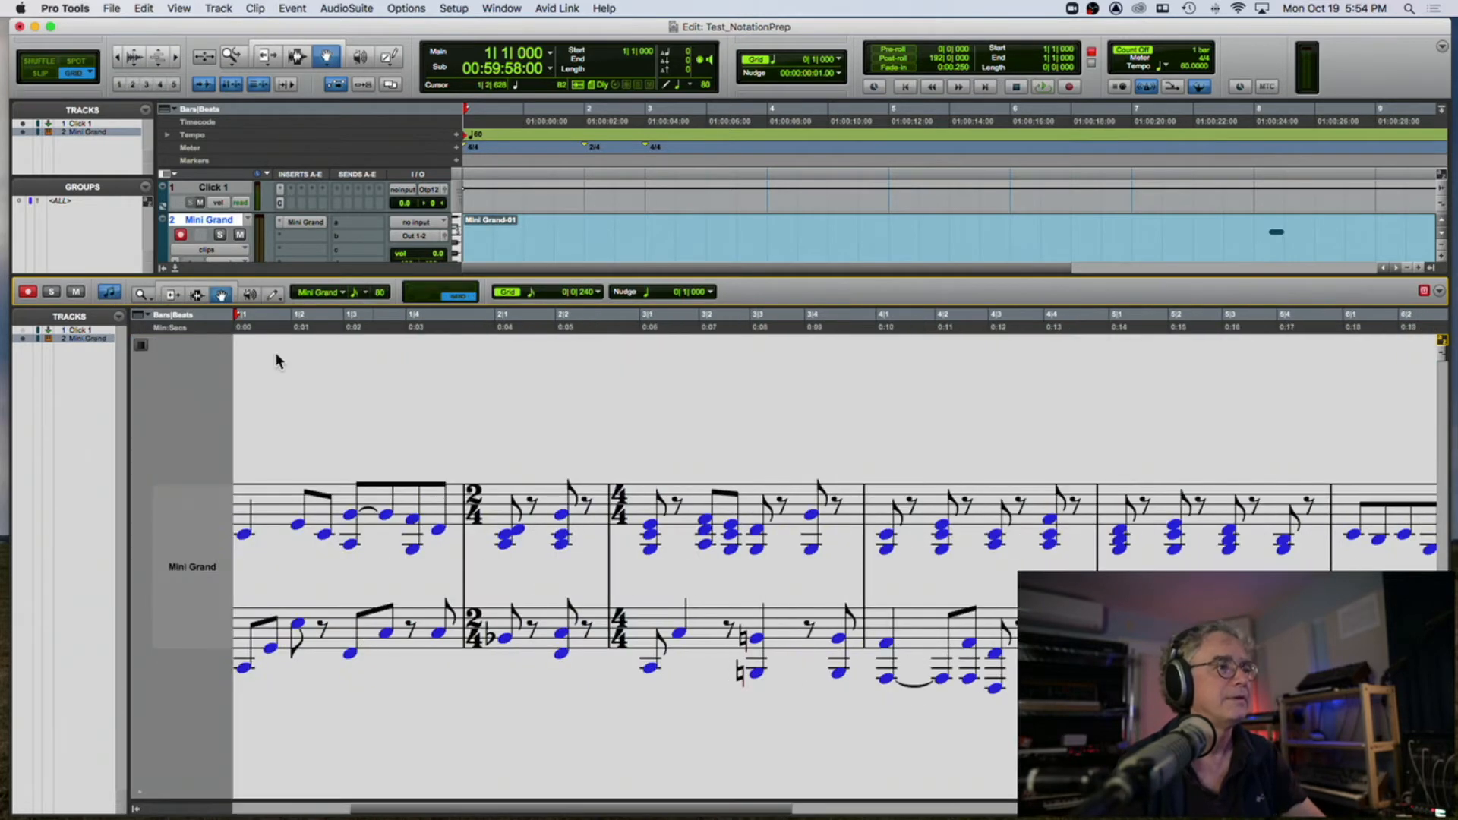
pyautogui.hscroll(-5, 401, 388)
pyautogui.click(479, 421)
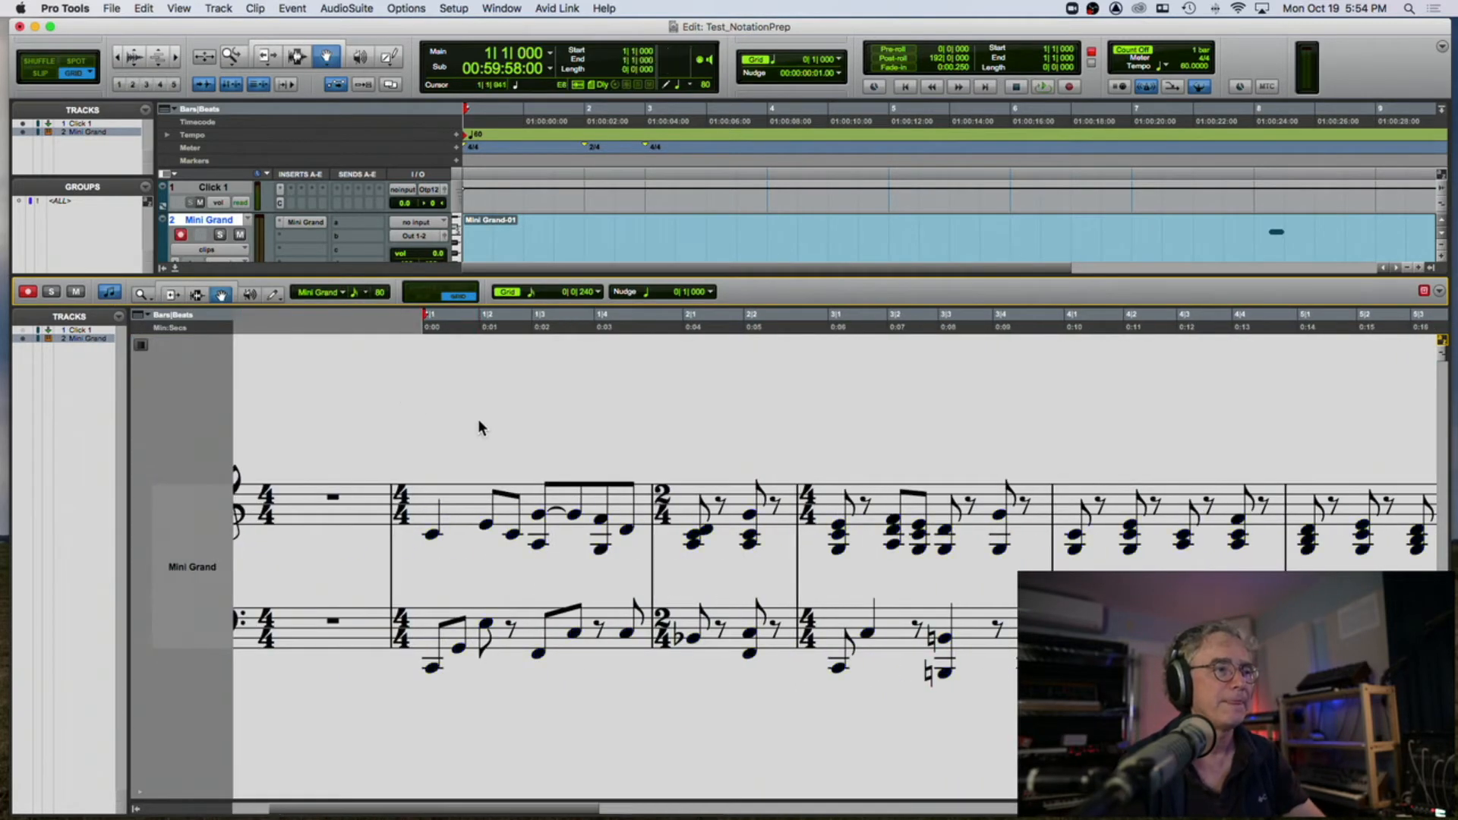
pyautogui.hscroll(5, 455, 414)
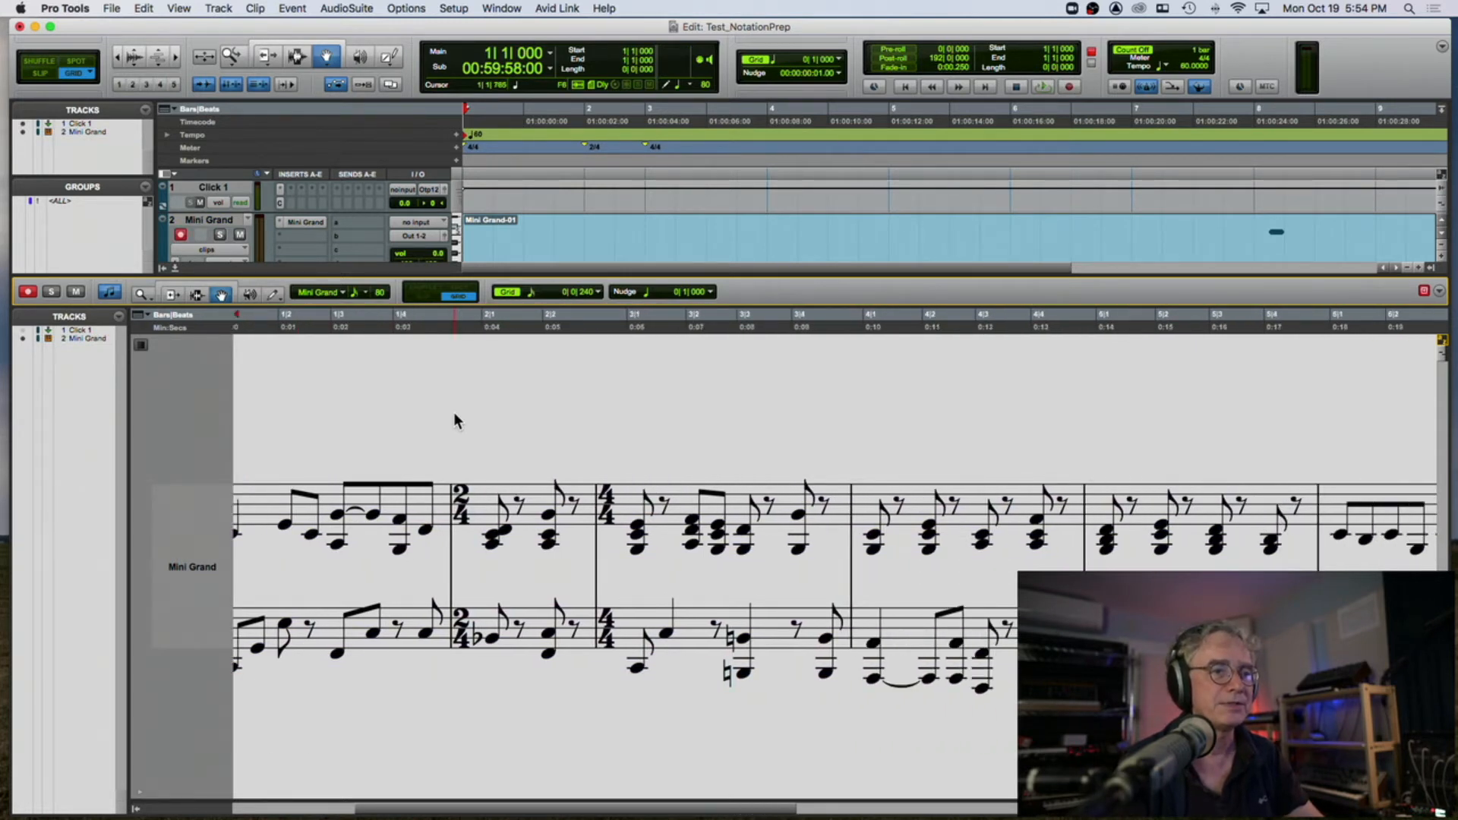
pyautogui.hscroll(1, 454, 416)
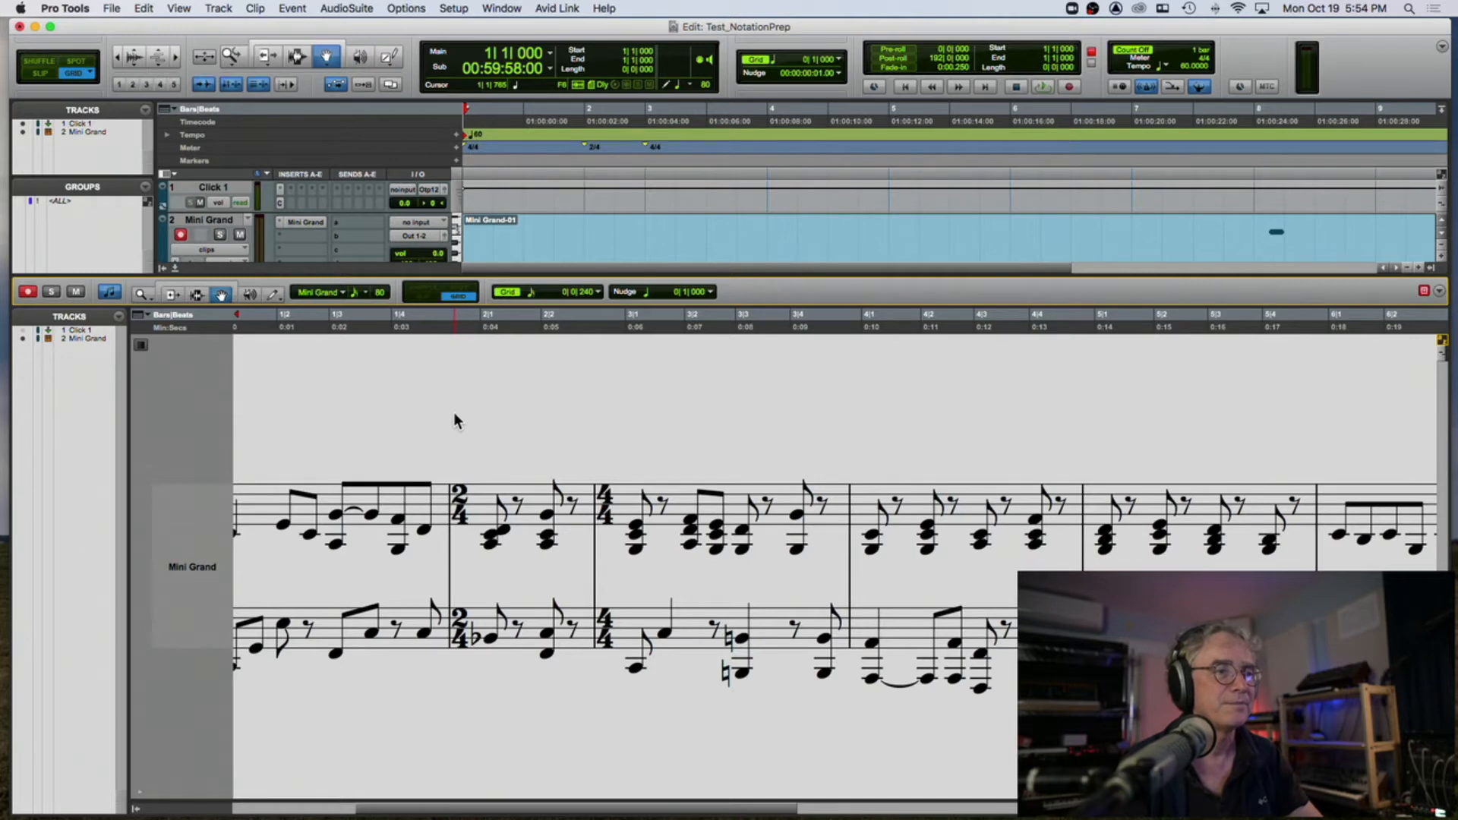
# - Return to the piano roll, select all notes in bar 2 and trim their ends so each lasts a full quarter note
pyautogui.click(109, 292)
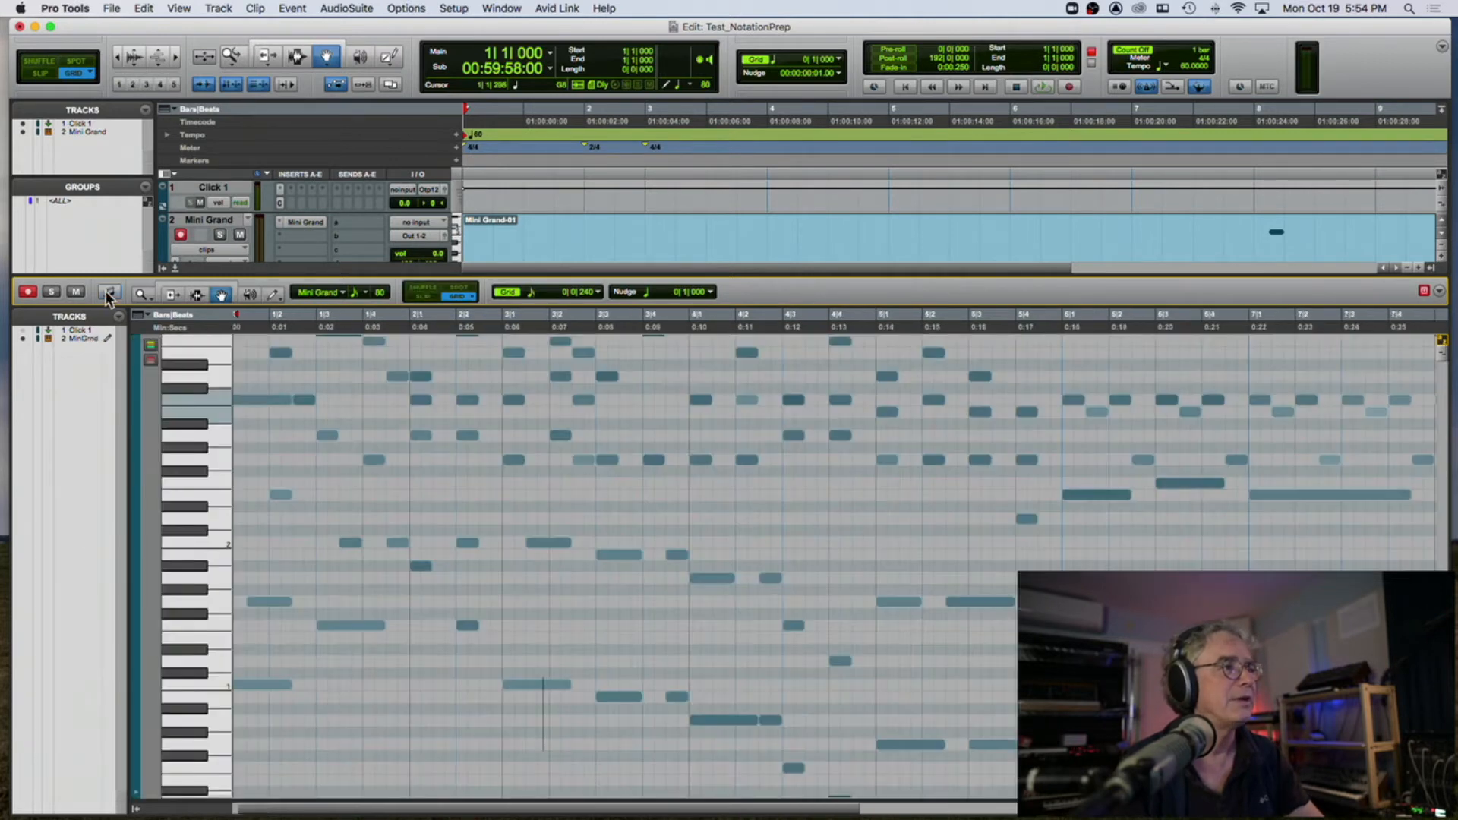
pyautogui.scroll(4, 437, 406)
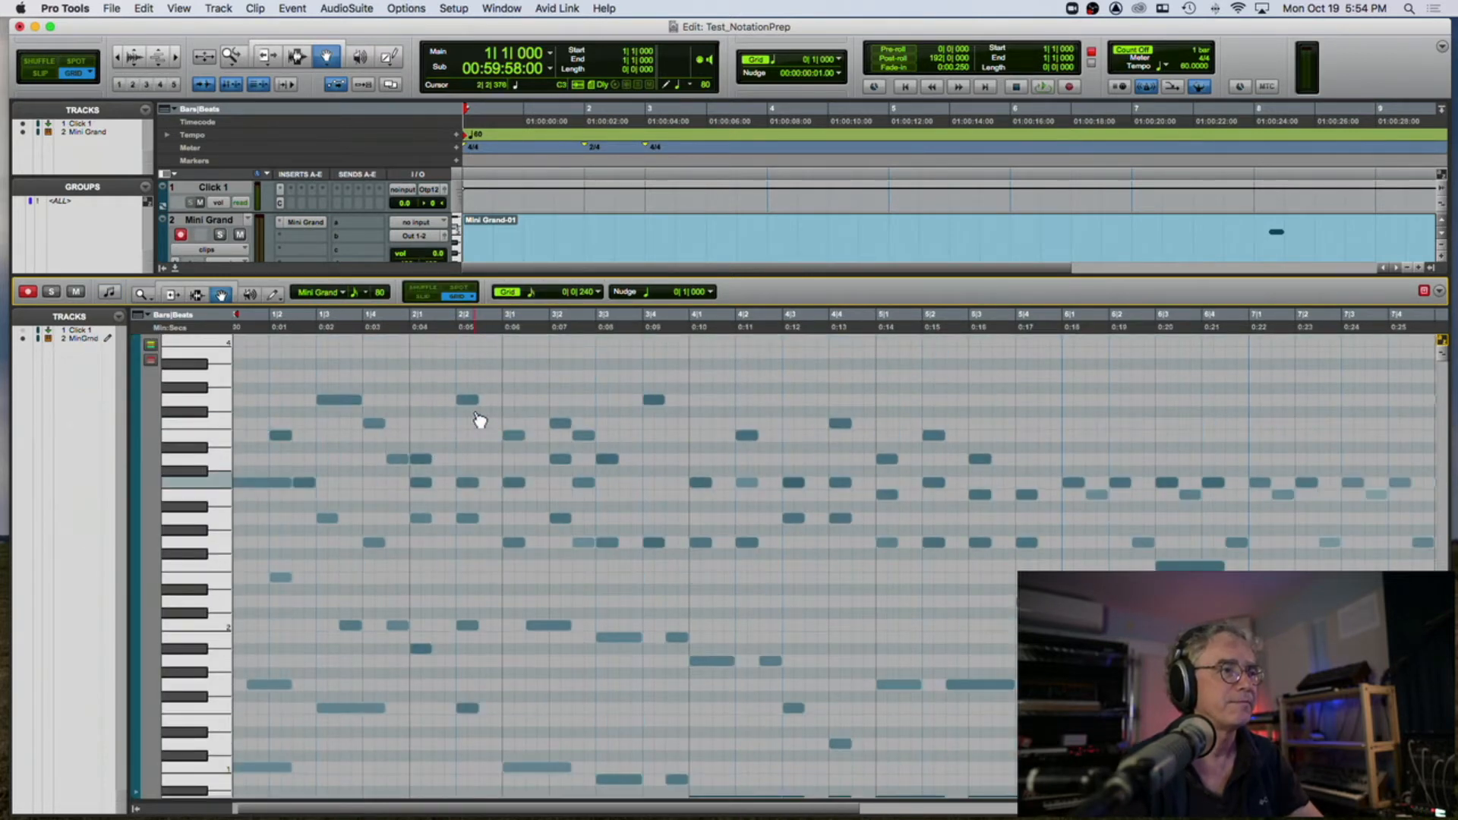
pyautogui.hscroll(-2, 459, 406)
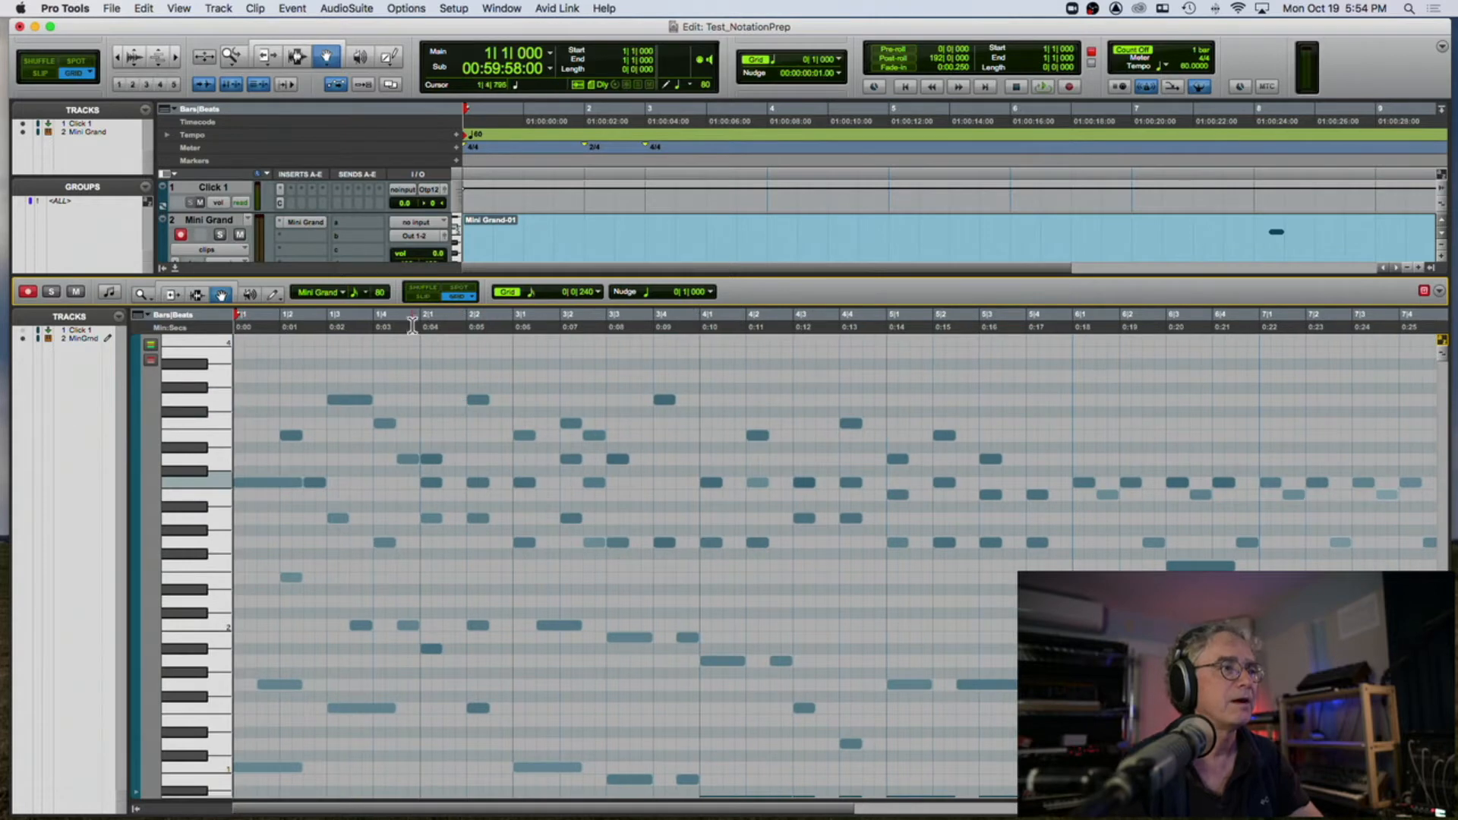
pyautogui.press('t')
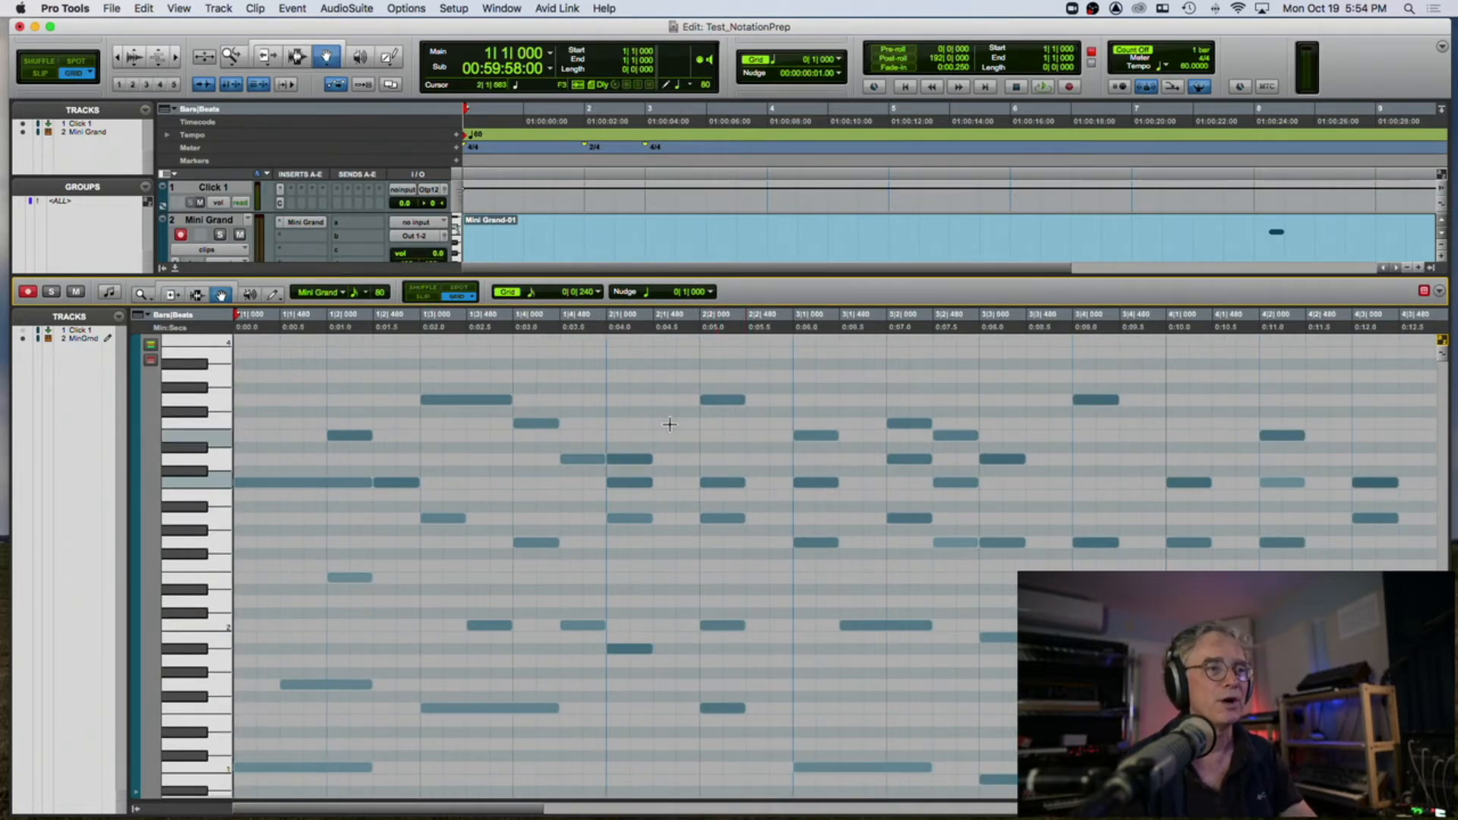
pyautogui.moveTo(616, 355); pyautogui.dragTo(763, 733)
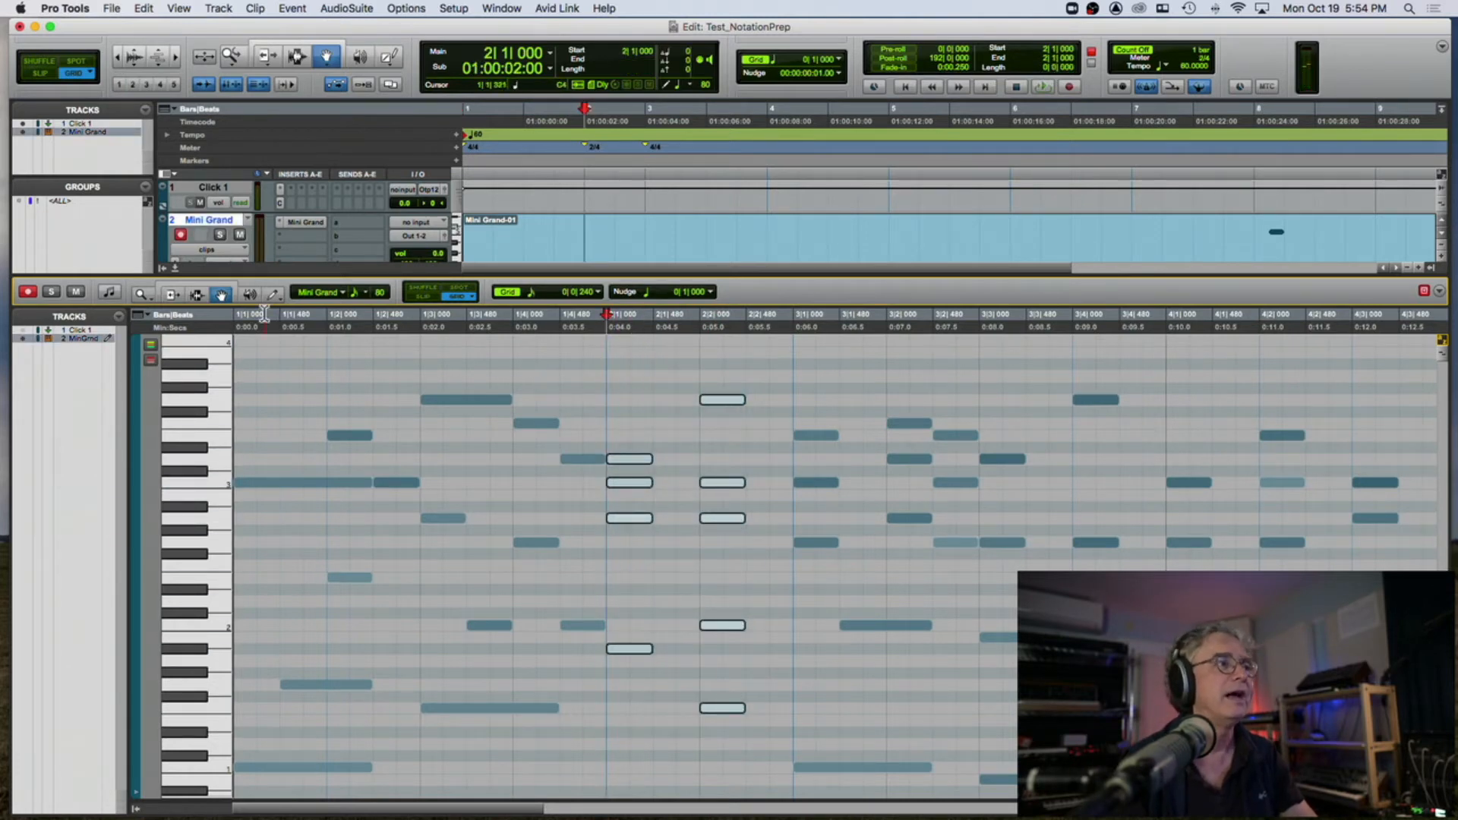
pyautogui.click(172, 294)
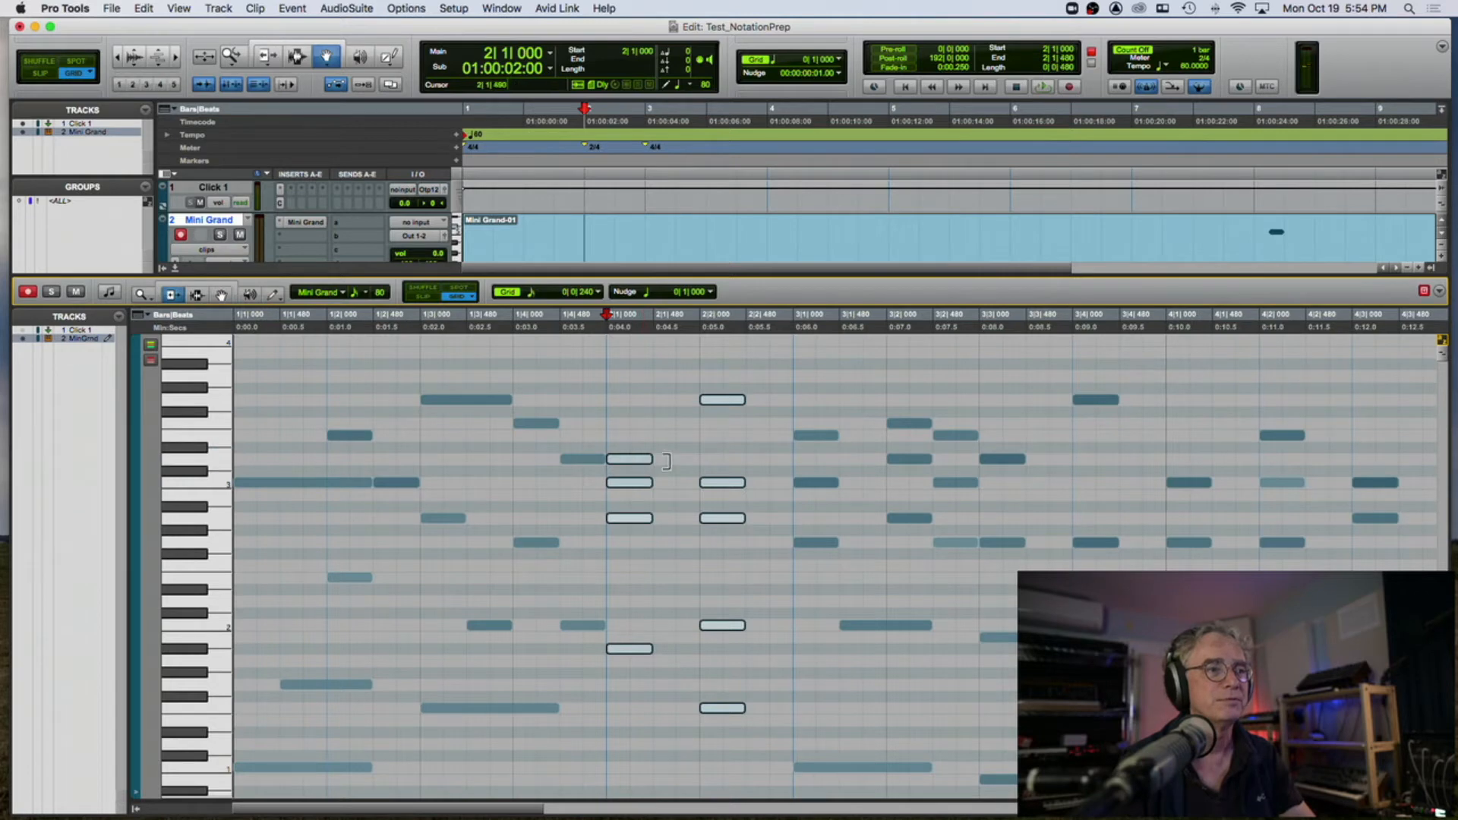
pyautogui.moveTo(651, 460); pyautogui.dragTo(693, 461)
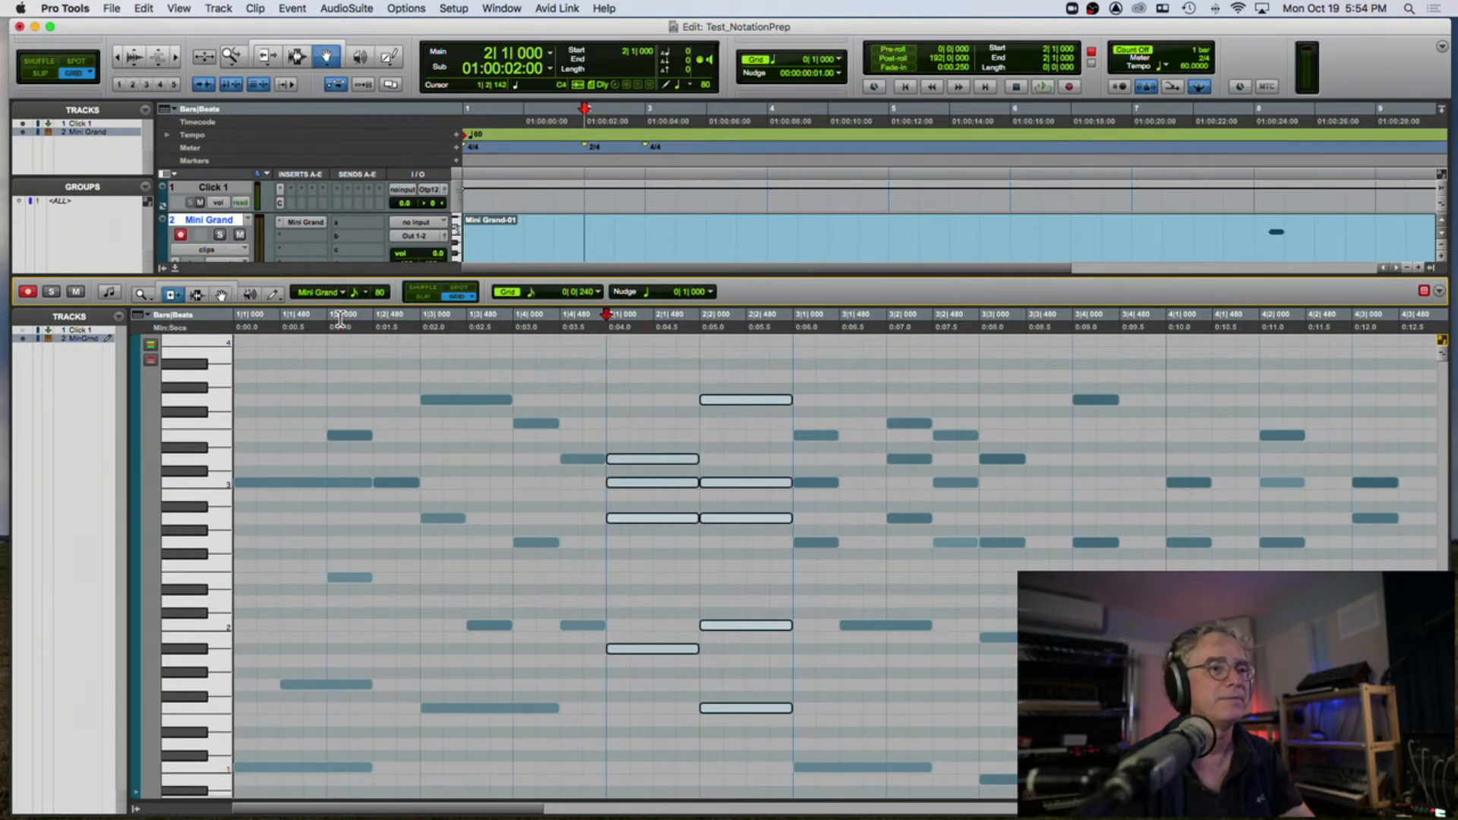
pyautogui.hscroll(1, 371, 325)
pyautogui.hscroll(5, 371, 325)
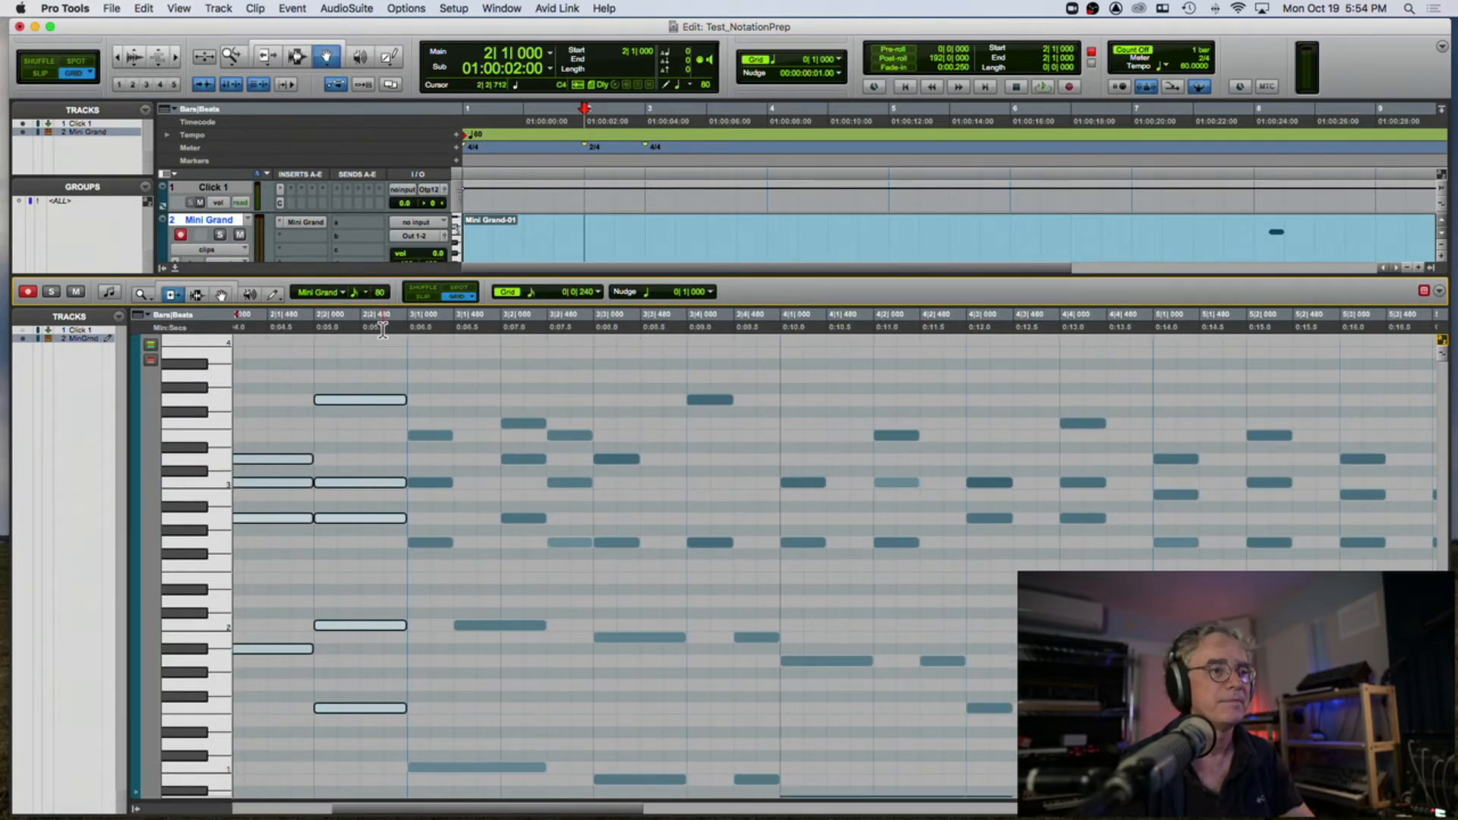
pyautogui.click(220, 296)
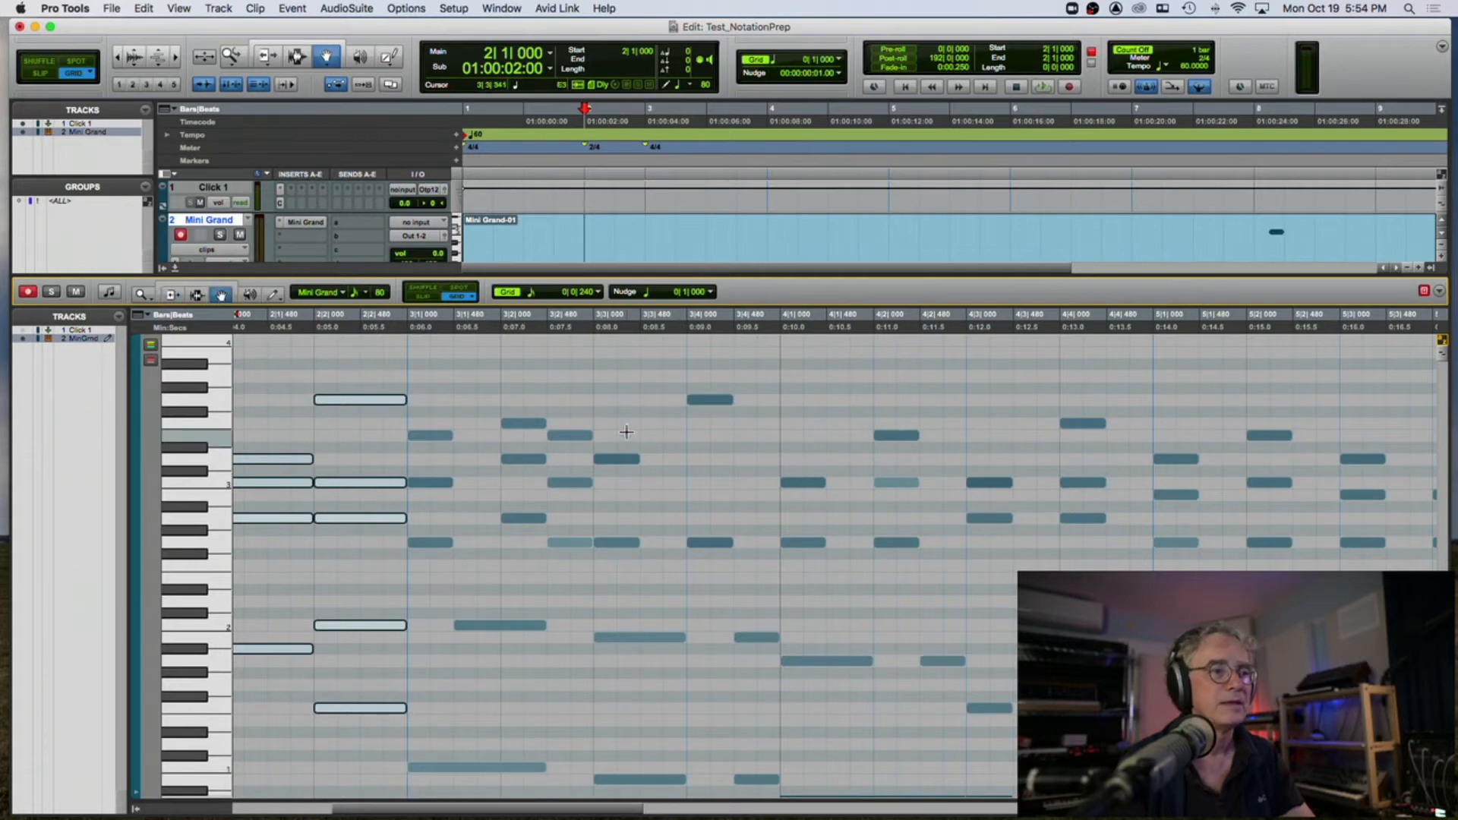
pyautogui.click(627, 459)
pyautogui.keyDown('shift'); pyautogui.click(626, 542); pyautogui.keyUp('shift')
pyautogui.moveTo(717, 368); pyautogui.dragTo(709, 557)
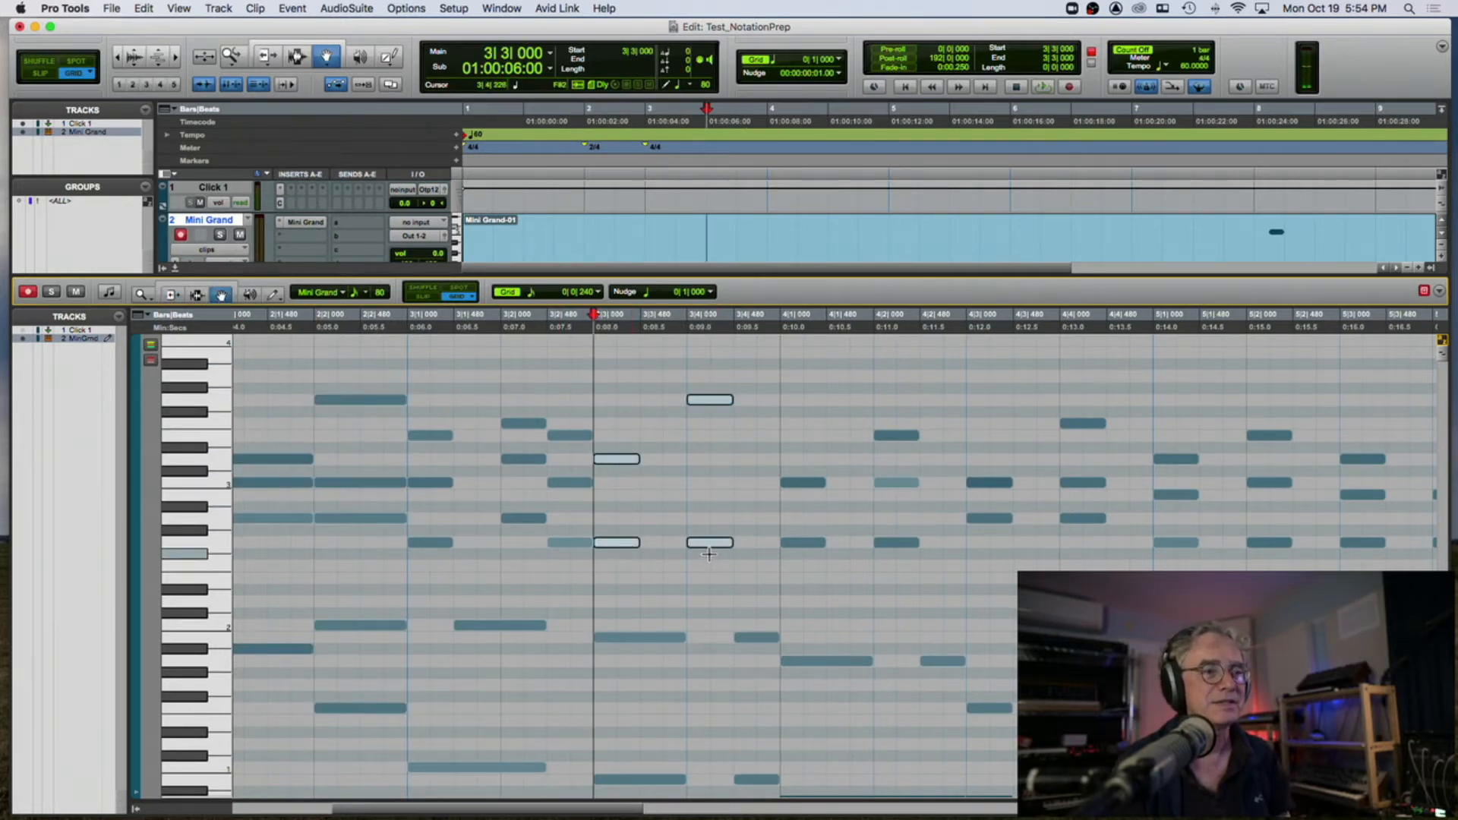
pyautogui.click(802, 387)
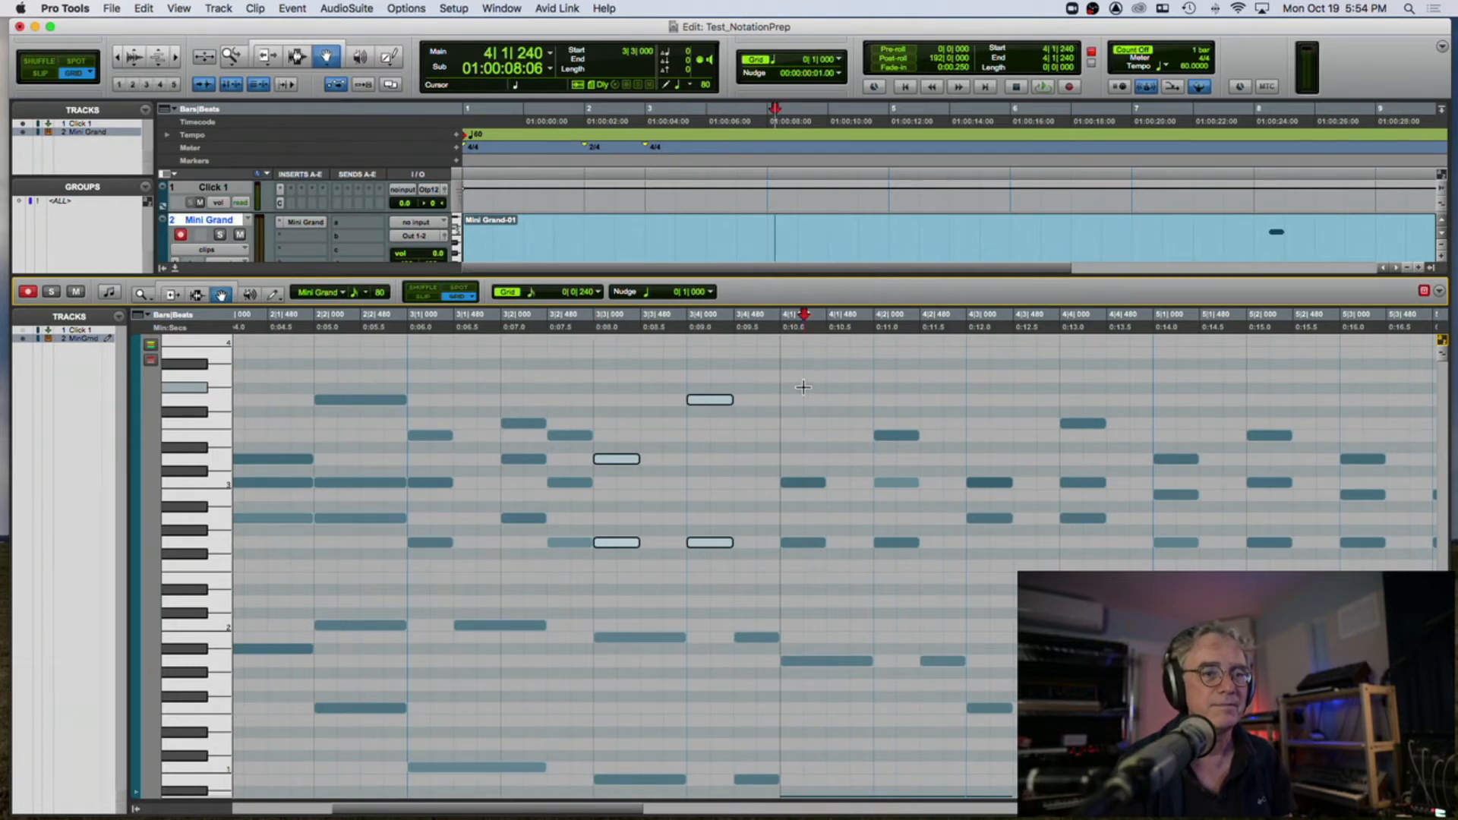
pyautogui.moveTo(802, 388); pyautogui.dragTo(1141, 556)
pyautogui.press('super+bracketleft')
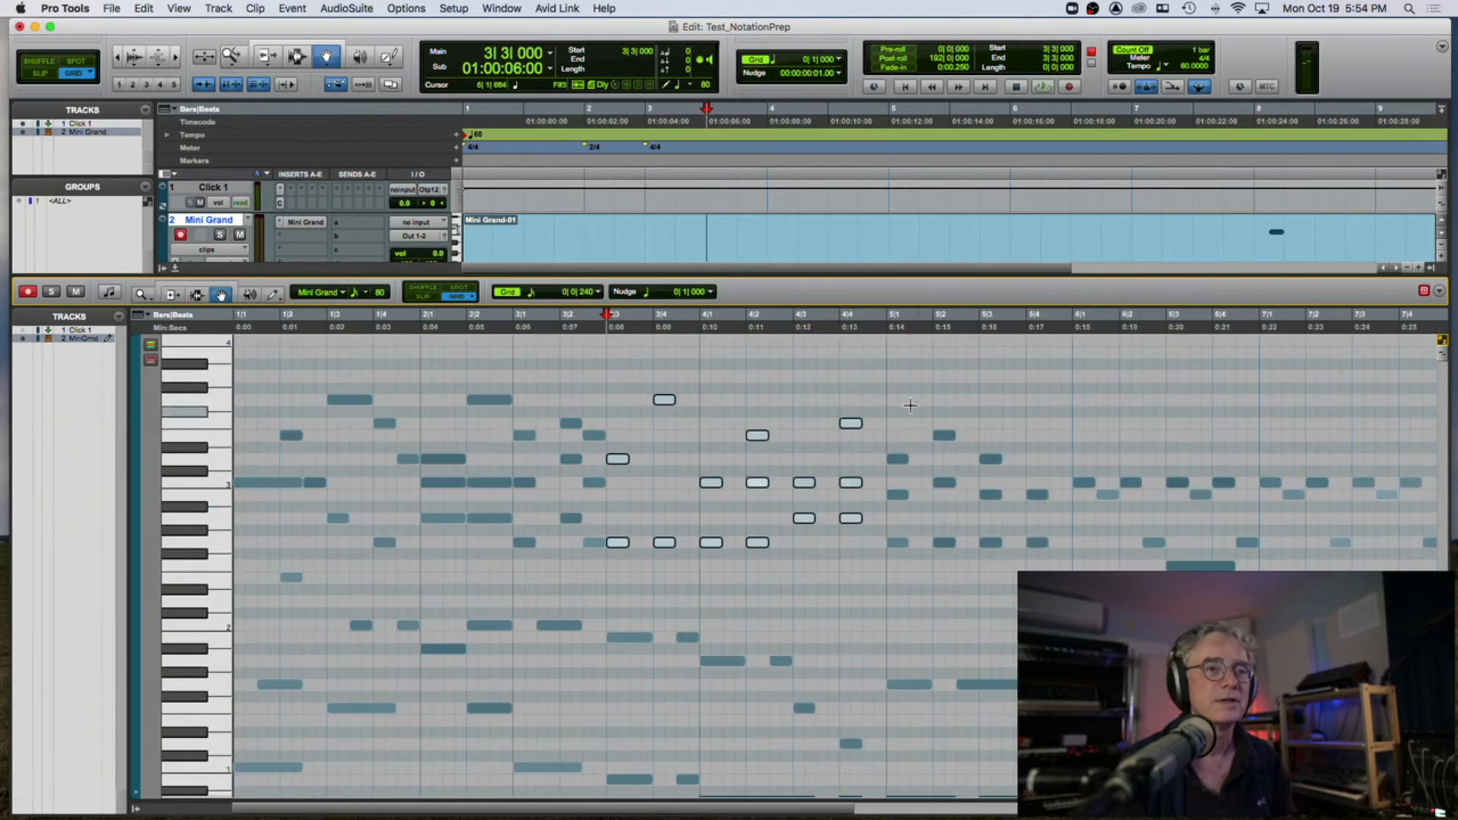
pyautogui.moveTo(888, 401); pyautogui.dragTo(1007, 558)
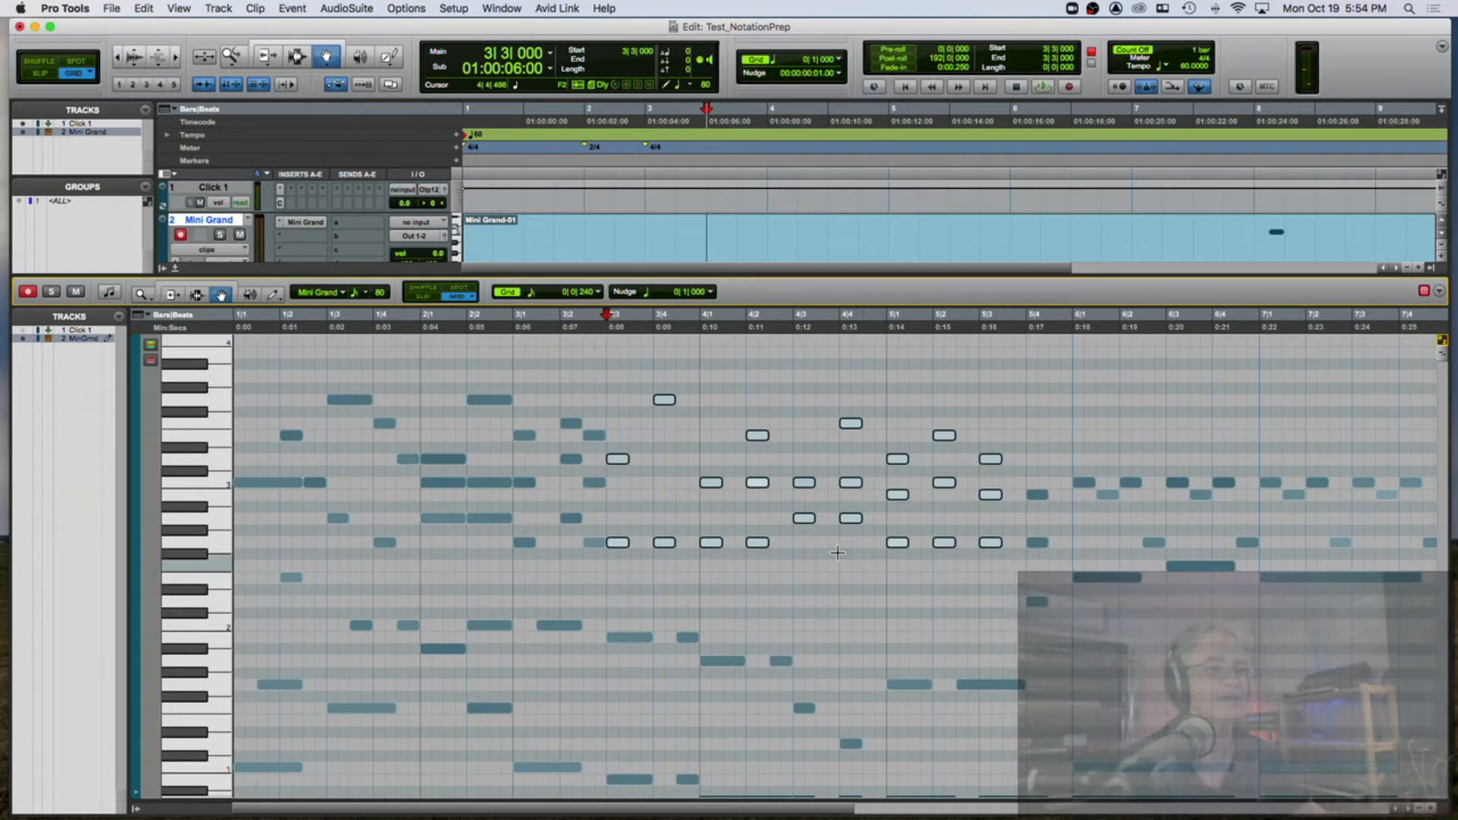
pyautogui.click(604, 328)
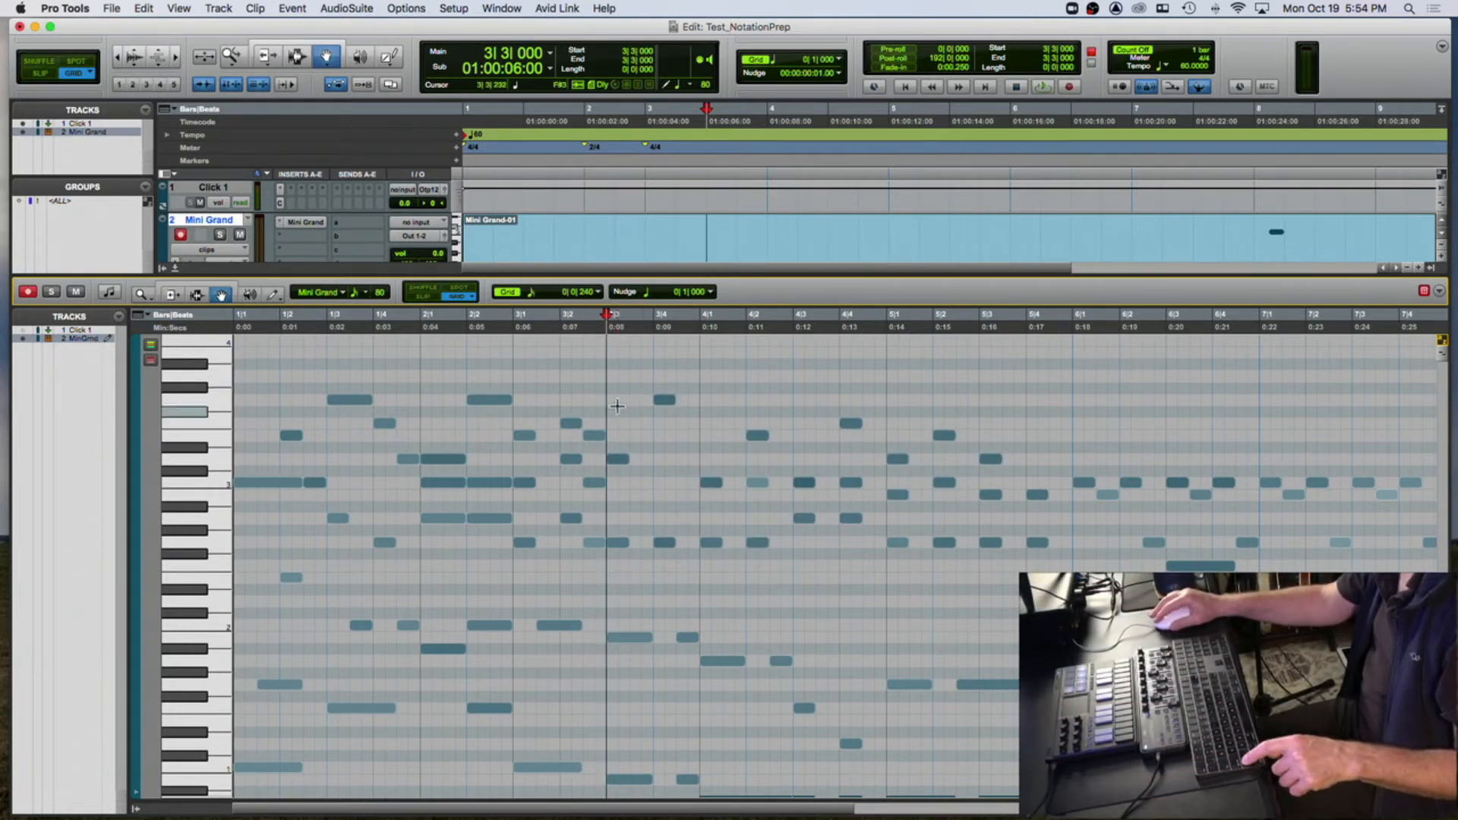
# - Select the upper-register notes from bar 3 beat 3 through bar 5 and set all their durations to 1|000 with Change Duration
pyautogui.moveTo(619, 382); pyautogui.dragTo(1055, 607)
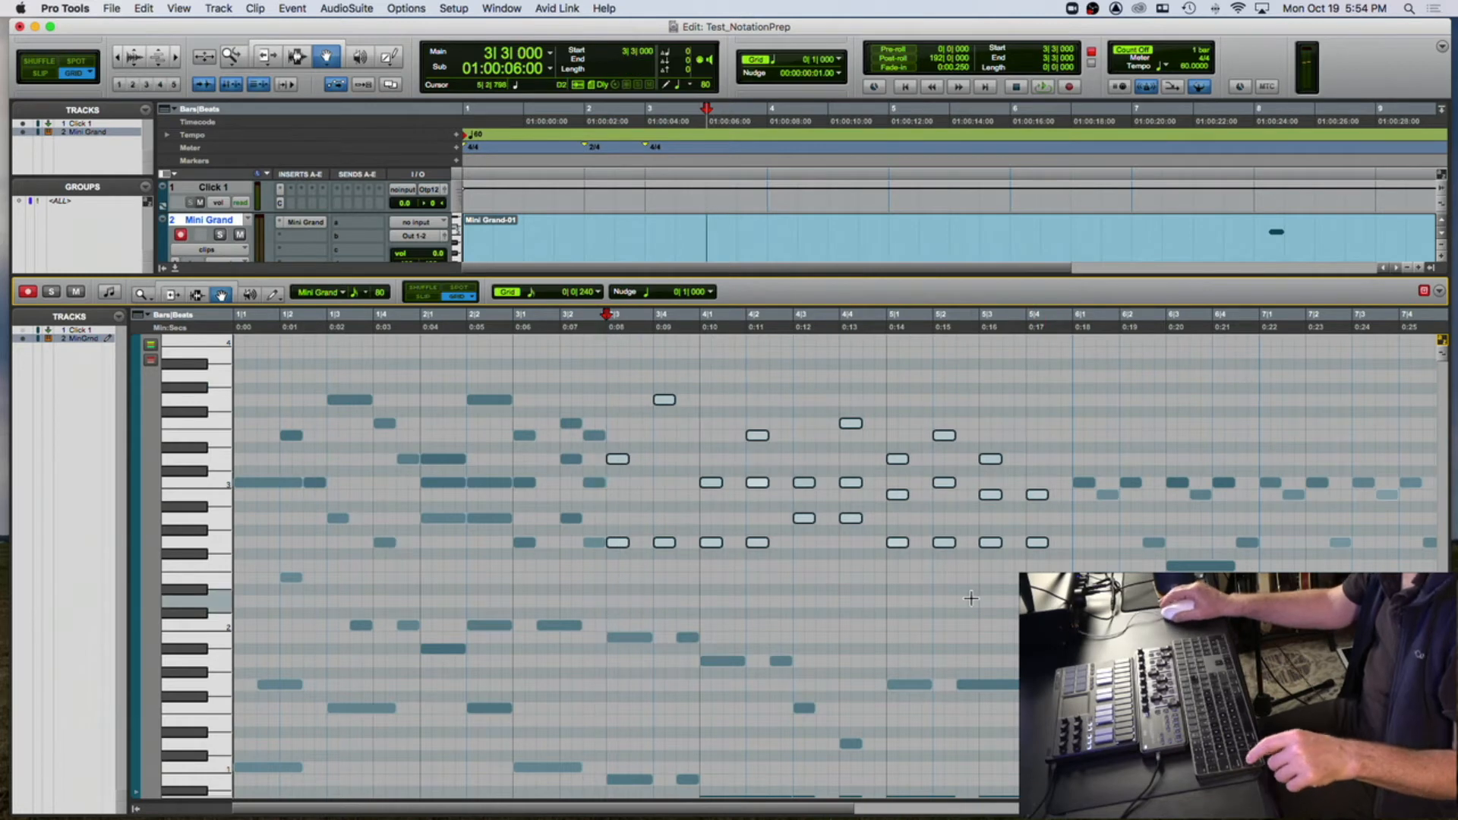
pyautogui.hotkey('alt', '2')
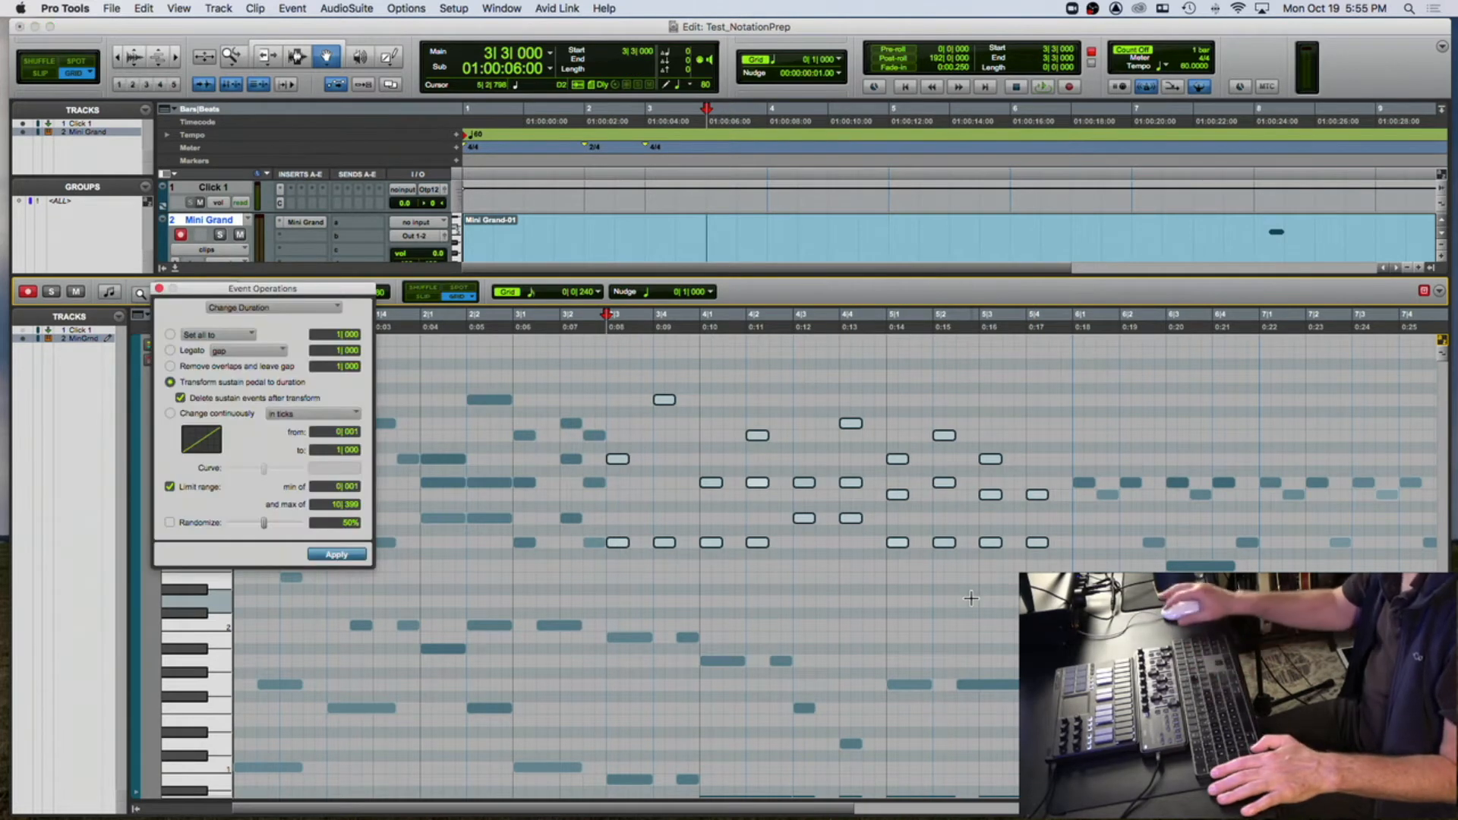
pyautogui.click(172, 333)
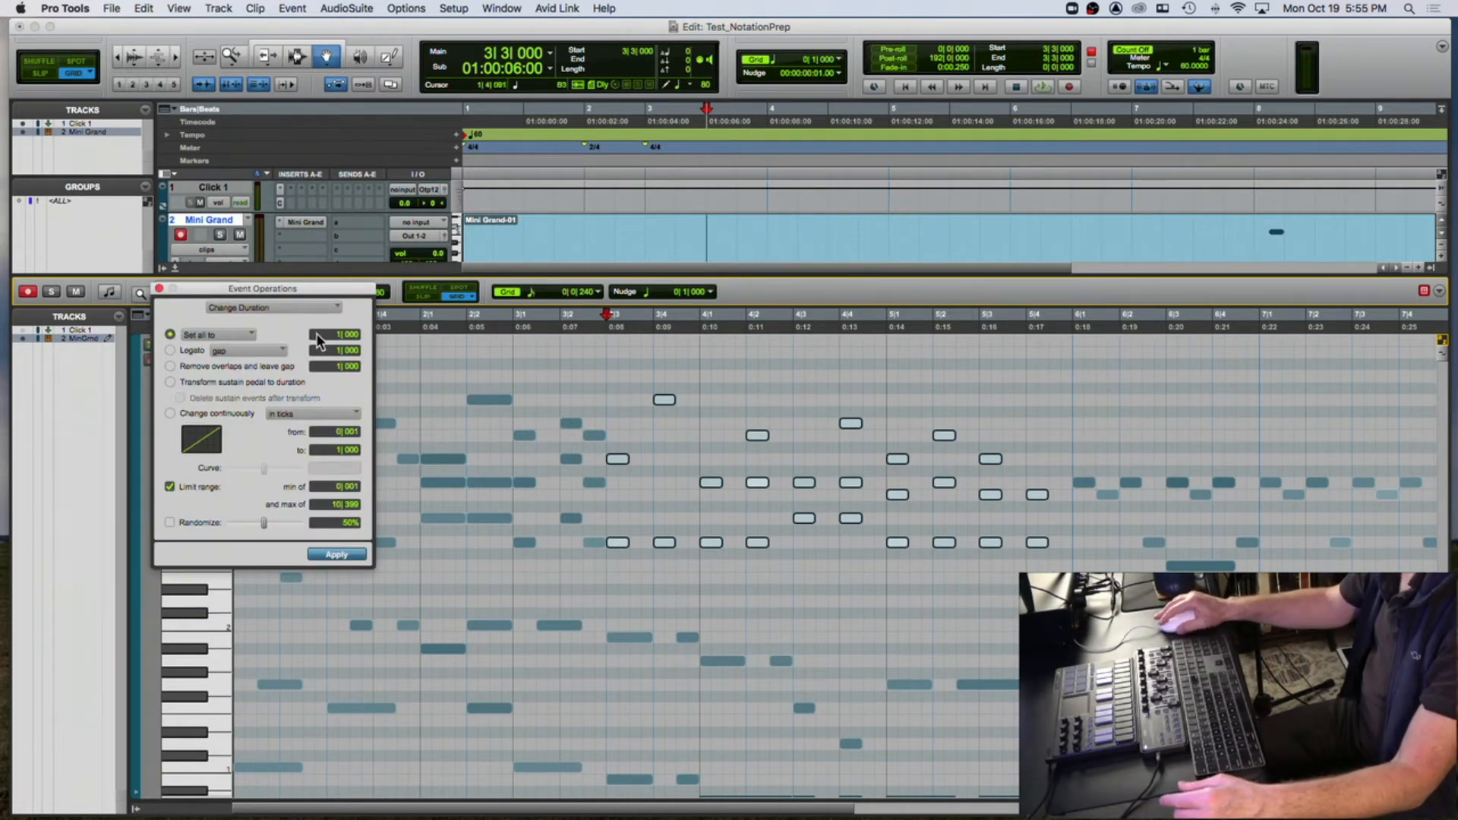
pyautogui.click(354, 556)
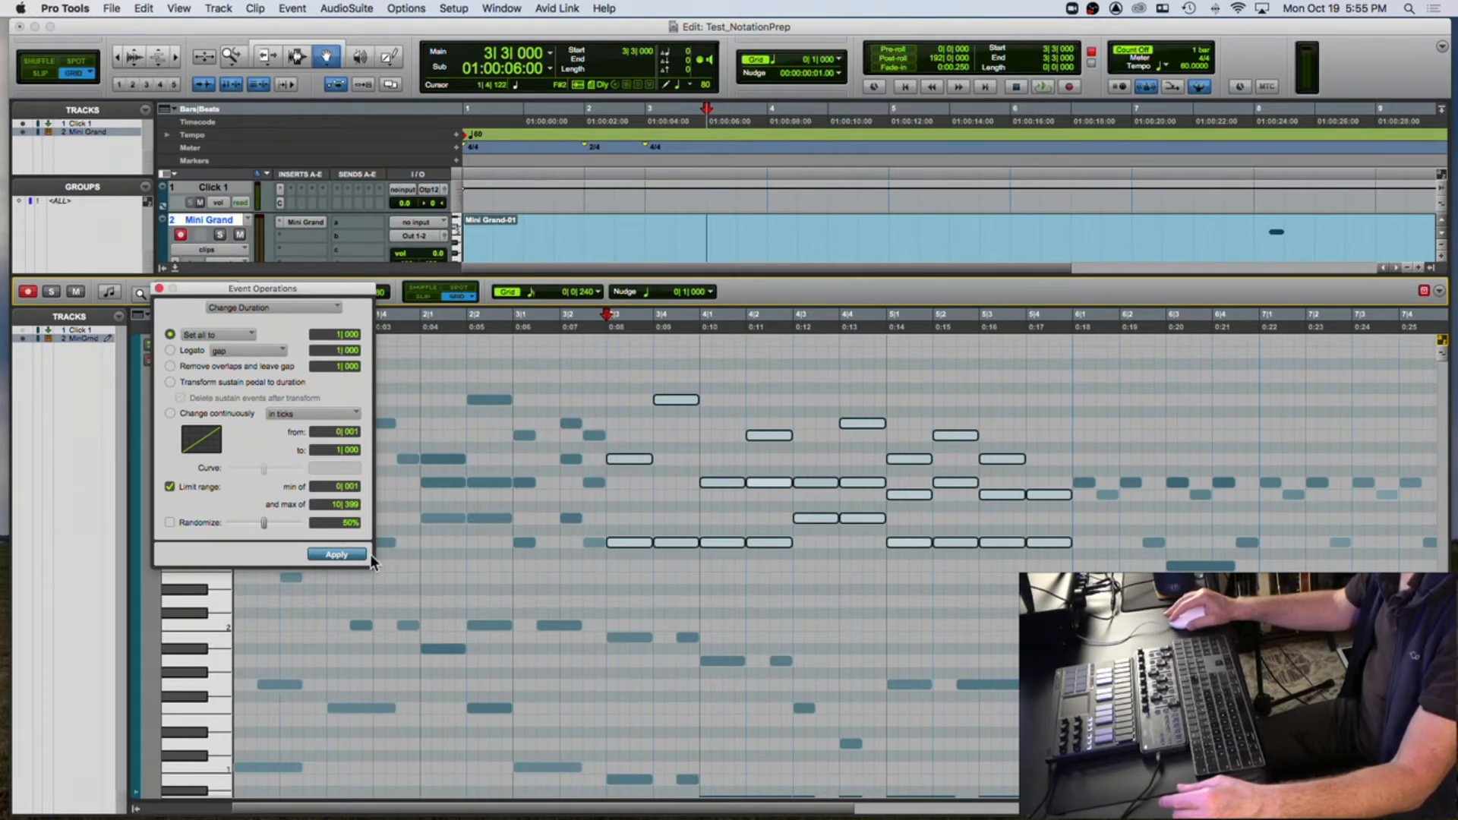
# - Close the duration settings and lengthen the two lowest notes in bar 5 so each lasts a full half note
pyautogui.scroll(-5, 708, 401)
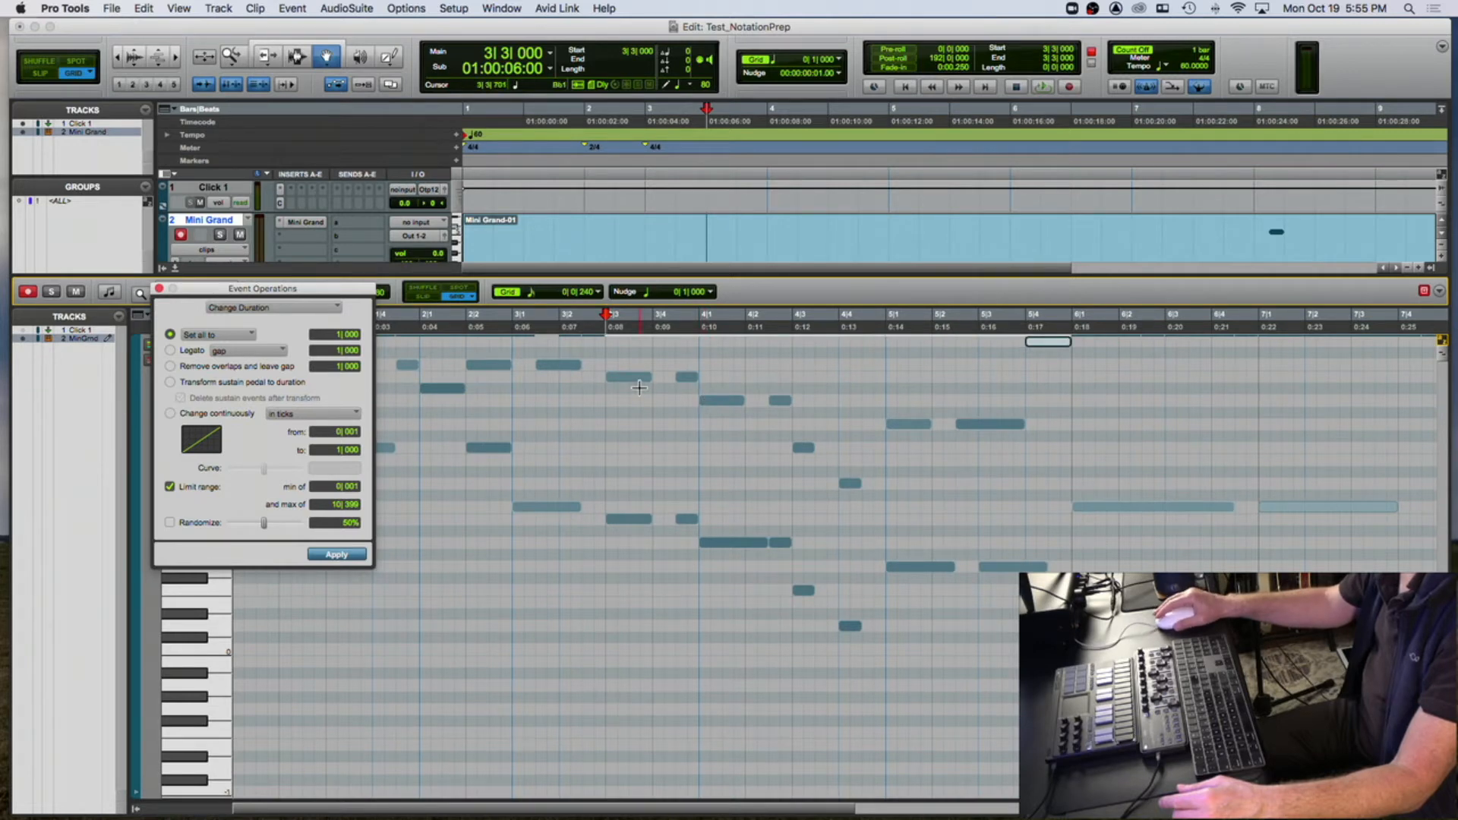
pyautogui.click(159, 288)
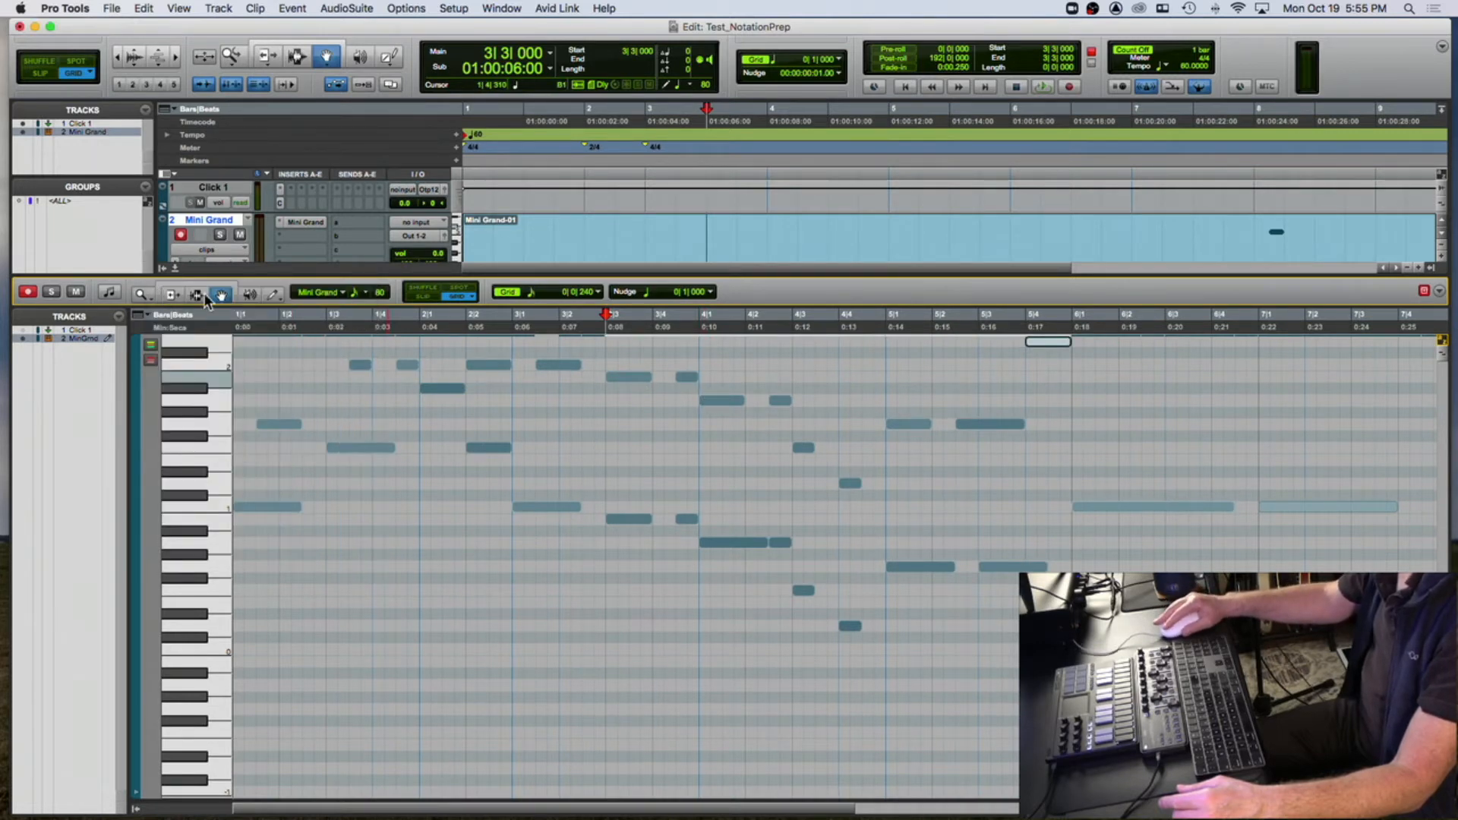
pyautogui.click(177, 293)
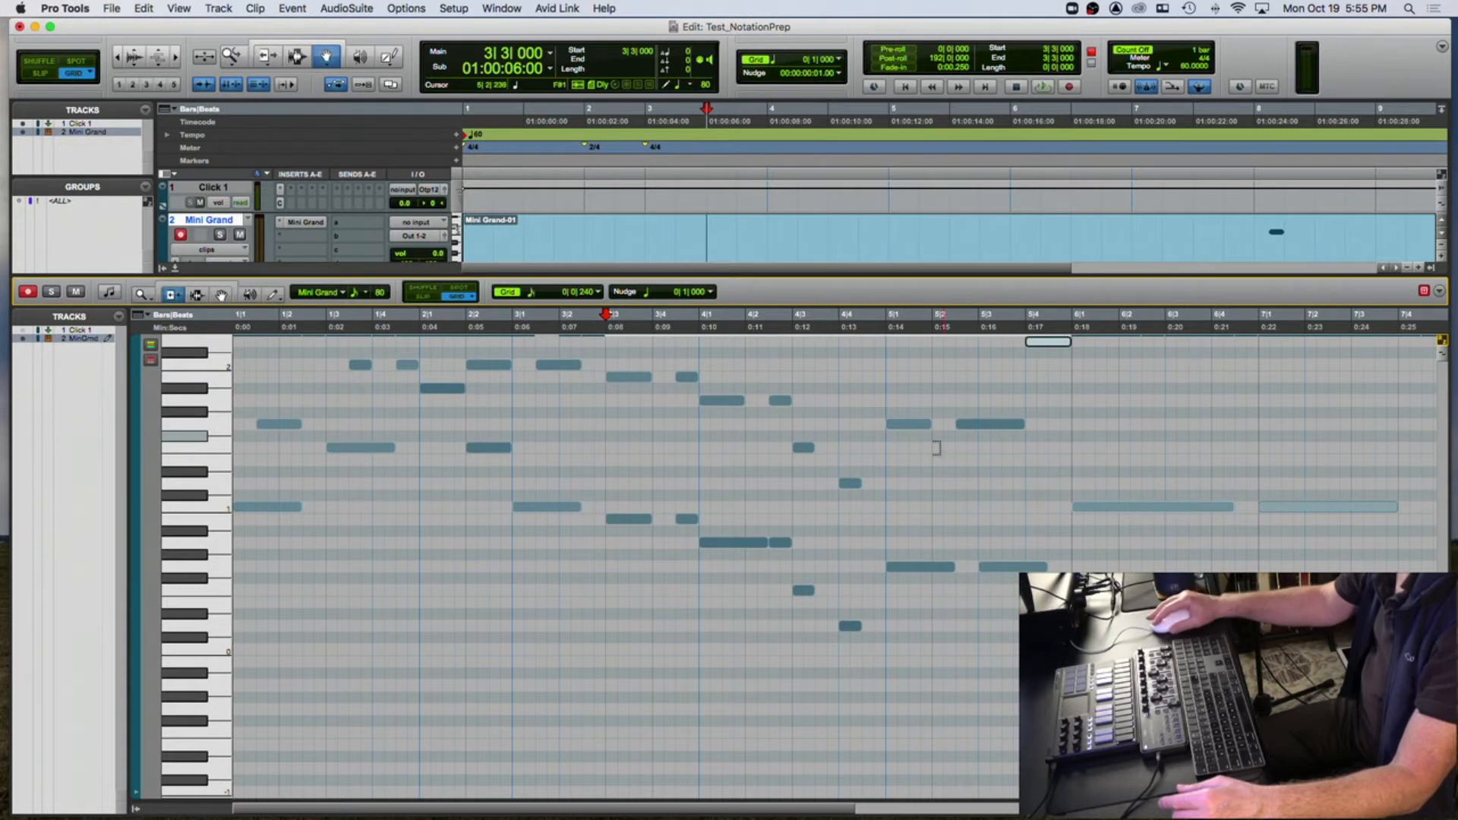
pyautogui.moveTo(954, 567); pyautogui.dragTo(1069, 566)
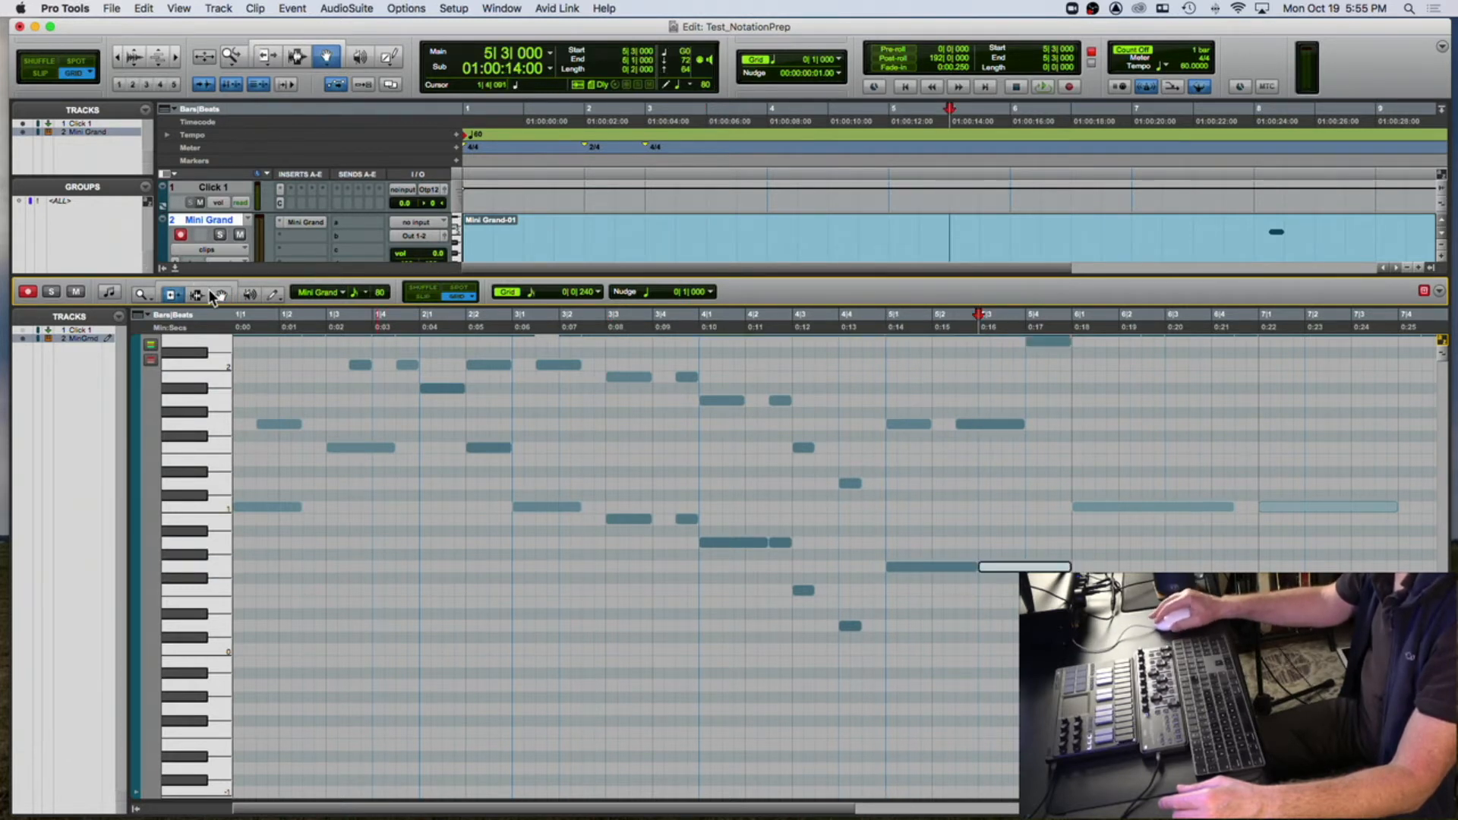
# - Select the four bass notes on beats 3 and 4 of bar 4 and set their durations to 1|000 with Change Duration
pyautogui.moveTo(804, 408); pyautogui.dragTo(872, 638)
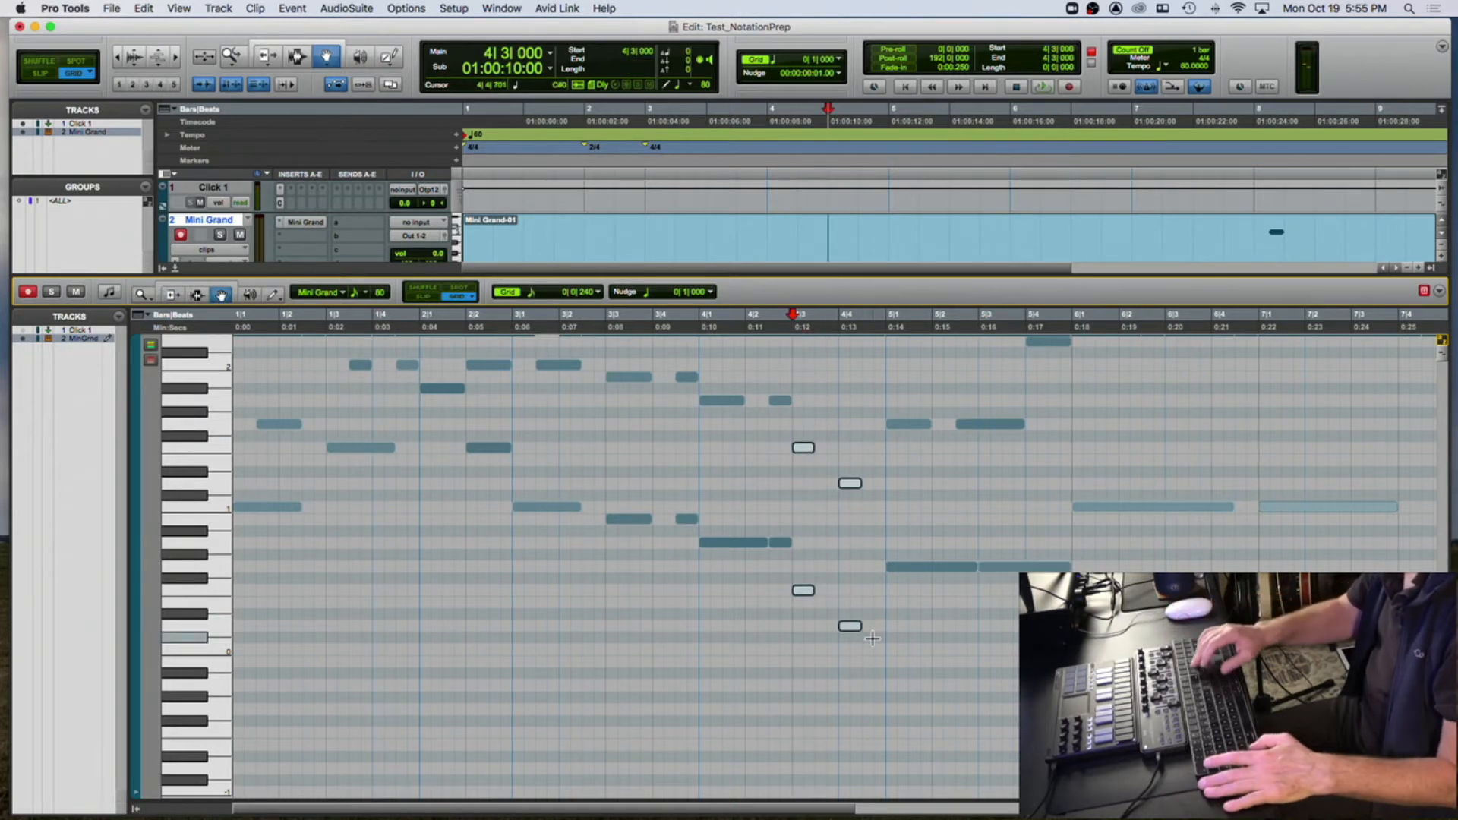
pyautogui.hotkey('alt', '2')
pyautogui.press('Return')
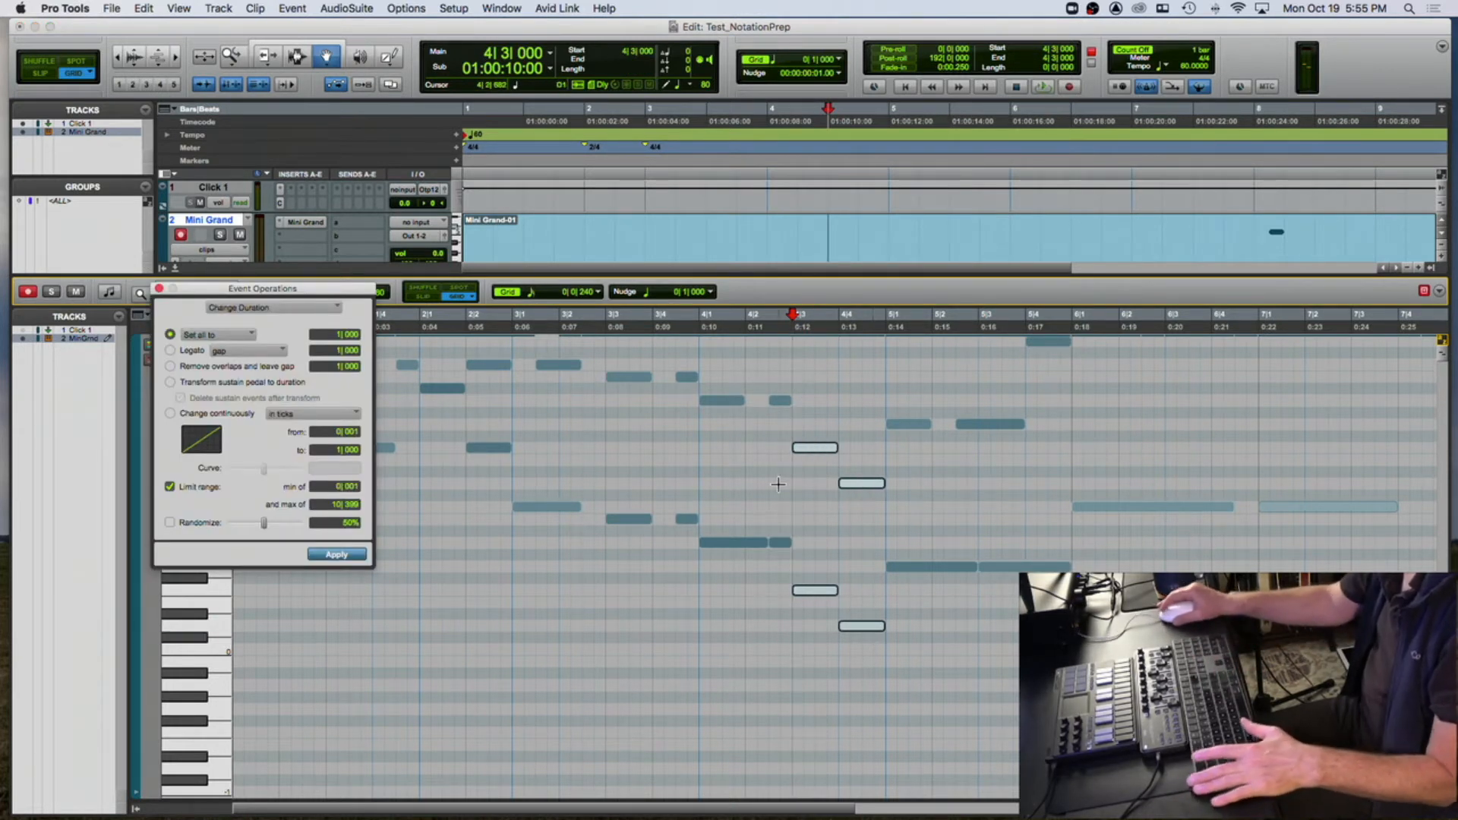
pyautogui.hscroll(6, 778, 484)
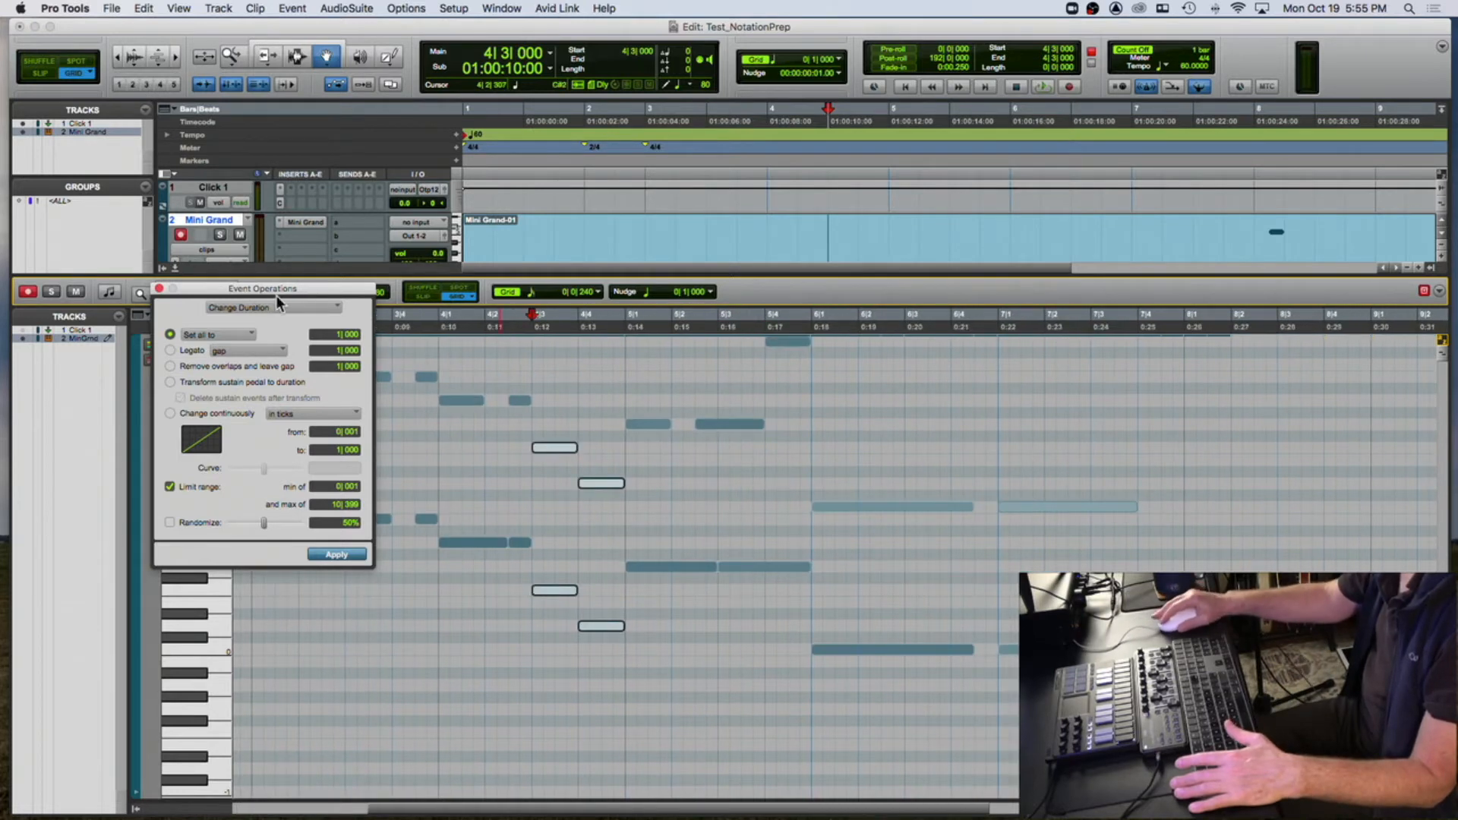
pyautogui.click(159, 289)
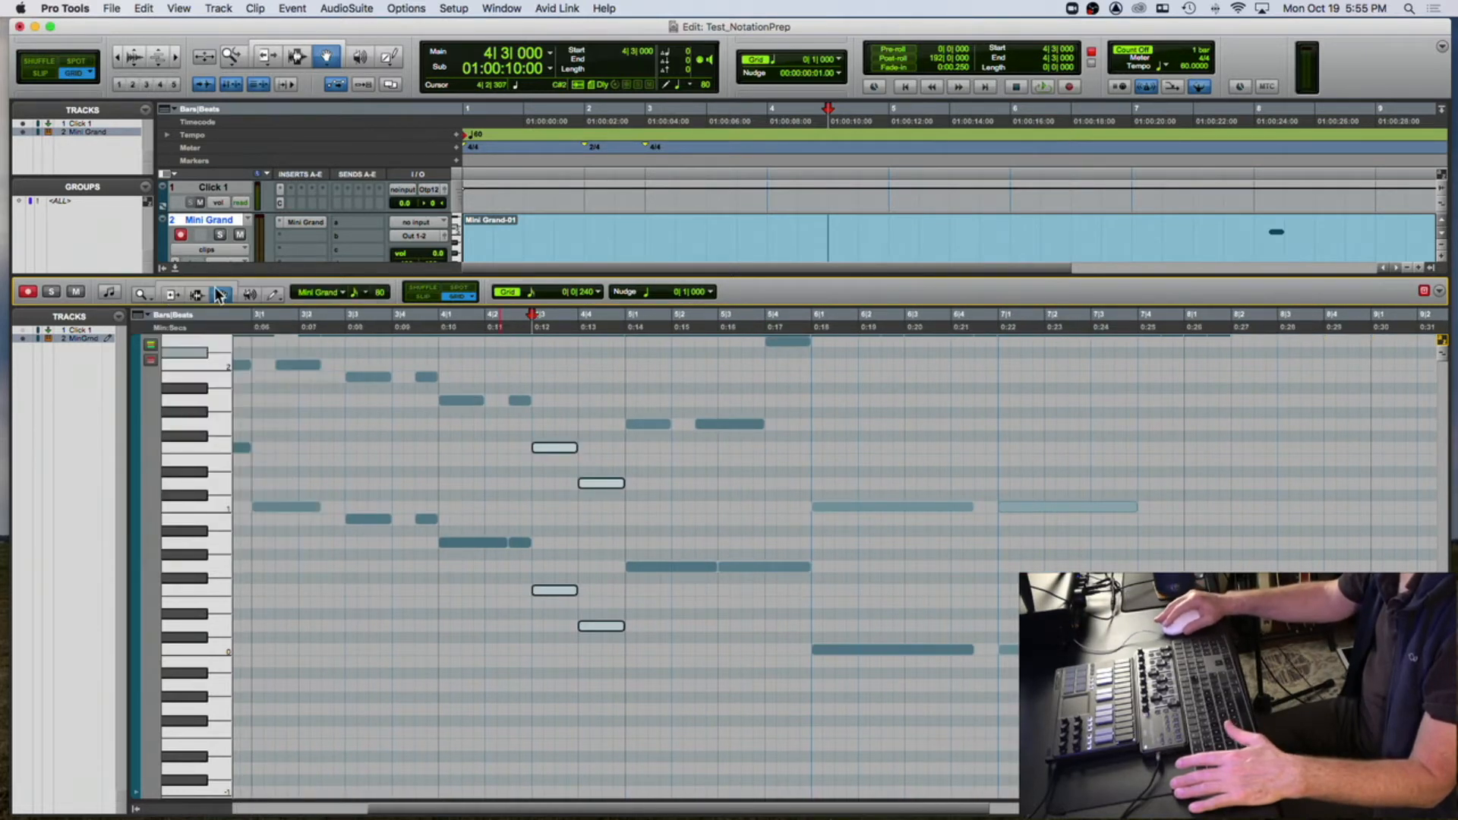
# - Extend G1 at bar 5 to a dotted quarter, E2 and F2 in bar 6 to half notes, and E2 in bar 7 to a whole note
pyautogui.click(188, 295)
pyautogui.click(664, 425)
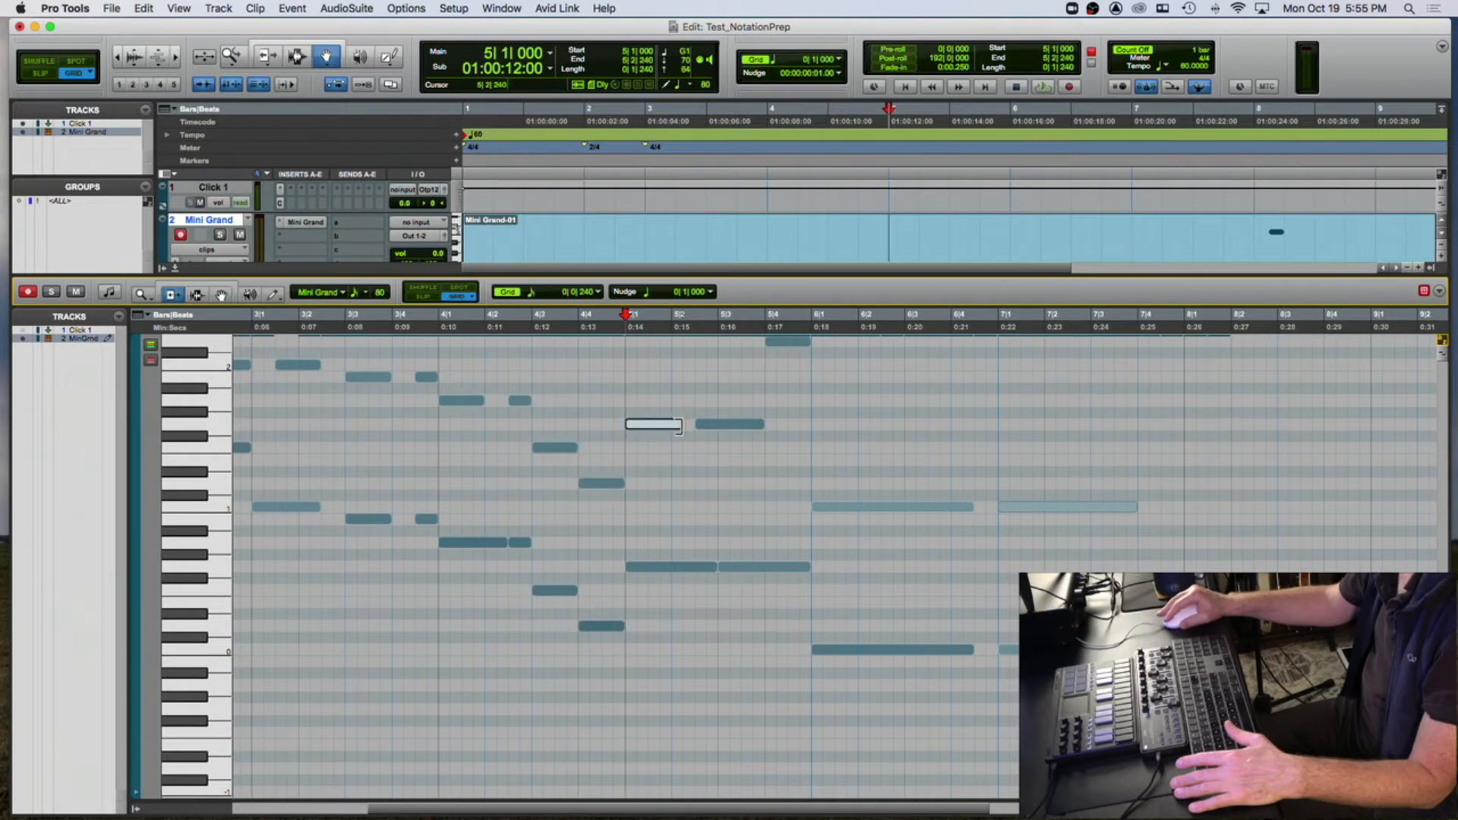
pyautogui.scroll(5, 847, 408)
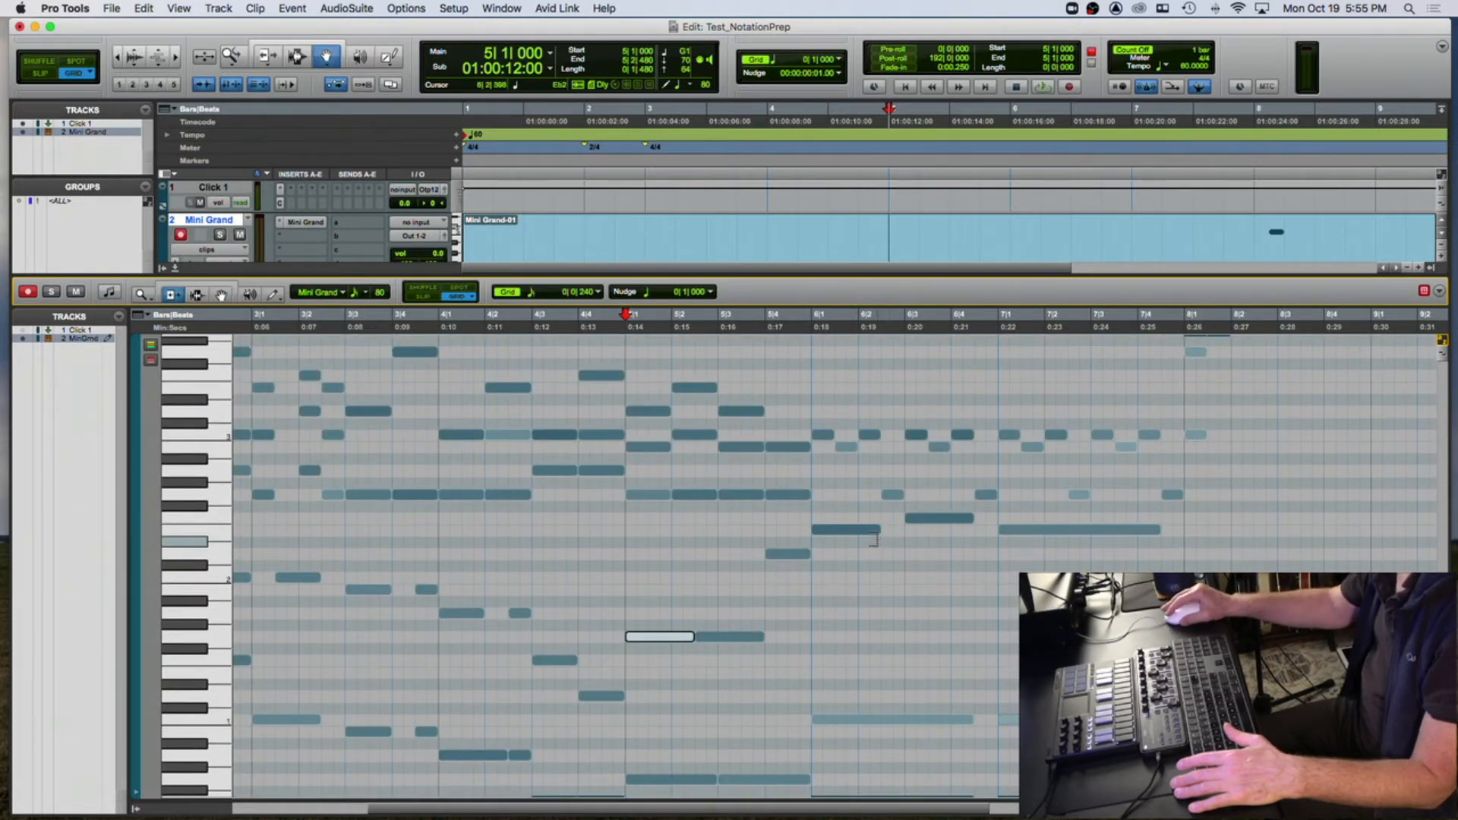
pyautogui.moveTo(881, 531); pyautogui.dragTo(892, 532)
pyautogui.click(977, 518)
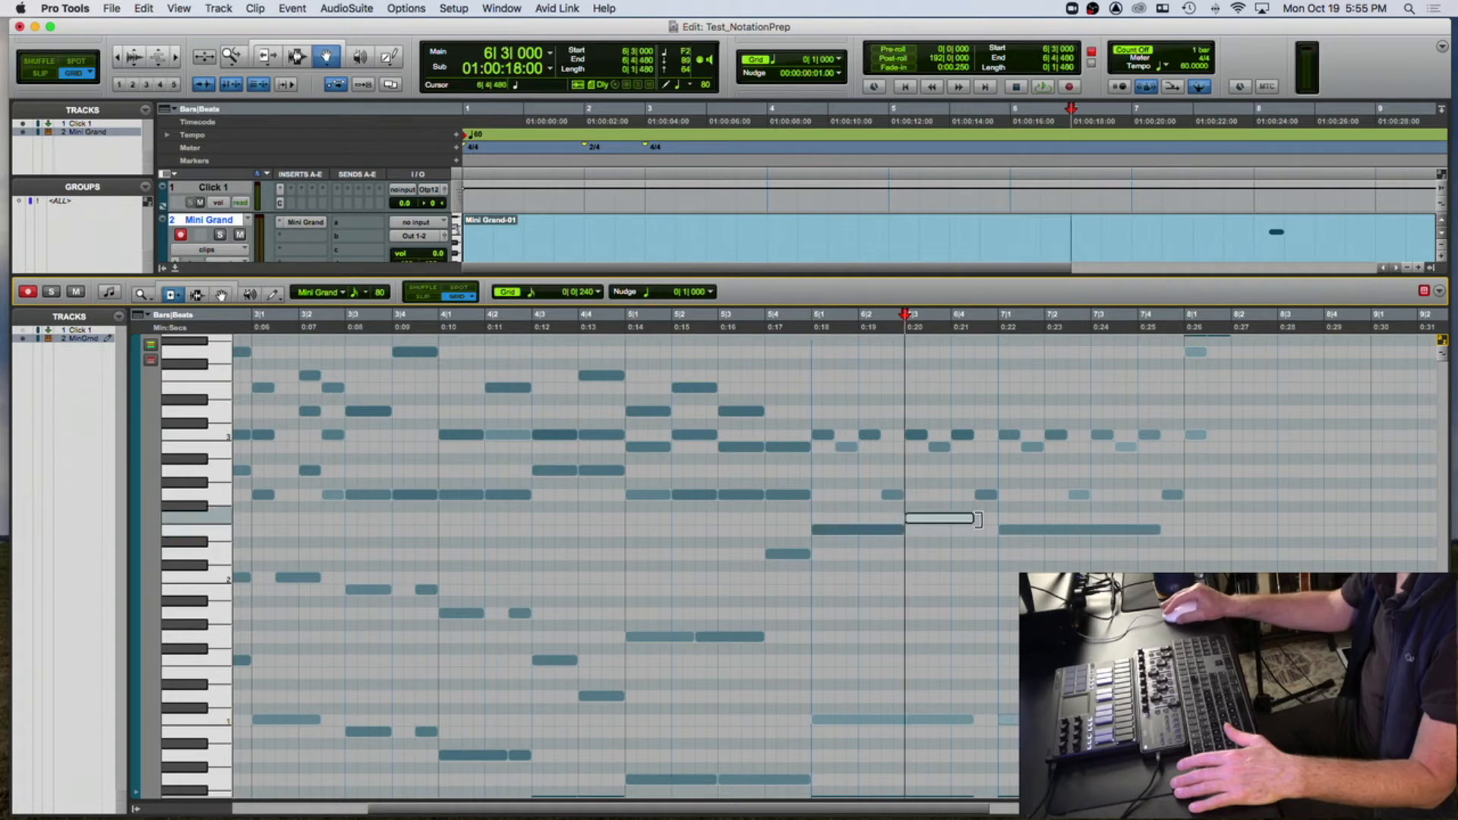
pyautogui.moveTo(1164, 530); pyautogui.dragTo(1174, 532)
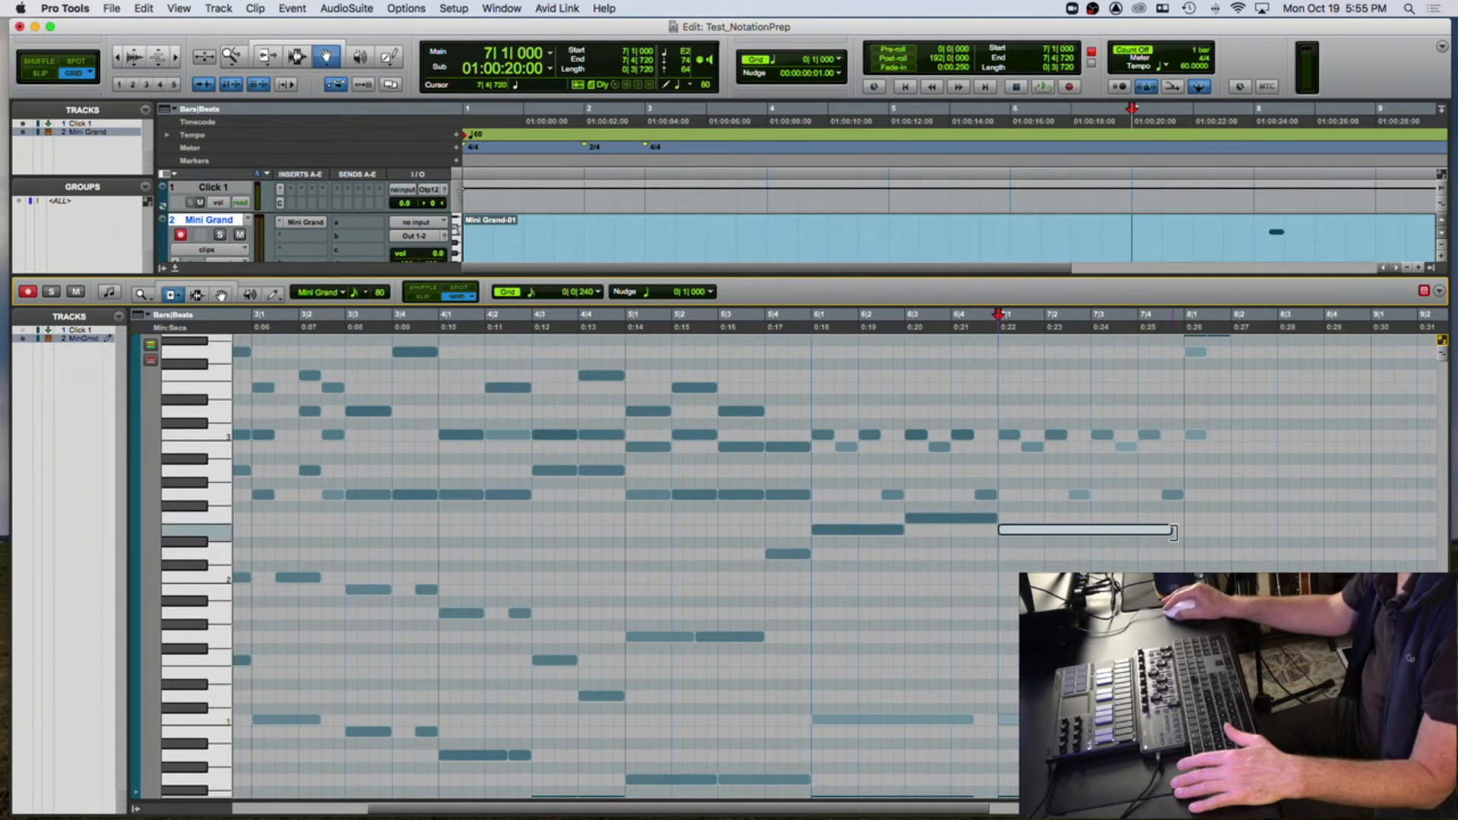
# - Extend the low C1 and C0 notes in bars 6 and 7 so each fills its whole bar
pyautogui.scroll(-10, 950, 532)
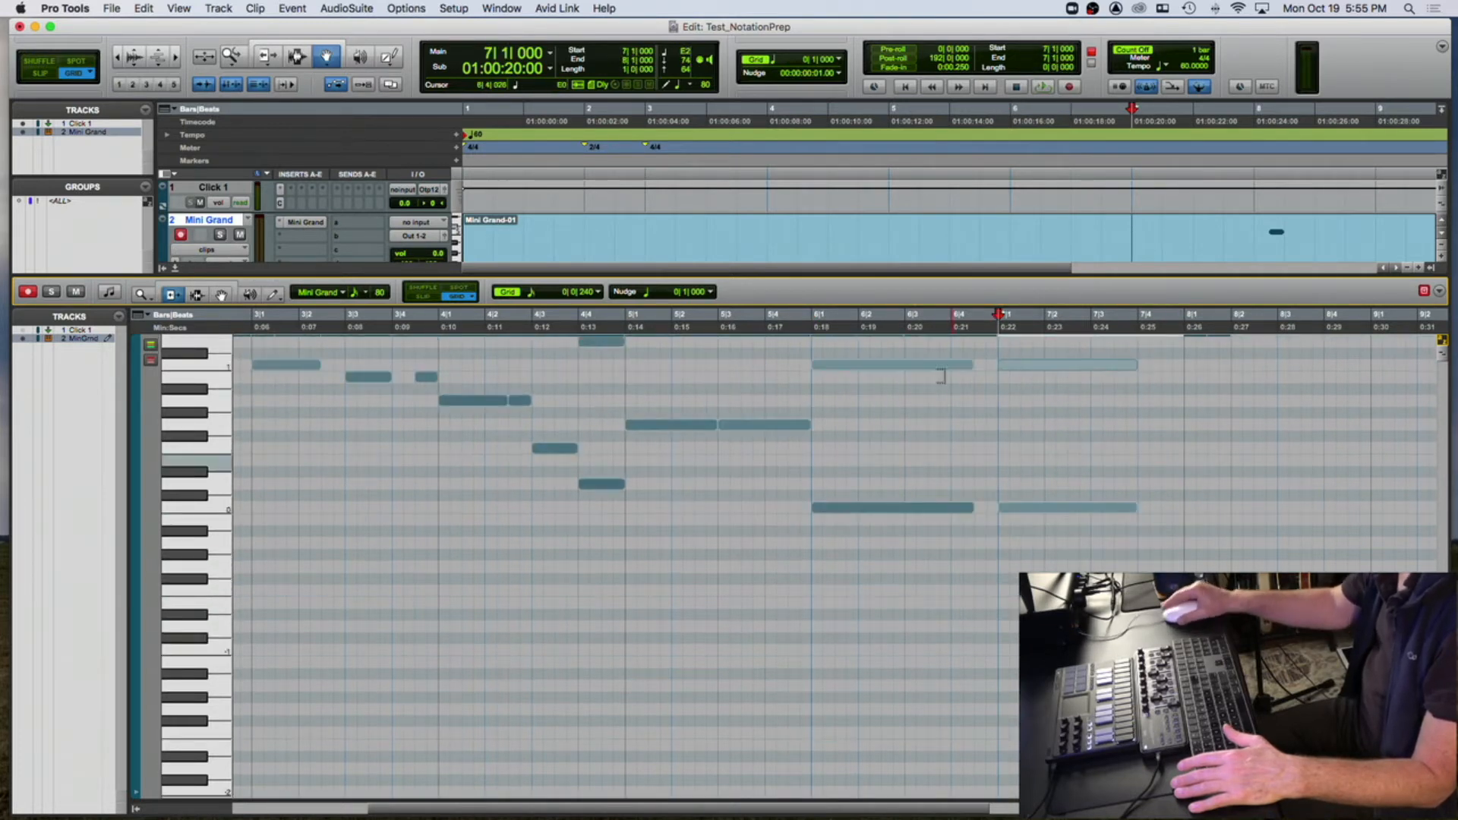
pyautogui.moveTo(970, 364); pyautogui.dragTo(997, 365)
pyautogui.click(970, 508)
pyautogui.moveTo(970, 508); pyautogui.dragTo(1183, 508)
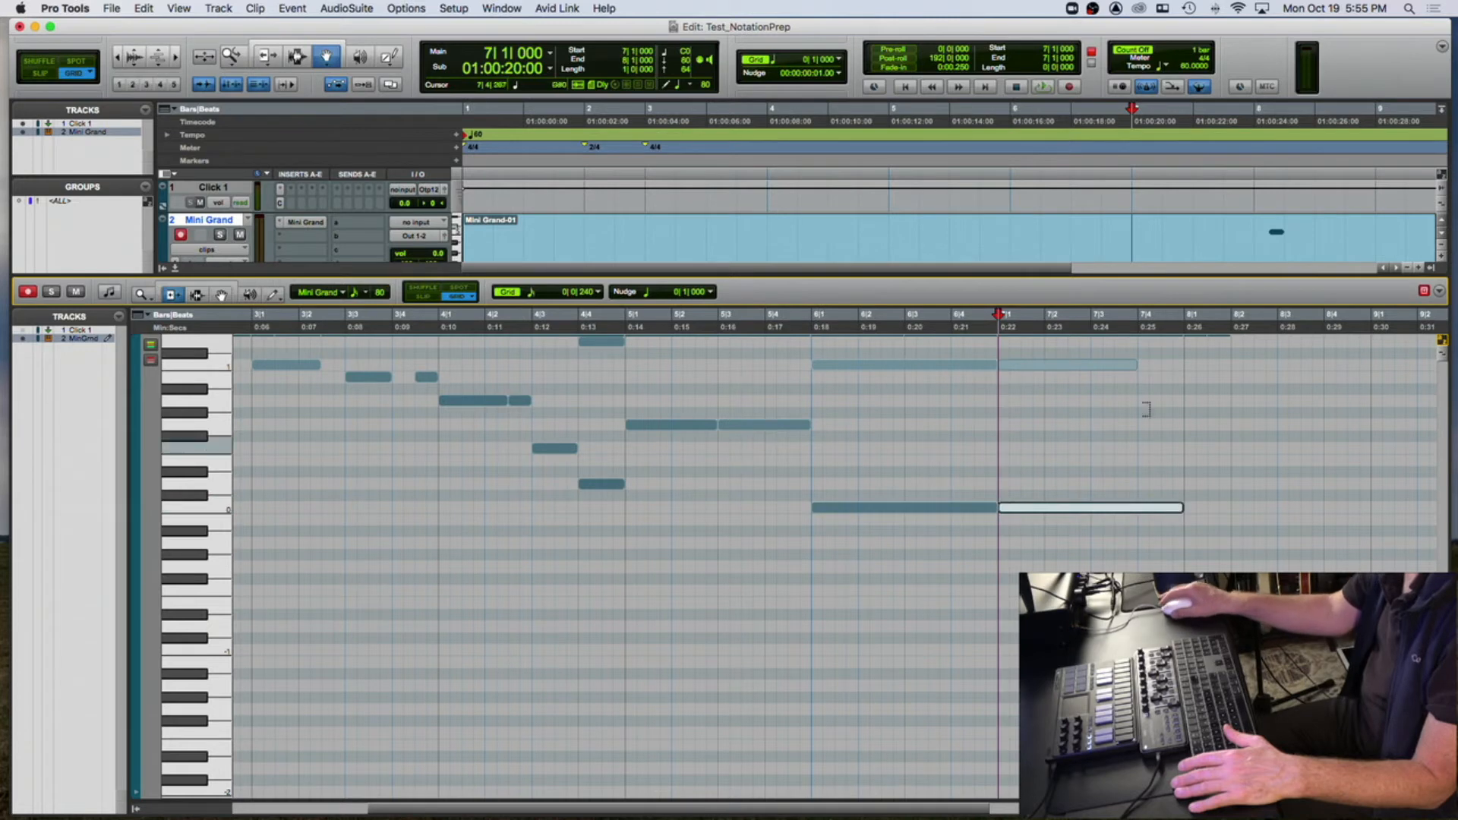
pyautogui.moveTo(1130, 368); pyautogui.dragTo(1183, 368)
# - Select all five notes in bar 8 and lengthen them together until the upper two reach the start of bar 9
pyautogui.scroll(5, 1174, 402)
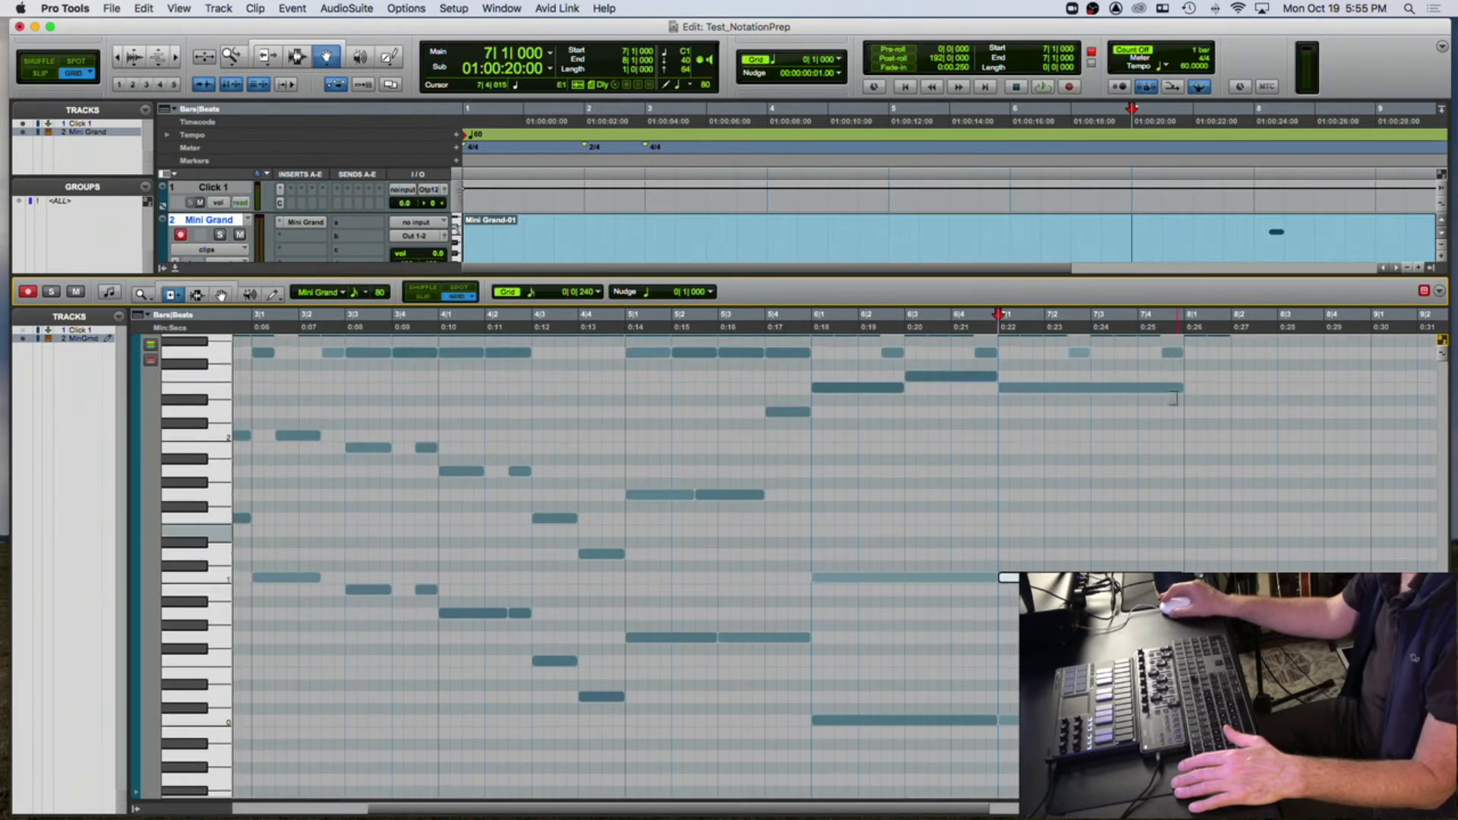
pyautogui.scroll(5, 1174, 401)
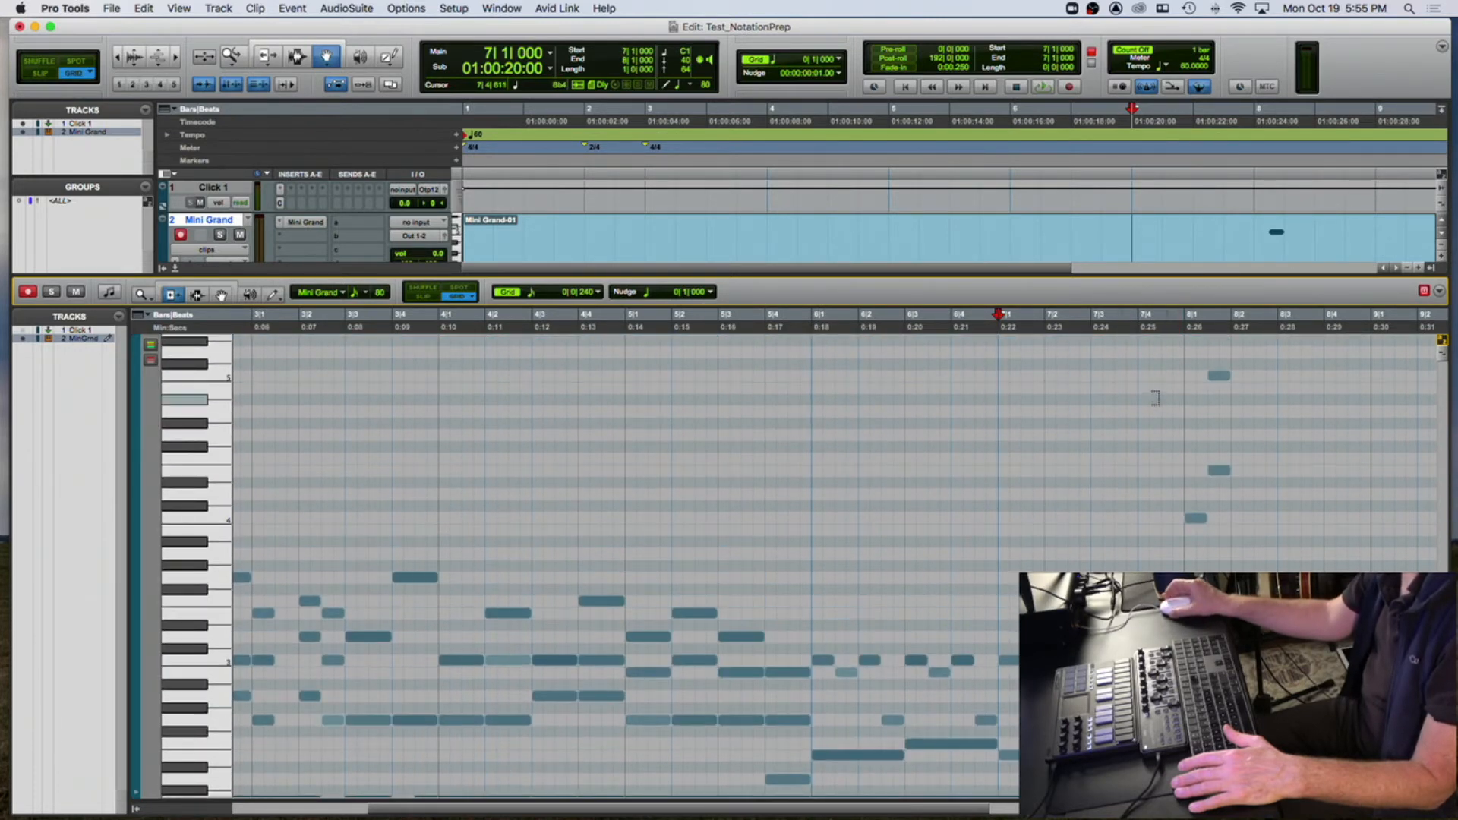
pyautogui.hscroll(7, 1162, 407)
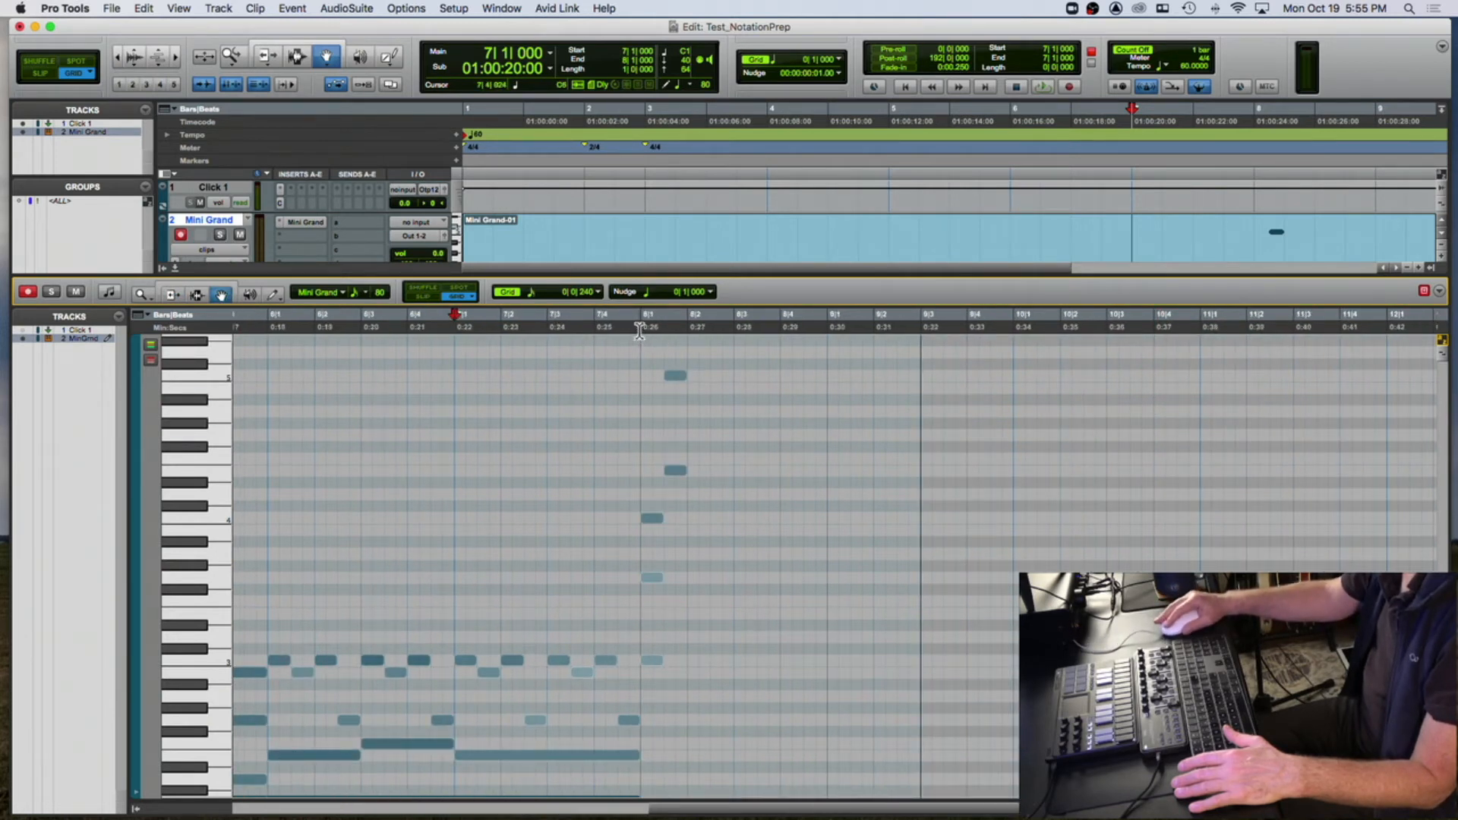
pyautogui.moveTo(641, 331); pyautogui.dragTo(722, 331)
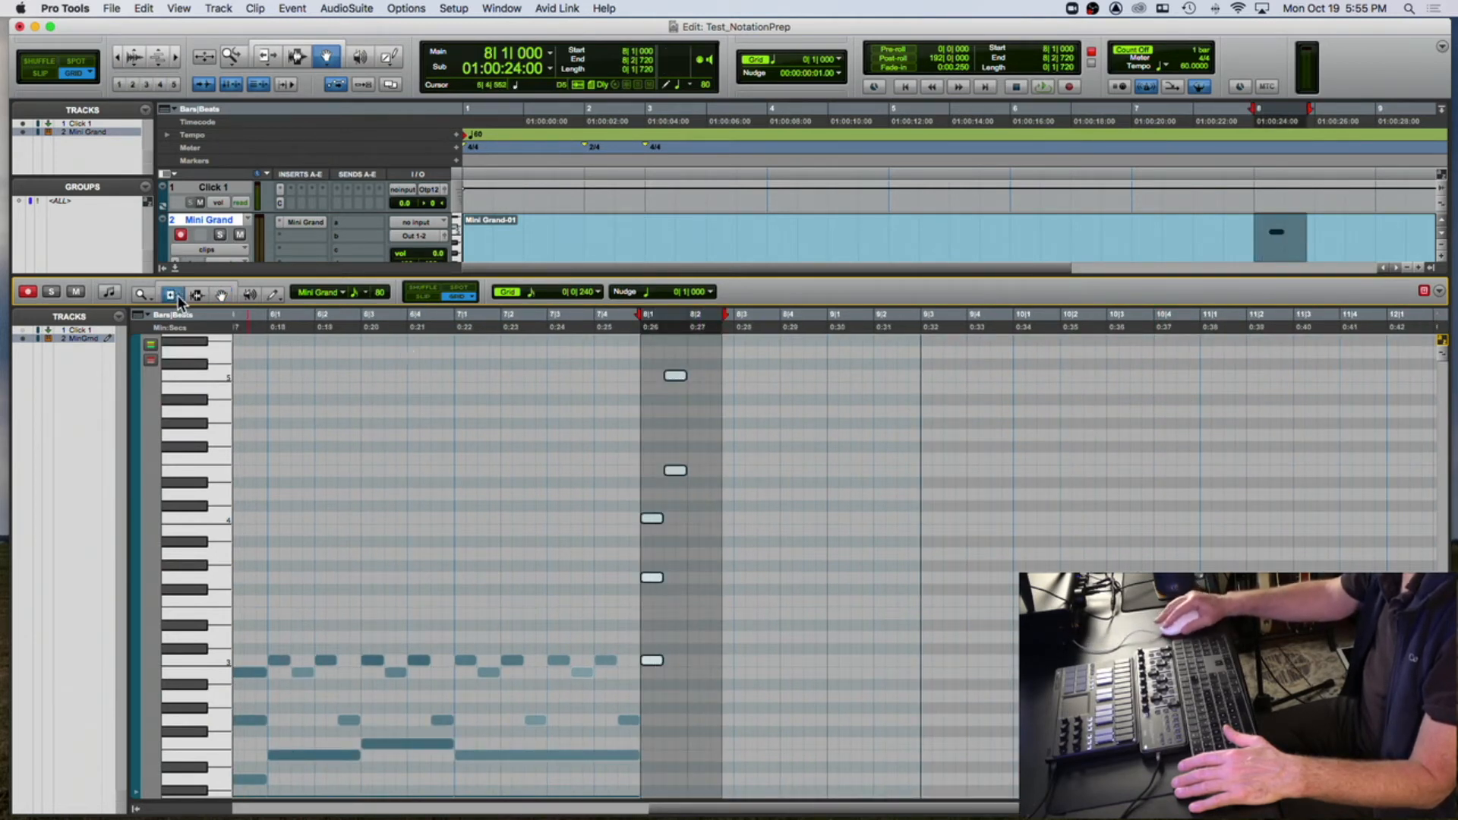
pyautogui.click(705, 374)
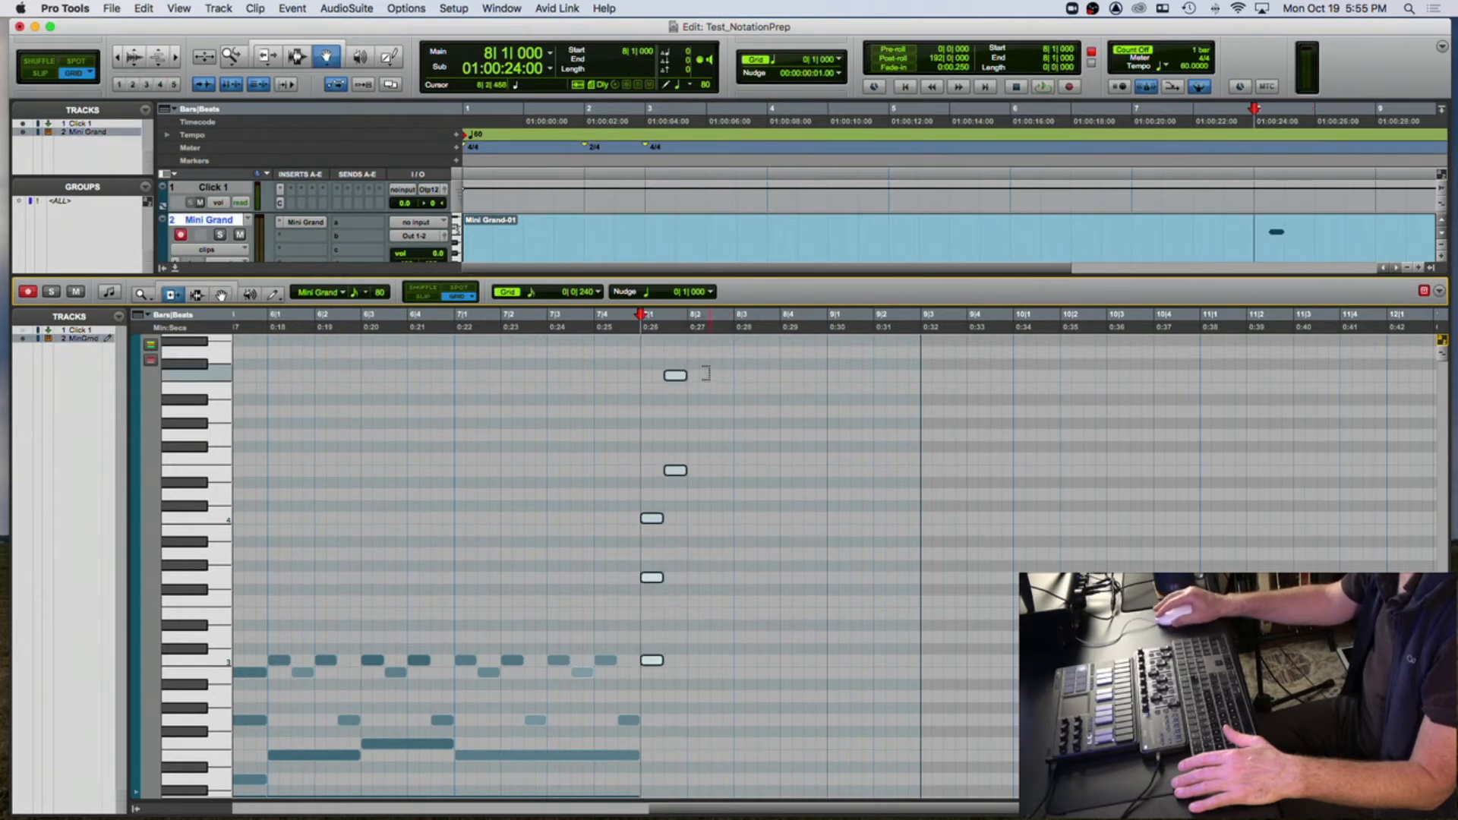
pyautogui.moveTo(681, 375); pyautogui.dragTo(826, 375)
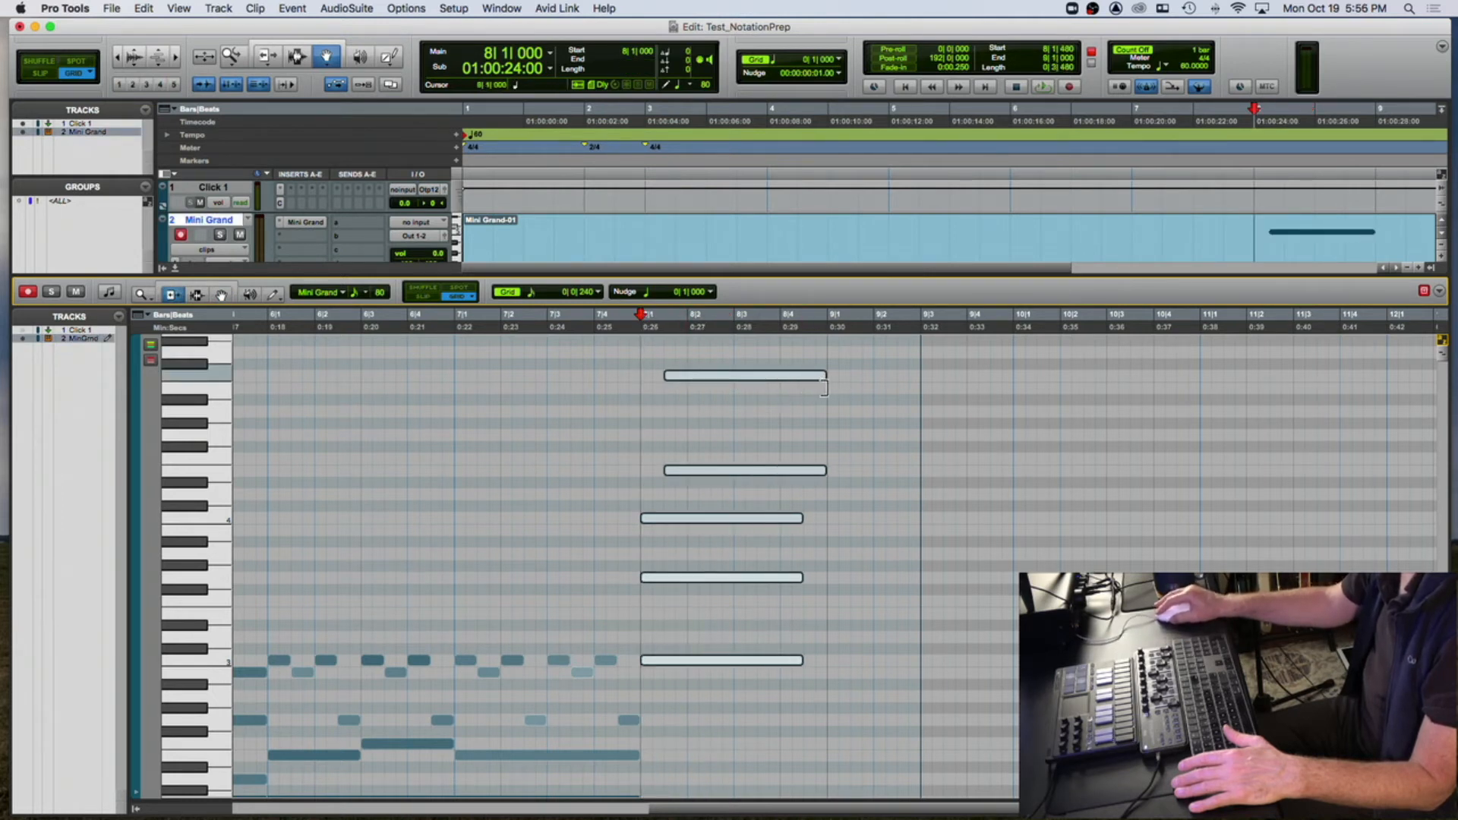
# - Extend each of the three lower chord notes in bar 8 individually to the start of bar 9
pyautogui.click(649, 327)
pyautogui.moveTo(782, 517); pyautogui.dragTo(826, 517)
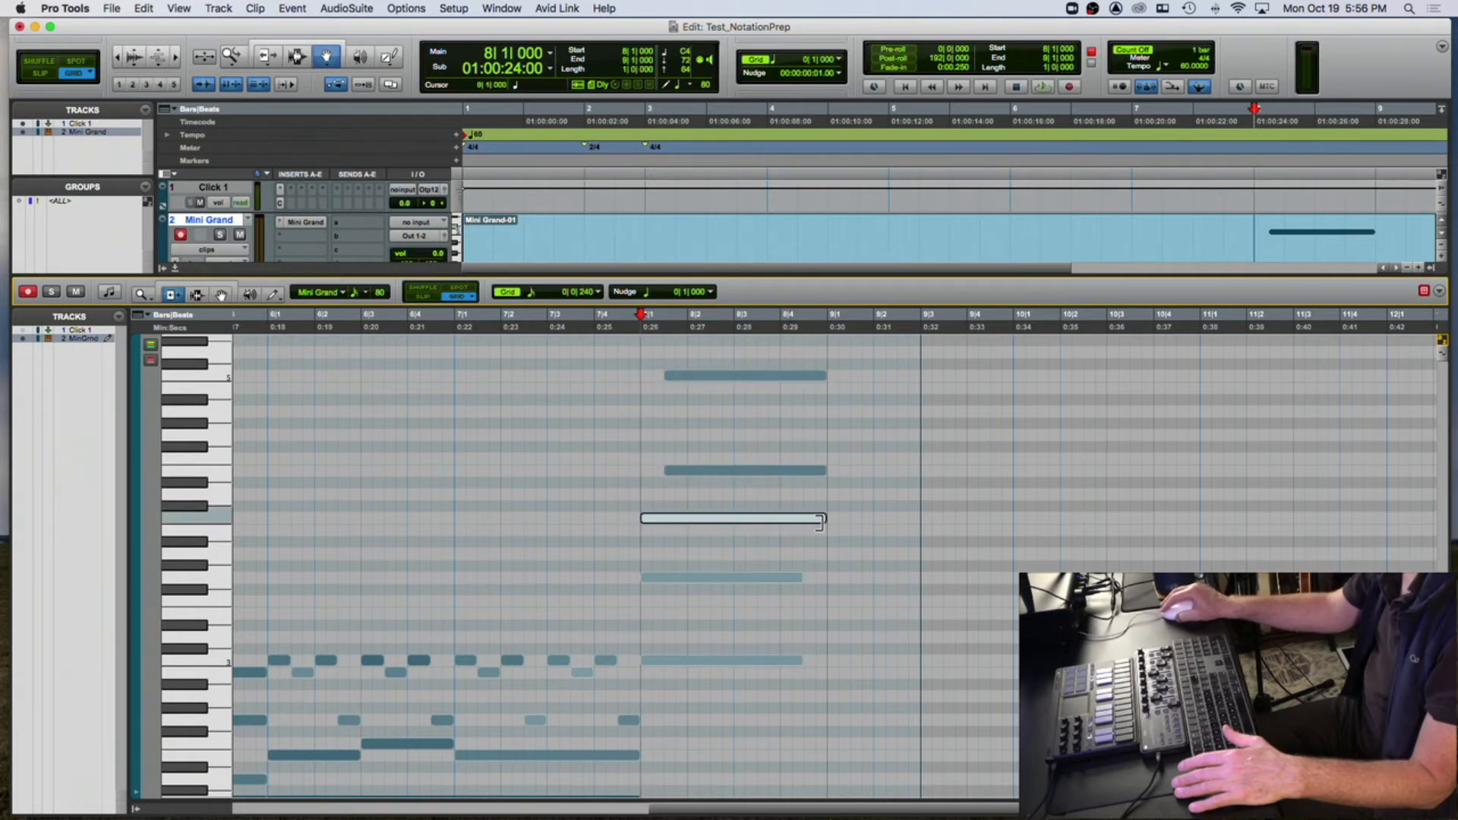
pyautogui.click(798, 579)
pyautogui.moveTo(797, 579); pyautogui.dragTo(827, 578)
pyautogui.moveTo(803, 660); pyautogui.dragTo(815, 661)
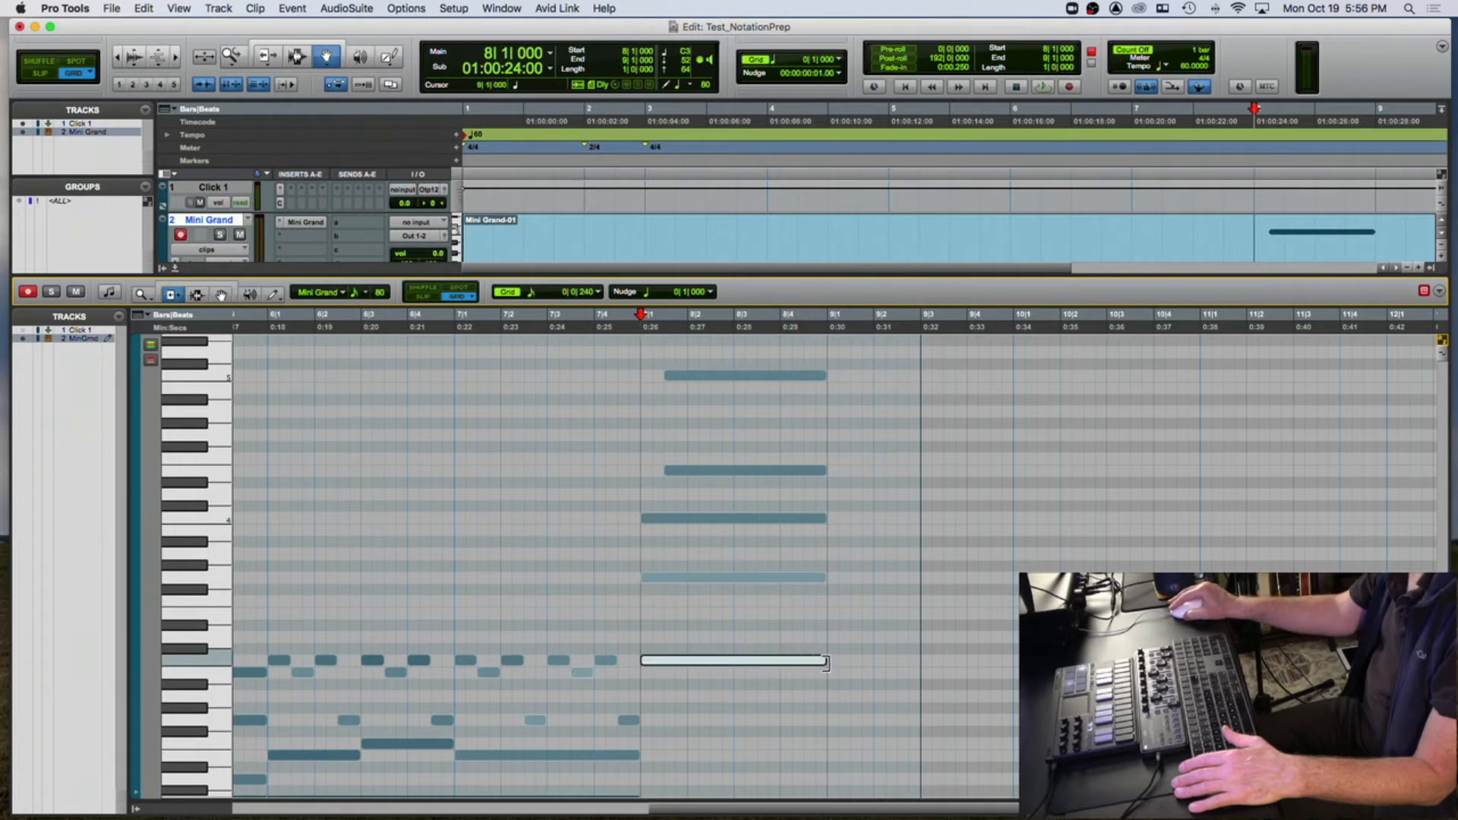
# - Extend the C1 note that starts in bar 7 through the end of bar 8
pyautogui.scroll(-15, 830, 645)
pyautogui.scroll(10, 832, 615)
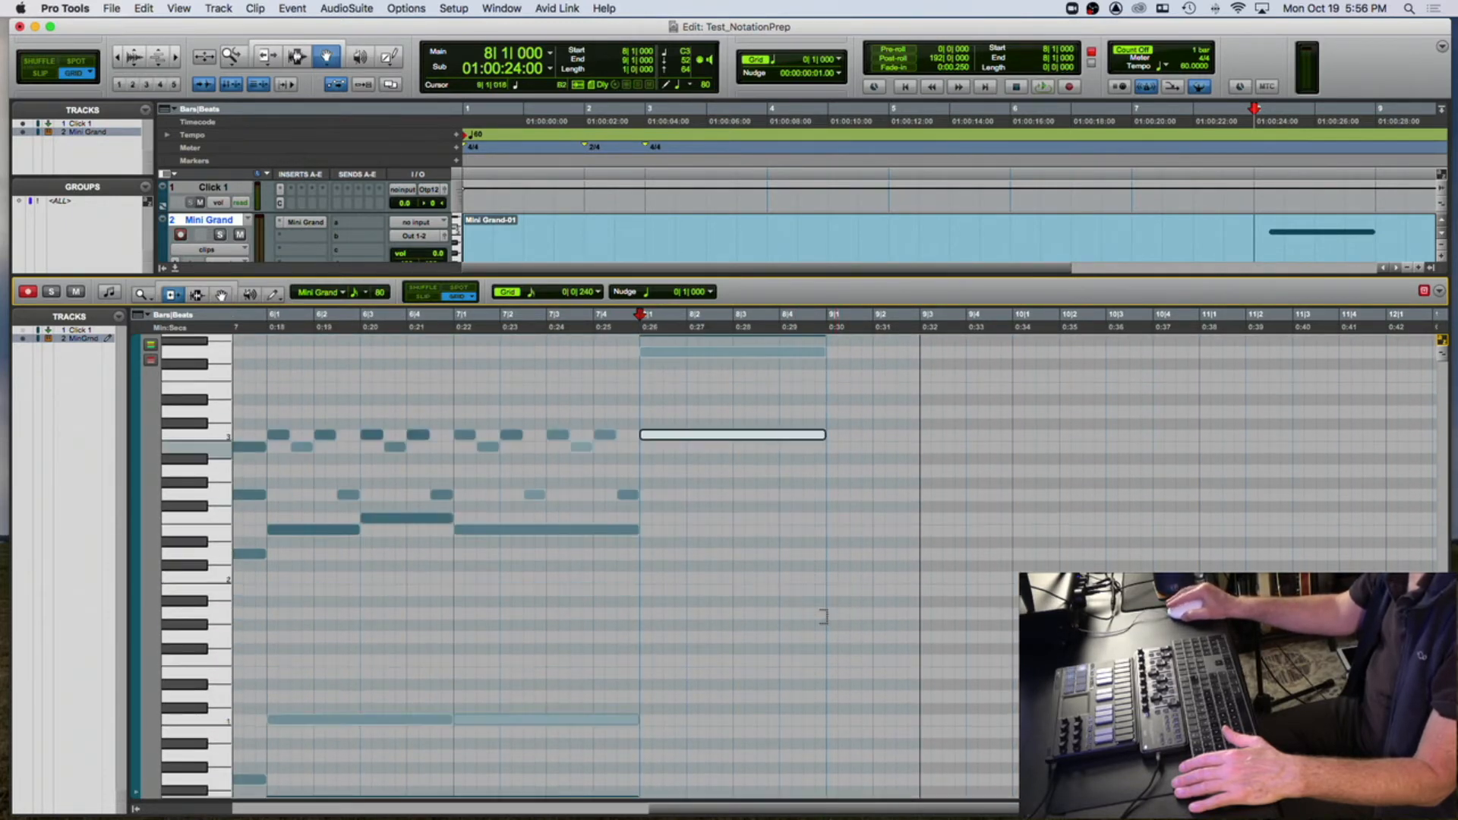
pyautogui.click(581, 721)
pyautogui.moveTo(639, 720); pyautogui.dragTo(828, 719)
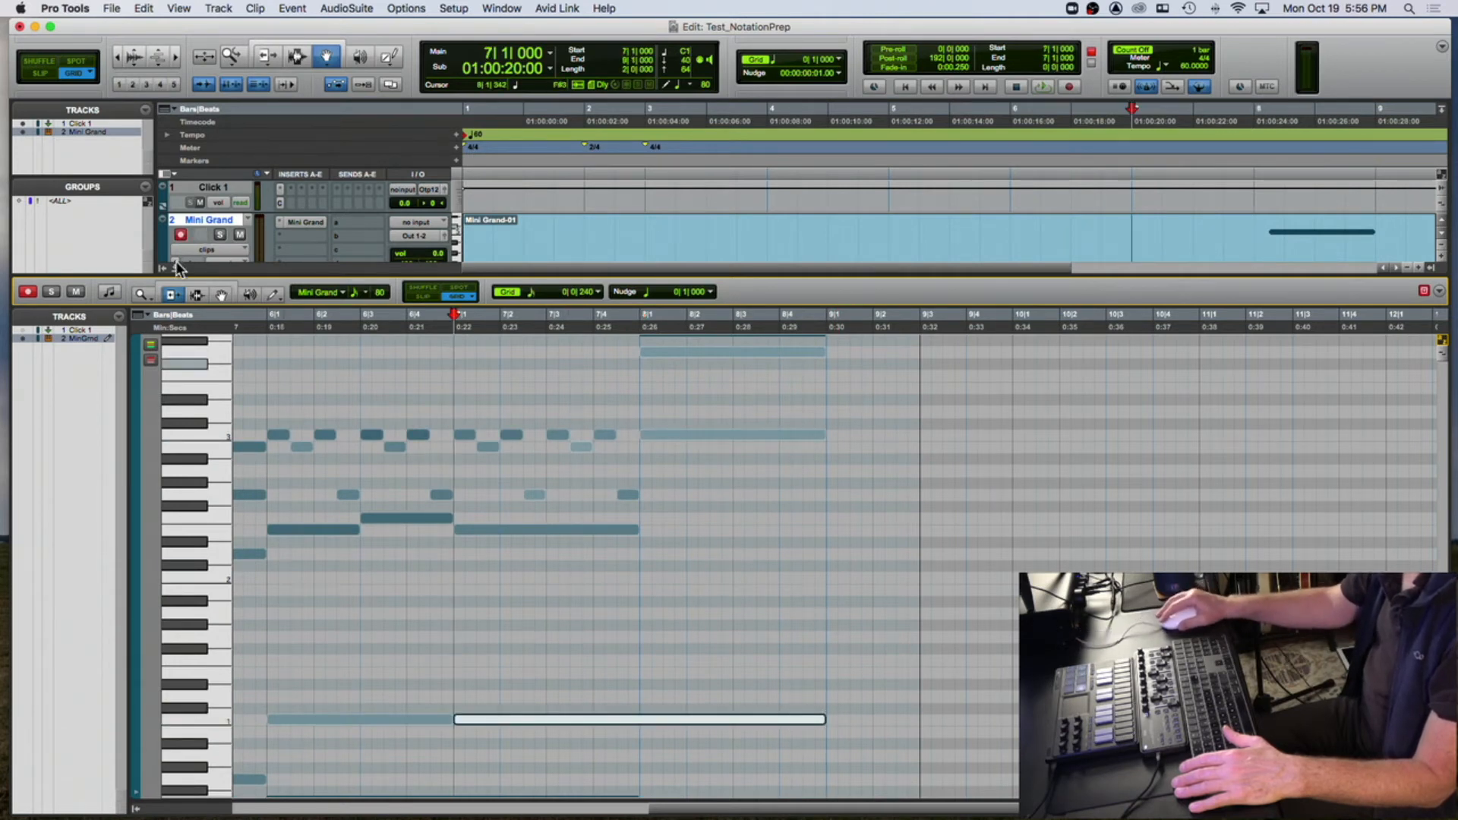
# - Show the notes as notation and set the duration of the low C0 note in bar 7 to 8|000 with Change Duration
pyautogui.click(110, 293)
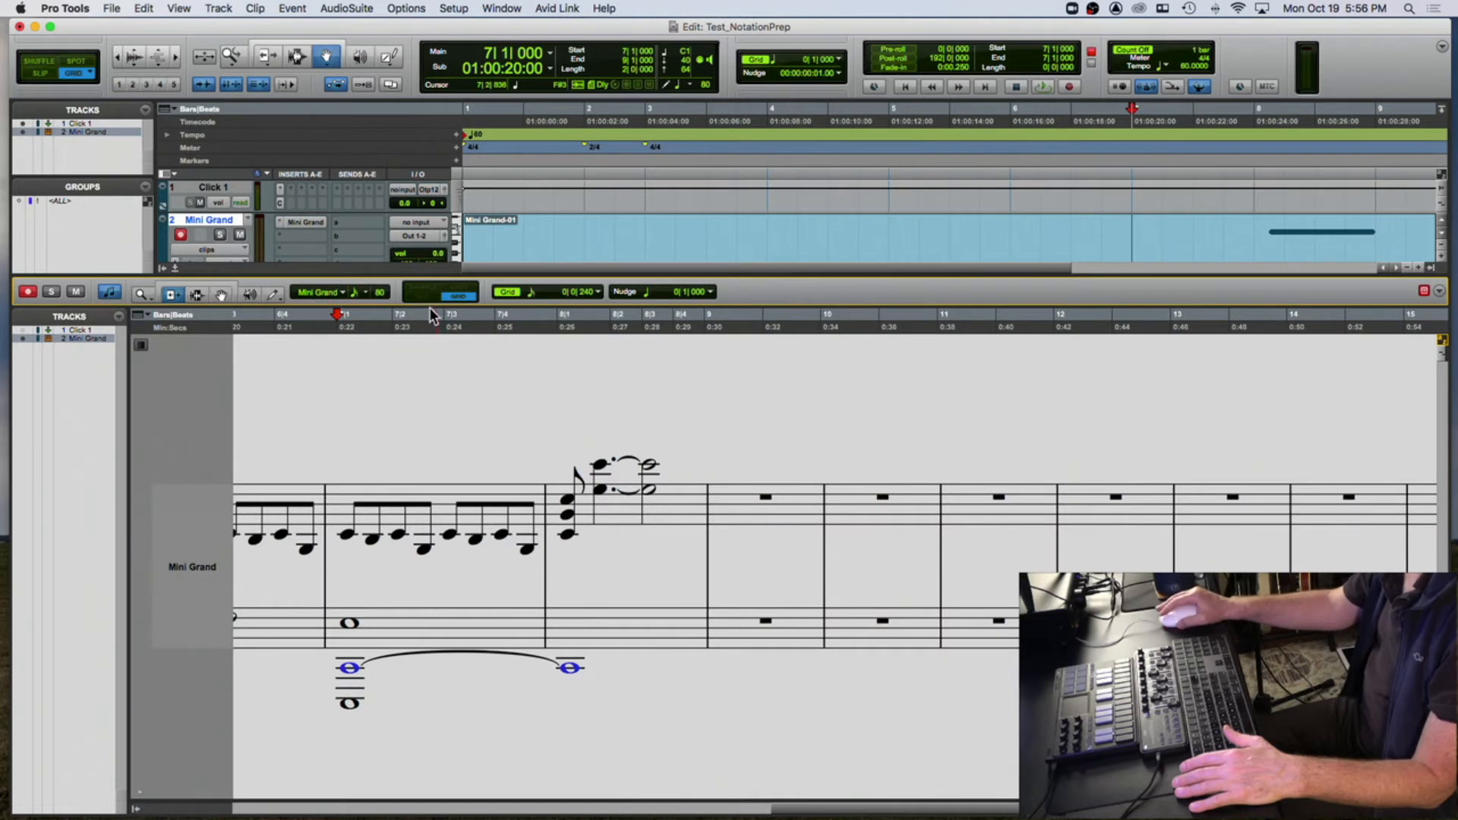
pyautogui.hscroll(-5, 521, 360)
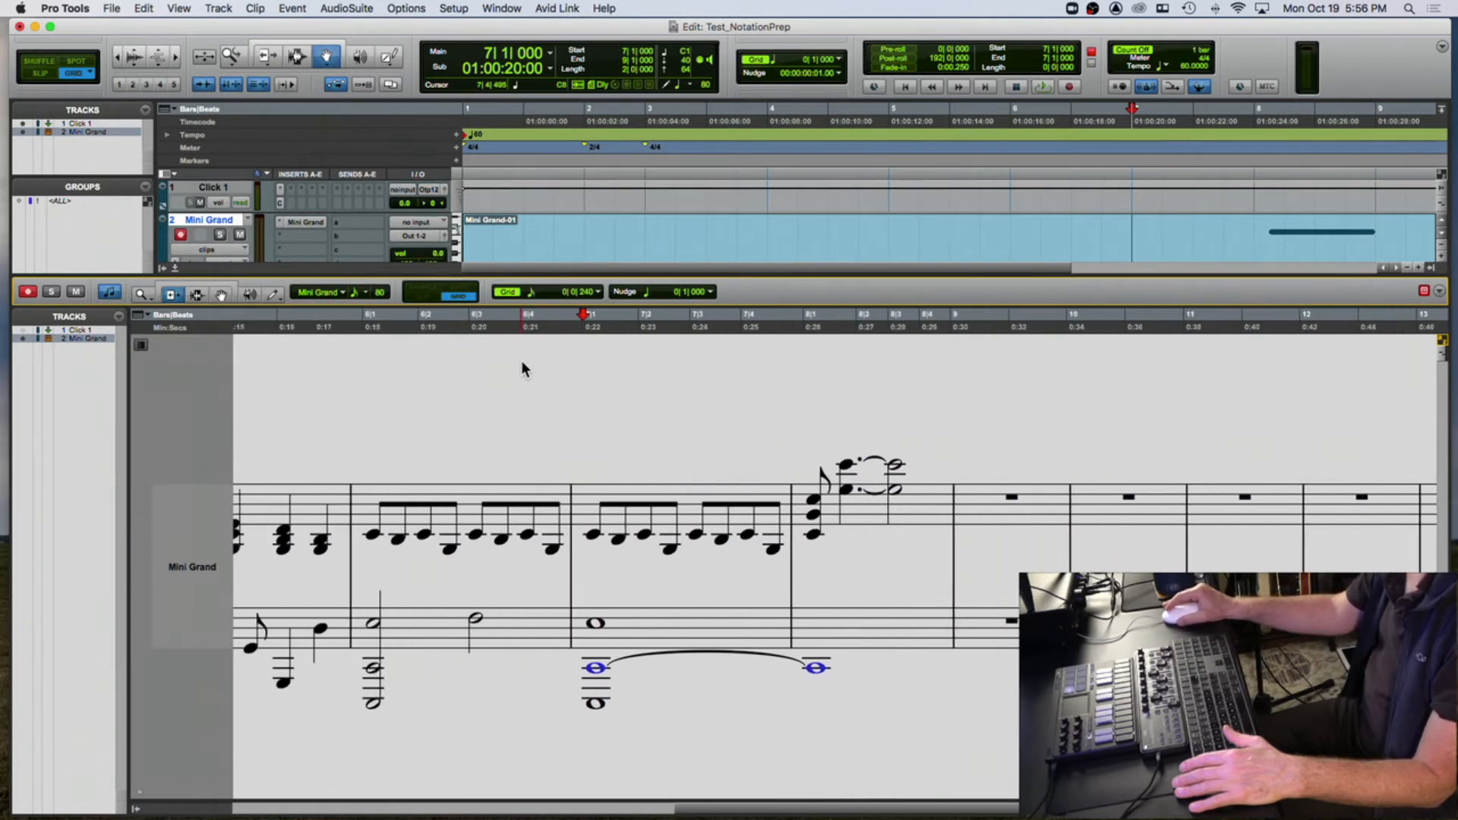
pyautogui.hscroll(-3, 521, 360)
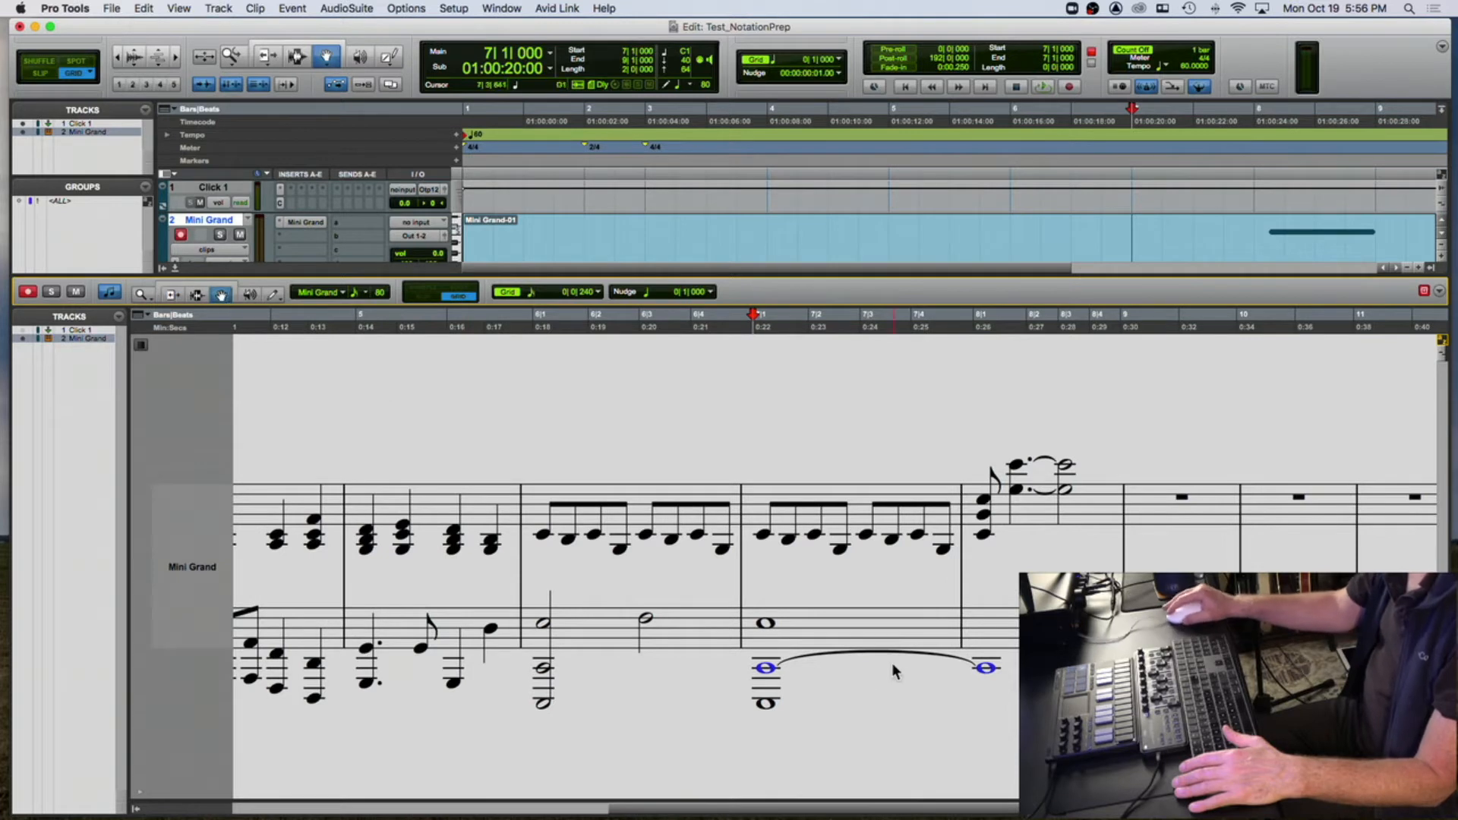
pyautogui.click(767, 704)
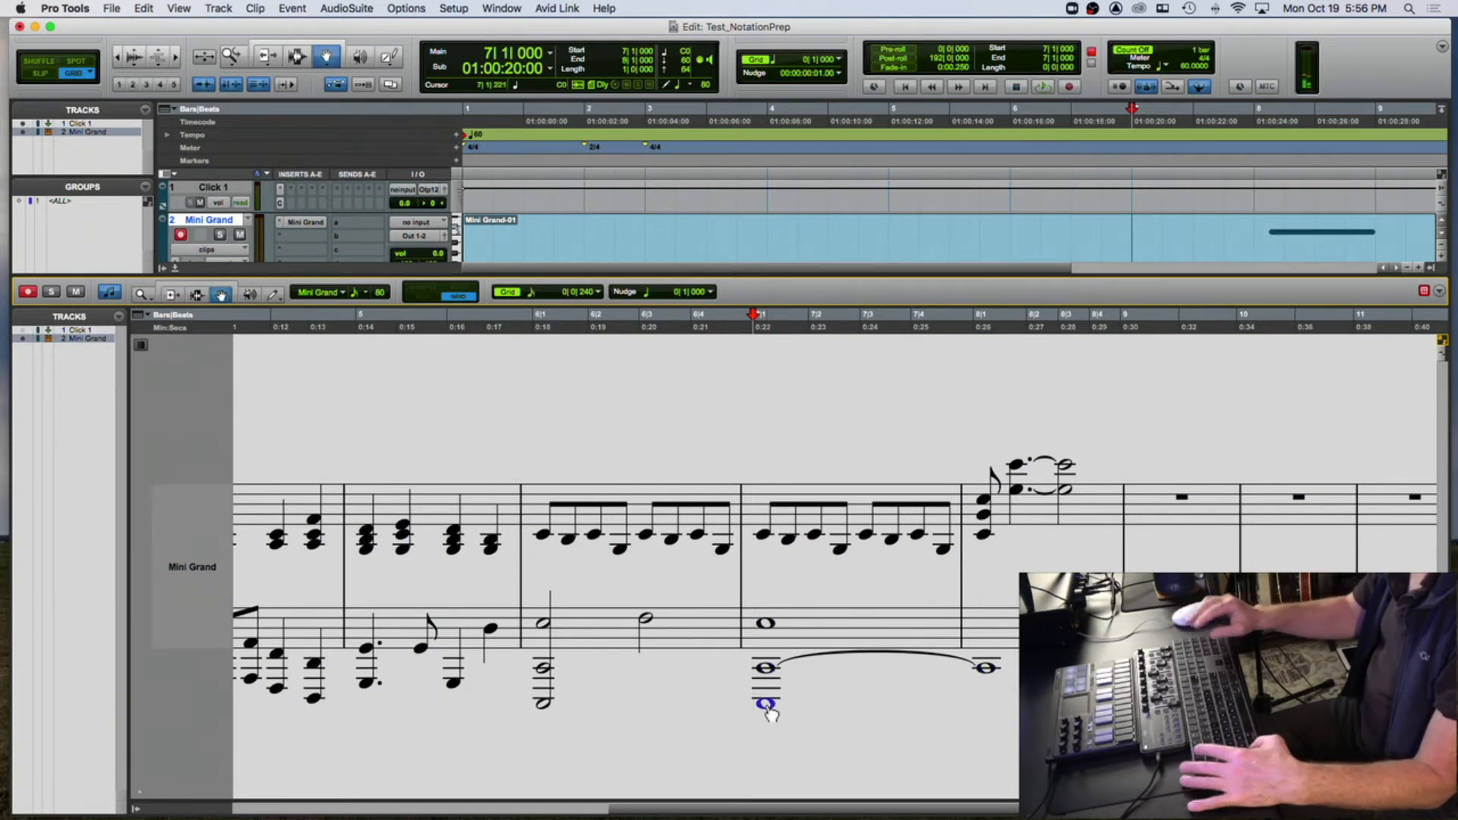
pyautogui.hotkey('alt', '2')
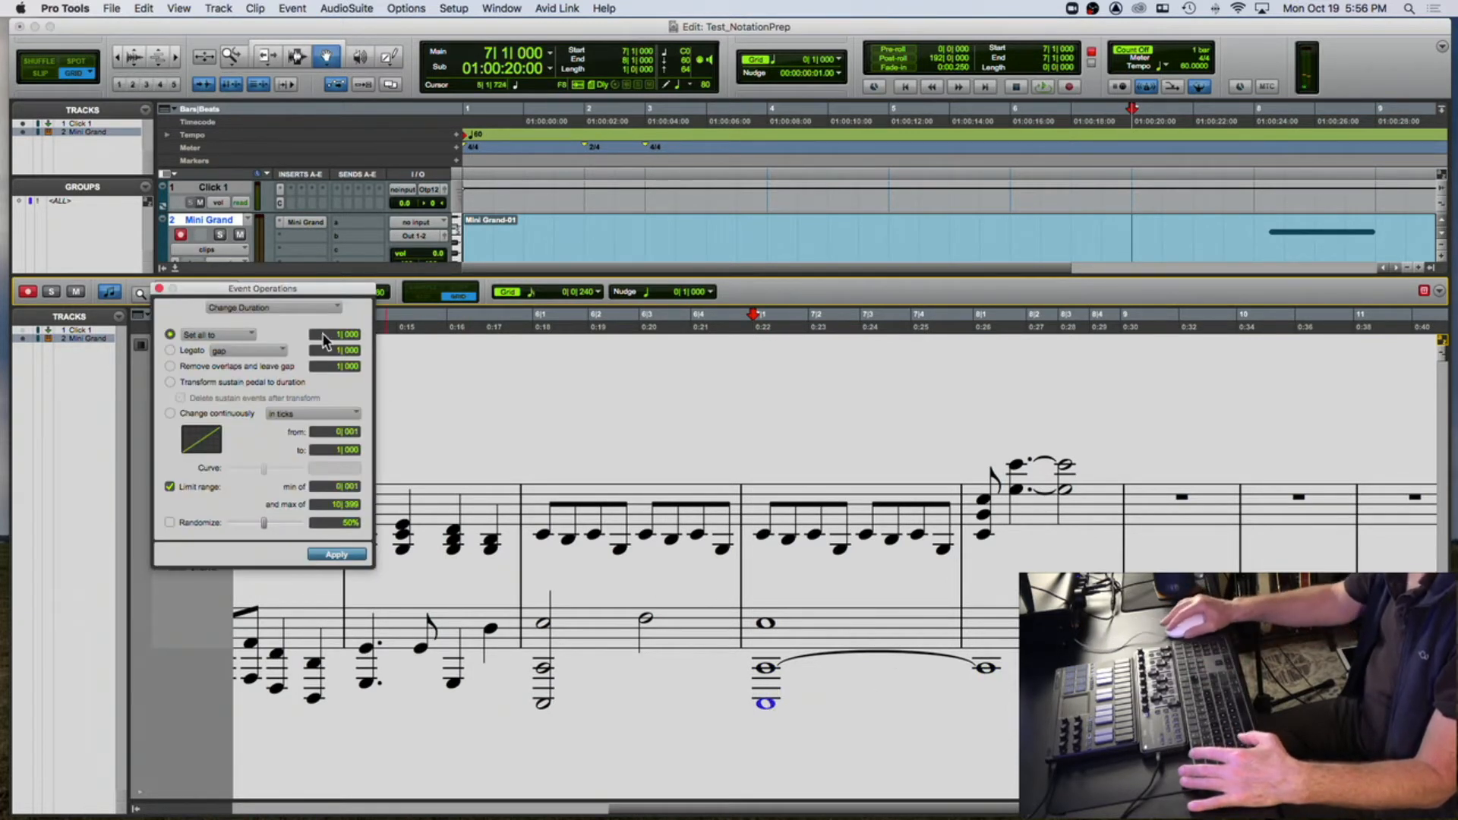
pyautogui.press('Return')
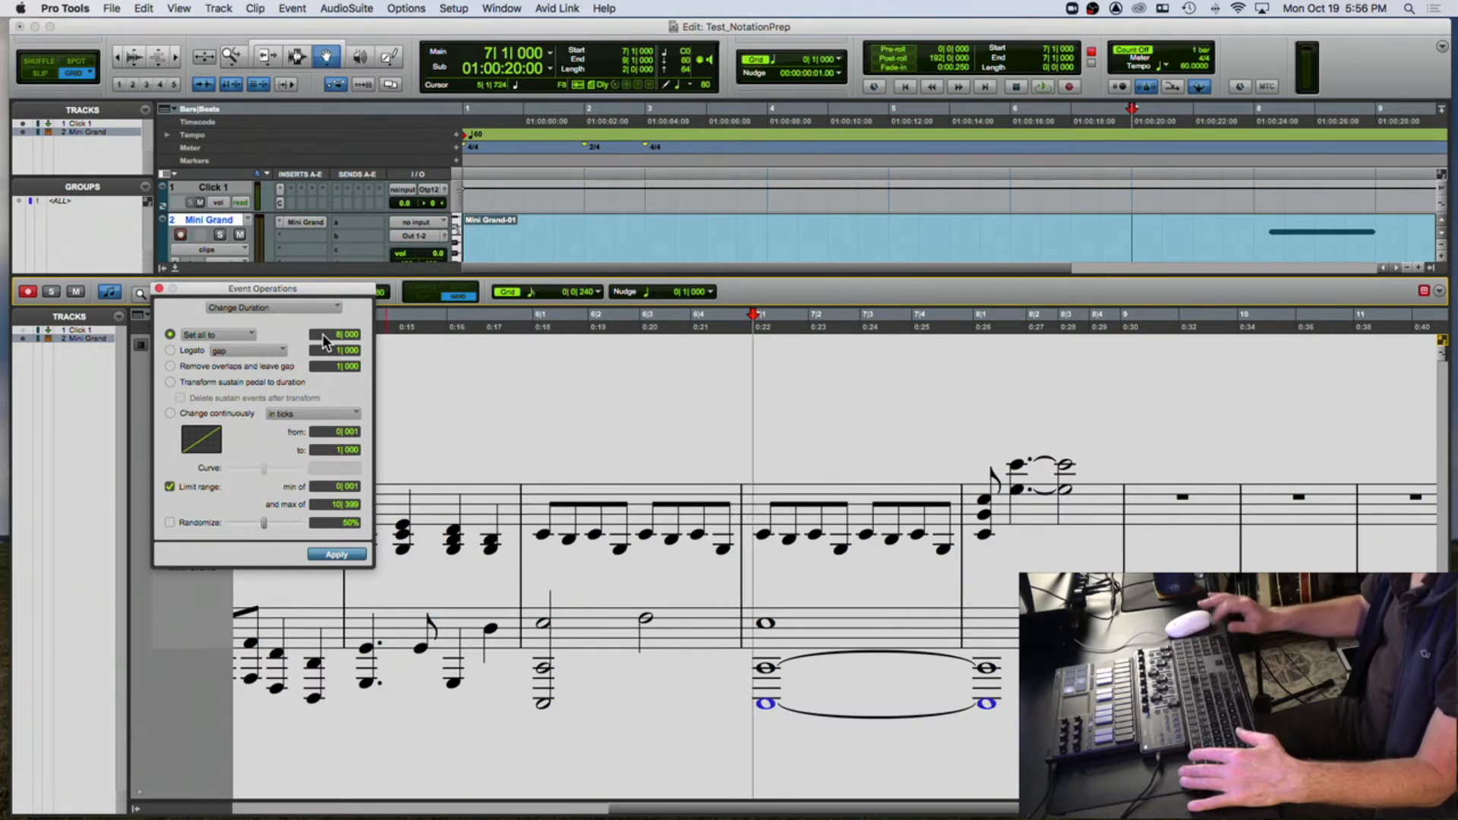
pyautogui.click(159, 289)
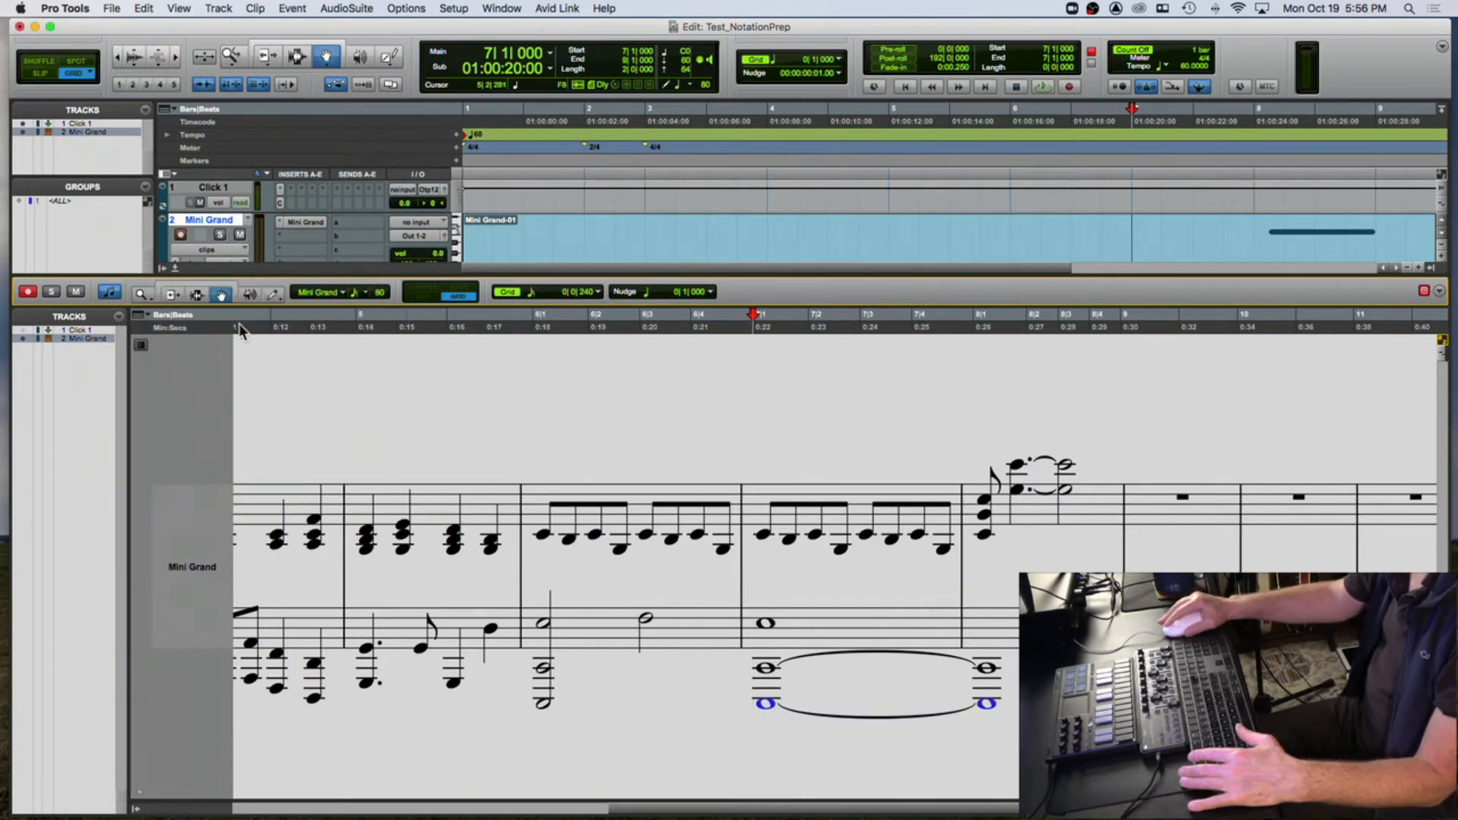
# - Set the bar 3 bass note on the second eighth and the two-note bass chord on beat 3 to duration 1|480 with Change Duration
pyautogui.press('Return')
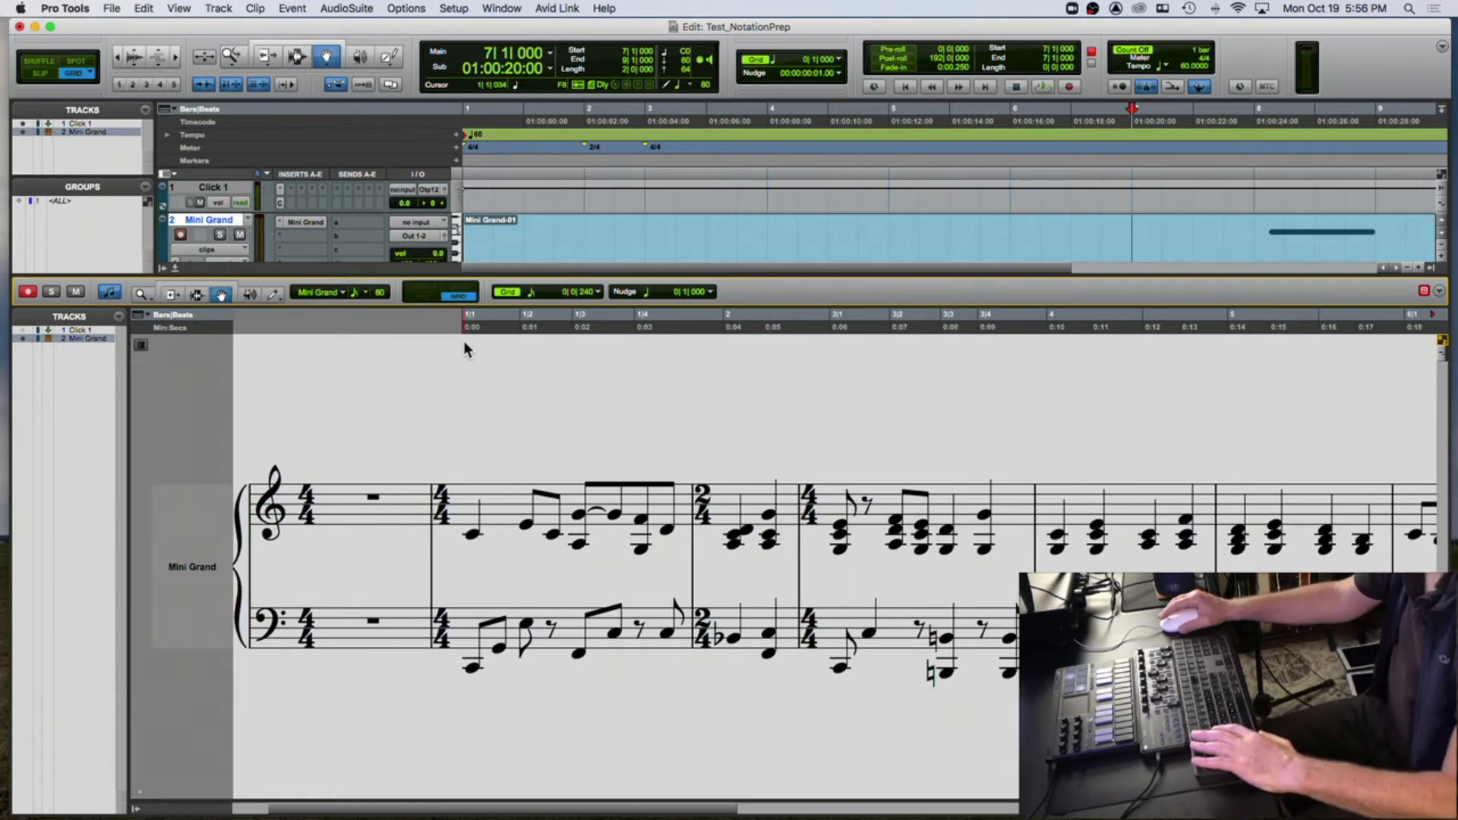
pyautogui.hscroll(5, 465, 350)
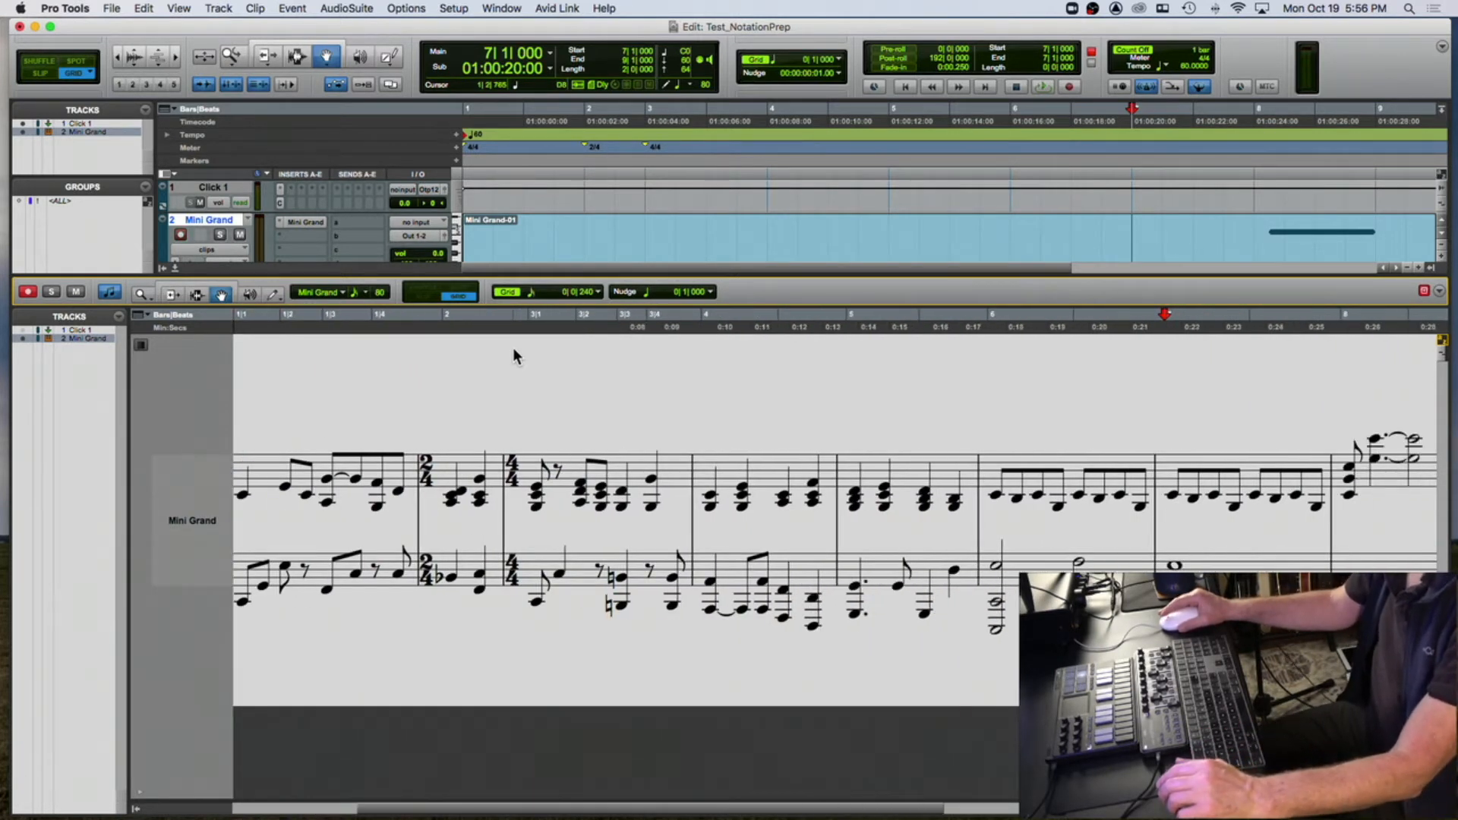
pyautogui.click(571, 584)
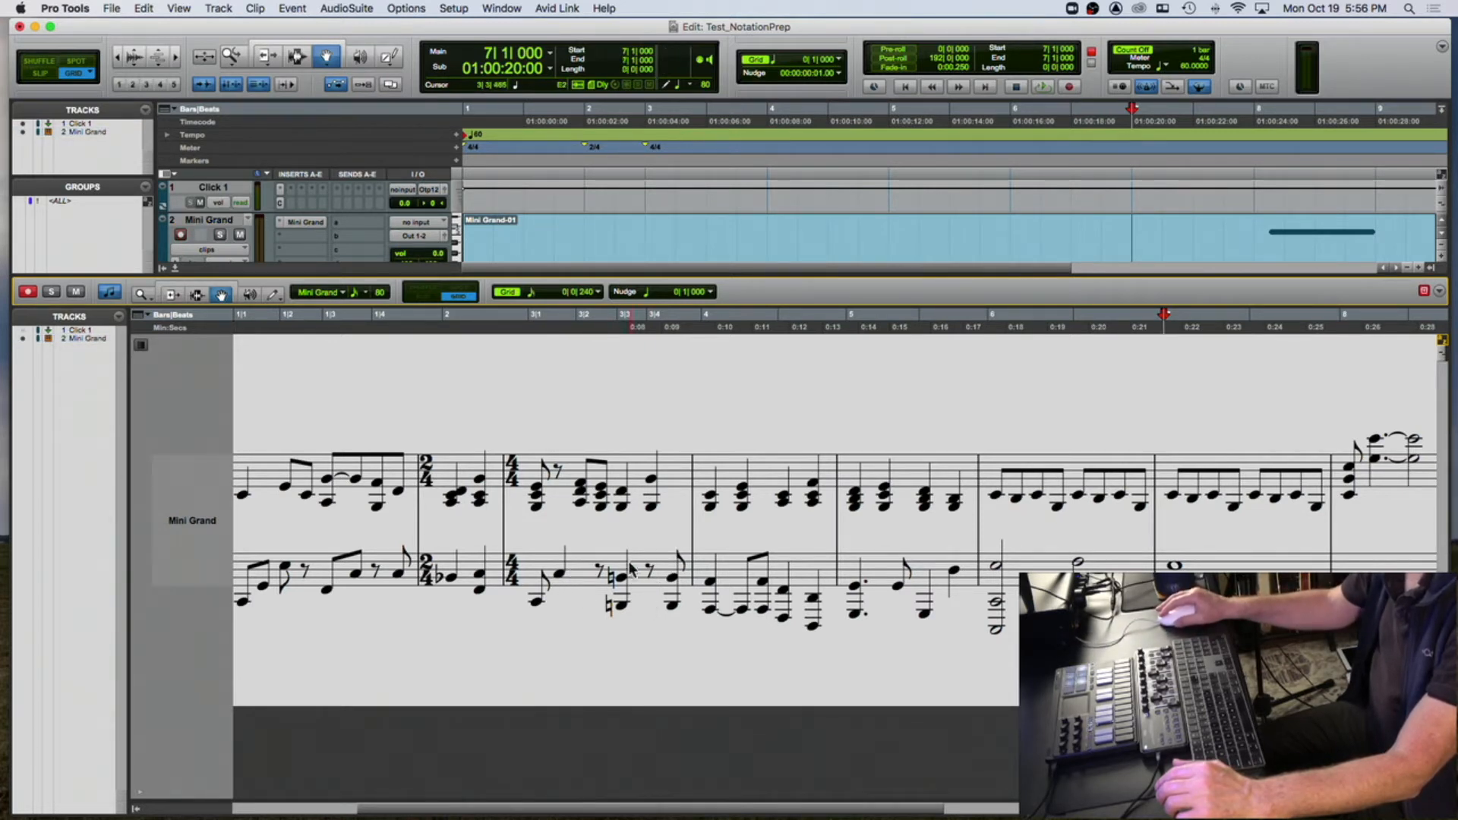
pyautogui.click(564, 578)
pyautogui.moveTo(611, 550); pyautogui.dragTo(628, 619)
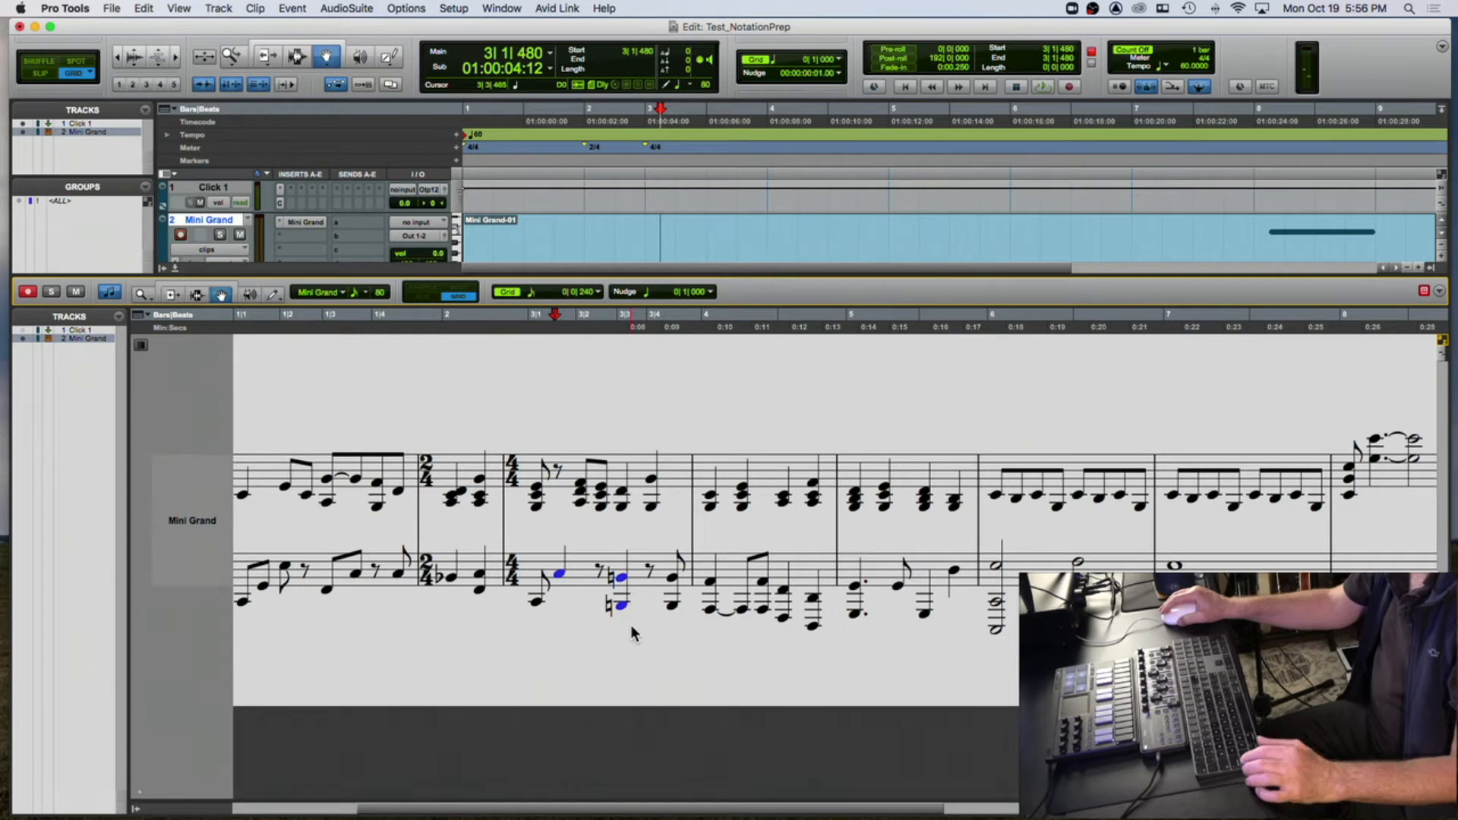
pyautogui.hotkey('alt', '2')
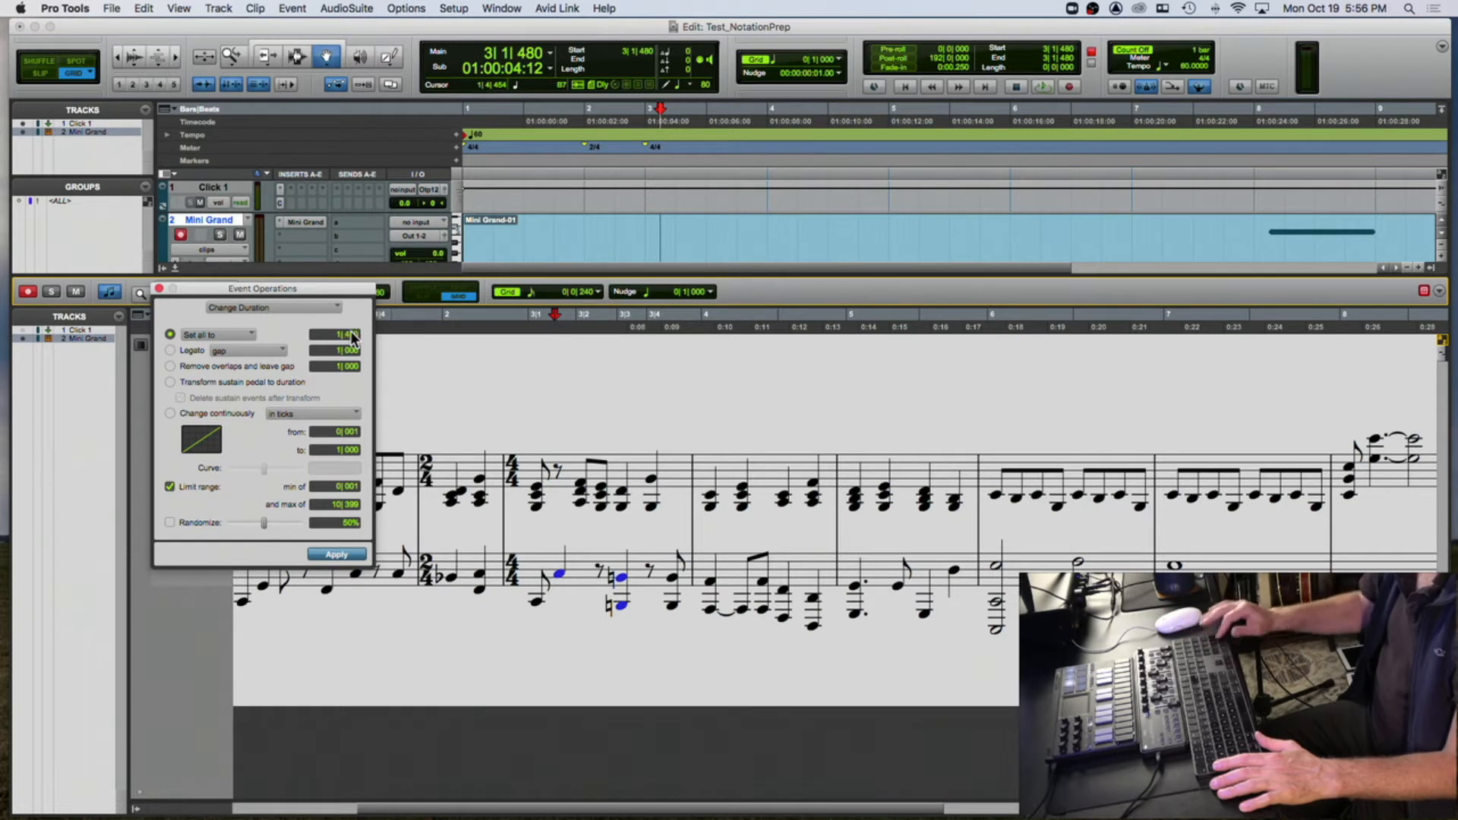
pyautogui.click(346, 561)
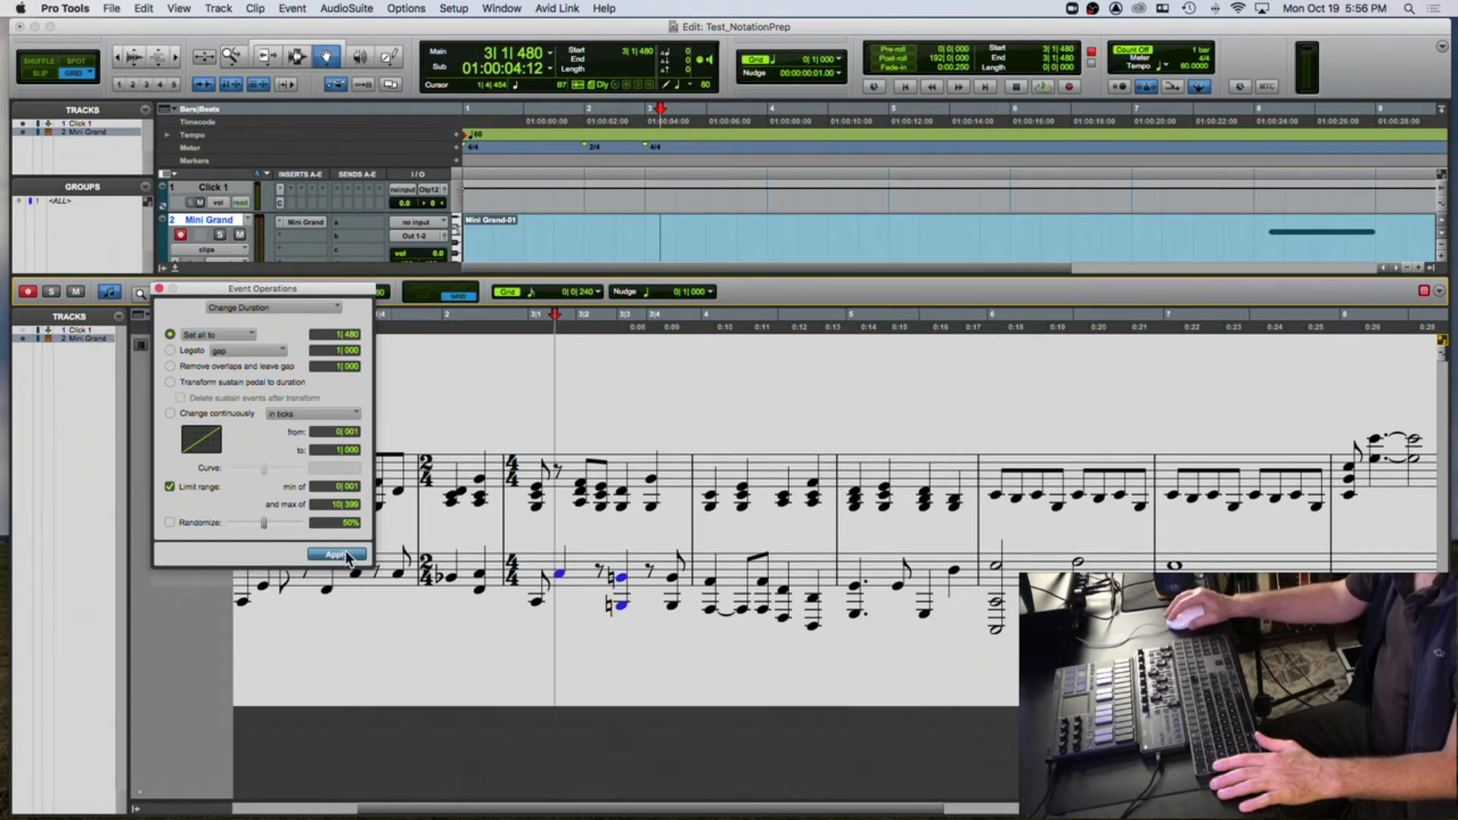
pyautogui.hscroll(-5, 655, 454)
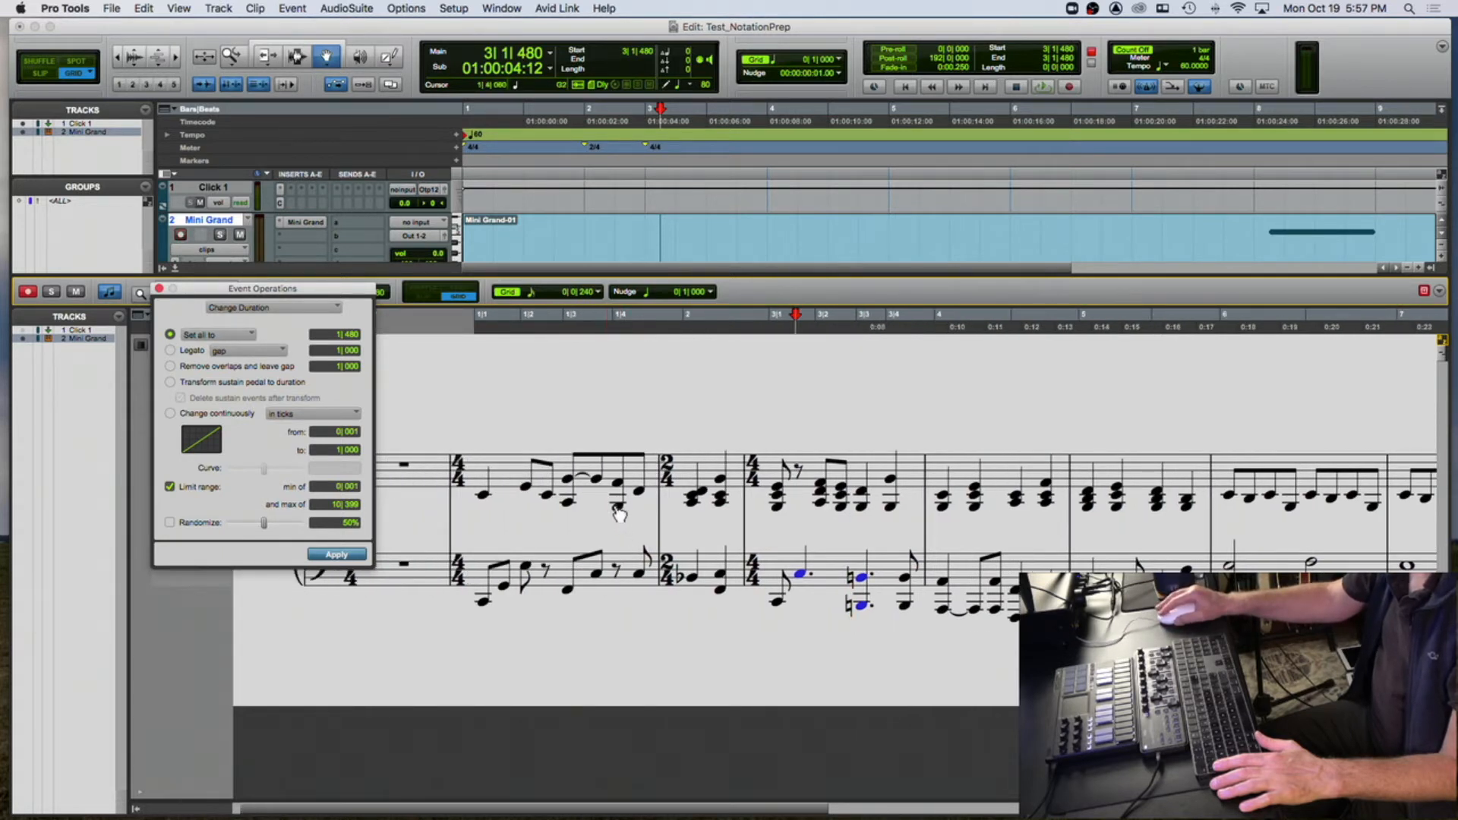
pyautogui.click(159, 288)
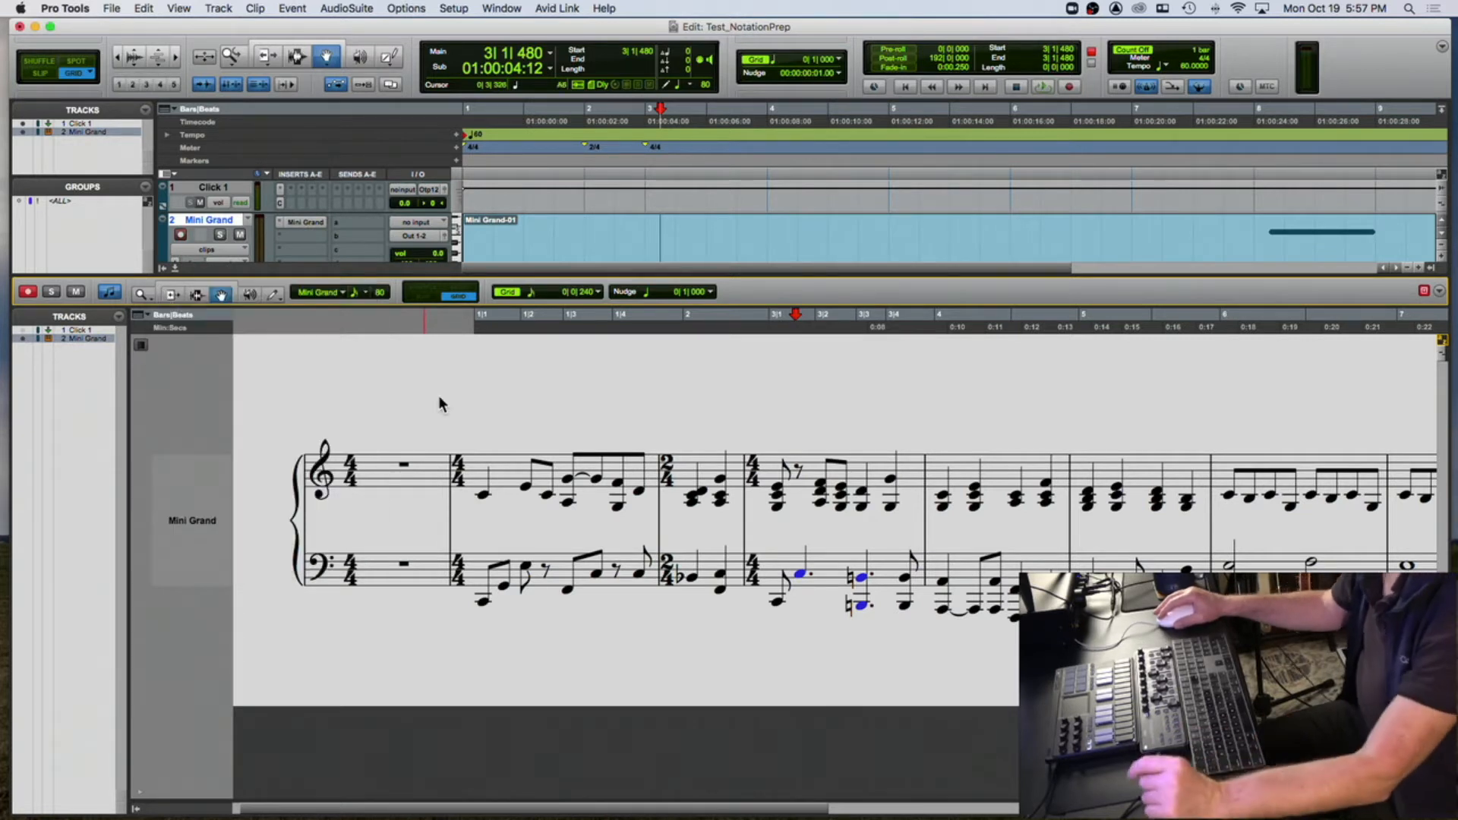
# - Return to the start of bar 1 and open the piano part in the Score Editor
pyautogui.click(470, 328)
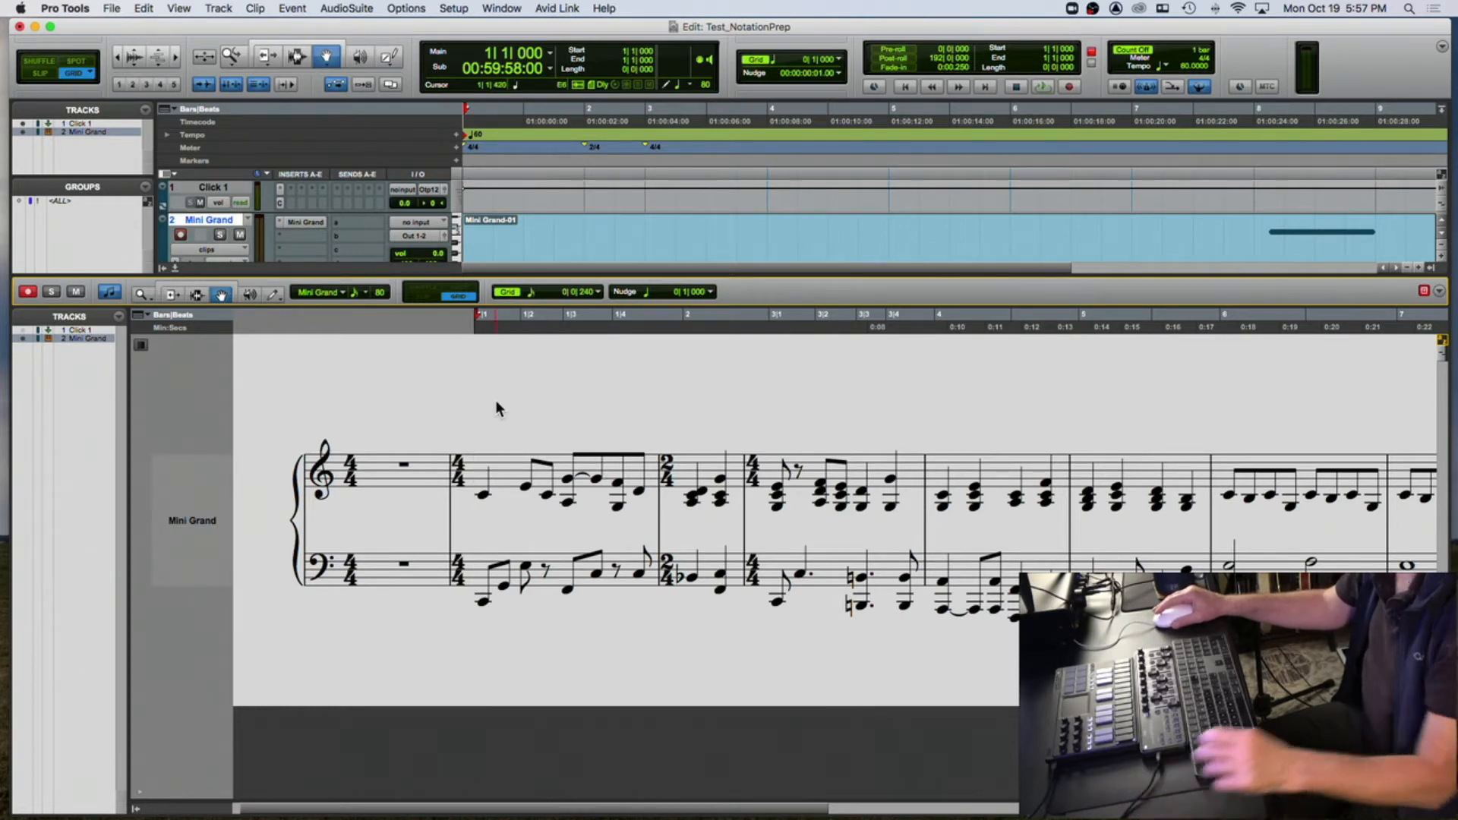
pyautogui.press('super+bracketleft')
pyautogui.press('r')
pyautogui.press('t')
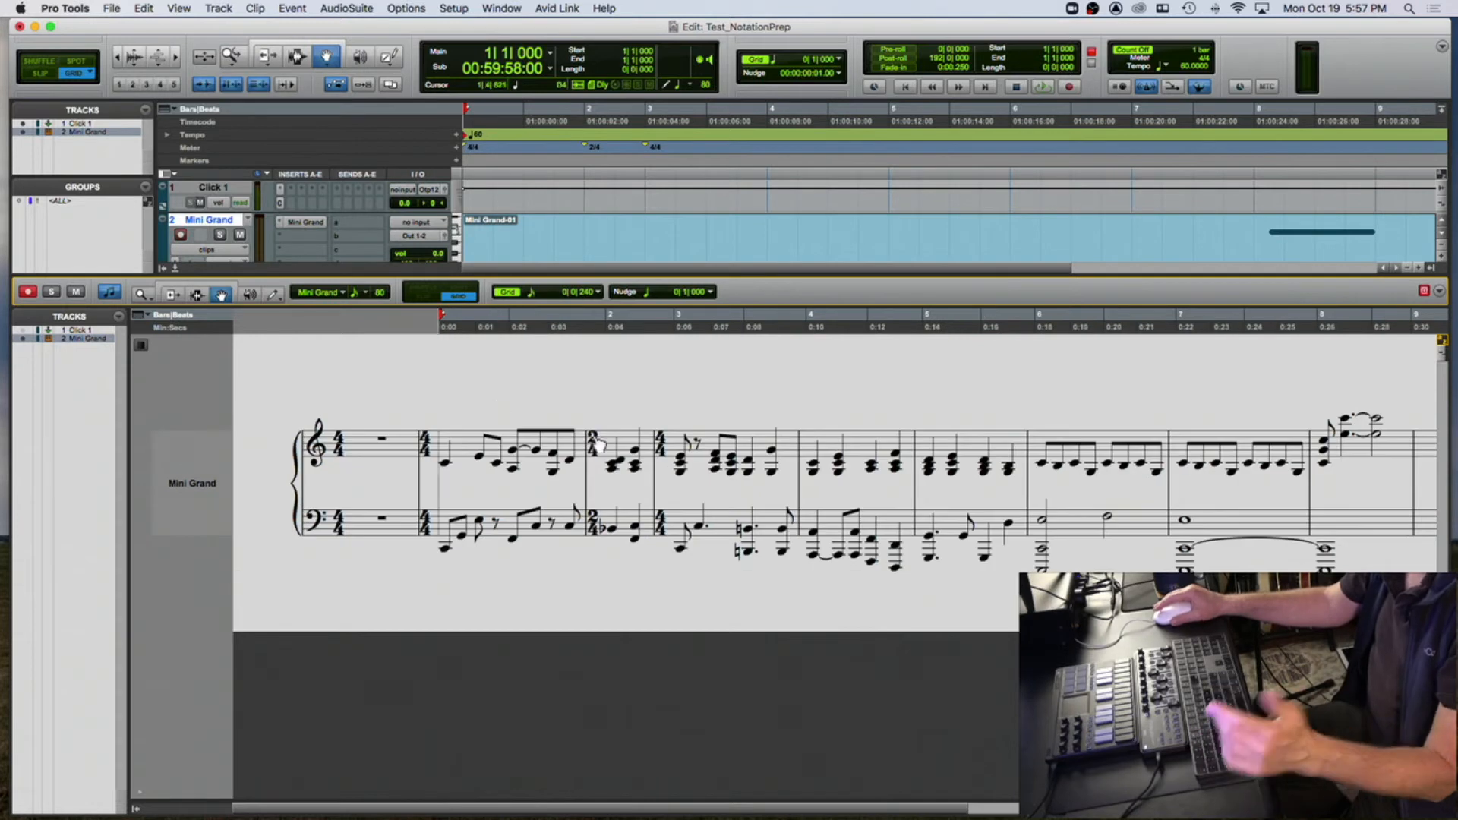
pyautogui.hscroll(2, 595, 438)
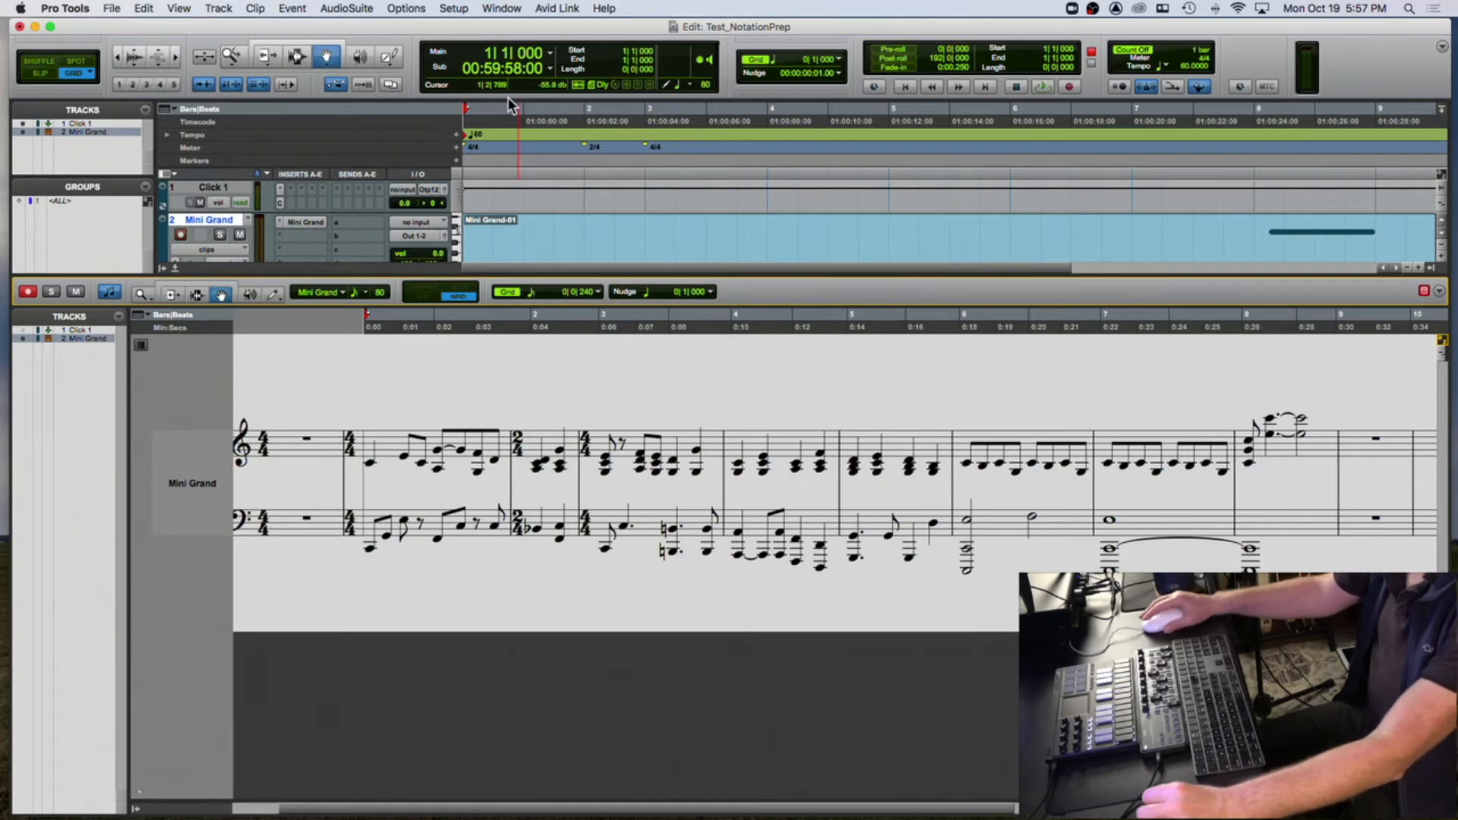
pyautogui.click(456, 8)
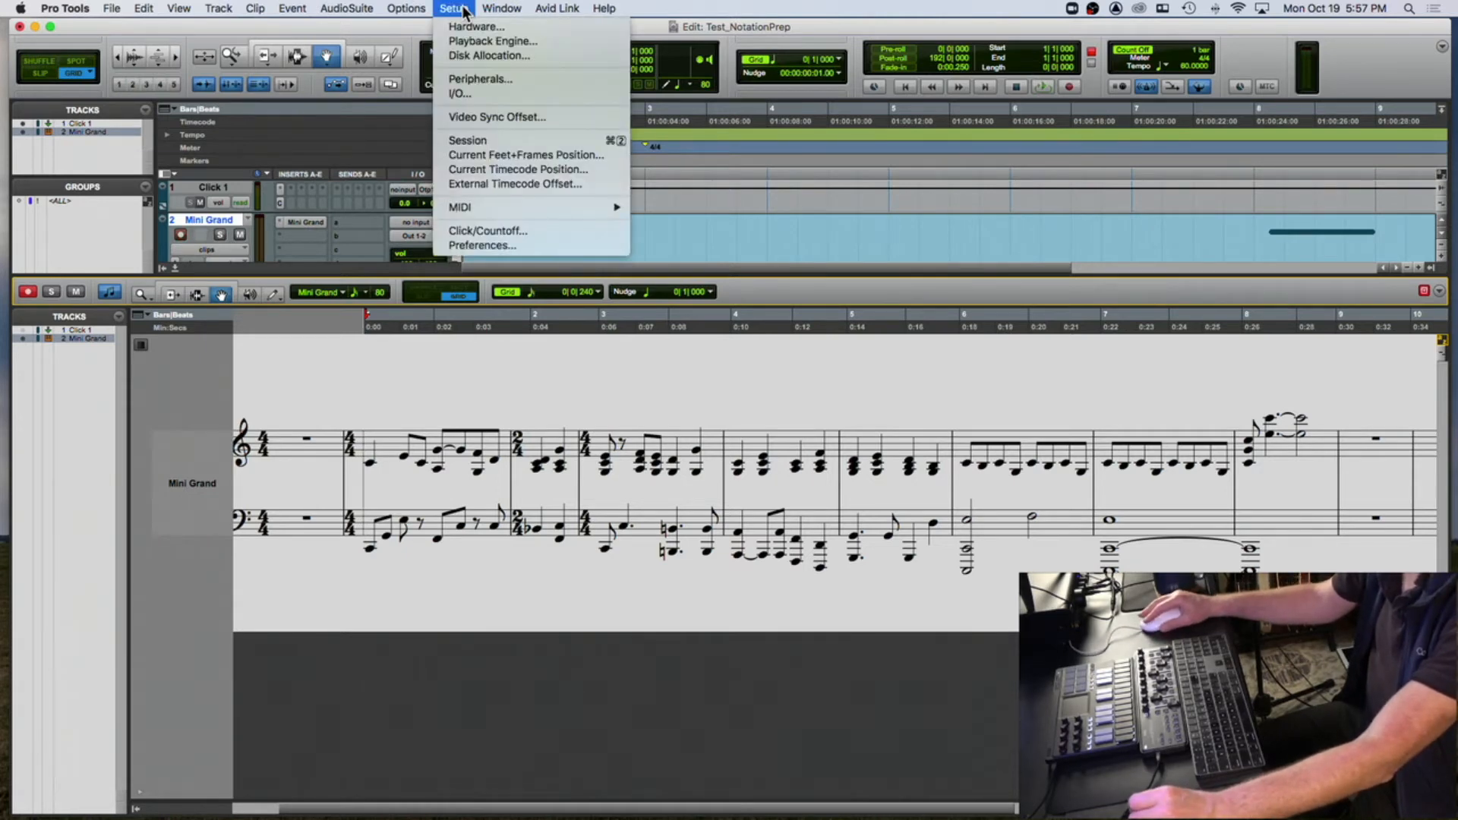
pyautogui.moveTo(501, 9)
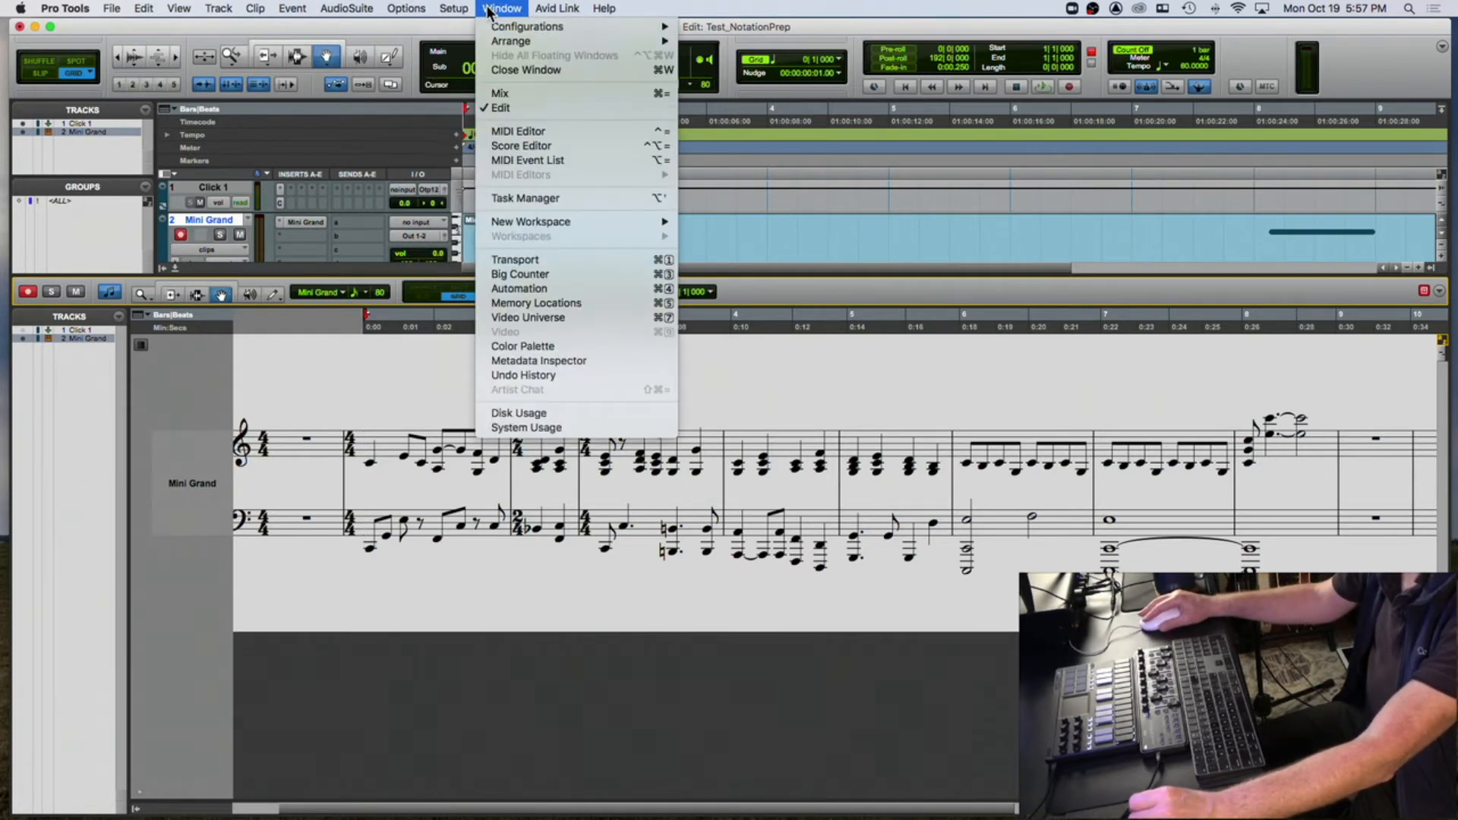
pyautogui.click(510, 146)
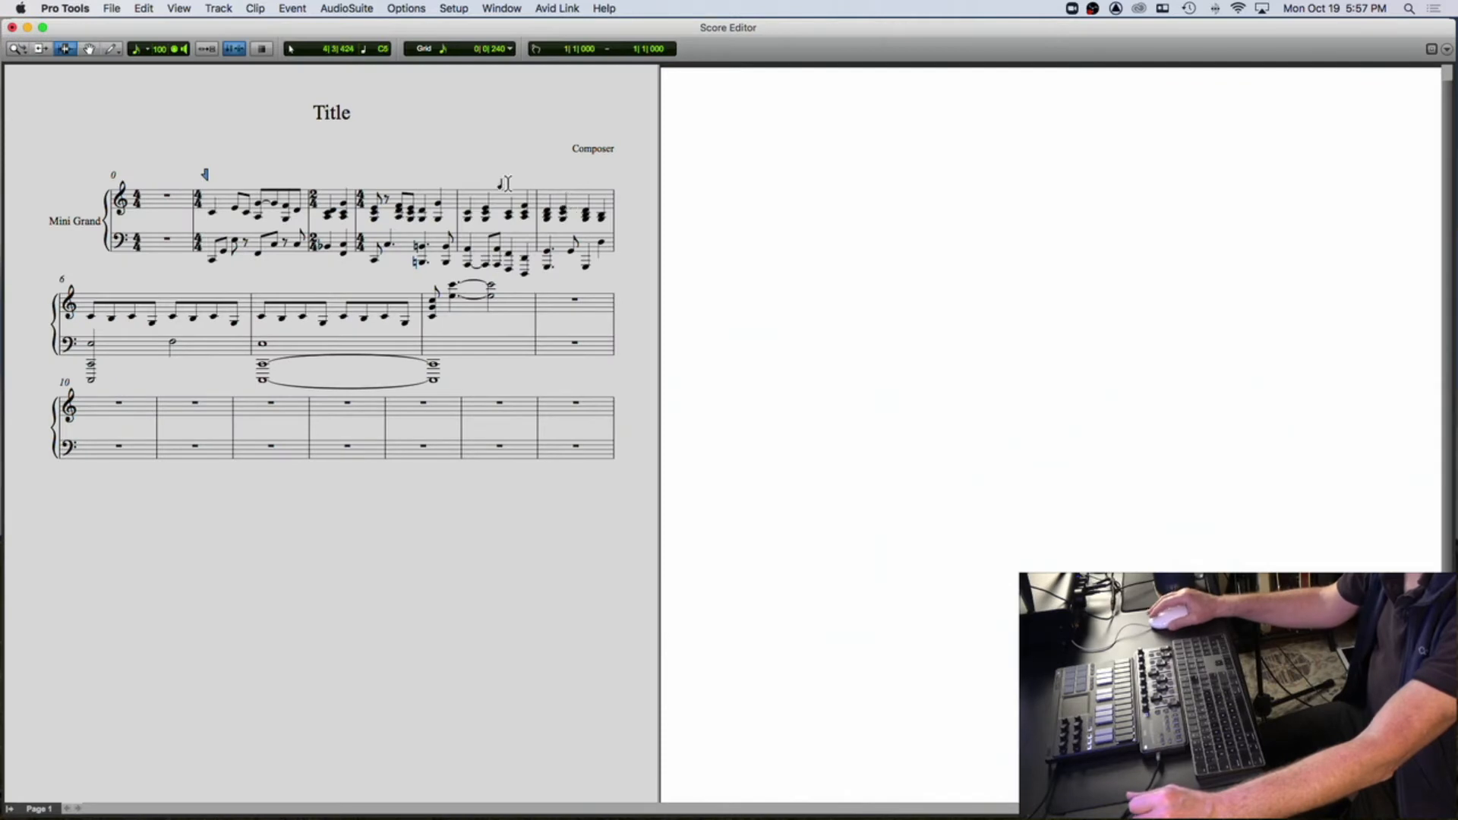
# - Set the score's title to "Stoopid Tune" and its composer to "Me" in Score Setup
pyautogui.doubleClick(342, 121)
pyautogui.click(193, 108)
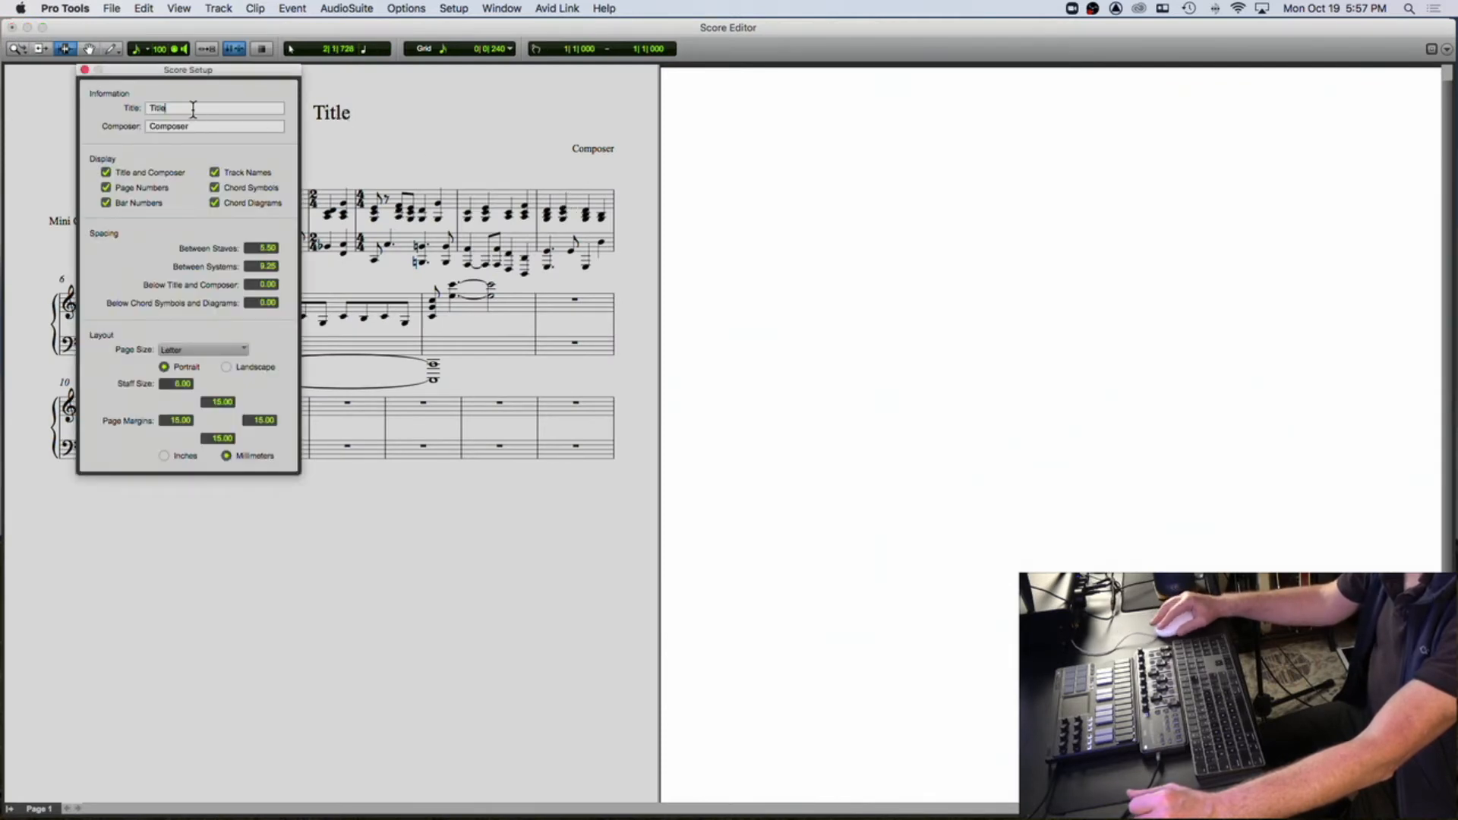
pyautogui.write('Stup')
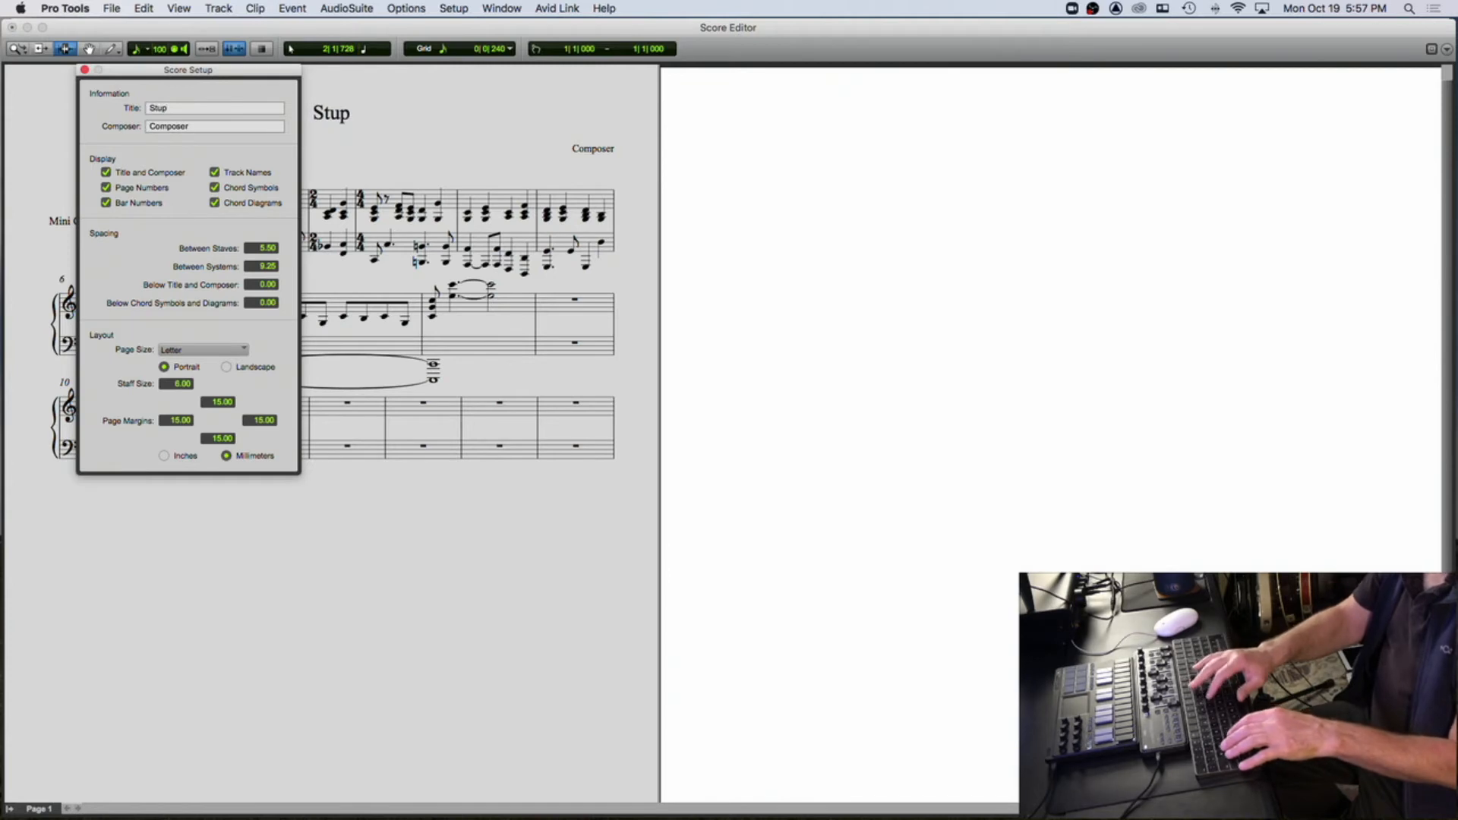
pyautogui.press('BackSpace')
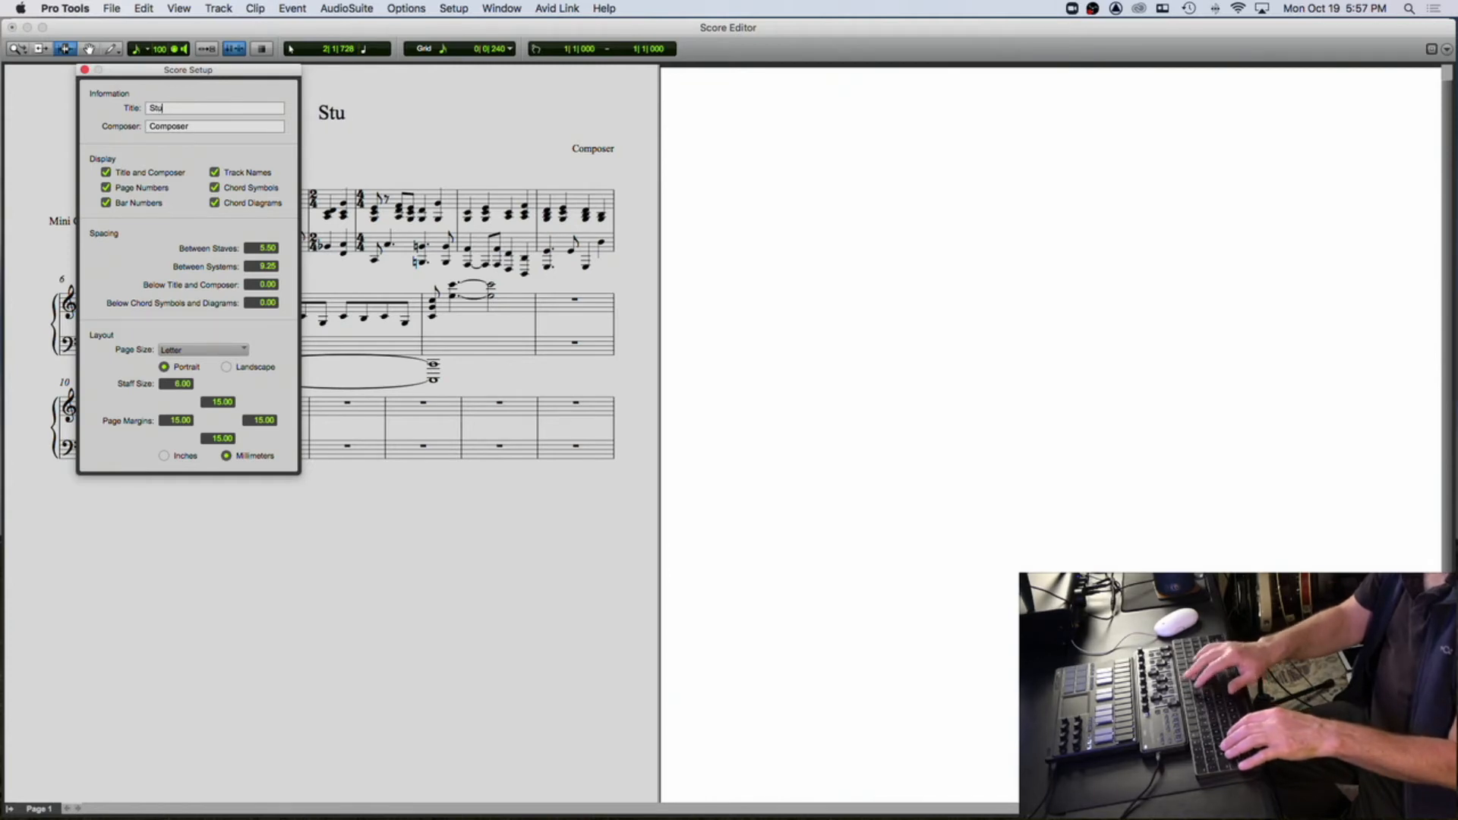
pyautogui.write('ood')
pyautogui.press('BackSpace')
pyautogui.write('p')
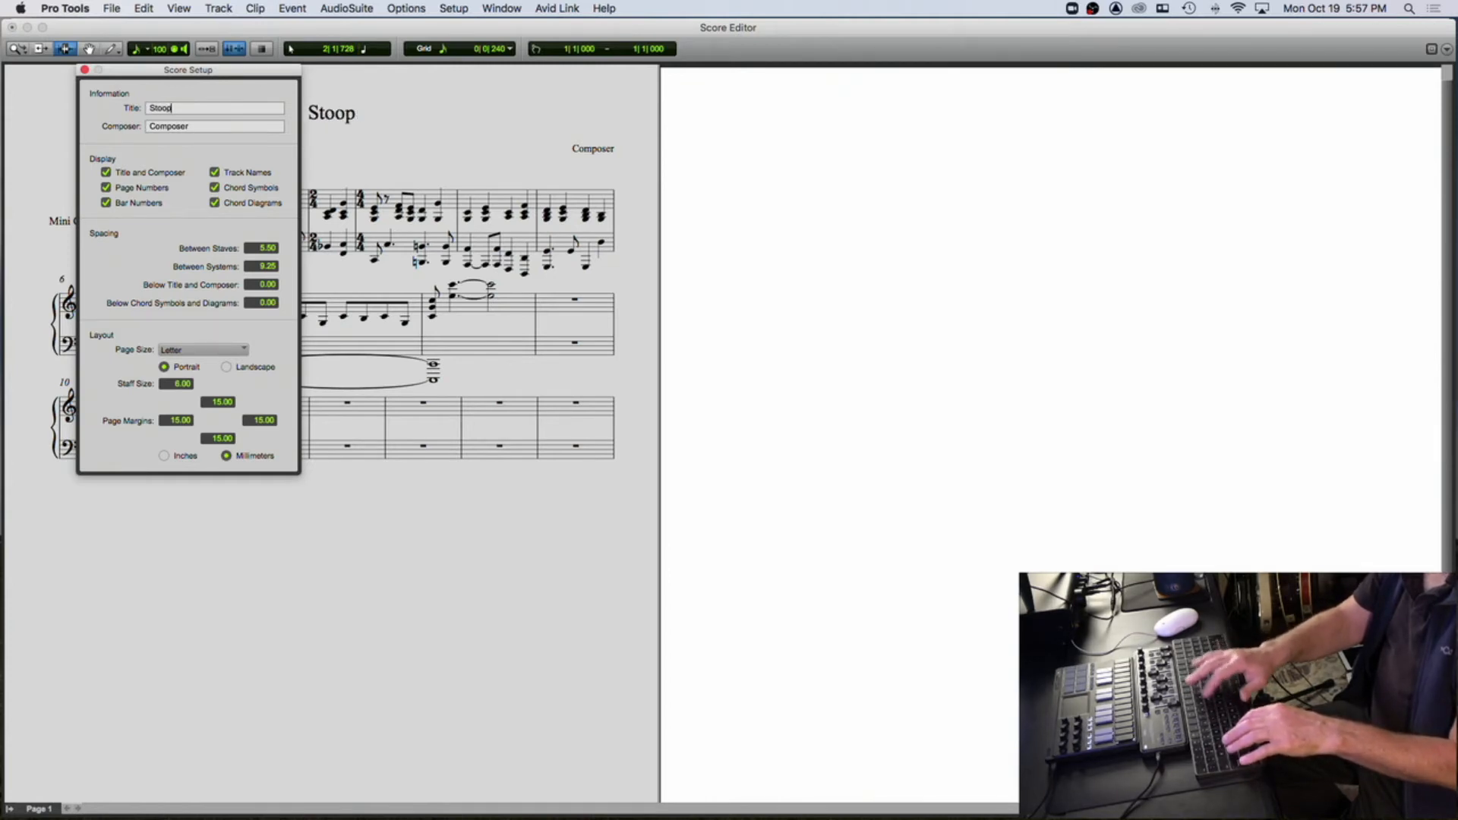
pyautogui.write('id T')
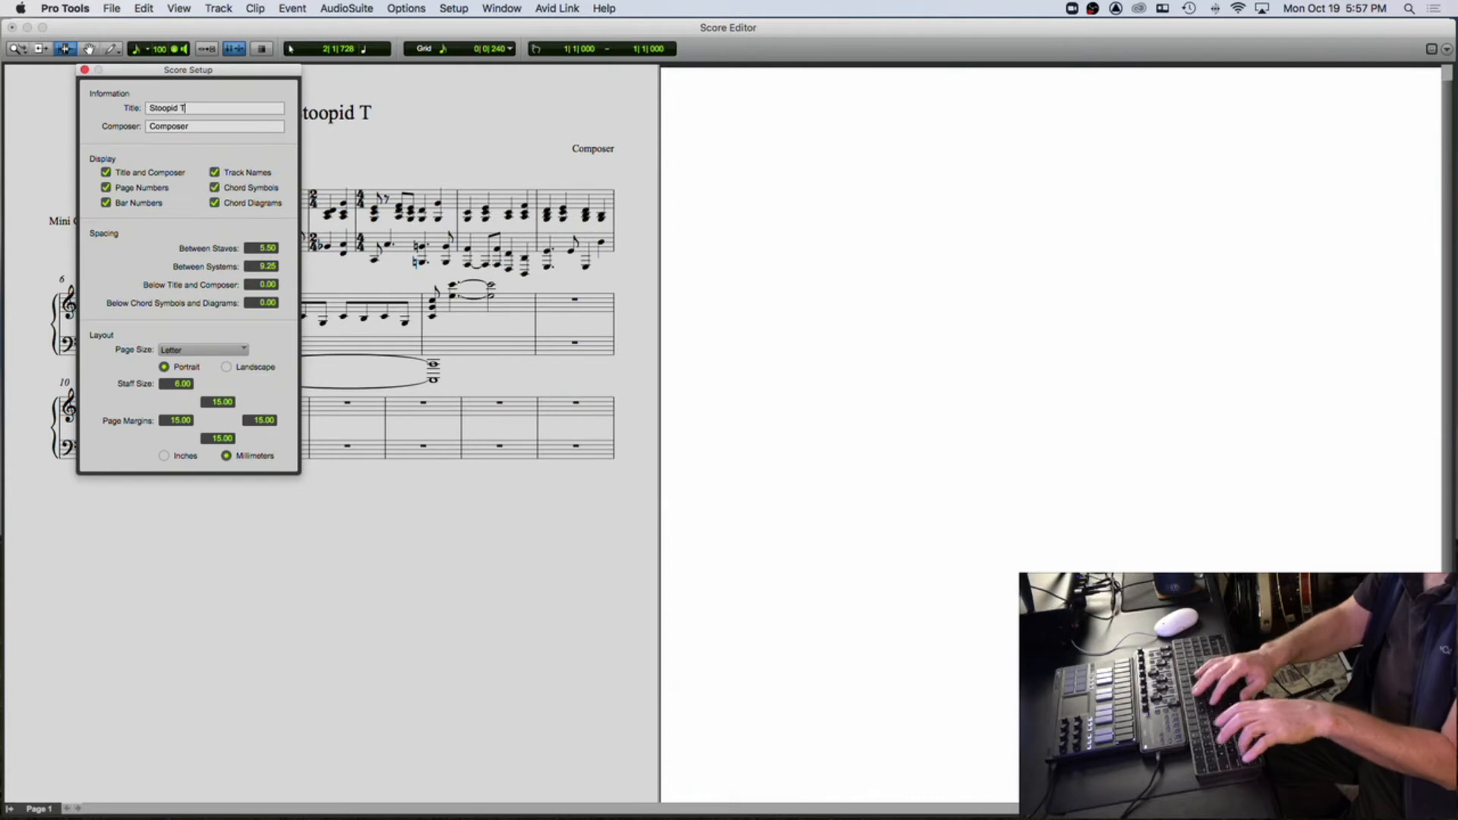
pyautogui.write('unw')
pyautogui.press('BackSpace')
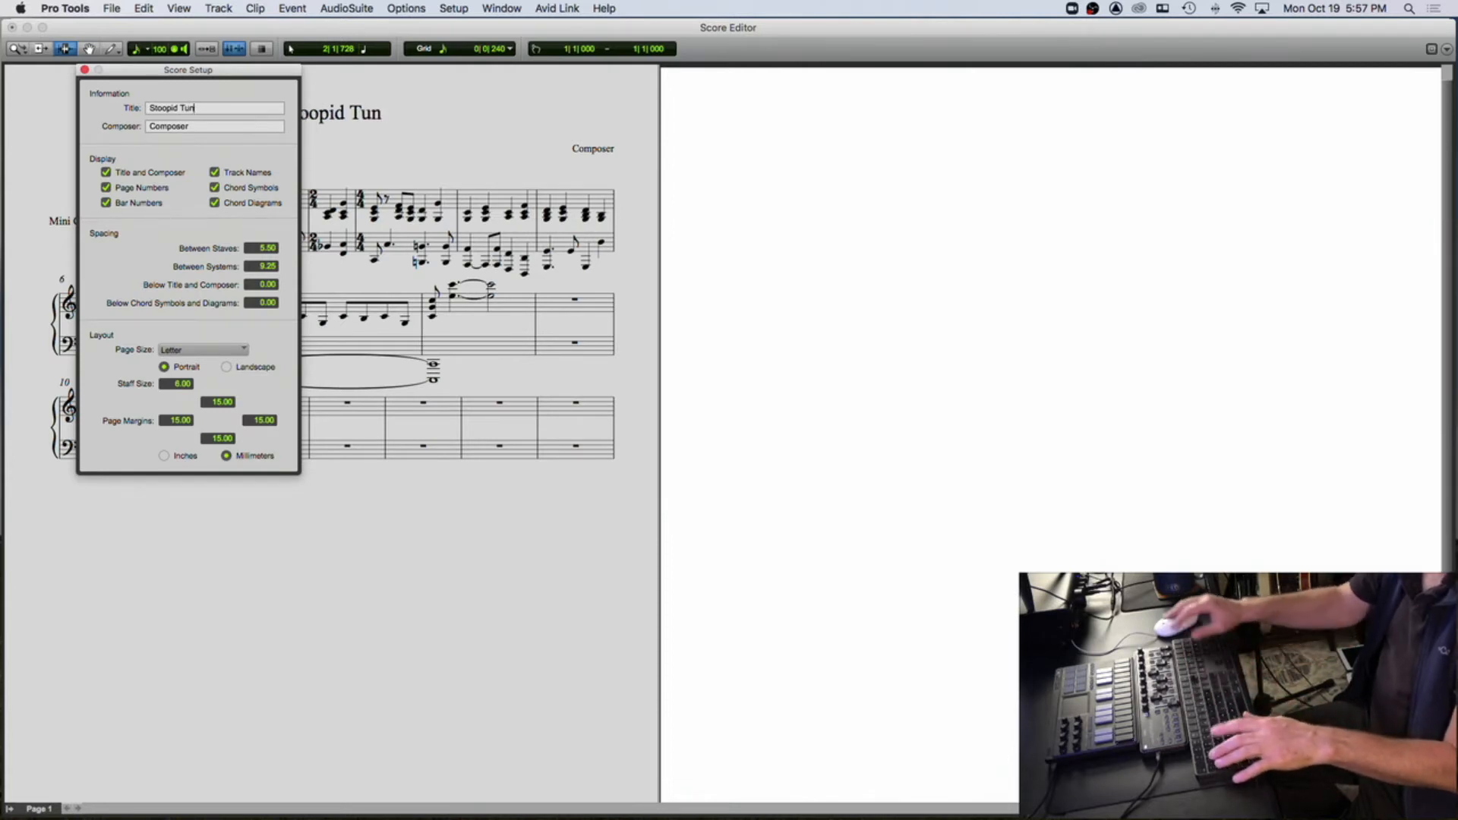
pyautogui.write('e')
pyautogui.press('Tab')
pyautogui.write('Me')
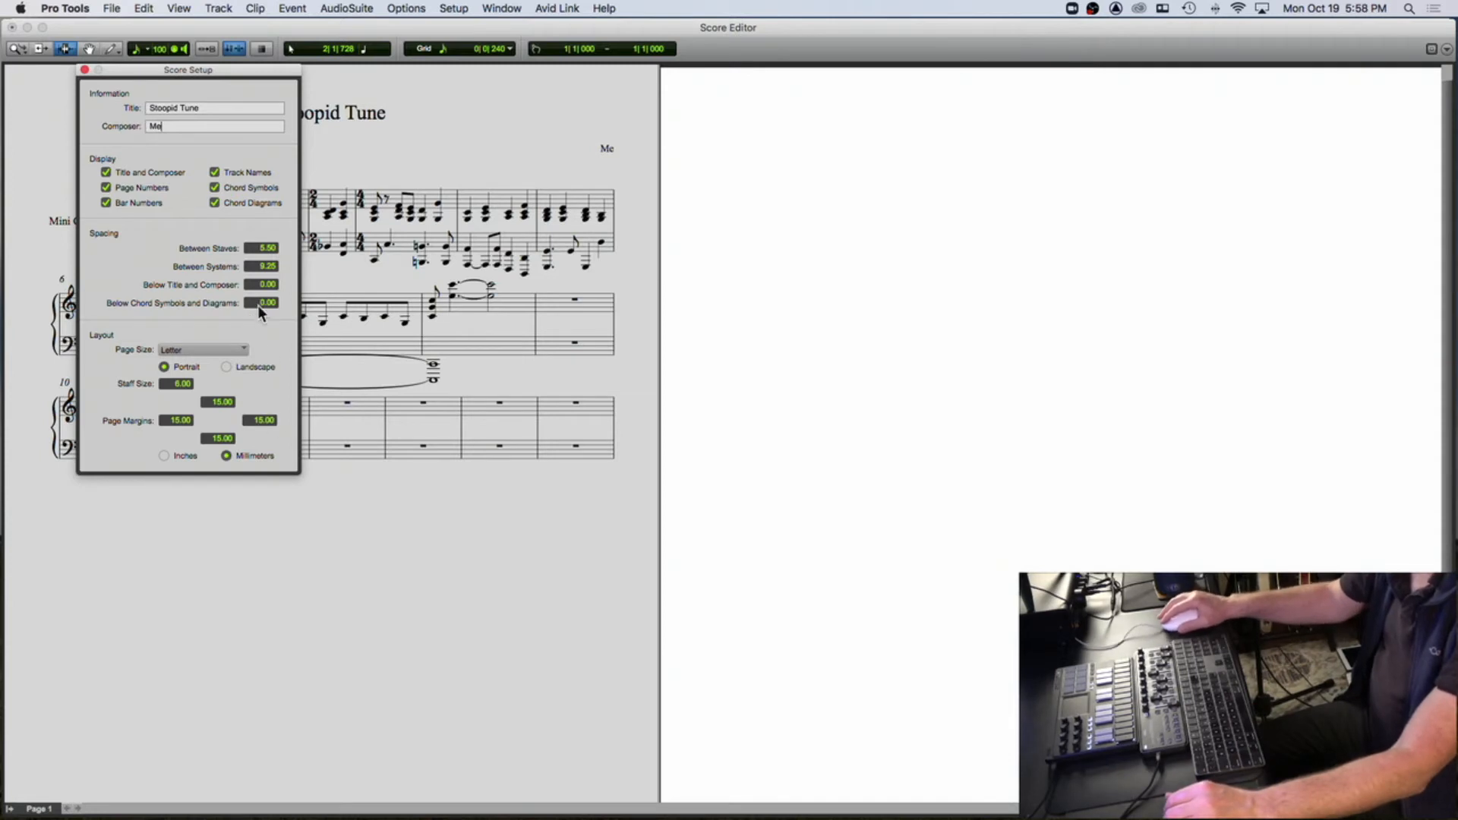
# - Try the Landscape orientation and Legal page size for the score, restoring Portrait and Letter before closing Score Setup
pyautogui.moveTo(224, 76); pyautogui.dragTo(845, 139)
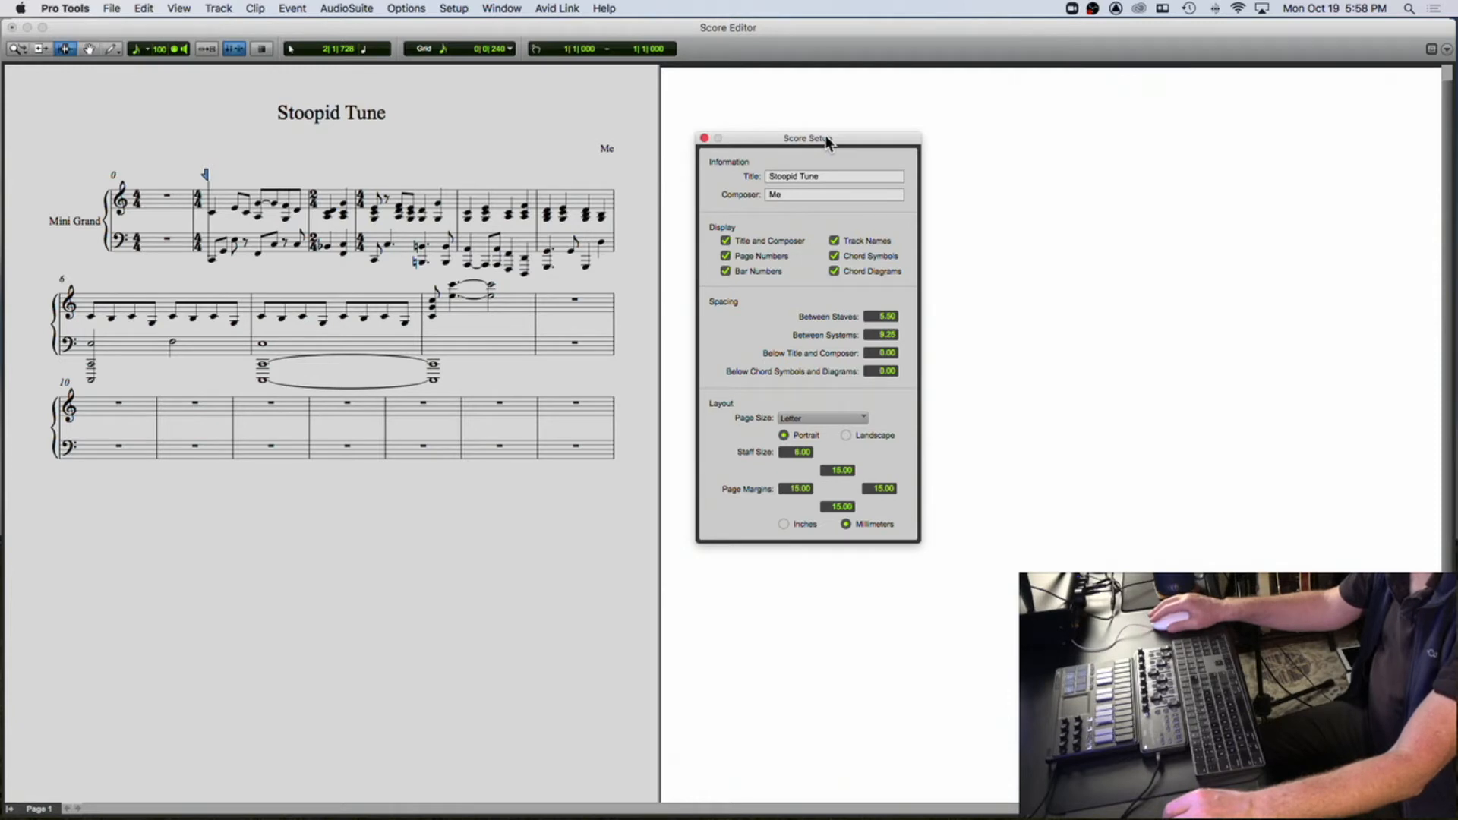
pyautogui.click(848, 437)
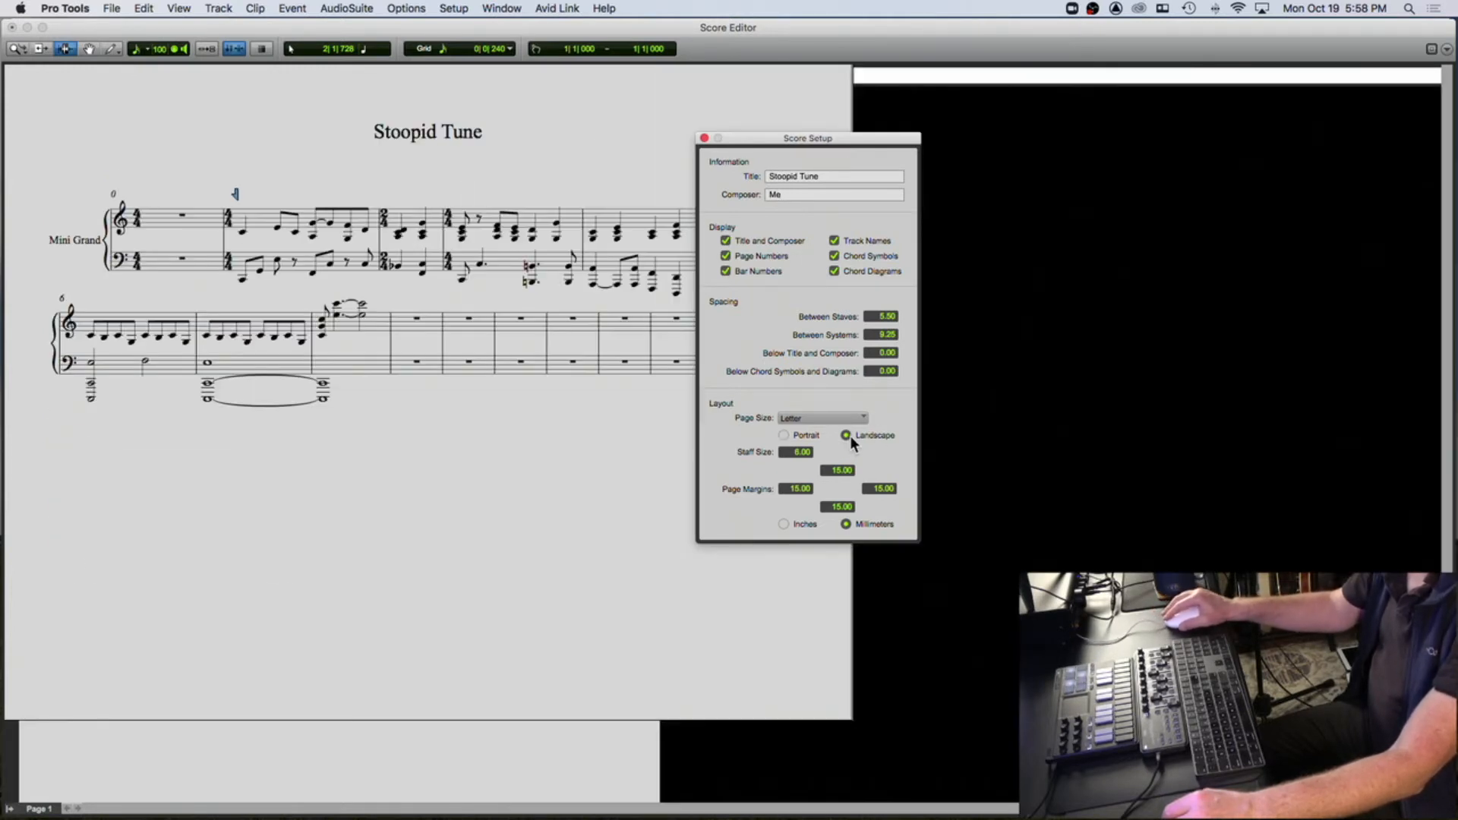
pyautogui.click(782, 435)
pyautogui.click(801, 417)
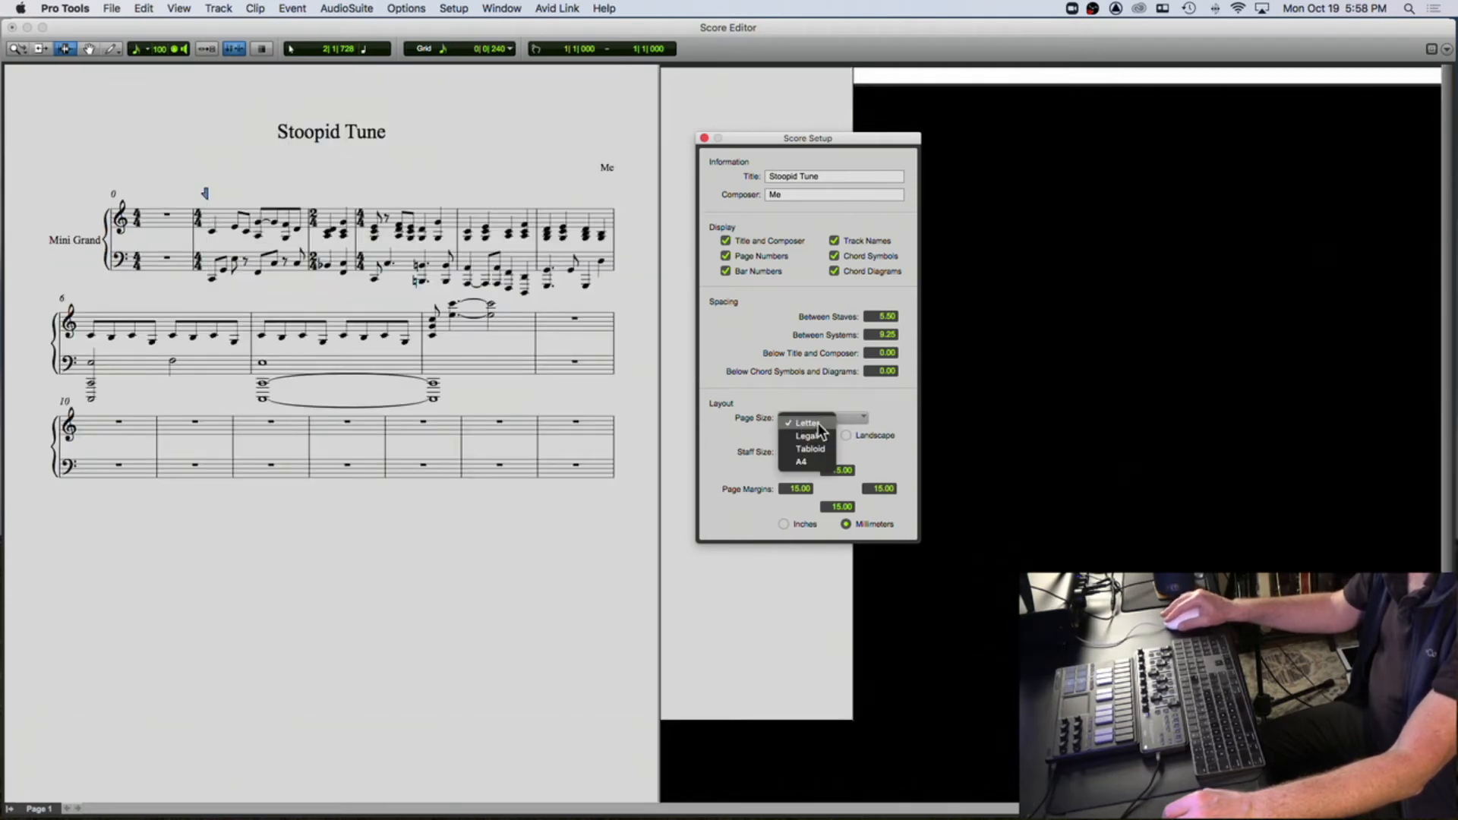
pyautogui.click(819, 433)
pyautogui.click(802, 418)
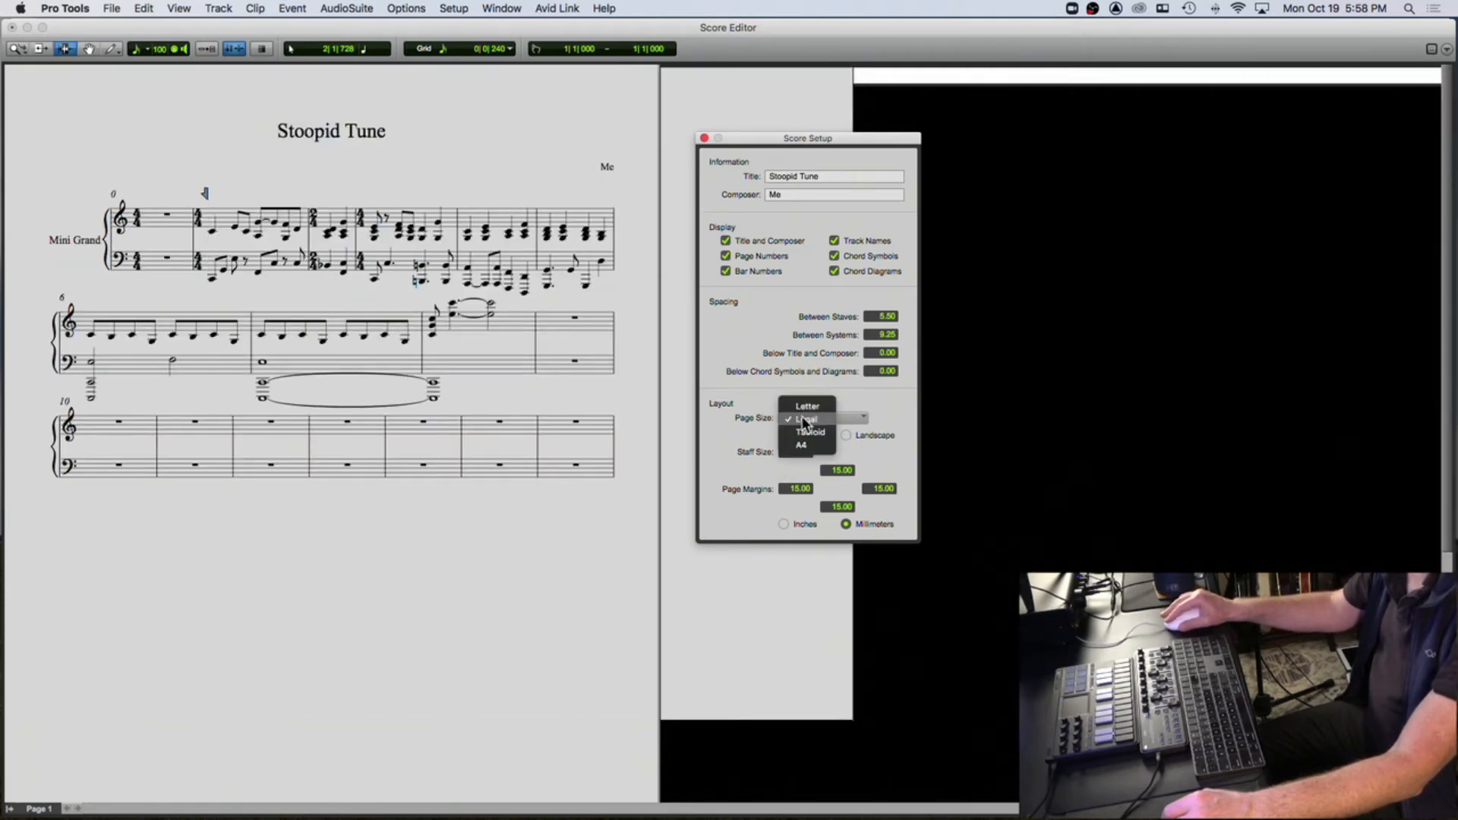
pyautogui.click(825, 408)
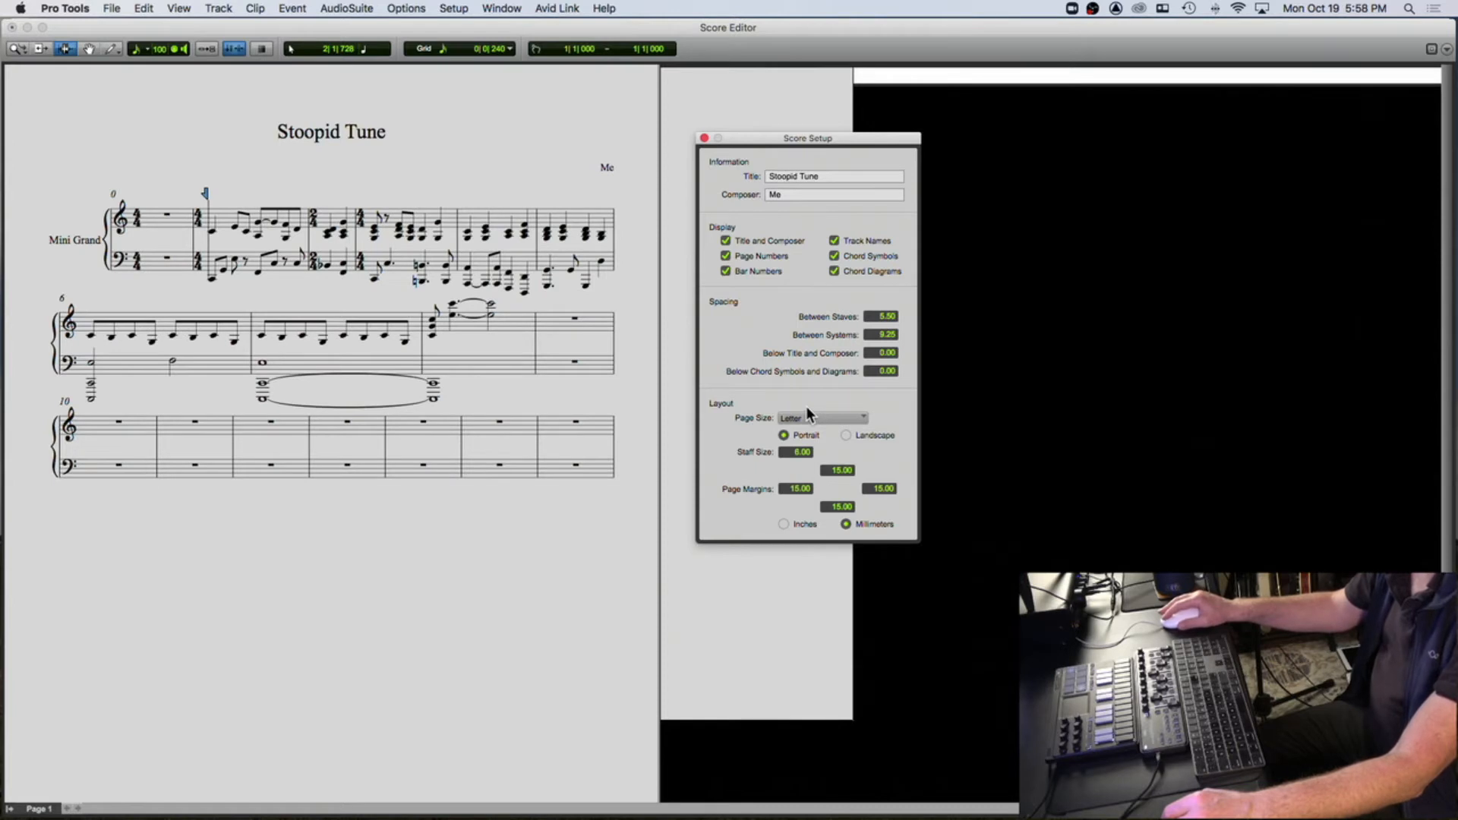
pyautogui.click(704, 139)
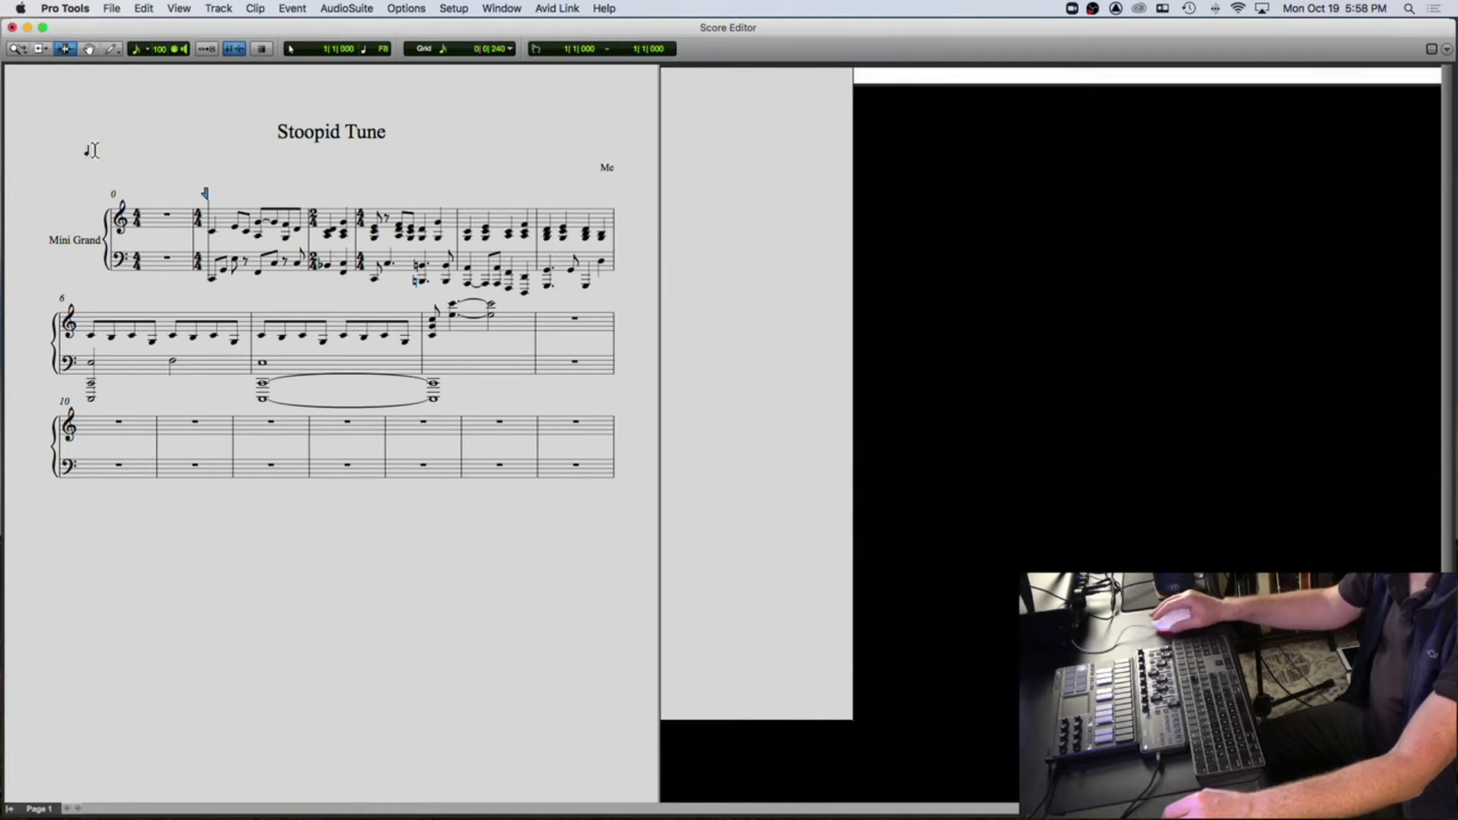
# - Print the score to a PDF file named Stoopid Tune.pdf
pyautogui.click(114, 9)
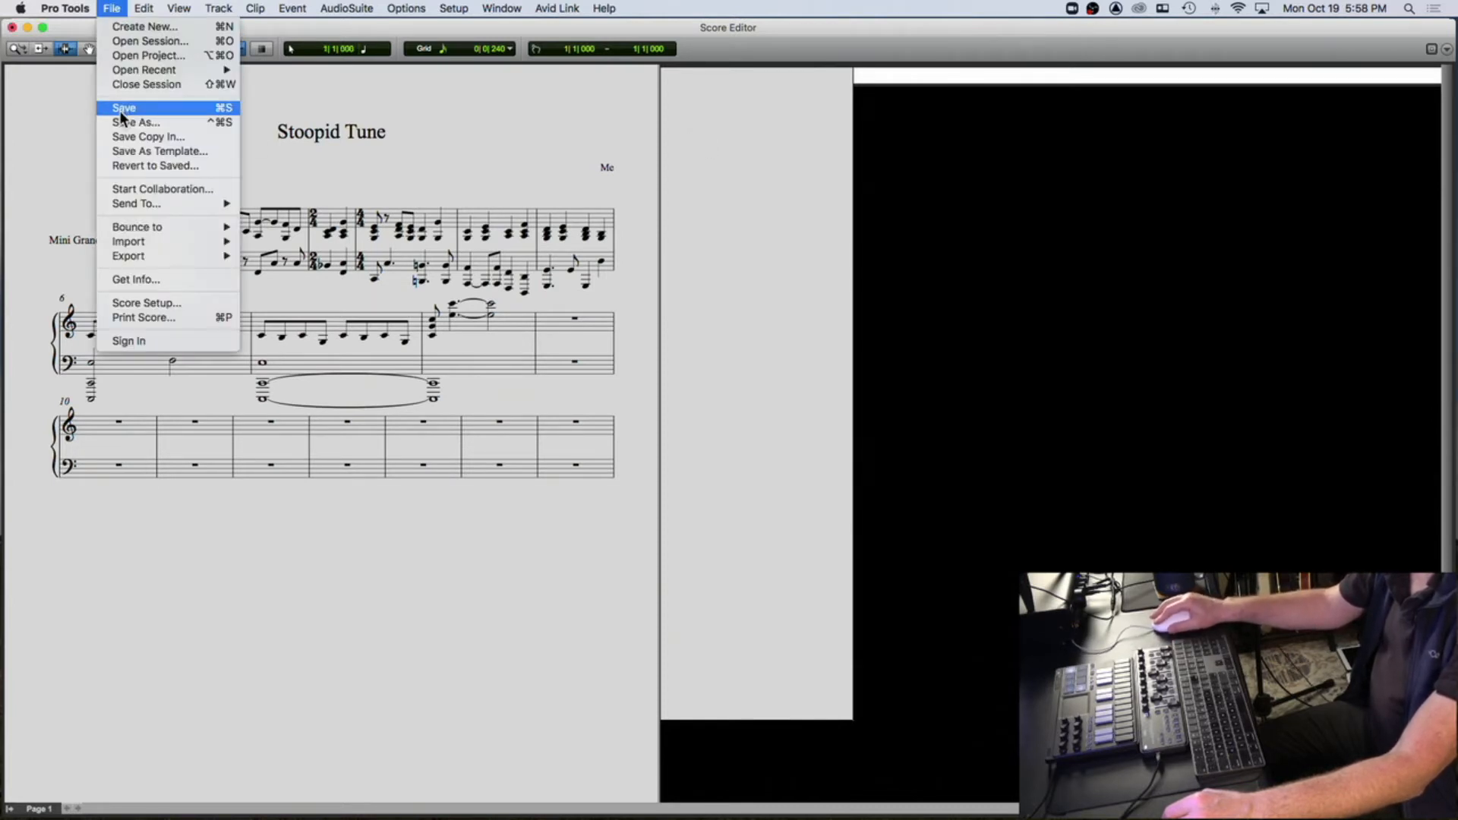
pyautogui.click(143, 318)
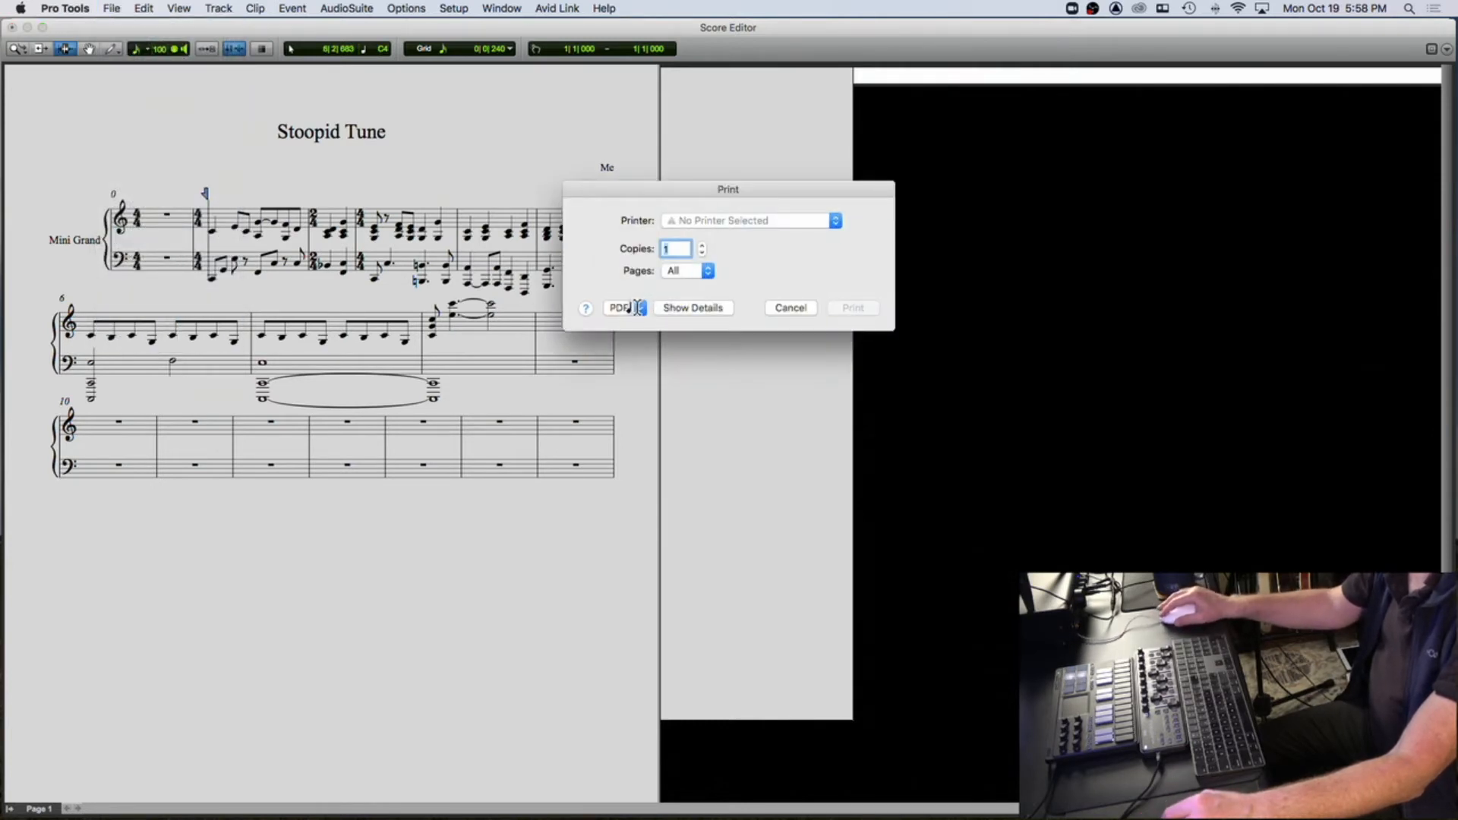
pyautogui.click(837, 221)
pyautogui.click(888, 245)
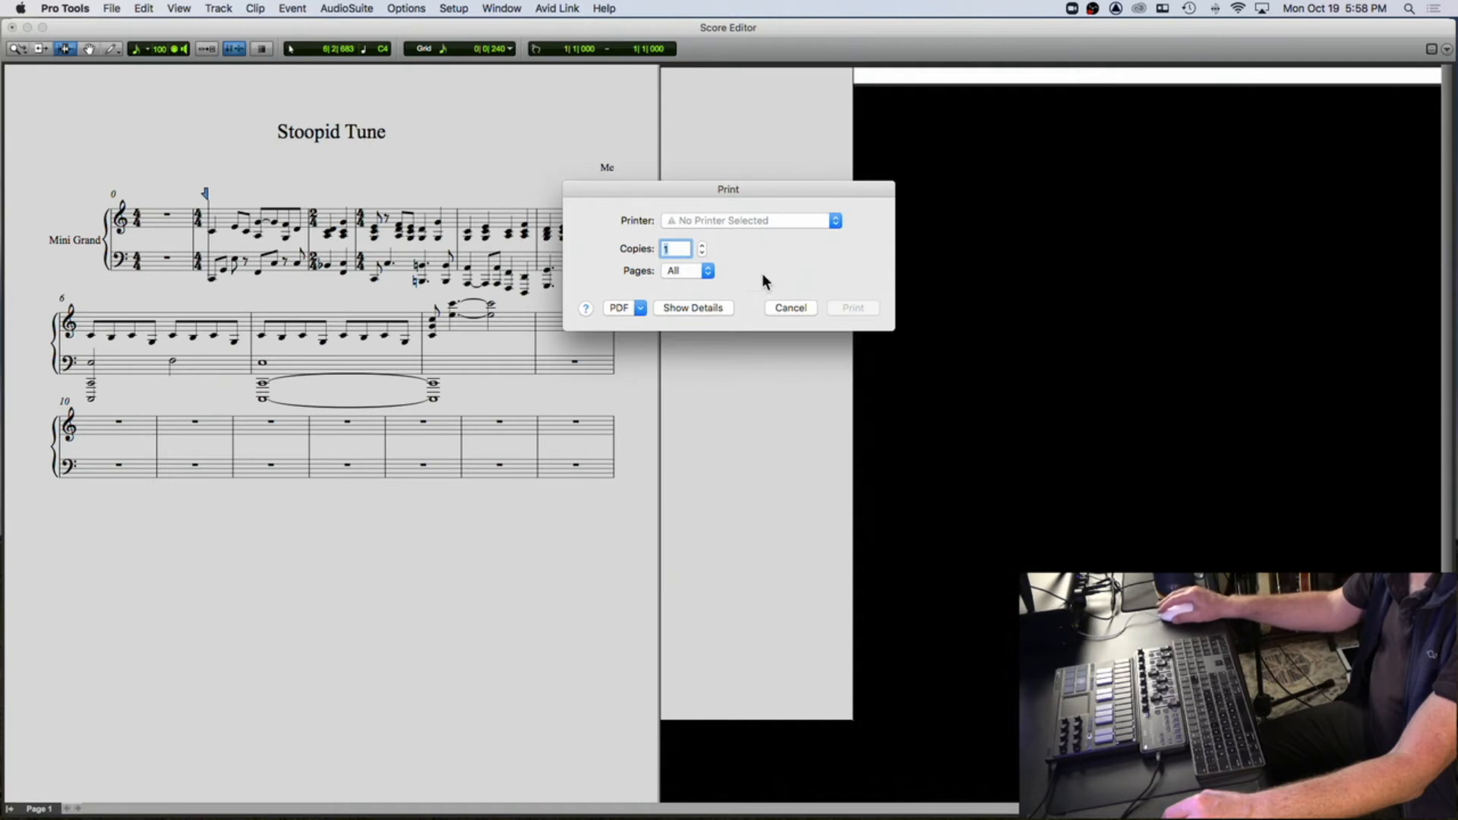
pyautogui.click(638, 307)
pyautogui.click(638, 308)
pyautogui.click(638, 308)
pyautogui.click(638, 337)
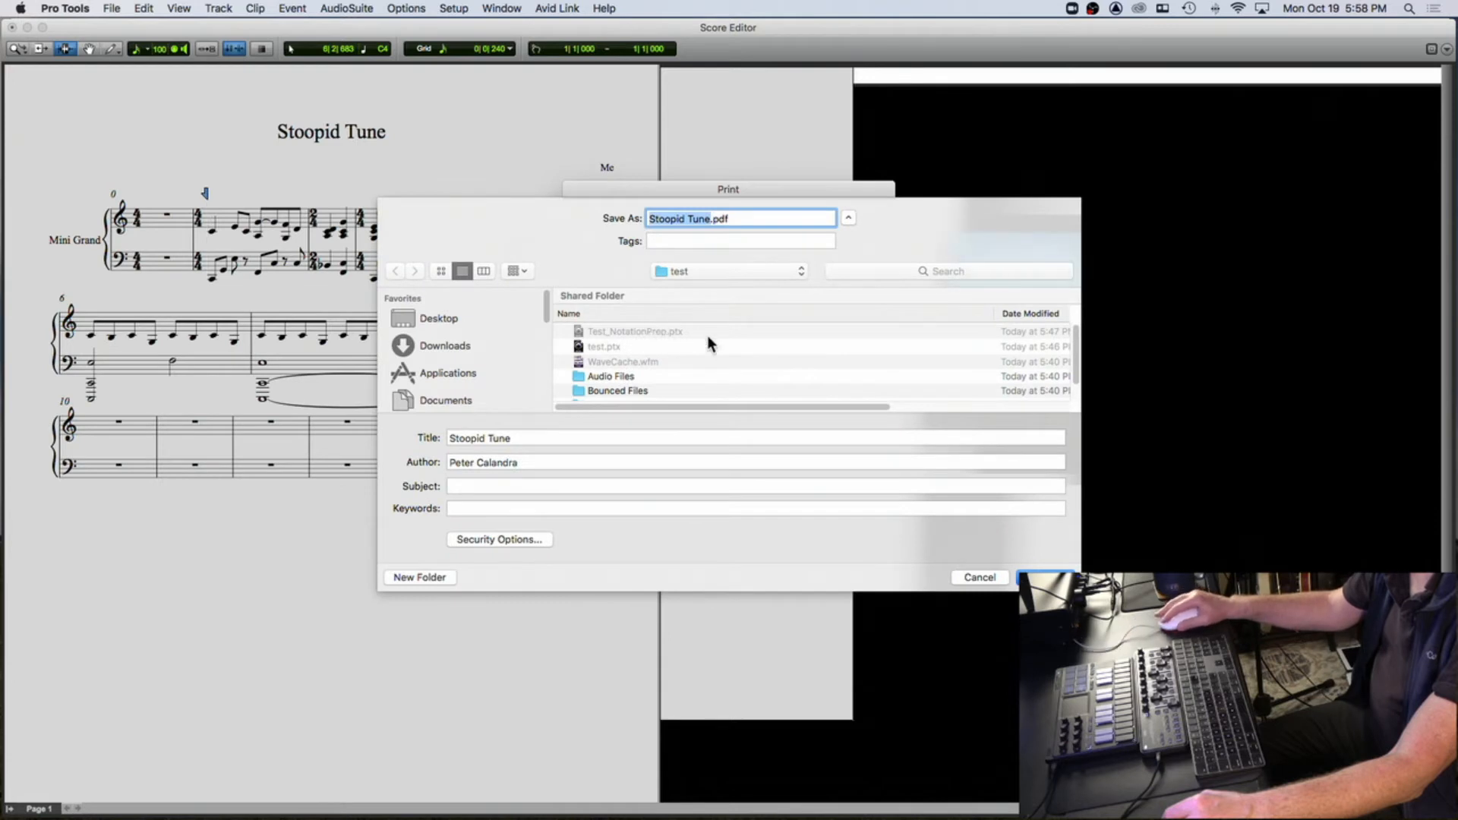
# - Save the score as Stoopid Tune.pdf in the test folder, and open that Desktop folder in Finder to look for the file
pyautogui.click(1035, 578)
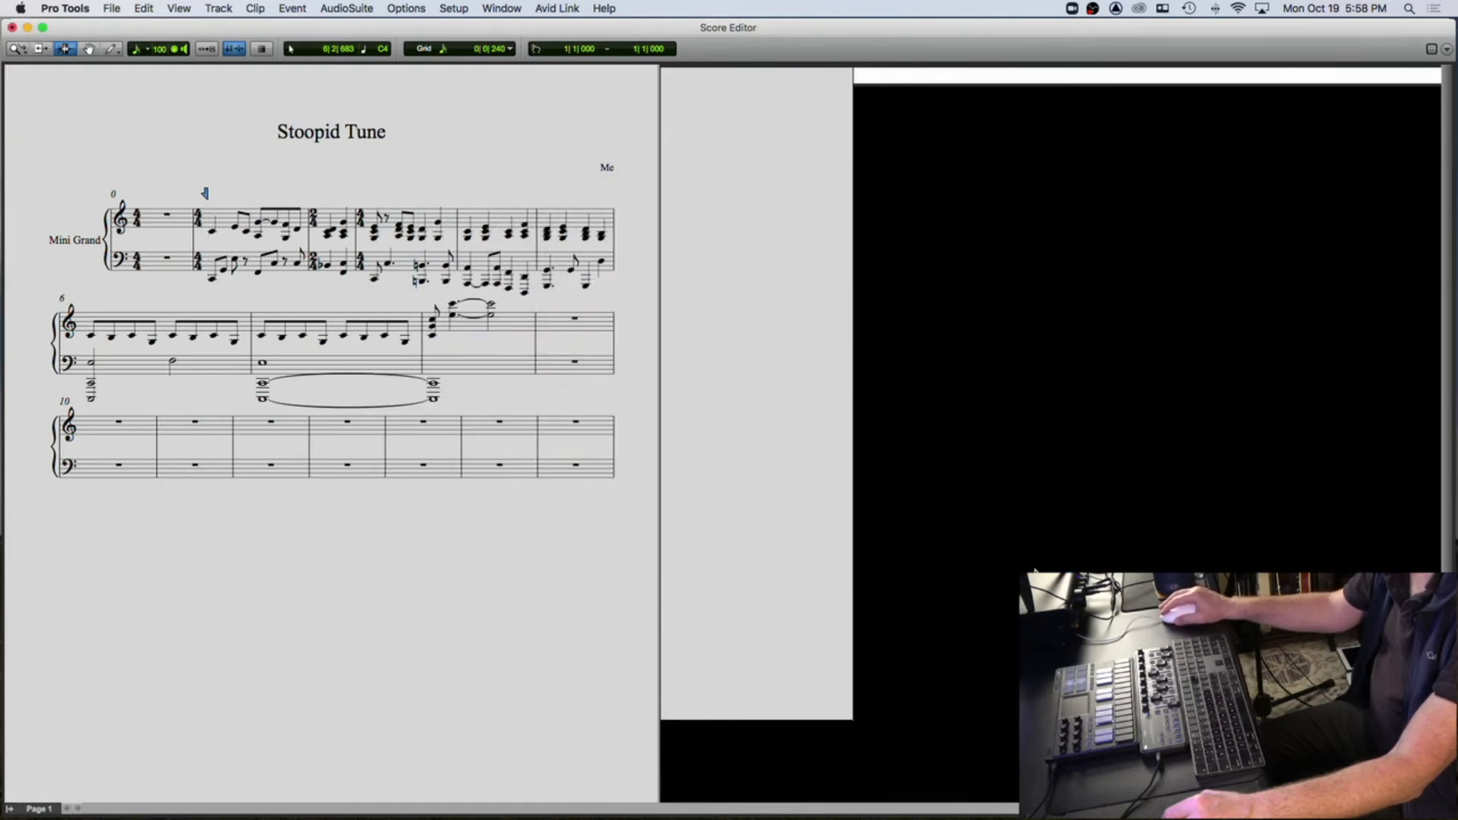
pyautogui.click(22, 809)
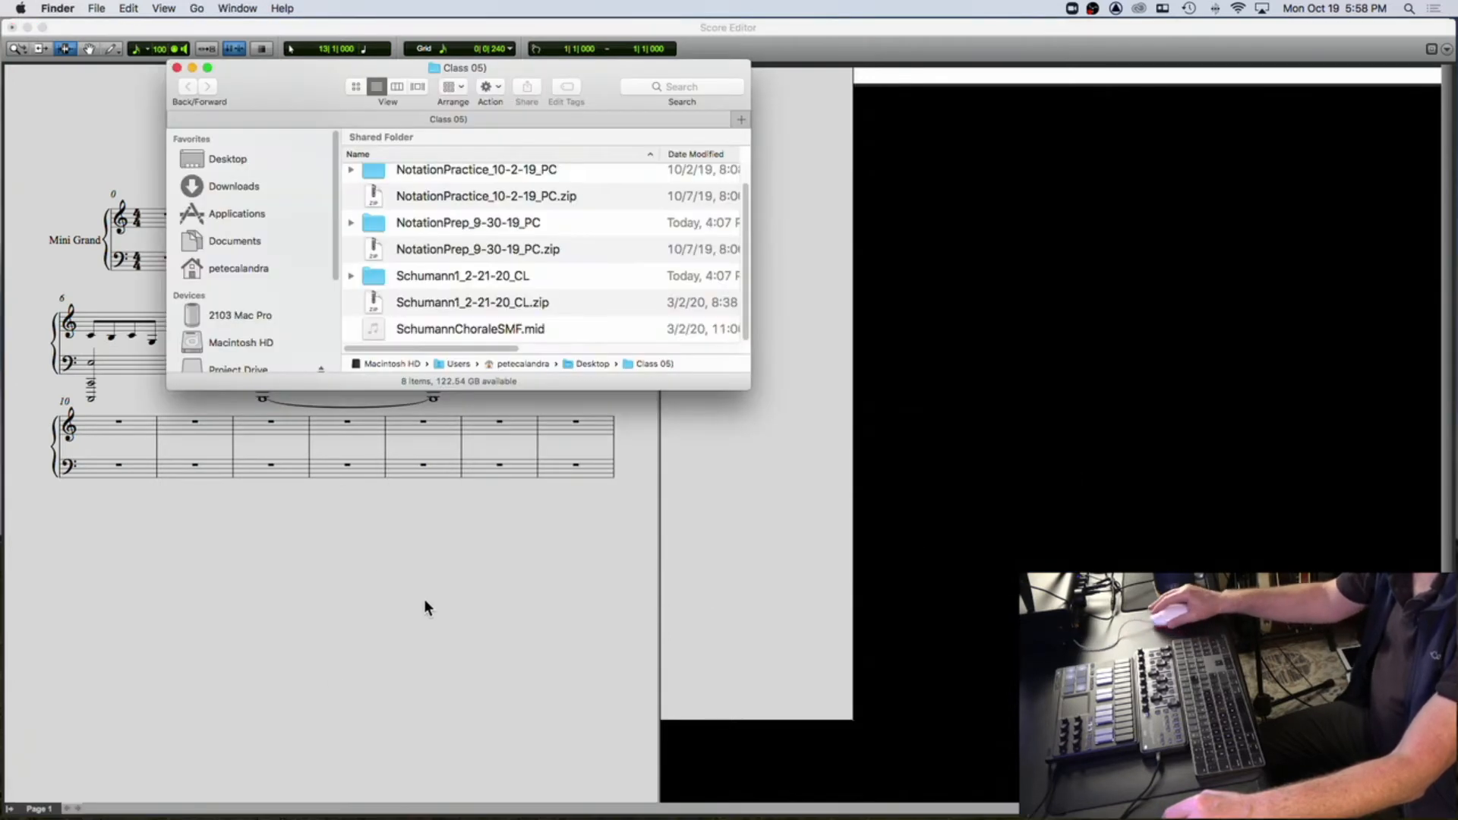
pyautogui.click(229, 159)
pyautogui.doubleClick(379, 173)
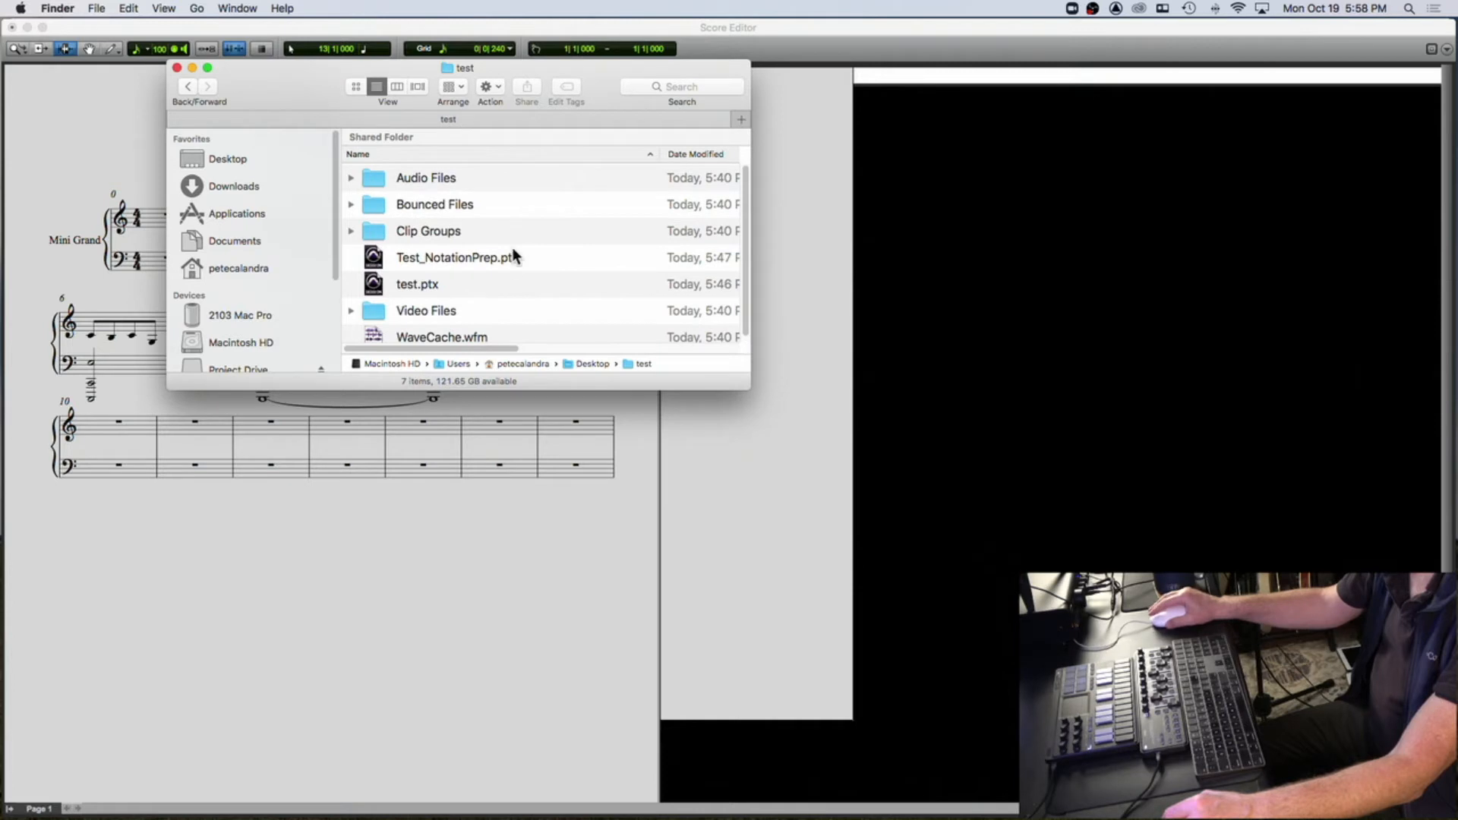
pyautogui.scroll(-1, 438, 224)
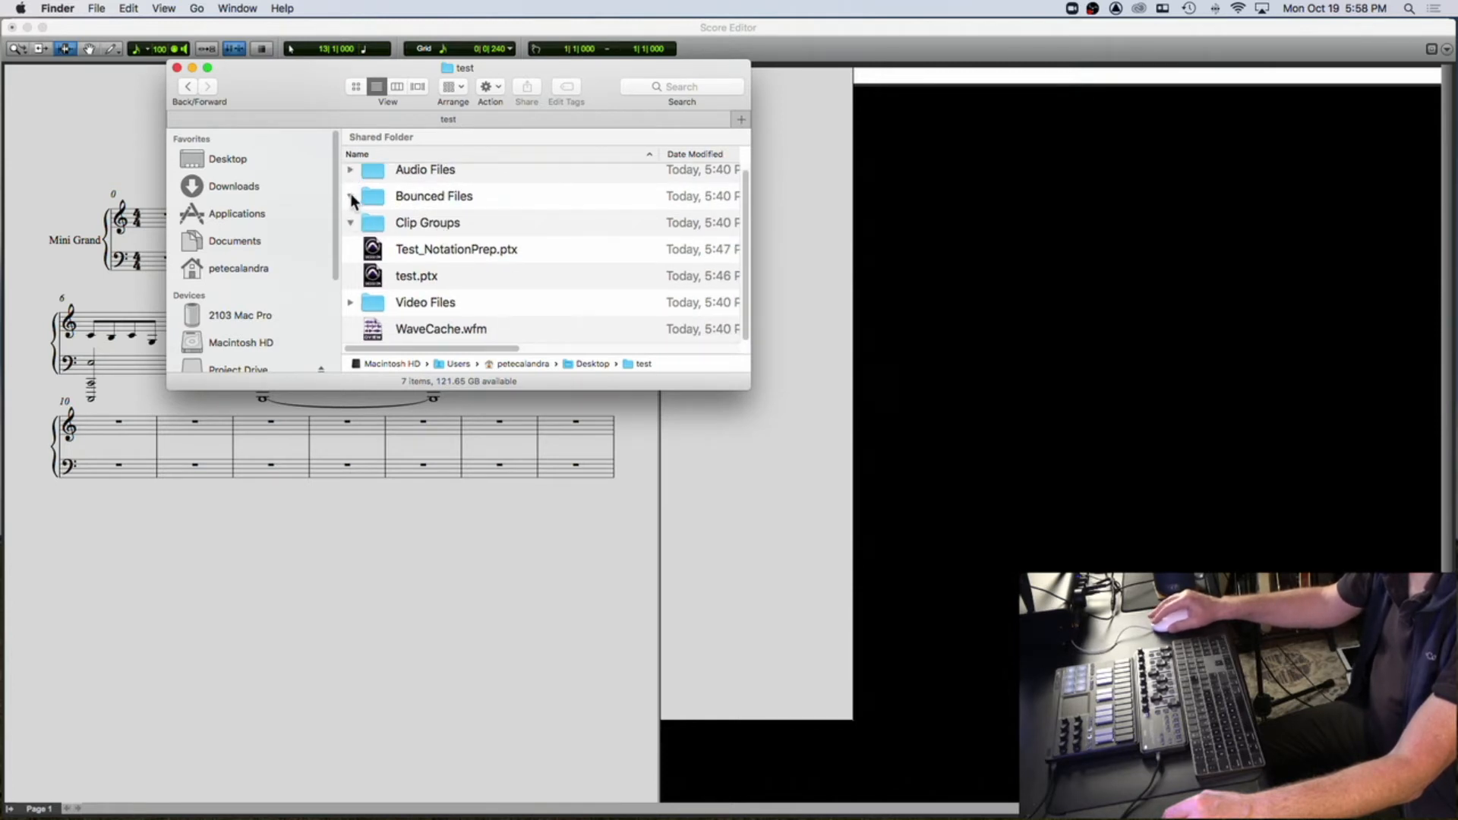
# - Search in Finder for test.pdf, close the search window and return to the Score Editor in Pro Tools
pyautogui.click(672, 83)
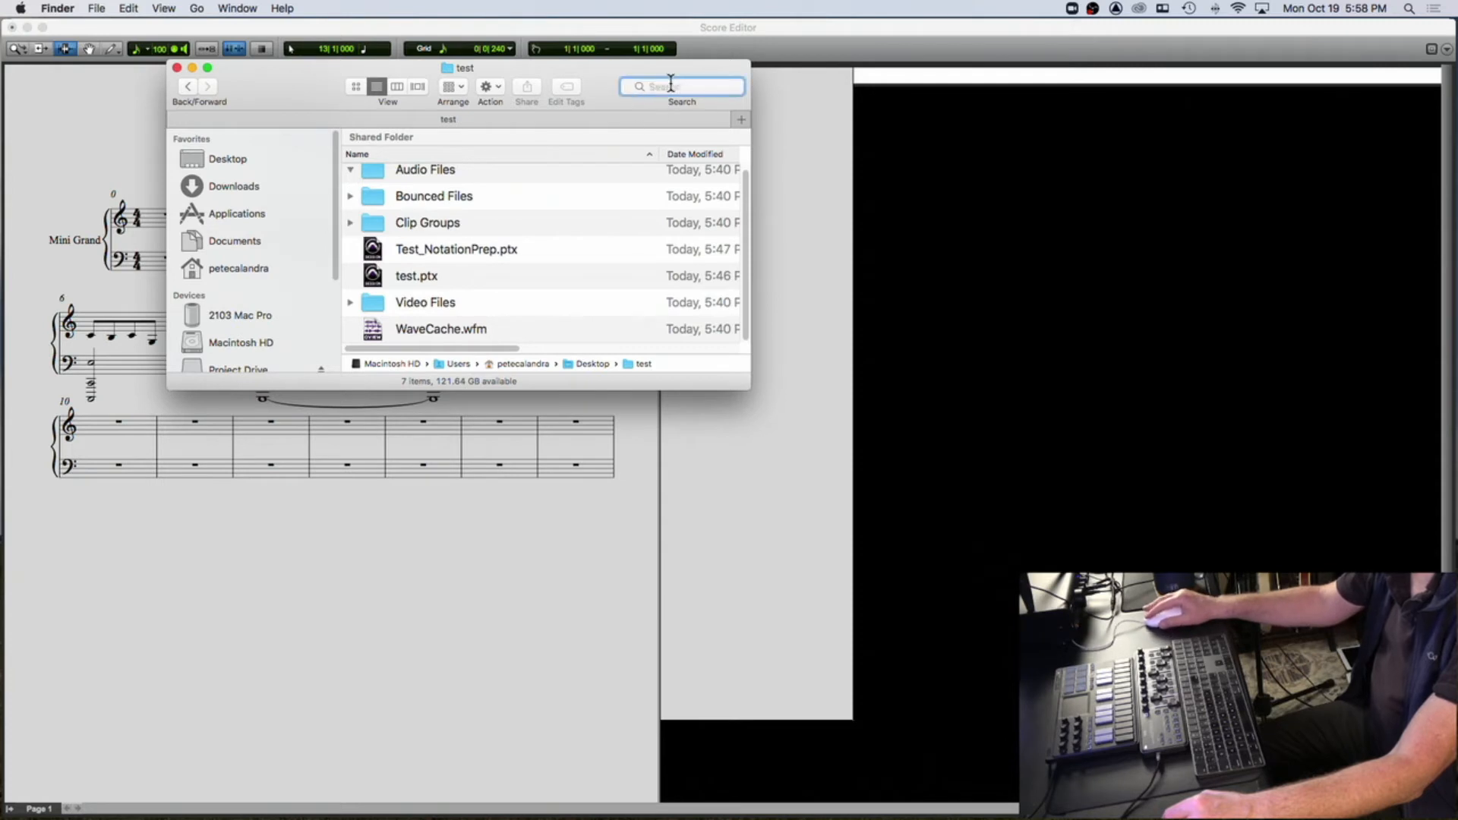
pyautogui.write('test')
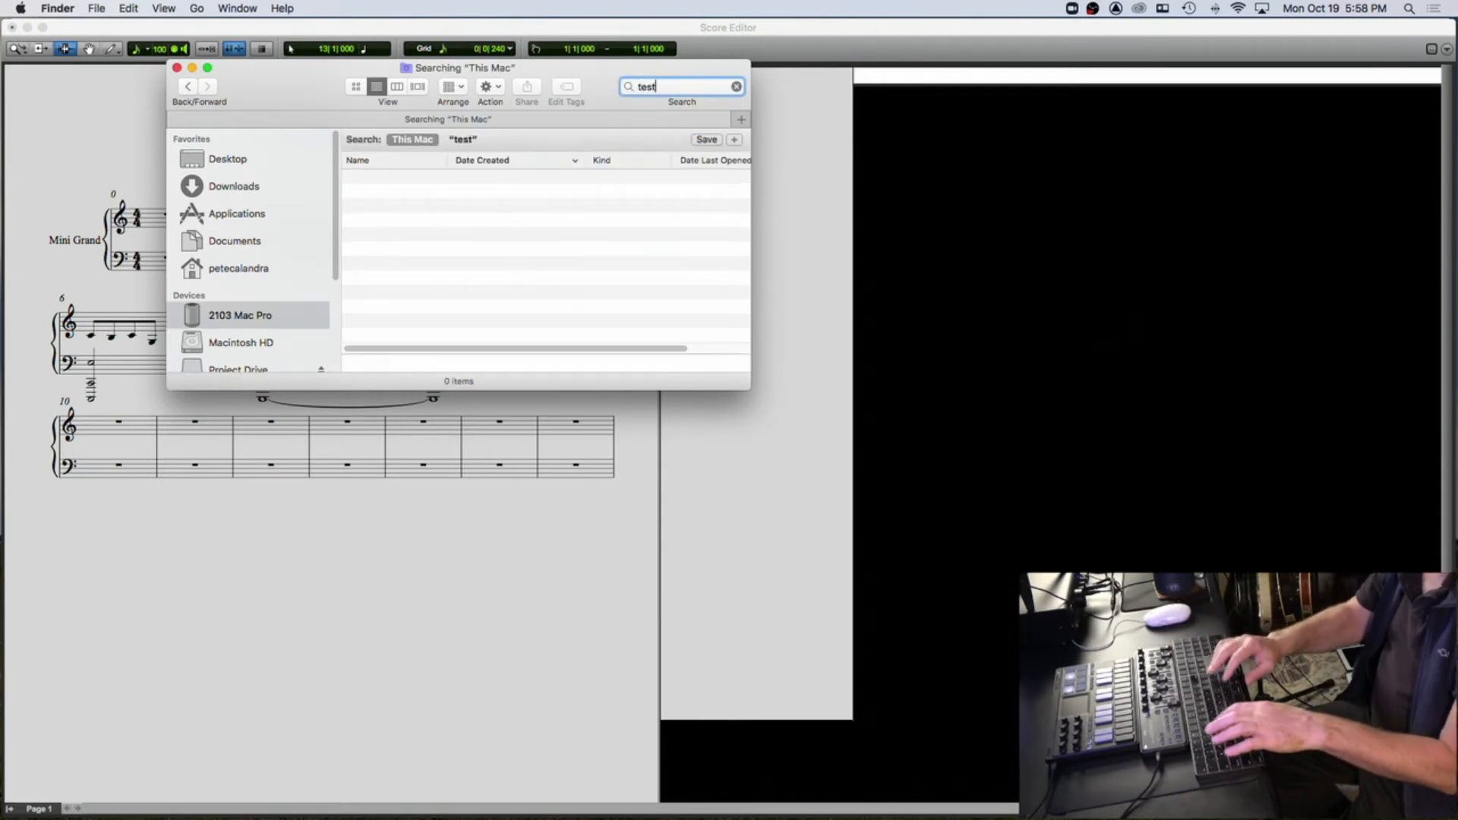
pyautogui.write('.pdf')
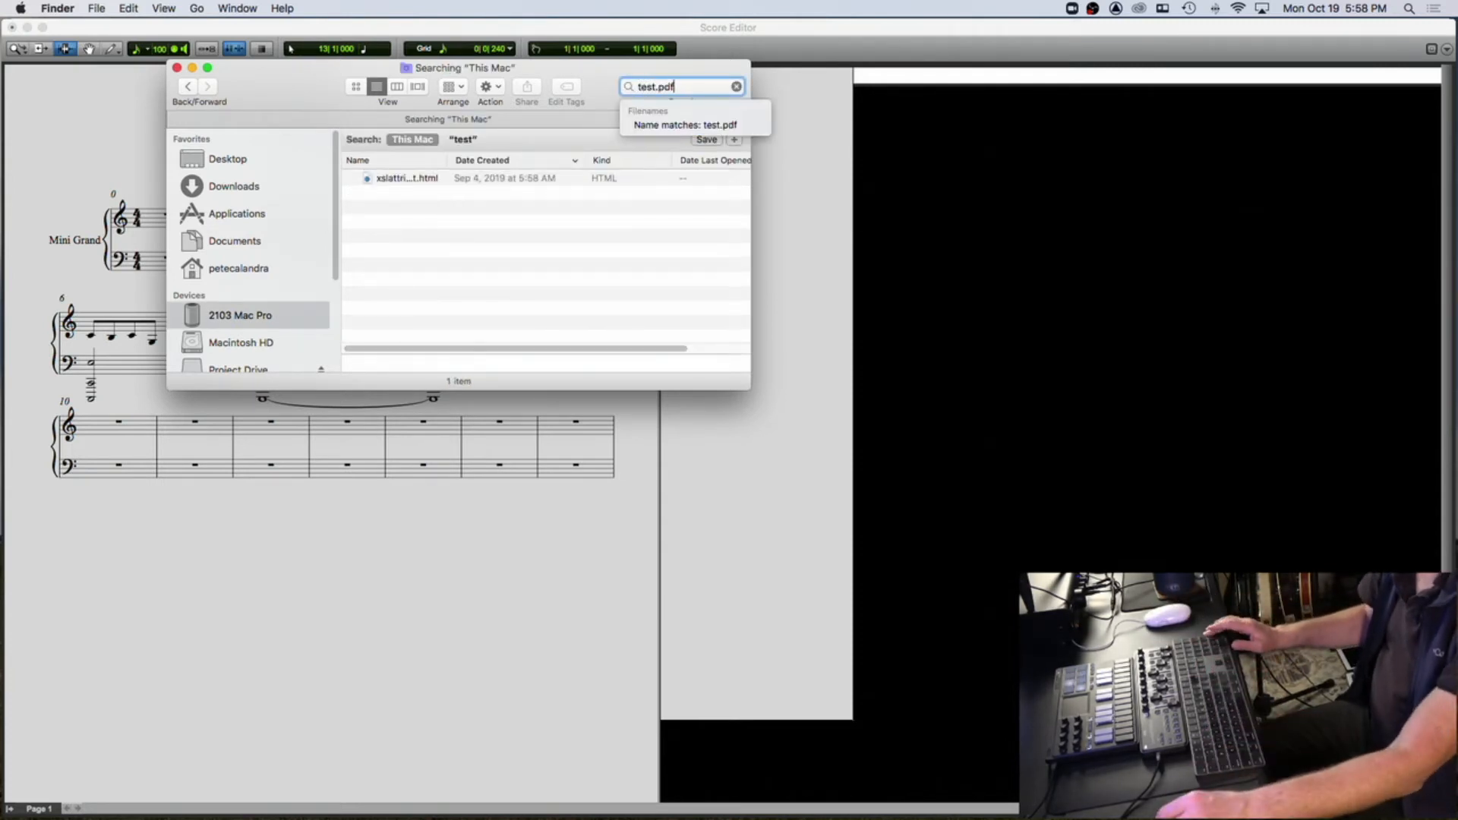
pyautogui.press('Return')
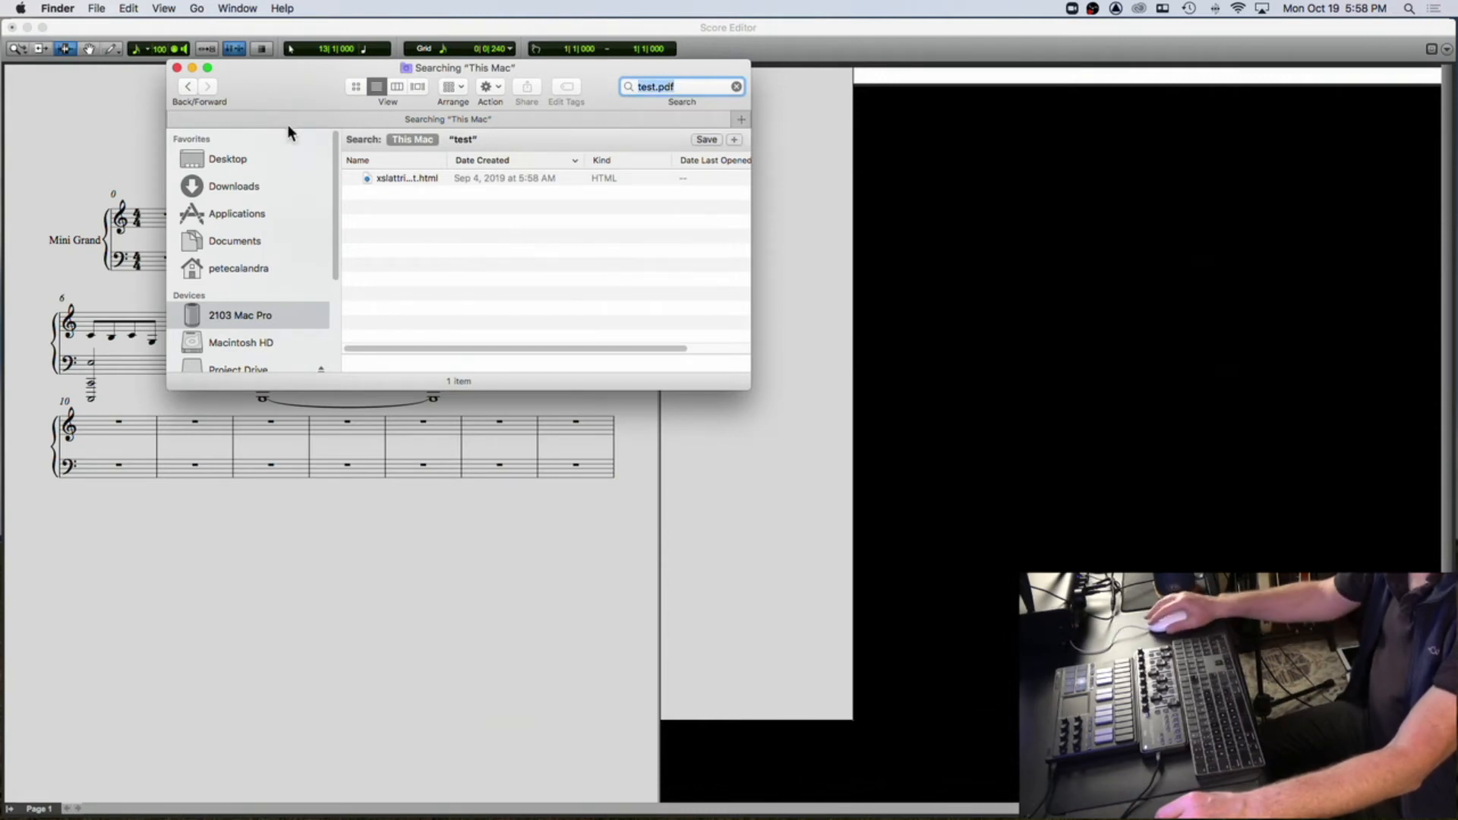
pyautogui.press('super+w')
pyautogui.click(311, 147)
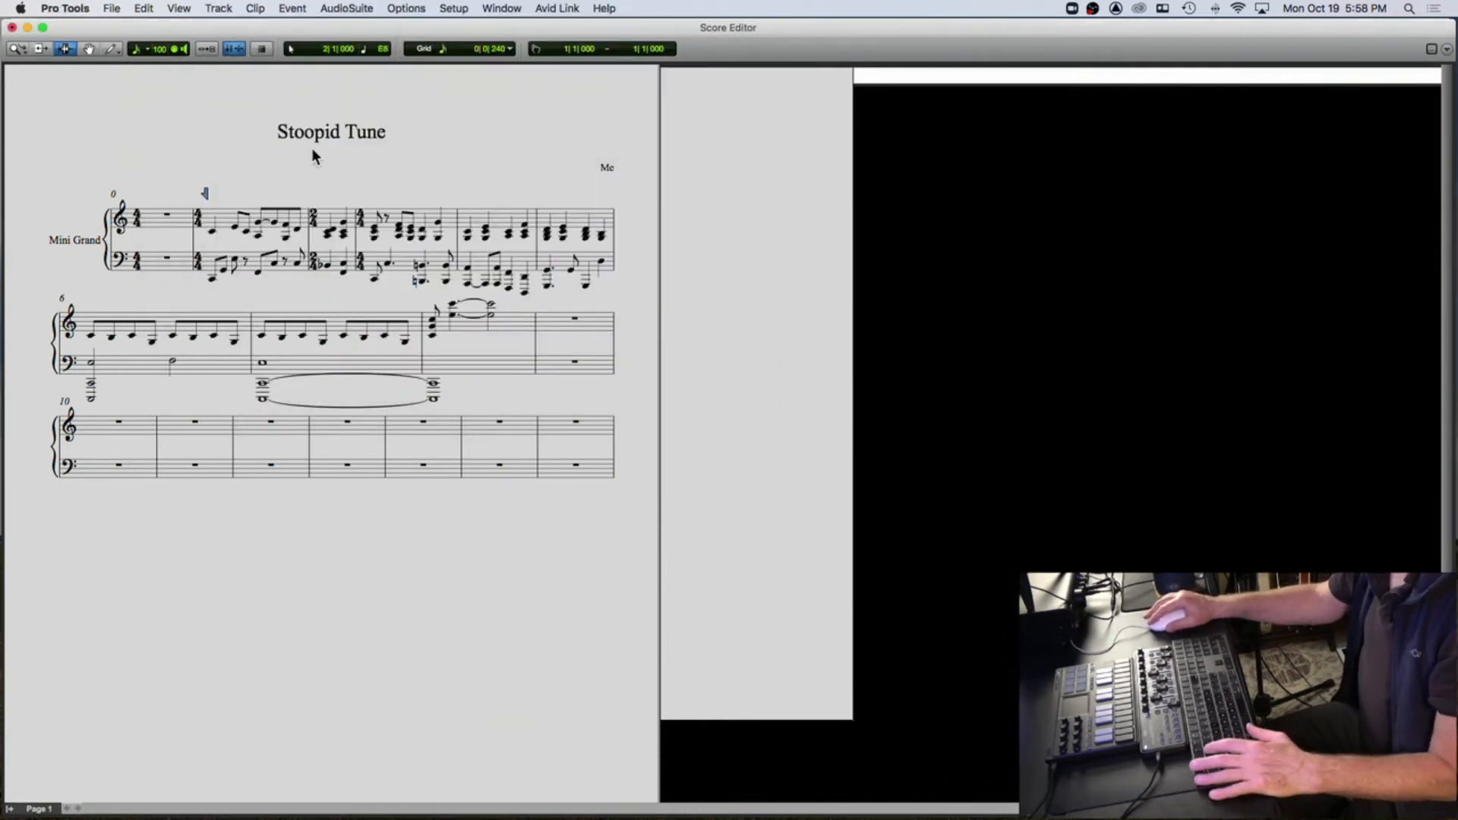
# - Try to open the score as a PDF in Preview through the Print Score dialog
pyautogui.click(111, 8)
pyautogui.click(153, 316)
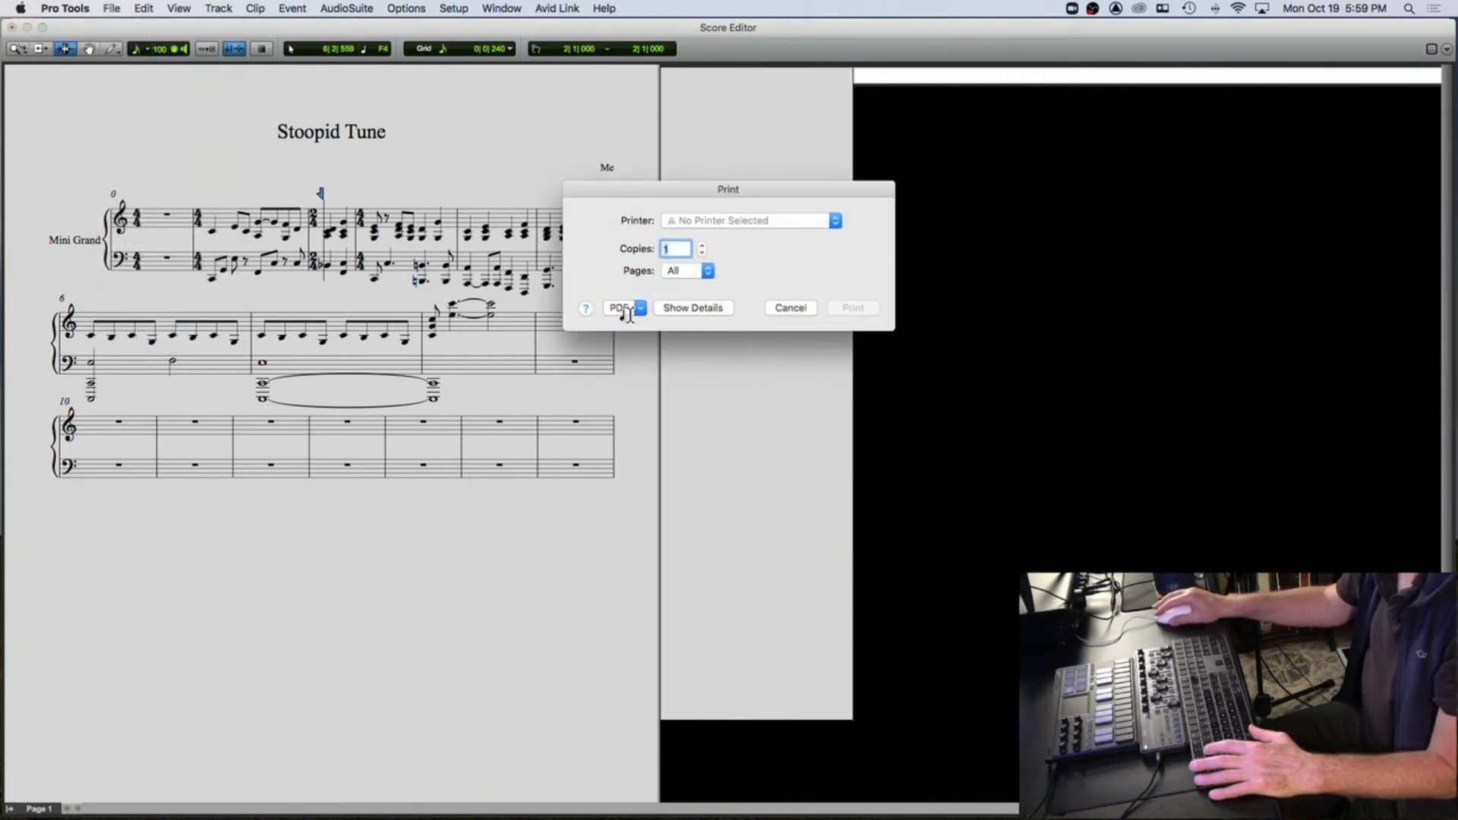
pyautogui.click(628, 309)
pyautogui.click(642, 322)
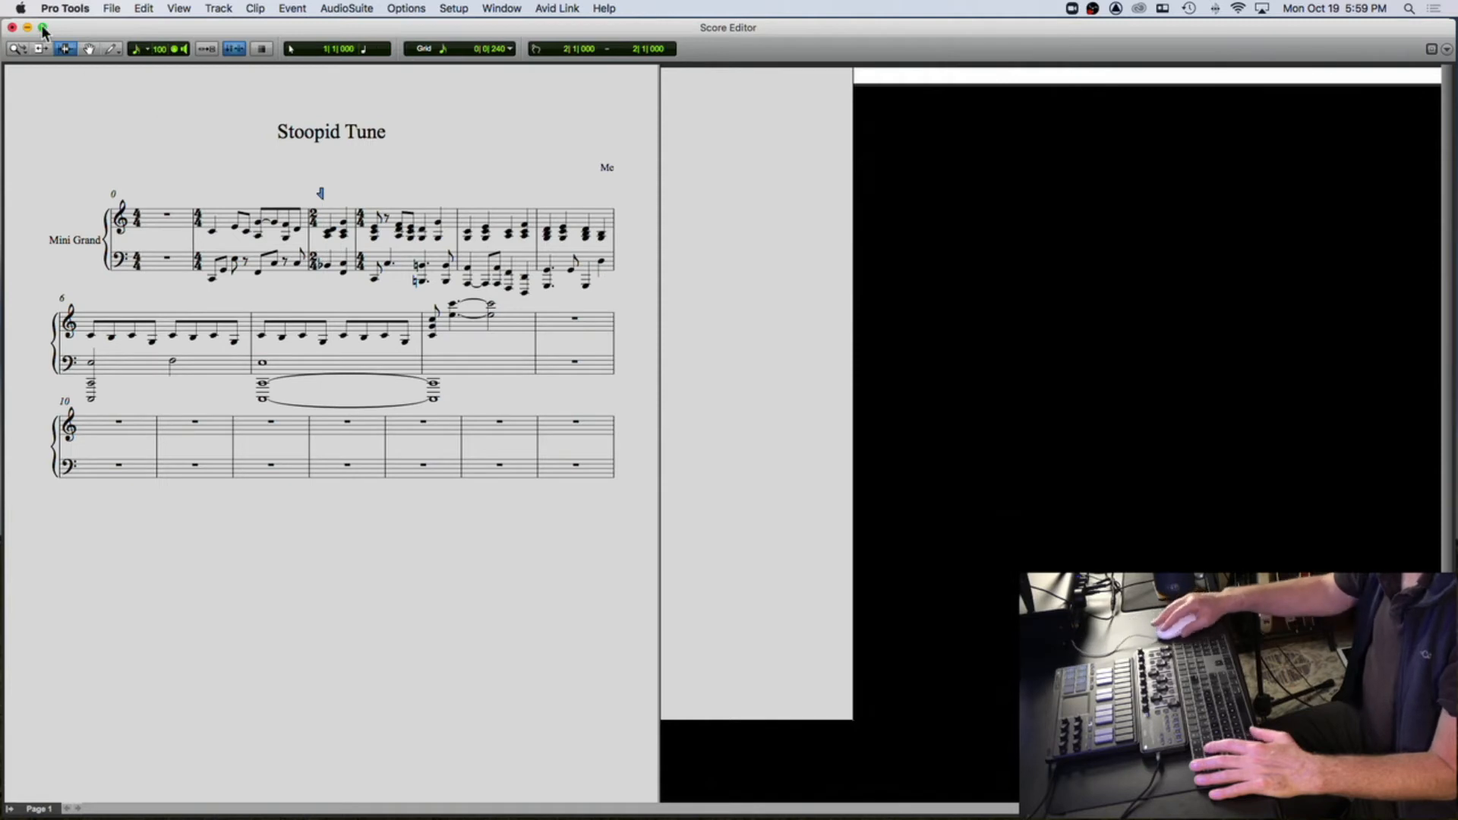
# - Switch to Preview, check its recently opened files for the score PDF, and return to Pro Tools
pyautogui.press('super+Tab')
pyautogui.press('super+Tab')
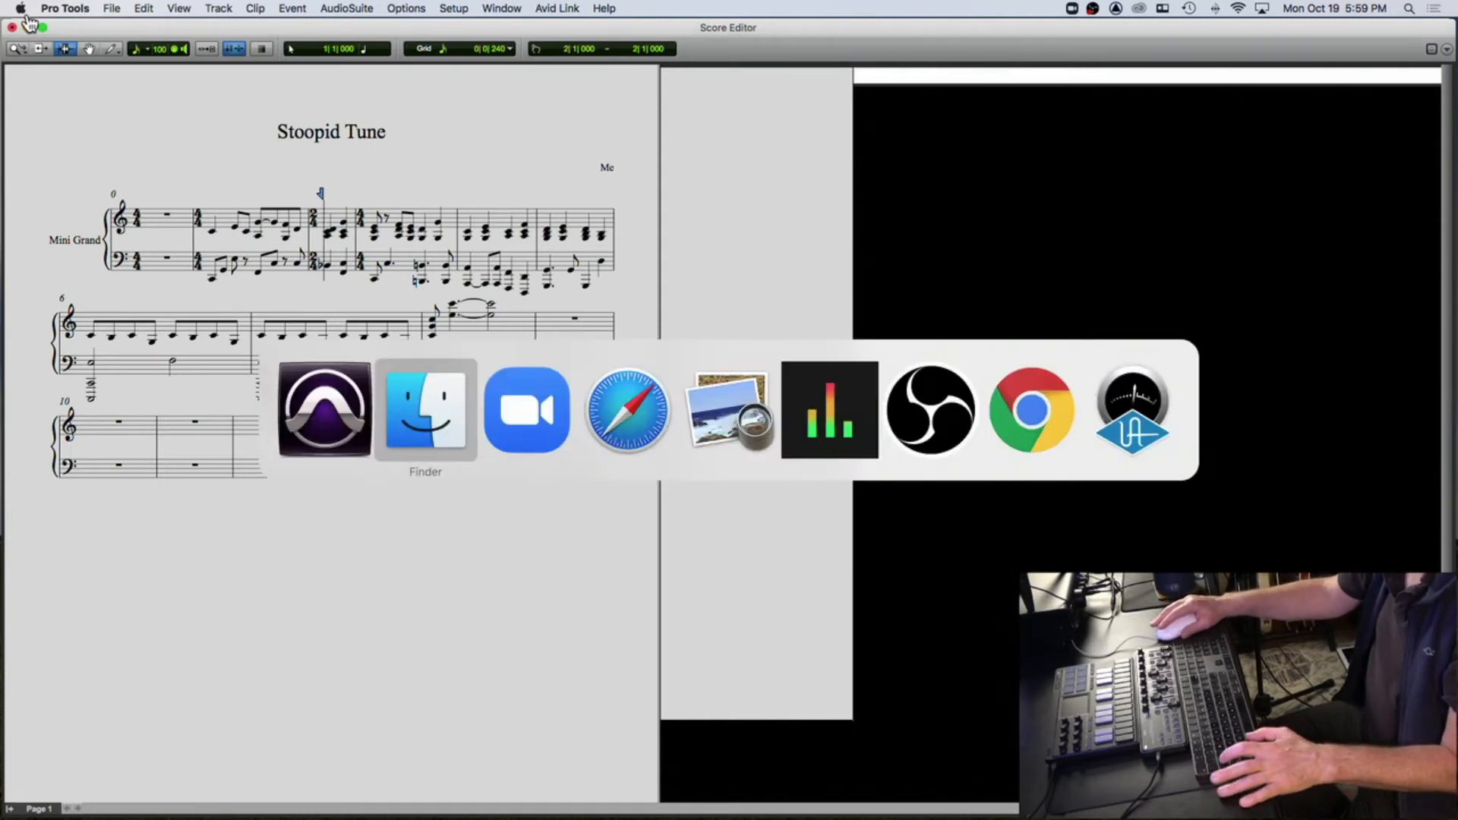
pyautogui.press('super+Tab')
pyautogui.press('super+Tab')
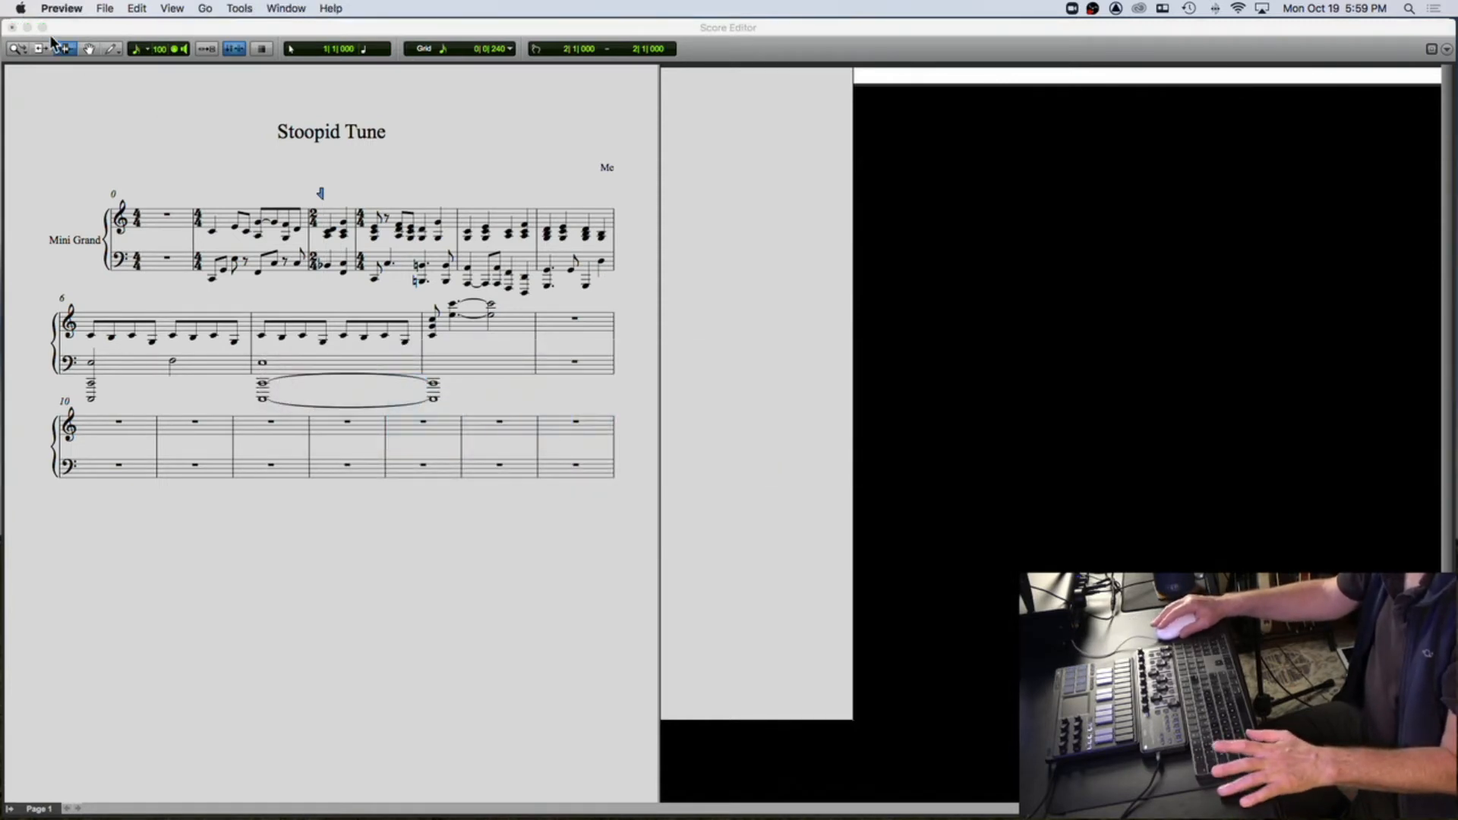
pyautogui.click(106, 8)
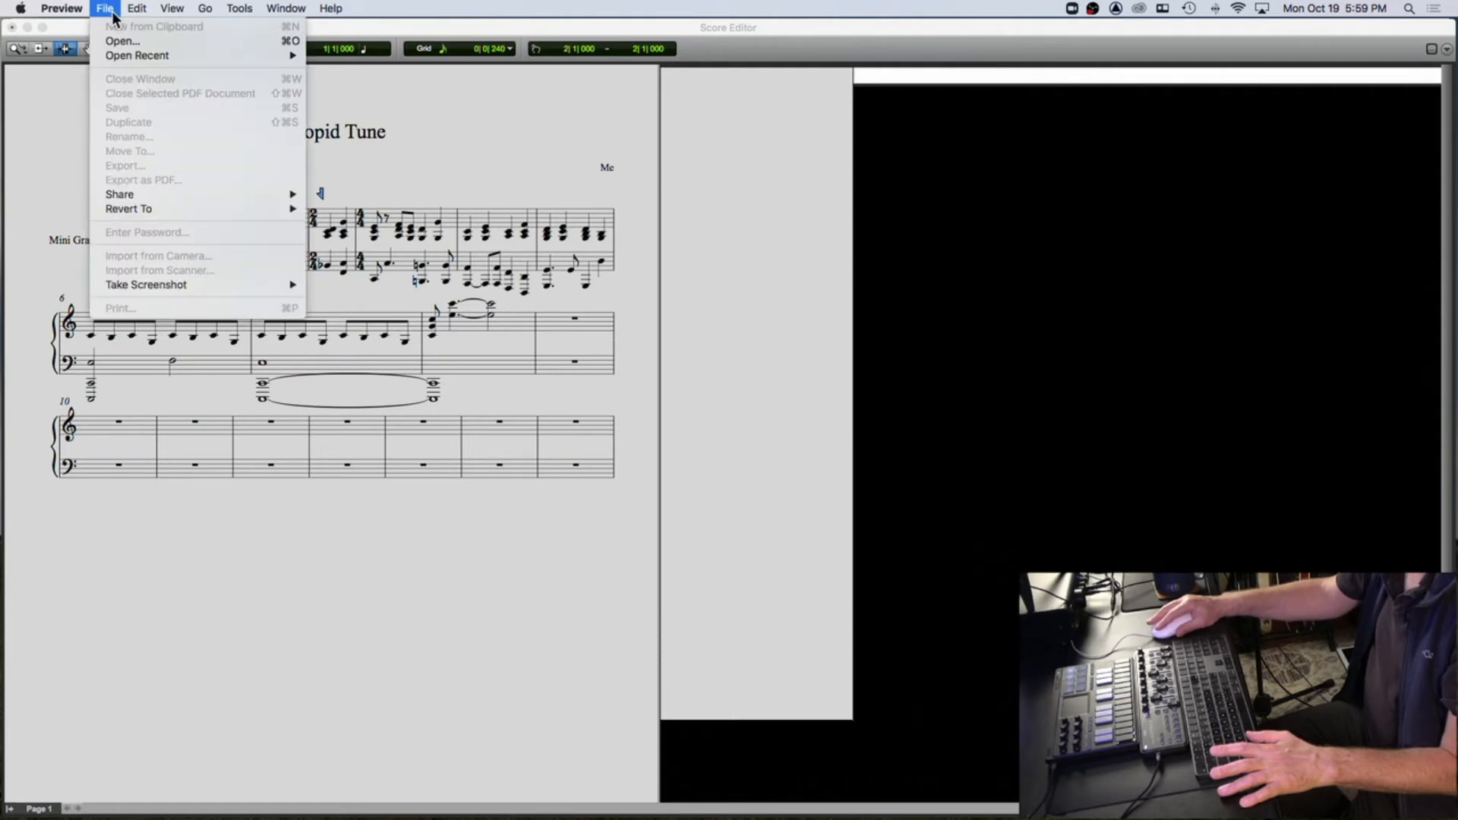
pyautogui.moveTo(119, 56)
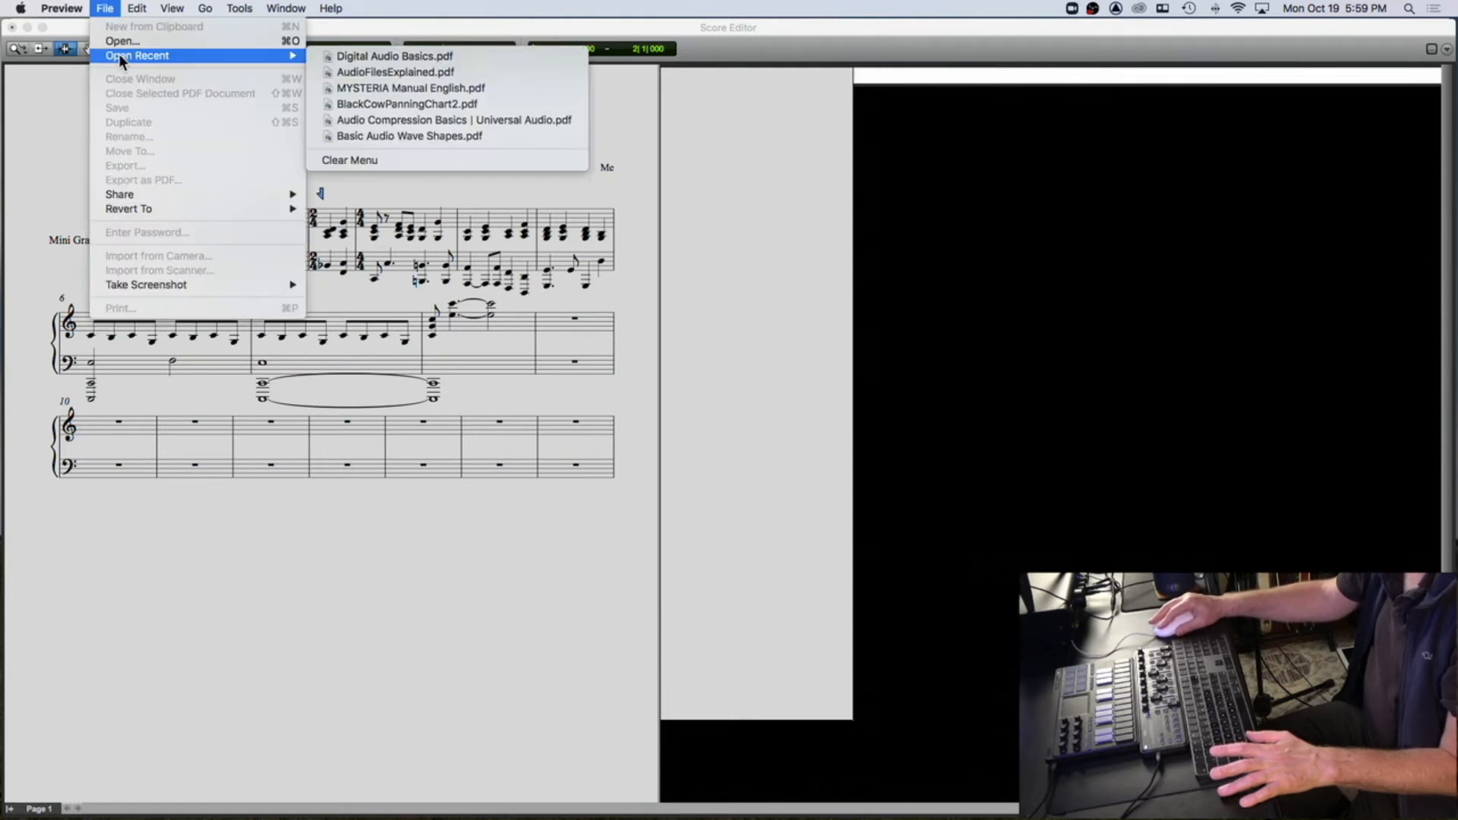
pyautogui.click(47, 118)
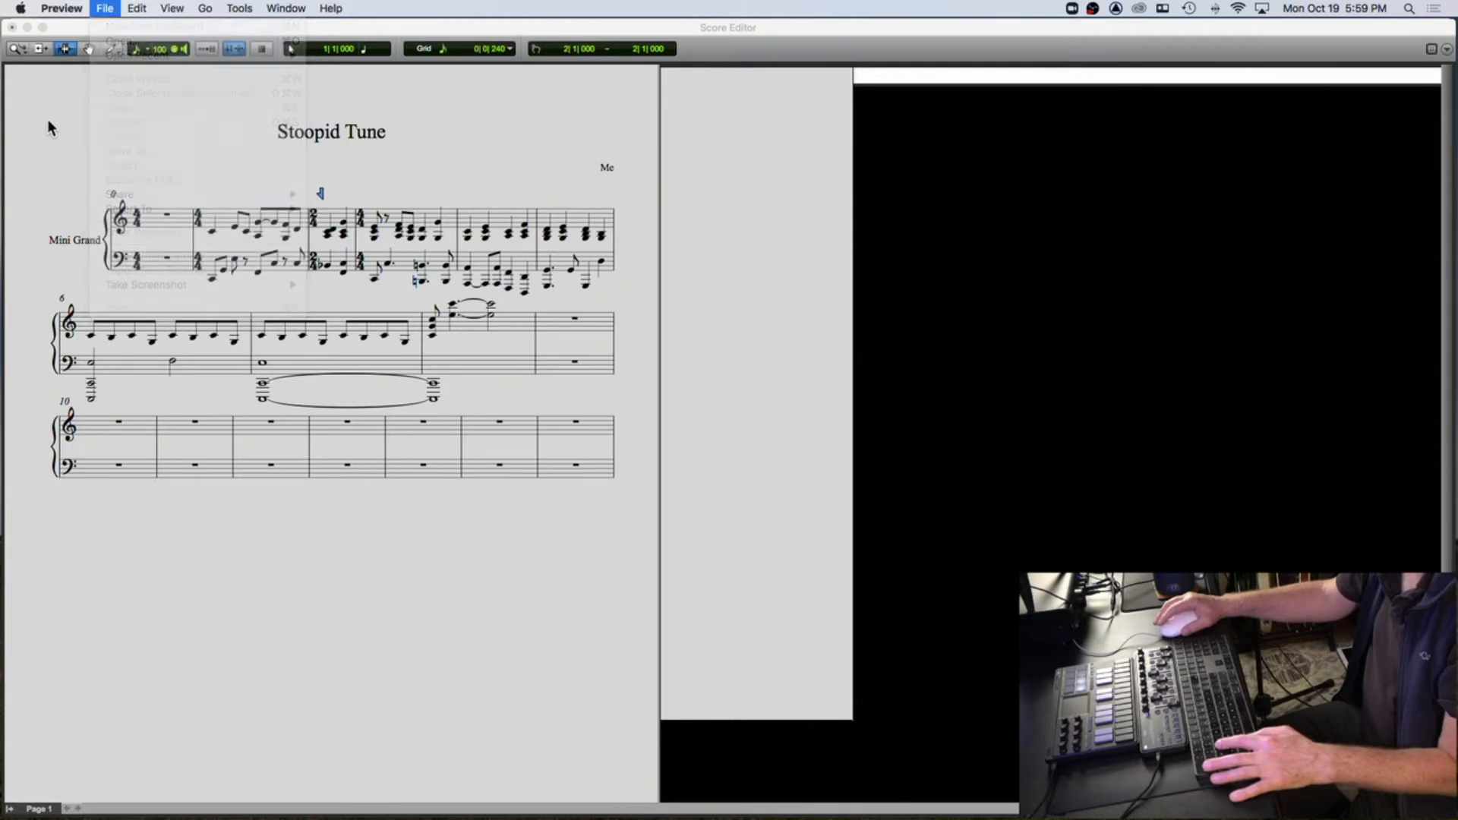
pyautogui.click(932, 159)
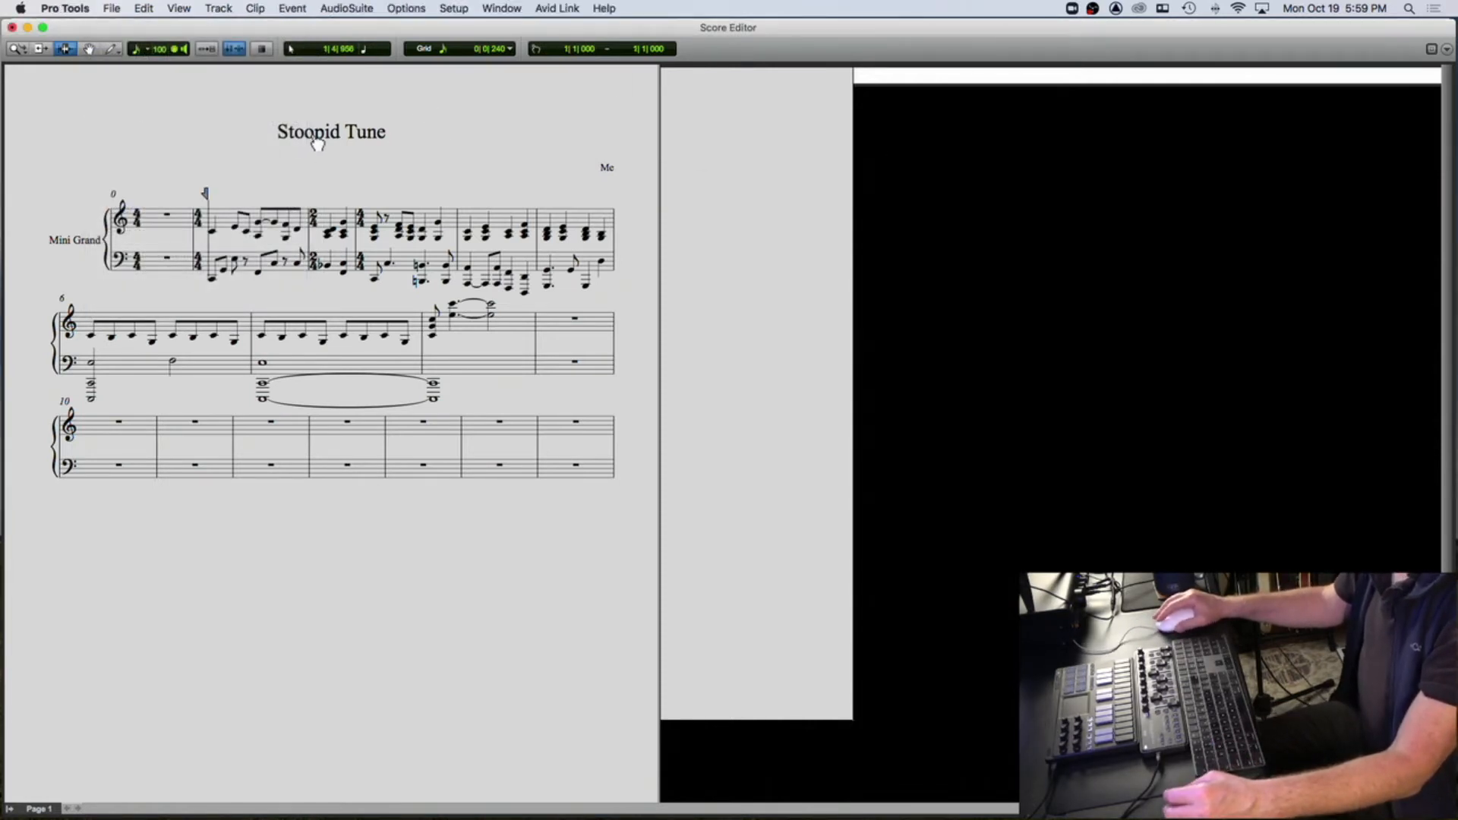
# - Print the score to a PDF file named Stoopid Tune.pdf in the test folder
pyautogui.click(114, 8)
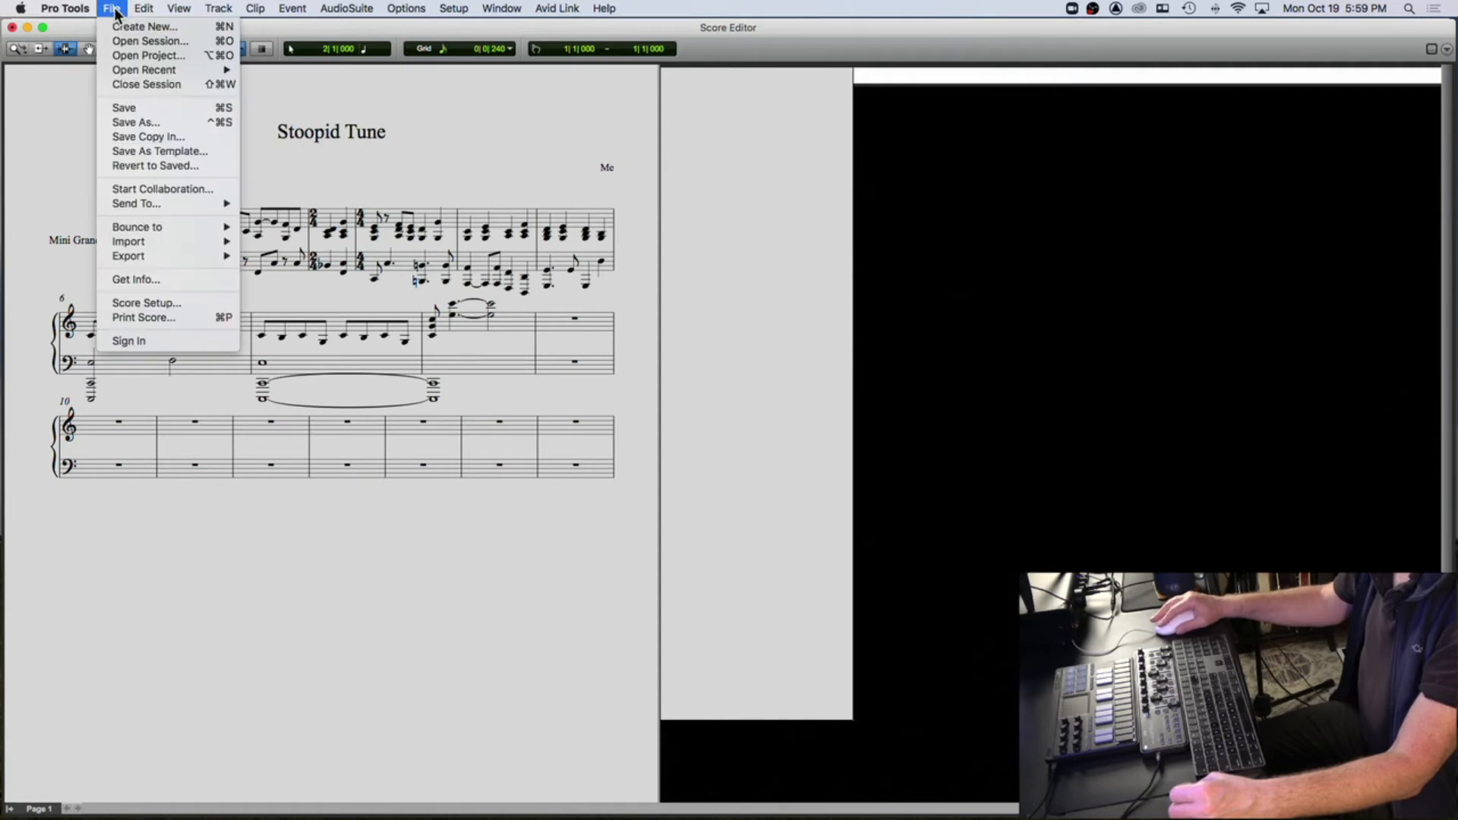
pyautogui.click(130, 319)
pyautogui.click(635, 310)
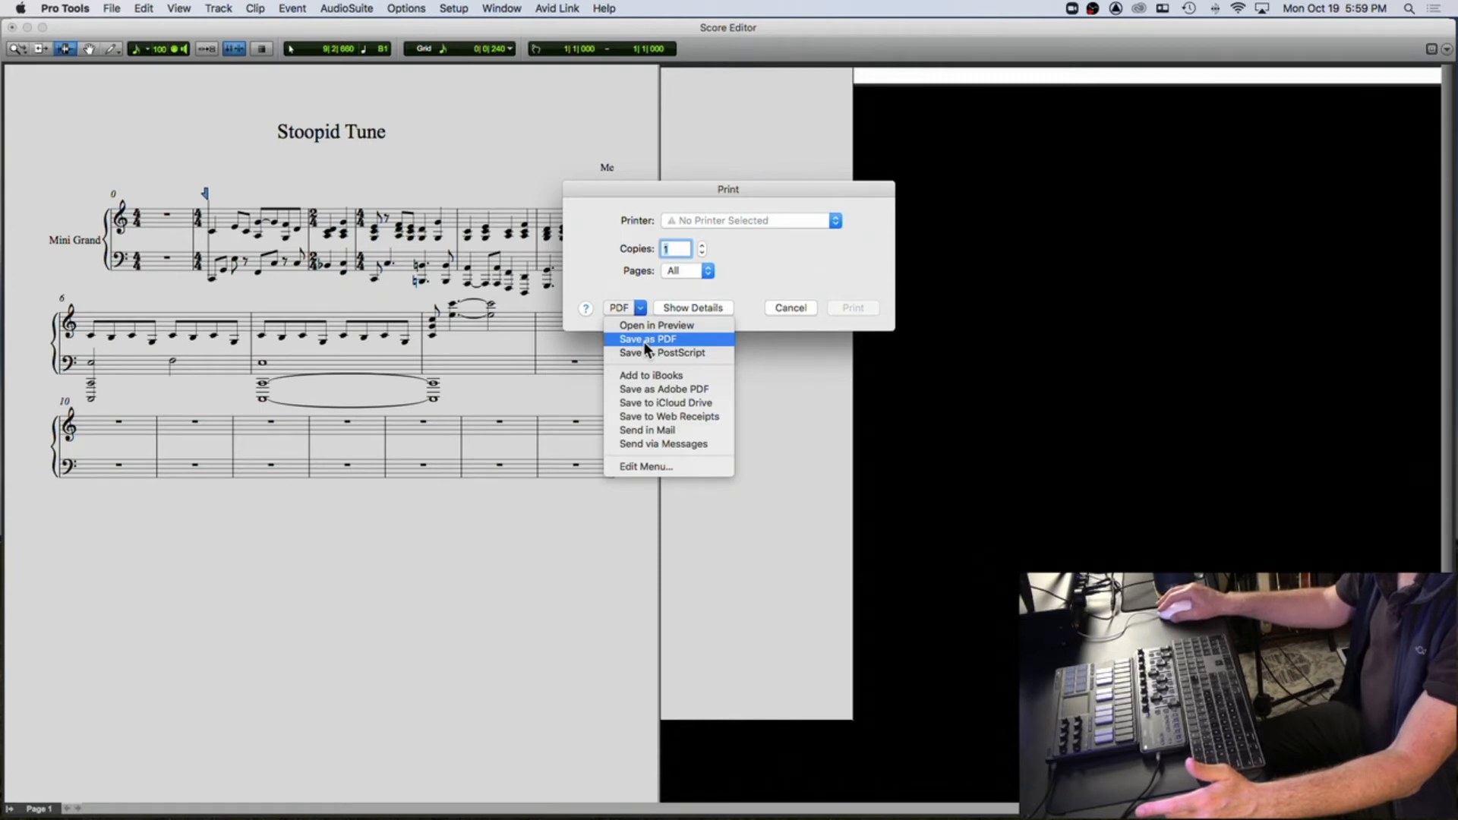
pyautogui.click(644, 339)
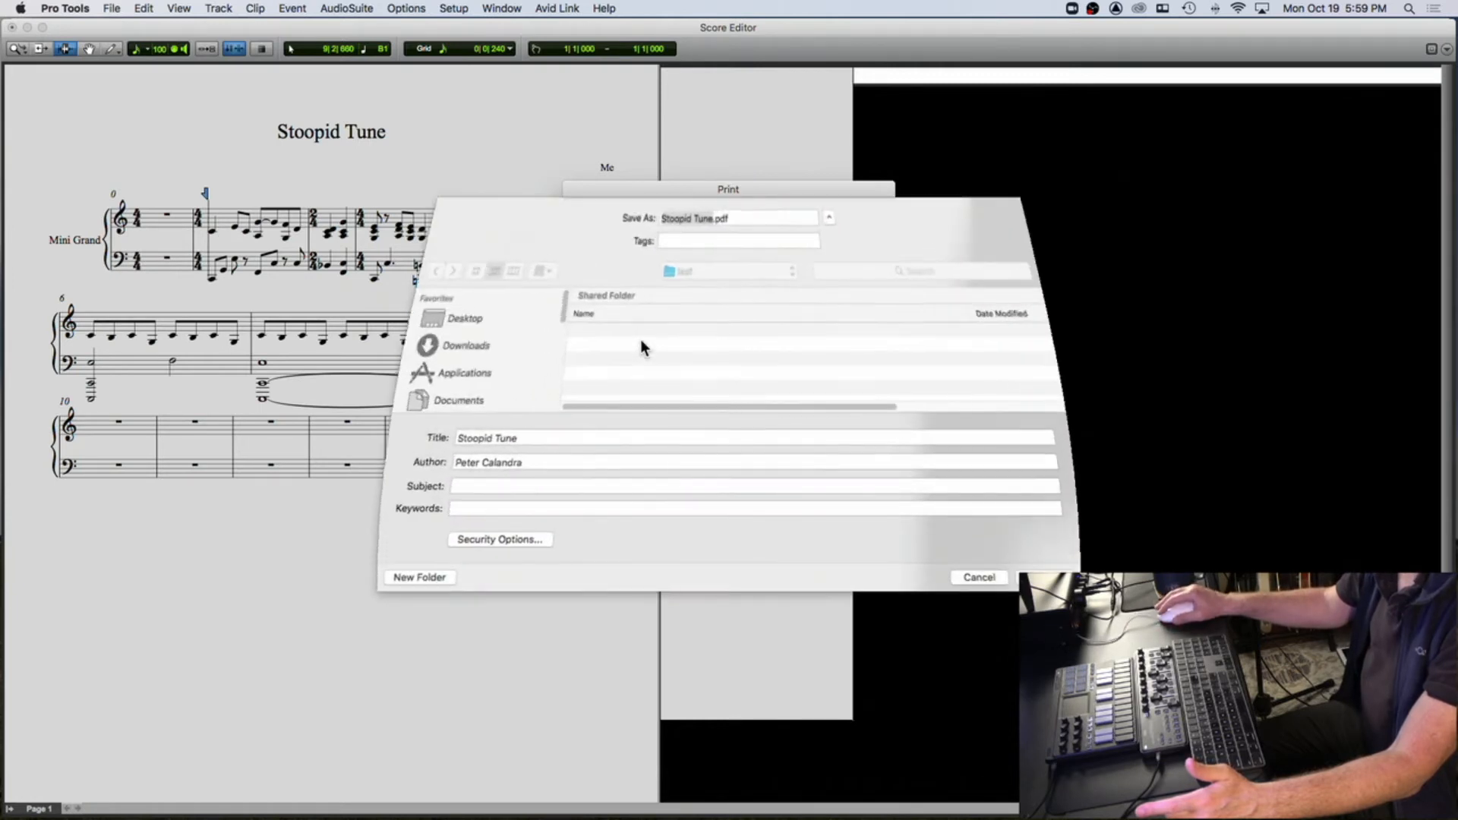
pyautogui.tripleClick(730, 219)
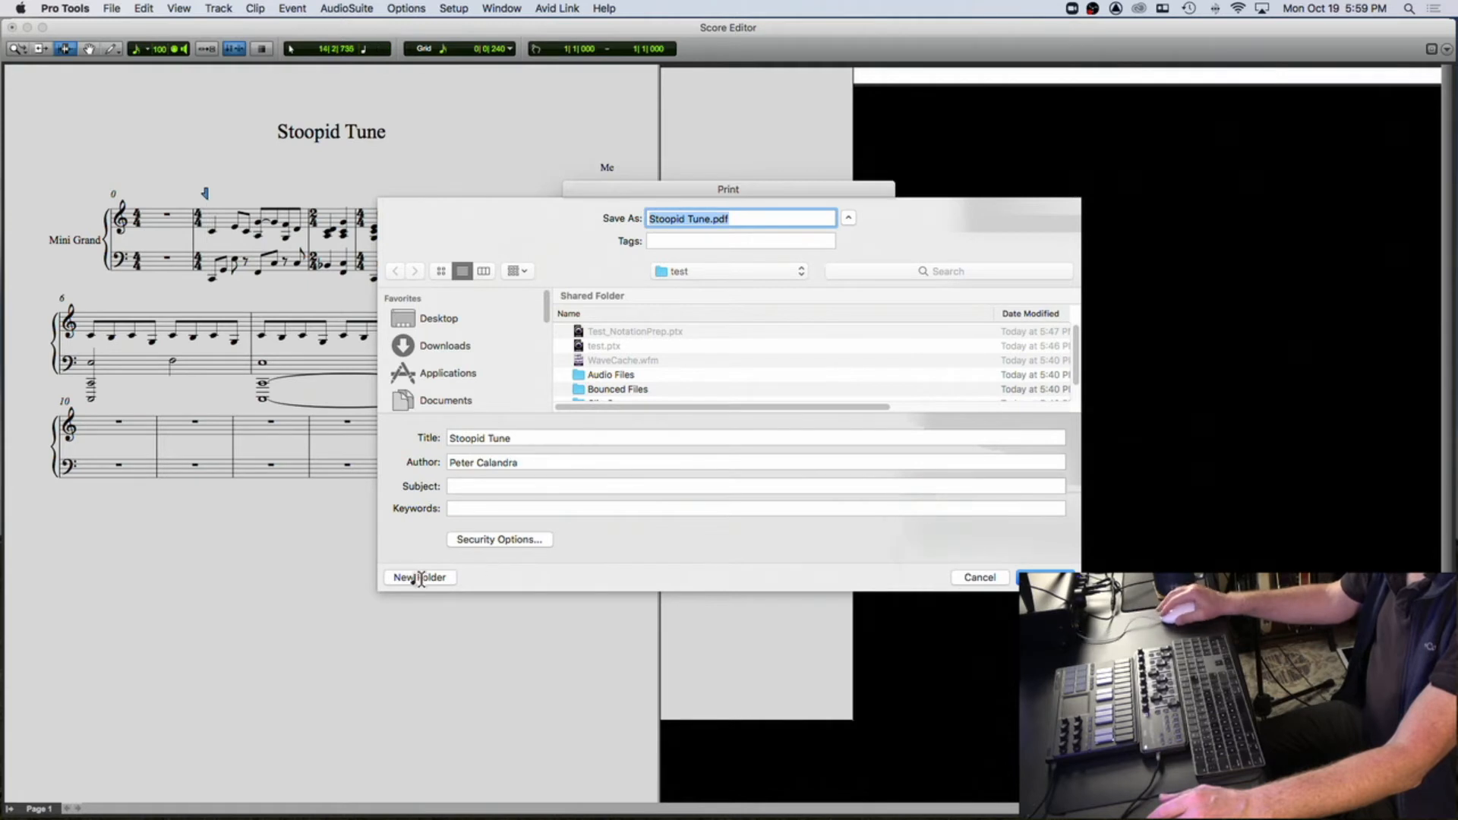
pyautogui.click(1045, 577)
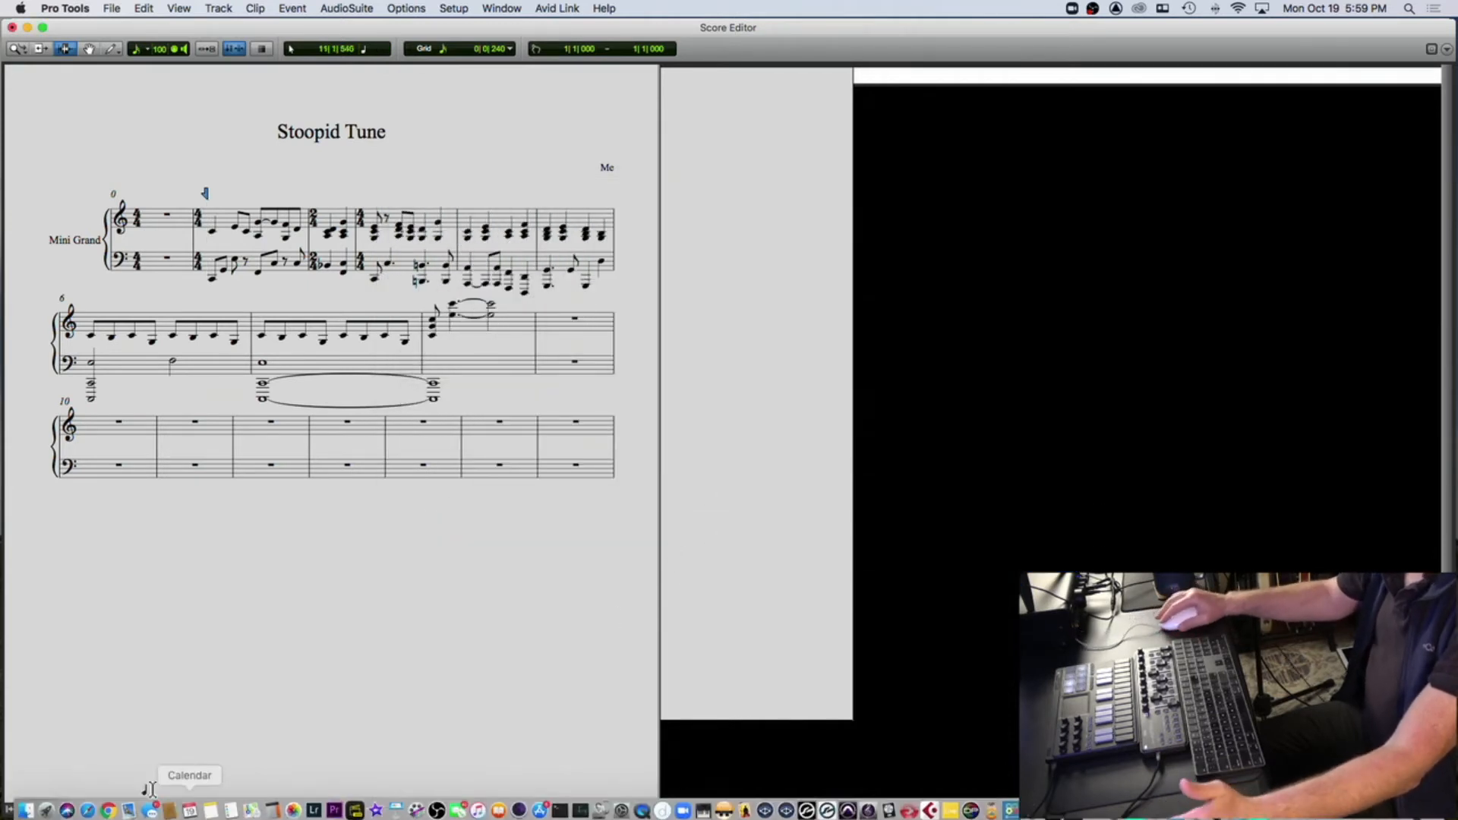
# - Search in Finder for Stoopid Tune.pdf, close the search window and return to the score in Pro Tools
pyautogui.click(26, 811)
pyautogui.click(635, 88)
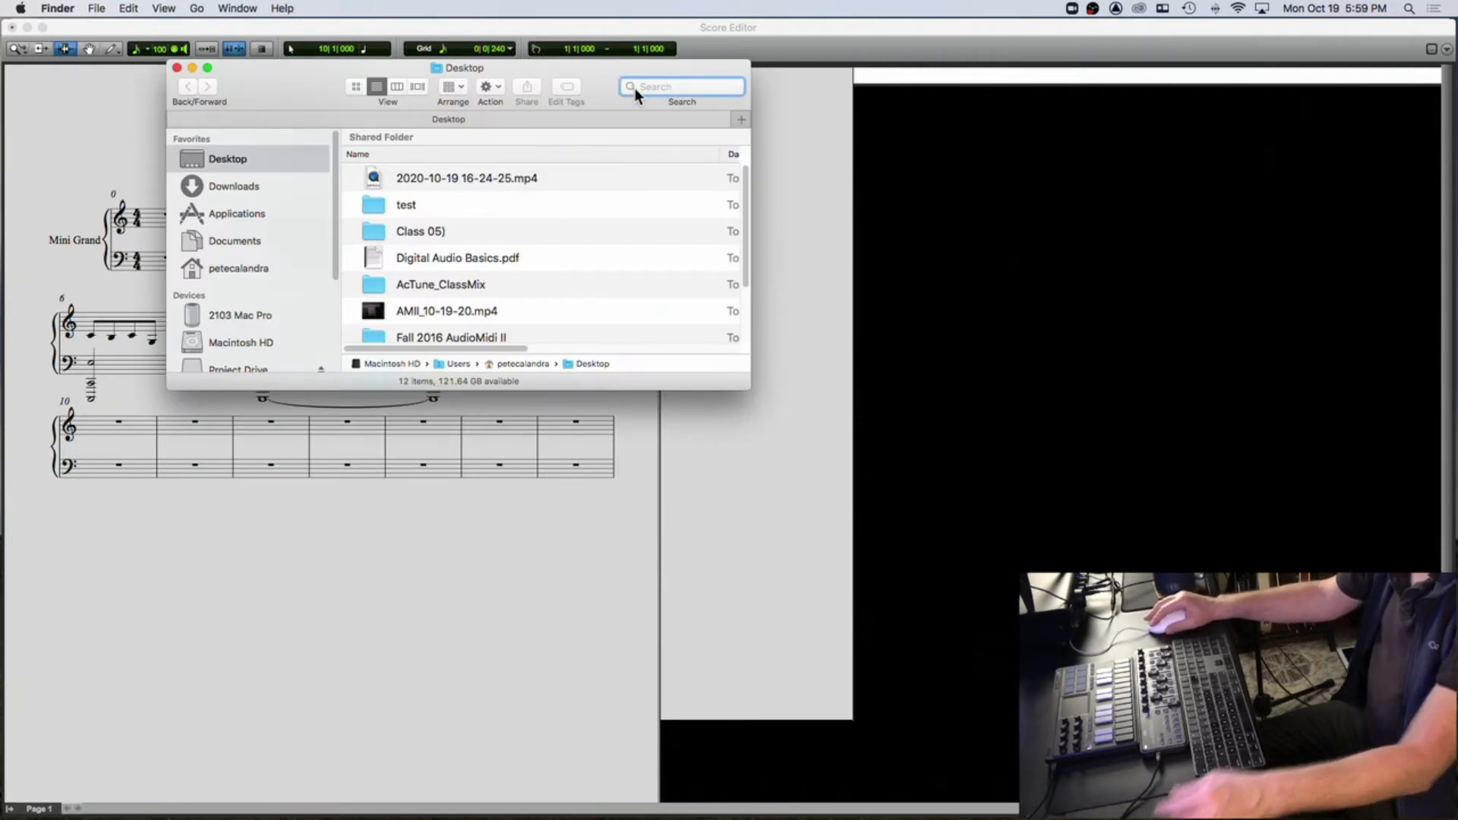
pyautogui.press('super+v')
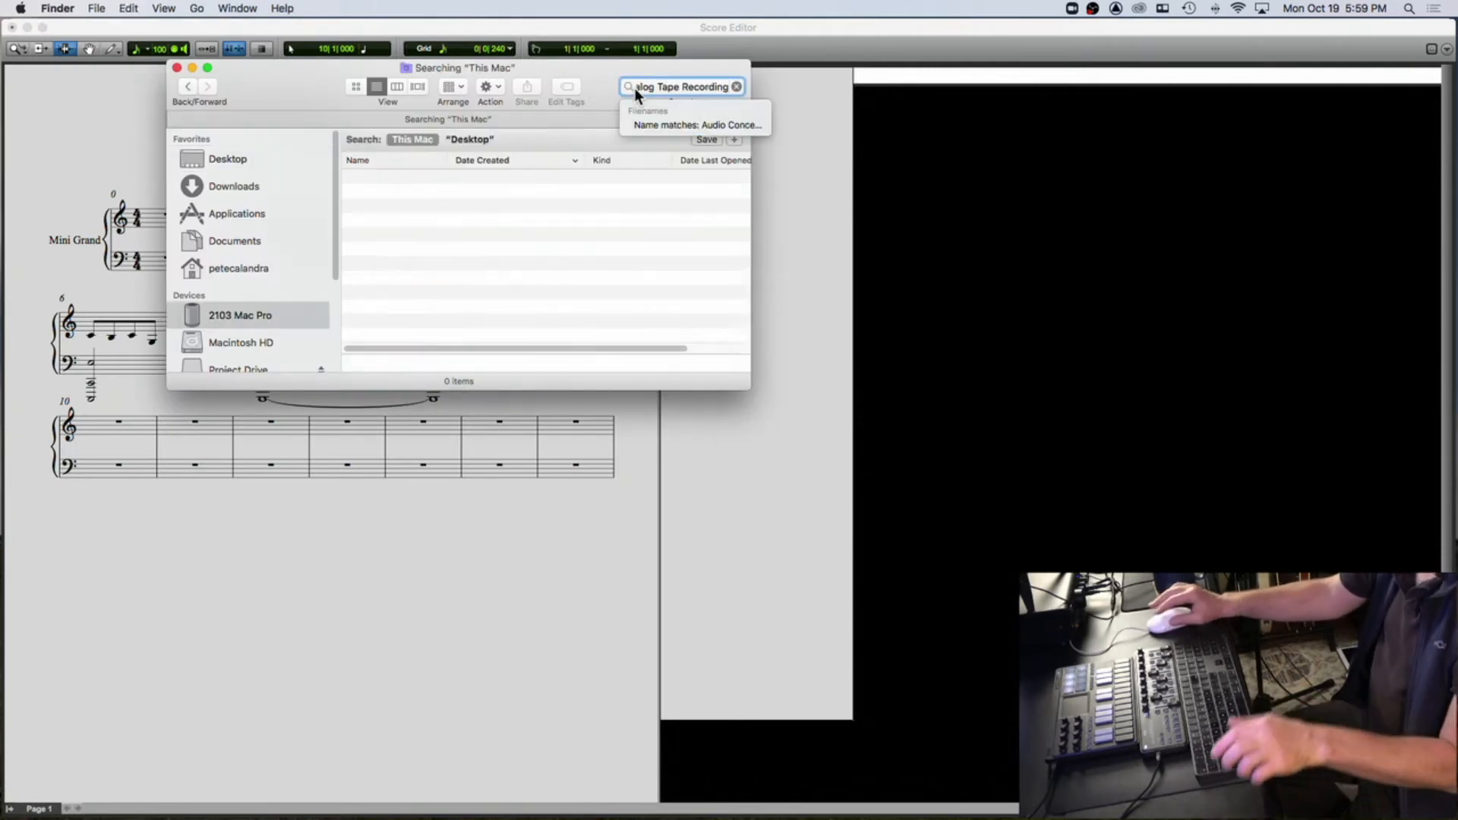
pyautogui.press('super+z')
pyautogui.write('Stoopid')
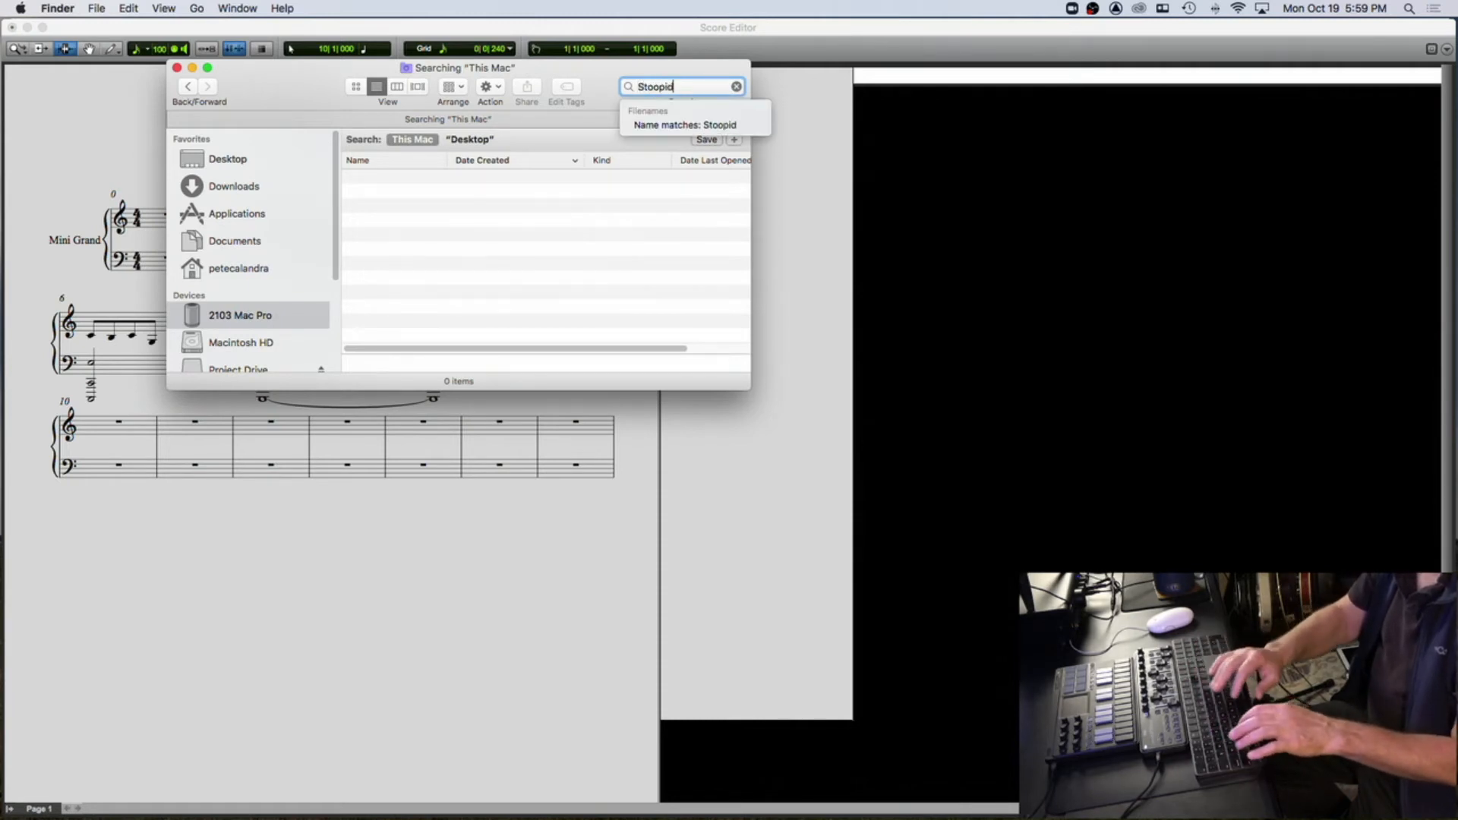
pyautogui.write(' Tune.p')
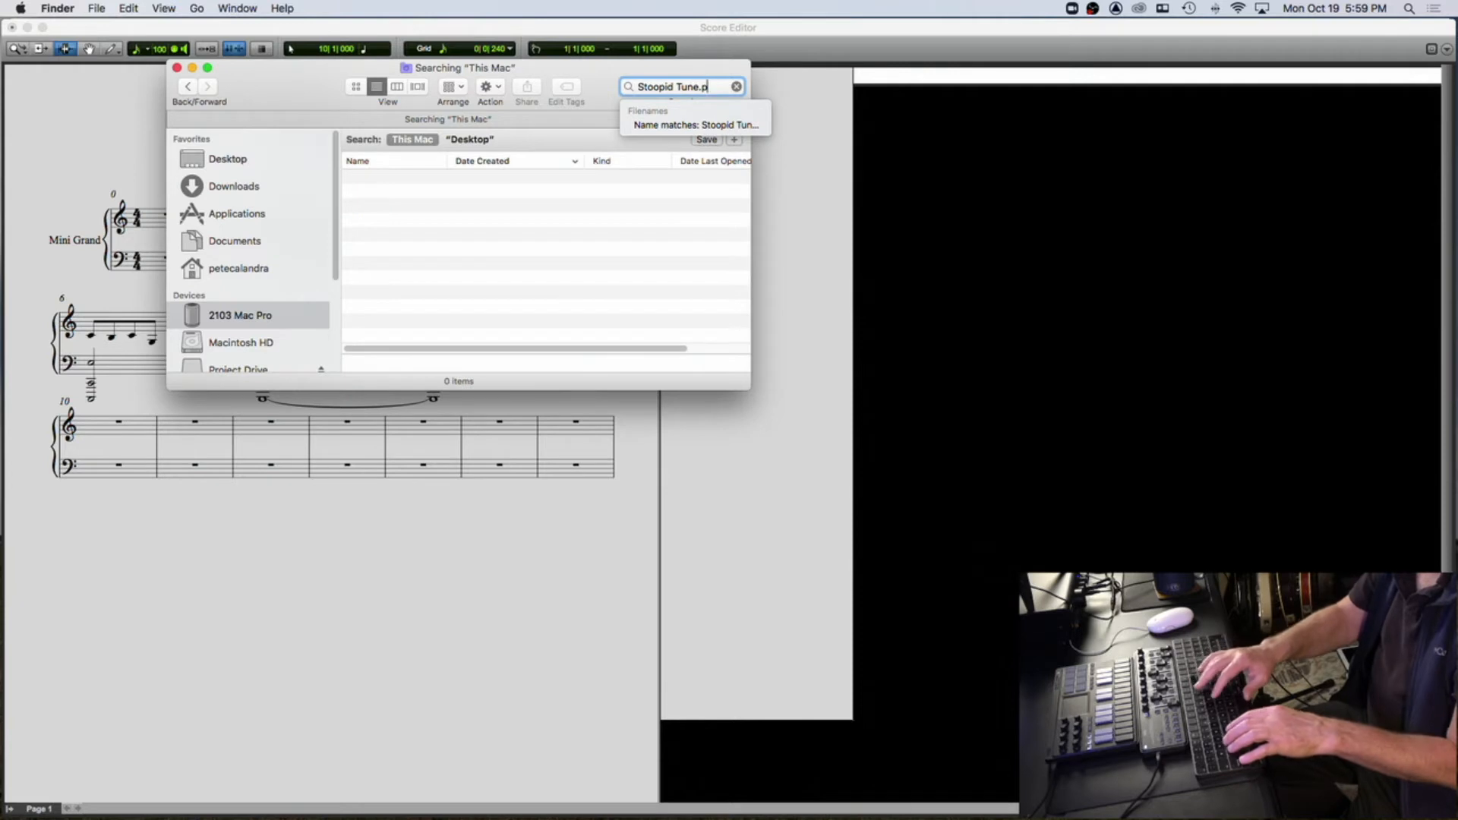
pyautogui.write('df')
pyautogui.press('Return')
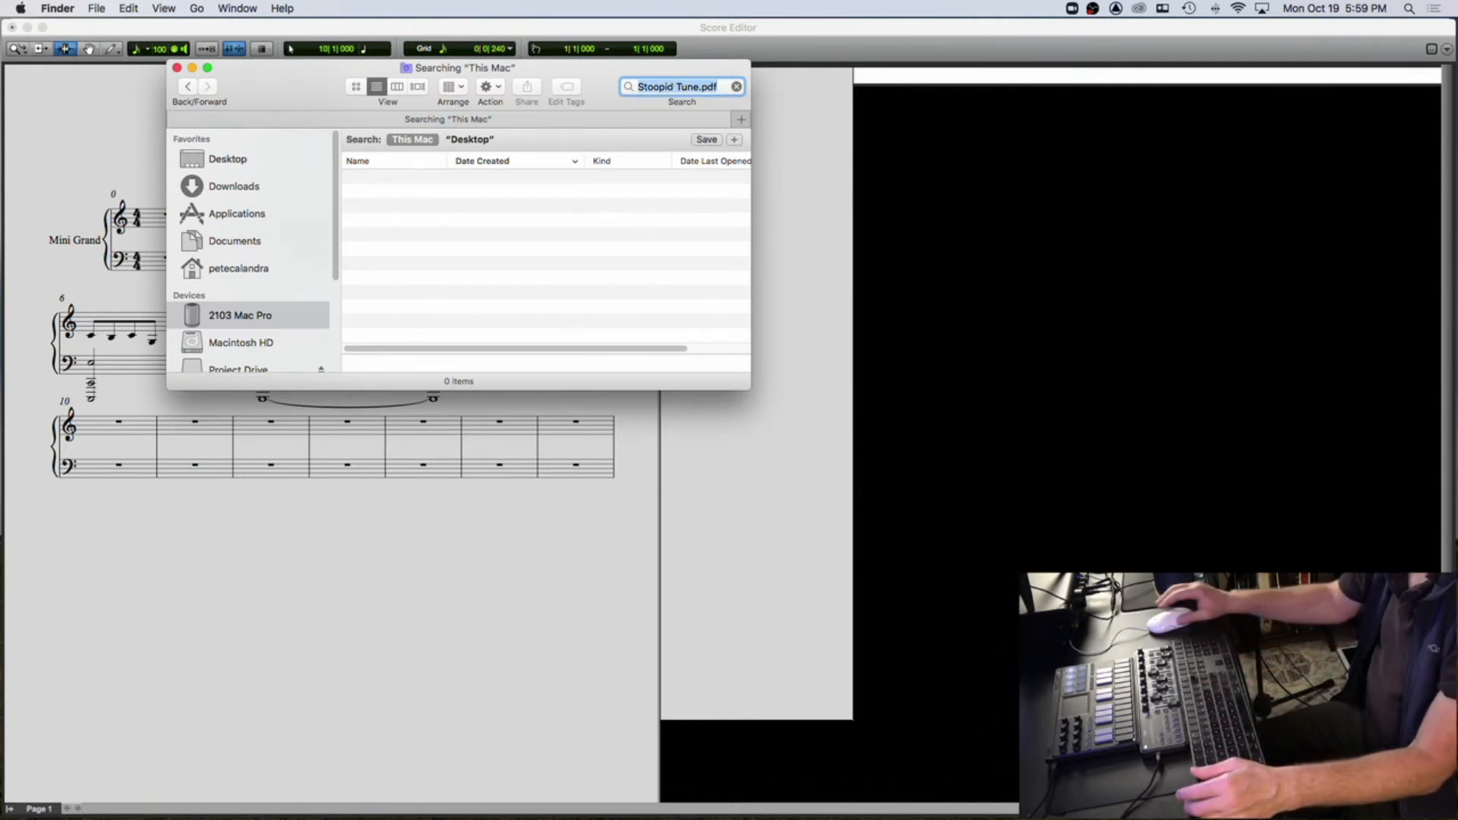
pyautogui.click(177, 68)
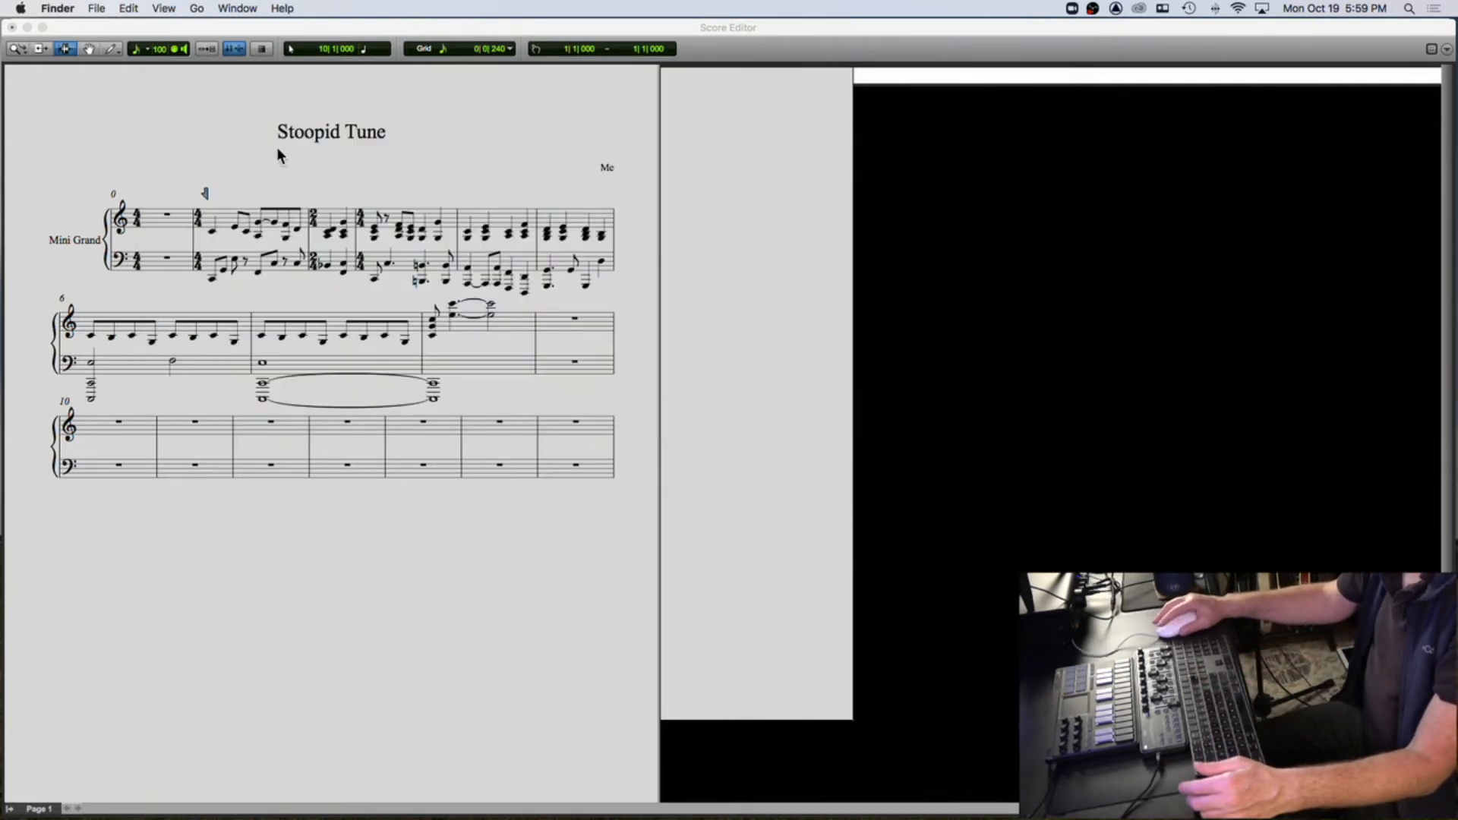
pyautogui.click(288, 153)
pyautogui.click(471, 180)
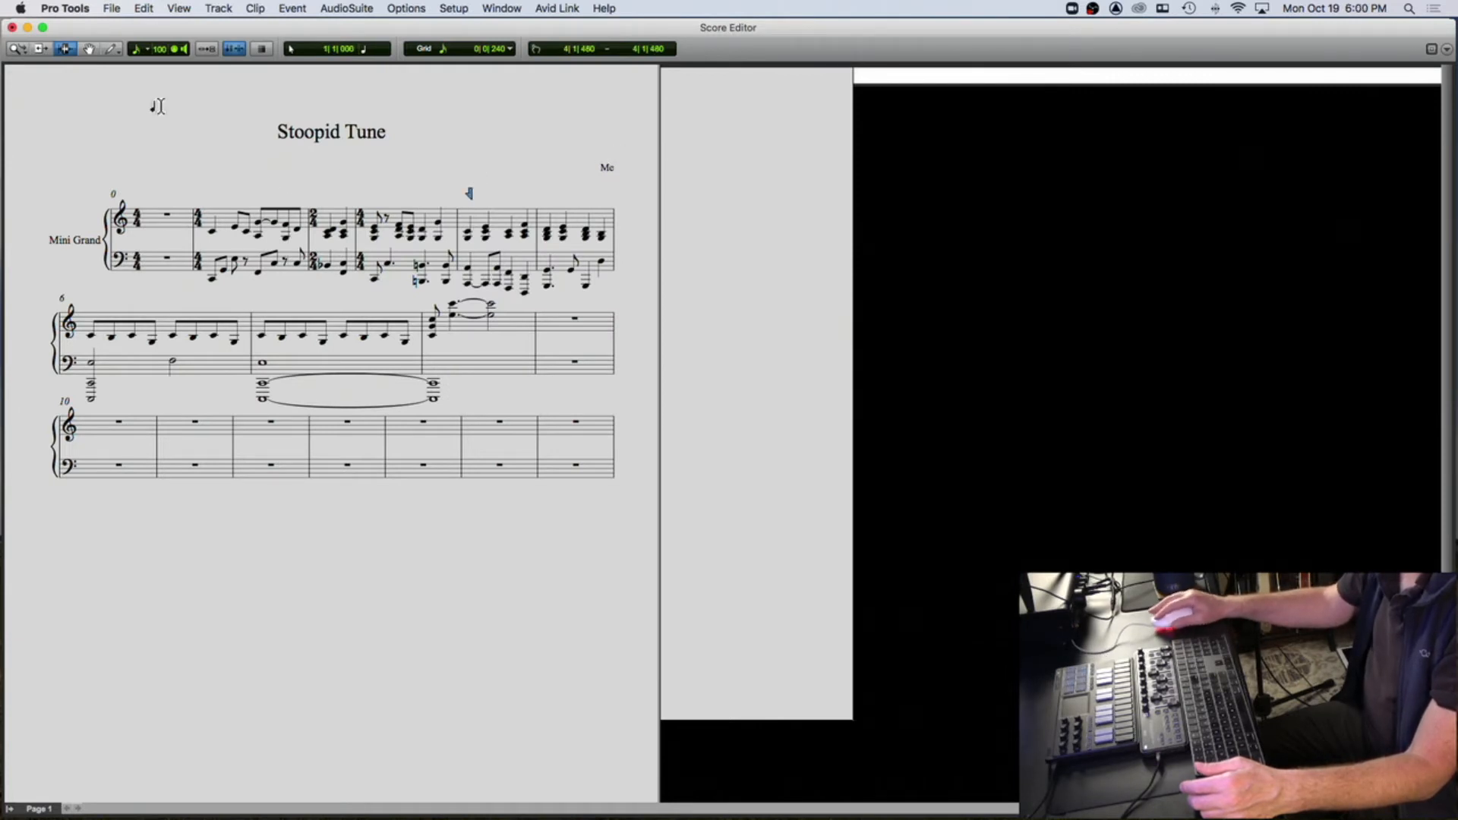
# - Close the Score Editor to get back to the Edit window, and reopen the Score Editor
pyautogui.click(12, 28)
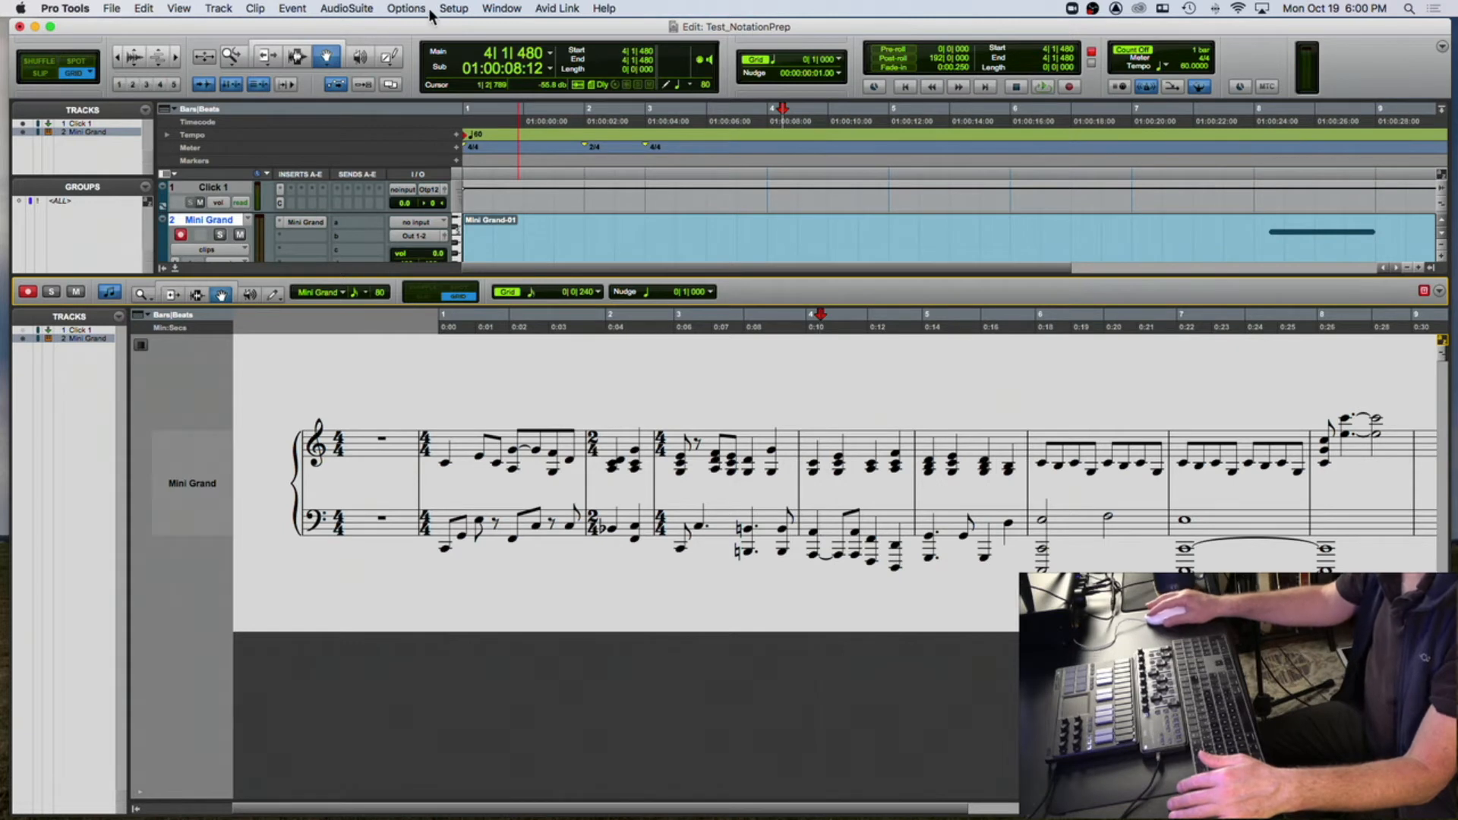
pyautogui.click(458, 9)
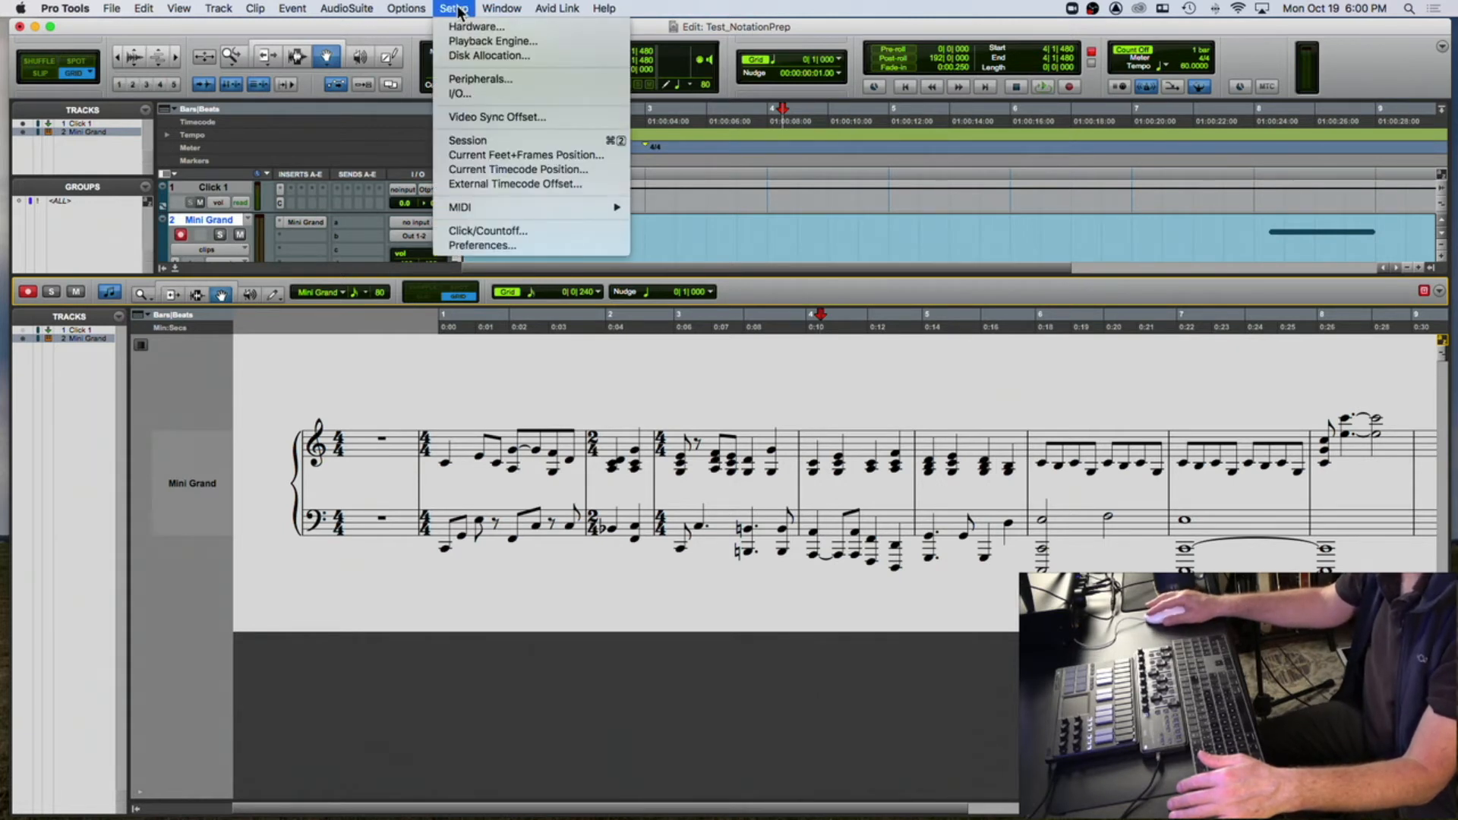
pyautogui.moveTo(498, 9)
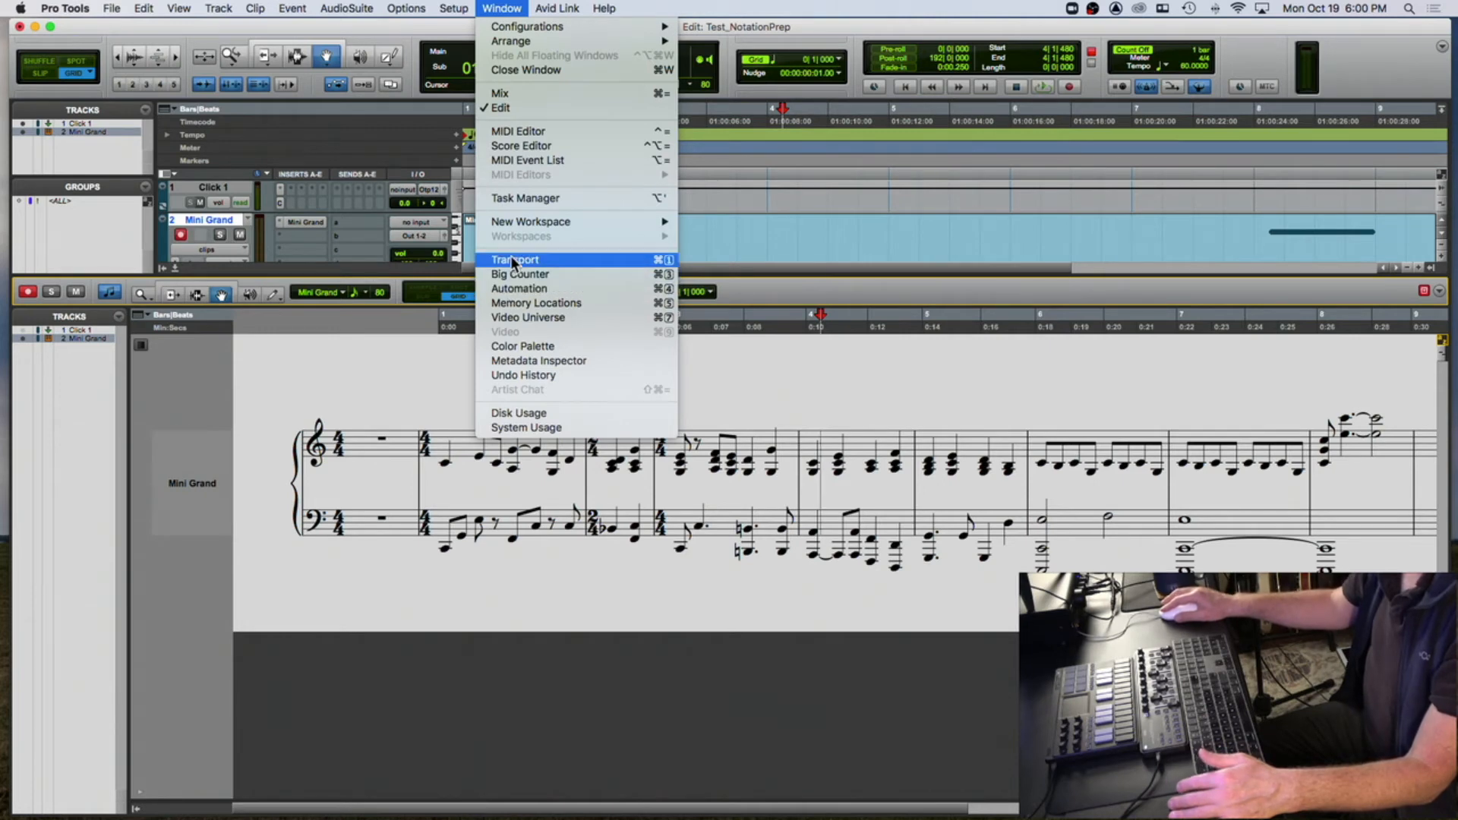
pyautogui.click(521, 145)
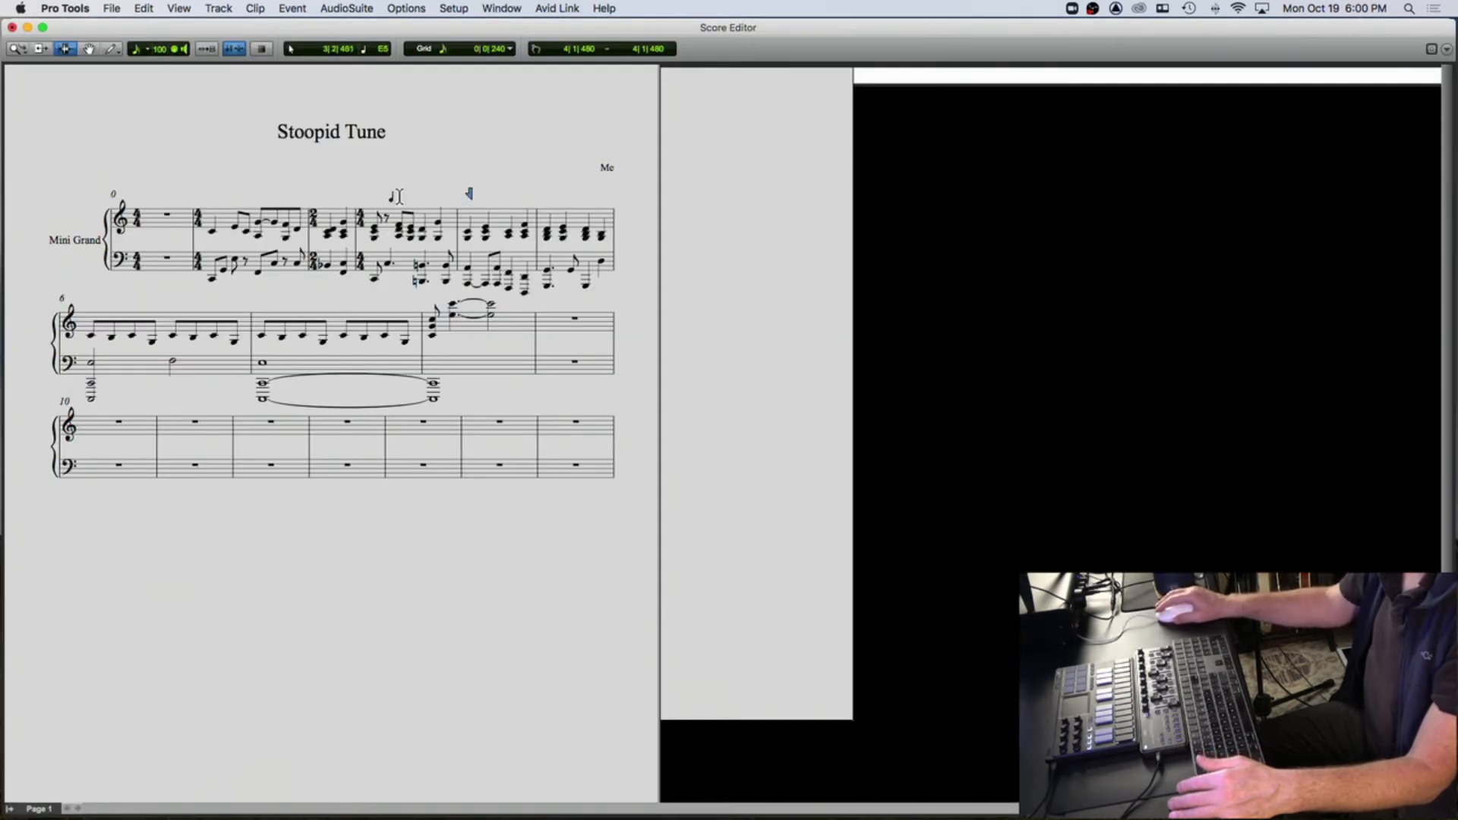
# - Capture a screenshot of the score page area covering the Stoopid Tune title and all three systems
pyautogui.press('super+shift+4')
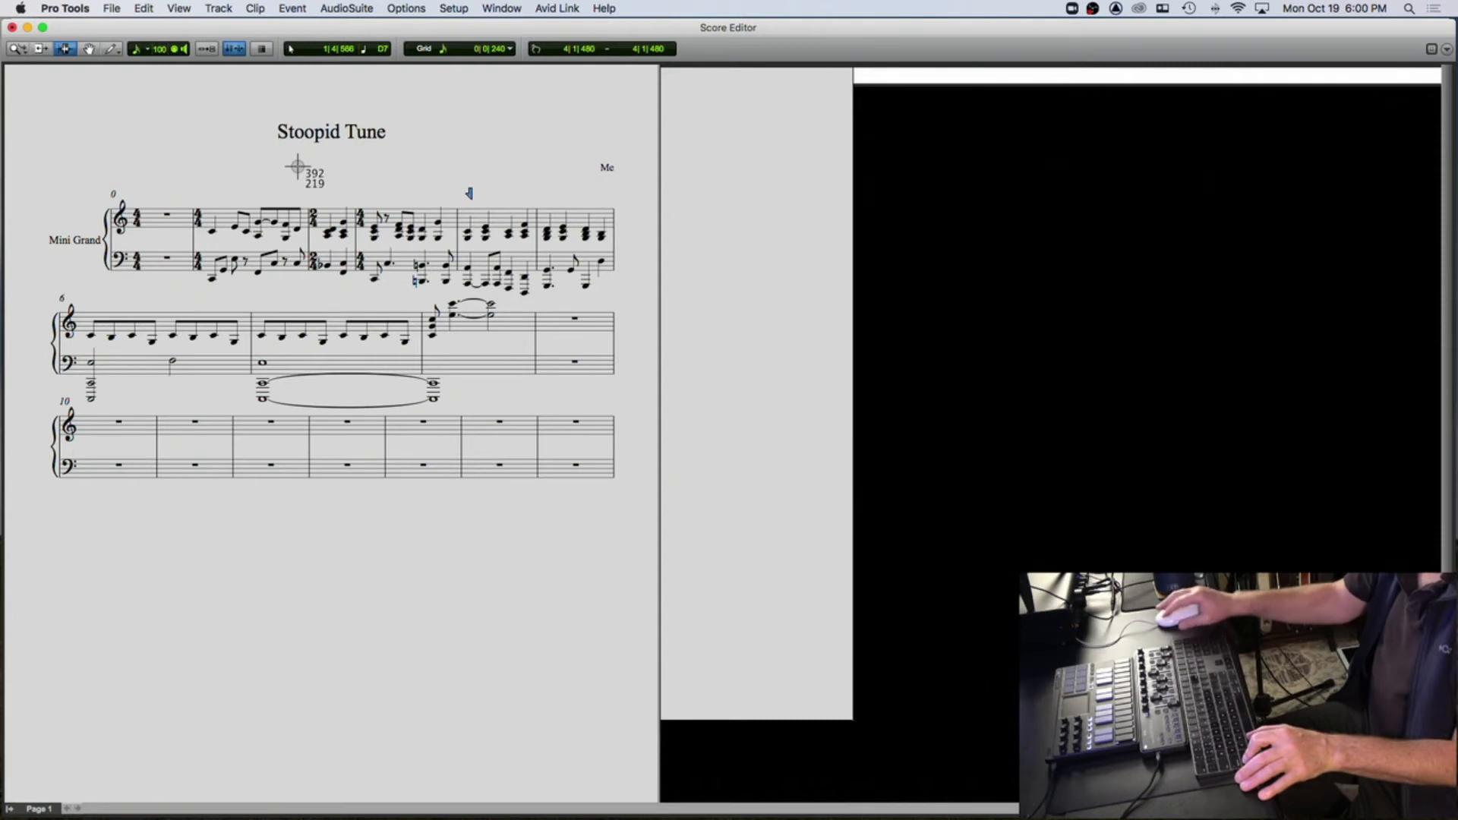
pyautogui.moveTo(14, 72); pyautogui.dragTo(654, 561)
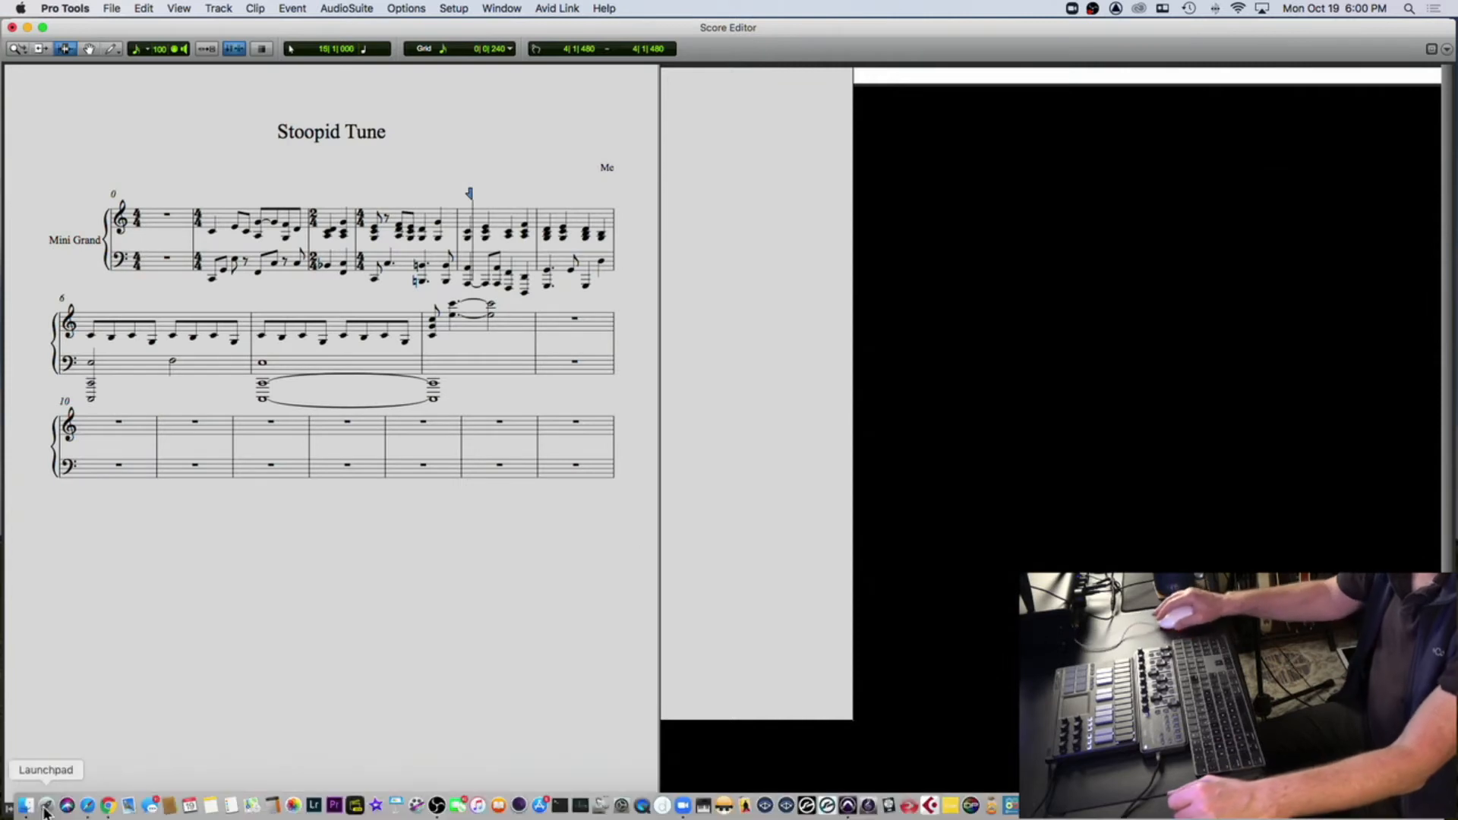
# - Open the 6.00.18 PM score screenshot from the Desktop to check it, close it and return to Pro Tools
pyautogui.click(25, 805)
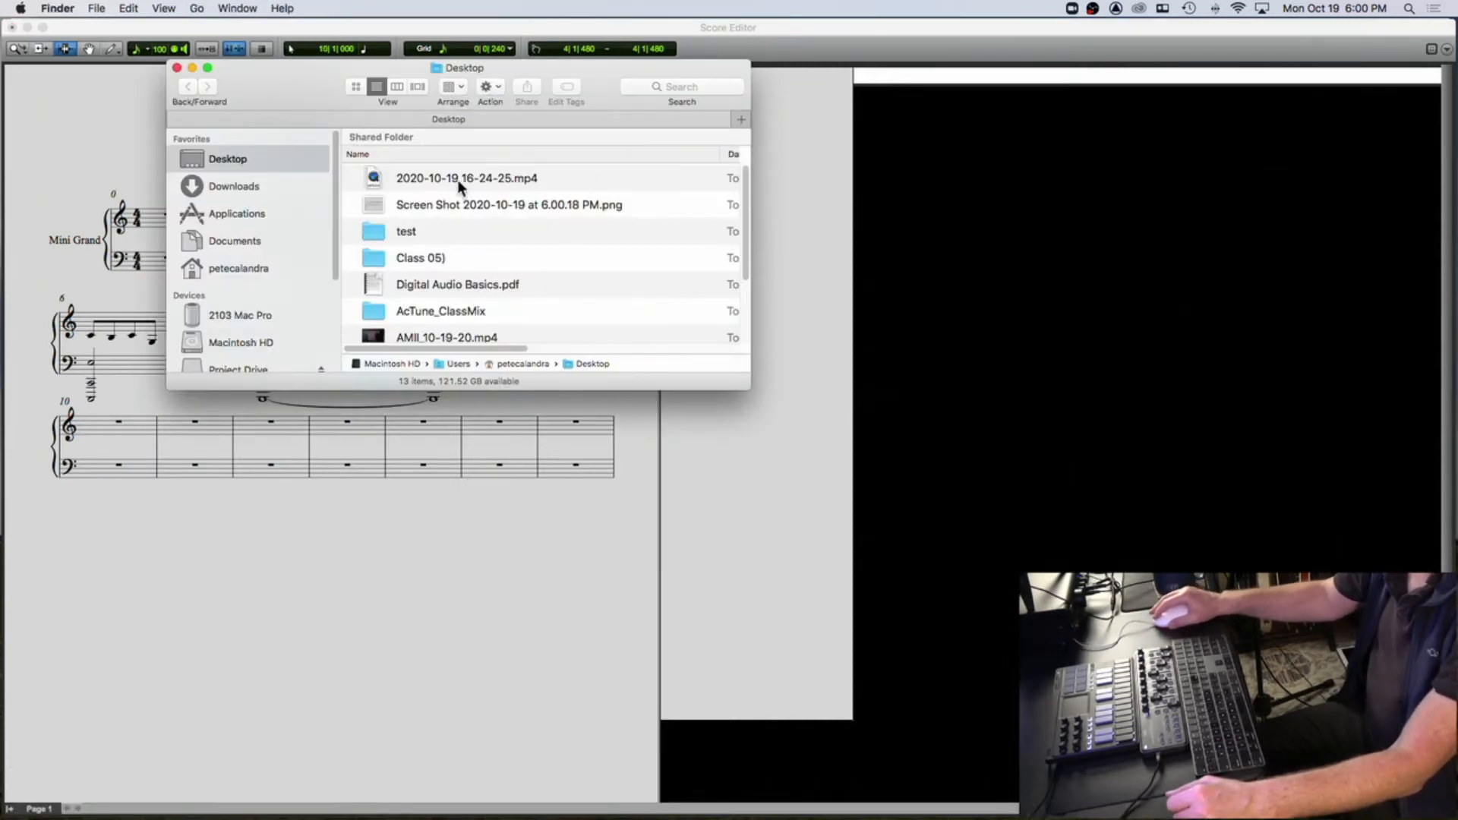
pyautogui.doubleClick(413, 206)
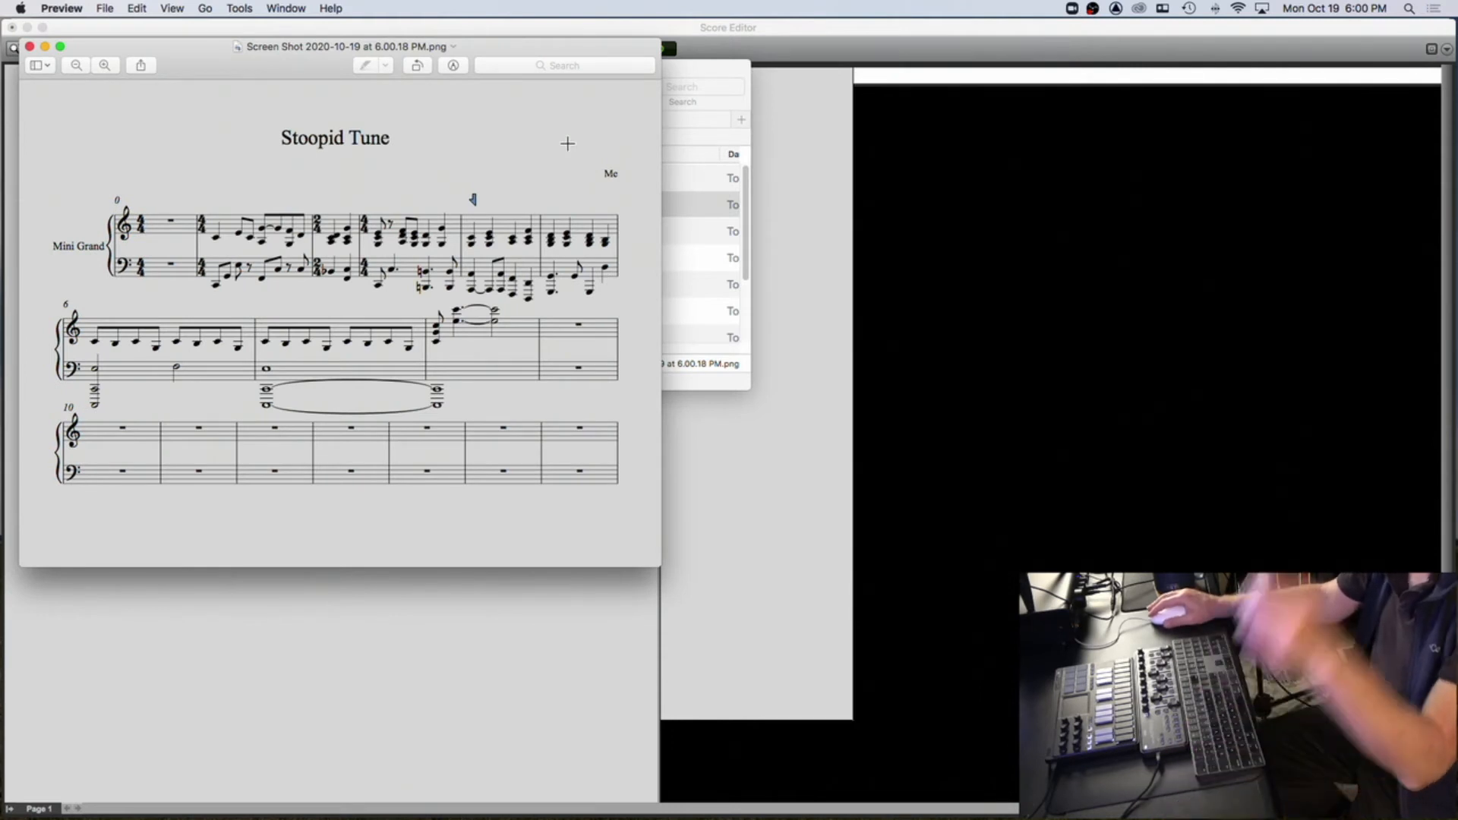
pyautogui.click(31, 49)
pyautogui.click(101, 109)
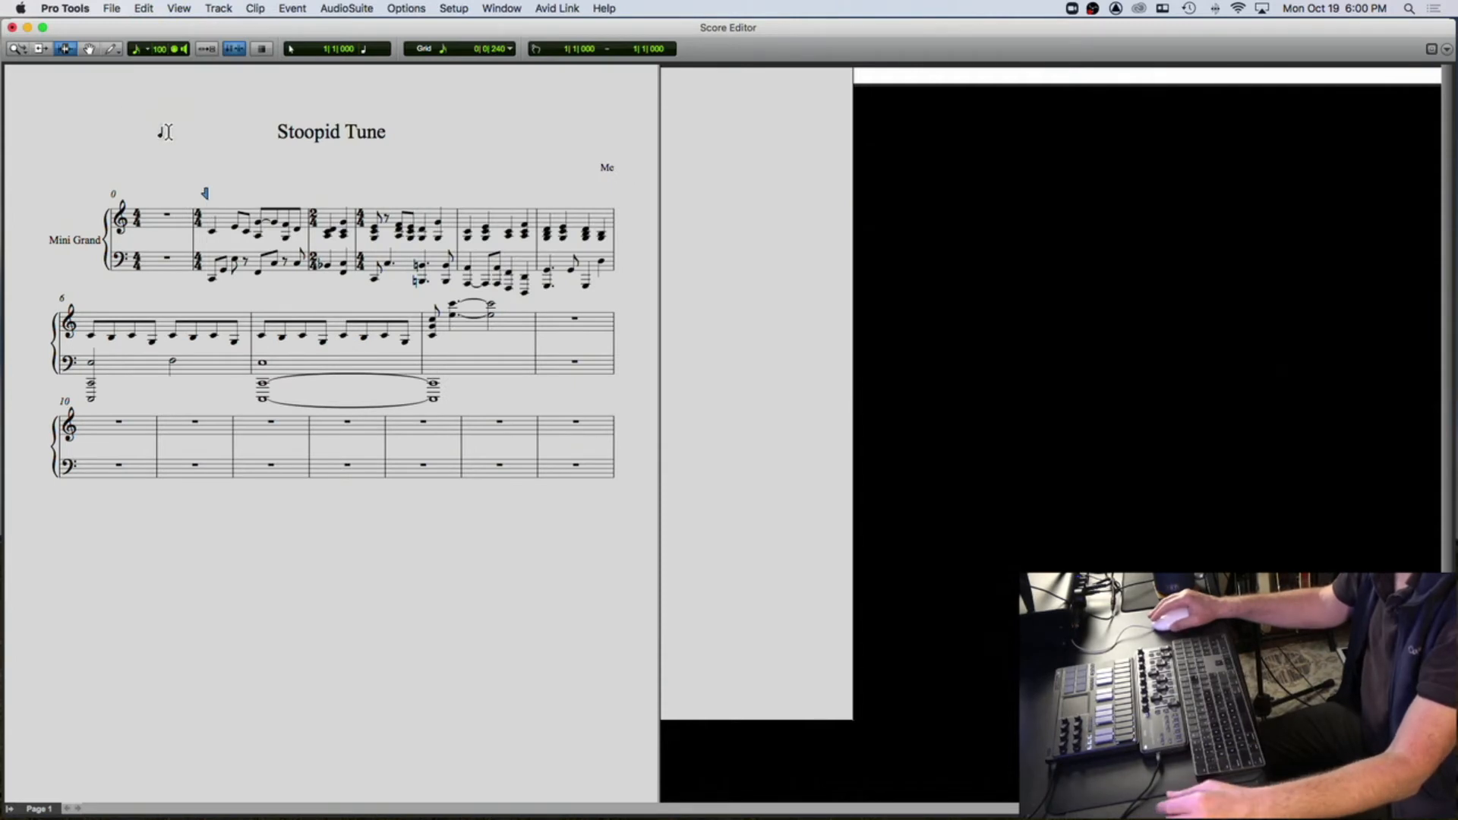
# - Close the Score Editor to return to the Edit window, and reopen the Score Editor
pyautogui.click(12, 27)
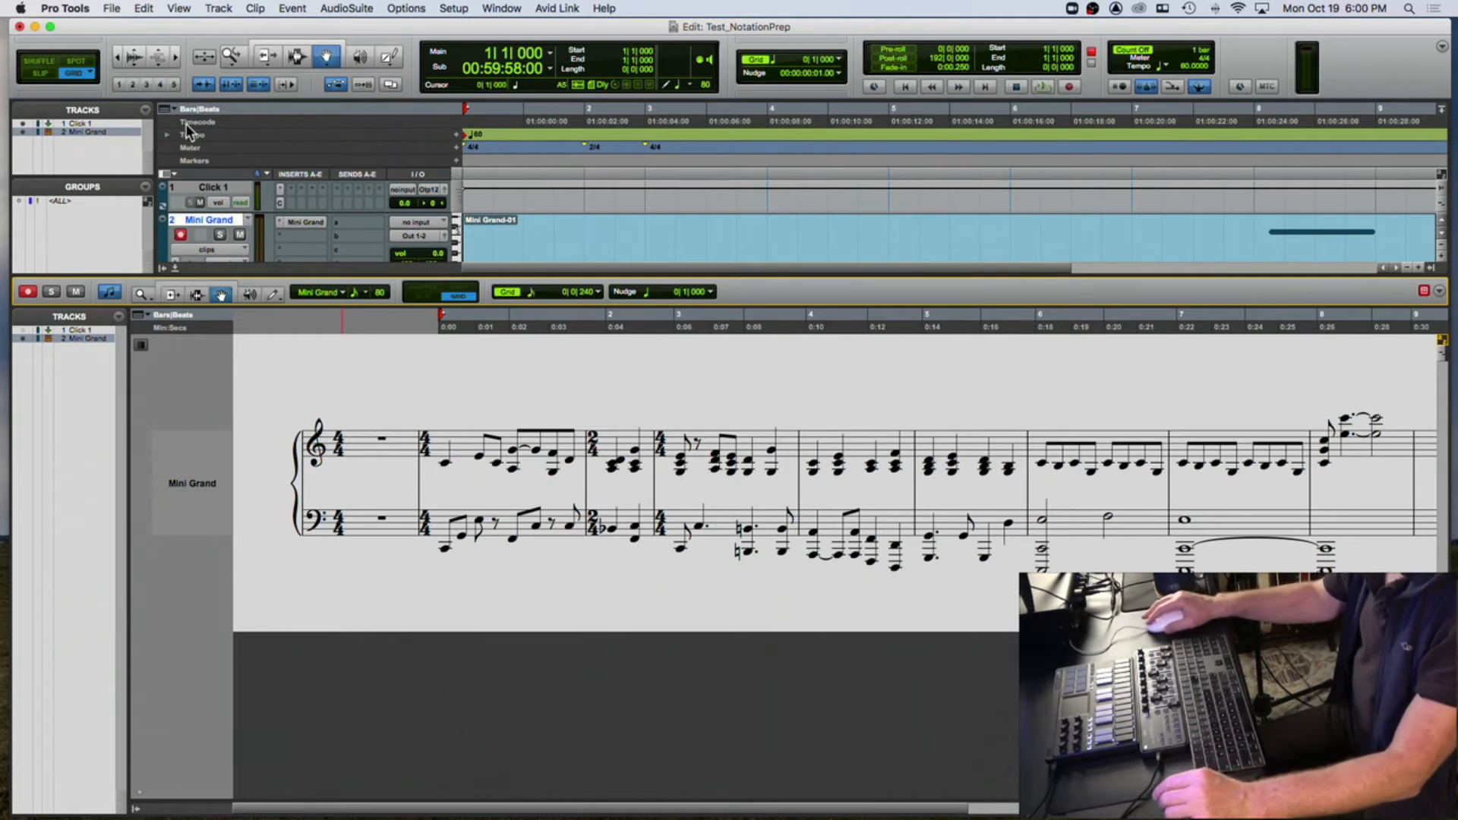
pyautogui.click(455, 8)
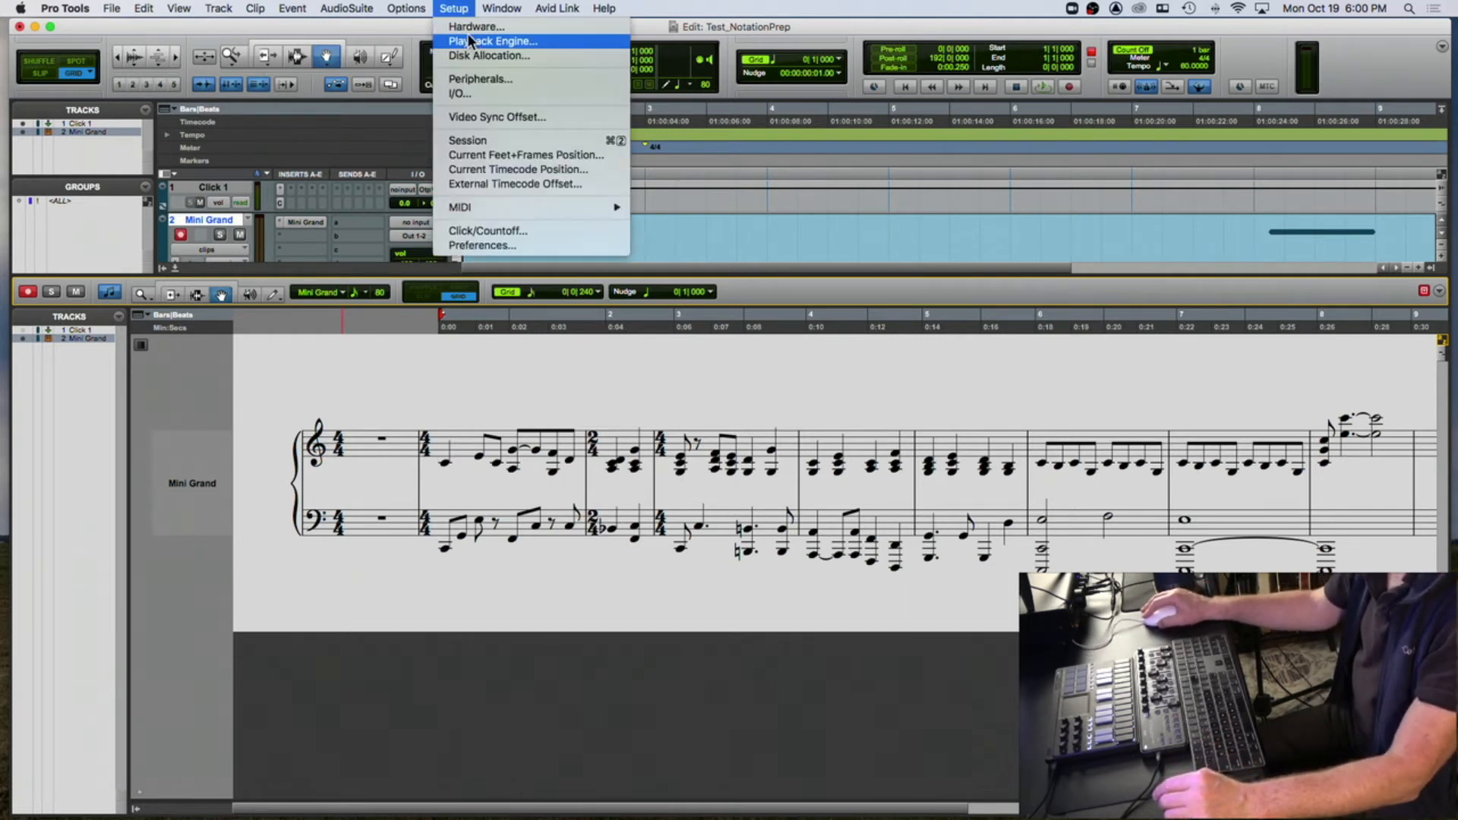
pyautogui.moveTo(502, 8)
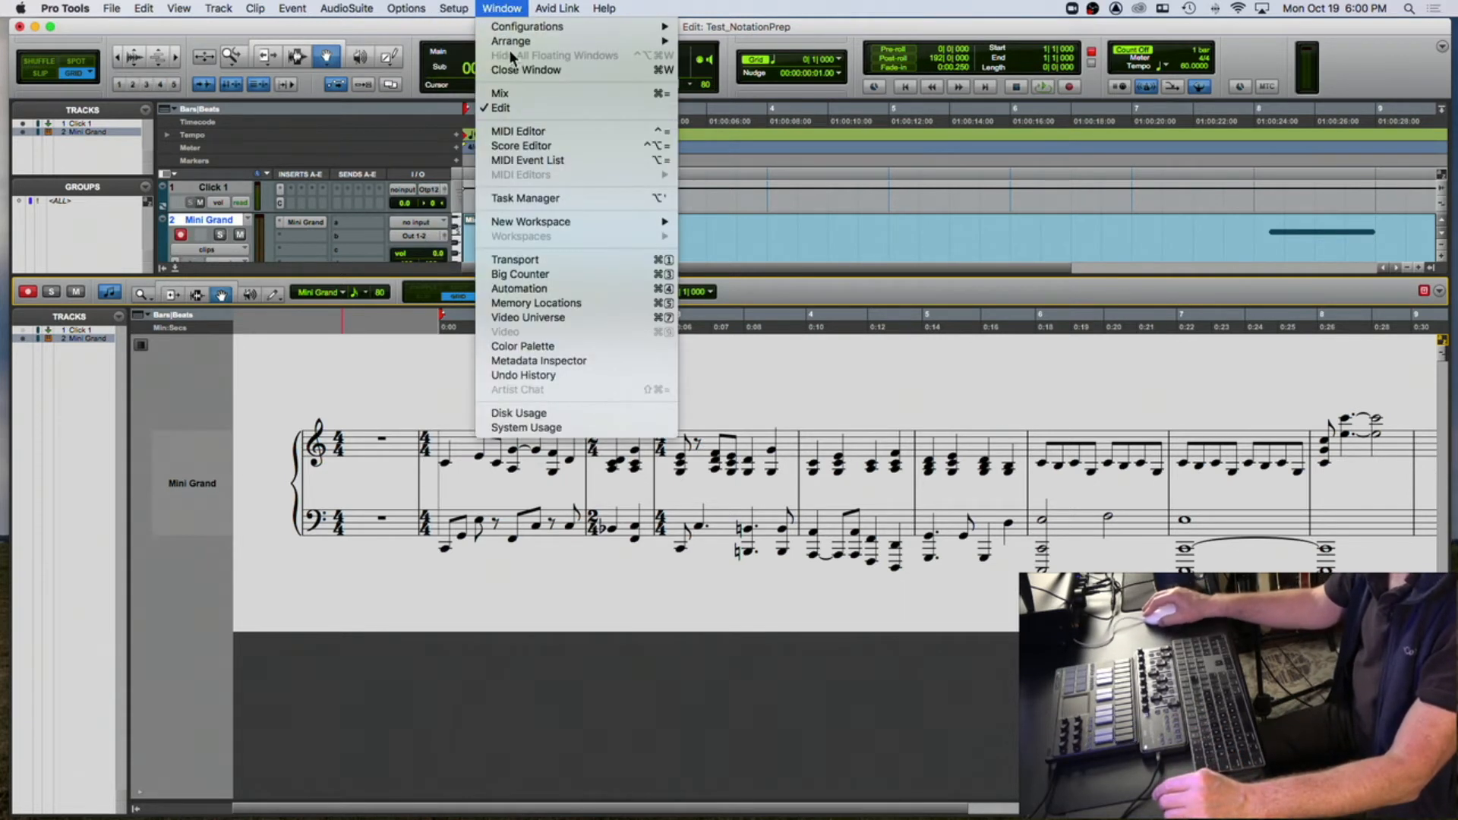
pyautogui.click(535, 144)
# - Export the score to Sibelius format as Test_NotationPrep in the test folder on the Desktop
pyautogui.click(115, 7)
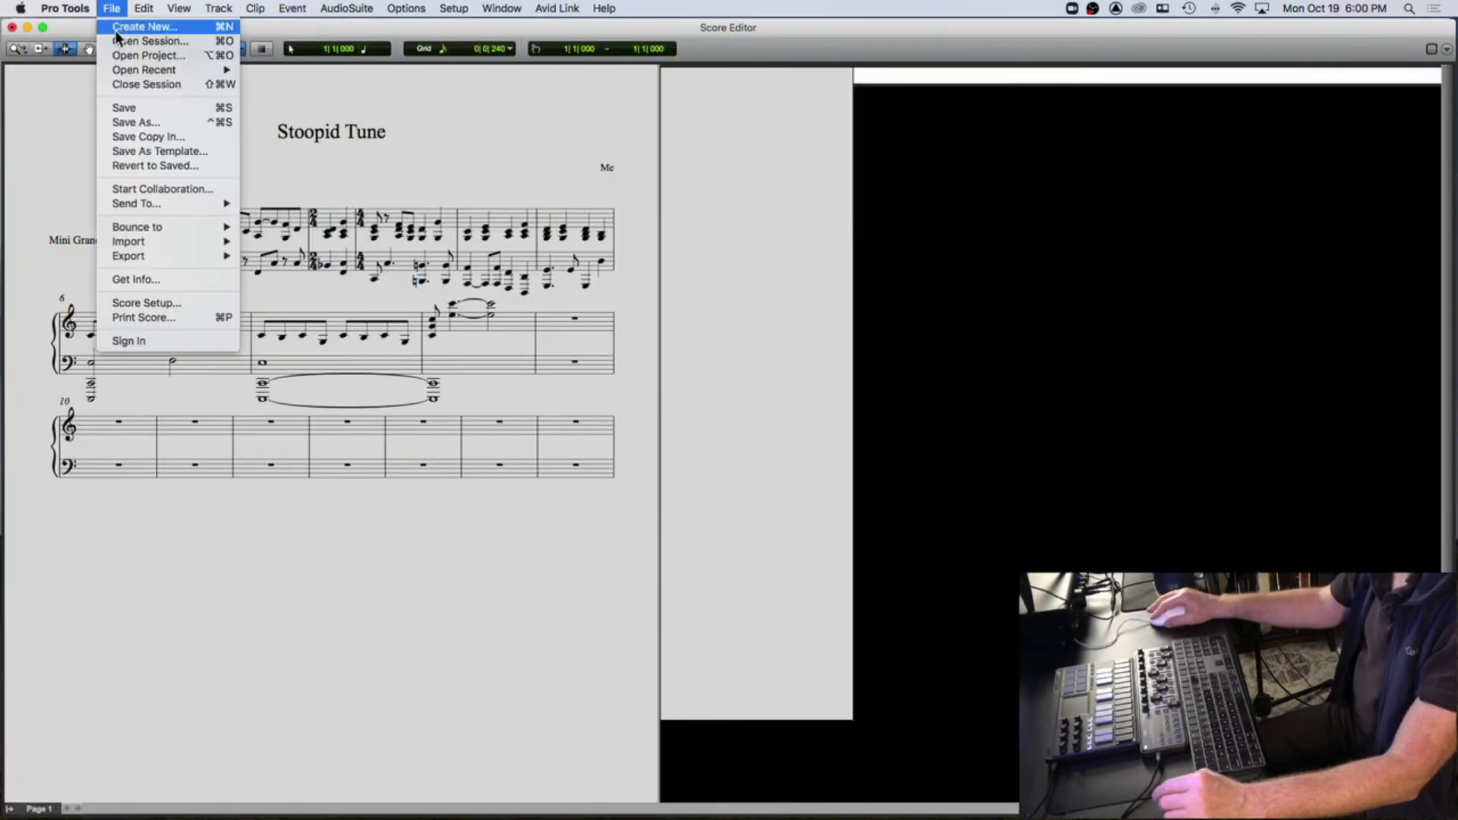
pyautogui.moveTo(141, 212)
pyautogui.moveTo(148, 259)
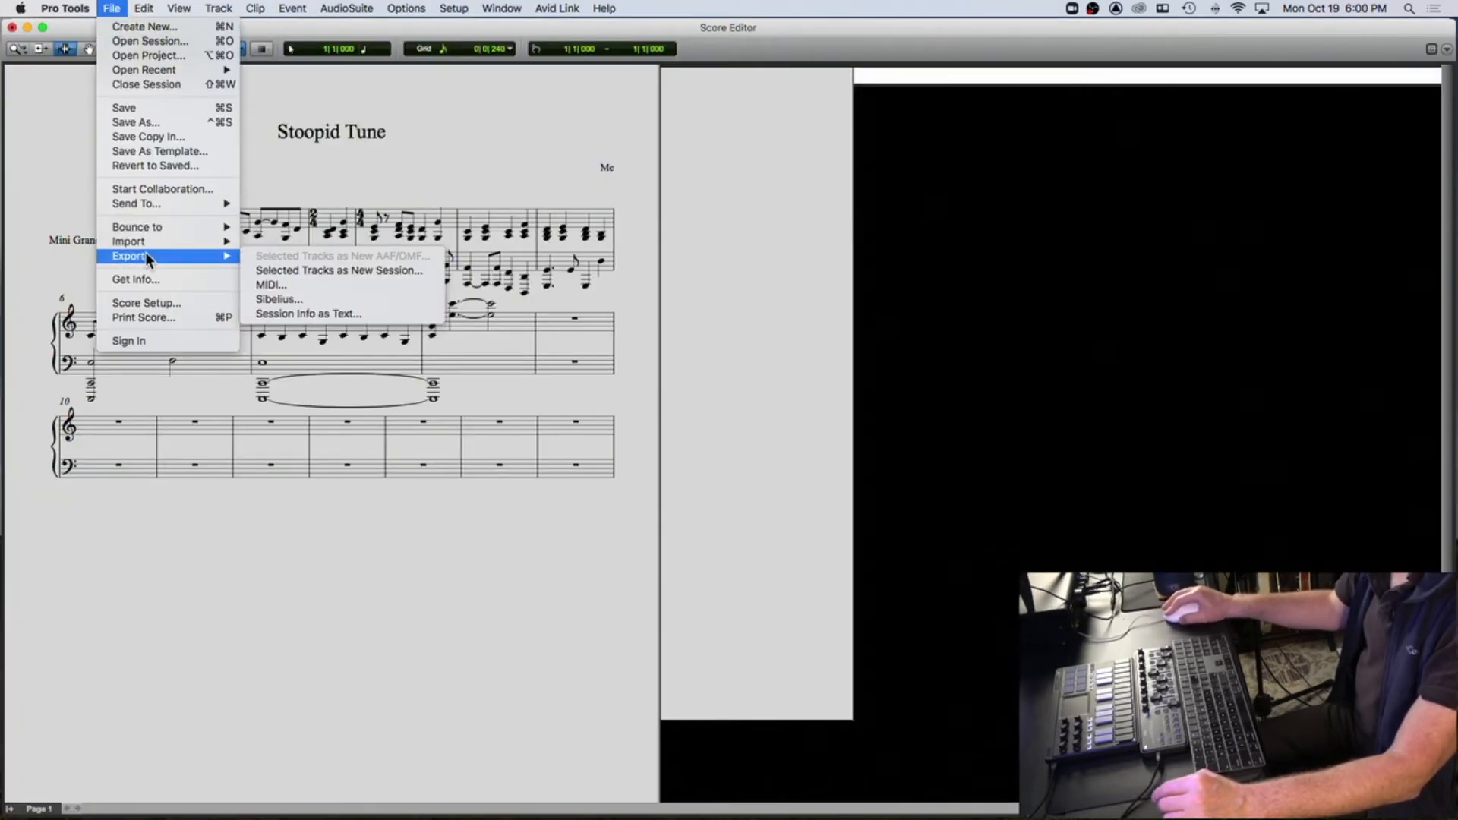
pyautogui.click(294, 296)
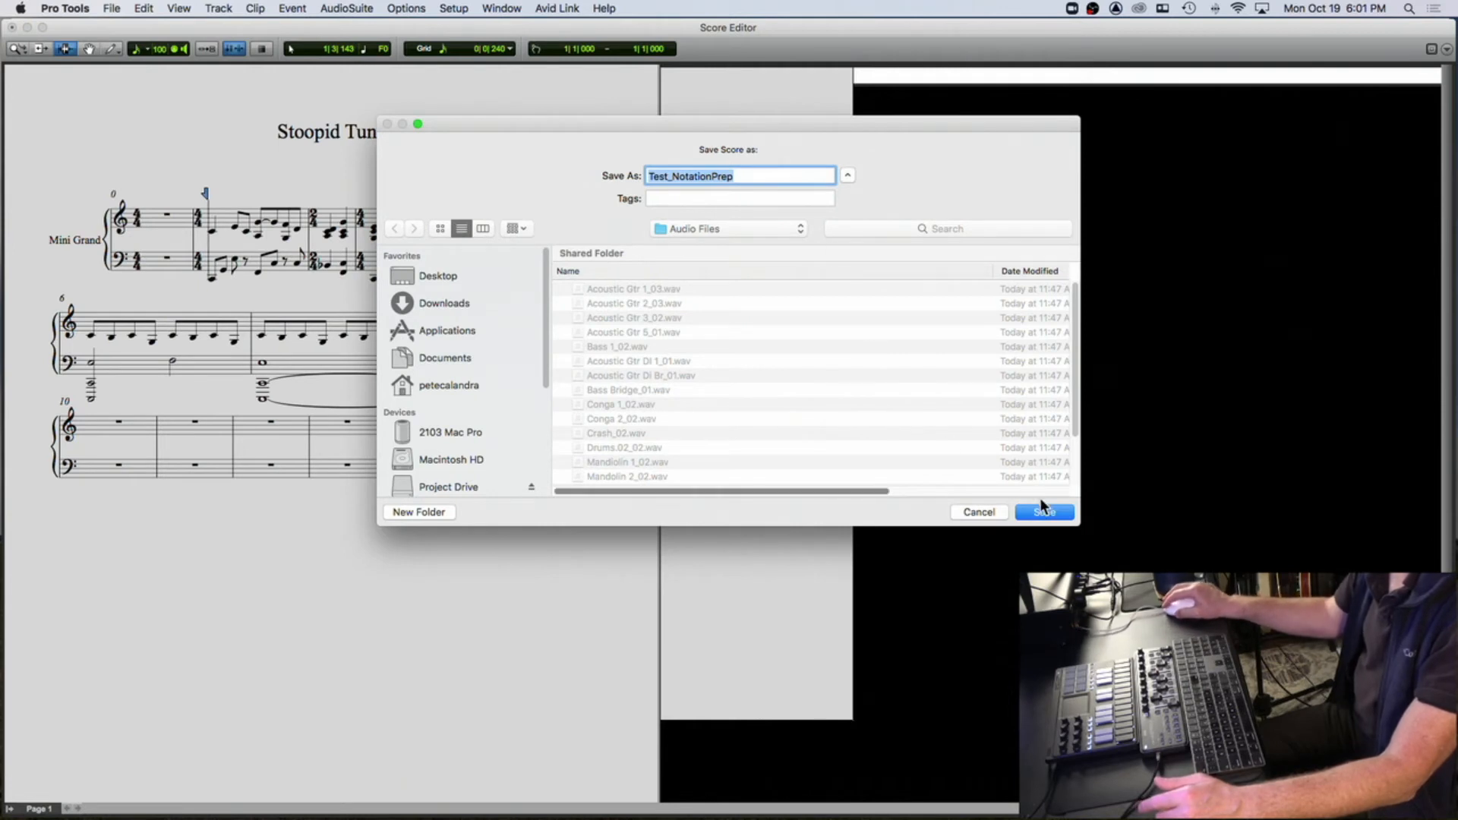
pyautogui.click(434, 281)
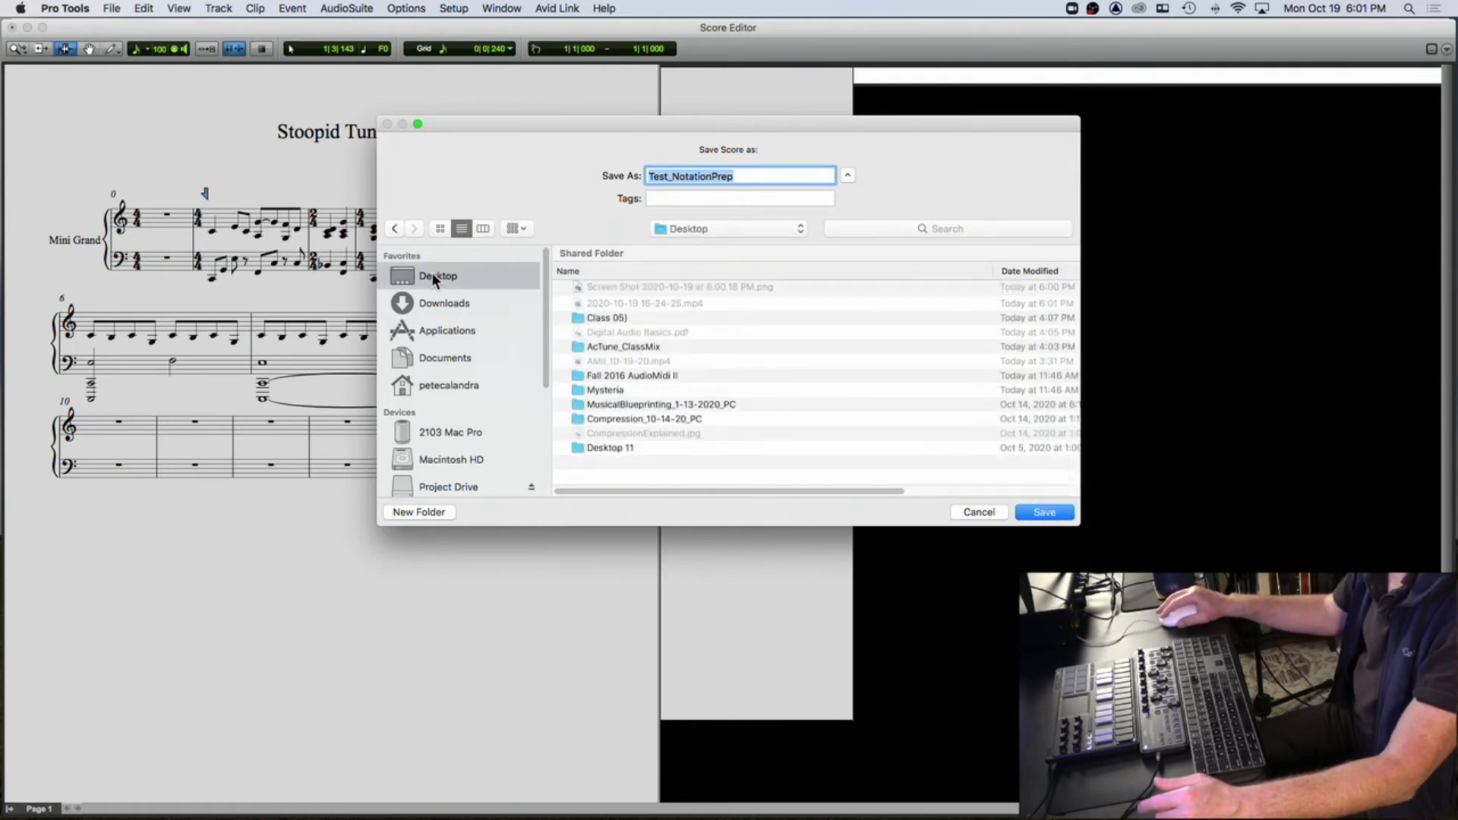
pyautogui.doubleClick(606, 325)
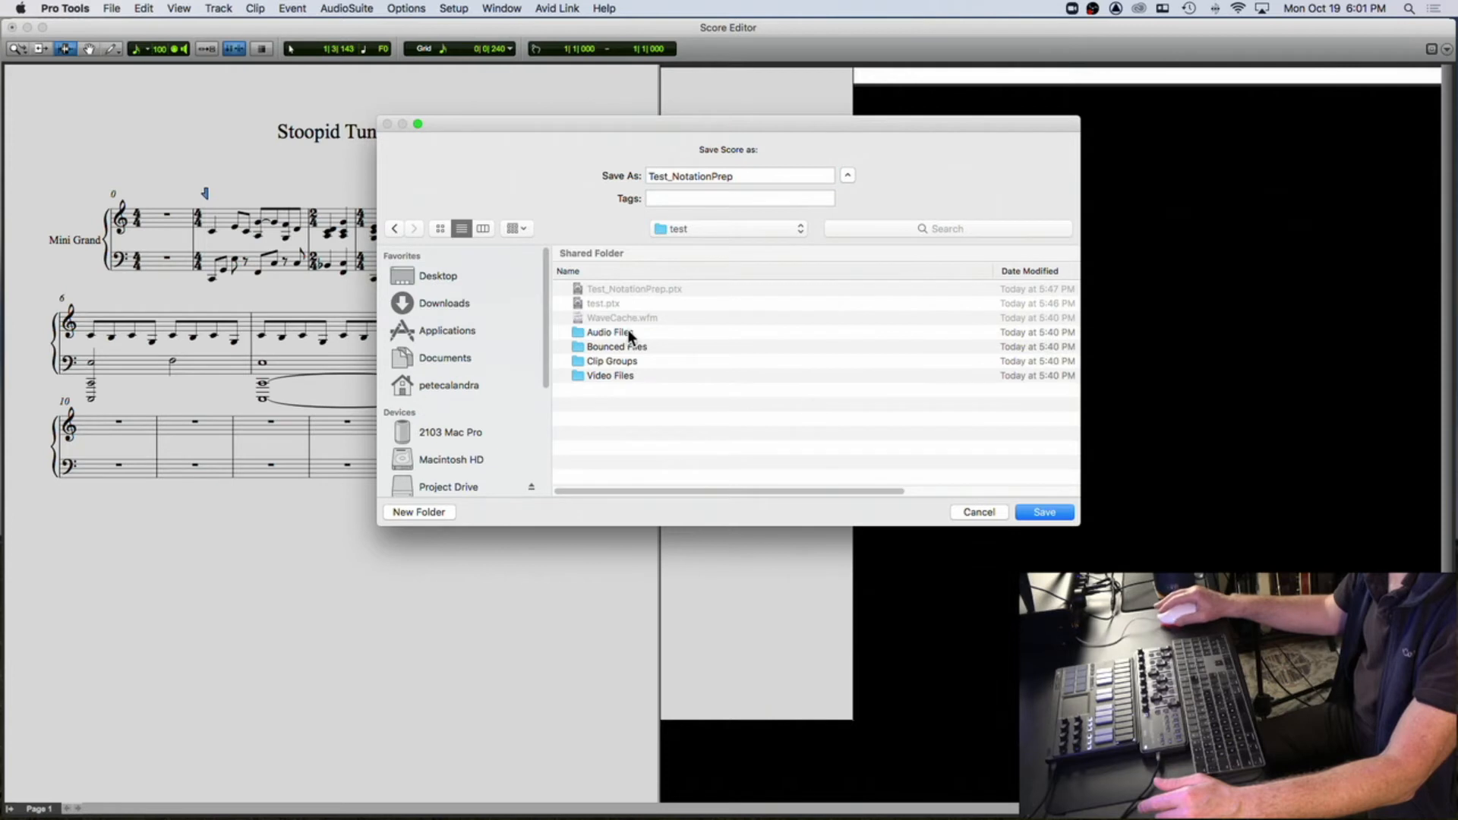
pyautogui.click(1037, 512)
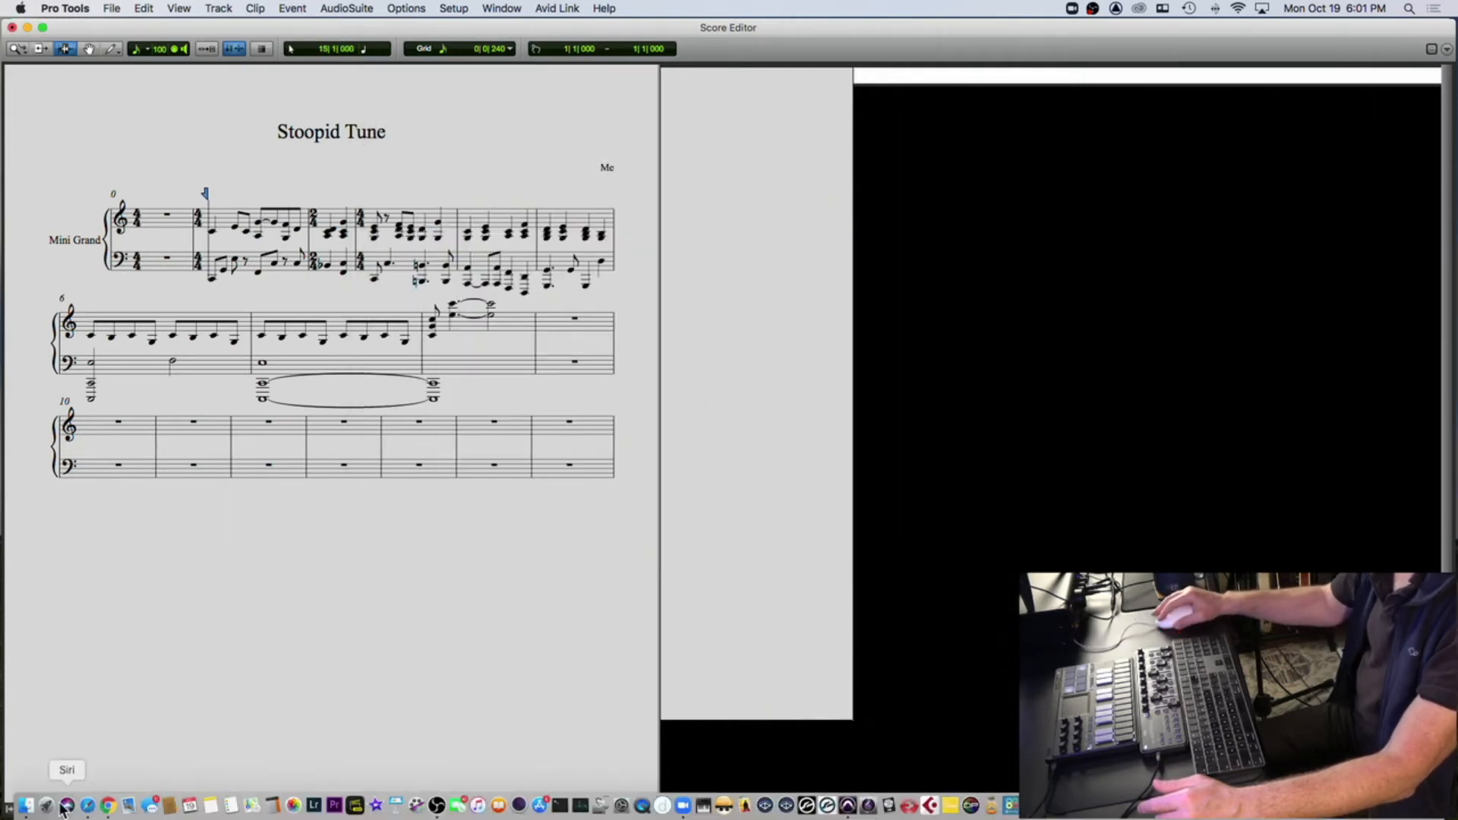
# - Find Test_NotationPrep.sib in the Desktop's test folder and open it in Sibelius
pyautogui.click(45, 802)
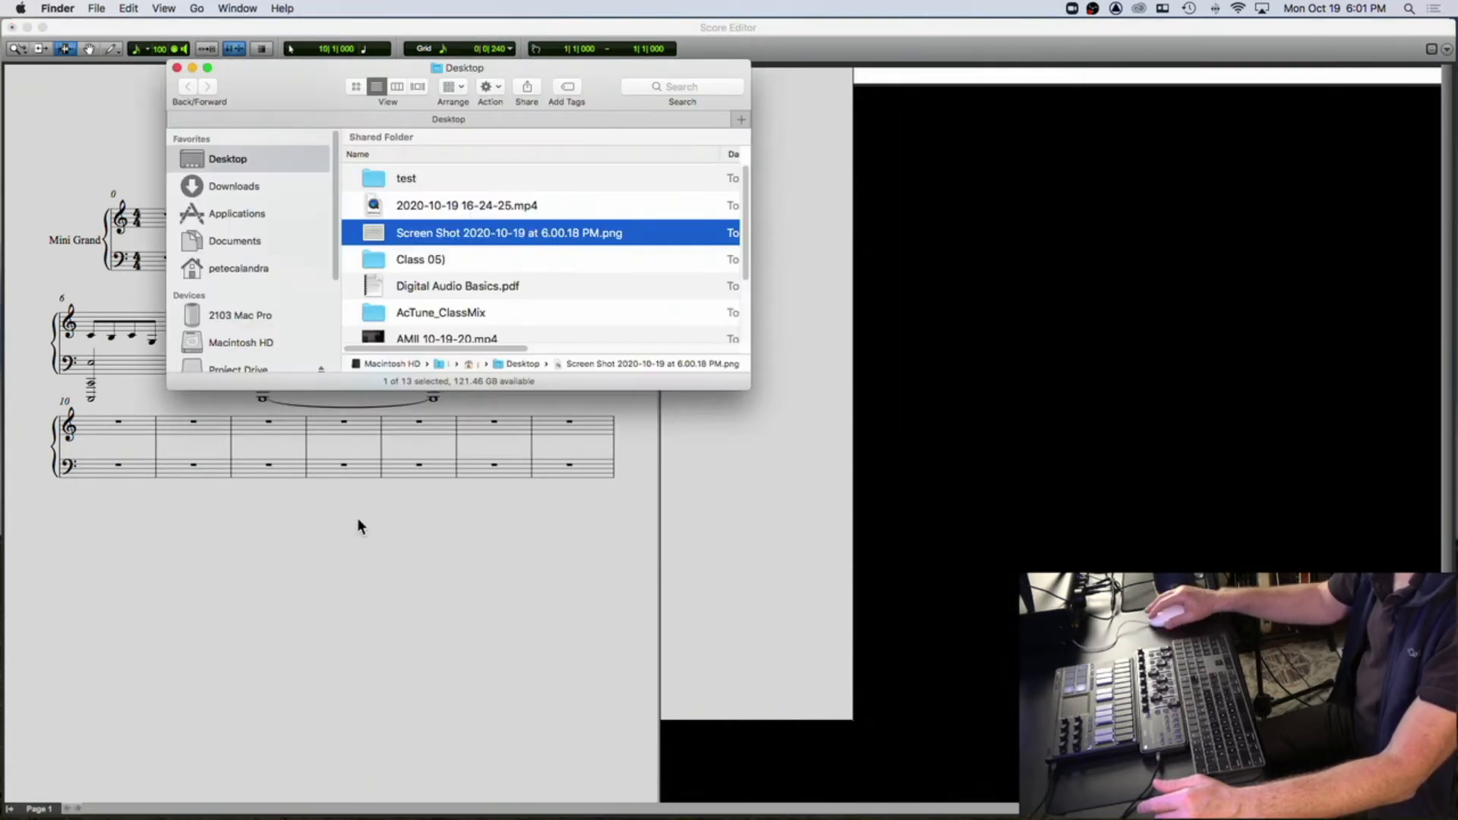
pyautogui.doubleClick(372, 178)
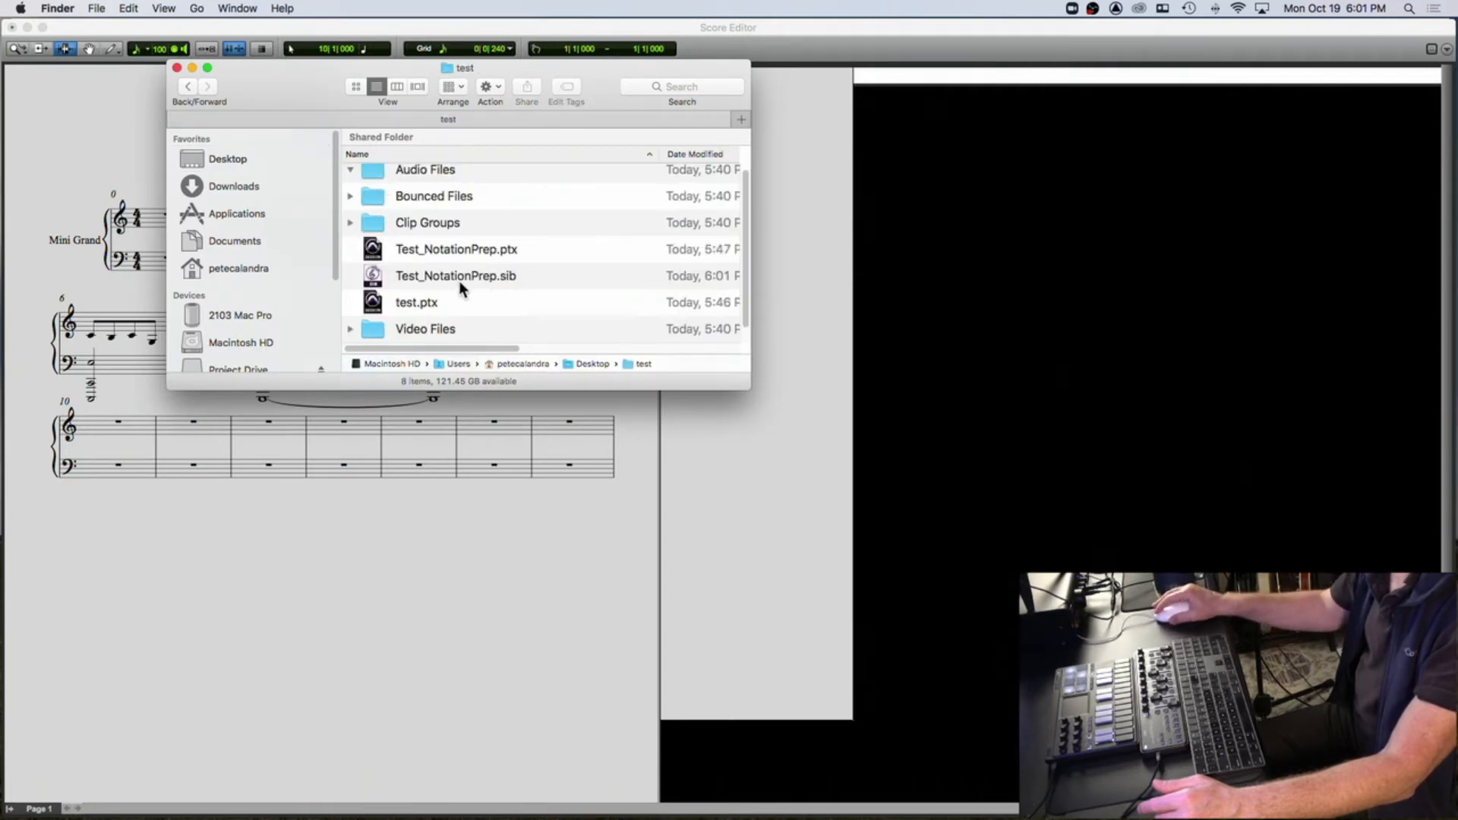
pyautogui.click(455, 275)
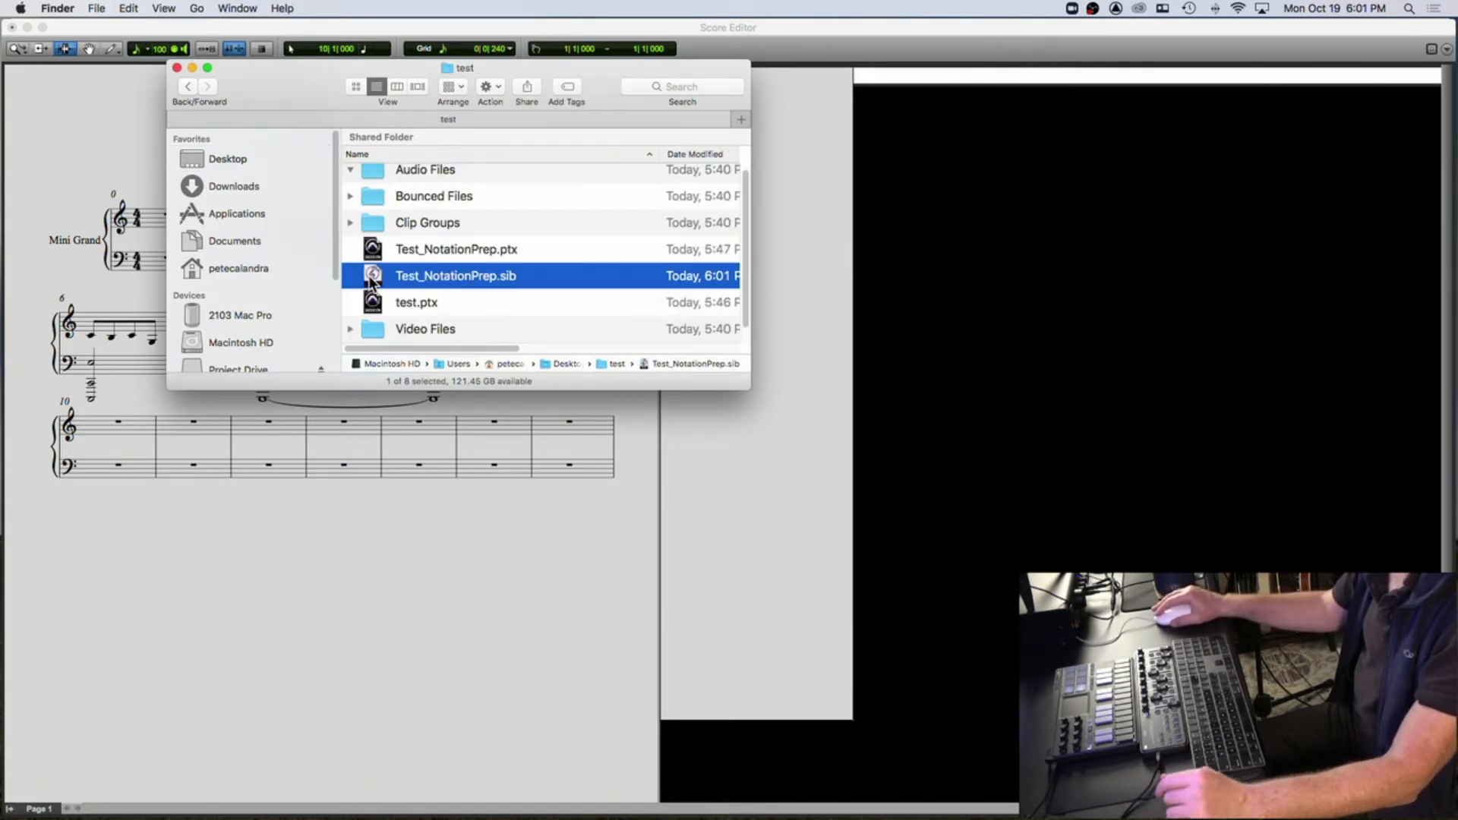
pyautogui.doubleClick(373, 282)
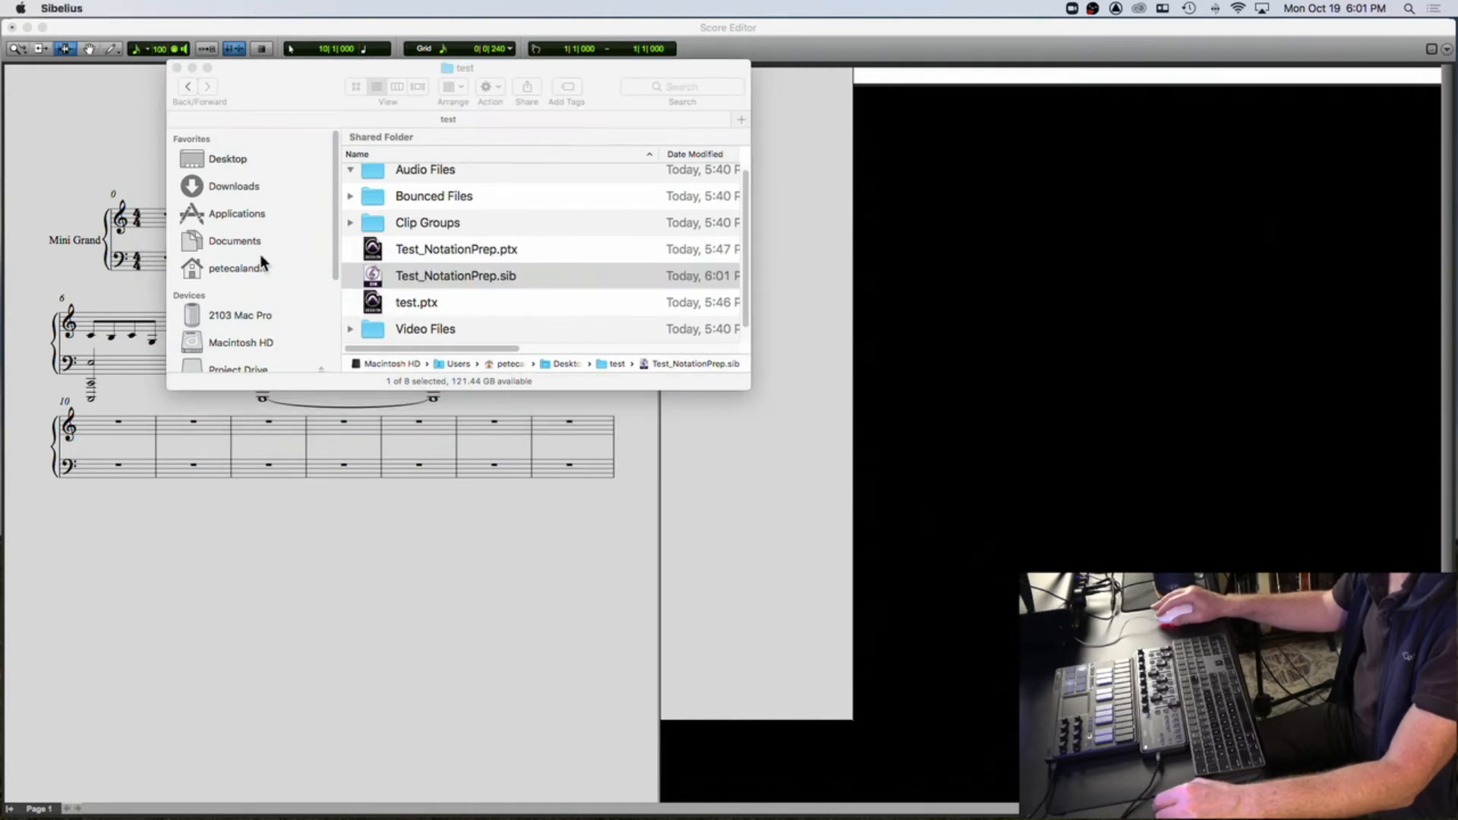
# - Close the Finder window and clear the Pro Tools Score Editor and Edit windows off the desktop
pyautogui.click(177, 69)
pyautogui.click(171, 36)
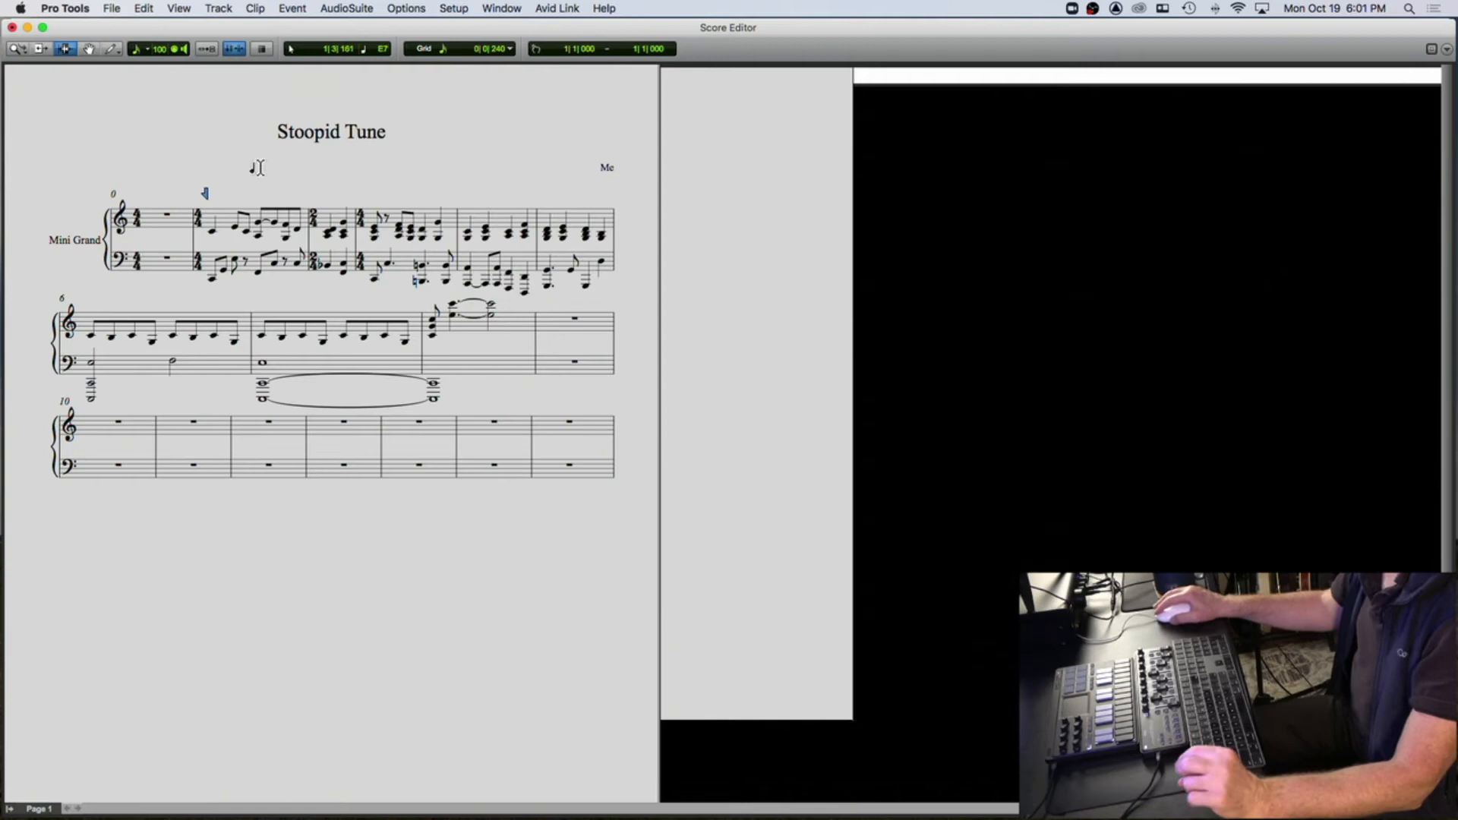
pyautogui.click(28, 27)
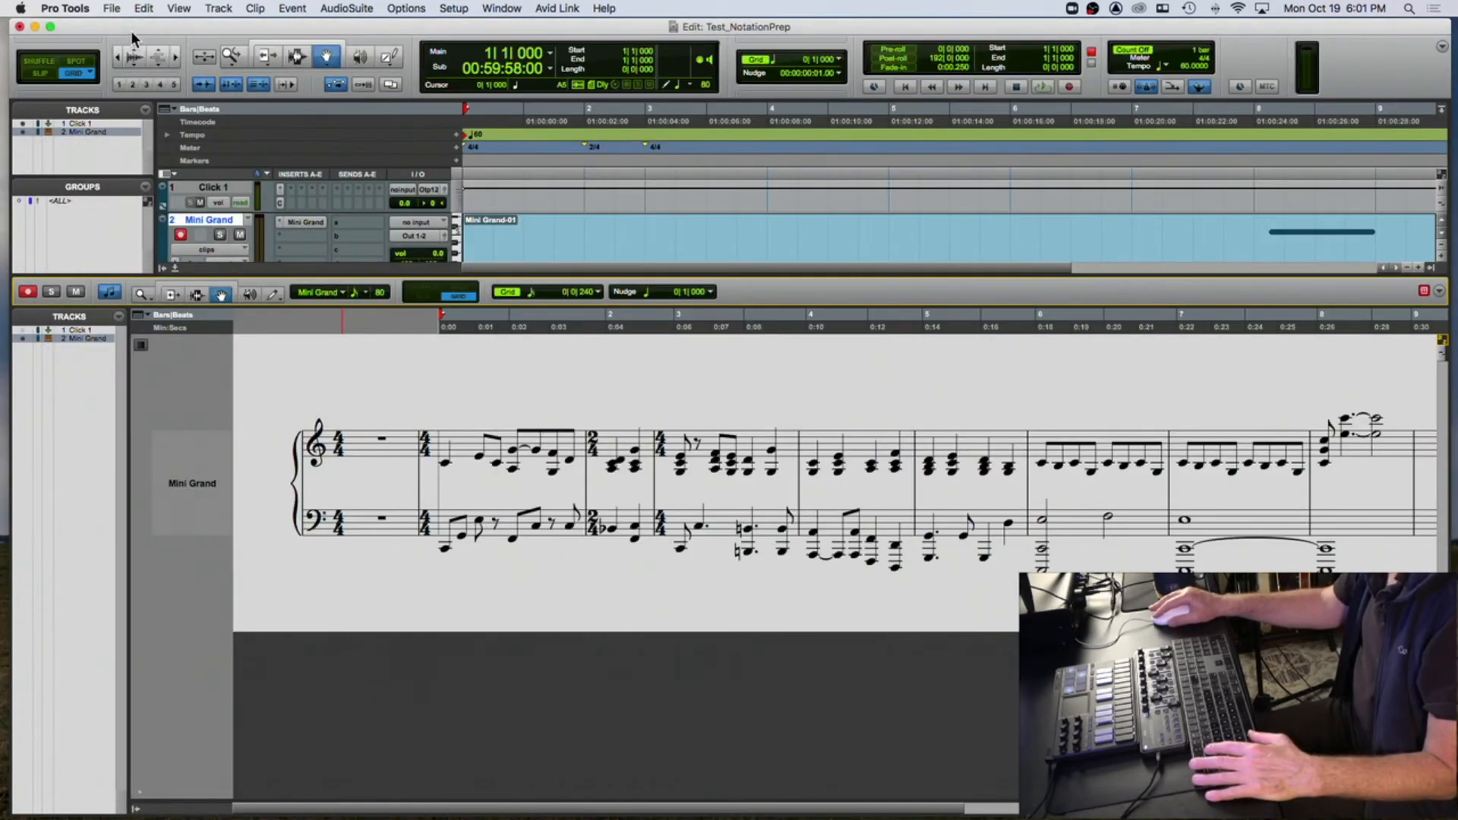
pyautogui.click(34, 26)
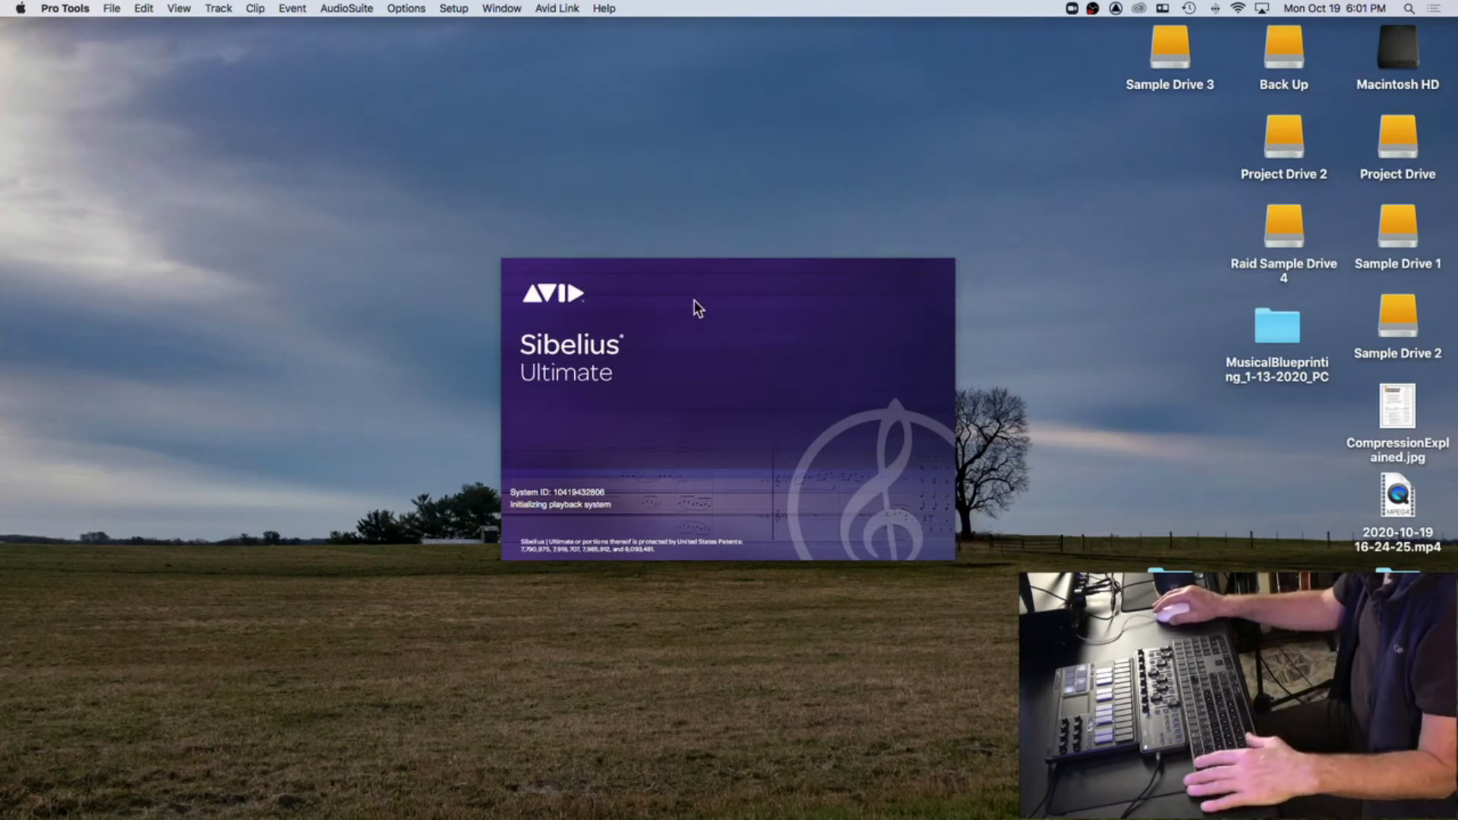
# - Force Sibelius to quit, leaving Pro Tools running, and close the Force Quit Applications window
pyautogui.press('super+alt+Escape')
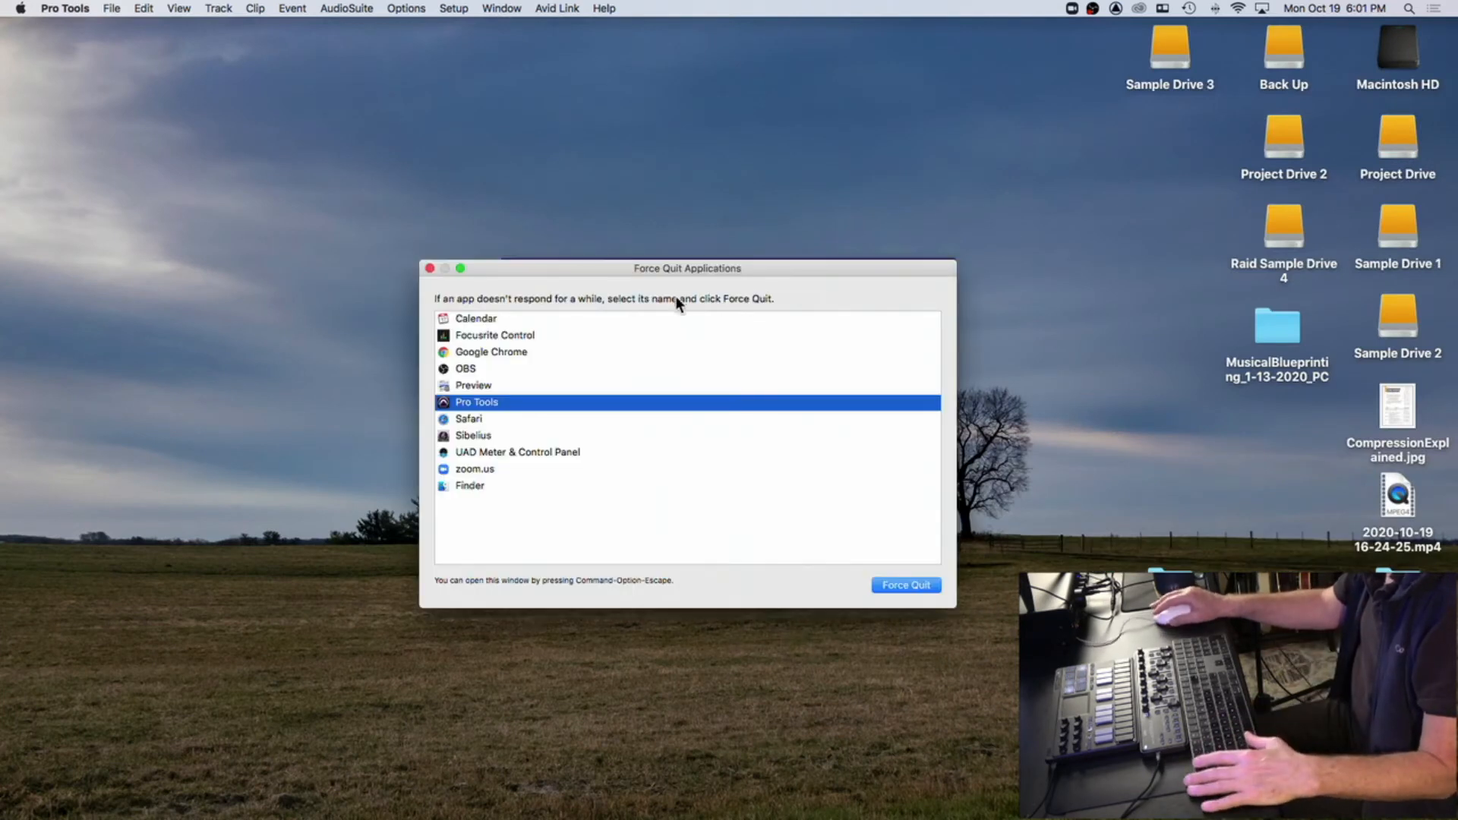
pyautogui.click(904, 584)
pyautogui.press('Return')
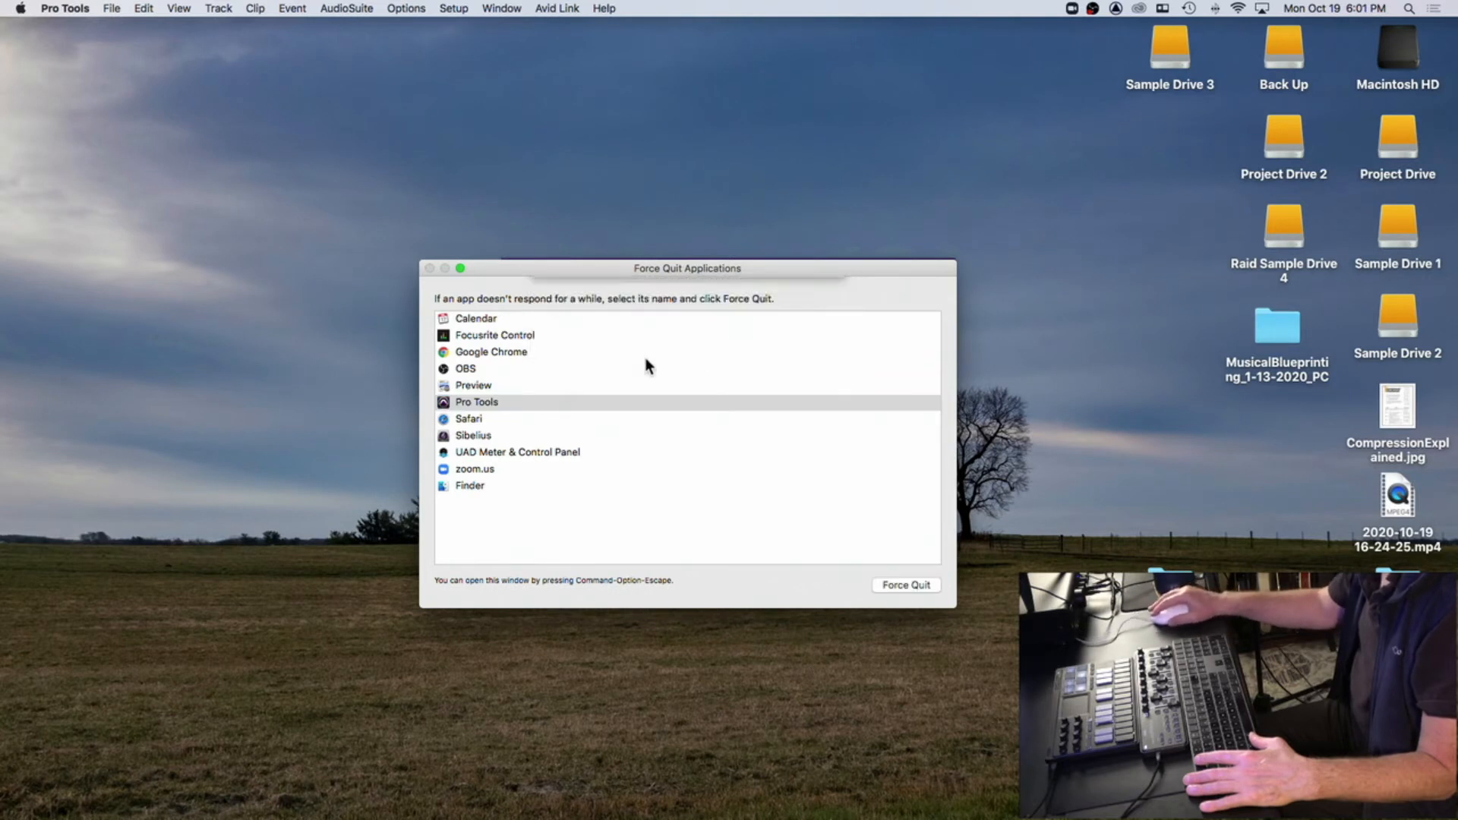
pyautogui.click(479, 438)
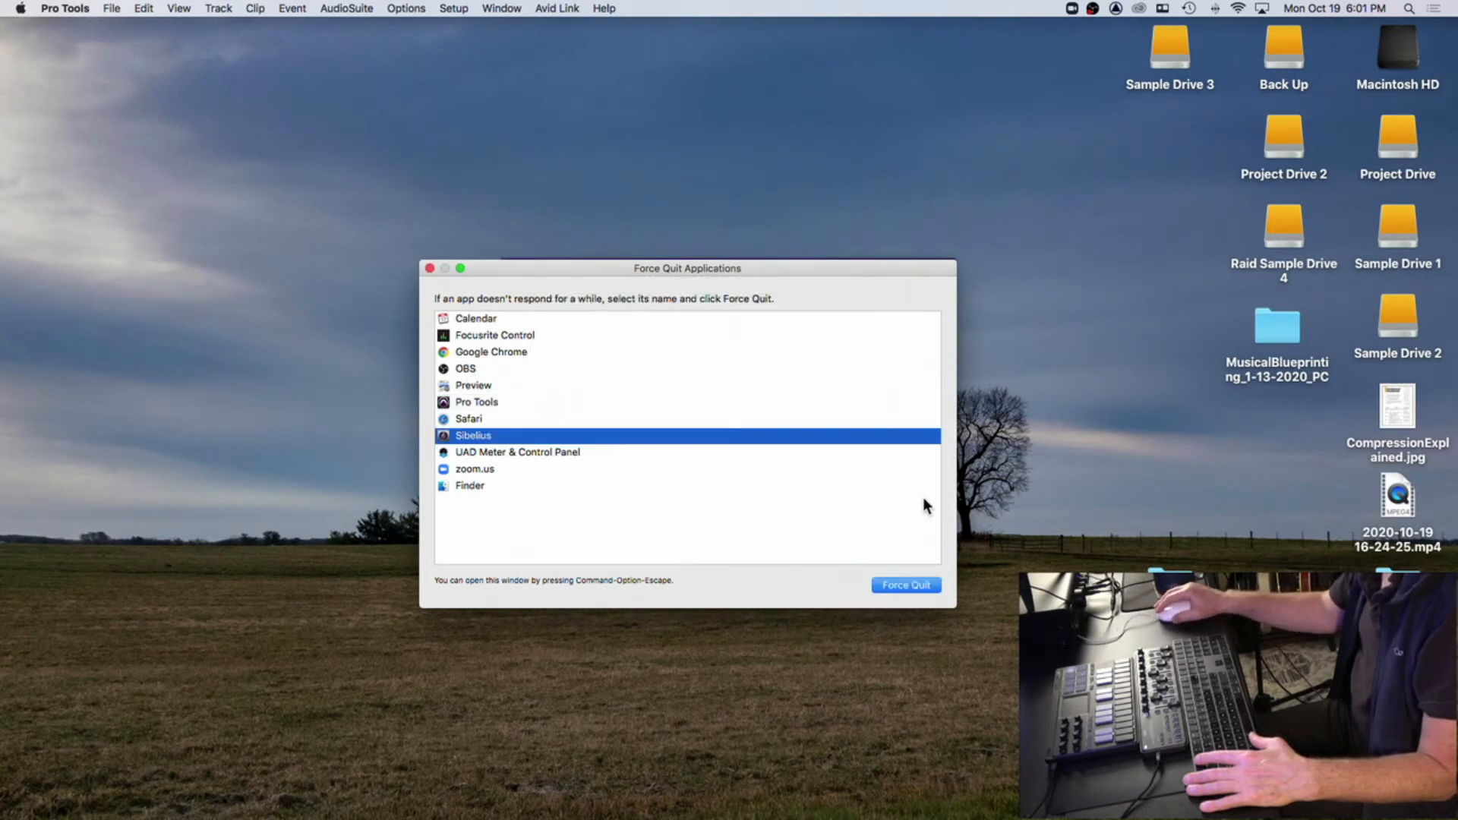
pyautogui.click(915, 585)
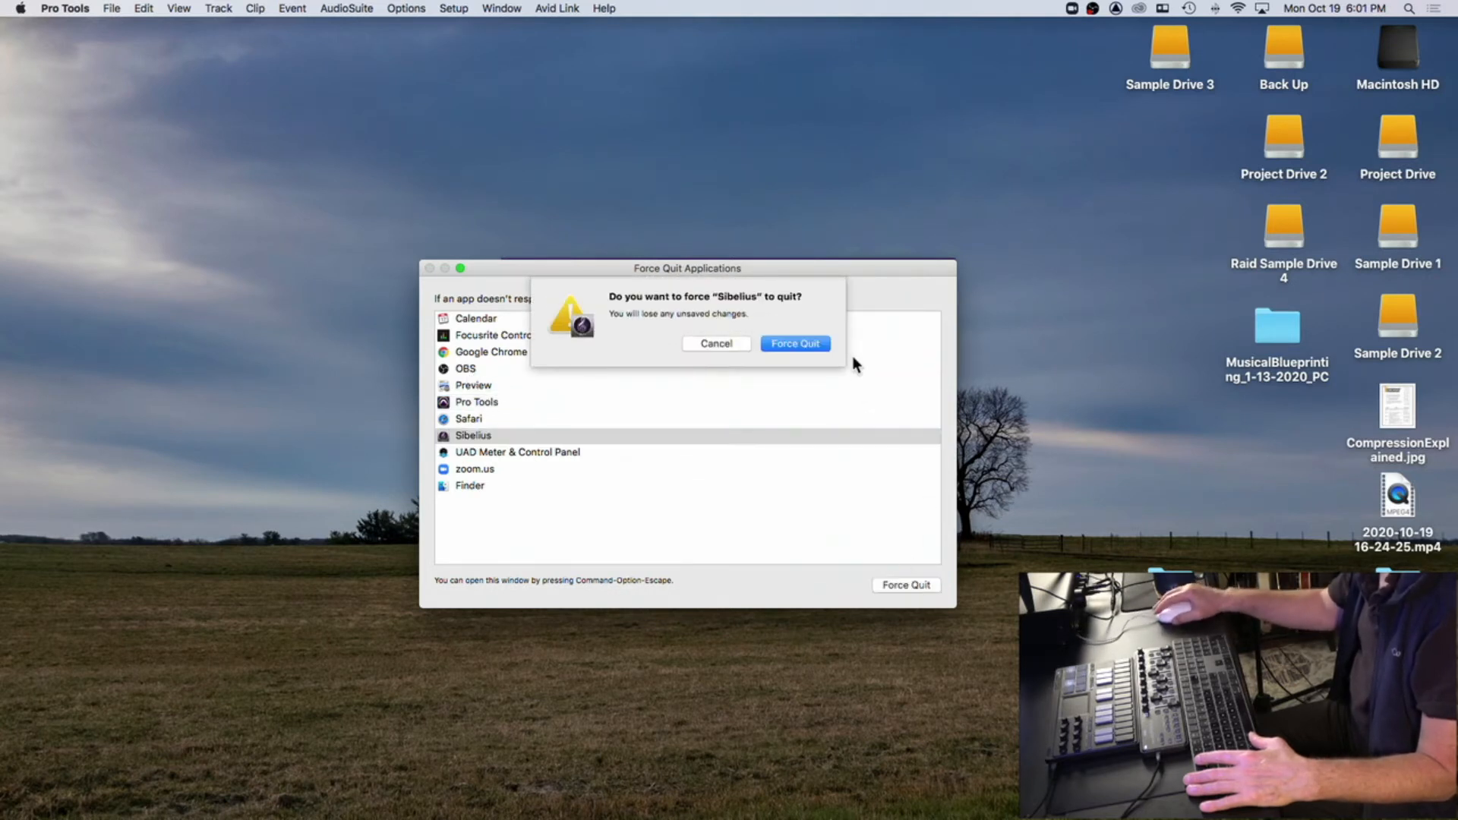
pyautogui.click(796, 343)
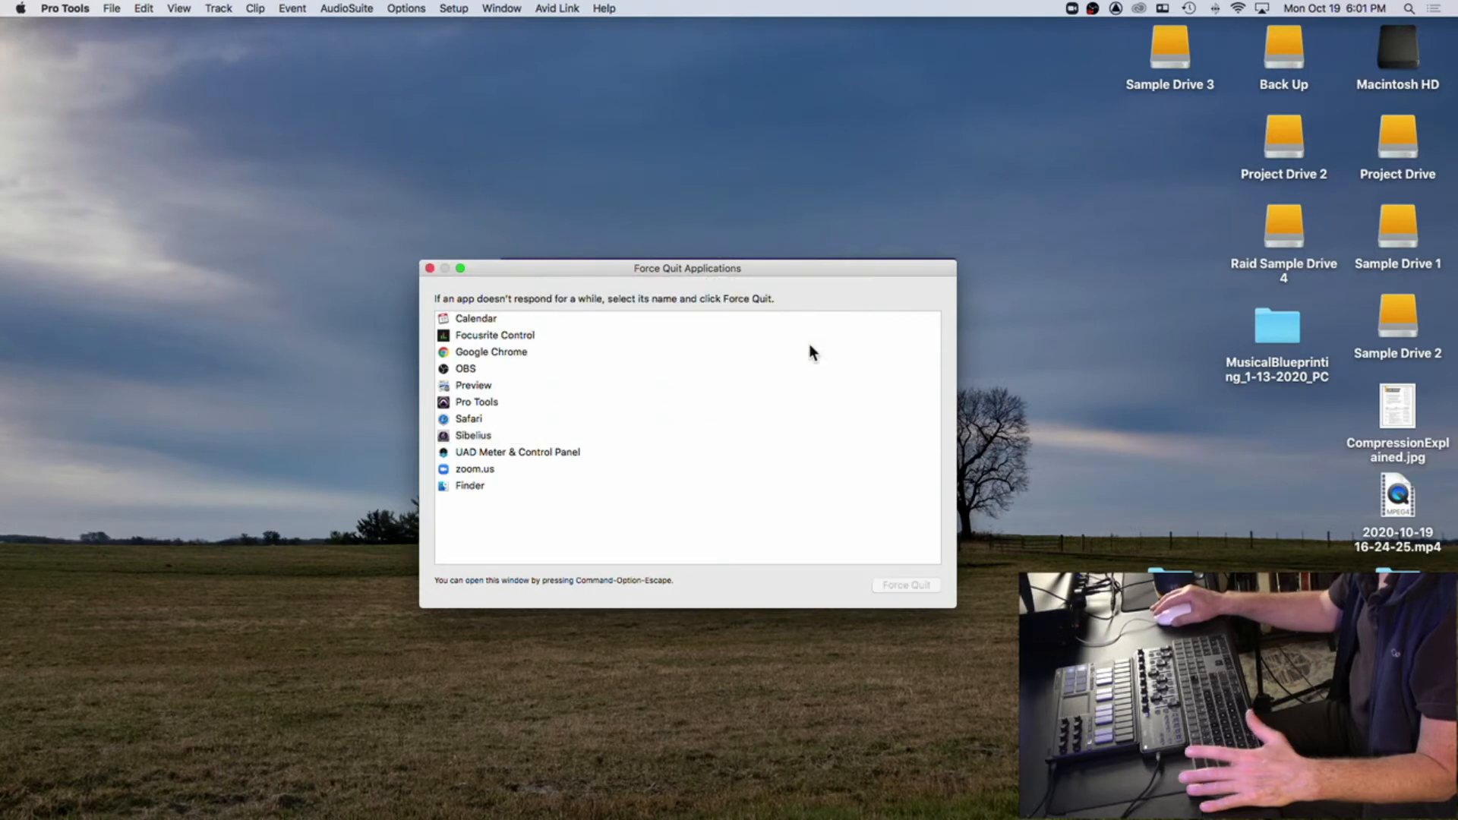
pyautogui.click(430, 269)
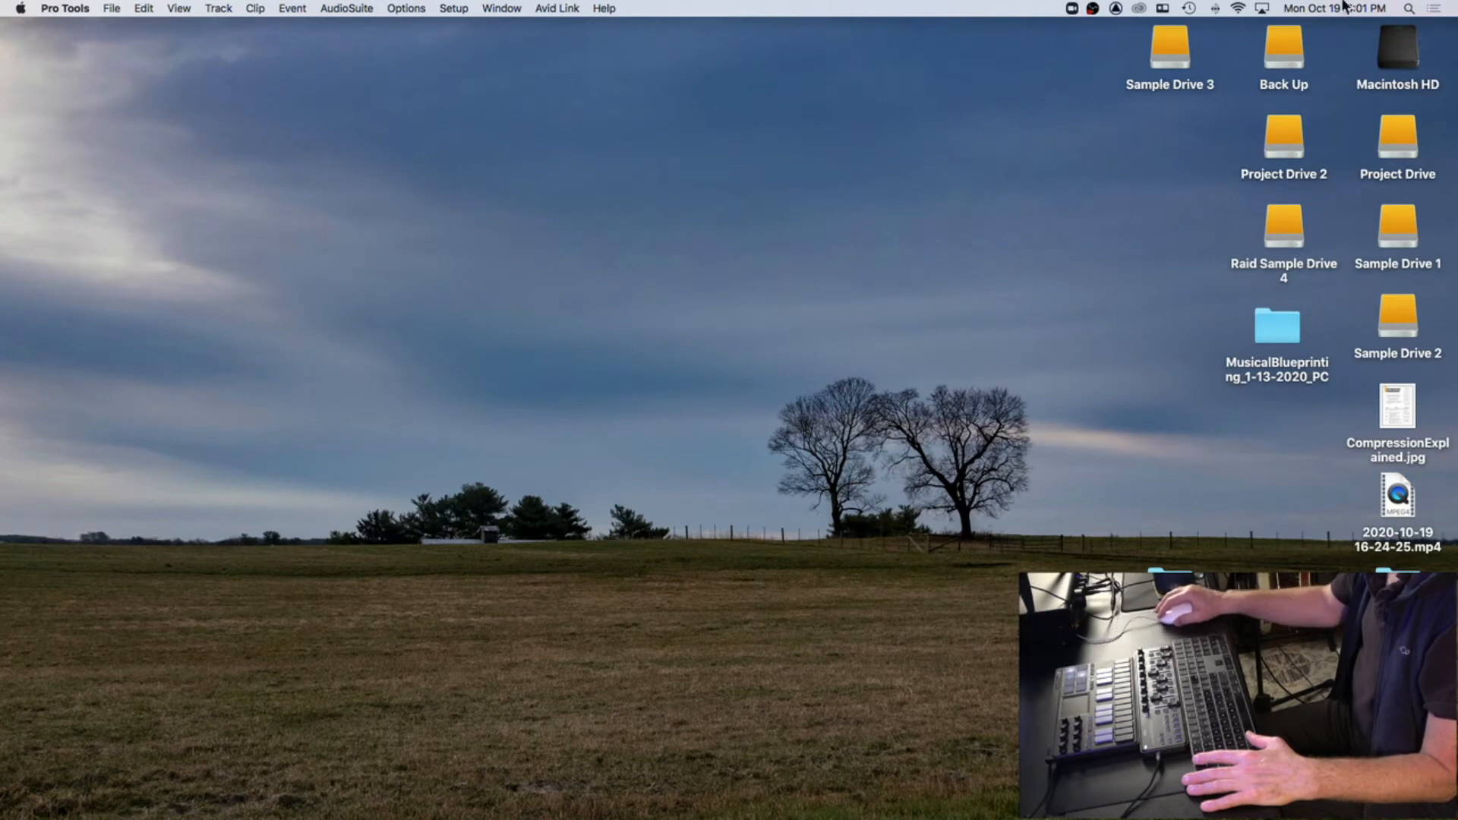
# - Move the Class 05) folder from Downloads to the Desktop, replacing the existing copy, and close the Finder window
pyautogui.doubleClick(1409, 61)
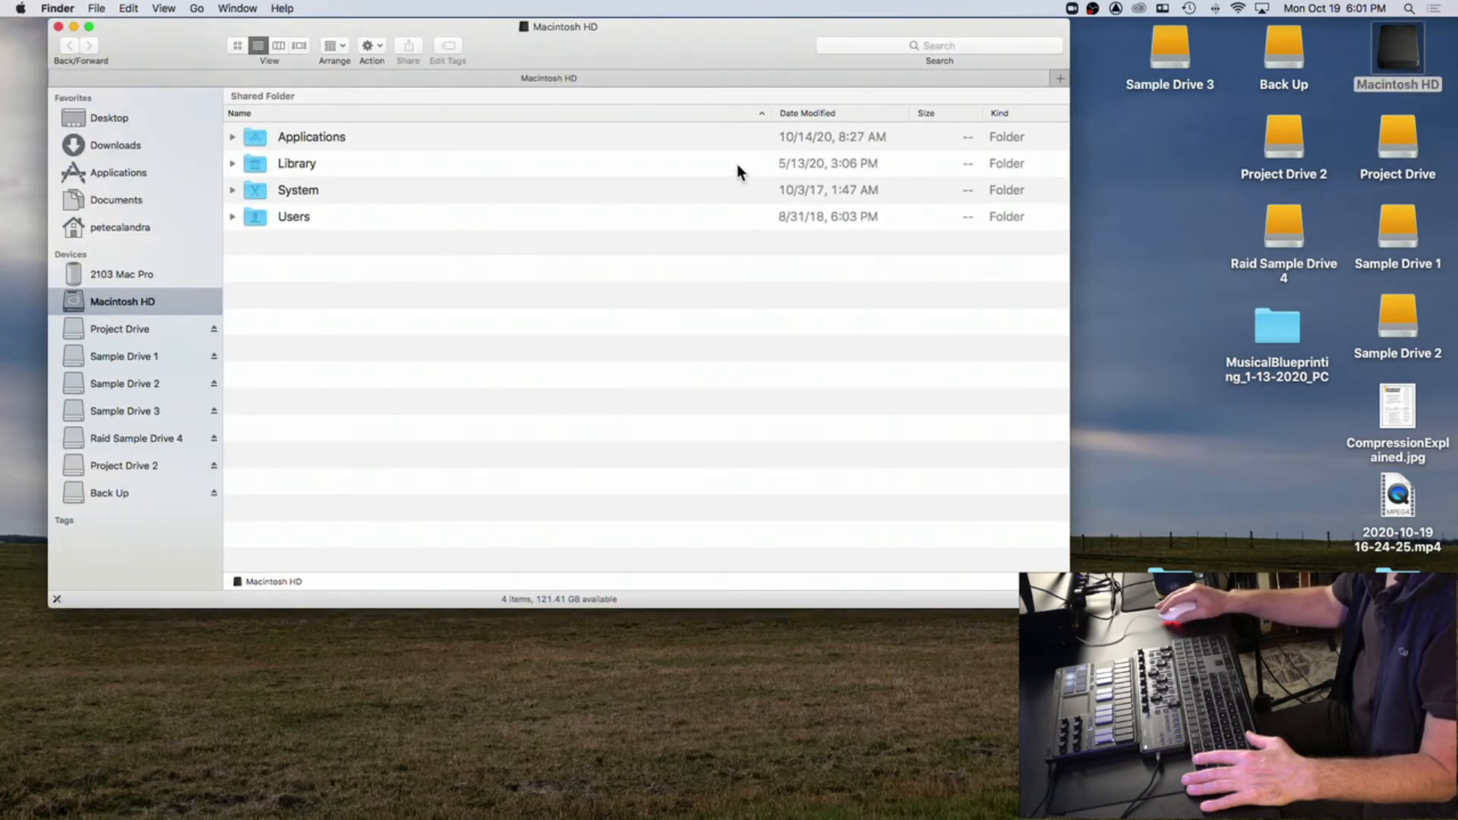
pyautogui.click(150, 146)
pyautogui.moveTo(287, 135); pyautogui.dragTo(1176, 206)
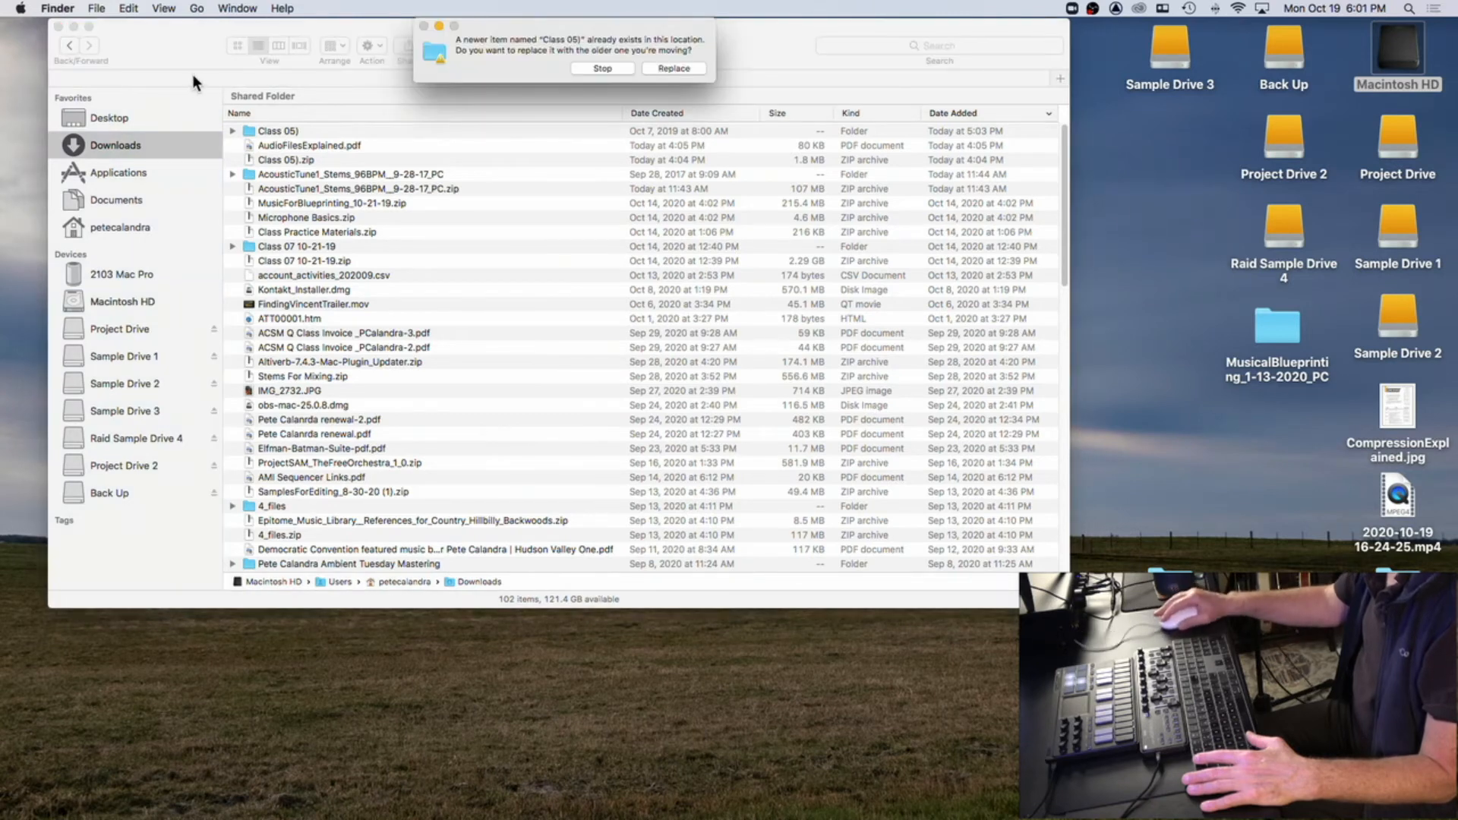
pyautogui.click(658, 67)
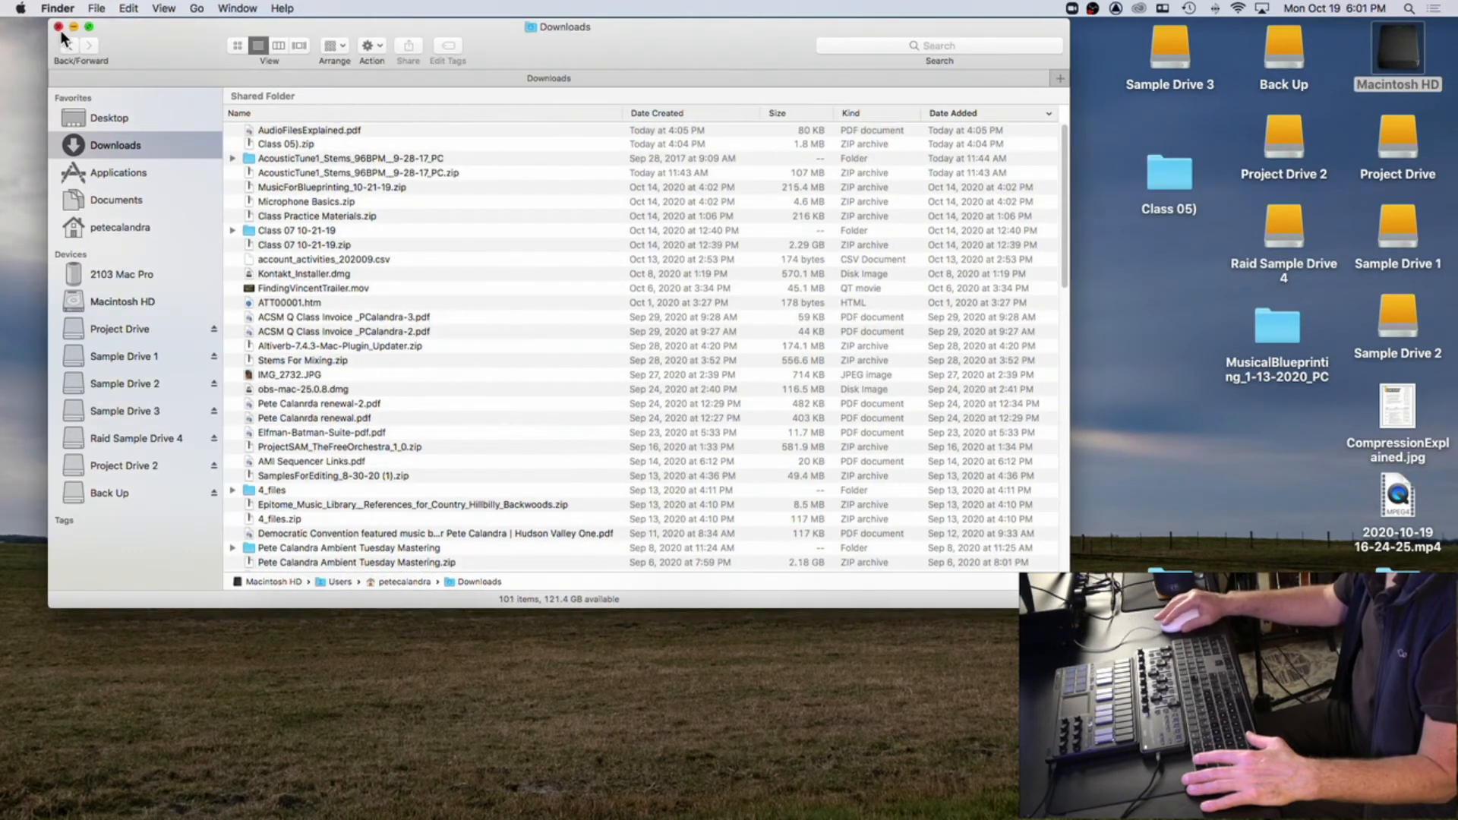
pyautogui.moveTo(59, 27)
# - Open the Class 05) folder, extract NotationPrep_9-30-19_PC.zip and expand the extracted folder to list its files
pyautogui.click(1176, 181)
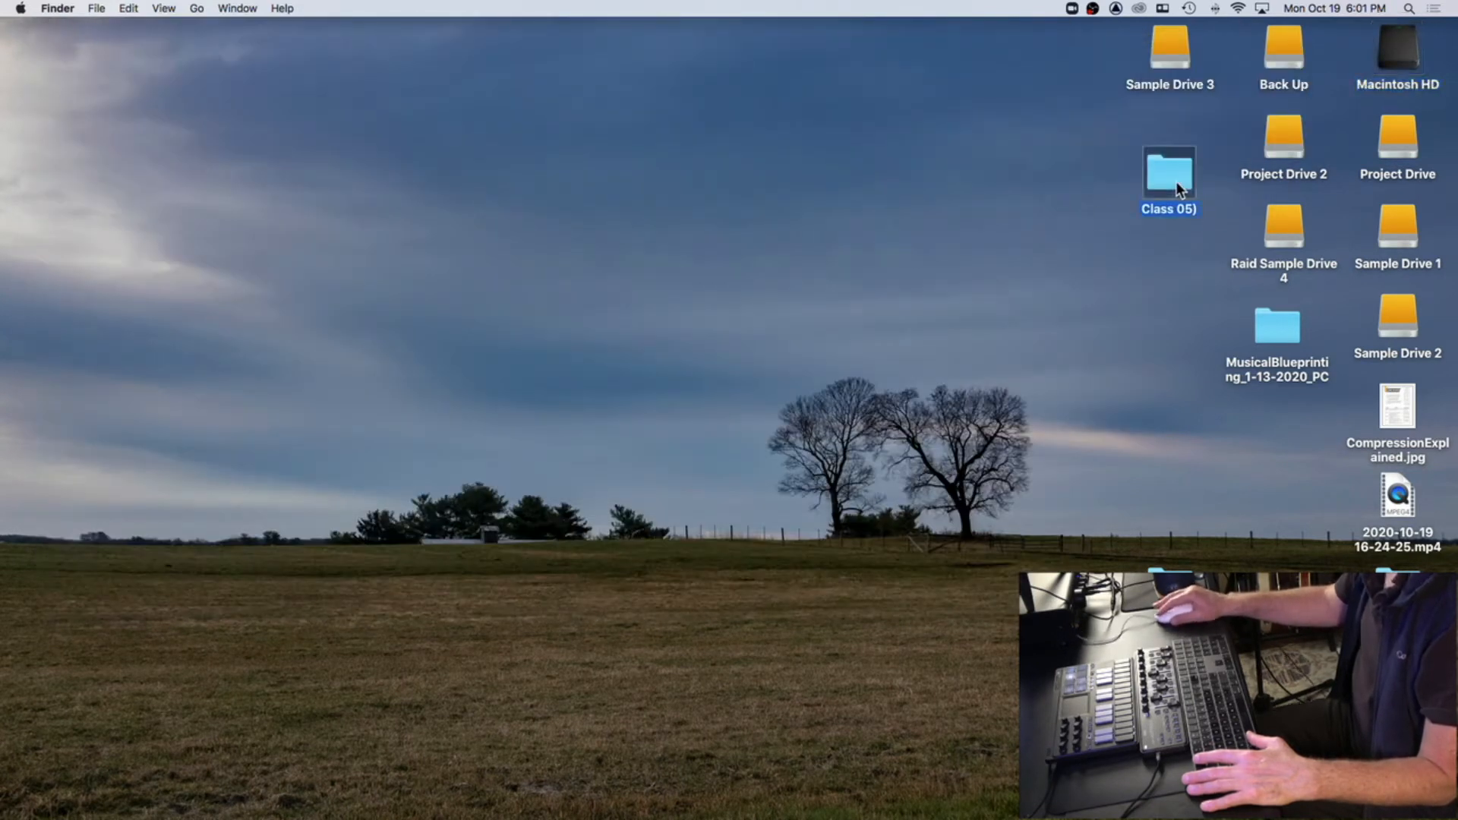
pyautogui.doubleClick(1176, 180)
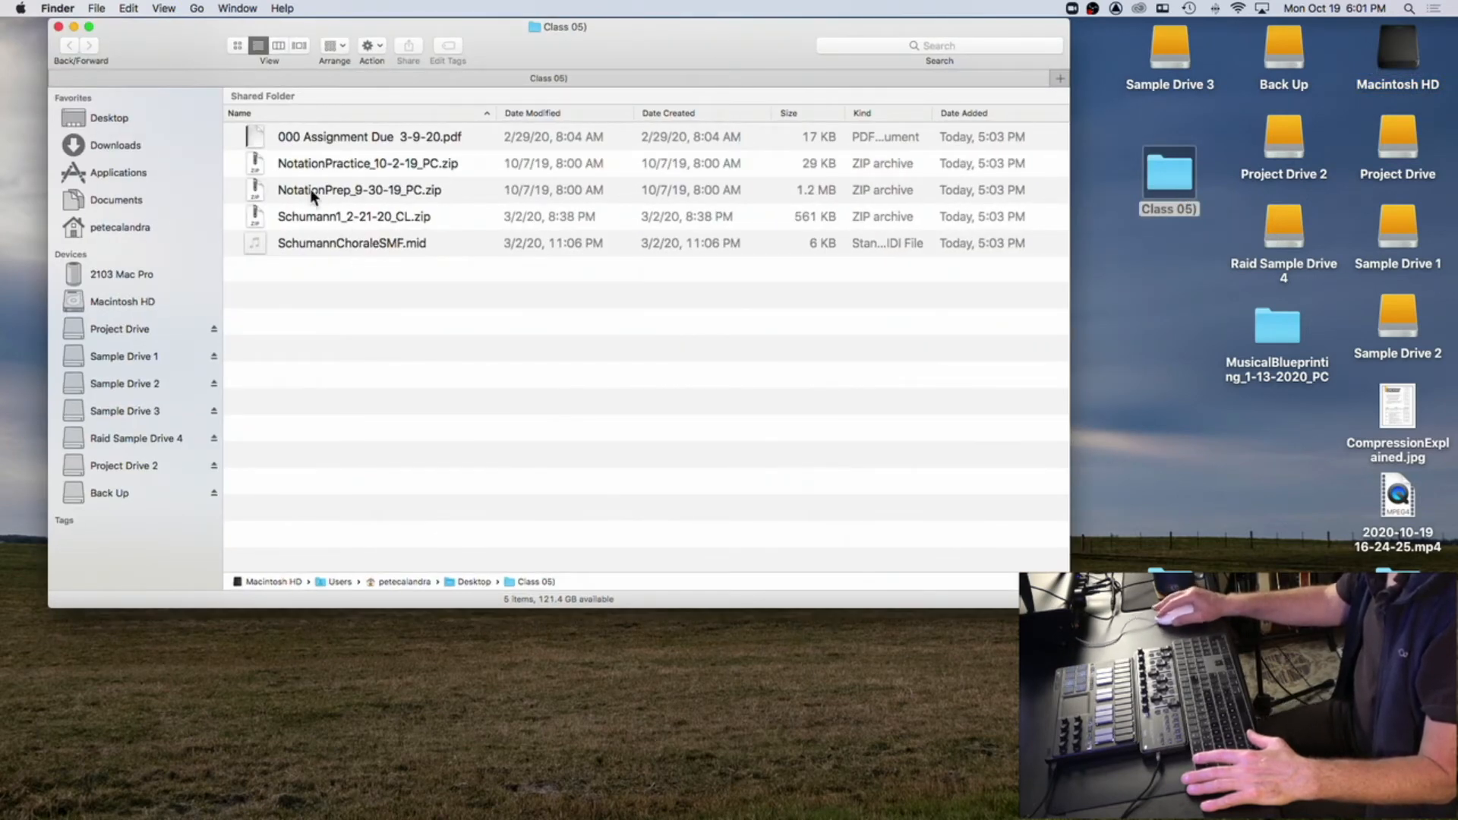
pyautogui.doubleClick(259, 192)
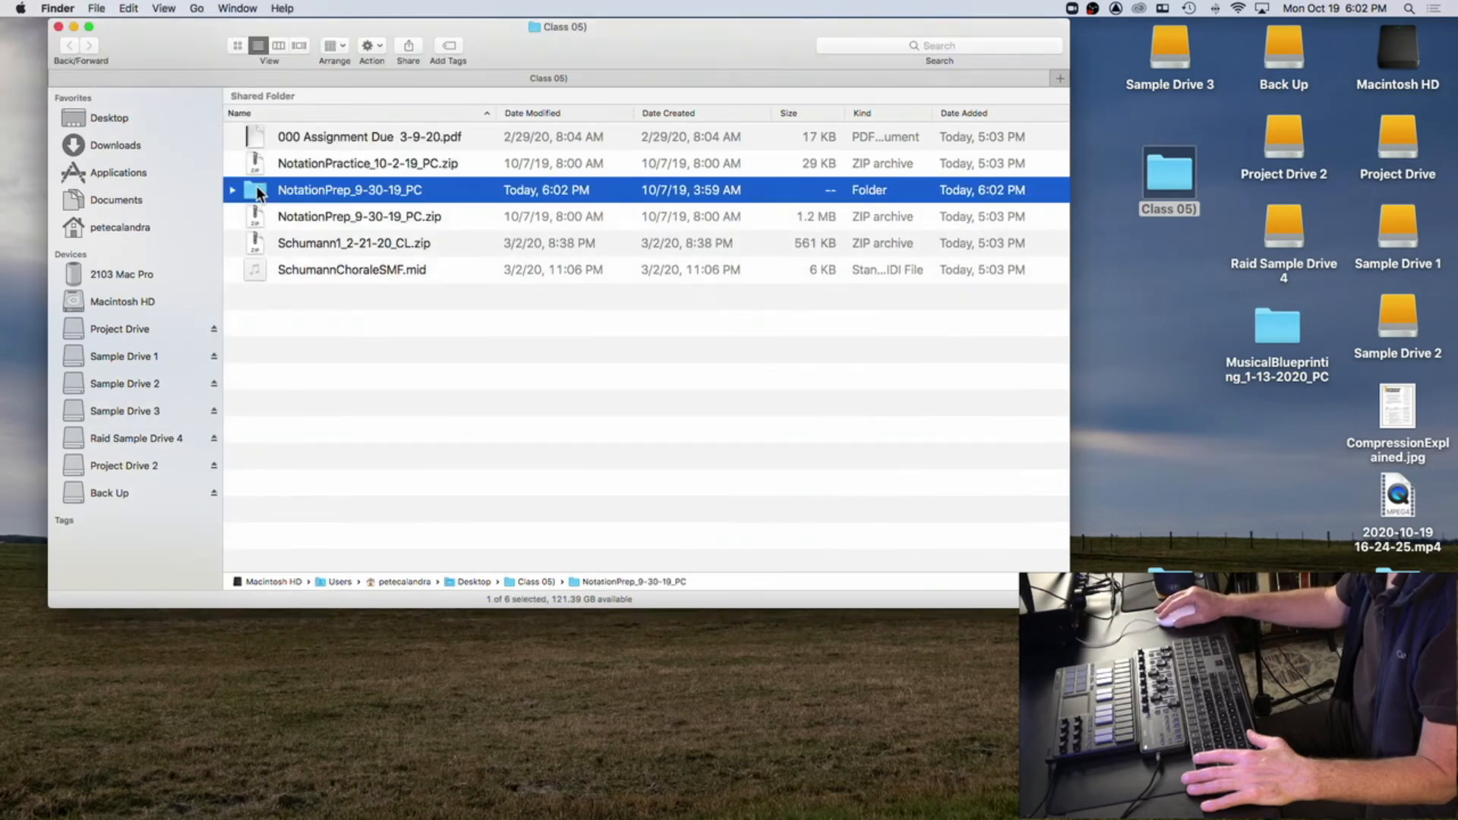
pyautogui.click(233, 191)
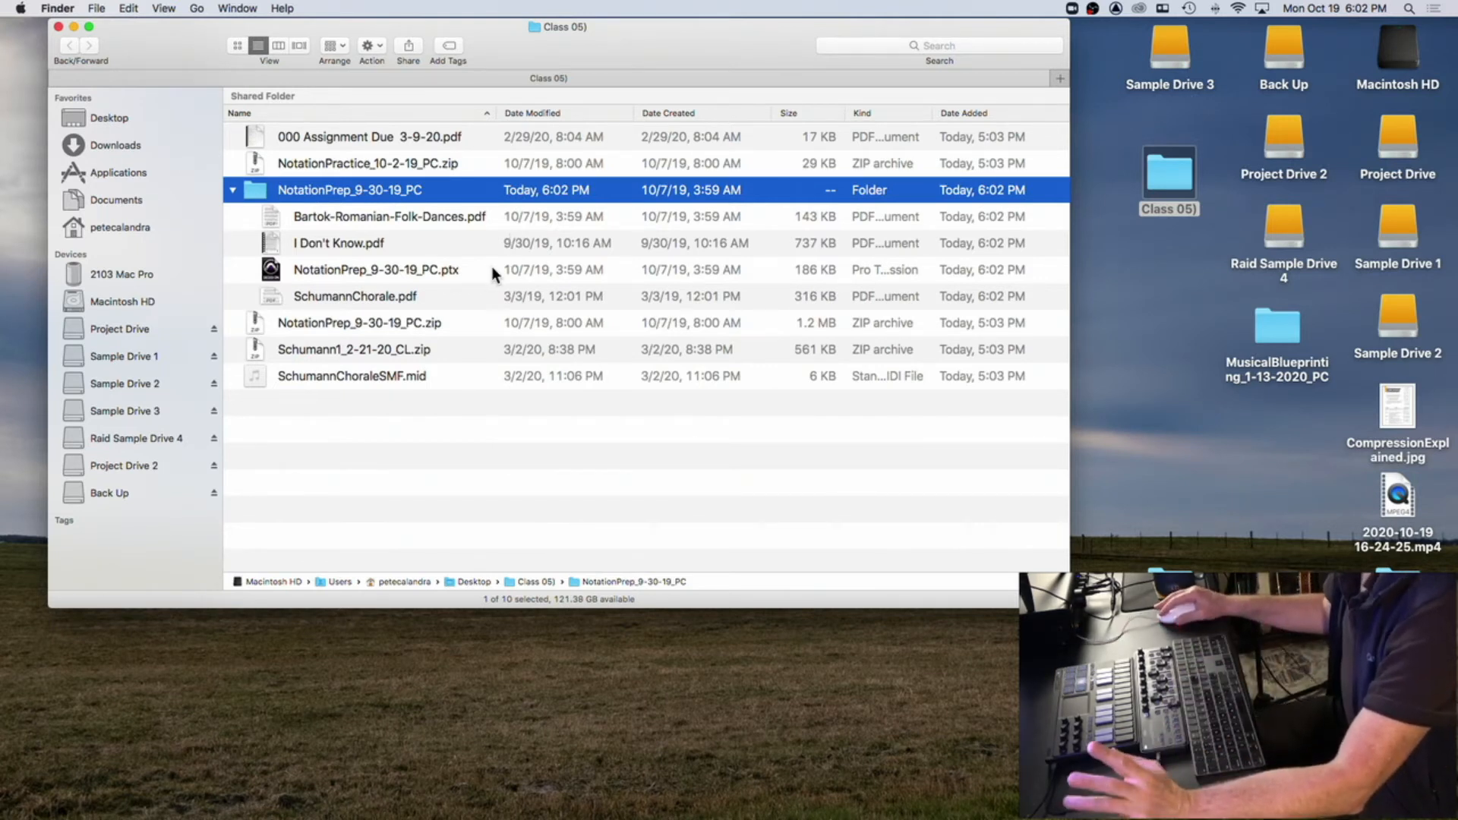
# - Review the PDF scores in the NotationPrep_9-30-19_PC folder: SchumannChorale.pdf, I Don't Know.pdf and Bartok-Romanian-Folk-Dances.pdf, closing each one after viewing
pyautogui.doubleClick(267, 297)
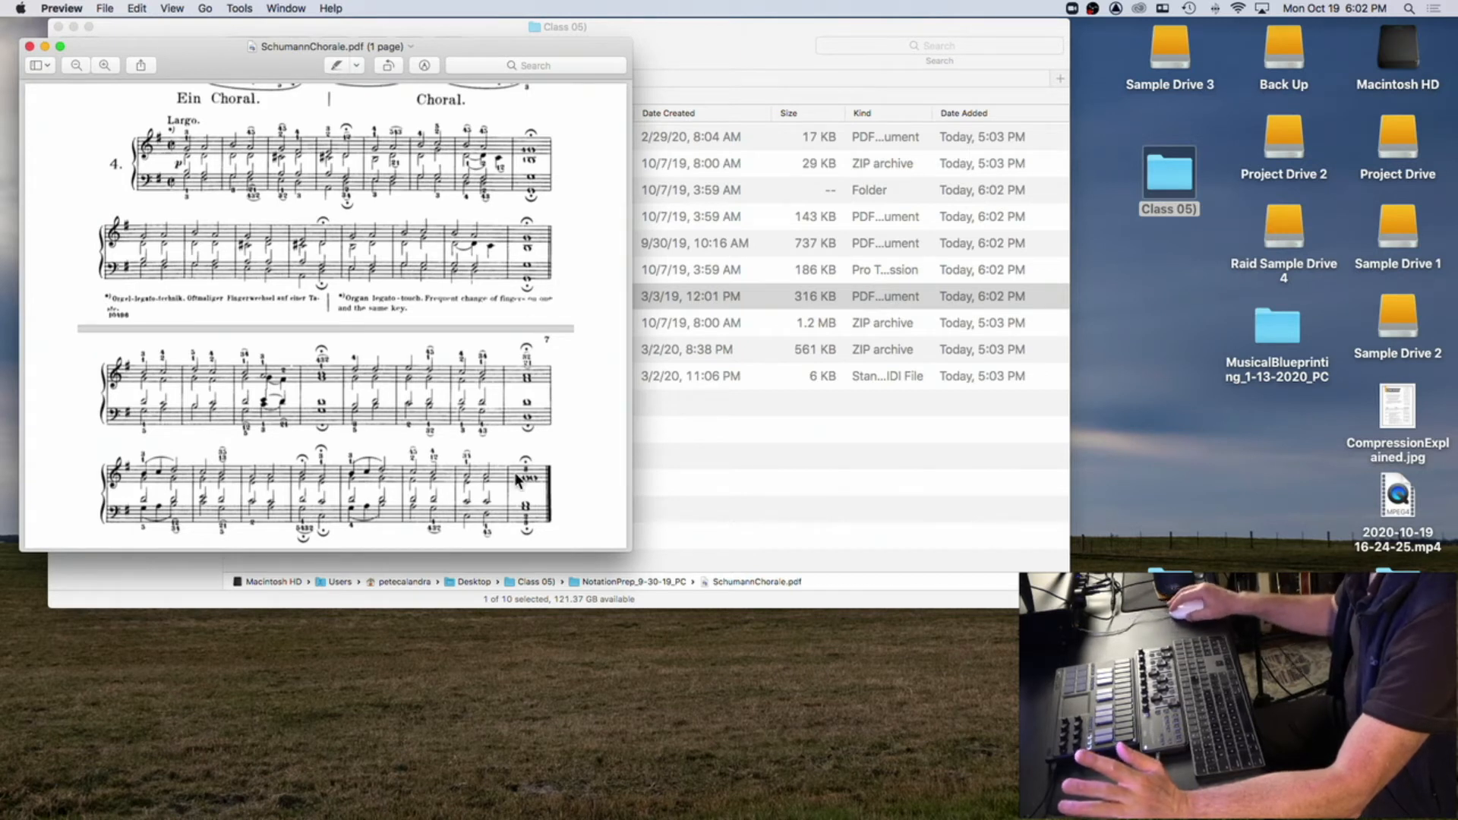
pyautogui.click(29, 47)
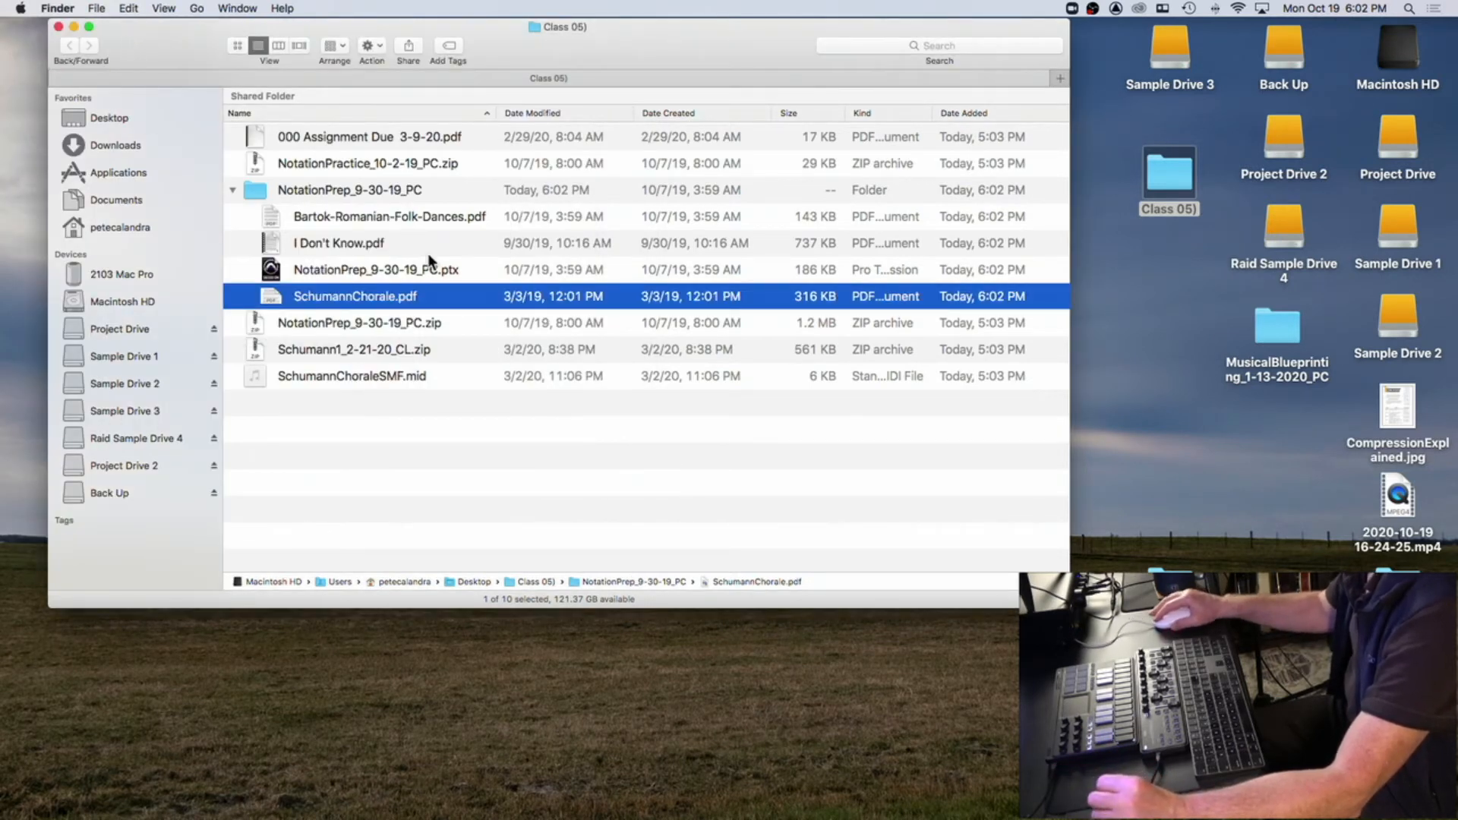
pyautogui.click(371, 244)
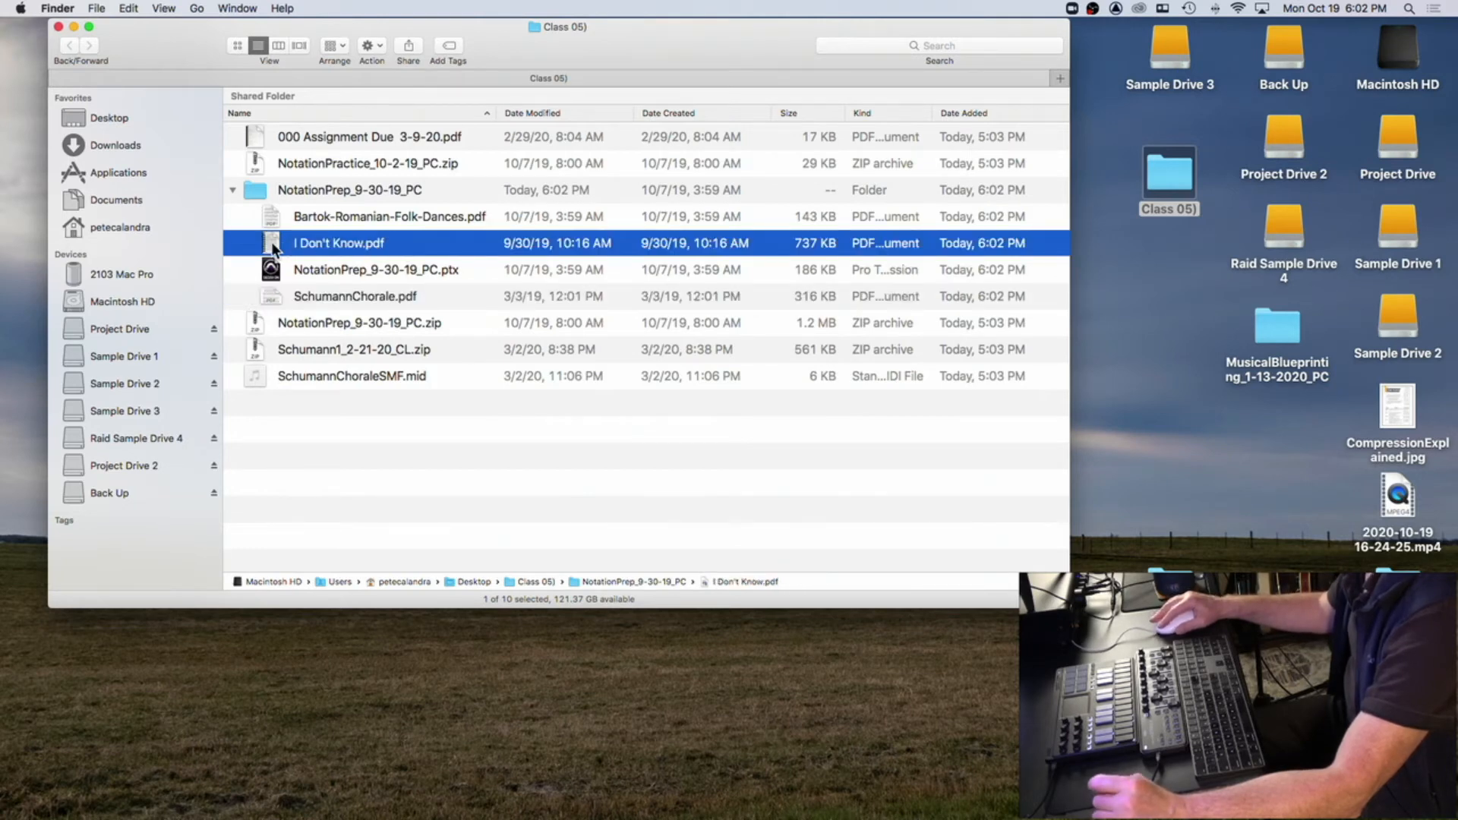
pyautogui.doubleClick(273, 245)
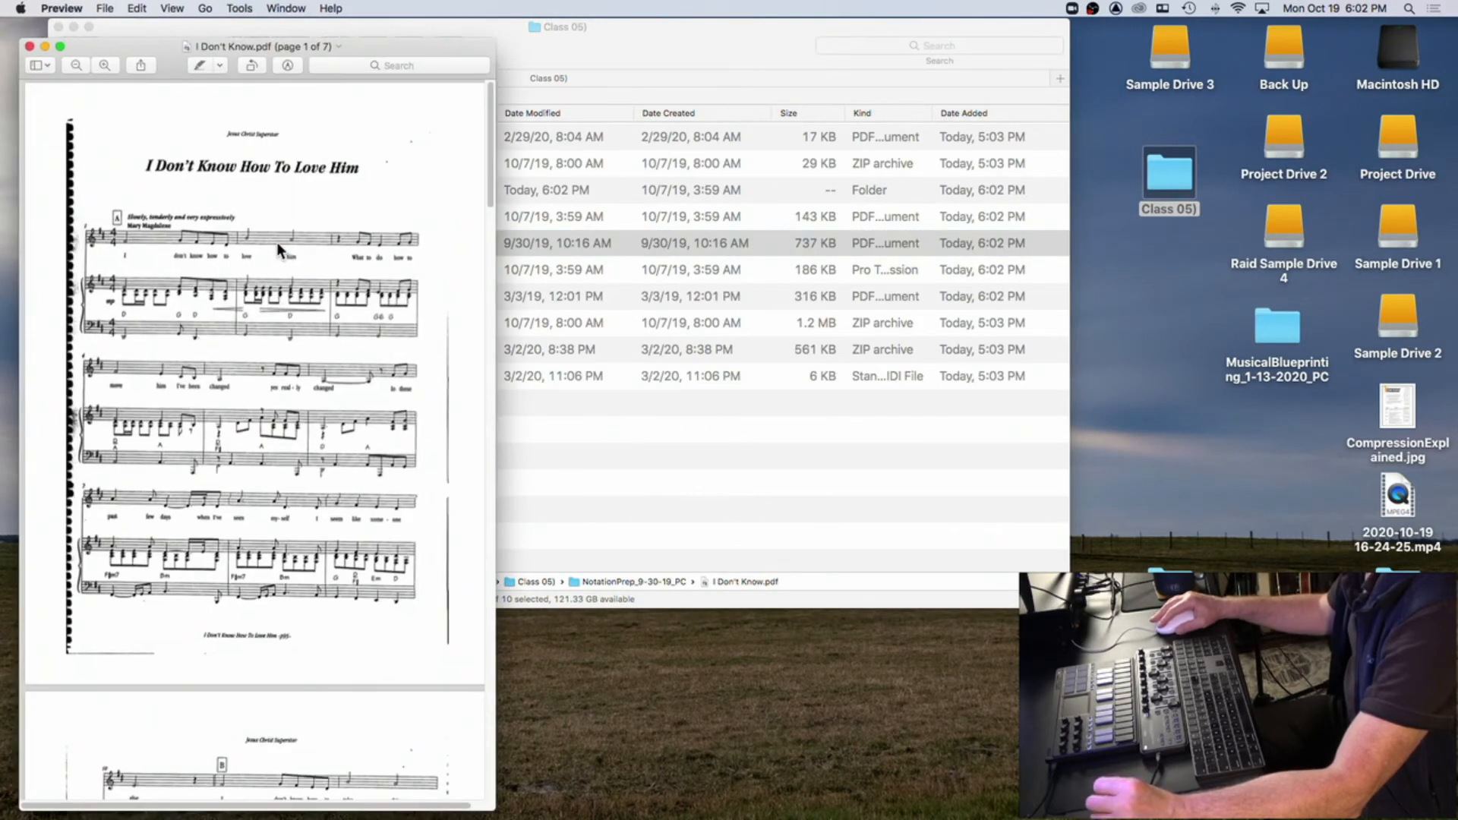
pyautogui.scroll(-5, 423, 372)
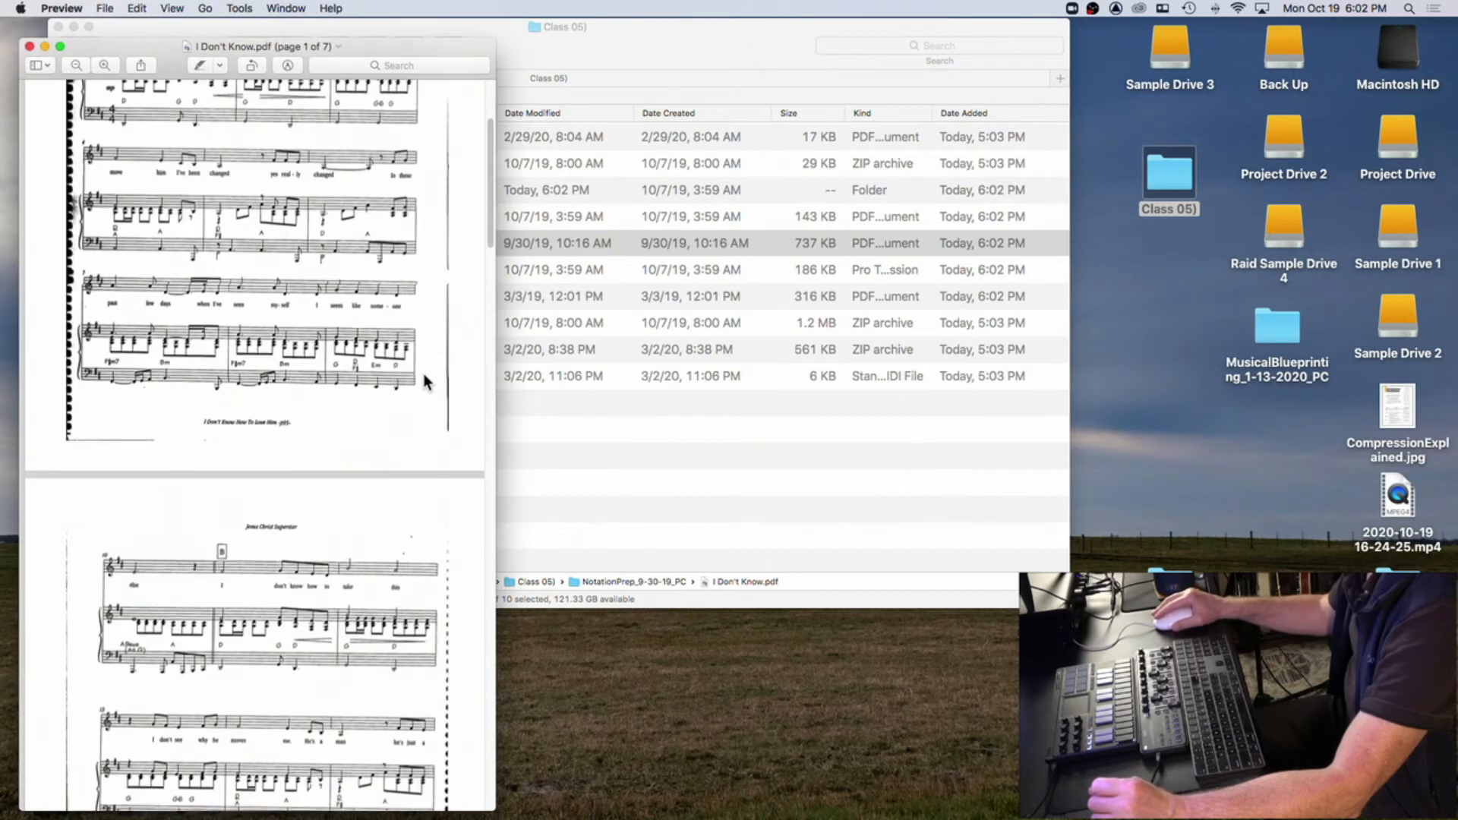
pyautogui.scroll(5, 423, 375)
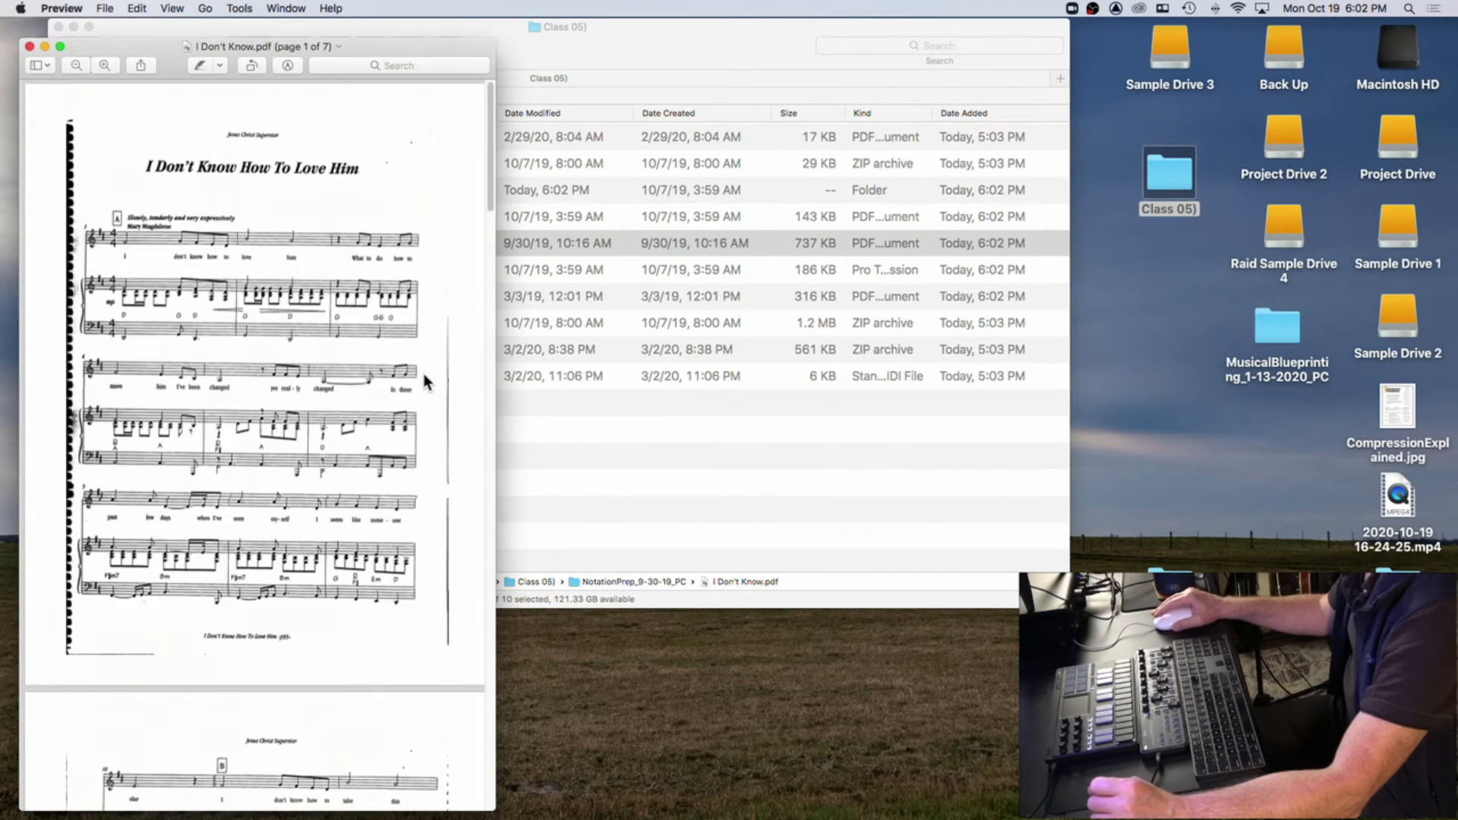
pyautogui.scroll(-5, 292, 427)
pyautogui.scroll(4, 265, 357)
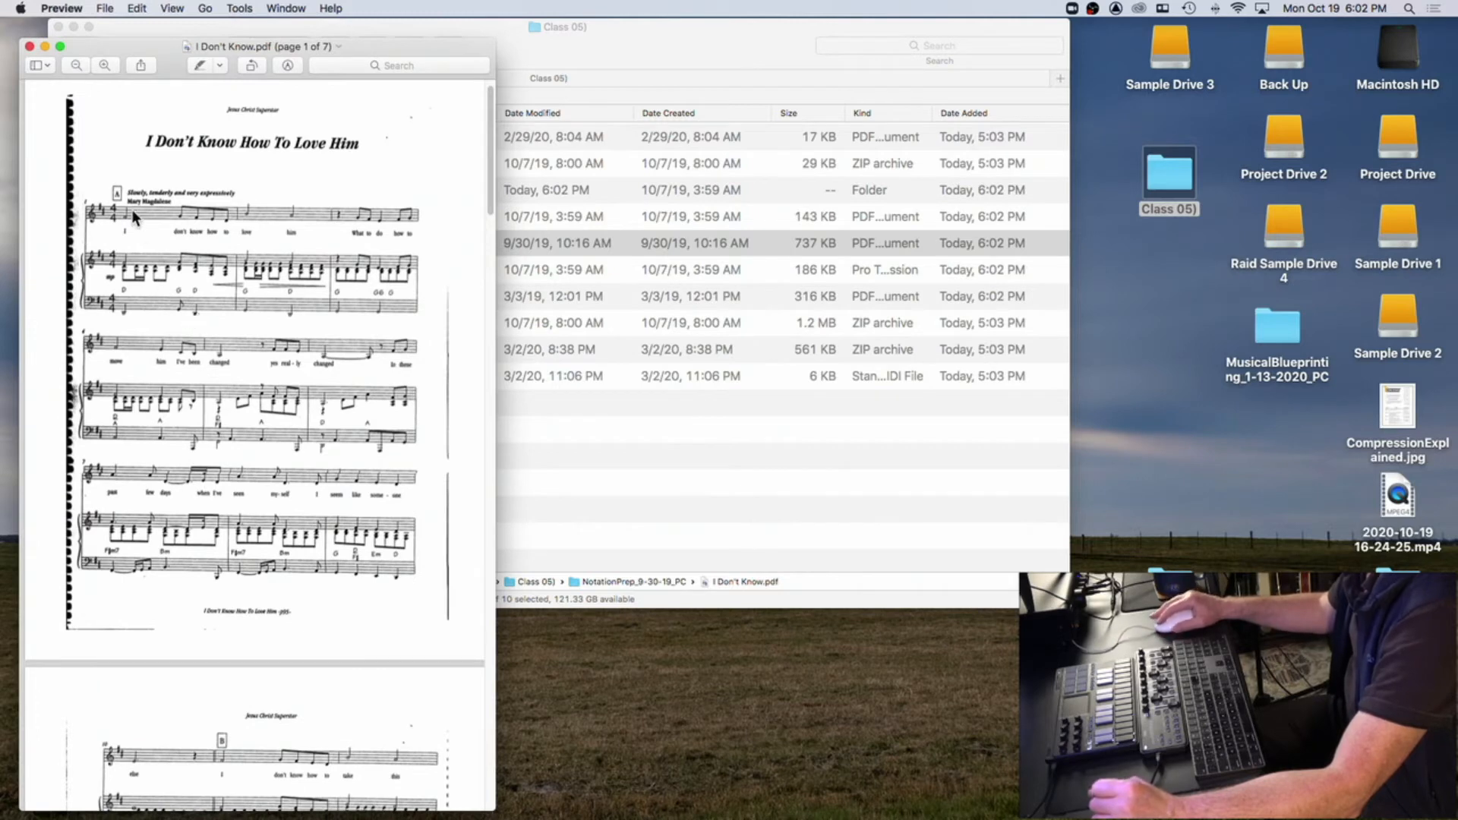
pyautogui.click(28, 48)
pyautogui.doubleClick(326, 212)
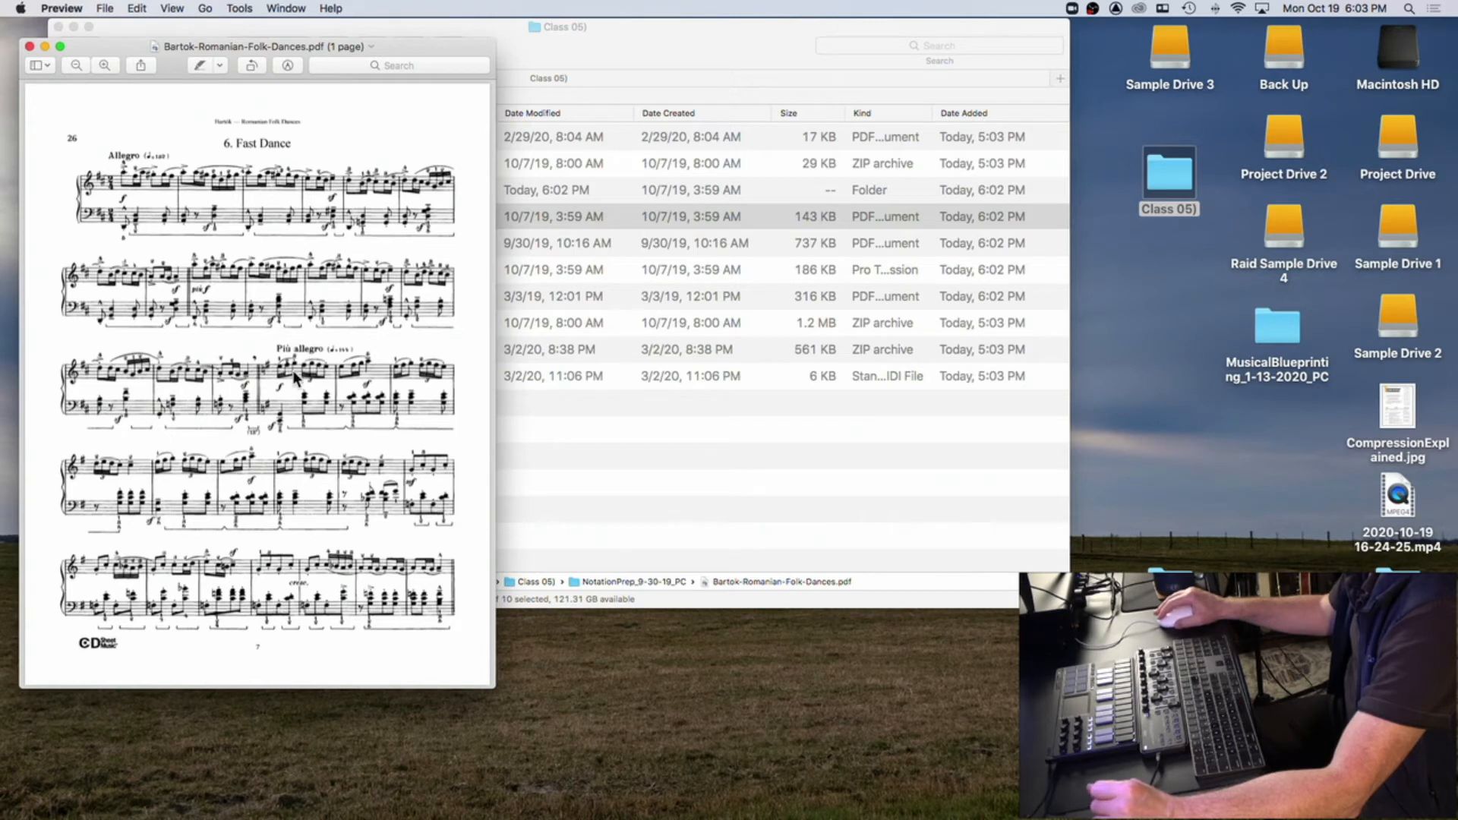
pyautogui.click(29, 46)
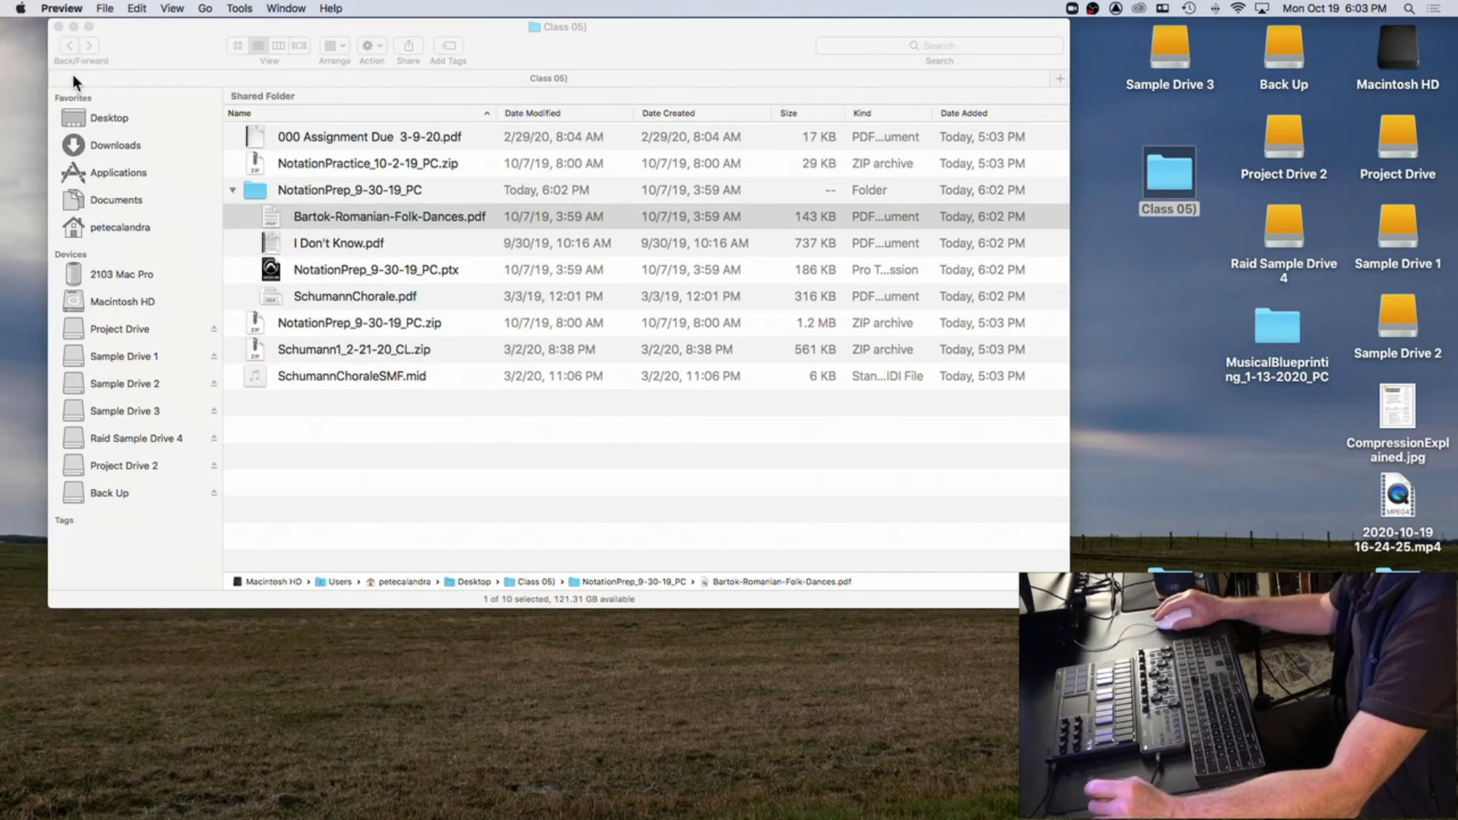
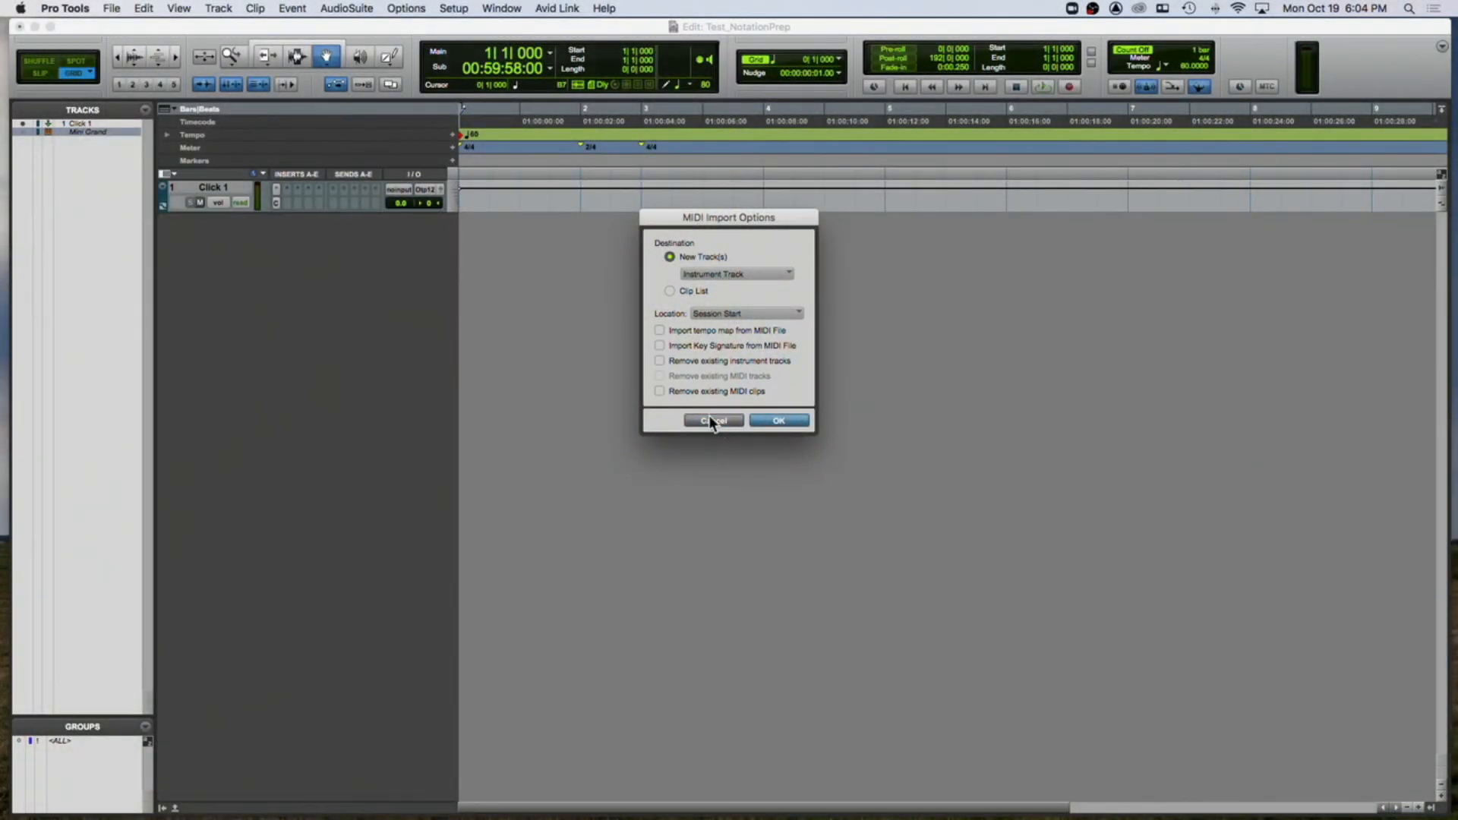
# - Cancel the pending MIDI import and return to the Pro Tools Edit window after a look at the Class 05) folder
pyautogui.click(709, 417)
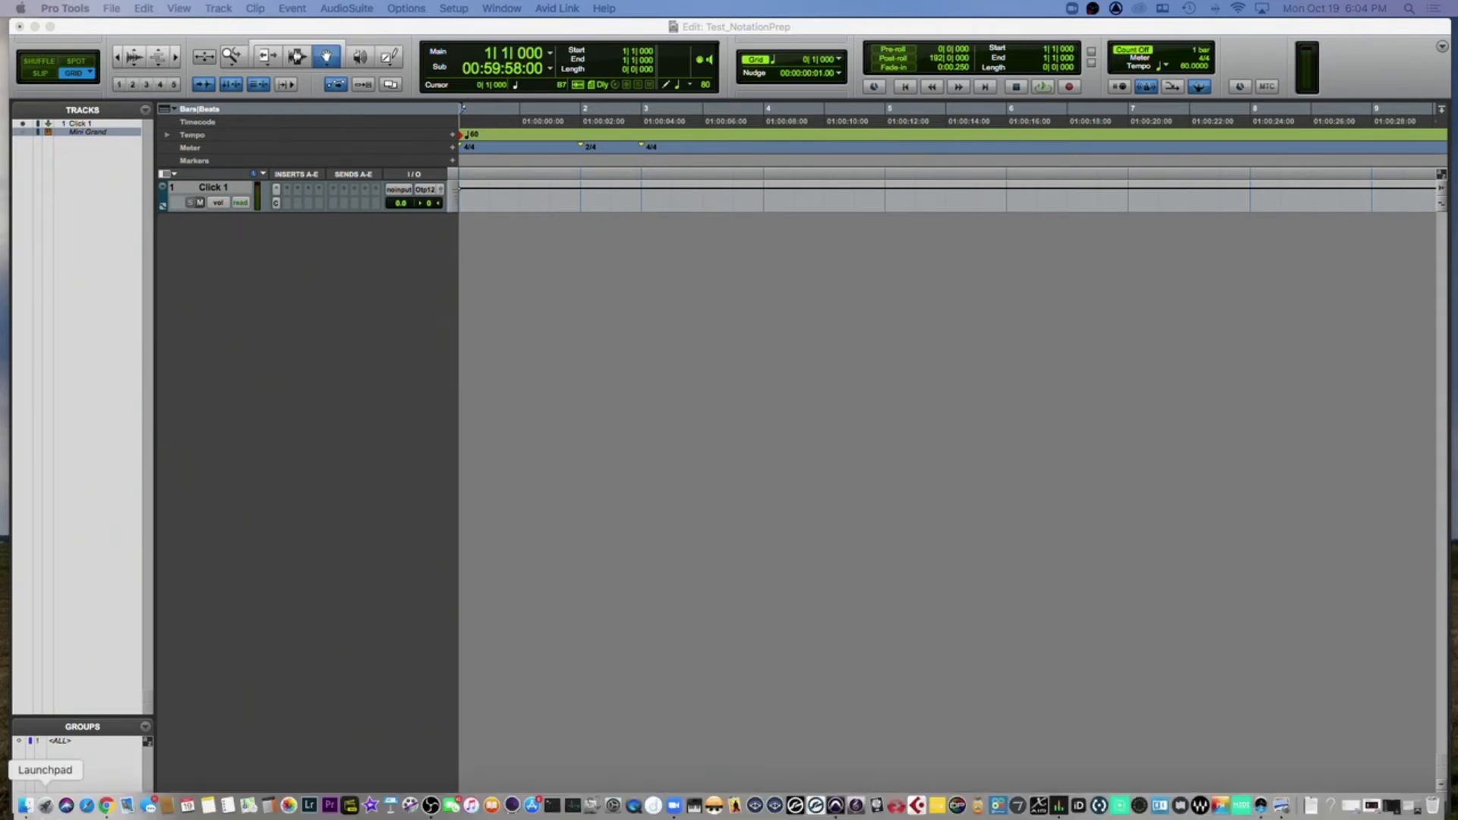
pyautogui.click(34, 799)
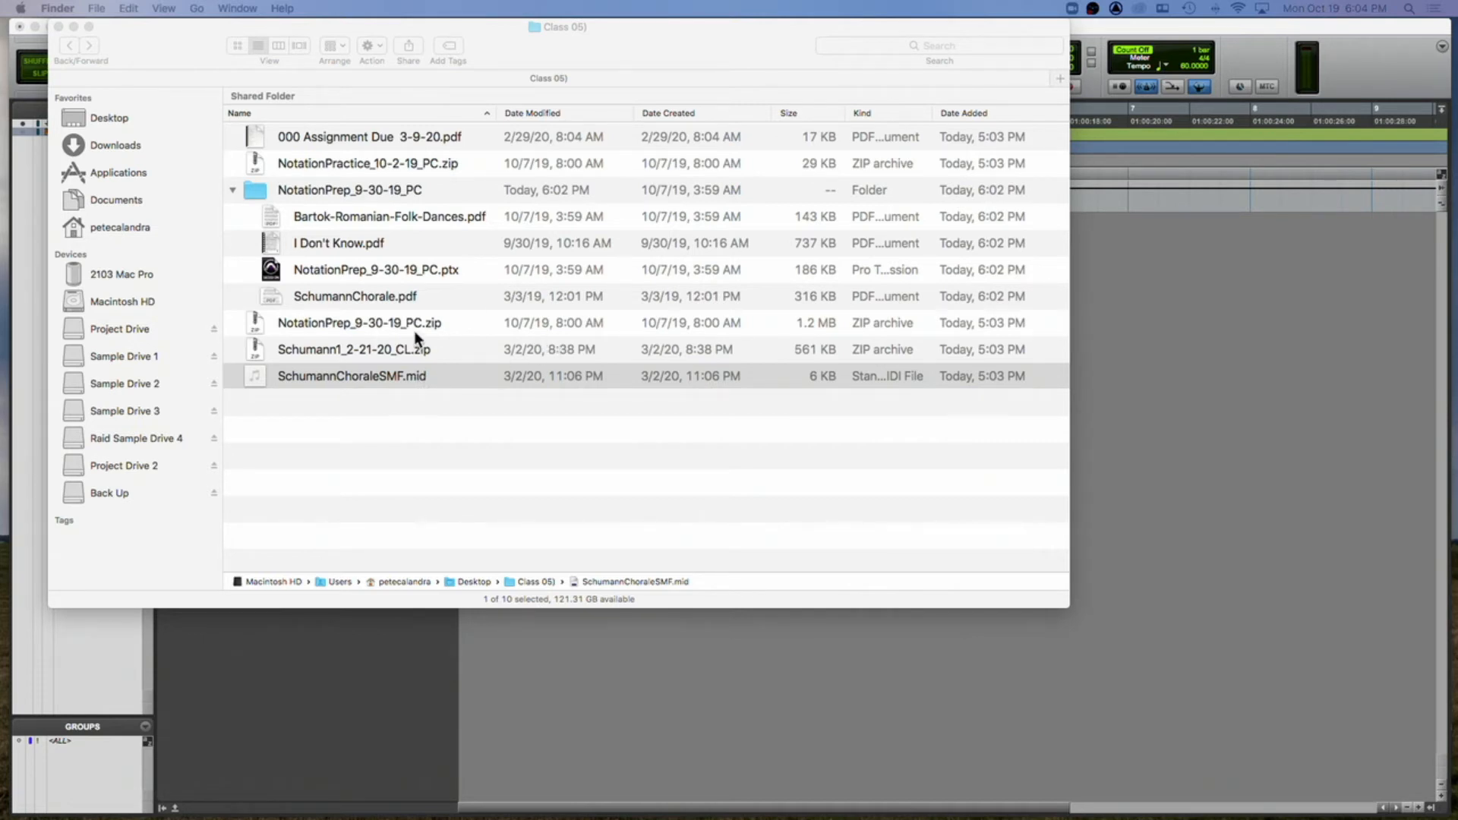
pyautogui.click(622, 627)
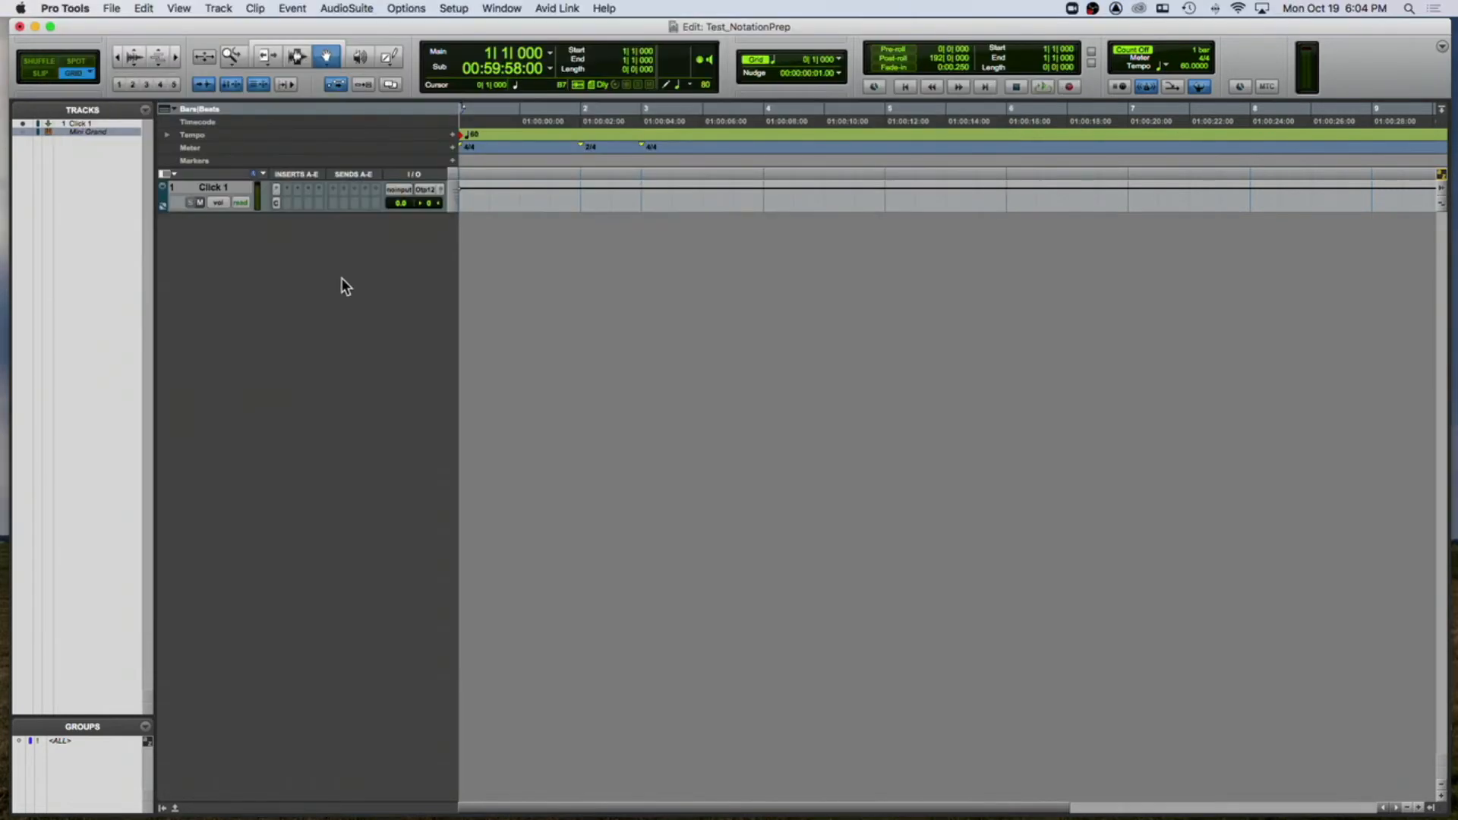
# - Import SchumannChoraleSMF.mid from the Class 05) folder onto new instrument tracks at Session Start, including its tempo map
pyautogui.click(114, 10)
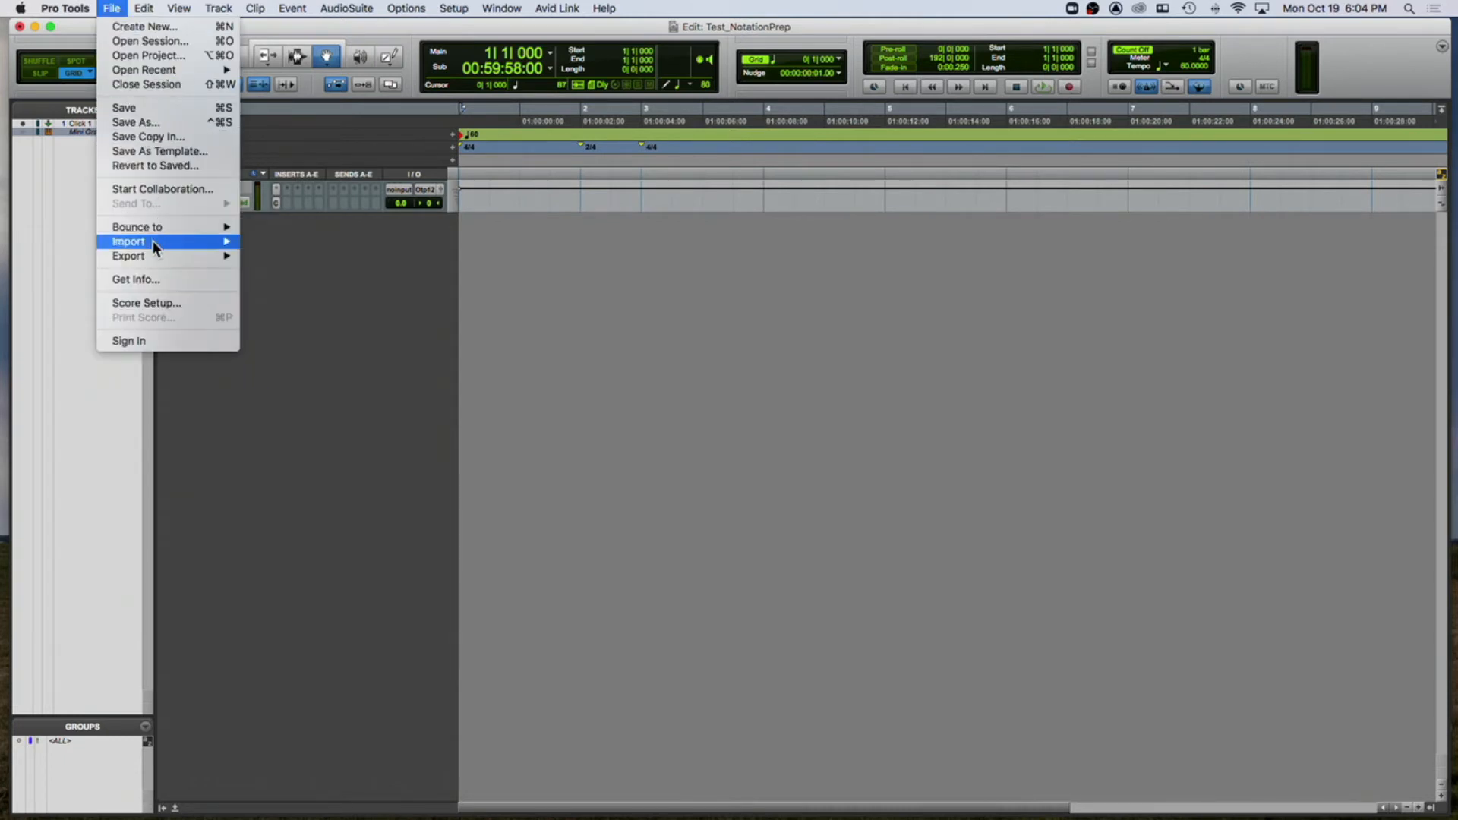
pyautogui.moveTo(228, 243)
pyautogui.click(301, 282)
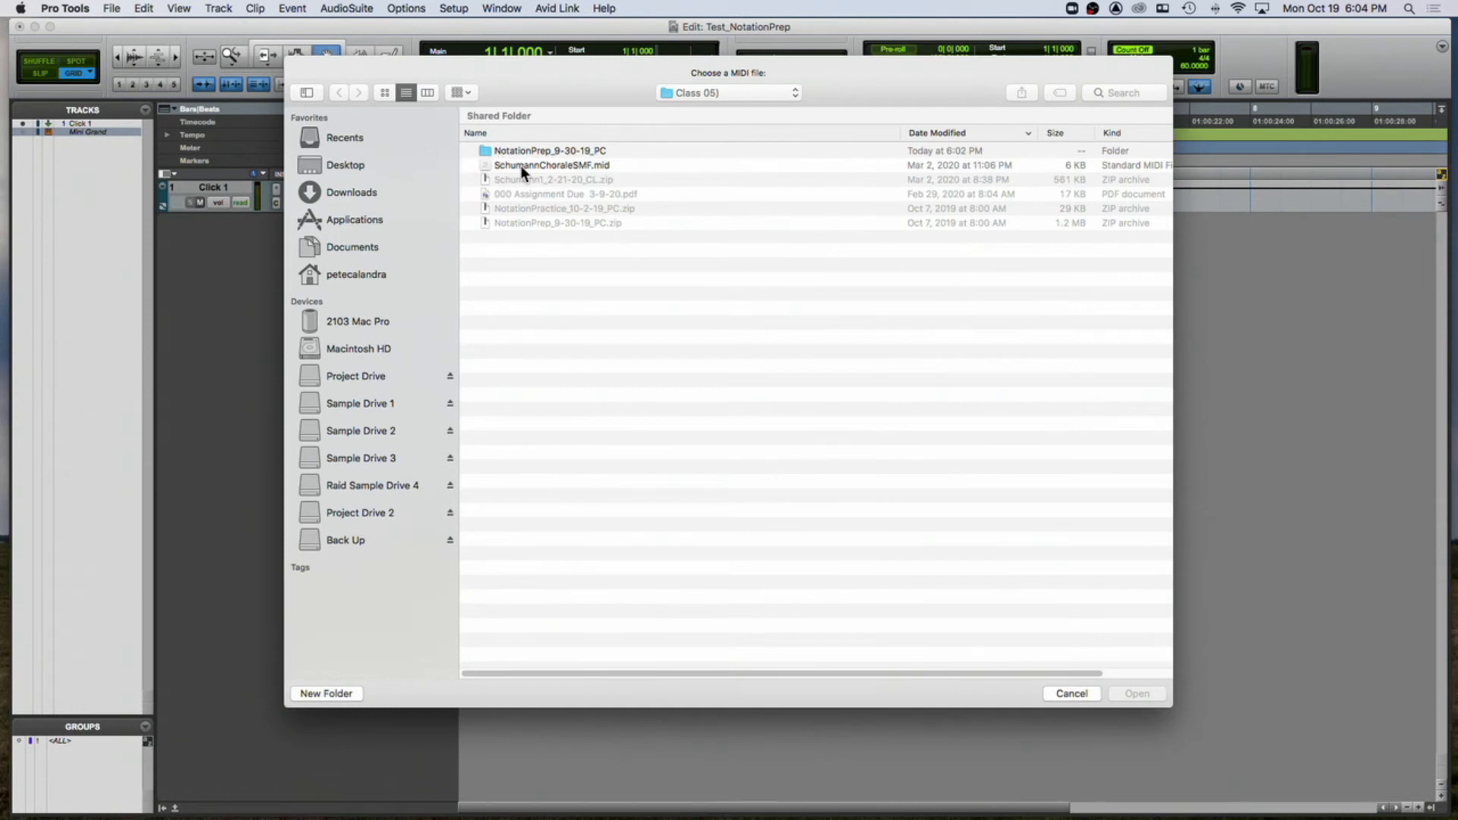
pyautogui.click(521, 166)
pyautogui.click(1153, 694)
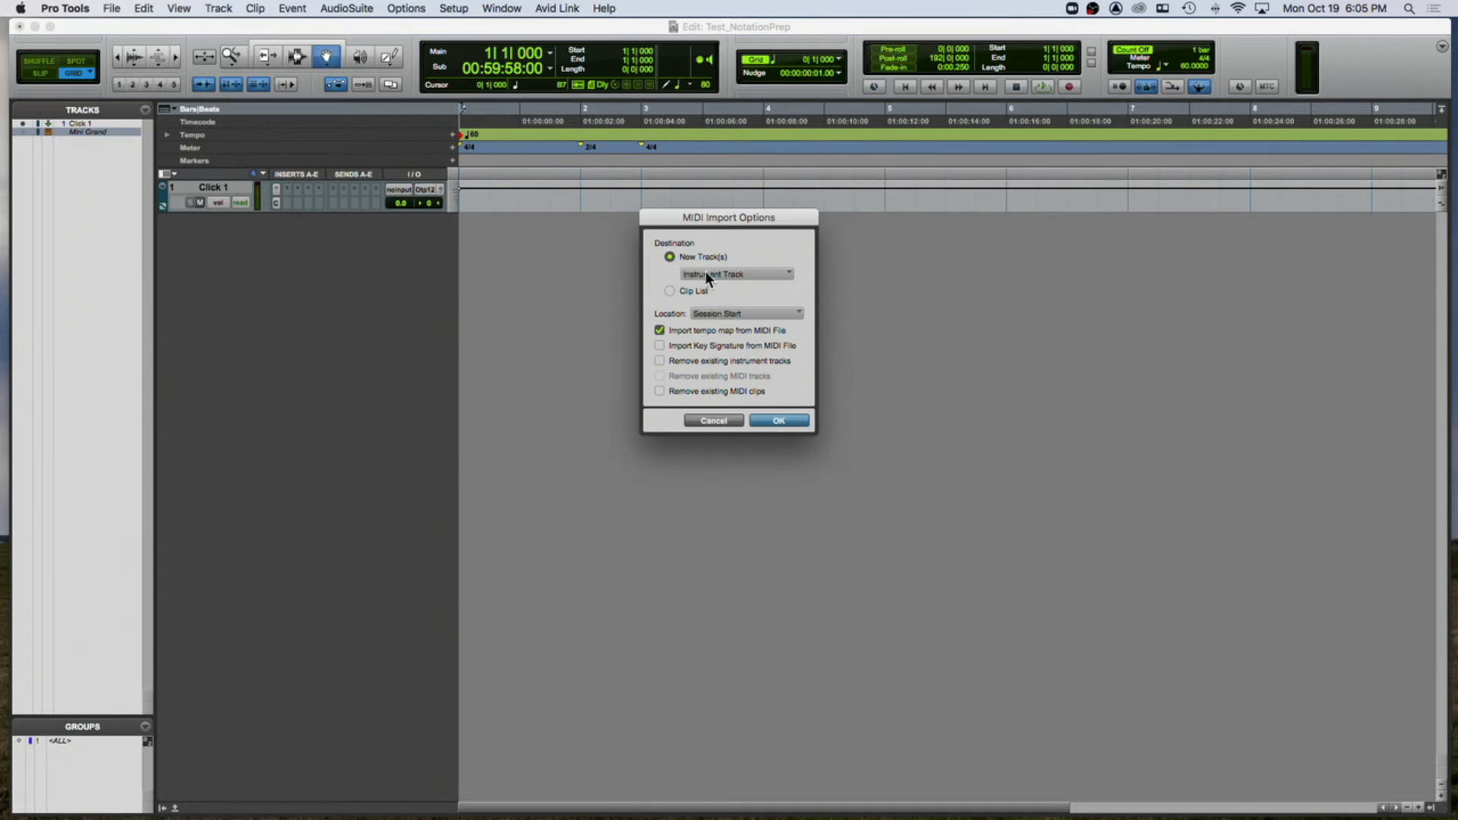
pyautogui.click(781, 422)
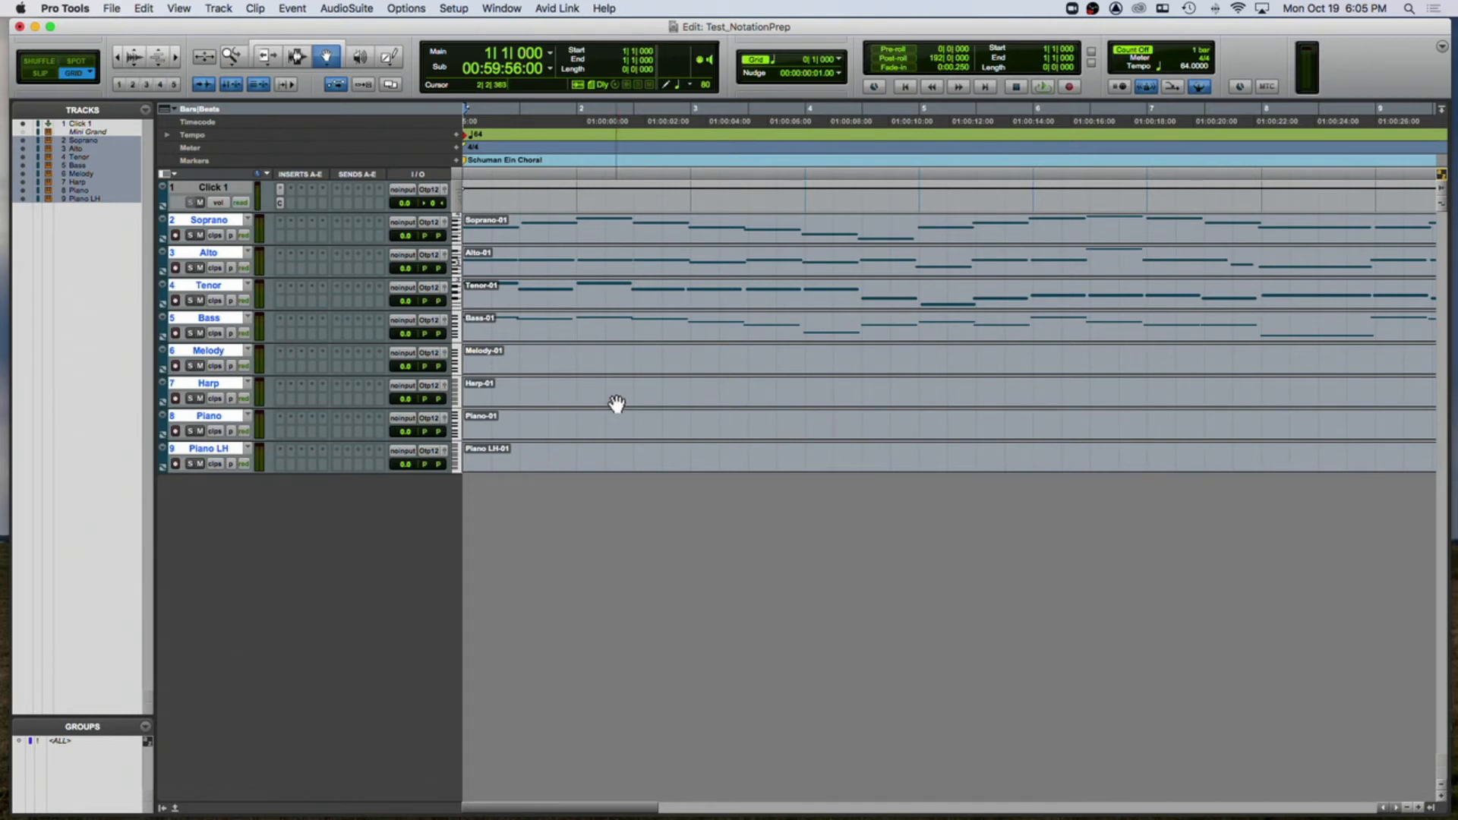
# - Check the length of the imported parts and delete the Melody, Harp, Piano and Piano LH tracks along with their clips
pyautogui.hscroll(5, 567, 399)
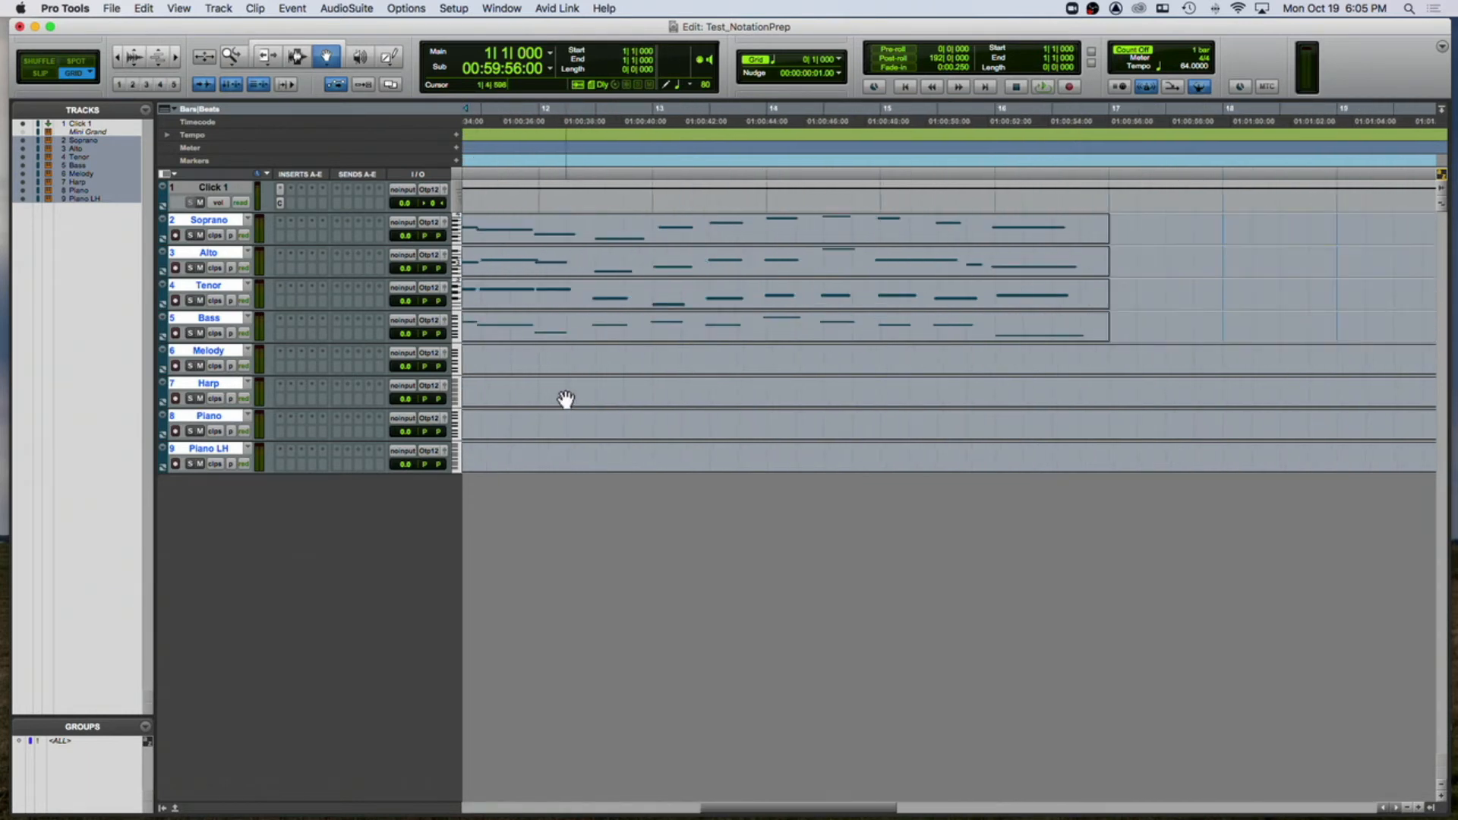
pyautogui.hscroll(-5, 567, 399)
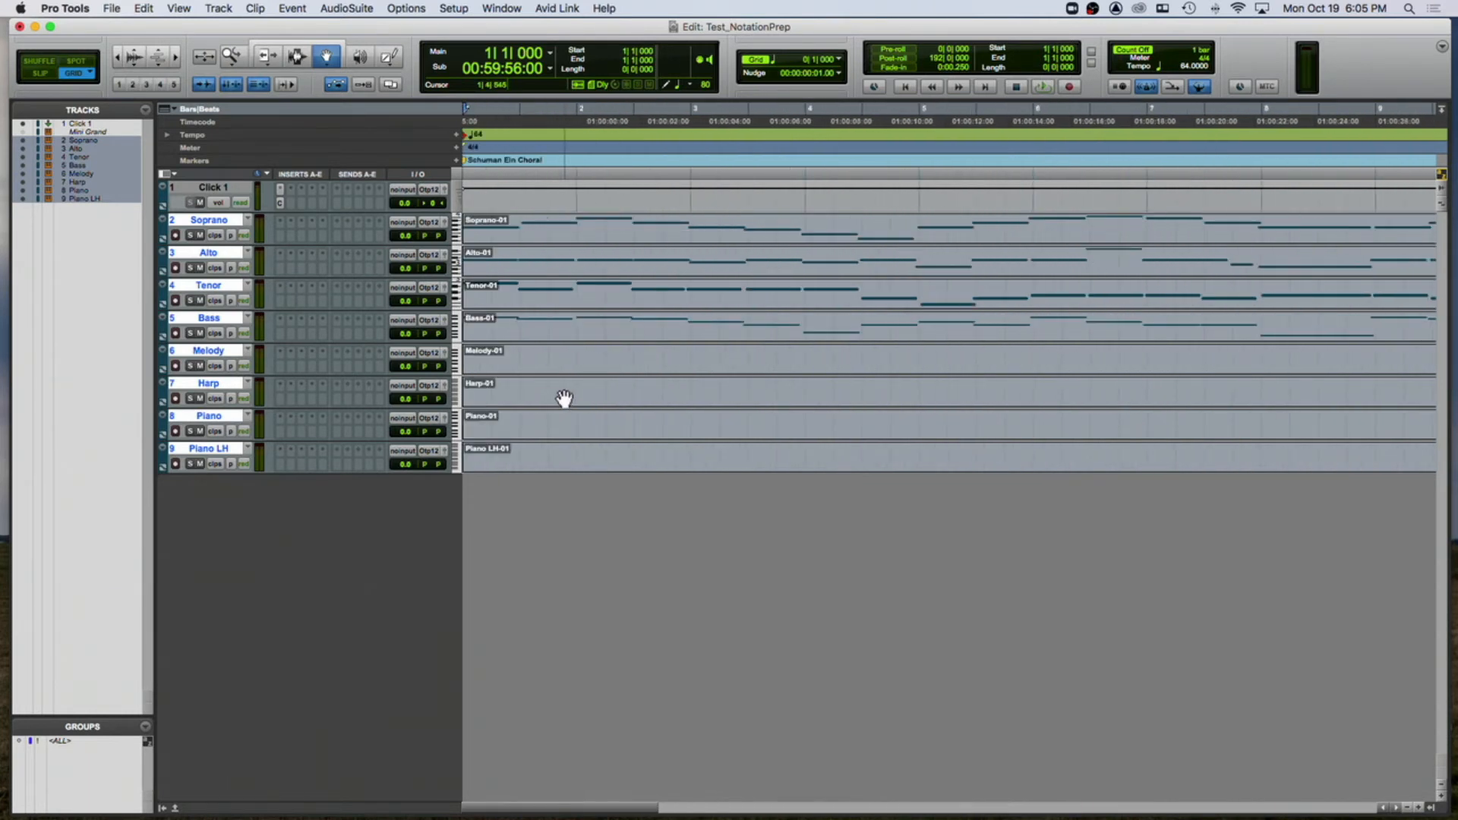
pyautogui.keyDown('shift'); pyautogui.click(209, 351); pyautogui.keyUp('shift')
pyautogui.click(222, 221)
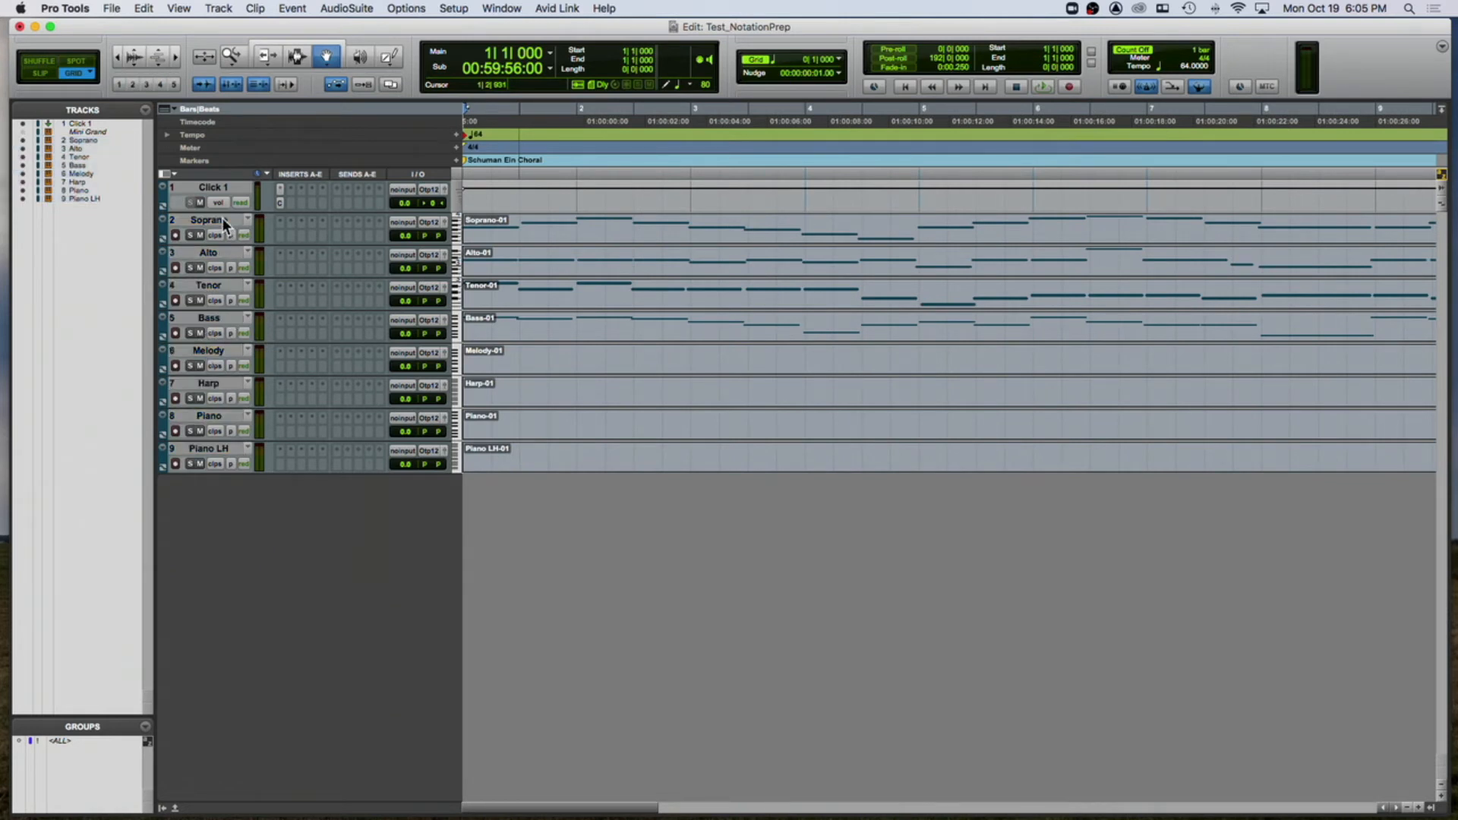
pyautogui.click(212, 351)
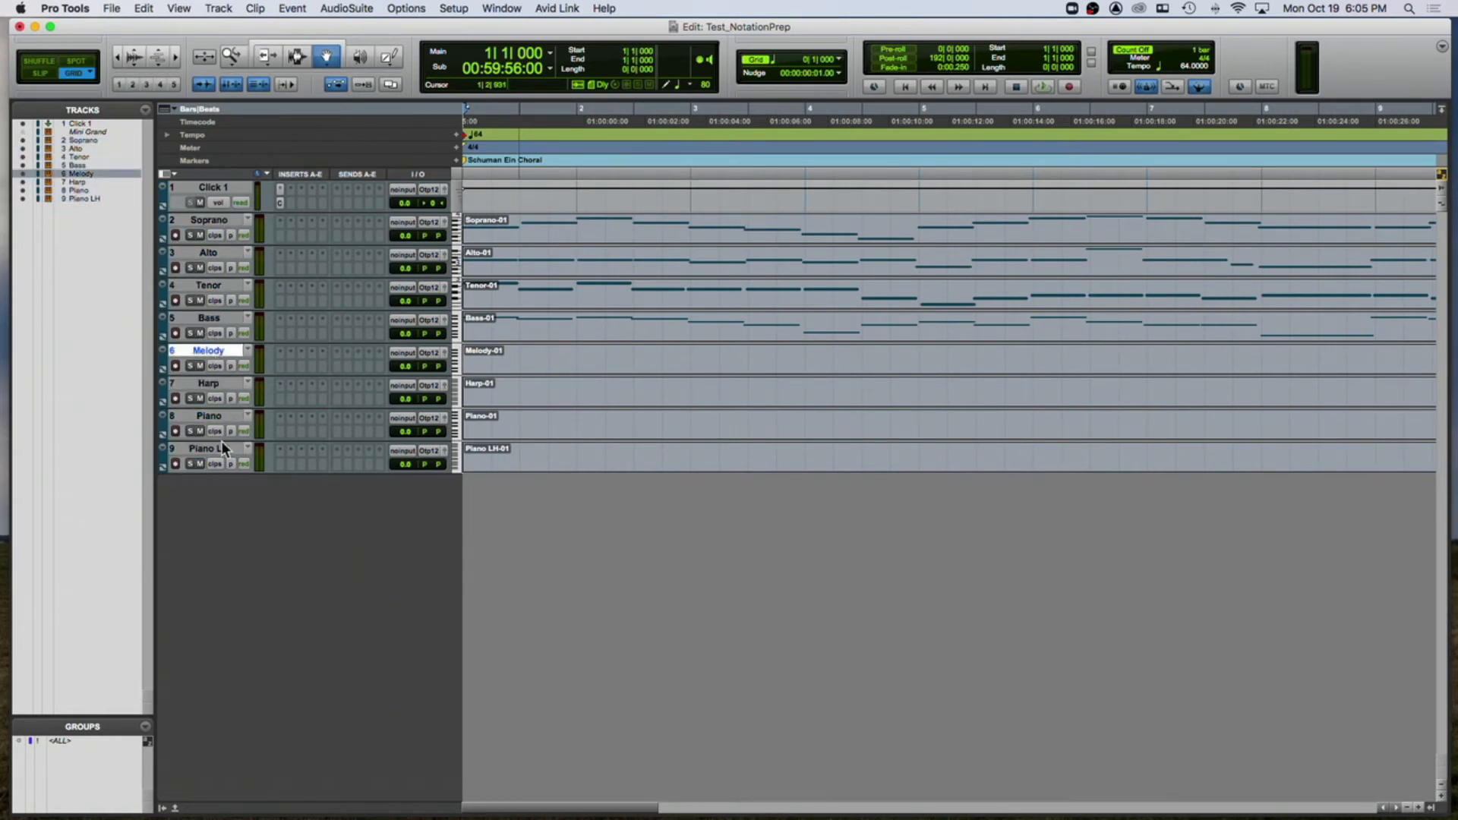
pyautogui.keyDown('shift'); pyautogui.click(220, 451); pyautogui.keyUp('shift')
pyautogui.rightClick(220, 348)
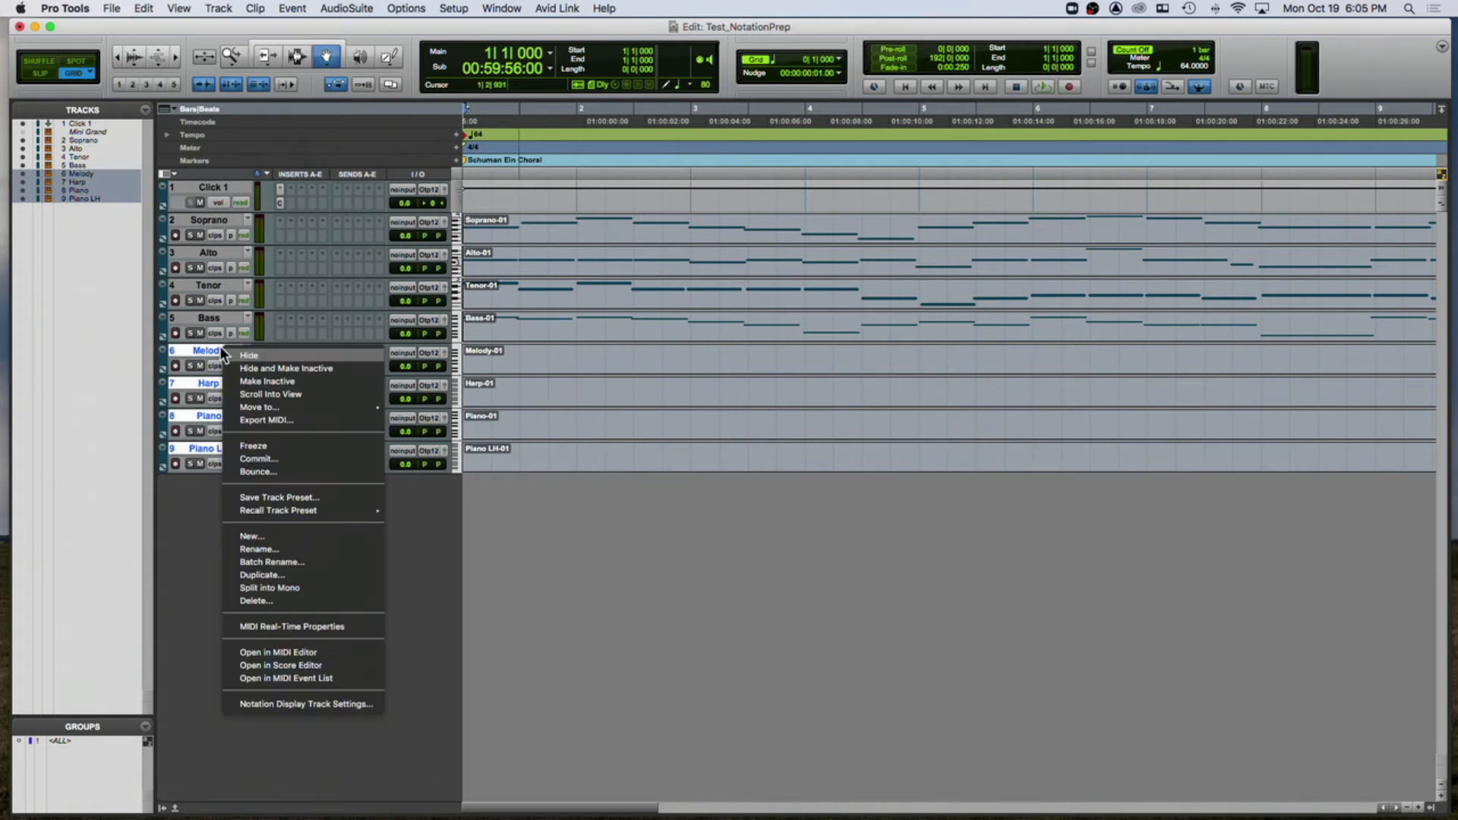
pyautogui.click(271, 602)
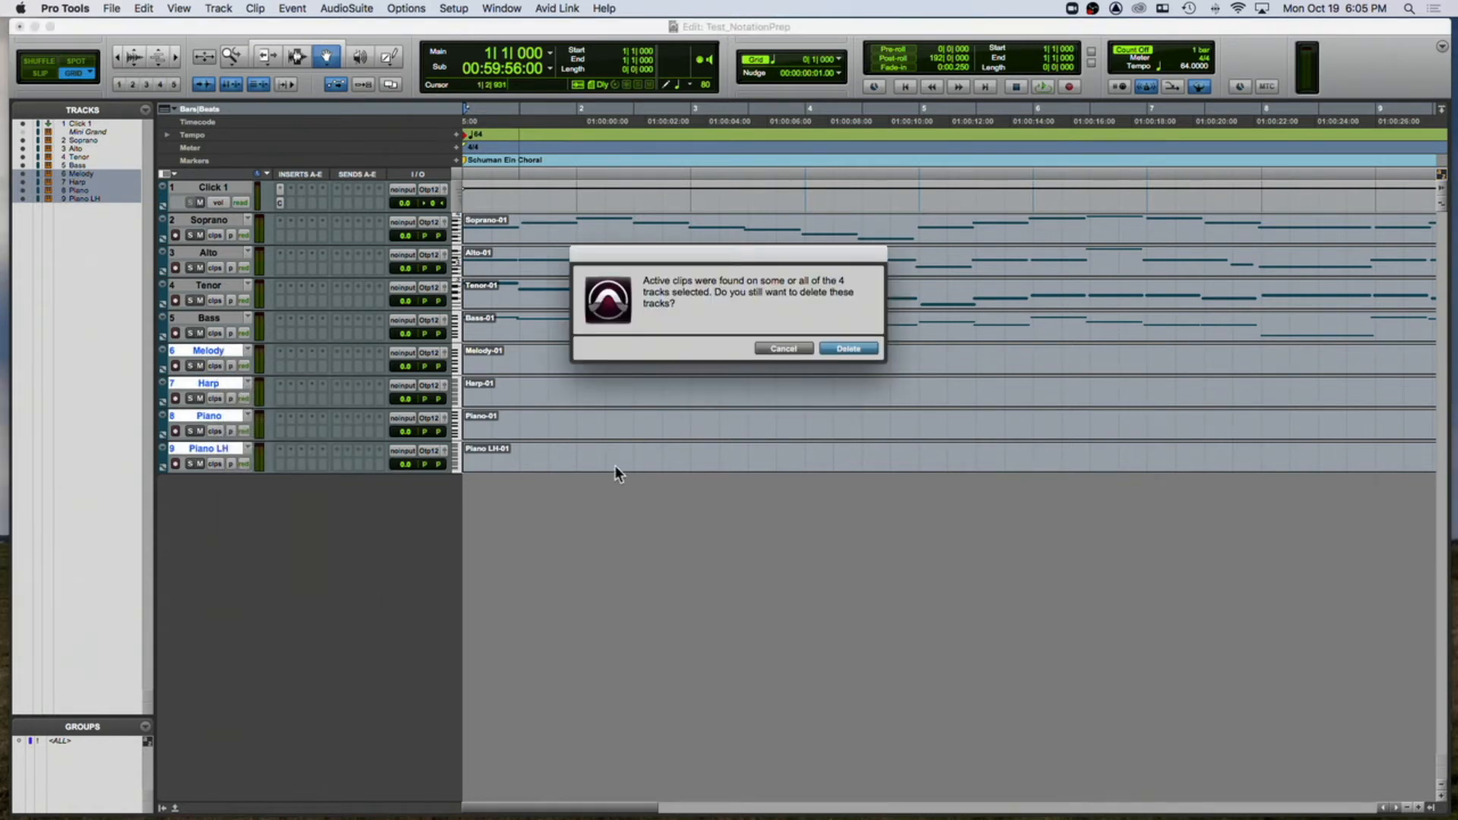
pyautogui.click(839, 341)
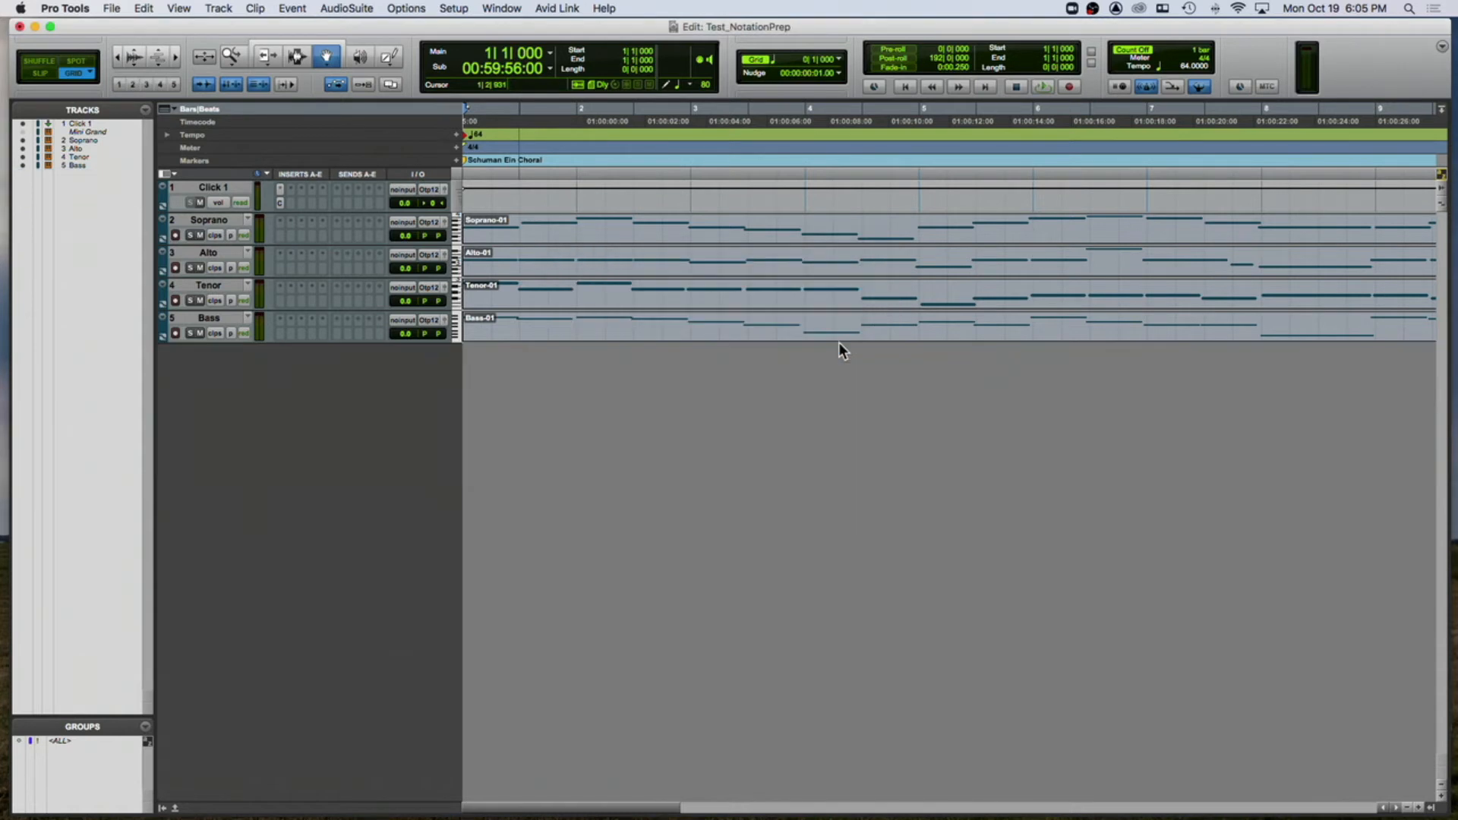
# - Open SchumannChorale.pdf over the Pro Tools session, close the Class 05) Finder window and place the score beside the track list
pyautogui.click(544, 225)
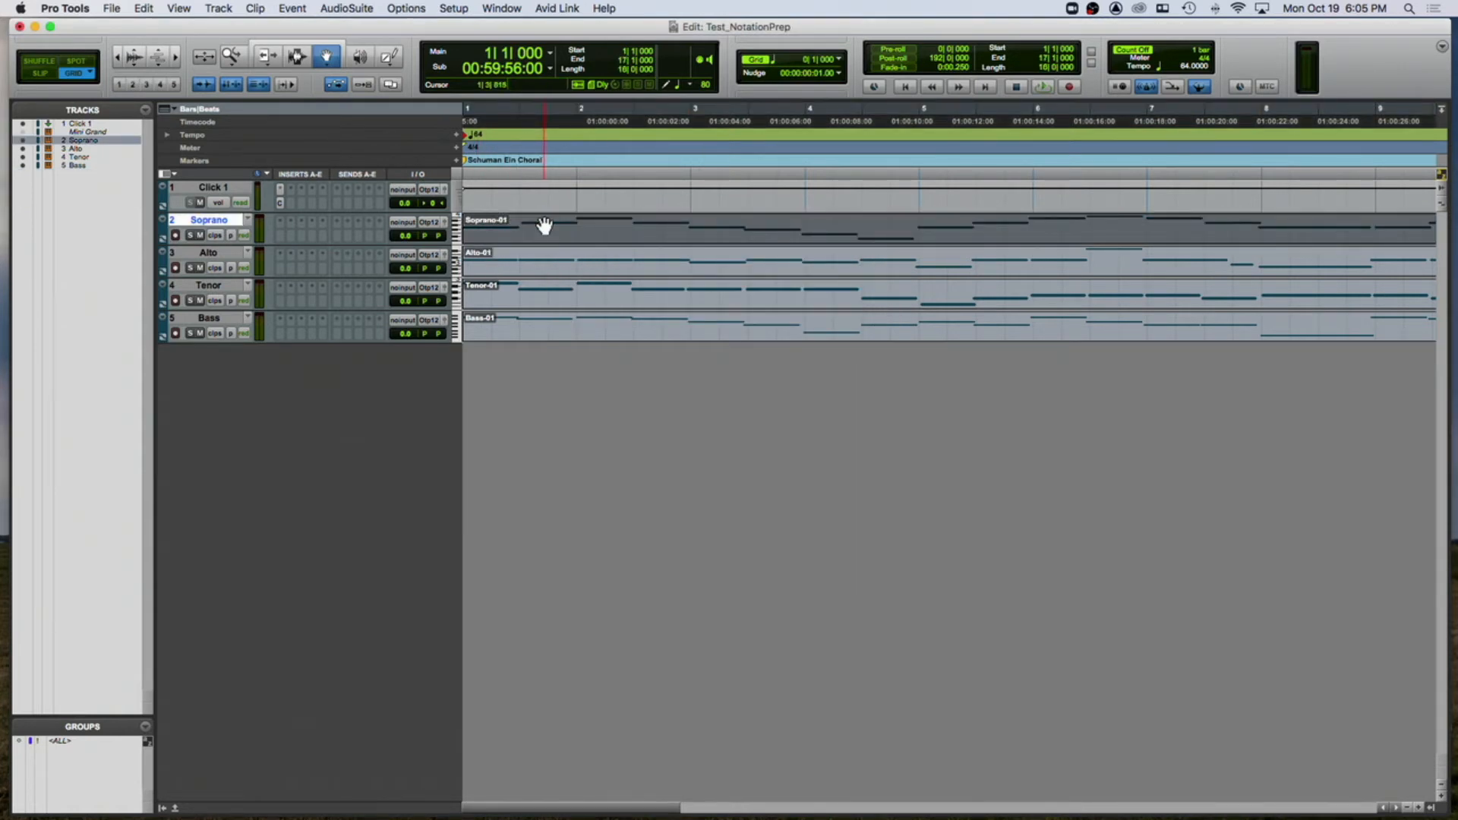
pyautogui.moveTo(329, 811)
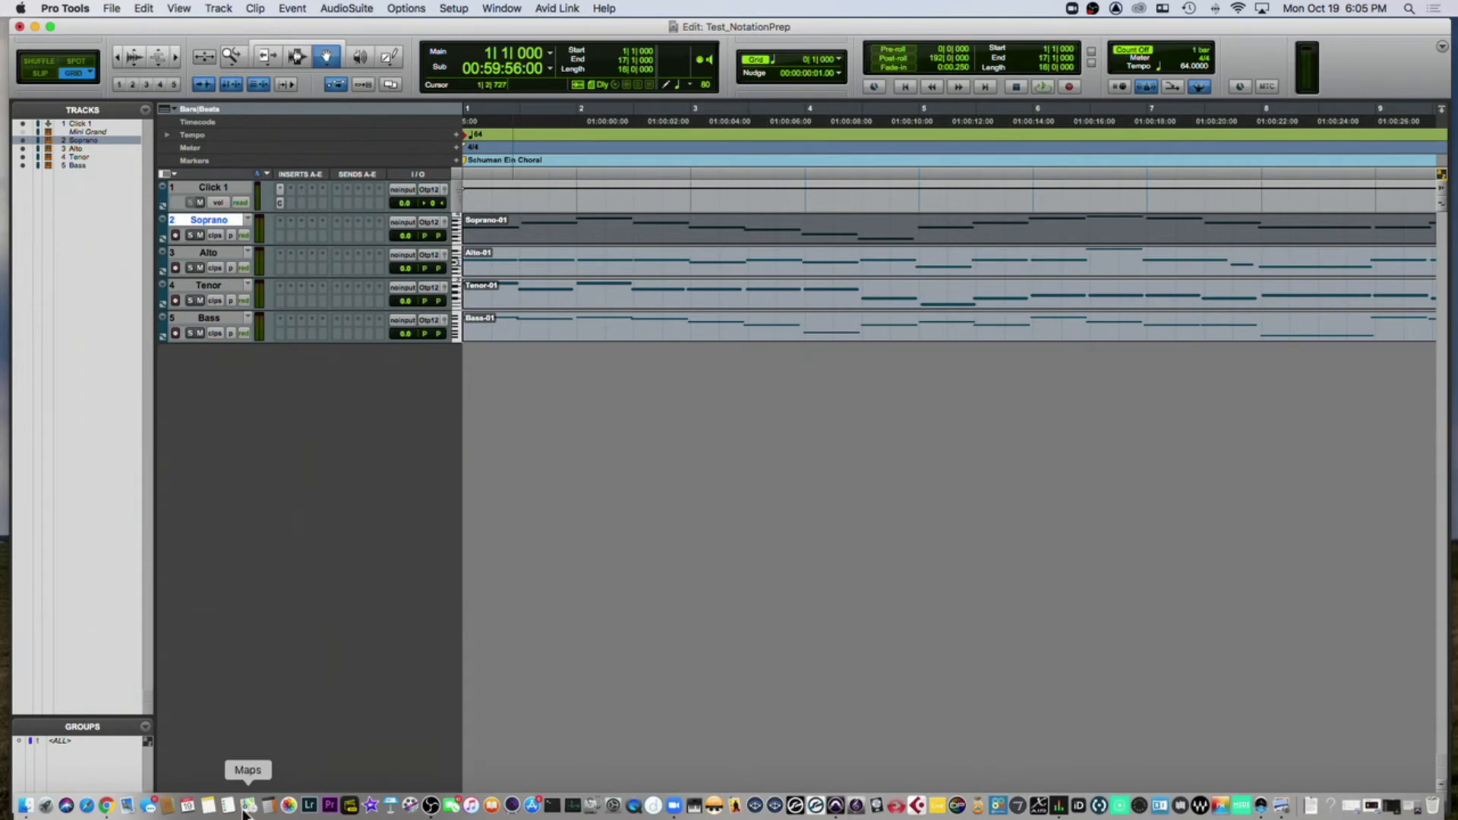
pyautogui.click(25, 806)
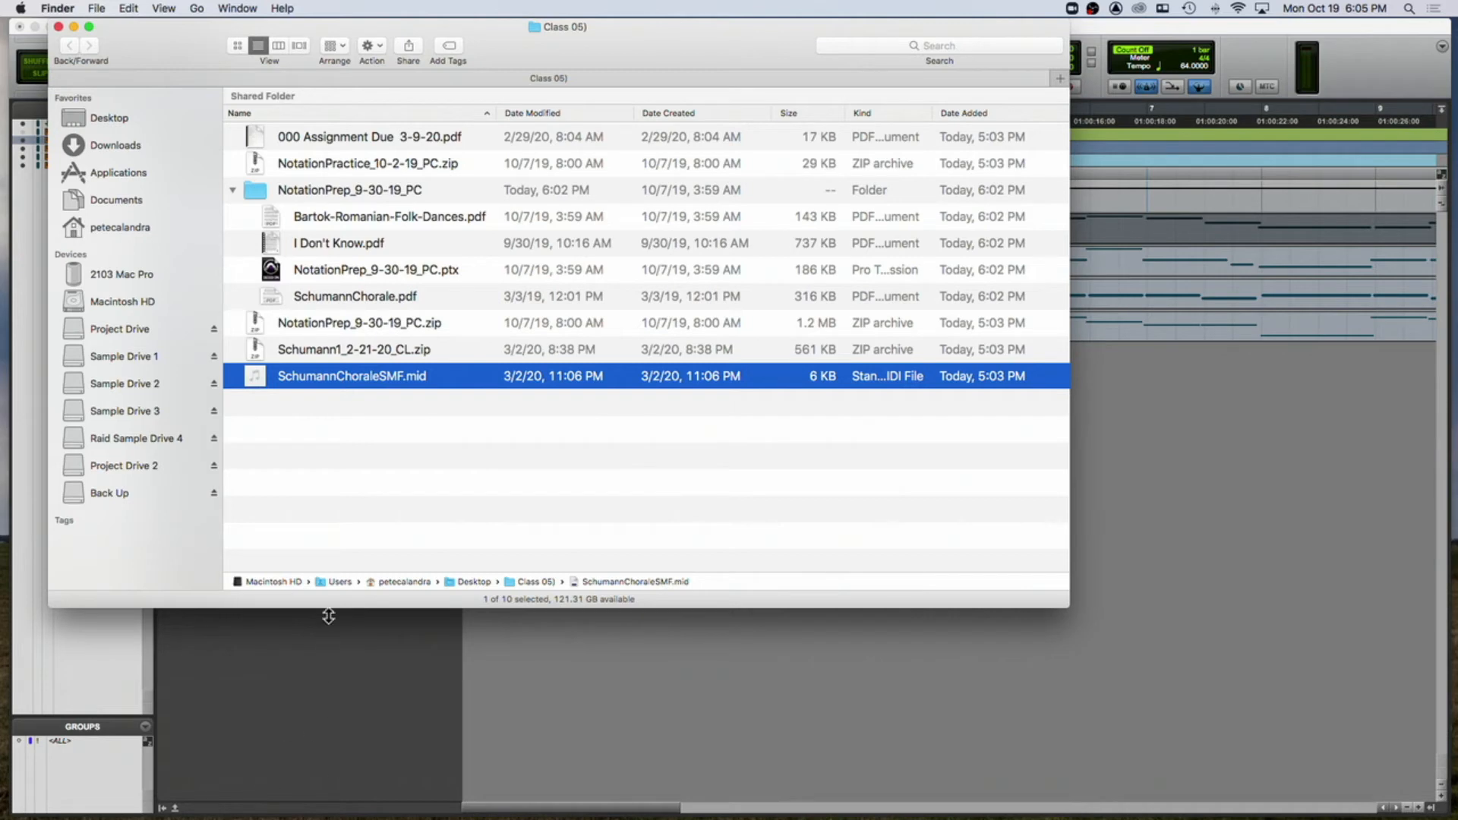
pyautogui.doubleClick(276, 296)
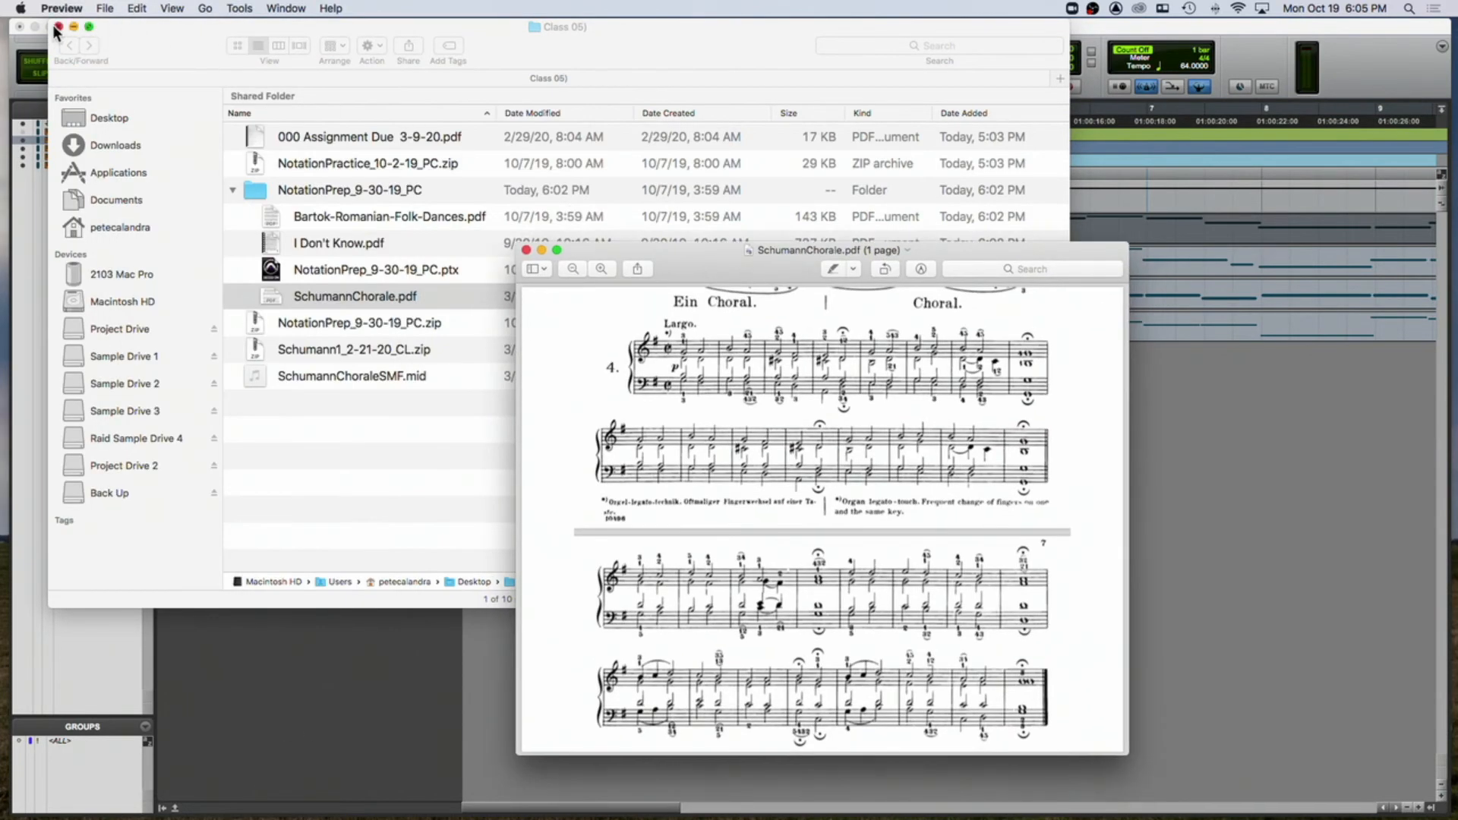
pyautogui.click(59, 26)
pyautogui.moveTo(728, 265); pyautogui.dragTo(946, 182)
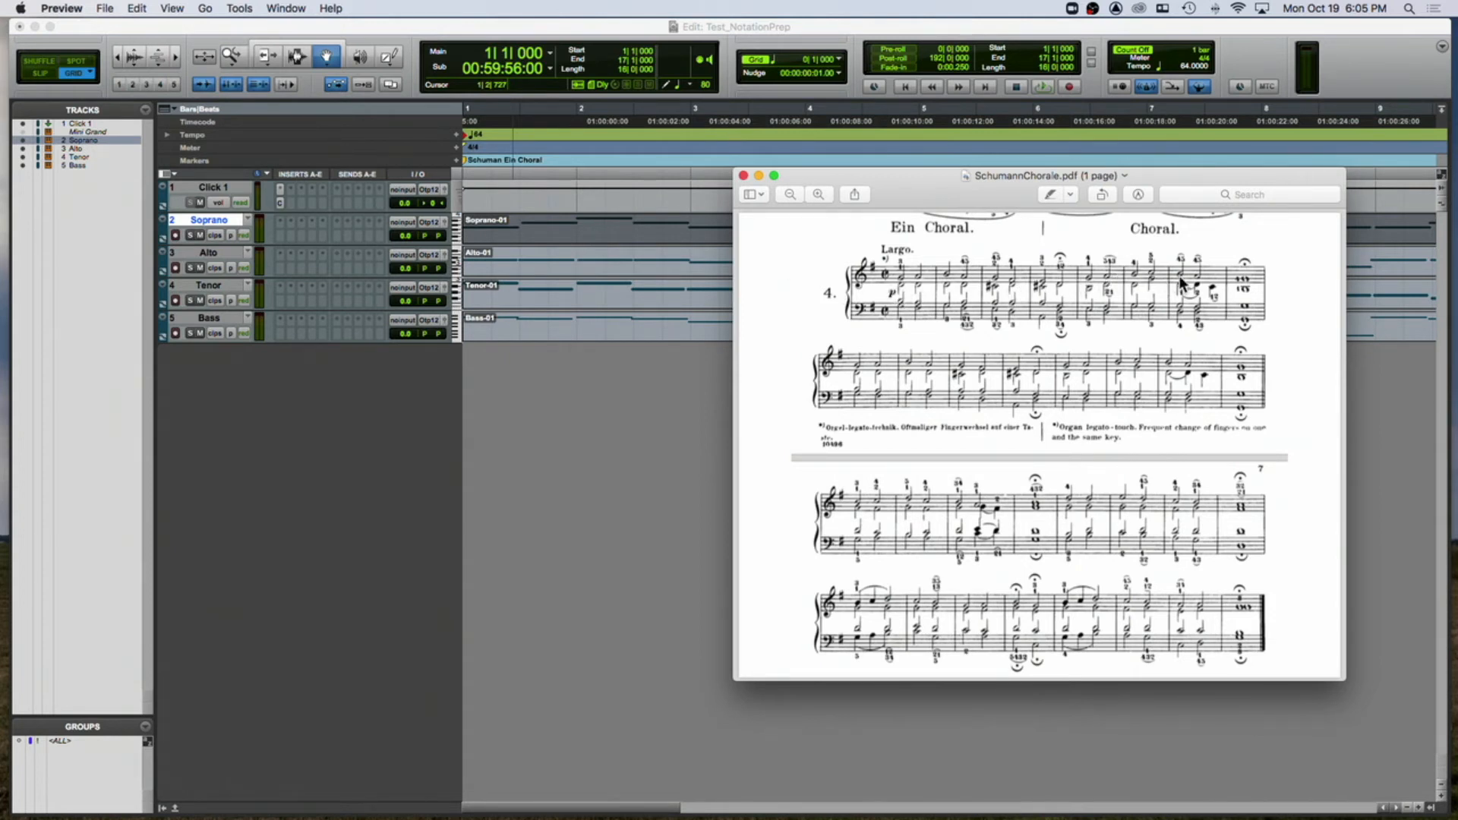
# - Select the Soprano, Alto, Tenor and Bass tracks and show their notation in the docked editor of the Edit window, checking all four parts
pyautogui.click(527, 221)
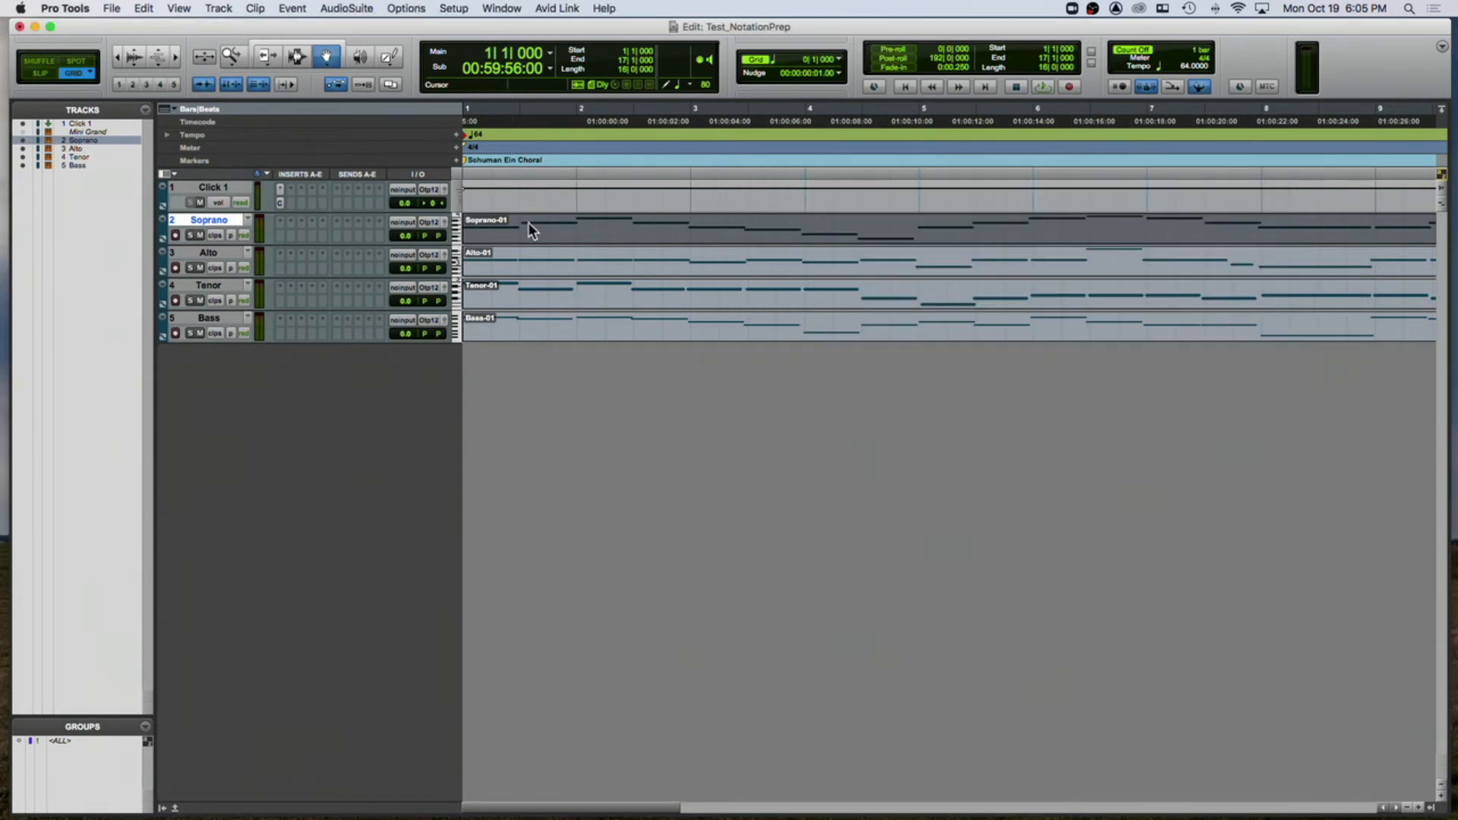
pyautogui.keyDown('shift'); pyautogui.click(230, 316); pyautogui.keyUp('shift')
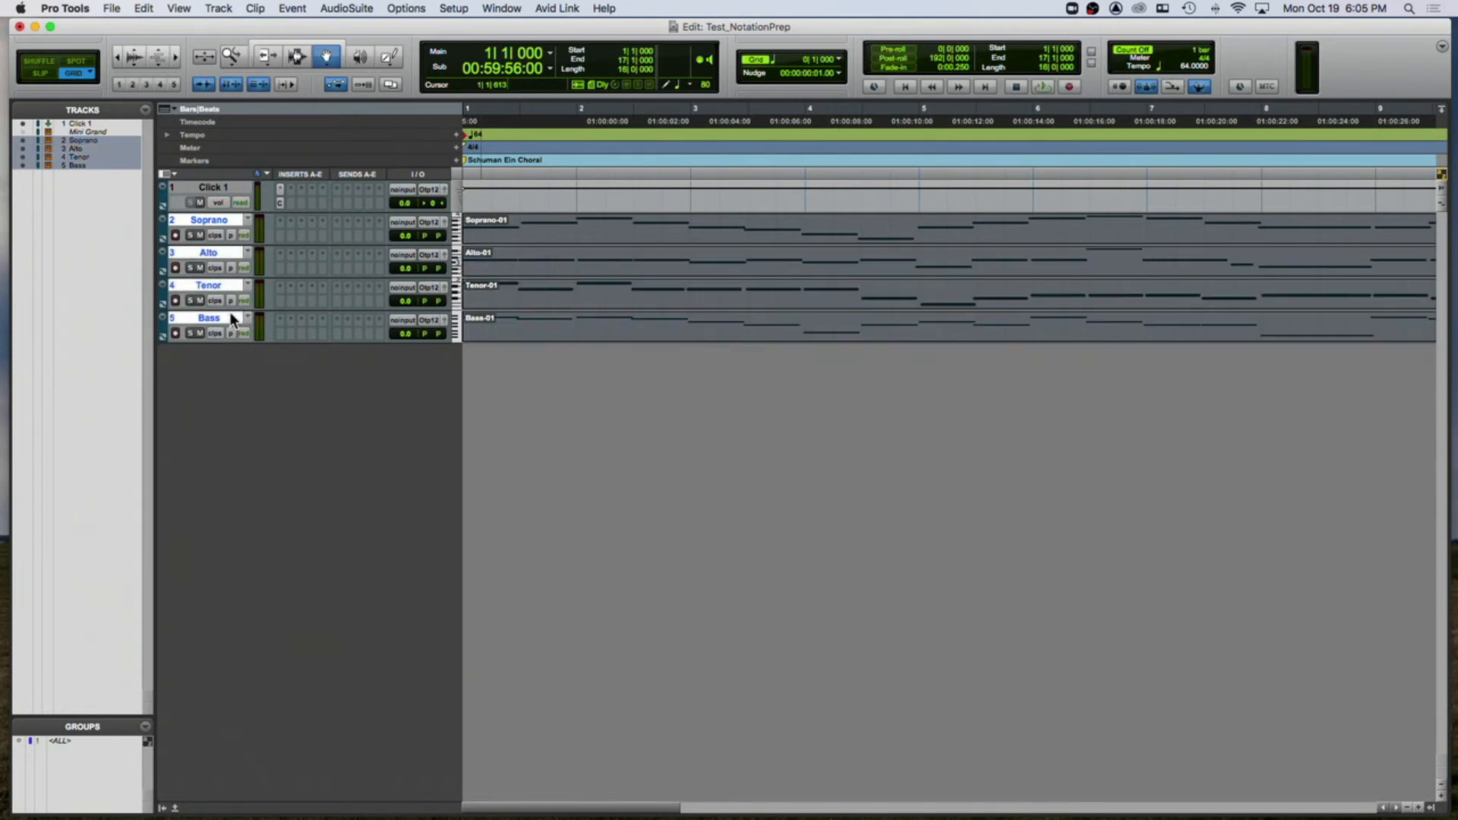
pyautogui.click(175, 809)
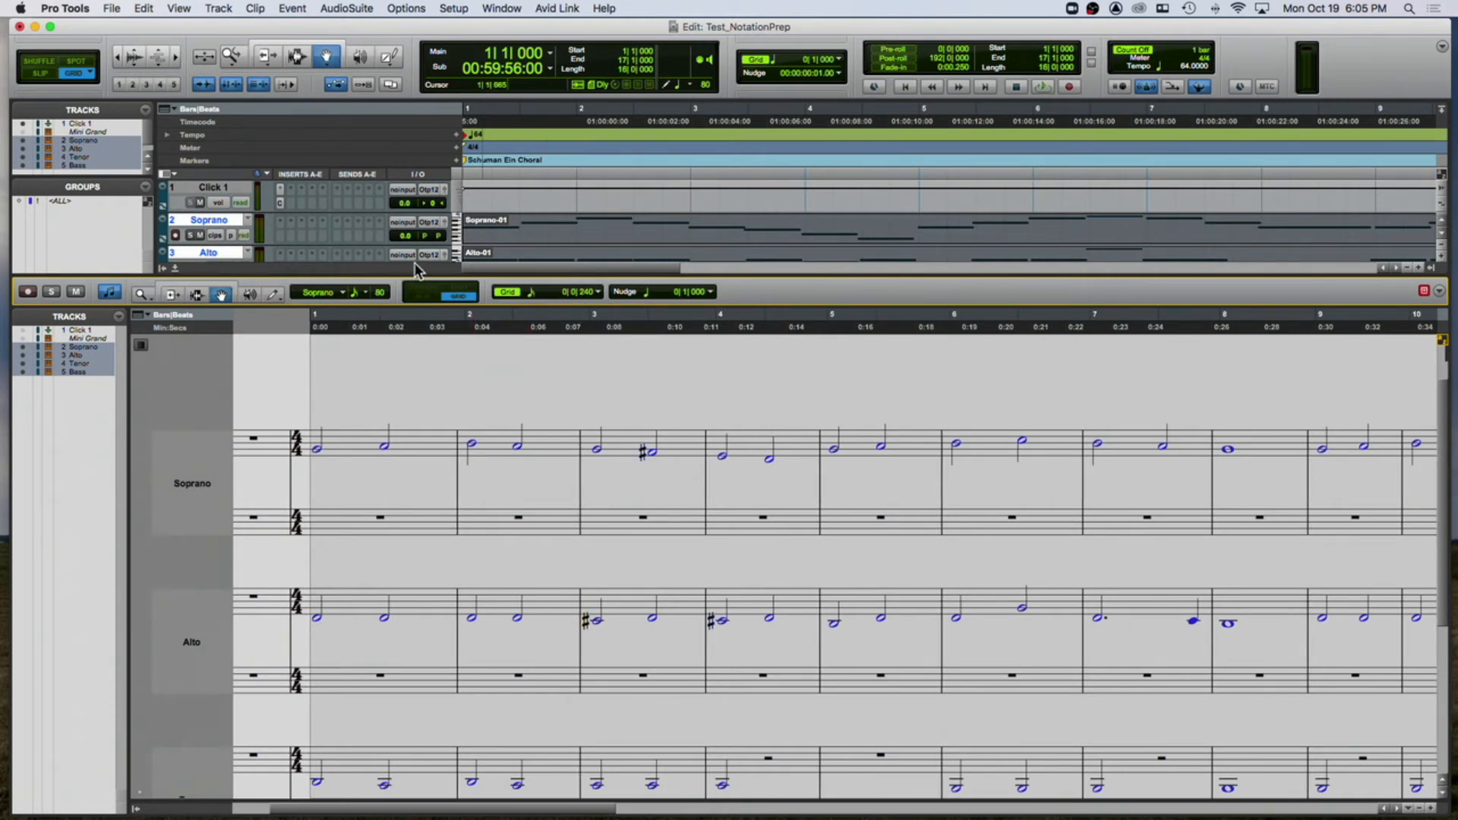
pyautogui.scroll(-5, 348, 459)
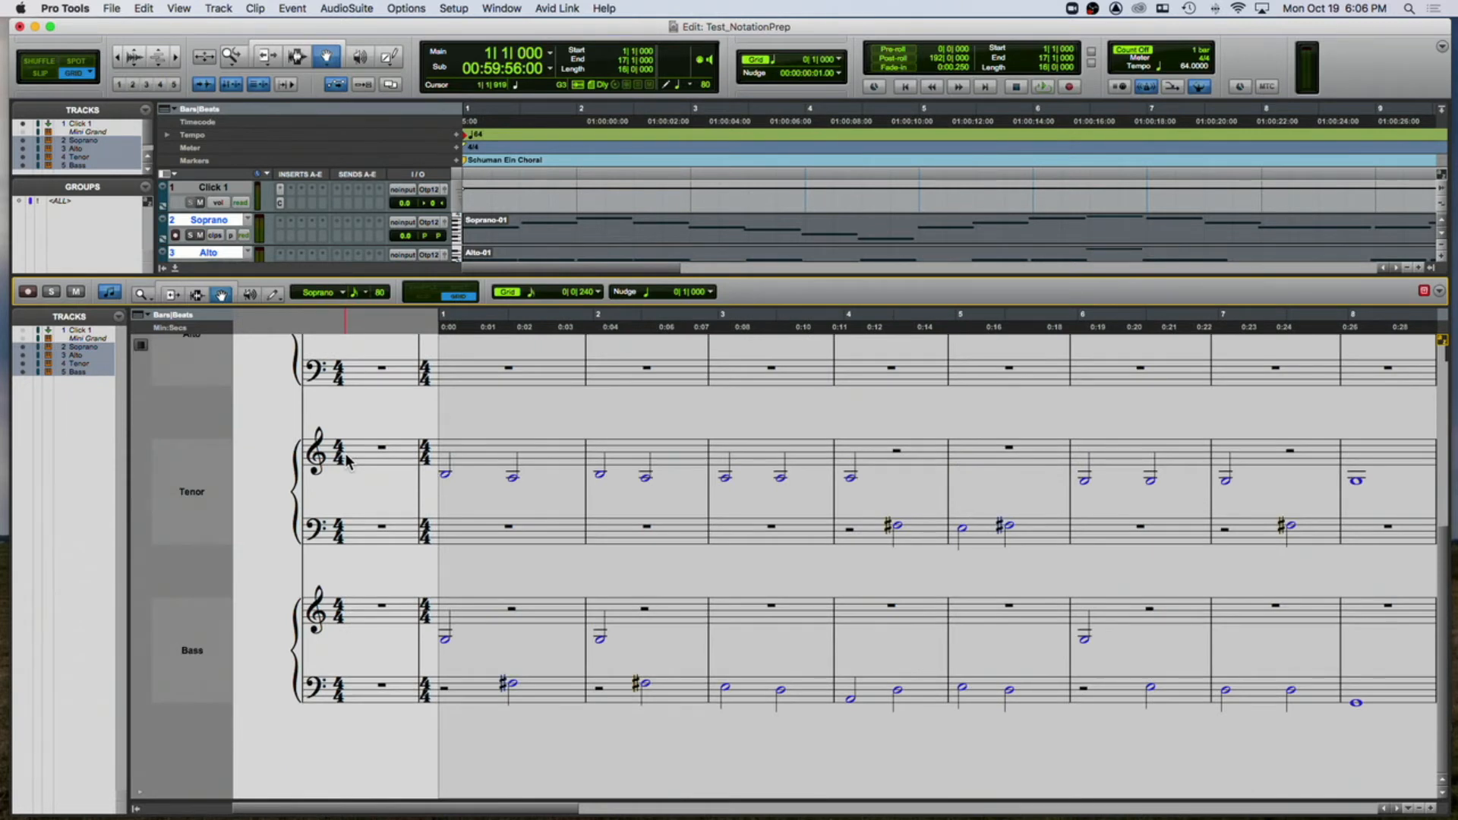
pyautogui.scroll(5, 348, 459)
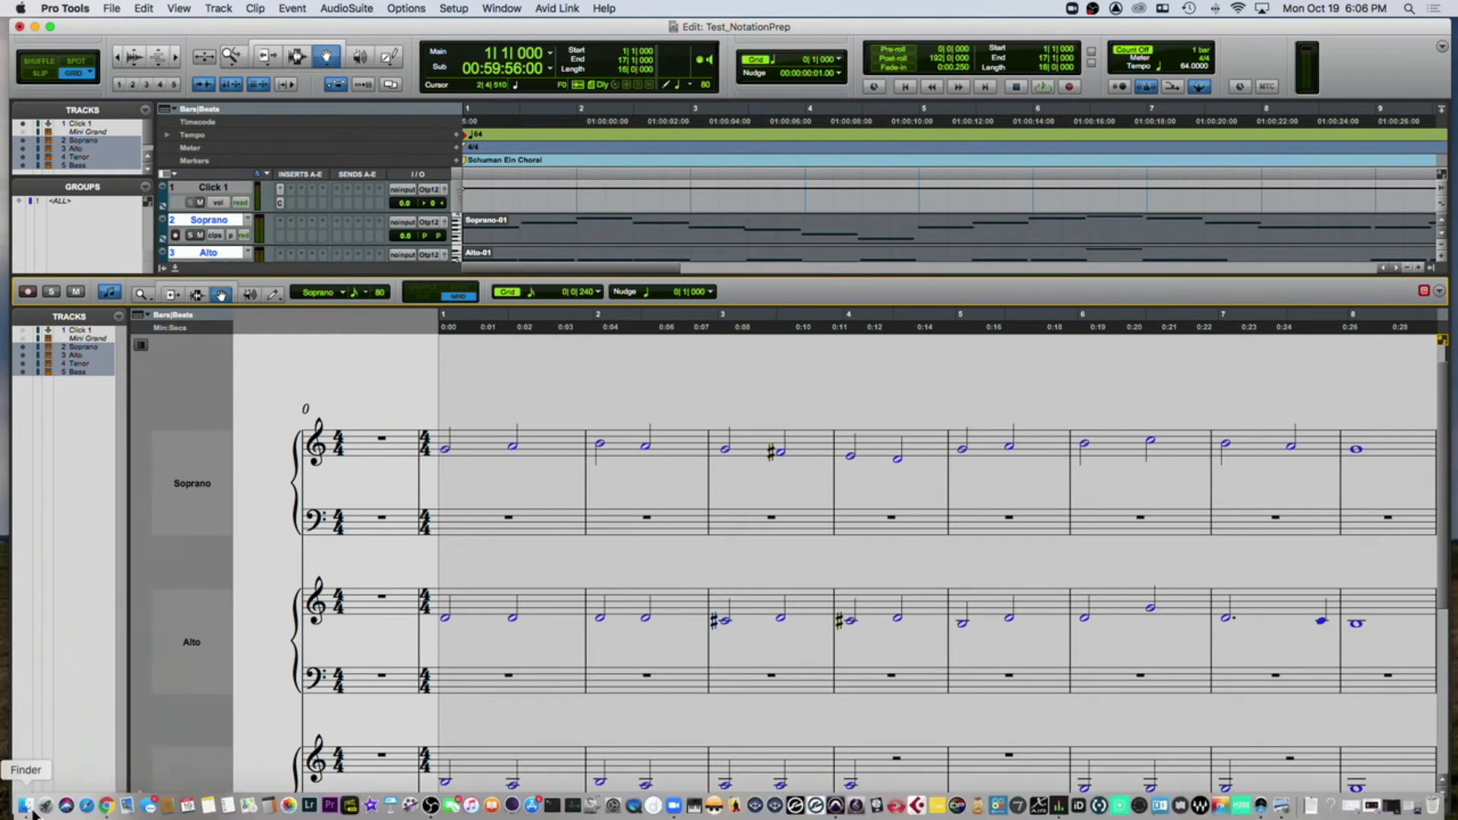
# - Open SchumannChorale.pdf from the Class 05) folder, close the Finder window, and move the score aside to compare it with the four-part notation
pyautogui.click(30, 807)
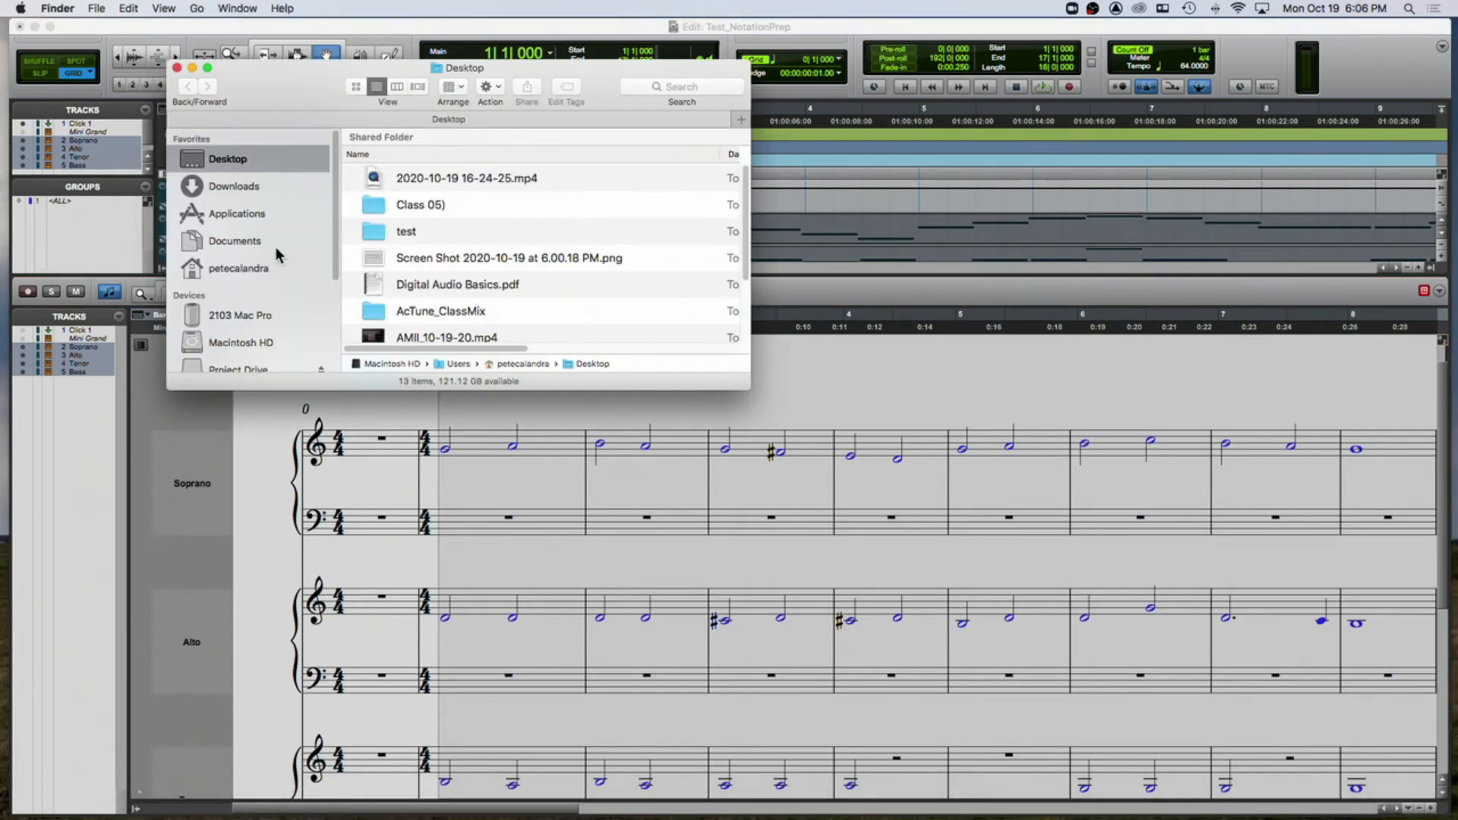
pyautogui.doubleClick(389, 205)
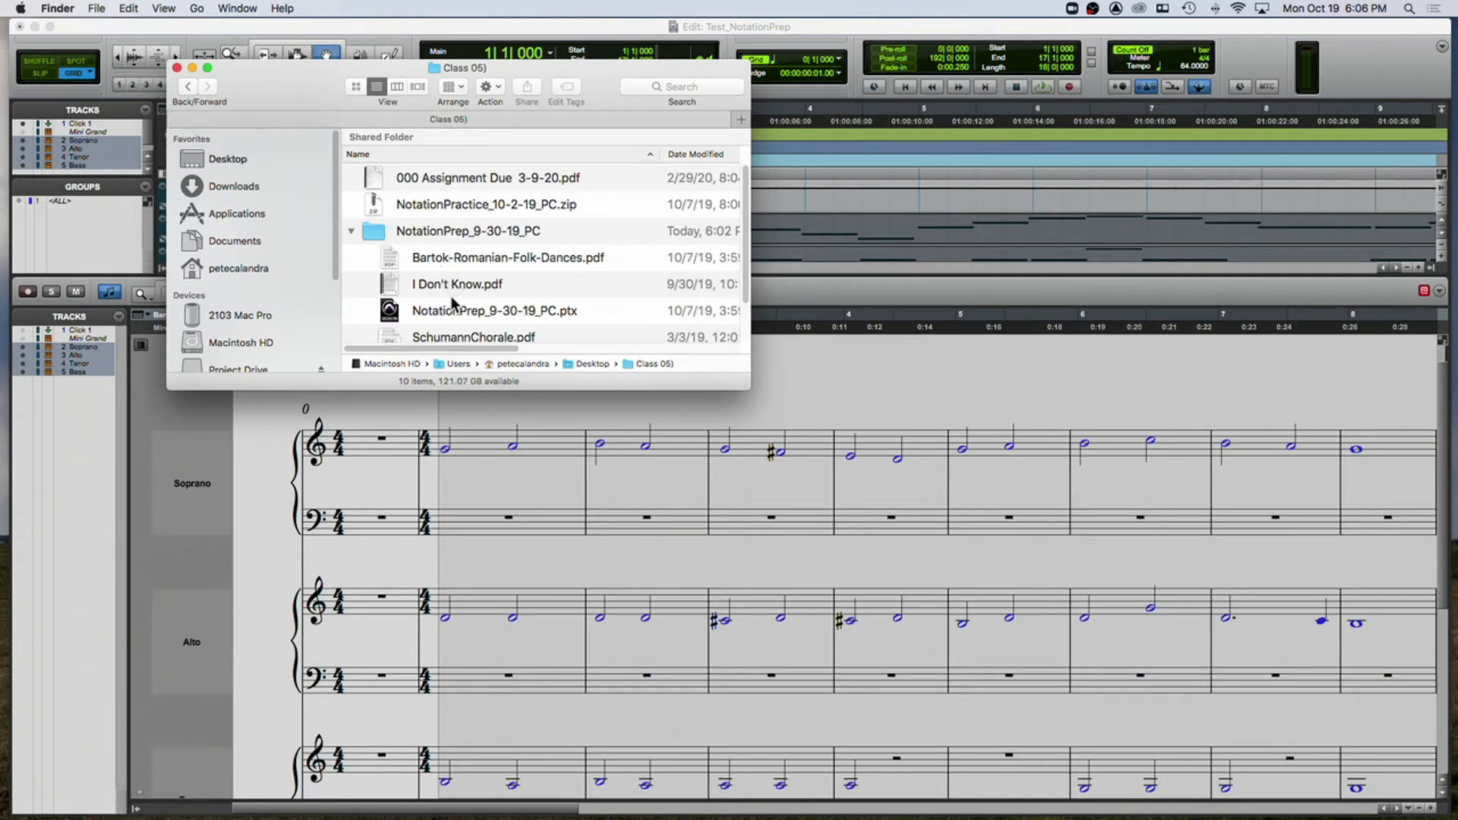
pyautogui.doubleClick(447, 340)
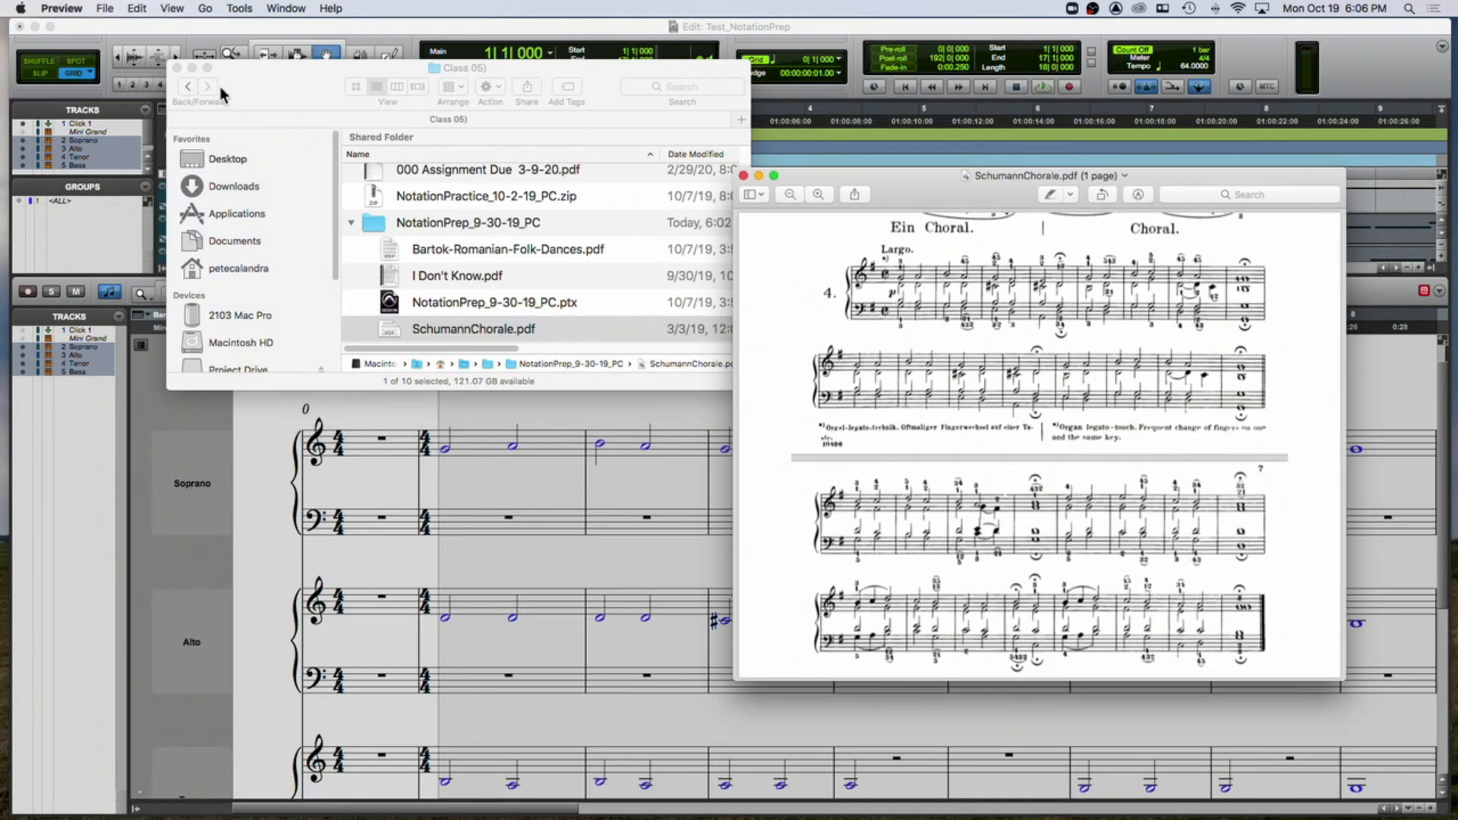
pyautogui.click(177, 68)
pyautogui.moveTo(886, 179); pyautogui.dragTo(900, 86)
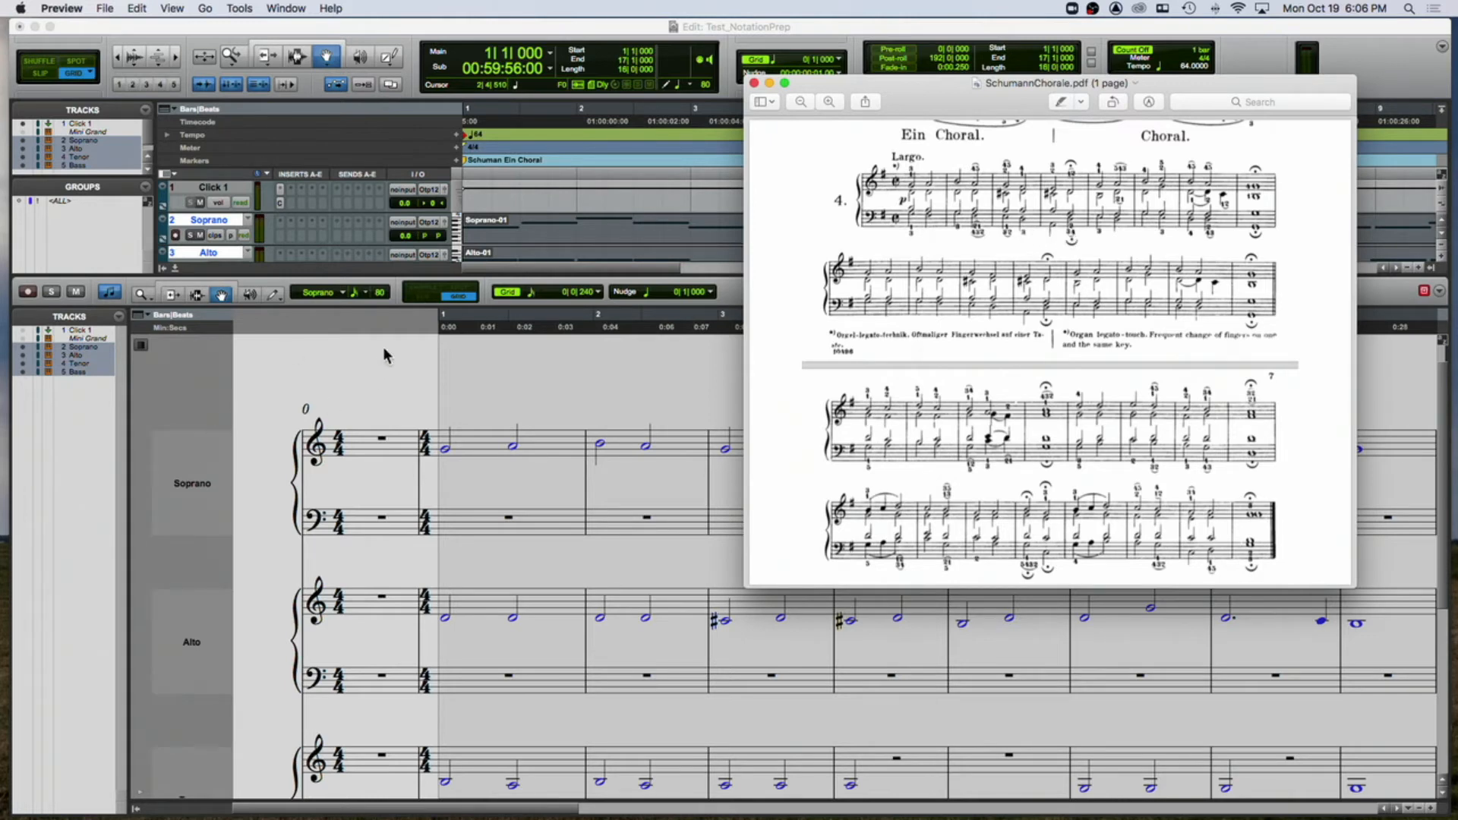
pyautogui.moveTo(826, 85); pyautogui.dragTo(1052, 75)
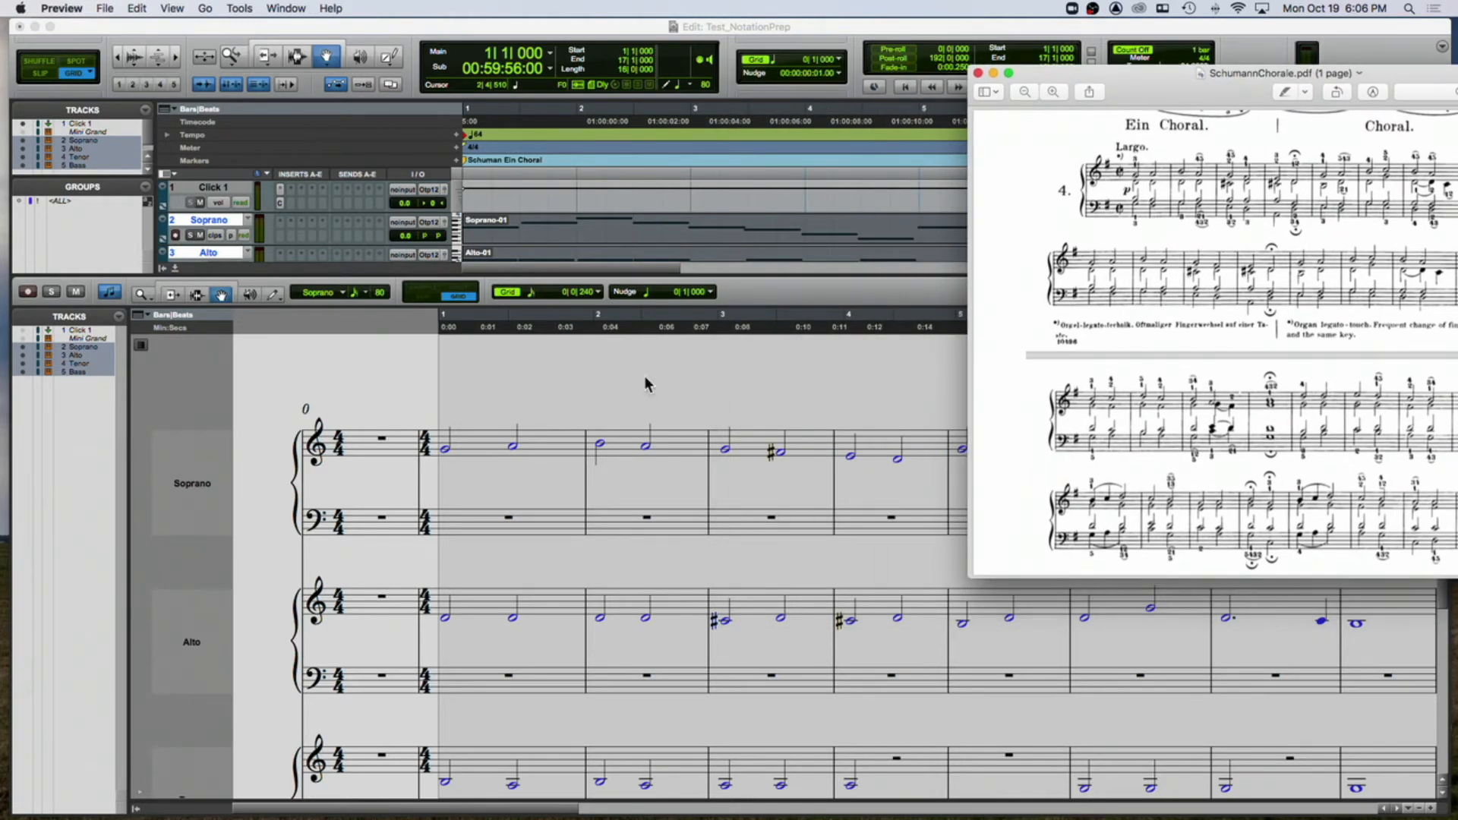
pyautogui.scroll(-5, 302, 541)
pyautogui.scroll(5, 301, 541)
pyautogui.scroll(-5, 301, 541)
pyautogui.scroll(5, 301, 541)
# - Return to the Pro Tools session, select only the Soprano track and untarget the docked notation editor
pyautogui.click(186, 466)
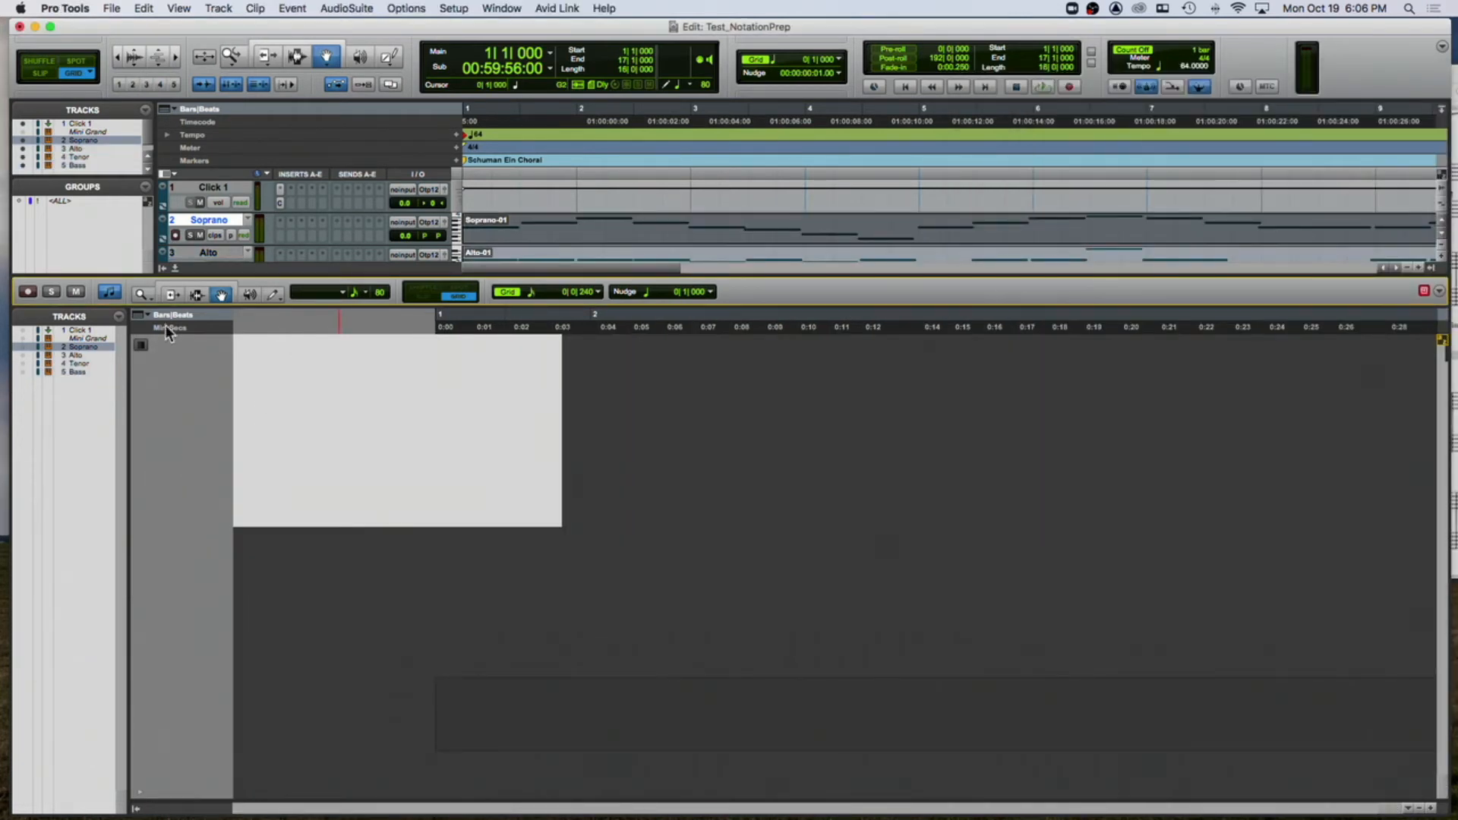
pyautogui.moveTo(23, 339); pyautogui.dragTo(23, 373)
pyautogui.click(23, 339)
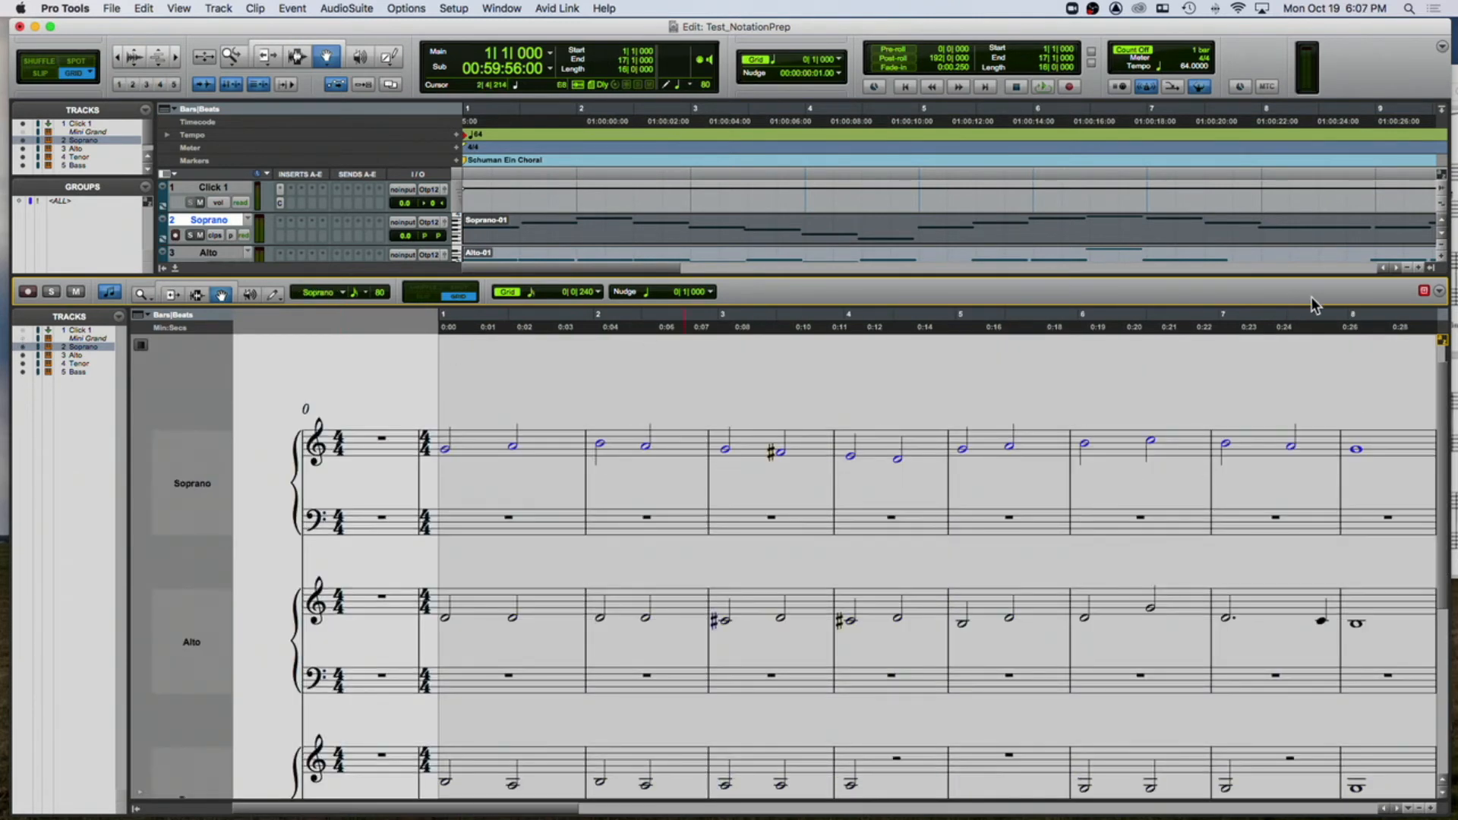
pyautogui.click(1423, 289)
# - Set the Soprano and Alto tracks to Treble Clef in the Notation Display Track Settings
pyautogui.rightClick(191, 465)
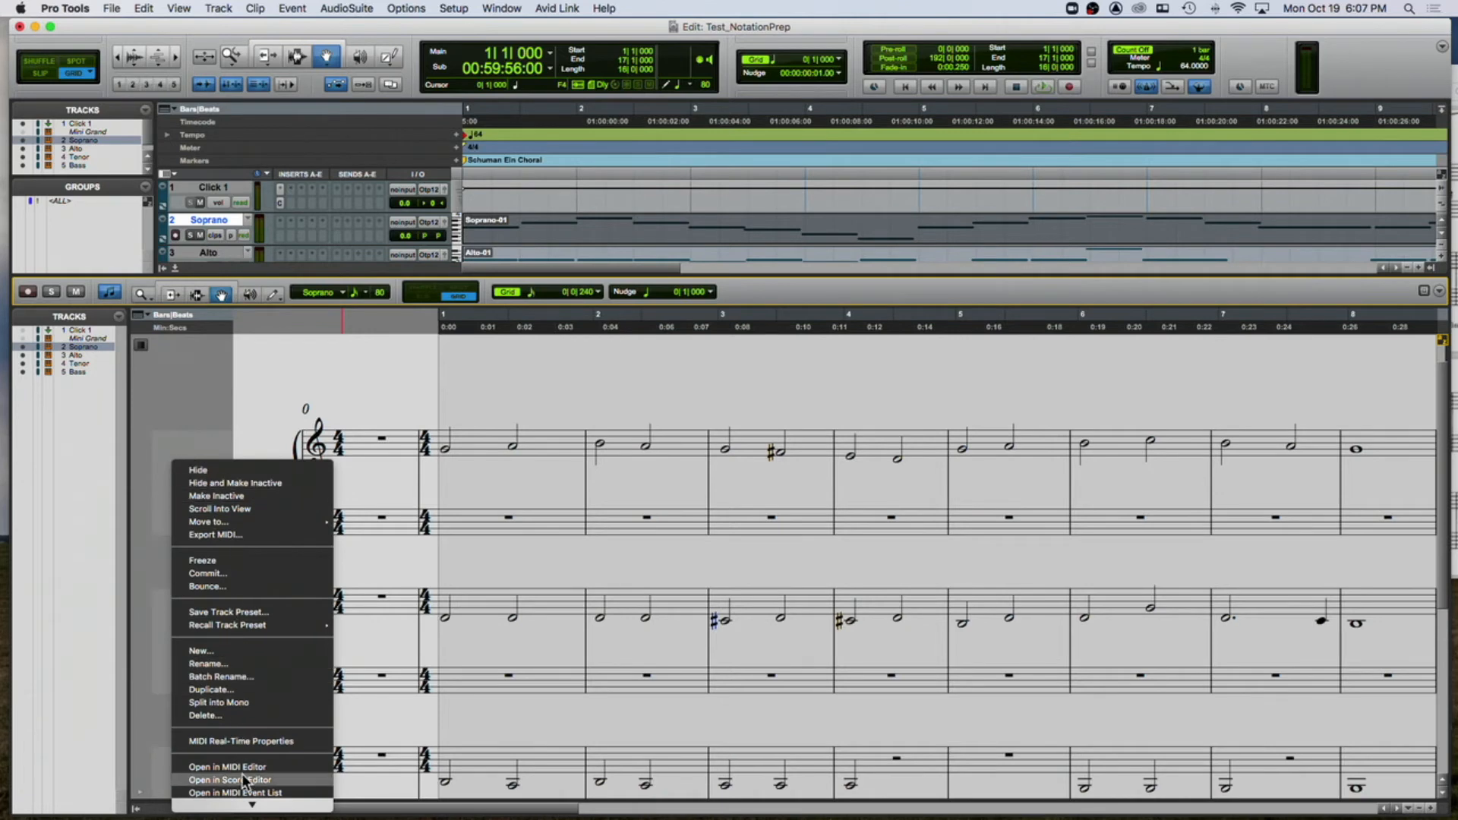
pyautogui.moveTo(253, 808)
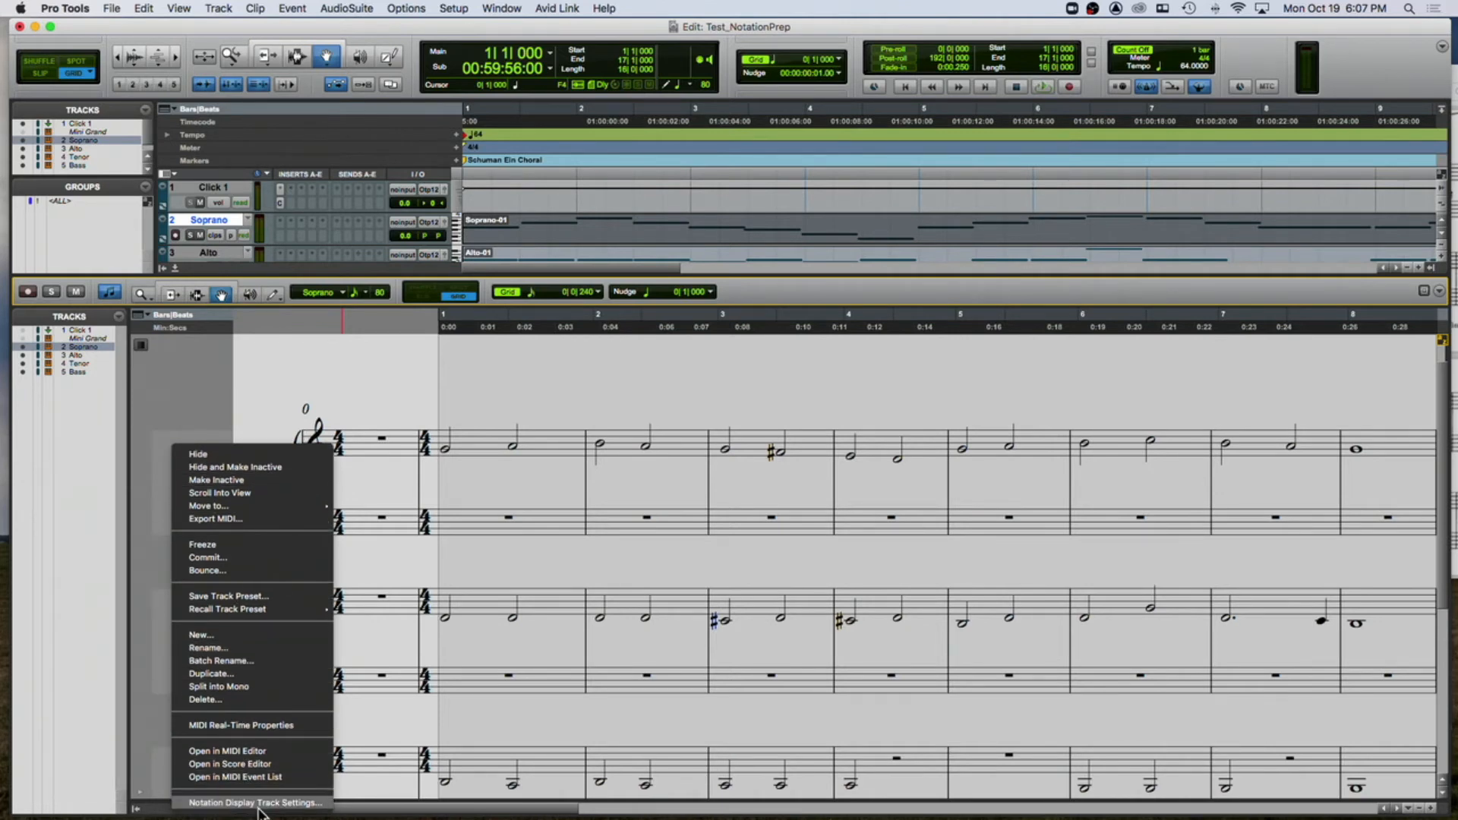
pyautogui.click(257, 804)
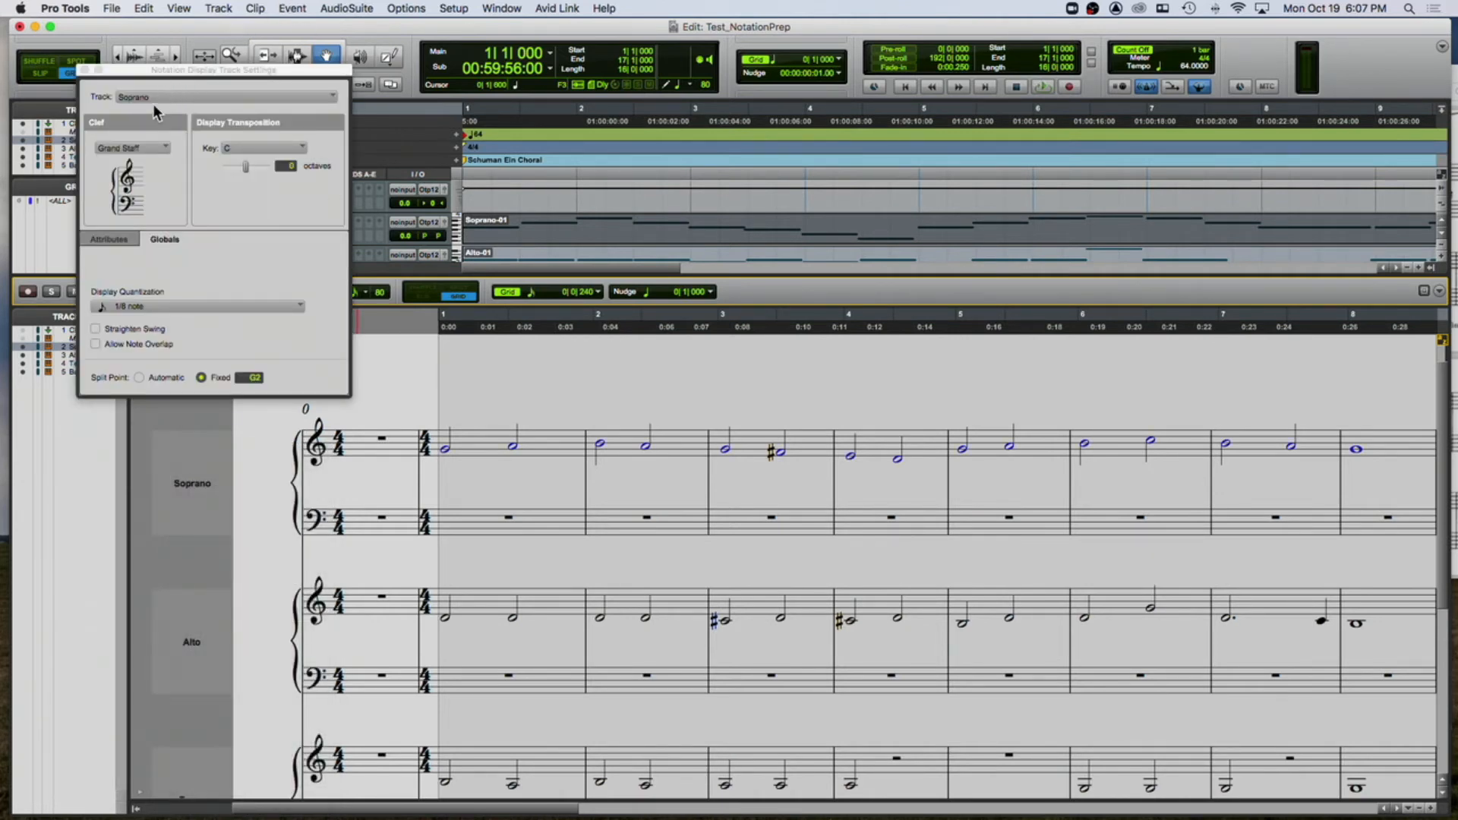
pyautogui.click(125, 151)
pyautogui.click(134, 152)
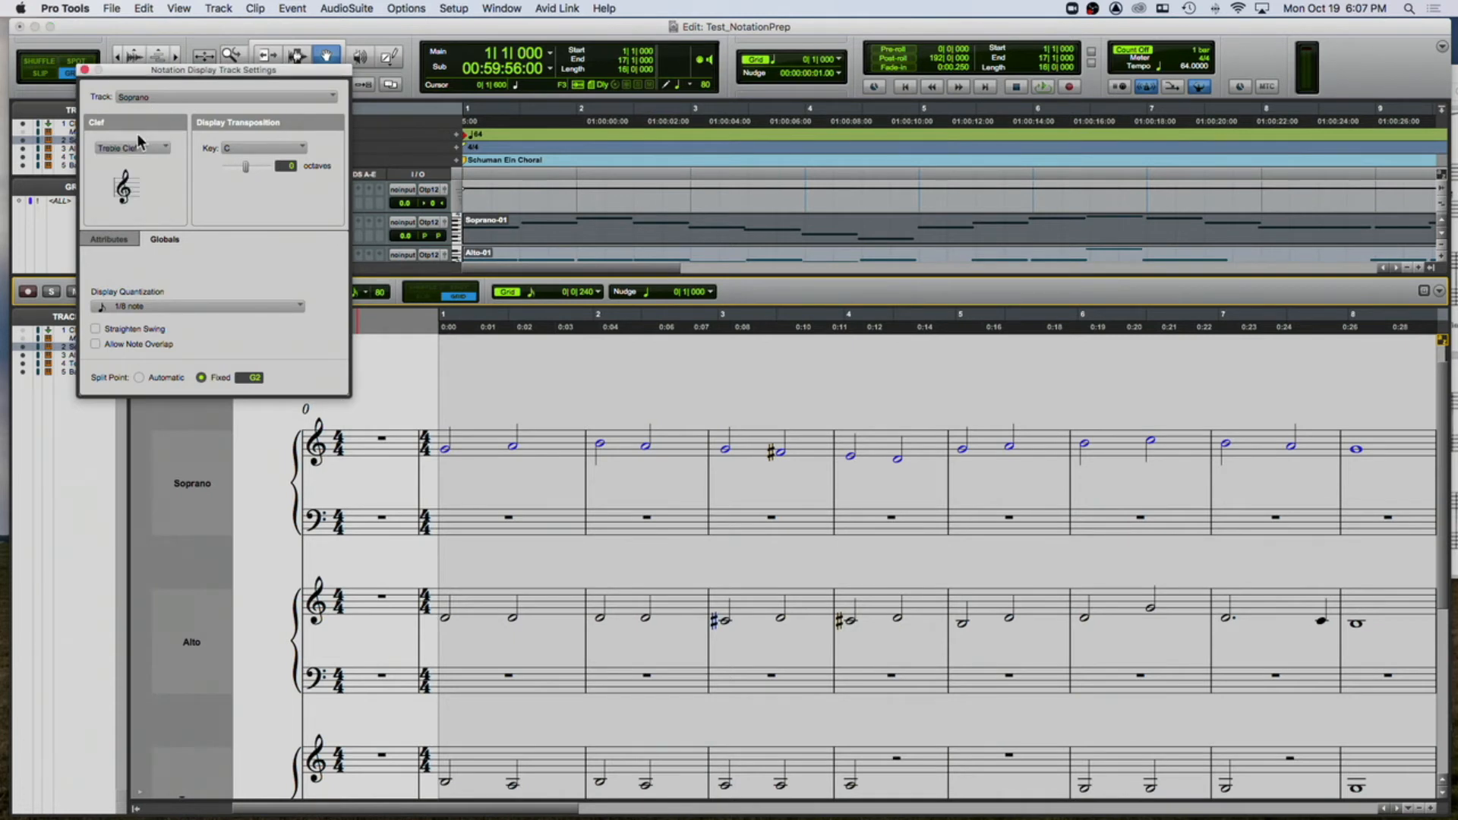
pyautogui.click(150, 94)
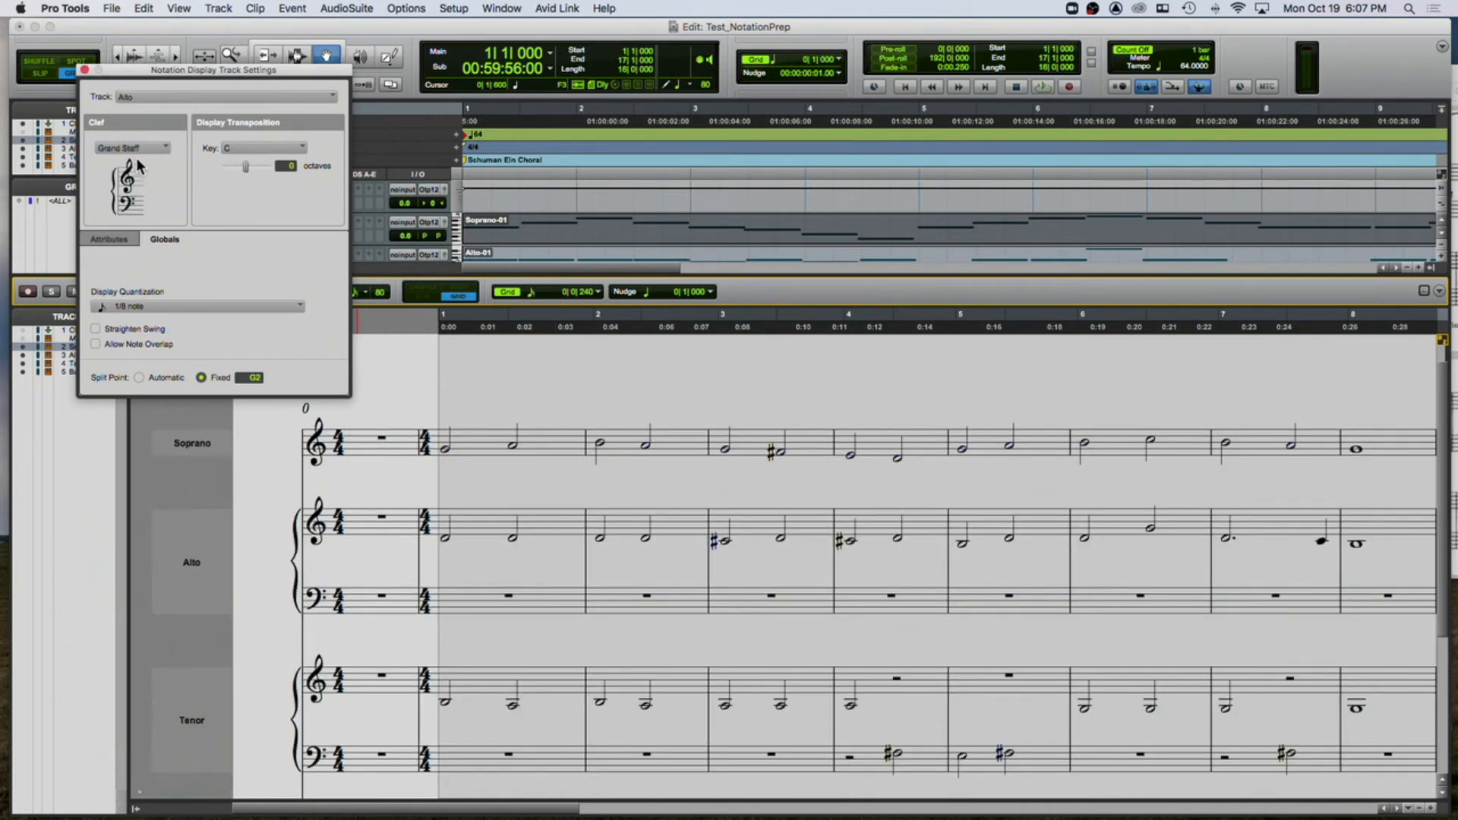
pyautogui.click(135, 146)
pyautogui.click(141, 169)
# - Set the Tenor and Bass tracks to Bass Clef and close the Notation Display Track Settings
pyautogui.click(167, 97)
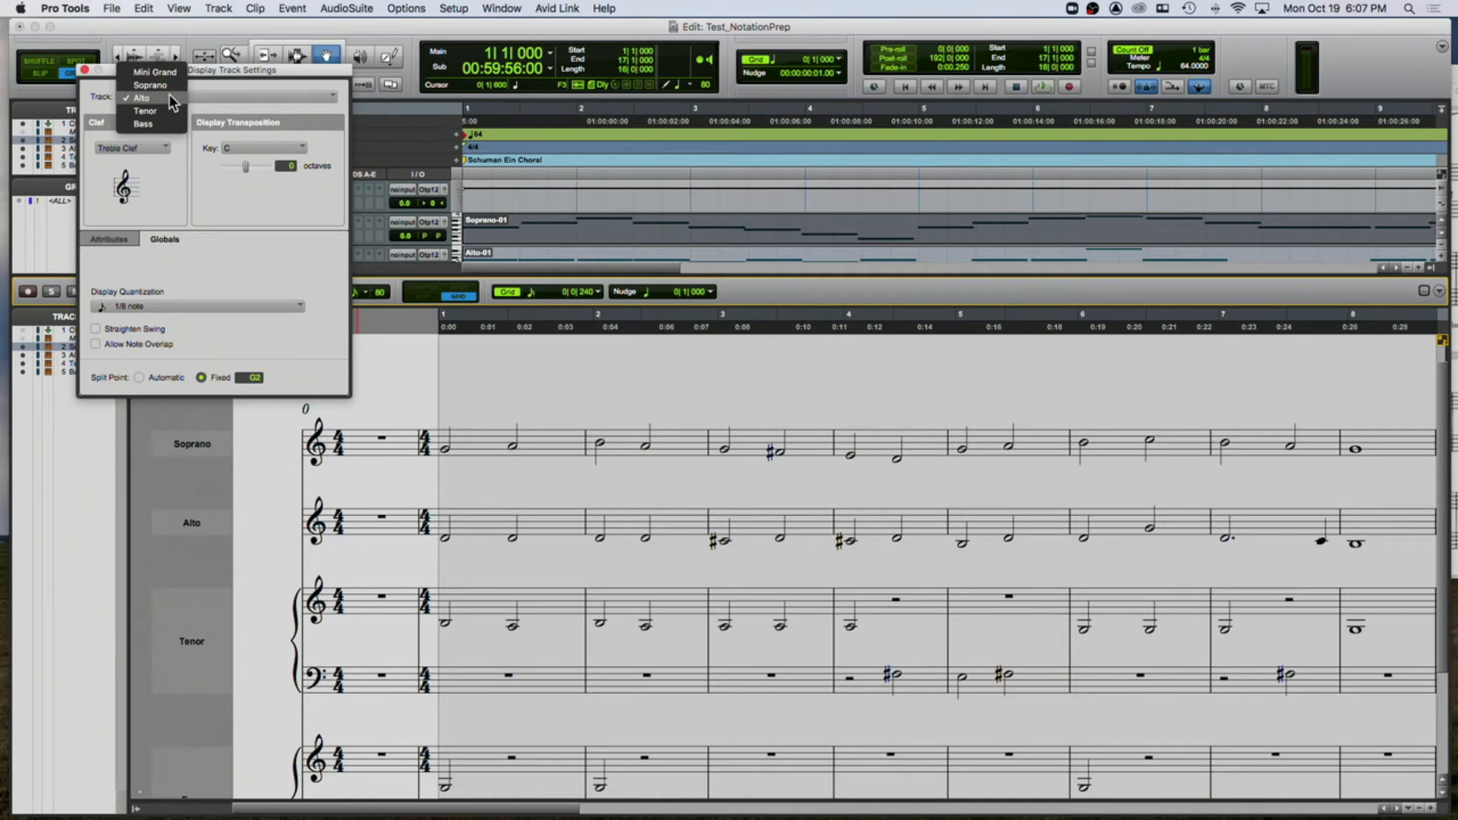
pyautogui.click(159, 111)
pyautogui.click(142, 147)
pyautogui.click(145, 186)
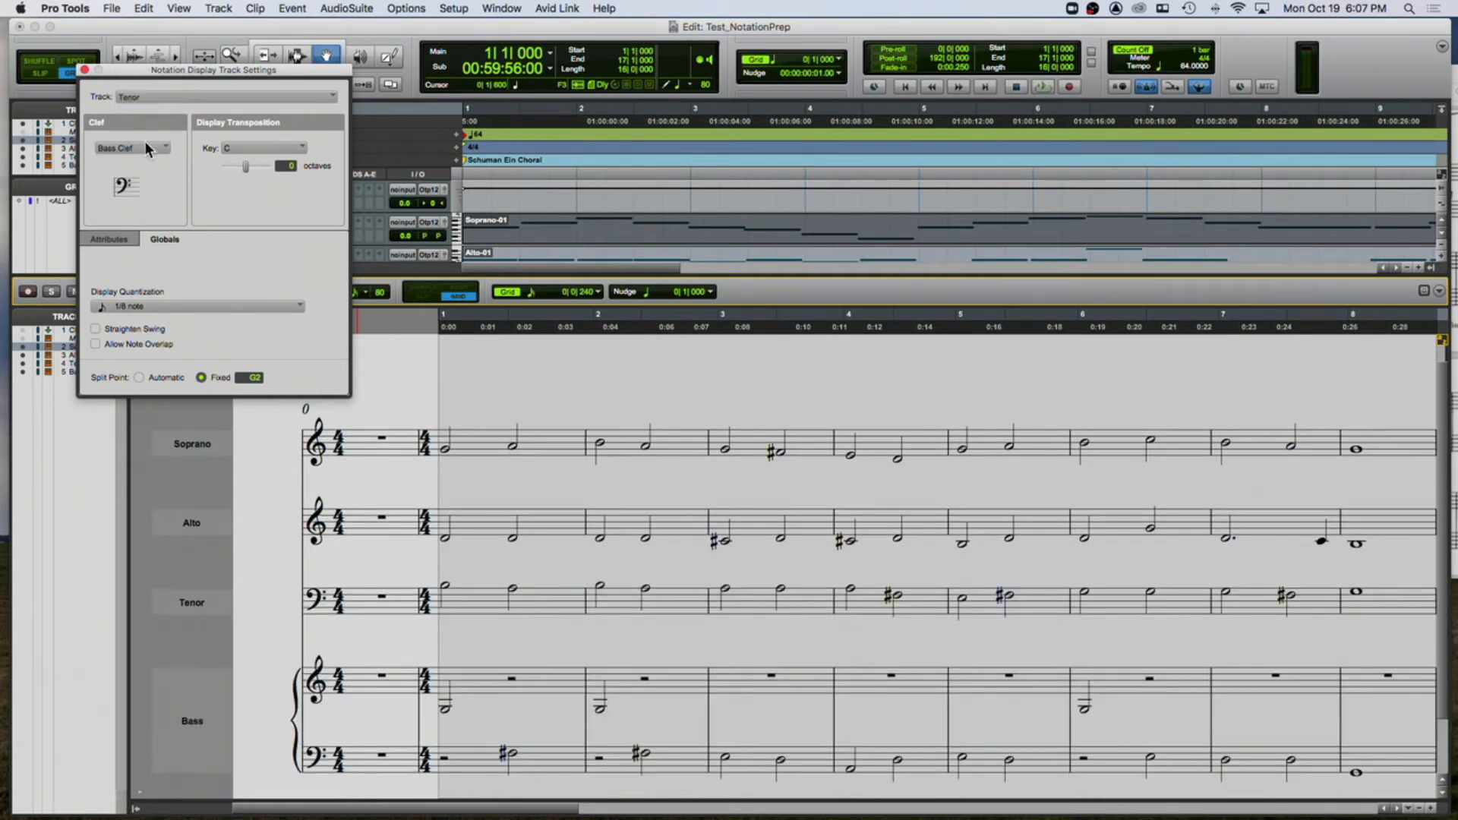
pyautogui.click(144, 141)
pyautogui.click(149, 185)
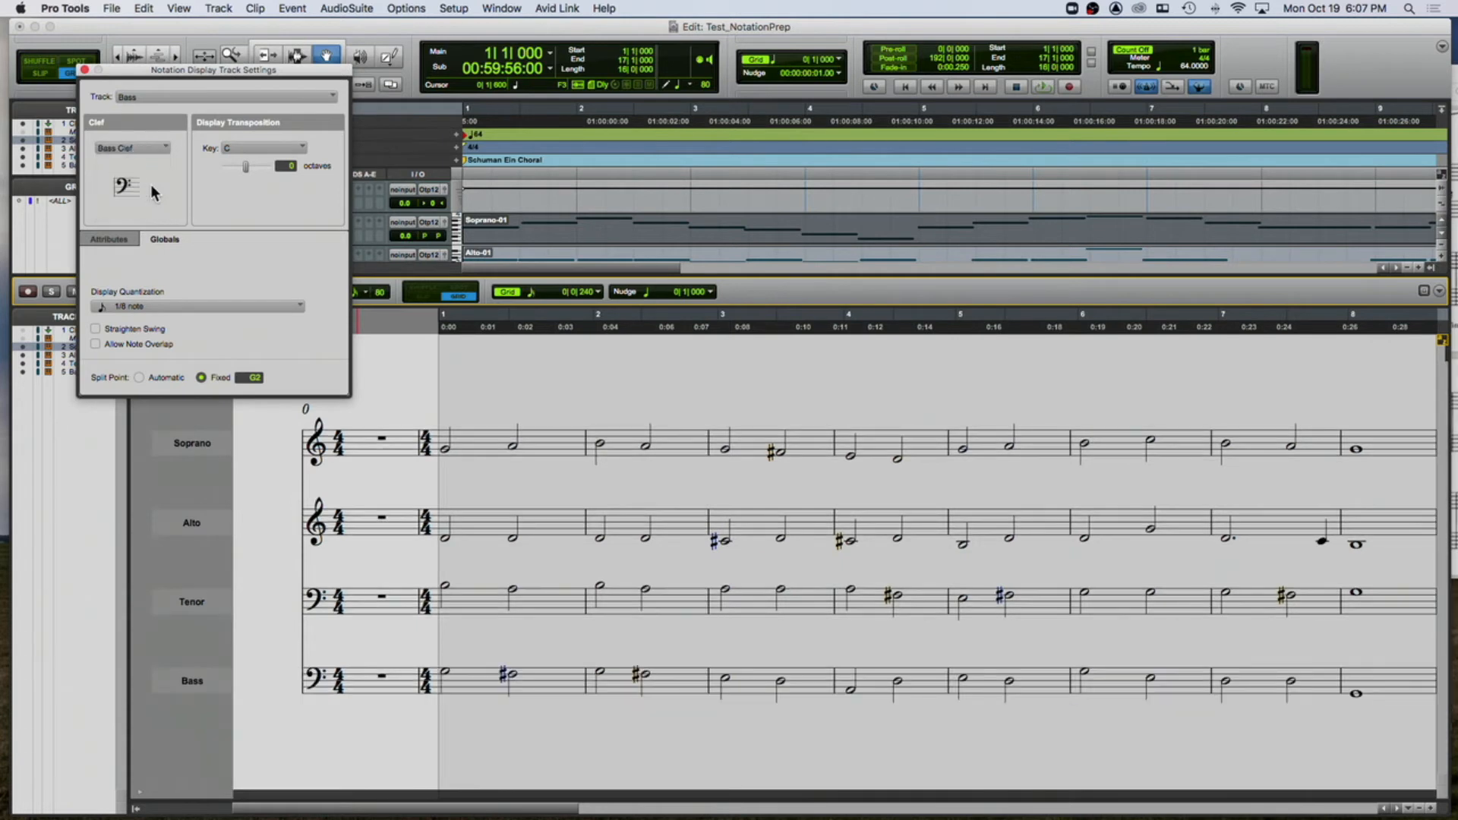
pyautogui.click(85, 69)
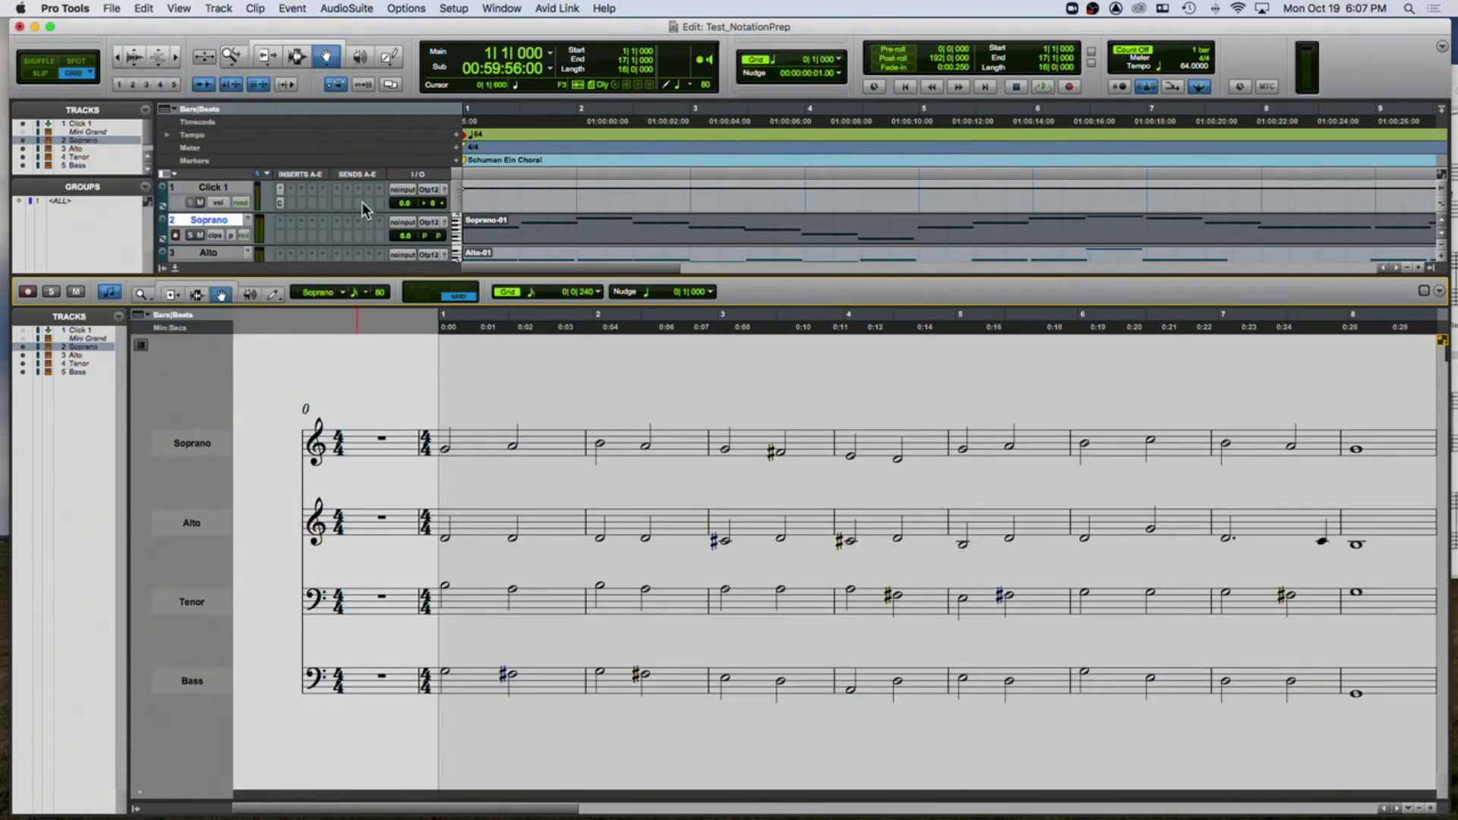
# - Deselect the Soprano track and review the single-staff notation of all four parts through the end of the chorale
pyautogui.click(344, 385)
pyautogui.hscroll(5, 404, 369)
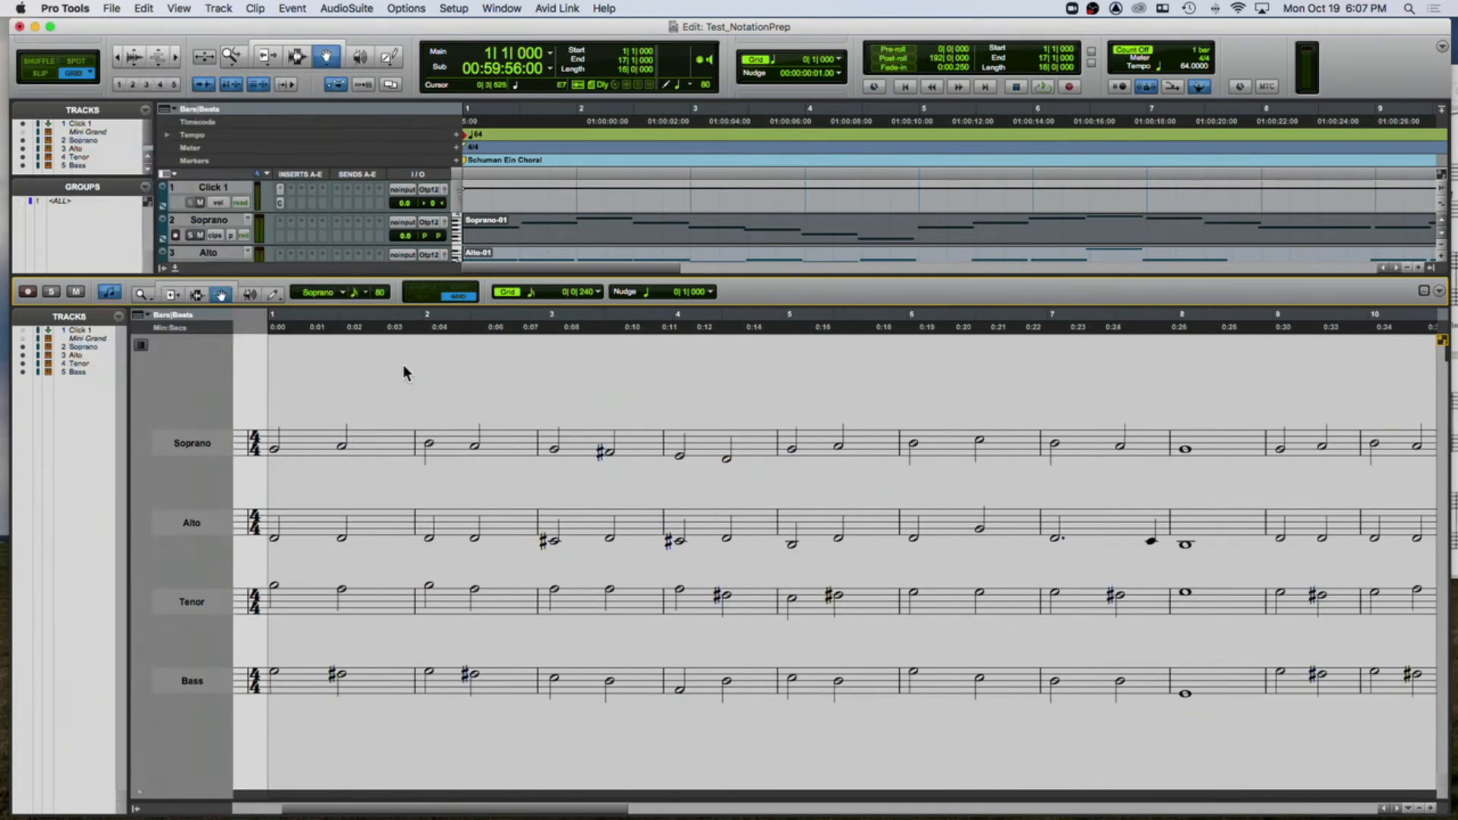
pyautogui.hscroll(20, 404, 368)
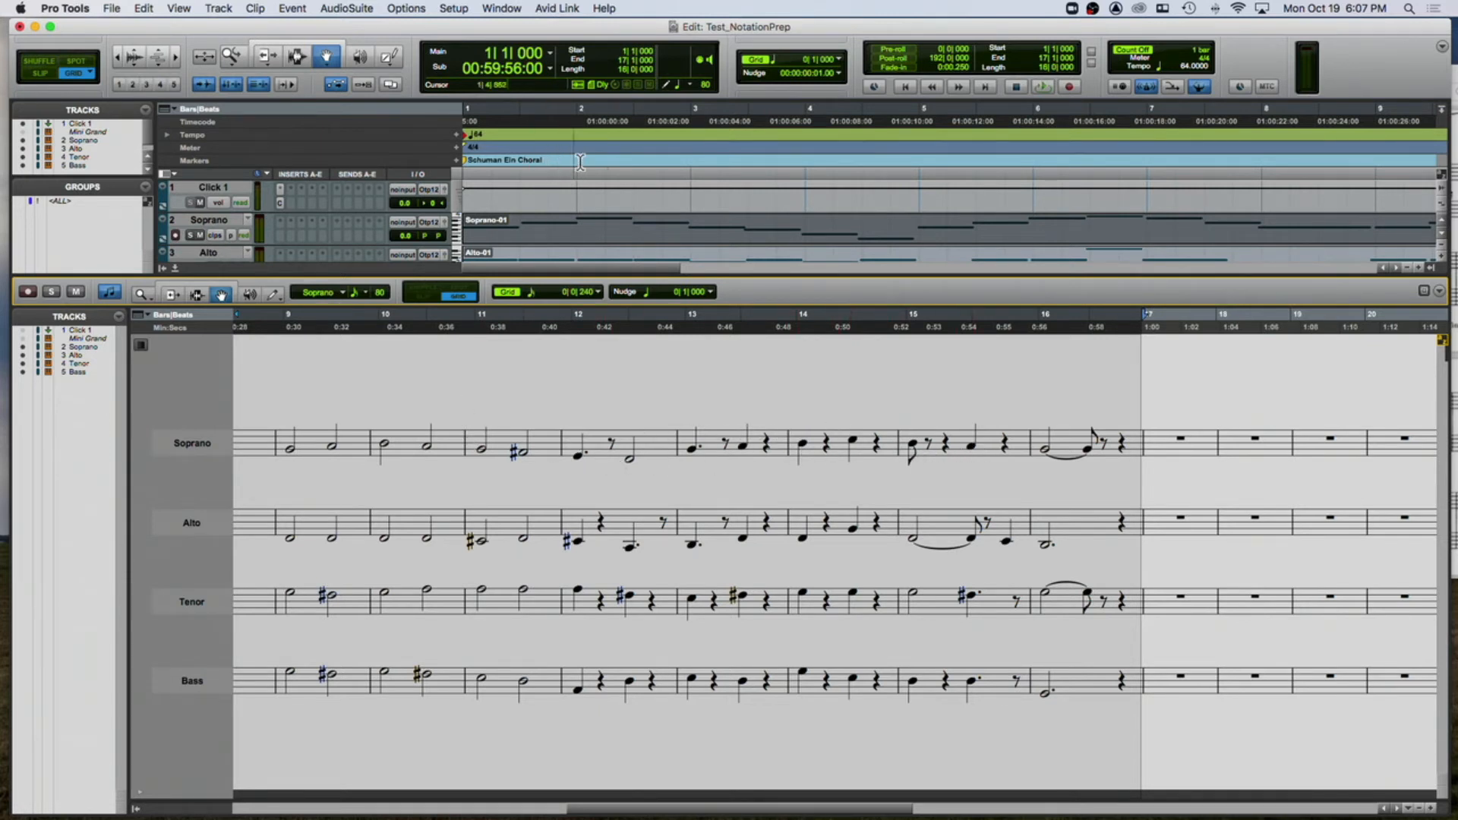
pyautogui.hscroll(-10, 589, 391)
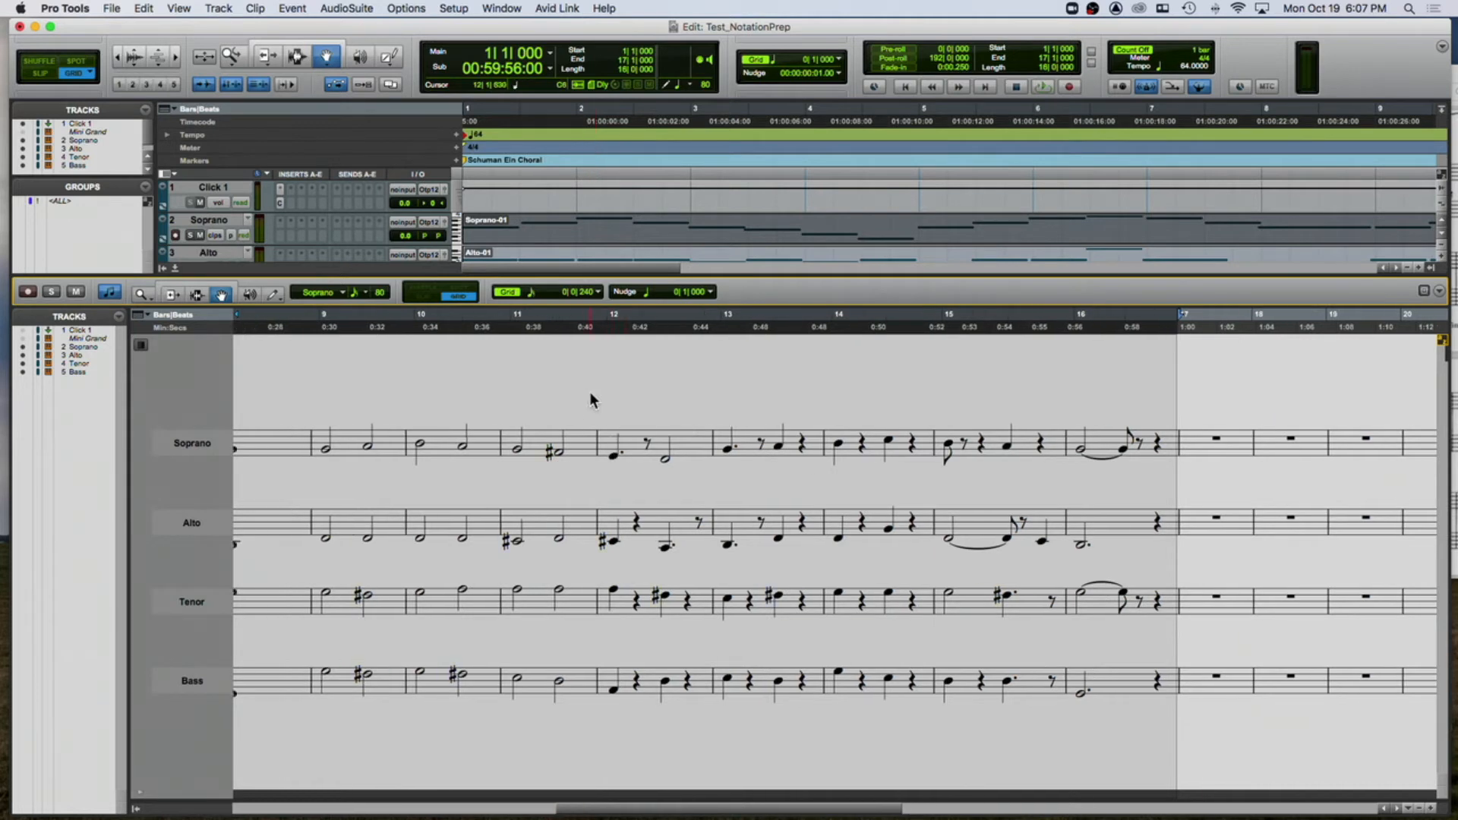
pyautogui.hscroll(-5, 591, 395)
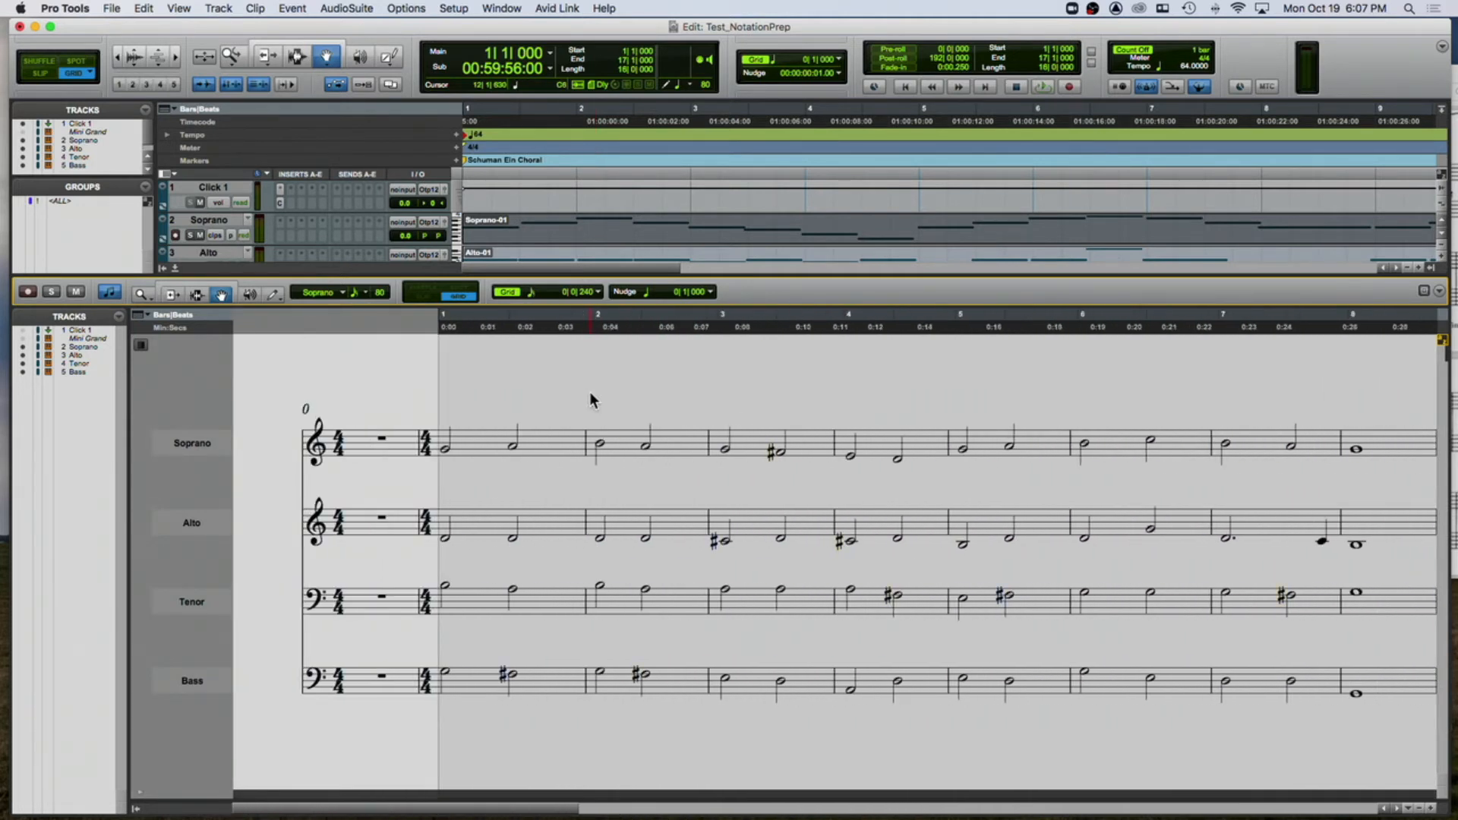
# - Bring SchumannChorale.pdf back over the session from the Class 05) folder and close the Finder window
pyautogui.moveTo(197, 814)
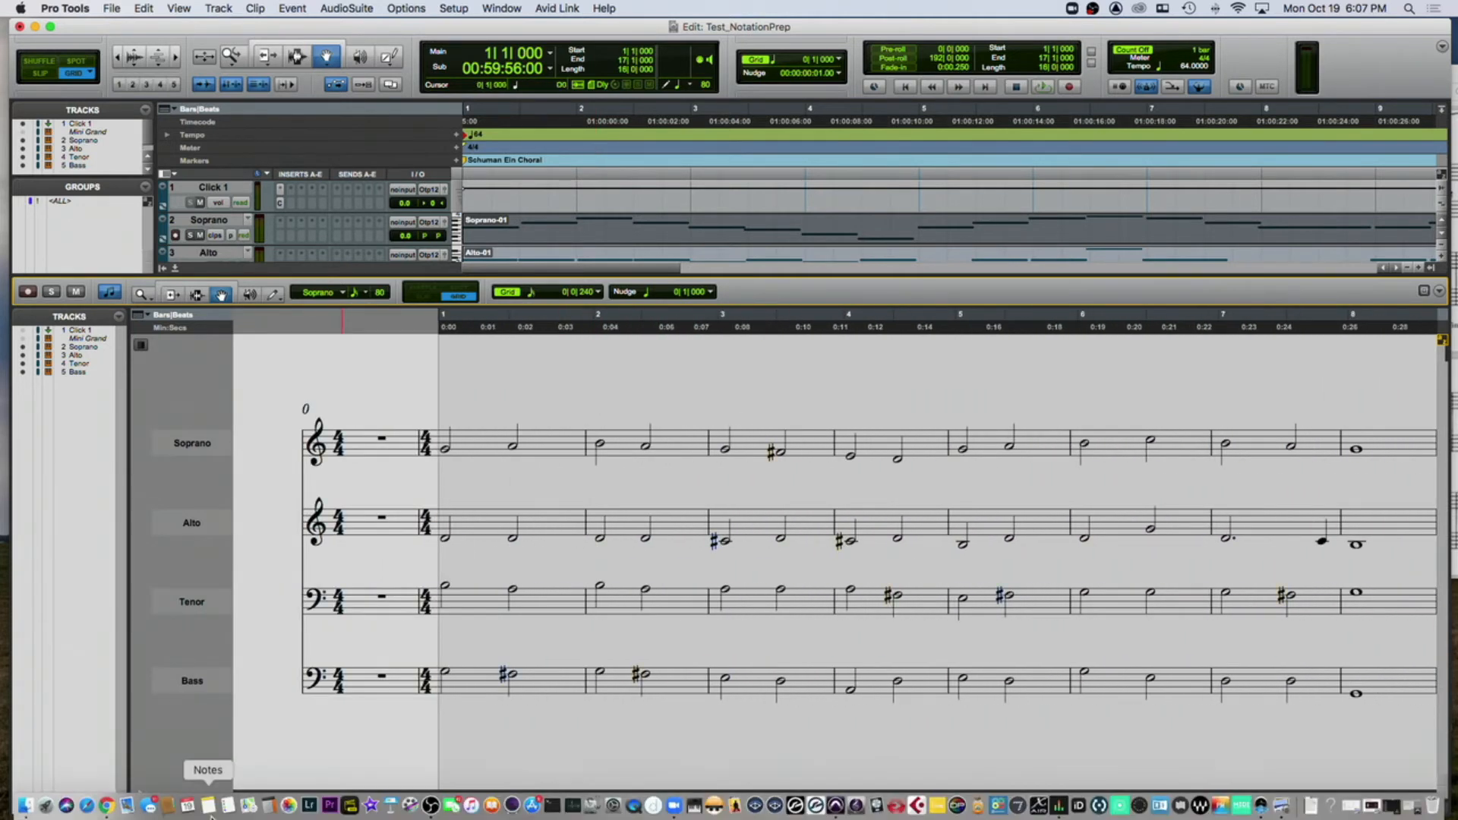
pyautogui.click(25, 807)
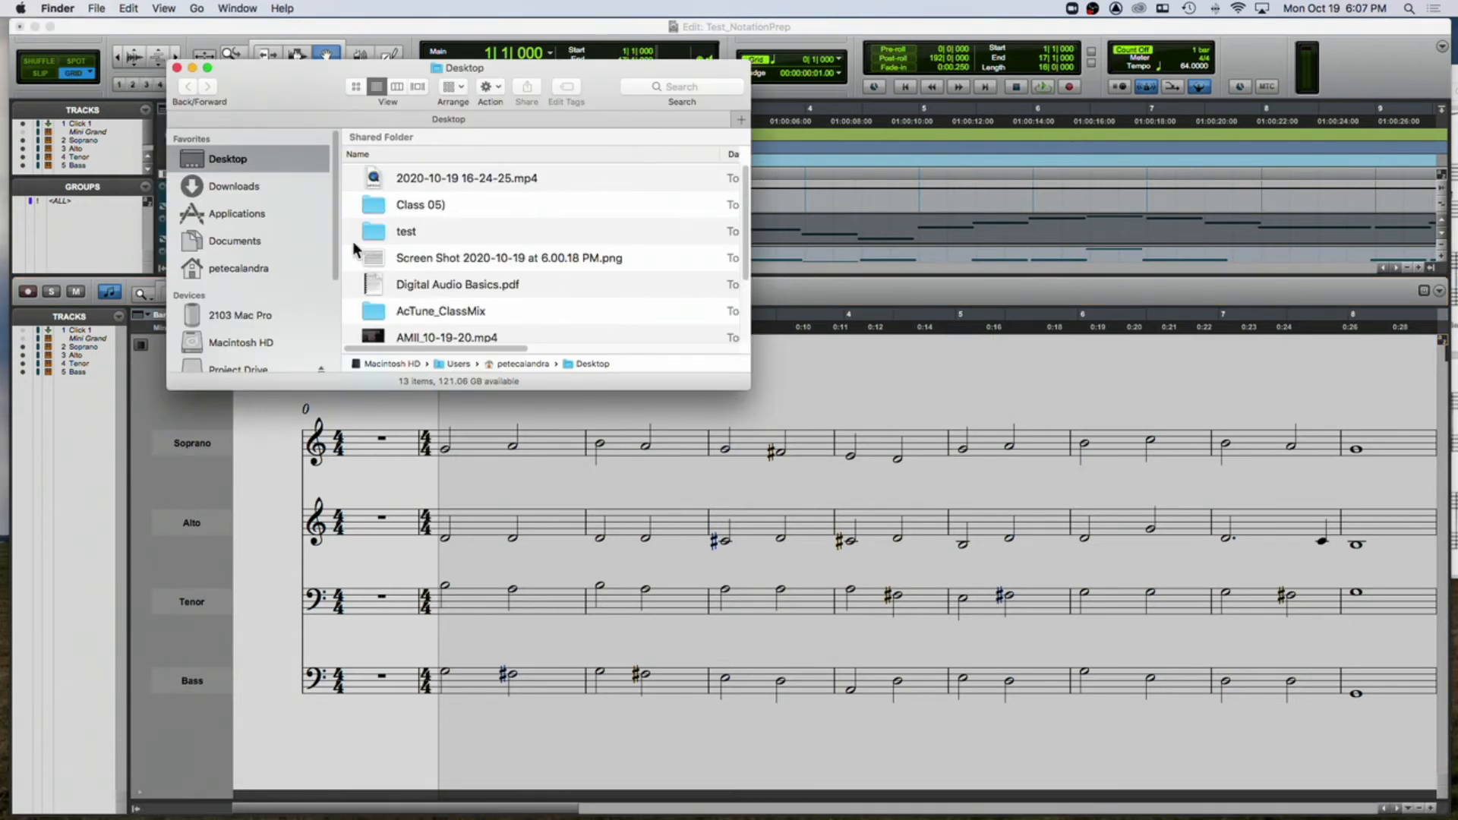
pyautogui.click(367, 207)
pyautogui.doubleClick(367, 207)
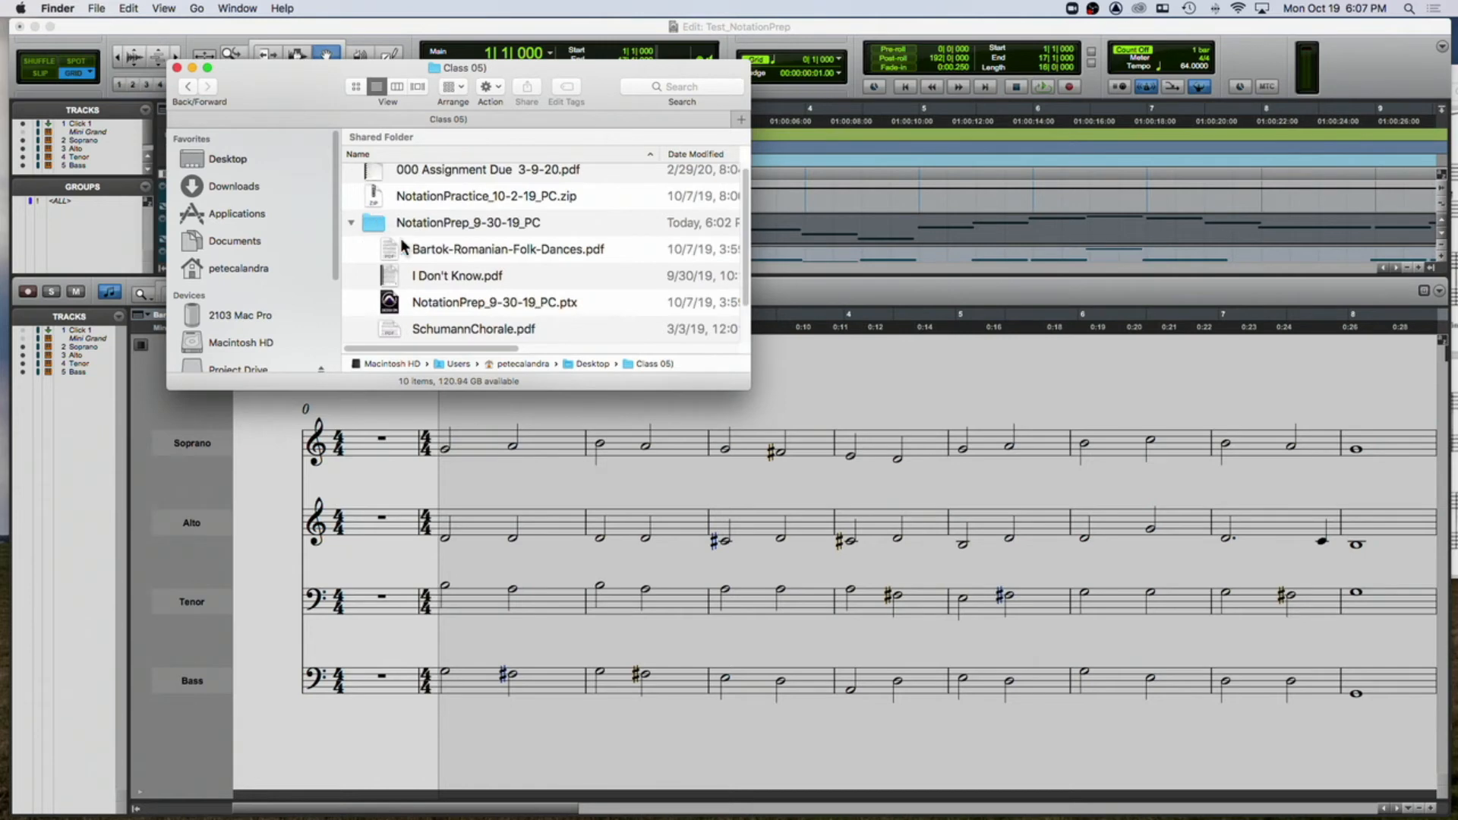
pyautogui.doubleClick(428, 328)
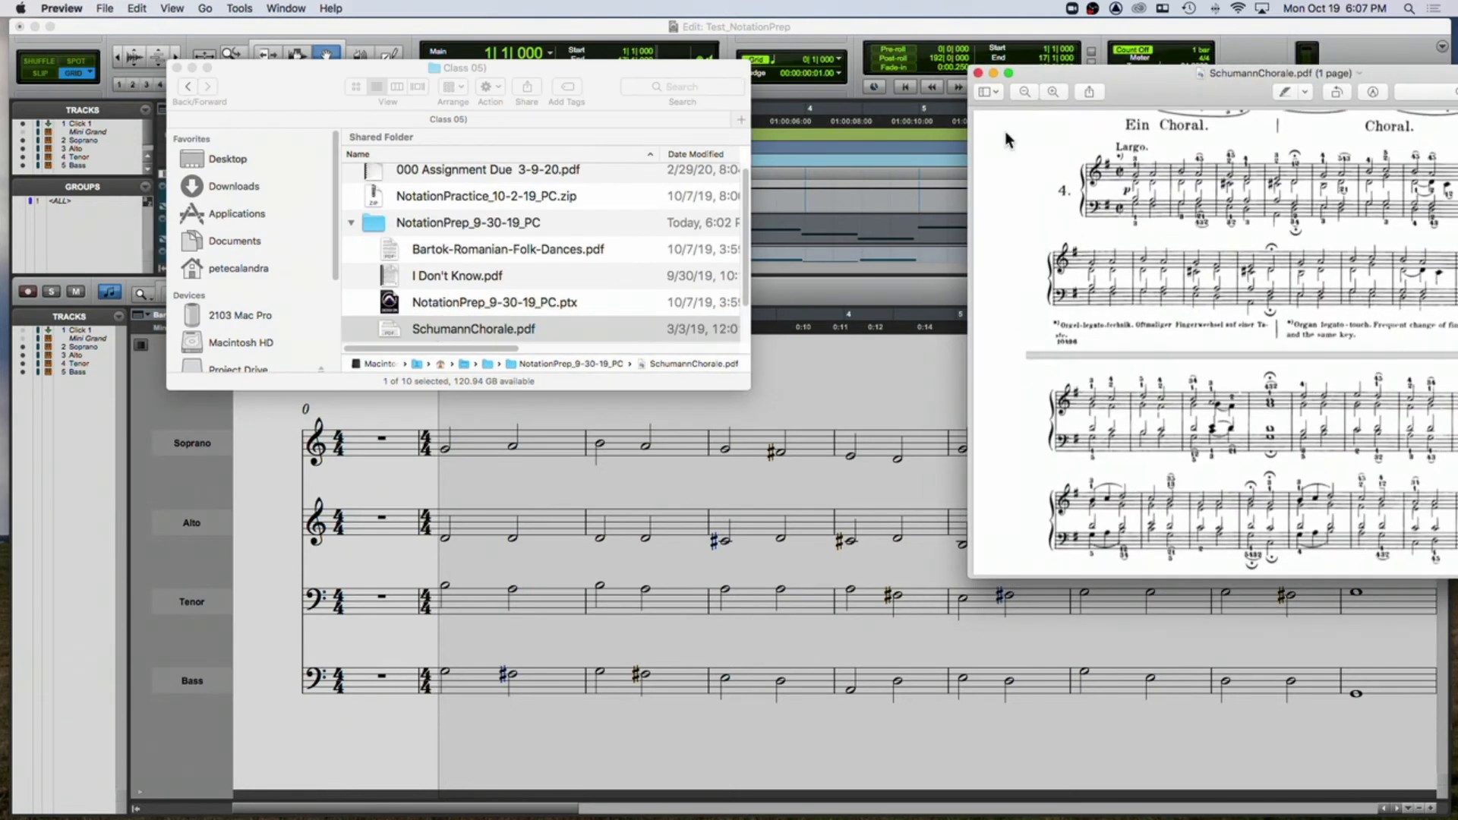
pyautogui.click(175, 68)
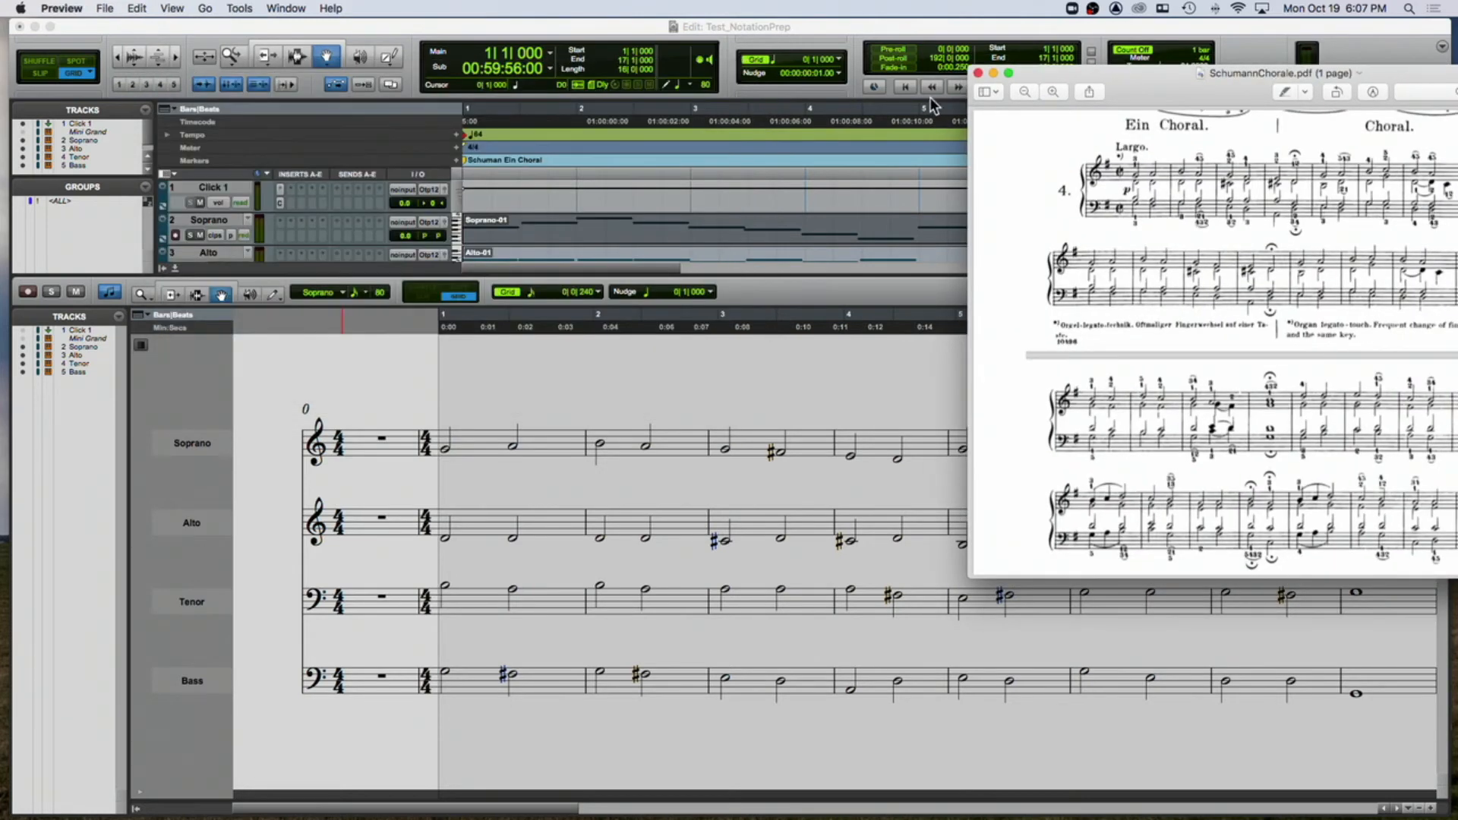
# - Enlarge the SchumannChorale.pdf score and its window, and examine the key signature at the start of the first system
pyautogui.moveTo(1132, 76); pyautogui.dragTo(556, 81)
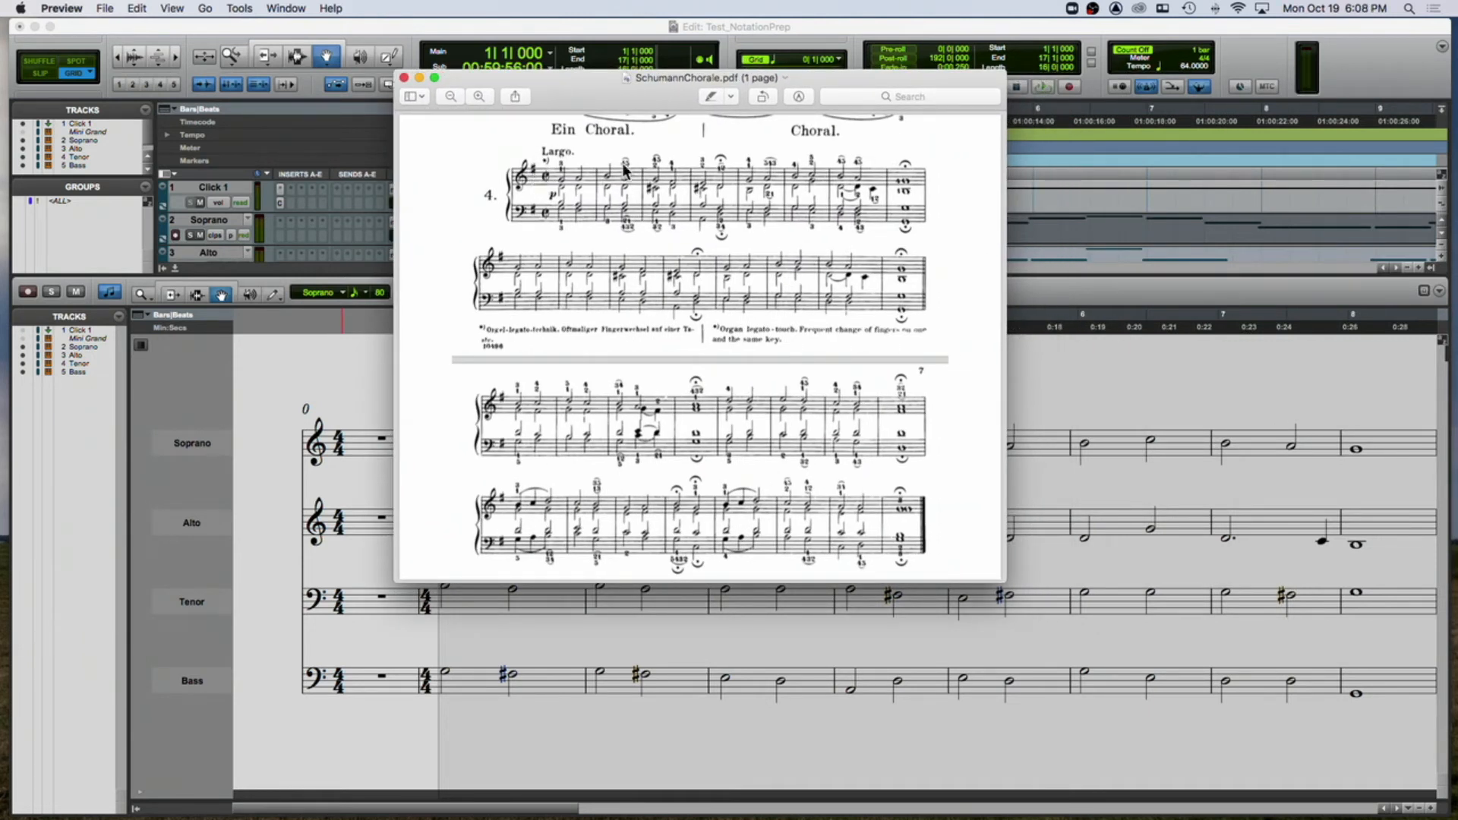
pyautogui.click(484, 95)
pyautogui.click(484, 94)
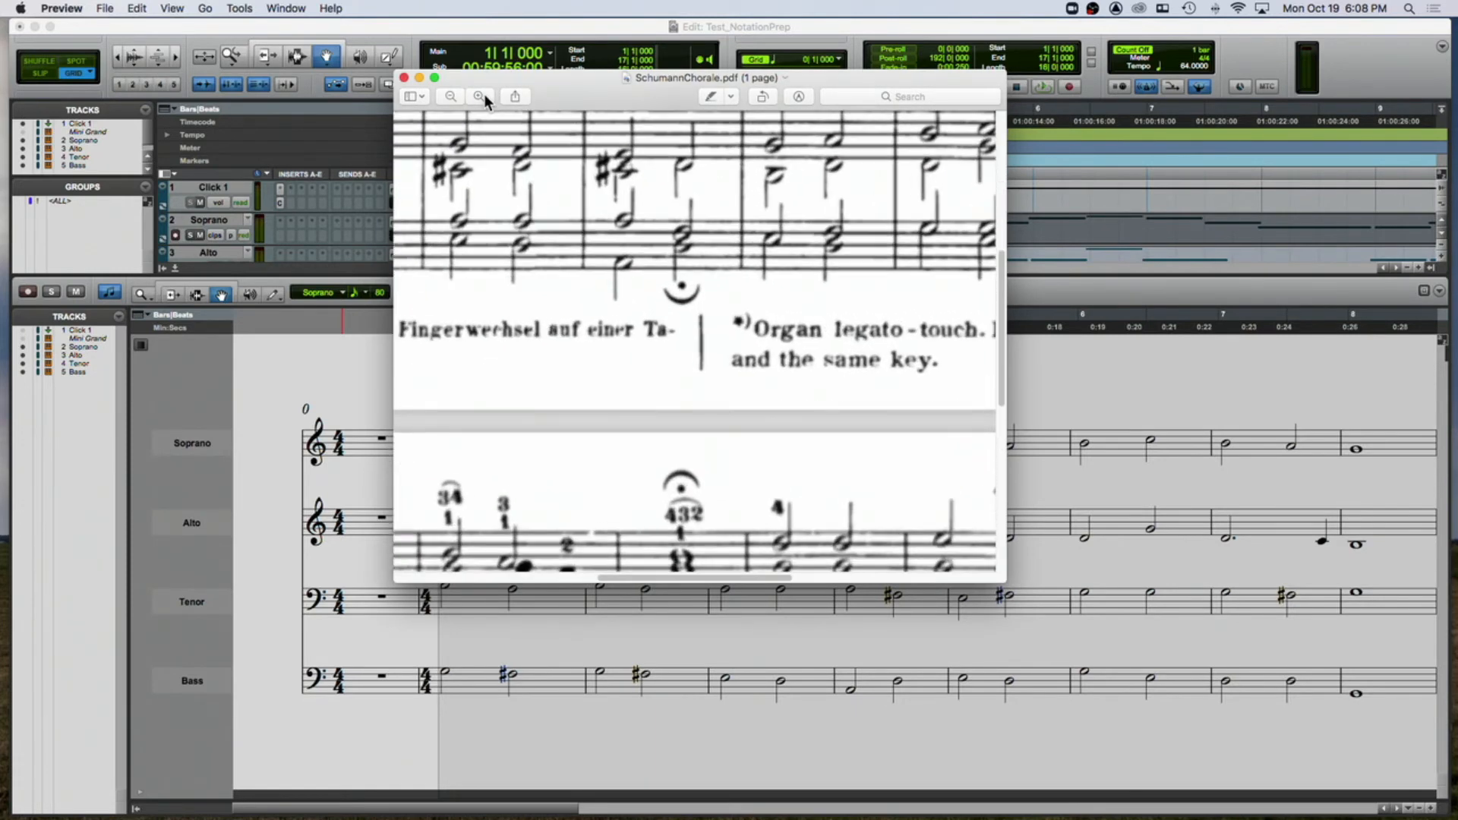
pyautogui.moveTo(1001, 578); pyautogui.dragTo(1447, 810)
pyautogui.hscroll(-15, 1127, 530)
pyautogui.scroll(5, 1127, 531)
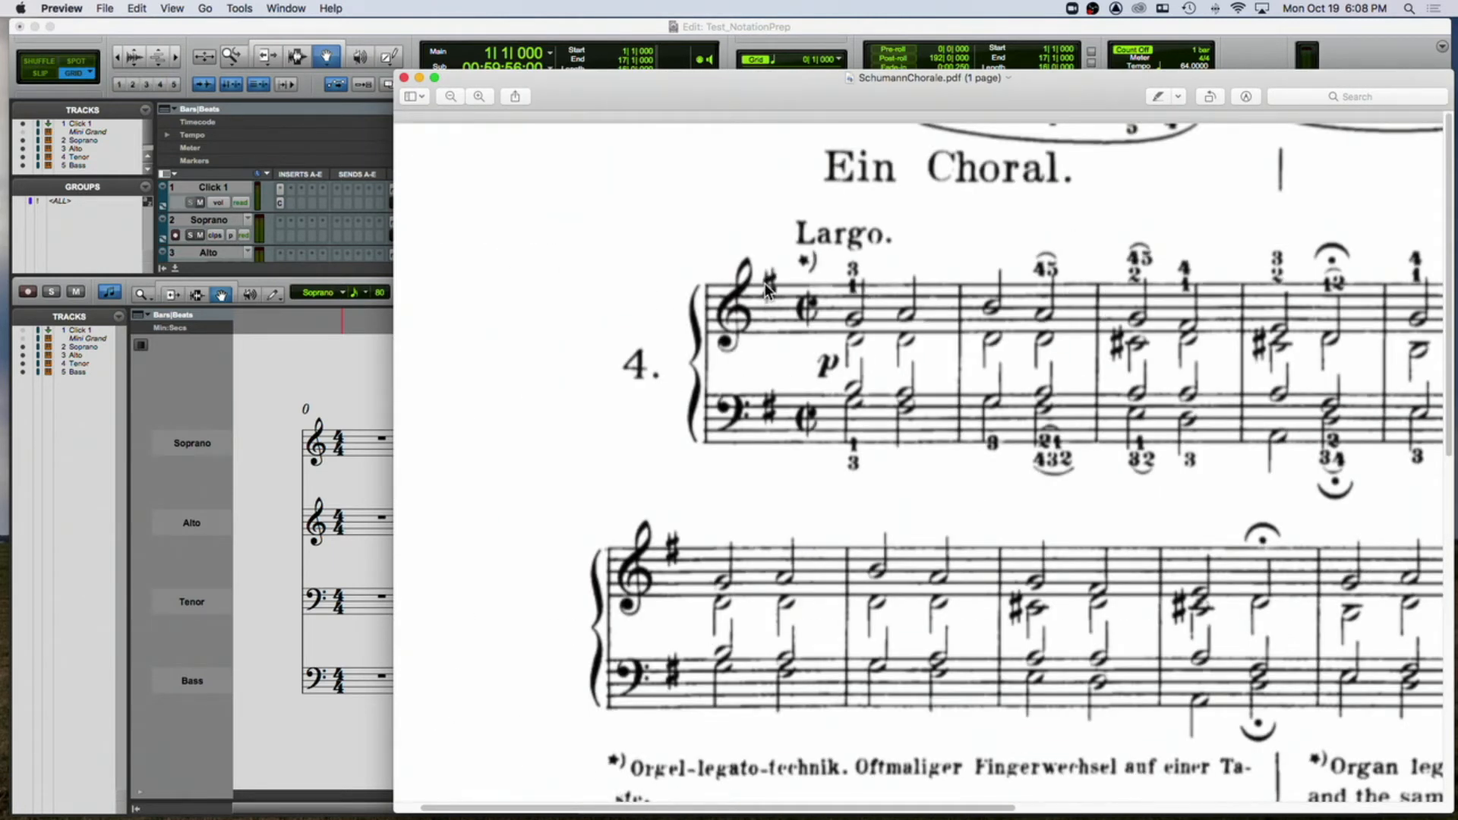
# - Show the Key ruler in the Pro Tools session and add a G major key signature from 1|1|000 to the next key signature
pyautogui.click(362, 19)
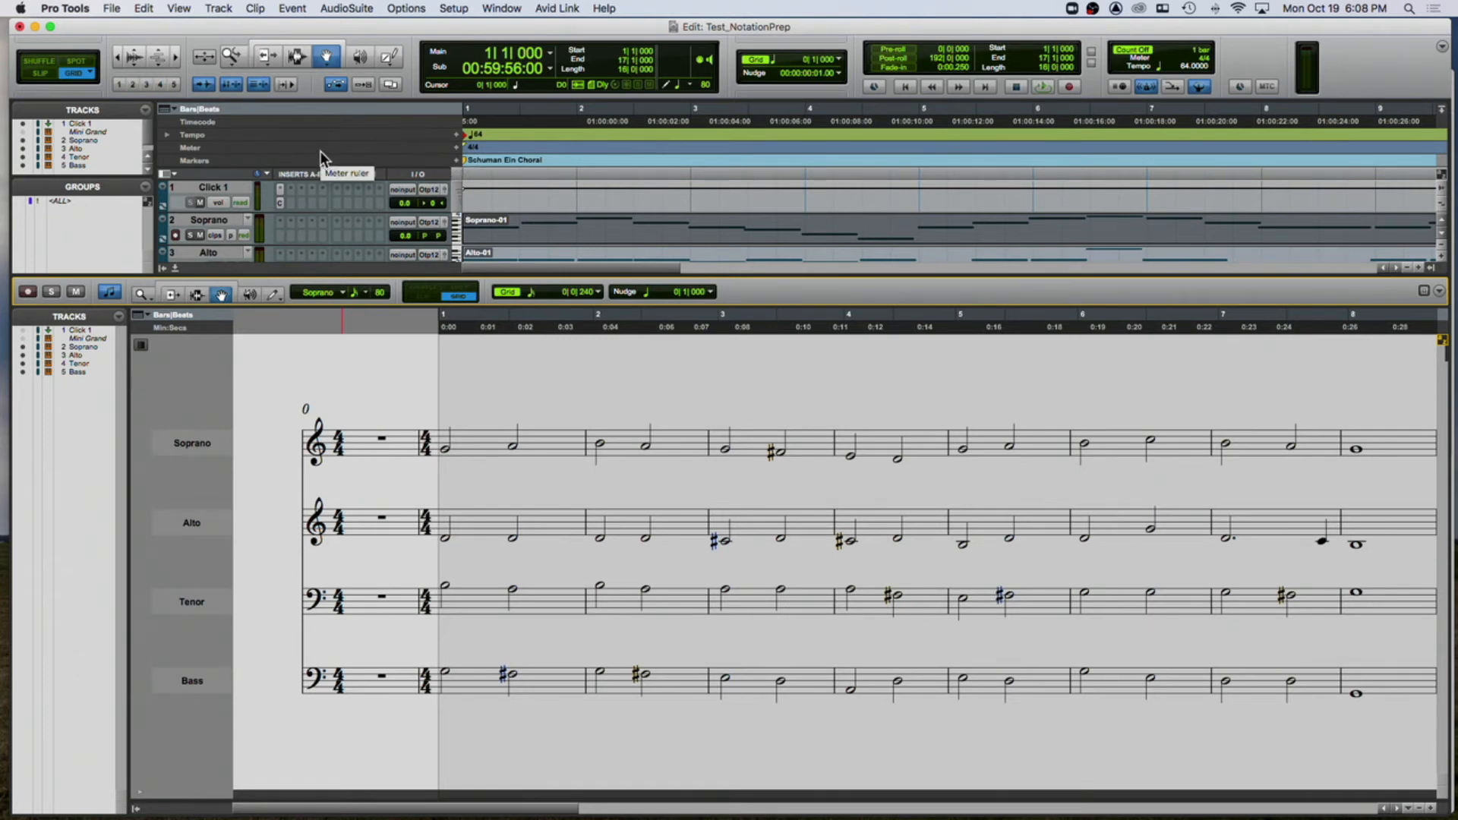
pyautogui.click(175, 107)
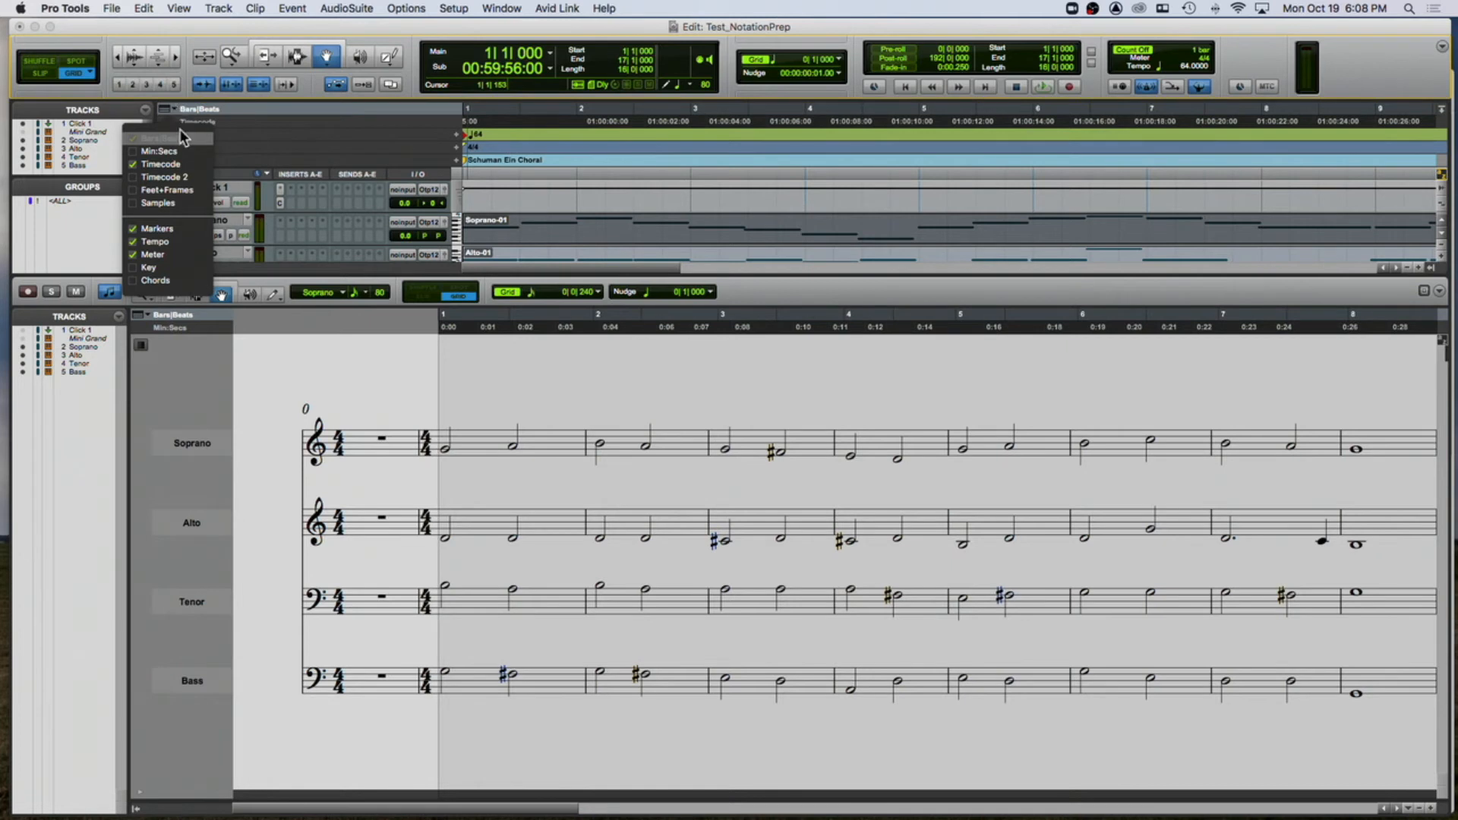
pyautogui.click(135, 267)
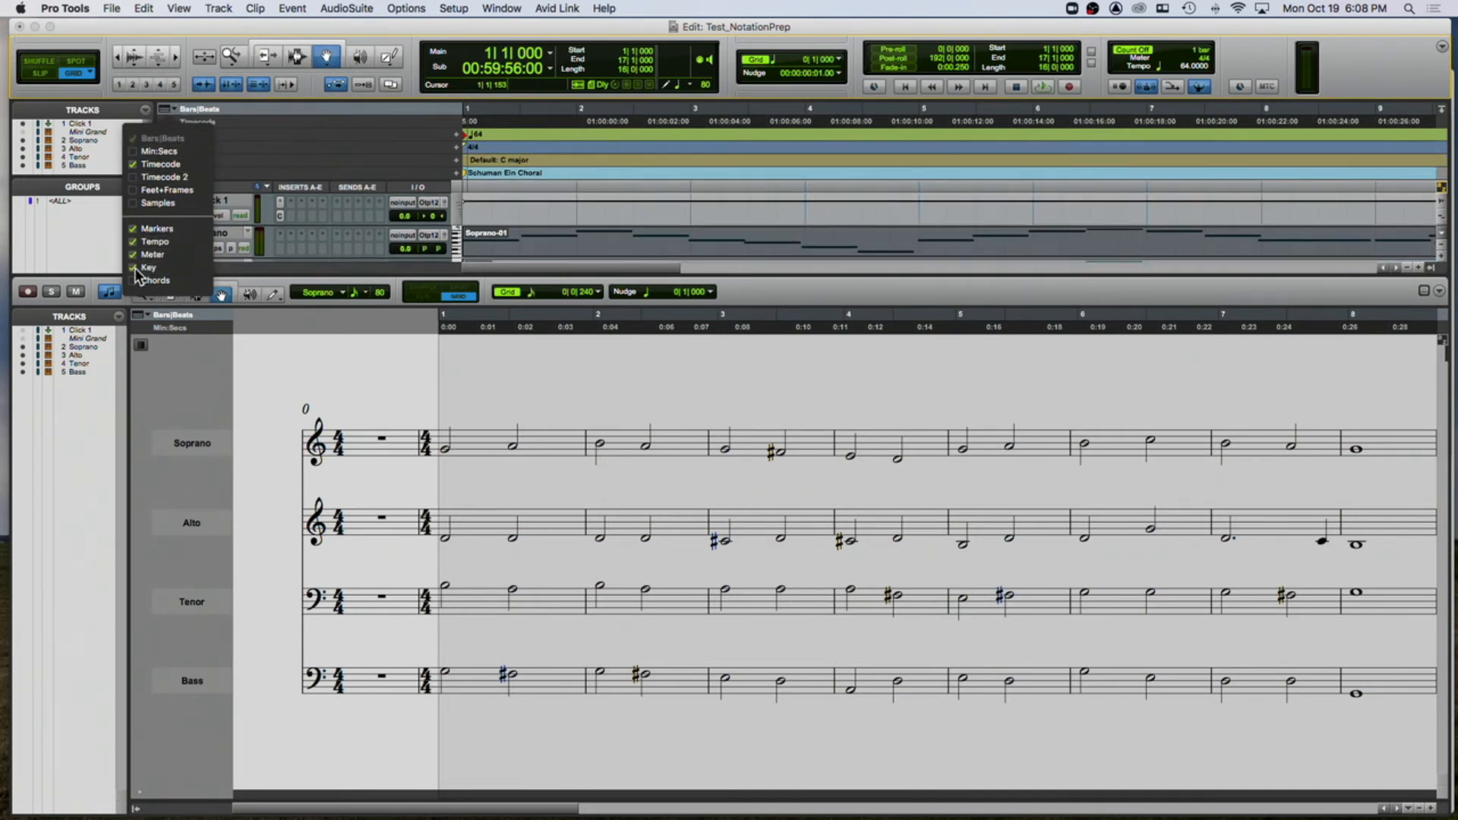
pyautogui.click(340, 107)
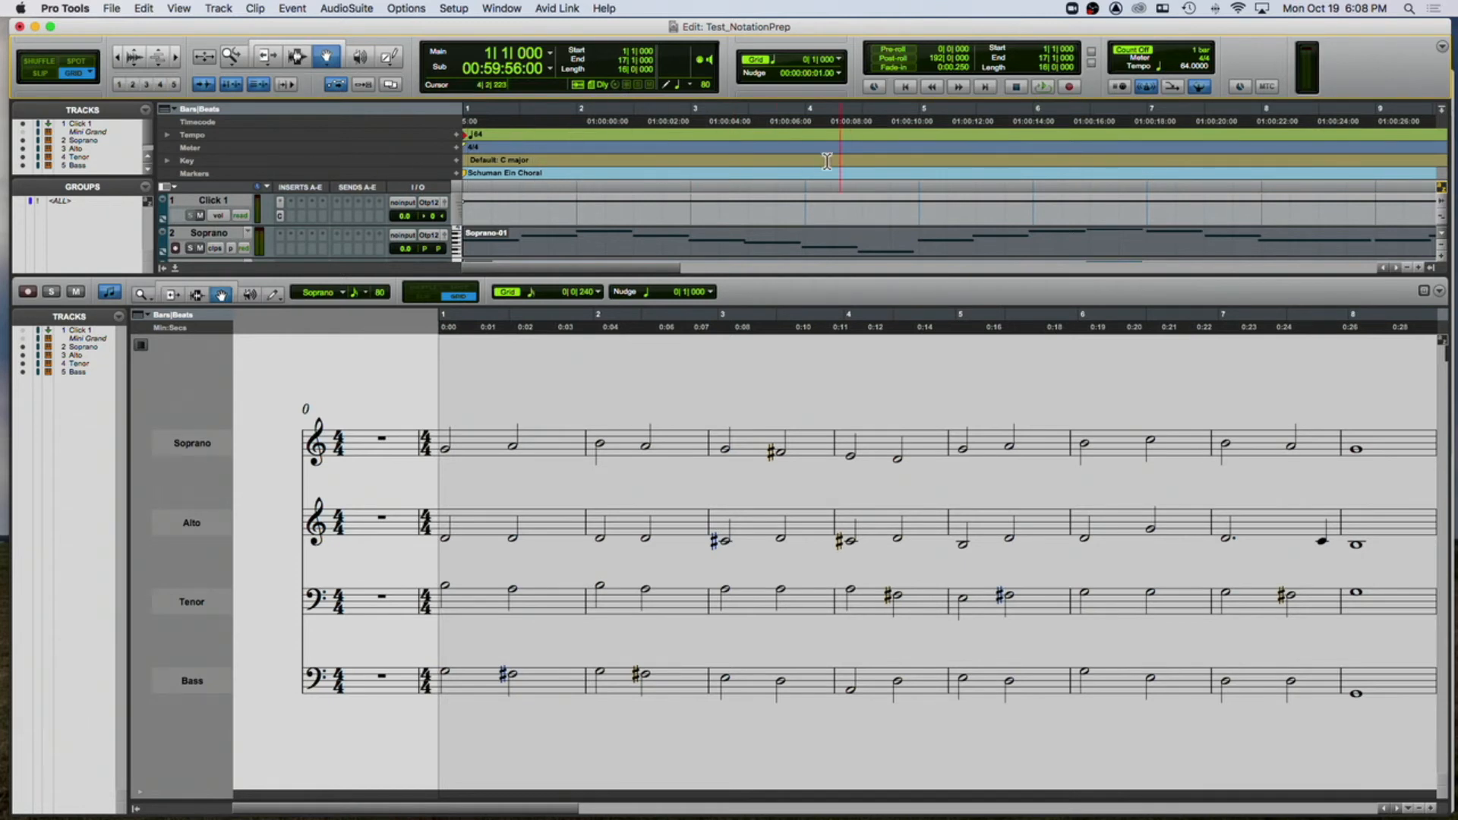
pyautogui.click(455, 158)
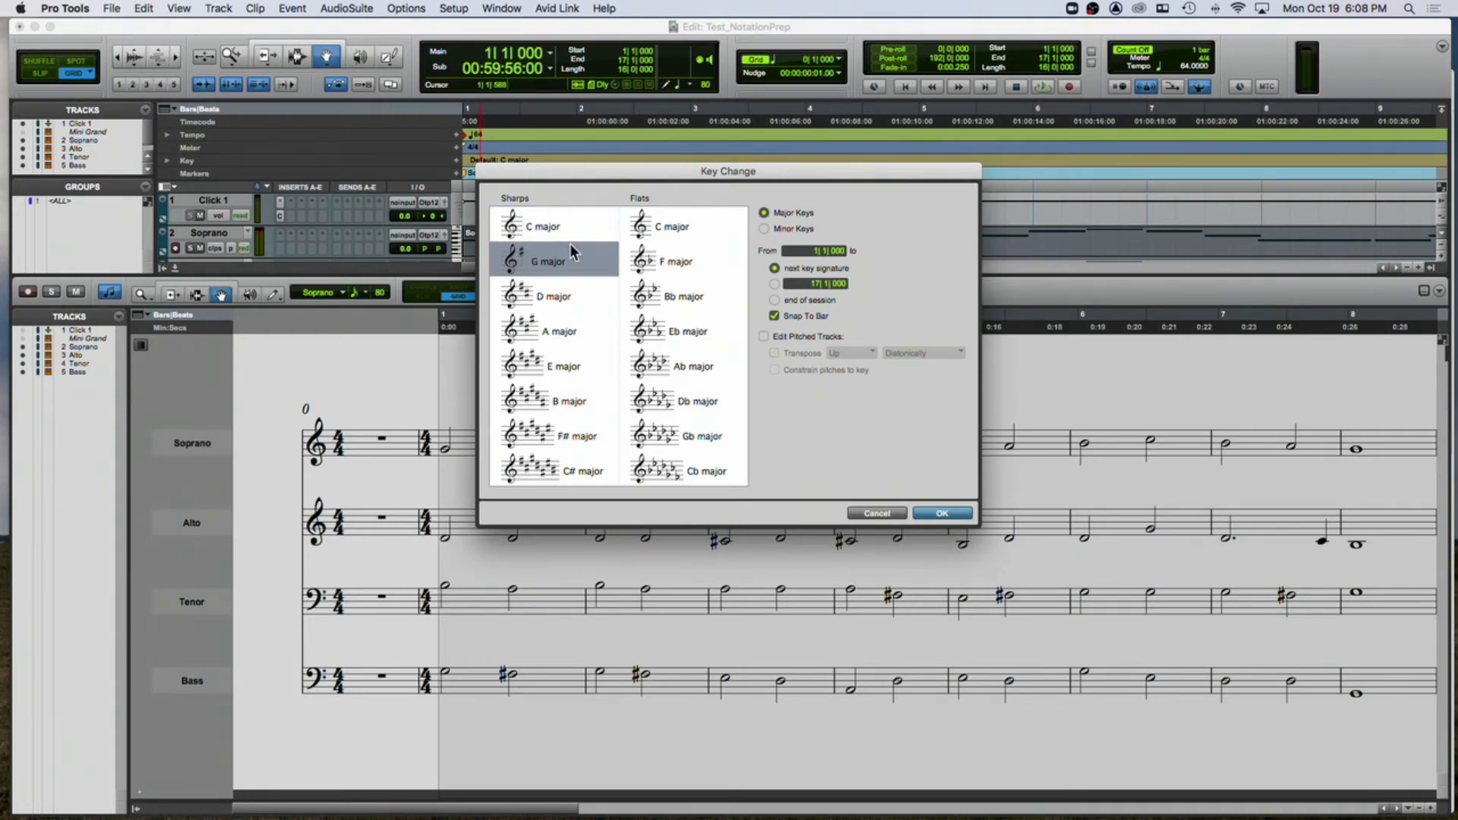
pyautogui.click(945, 513)
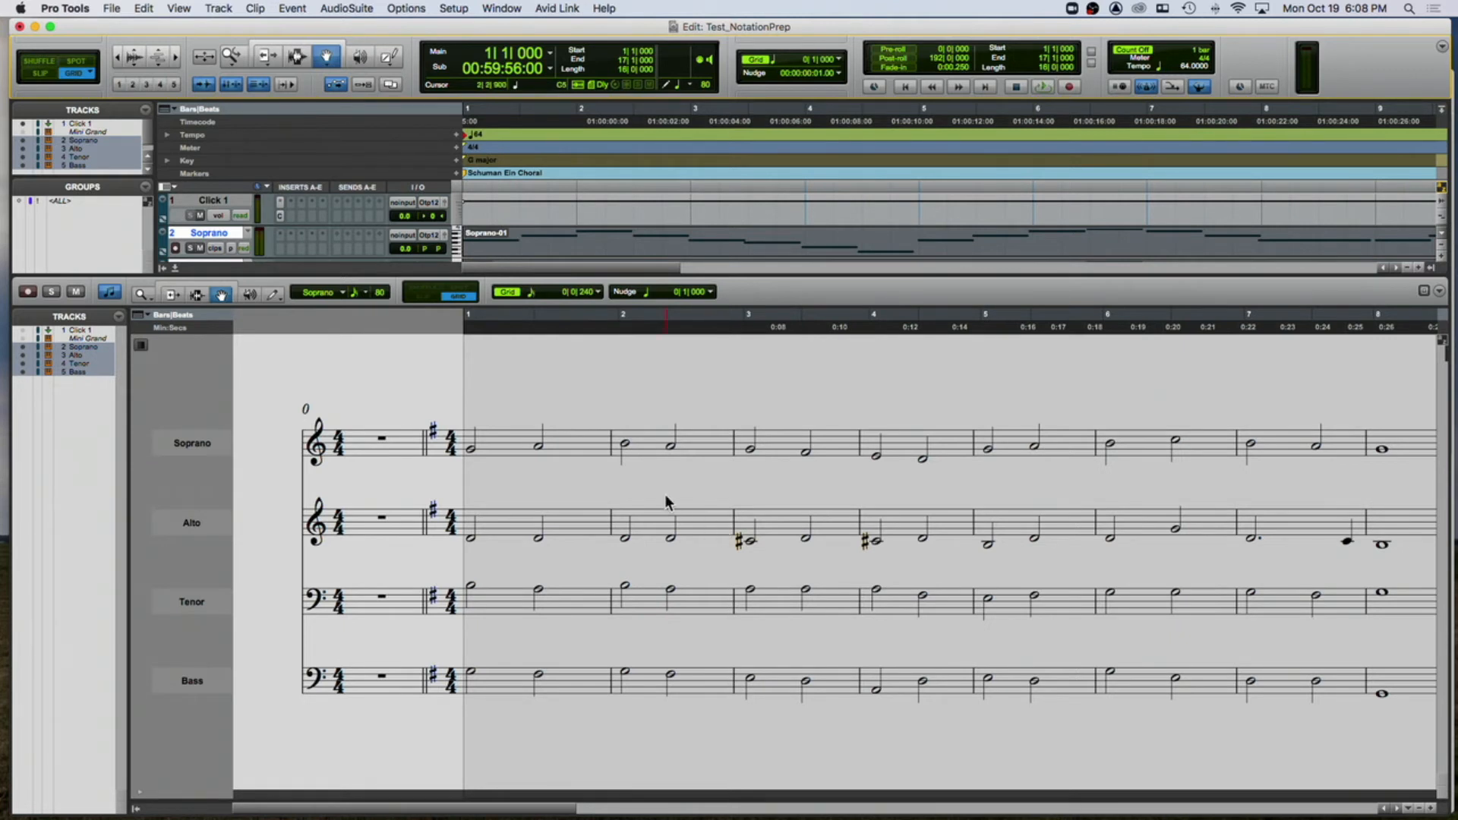
pyautogui.doubleClick(456, 159)
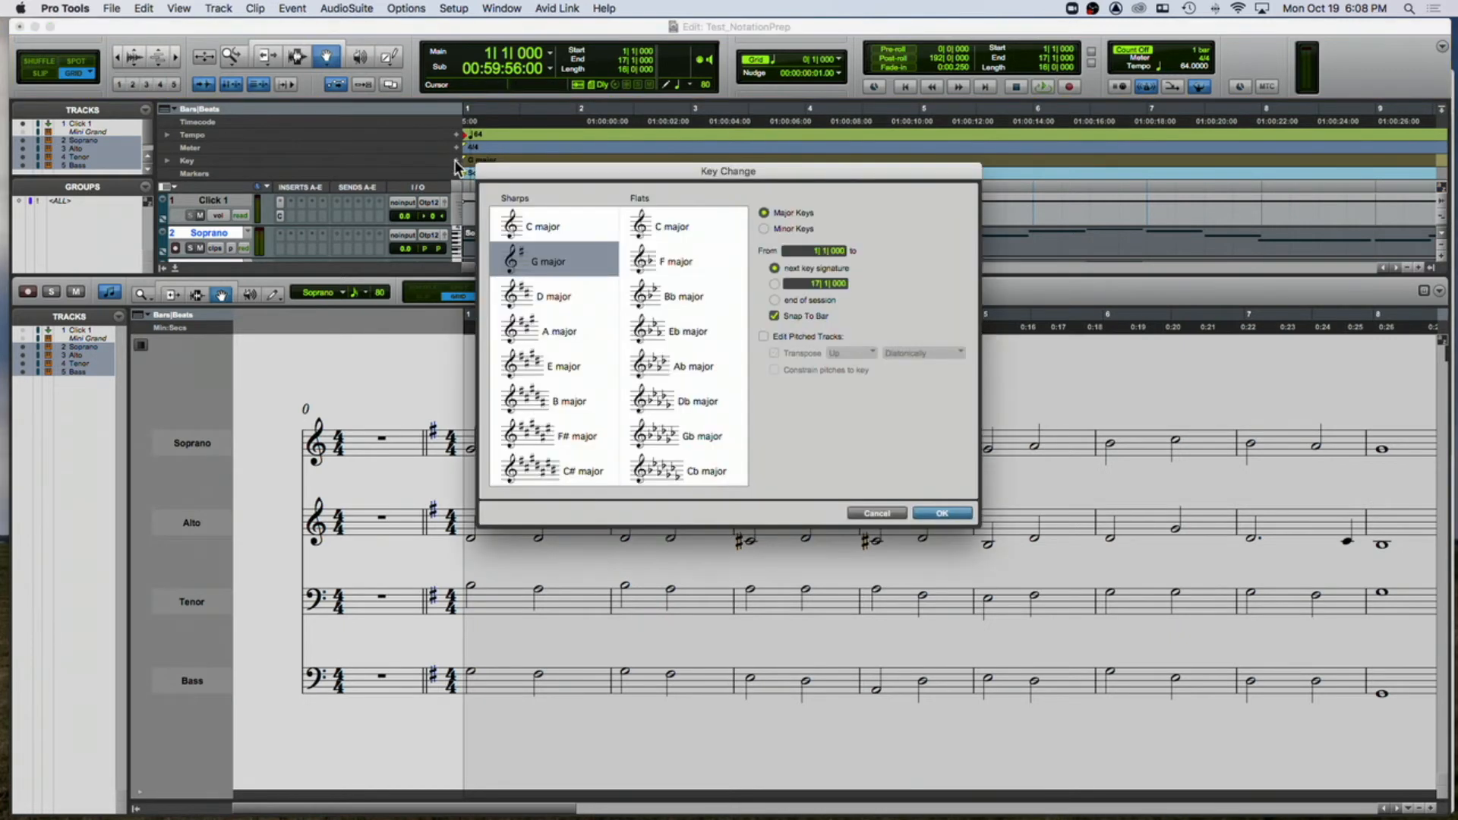
pyautogui.click(531, 296)
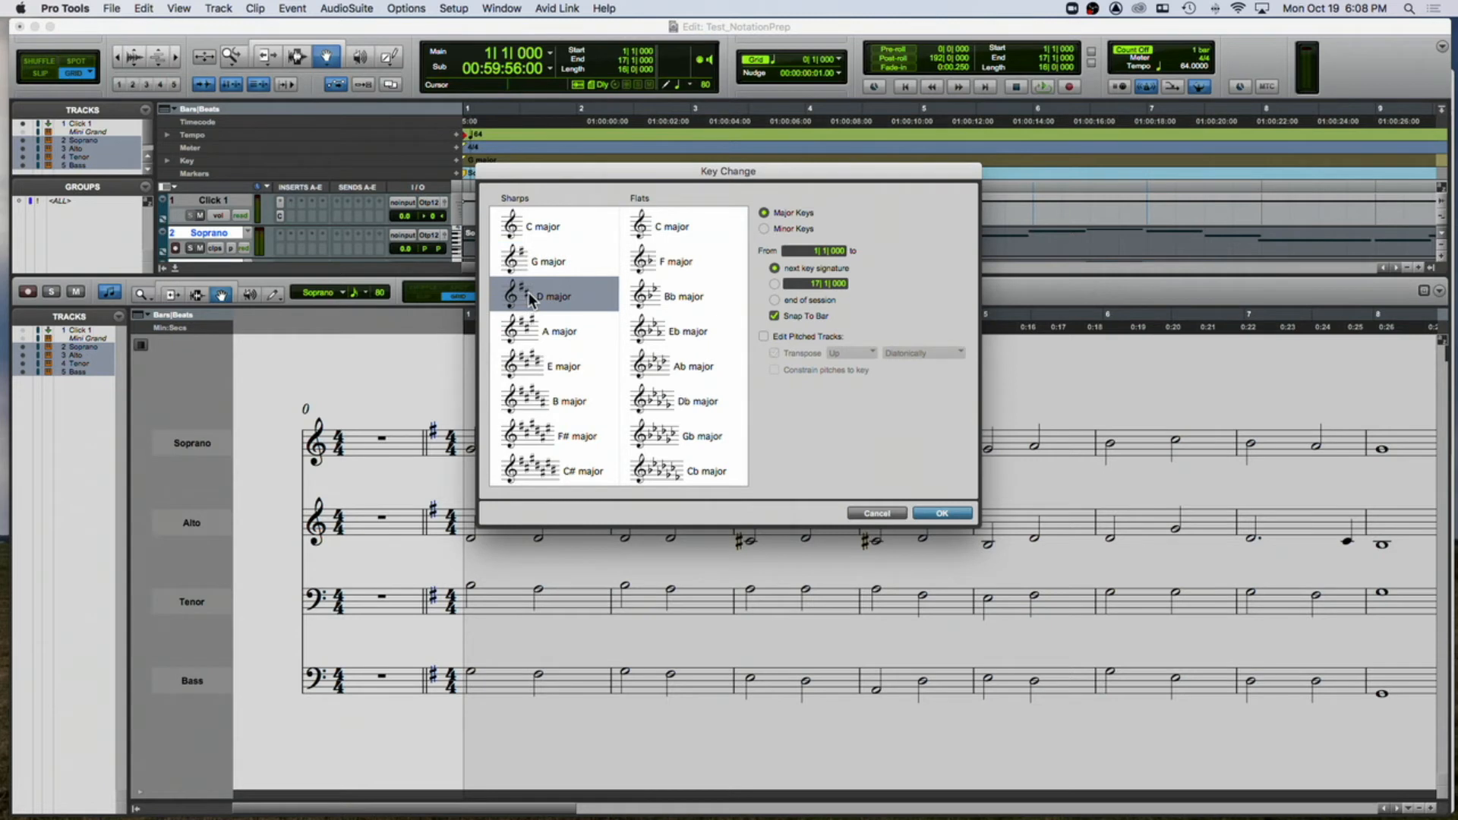
pyautogui.click(531, 266)
pyautogui.click(881, 515)
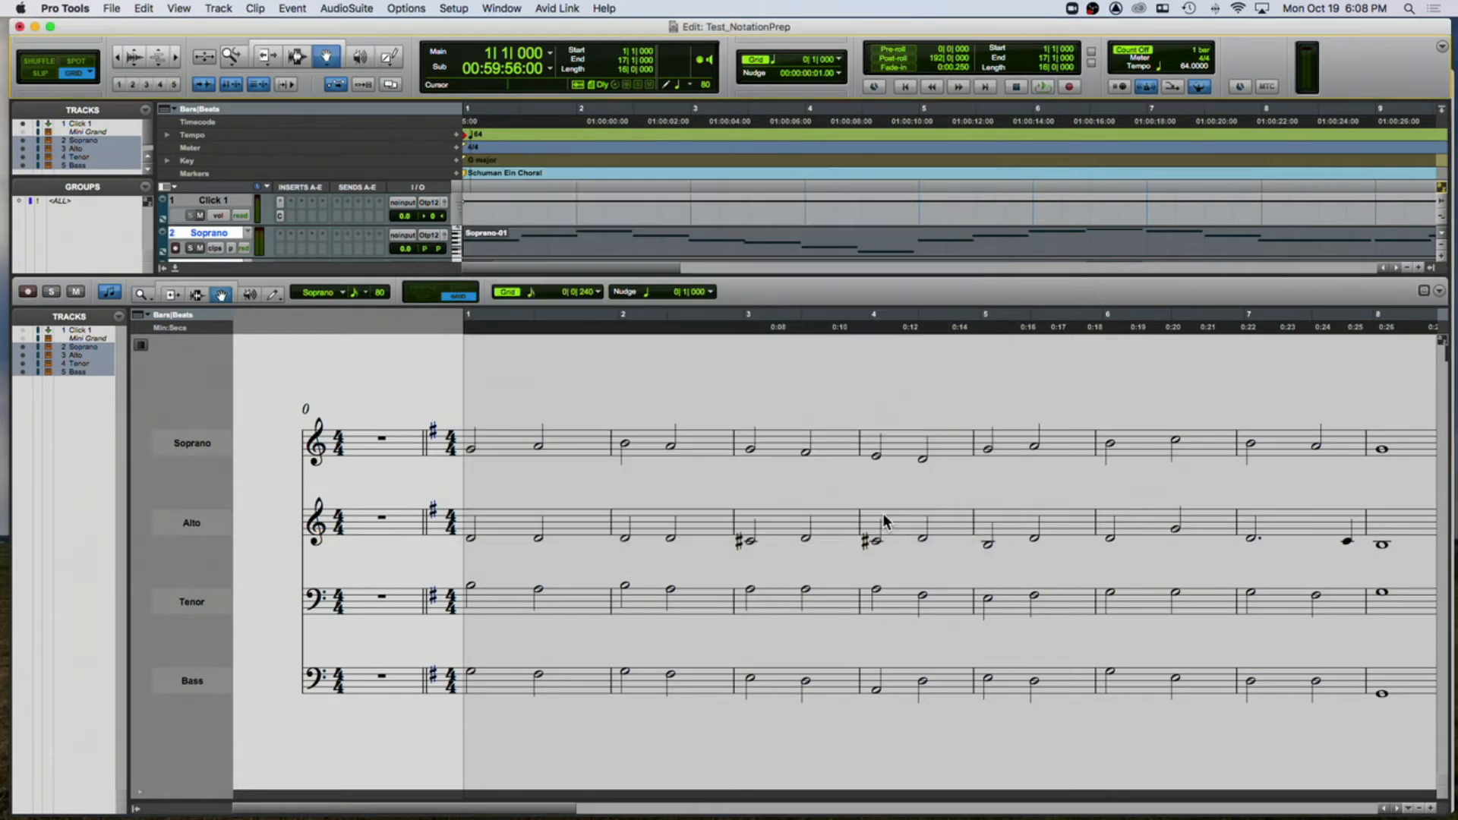
# - Return the edit cursor to the start of bar 1 and hide the docked notation editor
pyautogui.press('r')
pyautogui.press('r')
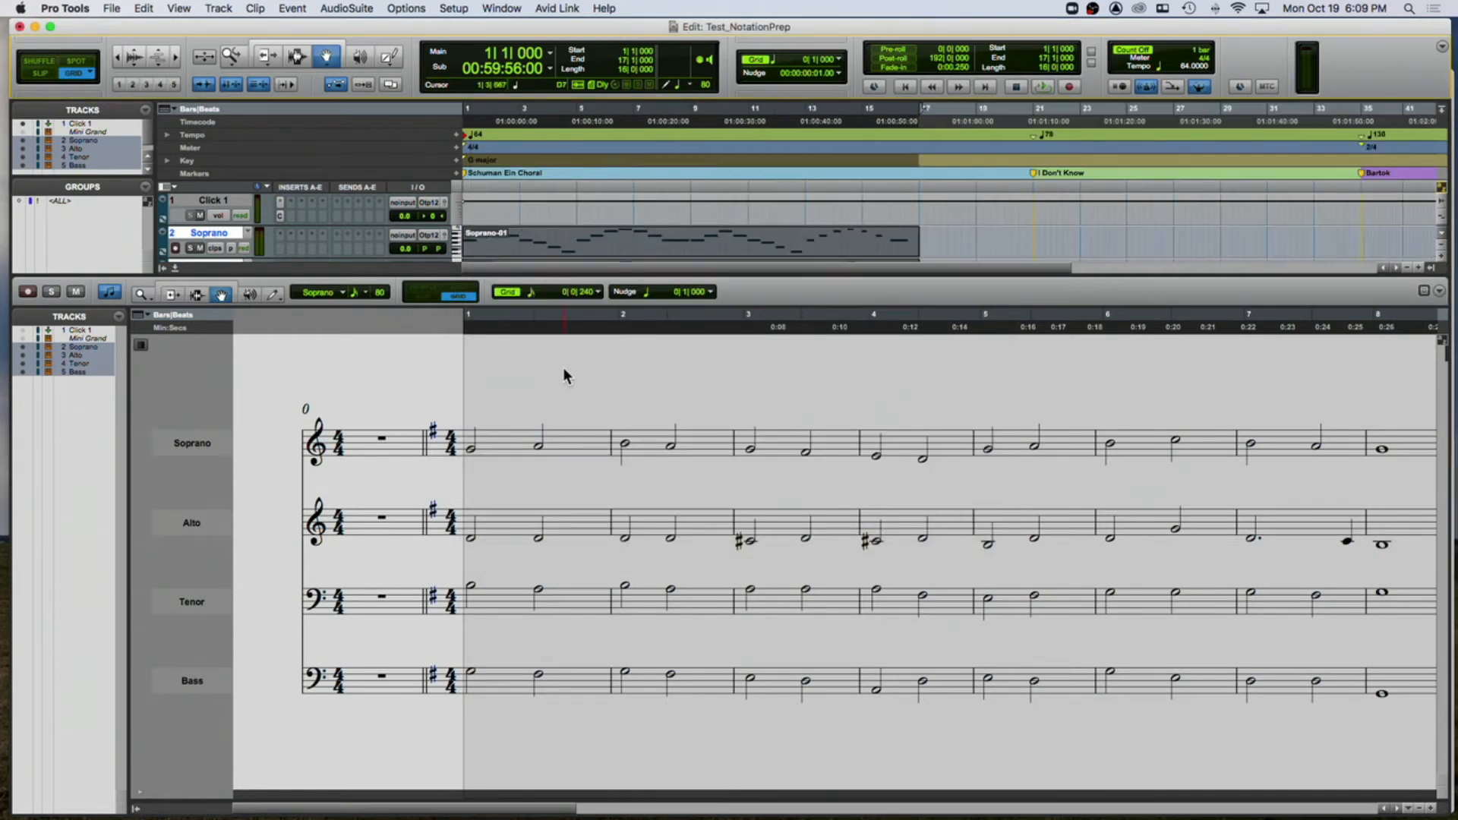
pyautogui.click(541, 370)
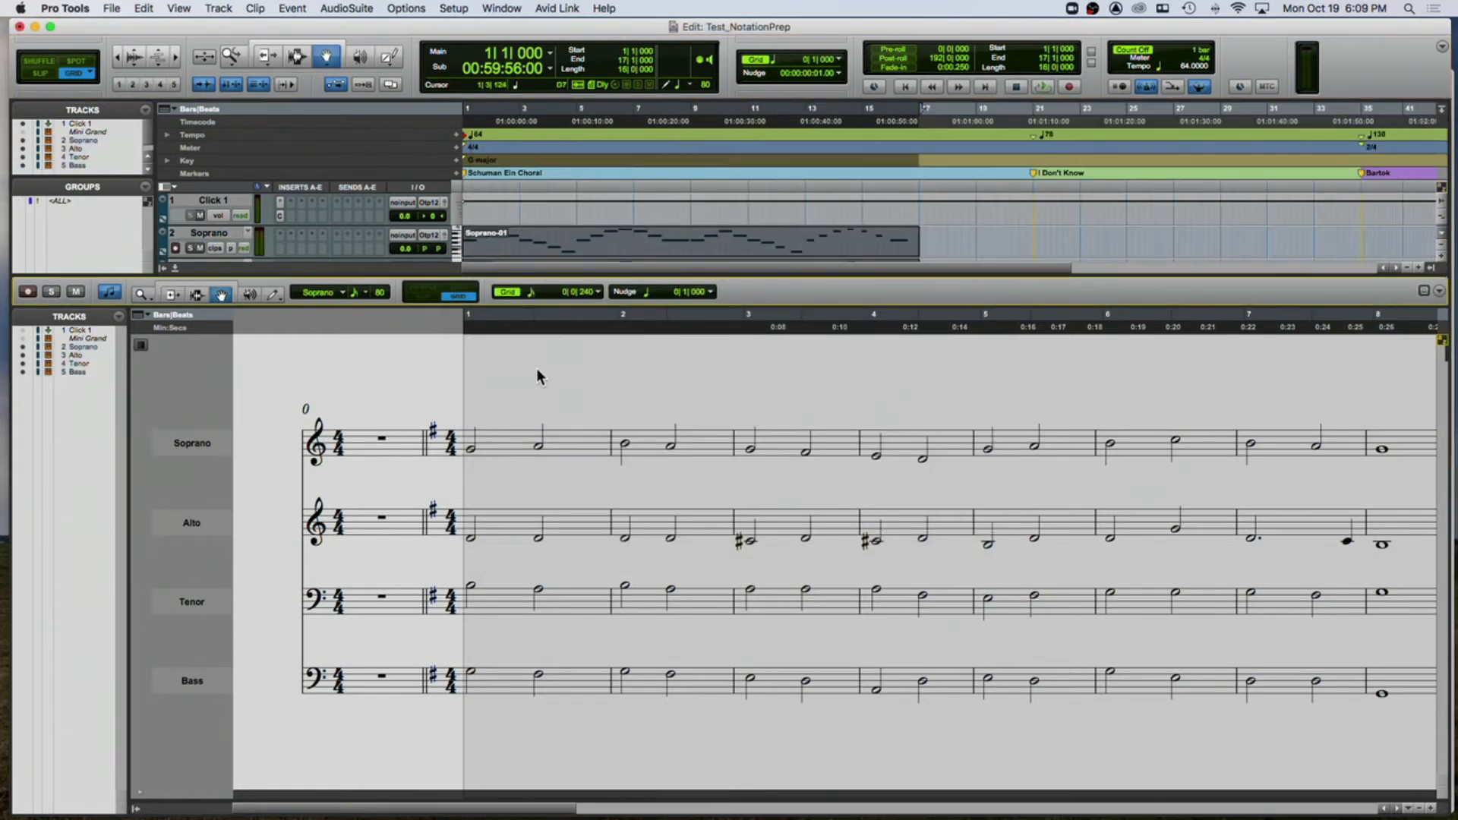
pyautogui.click(467, 332)
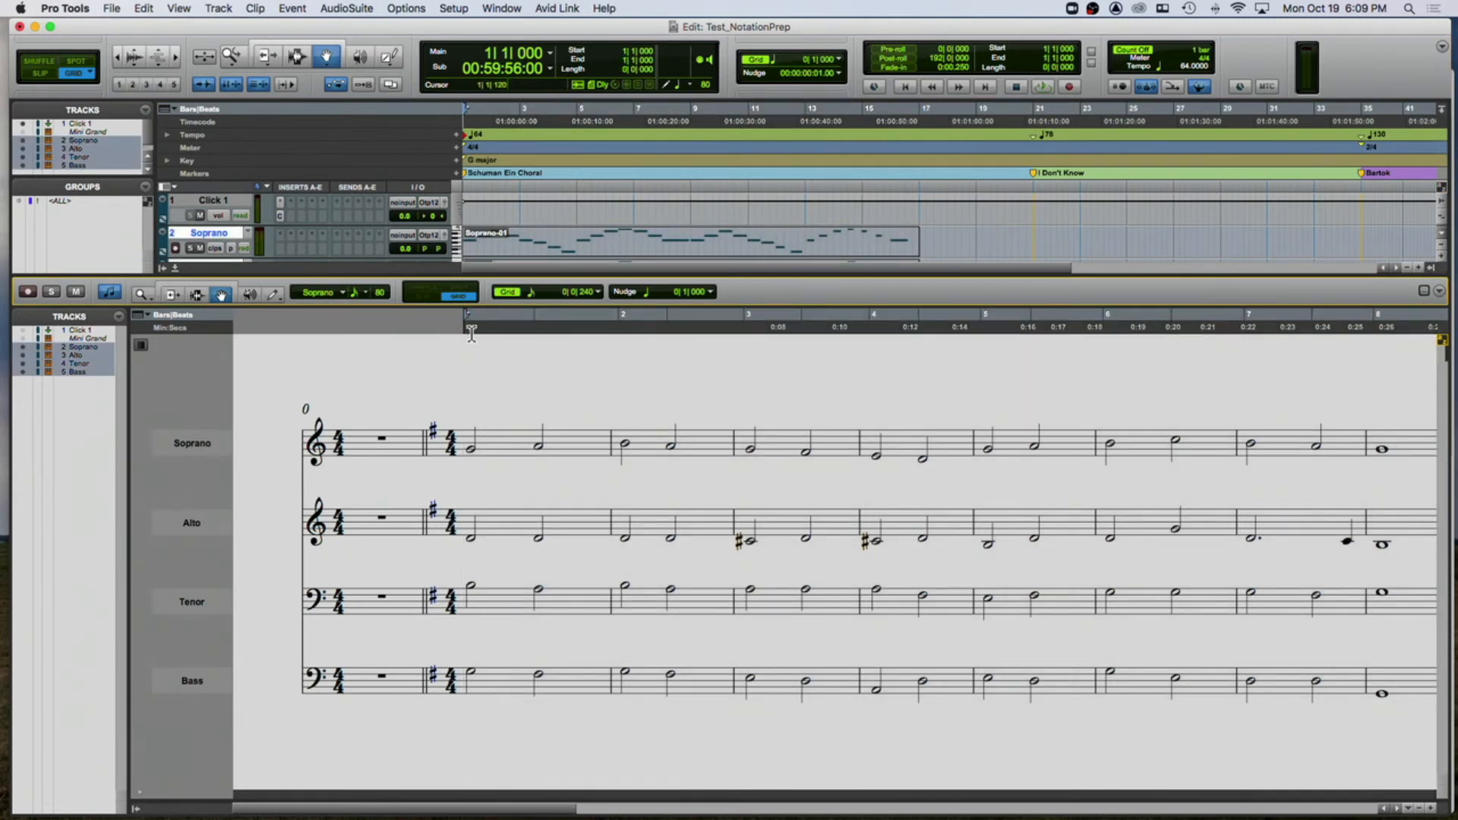
pyautogui.click(174, 268)
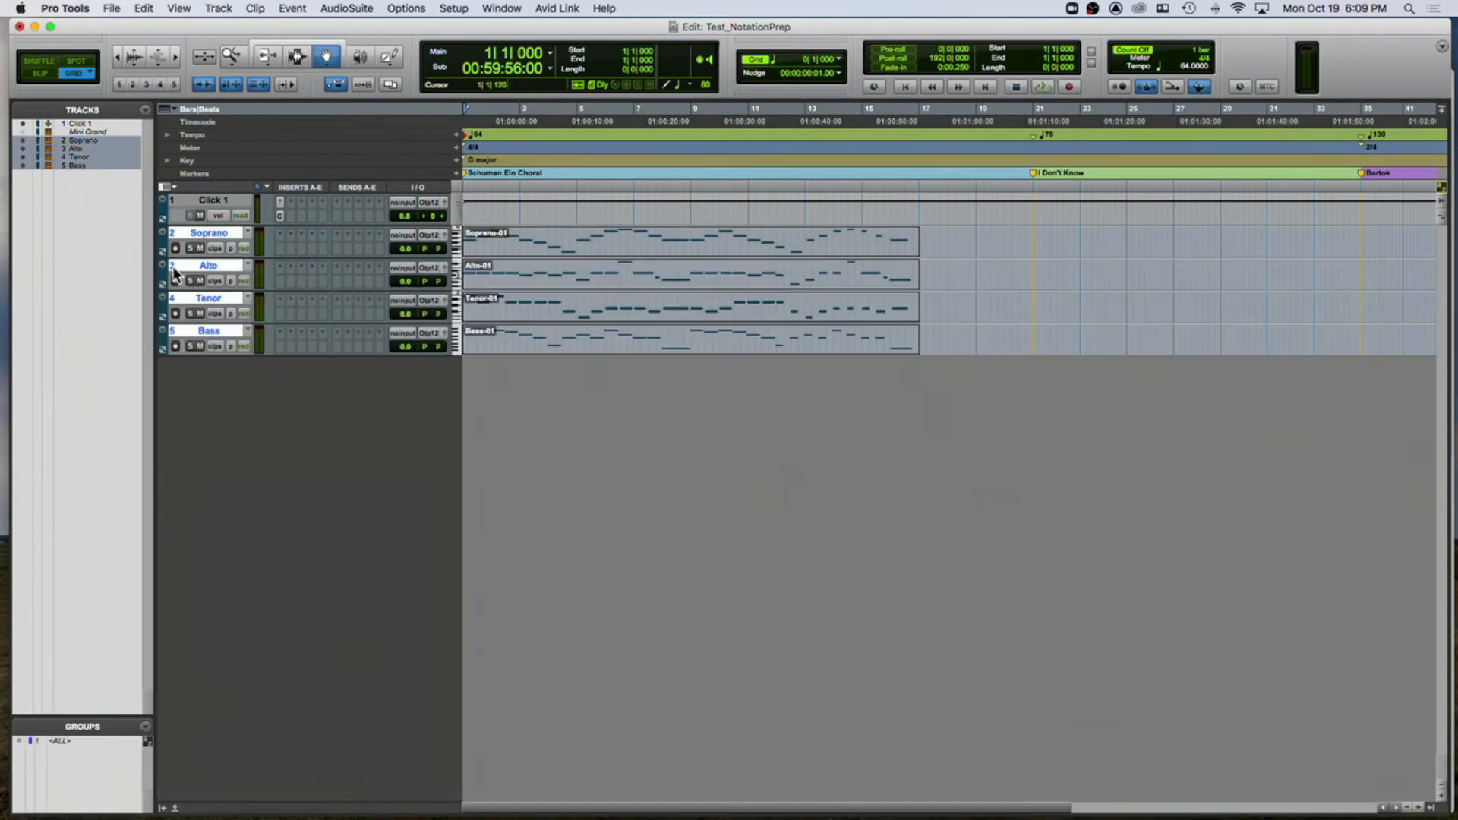
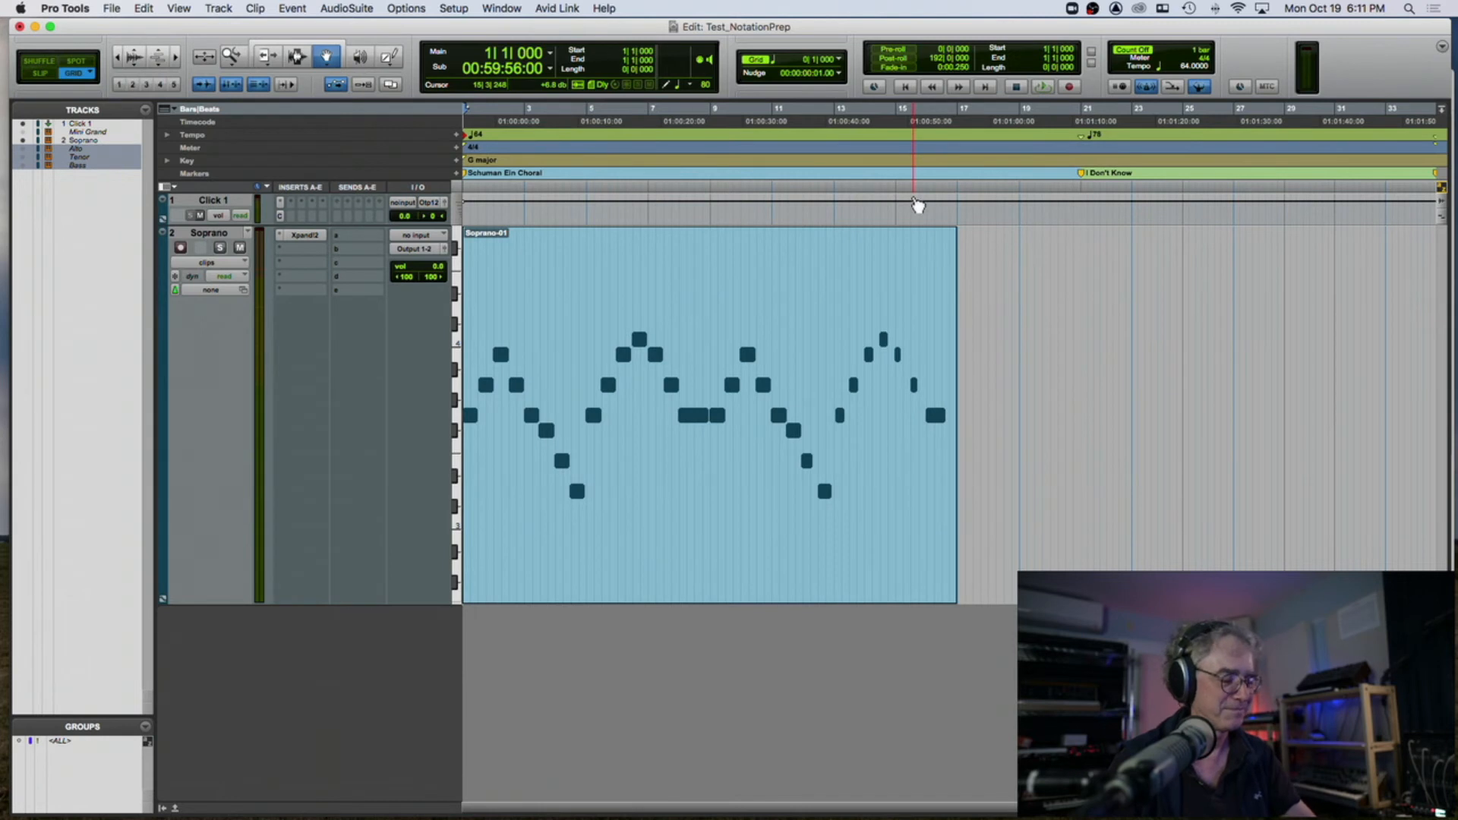
# - Play the opening of the Soprano track, and open its Xpand!2 instrument window over the clip
pyautogui.press('super+bracketright')
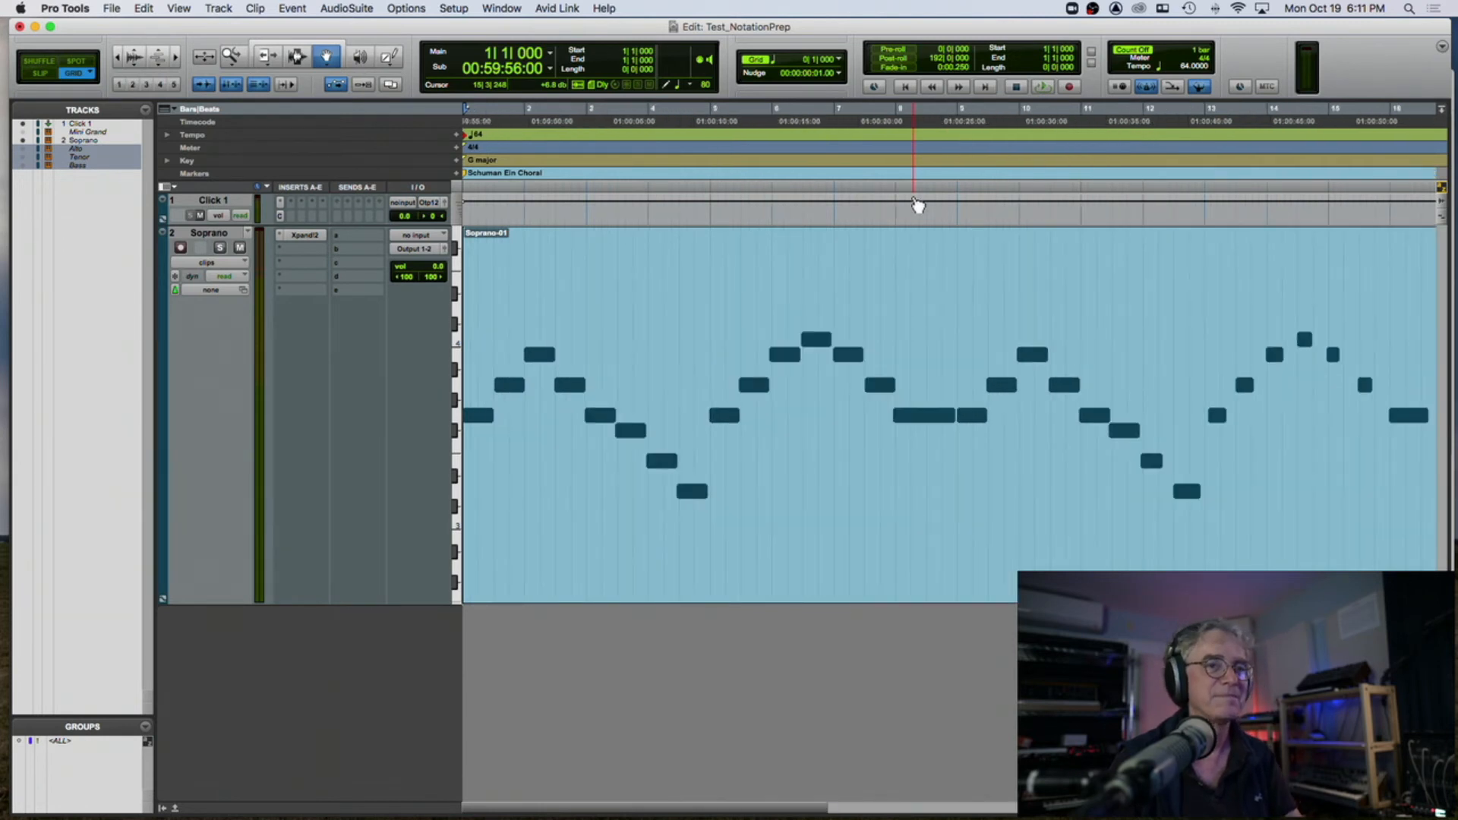
pyautogui.press('space')
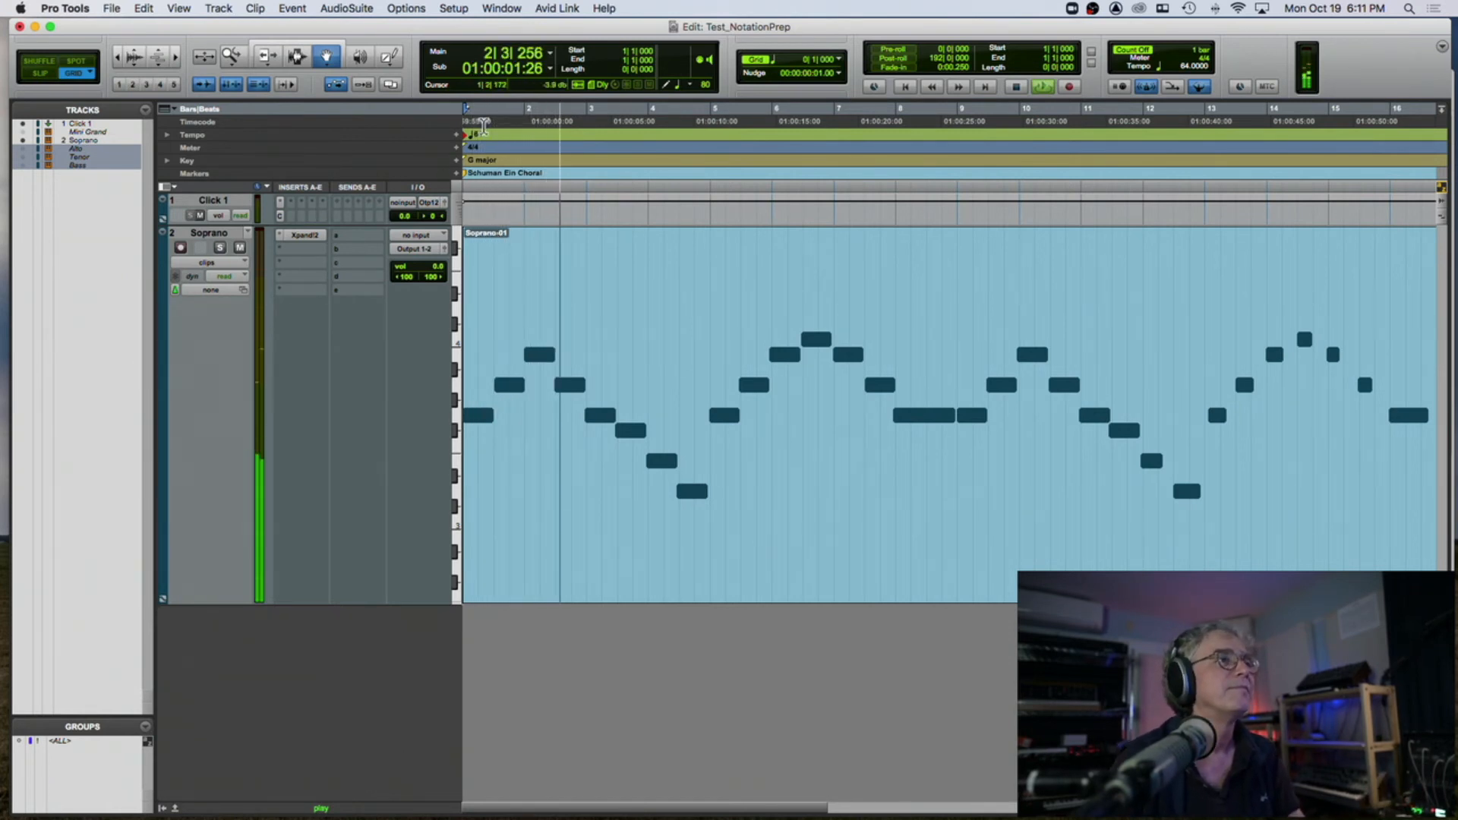
pyautogui.press('space')
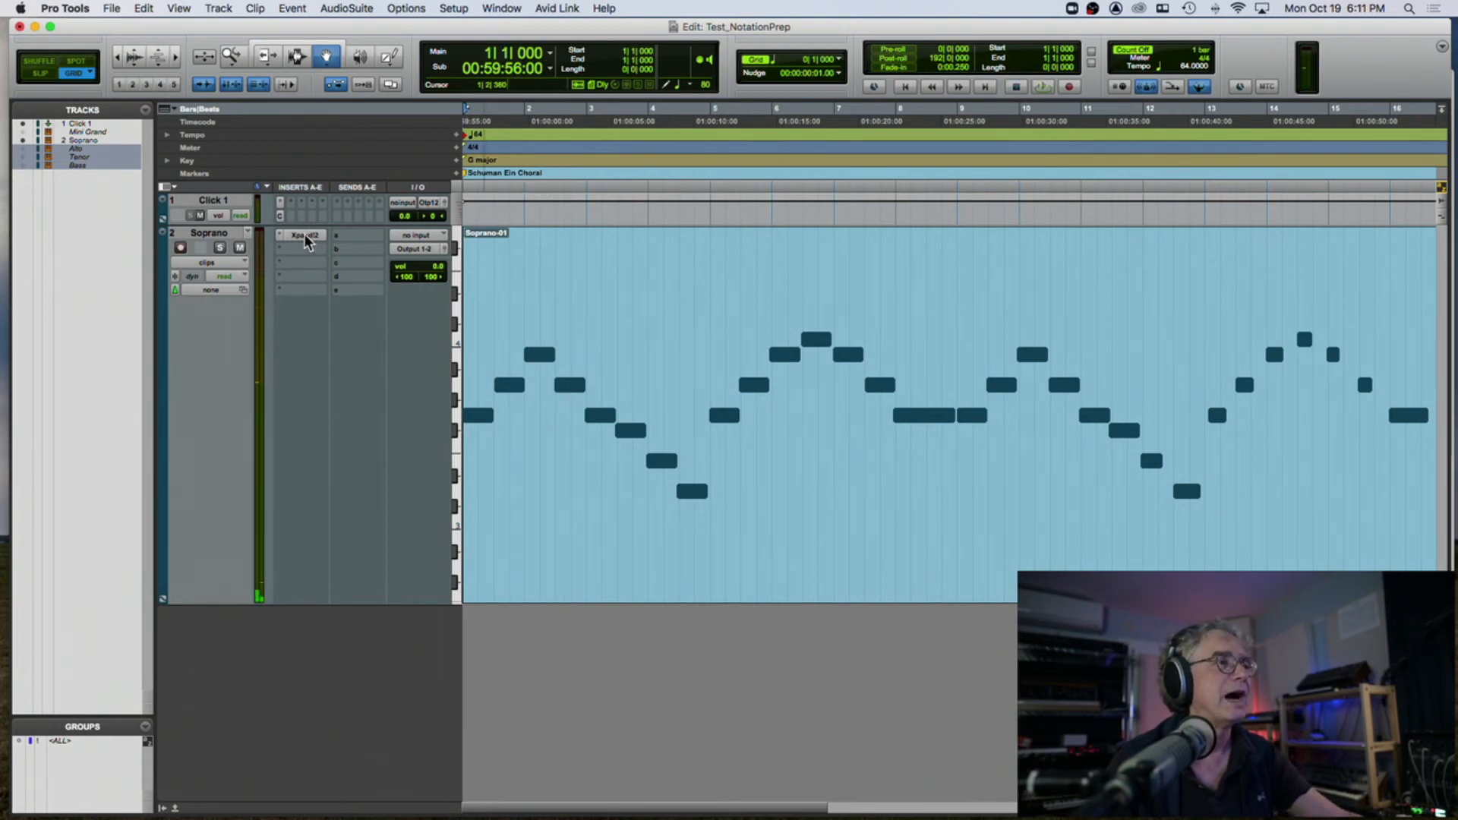
pyautogui.click(304, 235)
pyautogui.moveTo(796, 230); pyautogui.dragTo(664, 146)
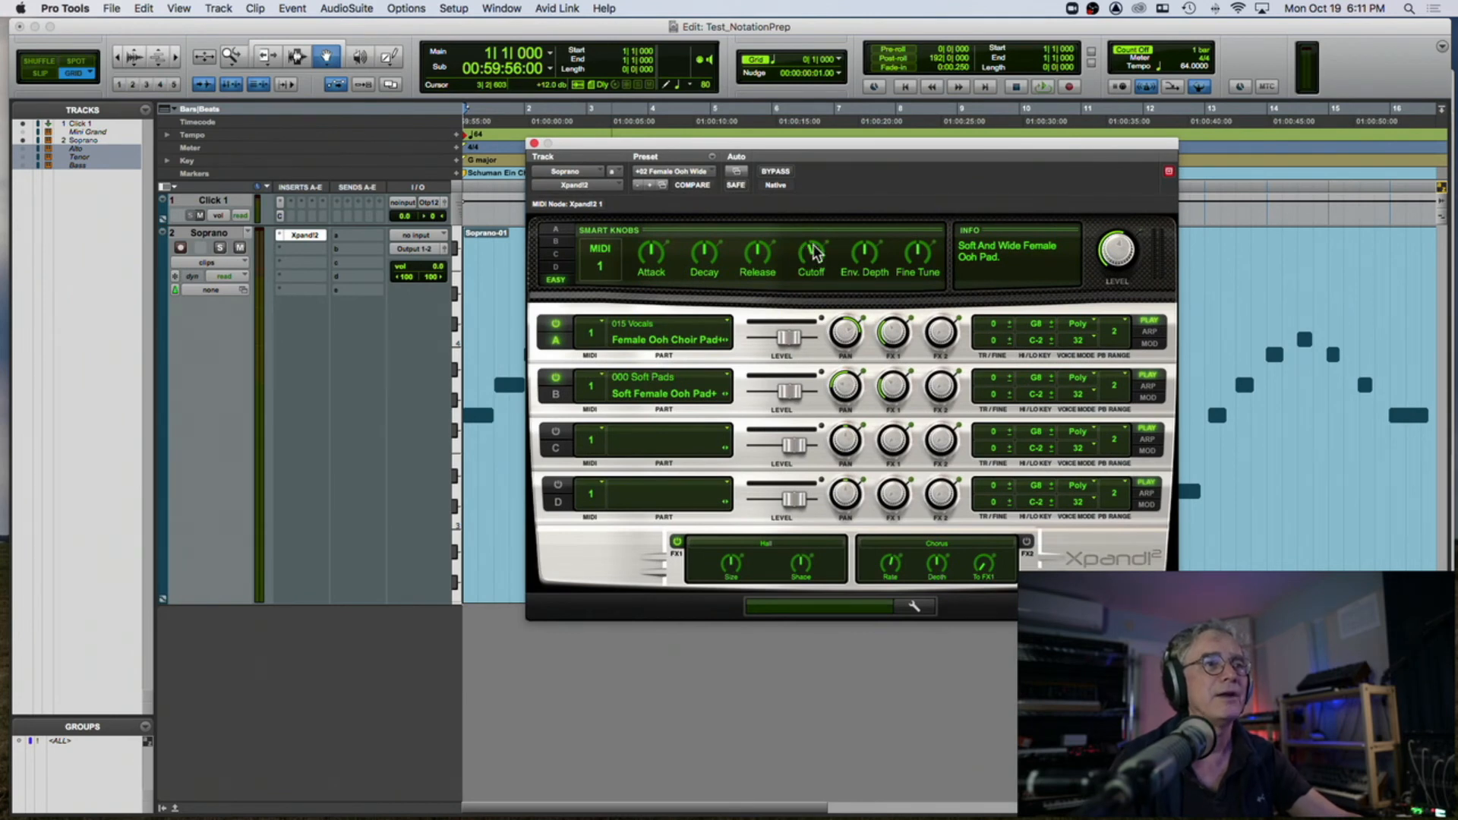
# - Lower the Xpand!2 Cutoff to -44 % during playback and display the Cutoff knob's MIDI CC options
pyautogui.press('space')
pyautogui.moveTo(812, 249); pyautogui.dragTo(754, 278)
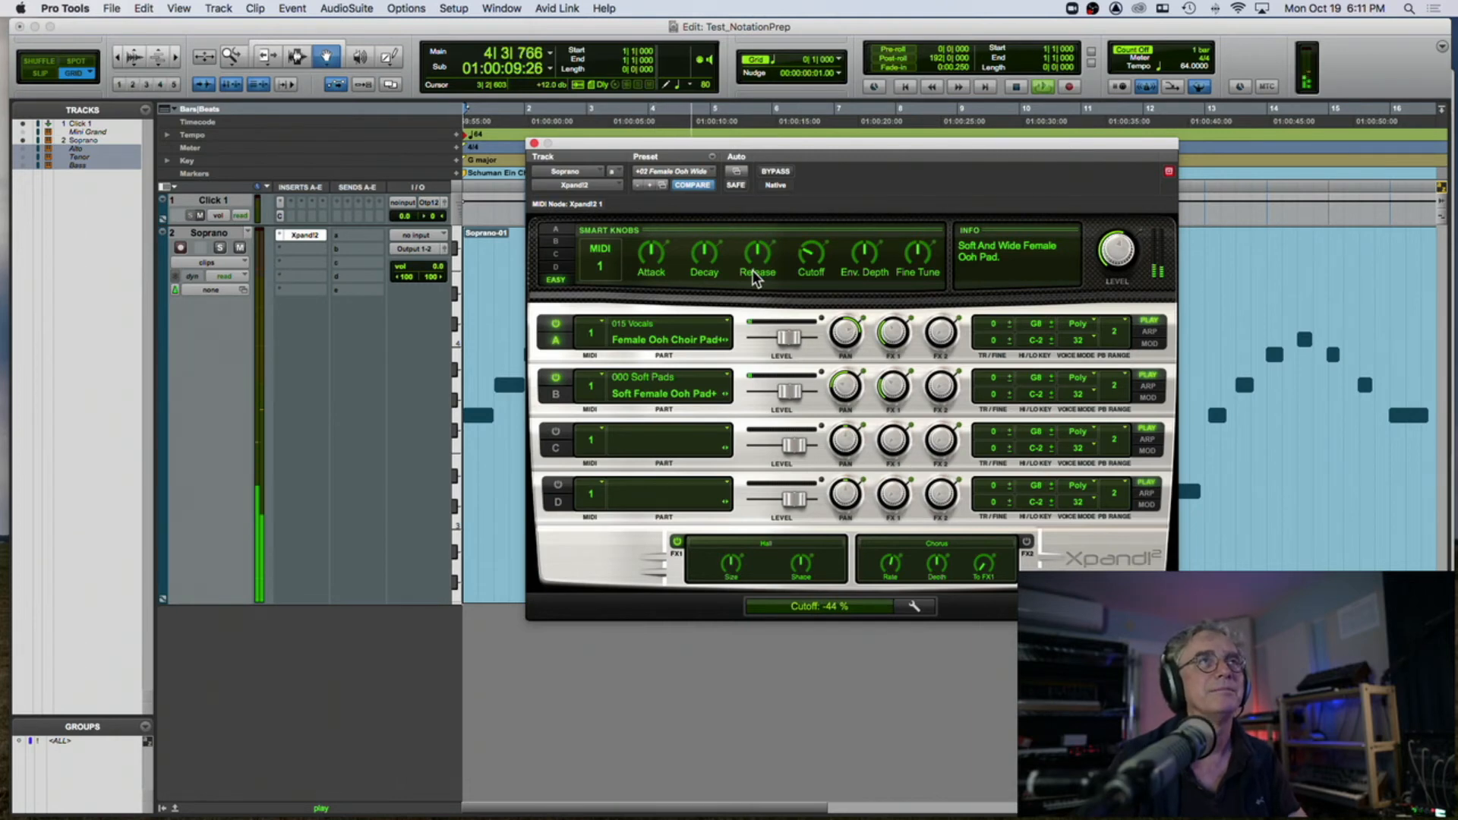
pyautogui.press('space')
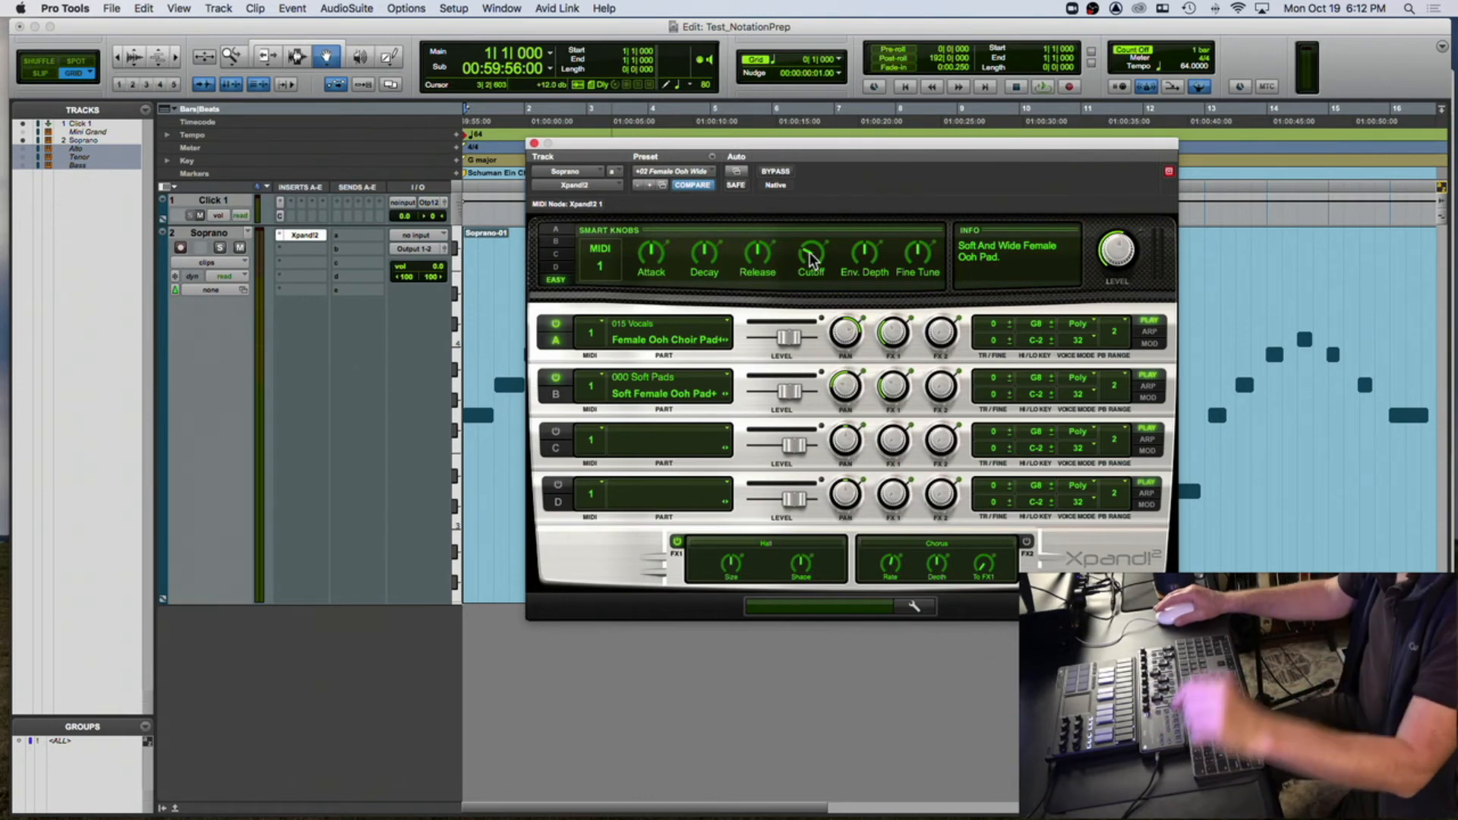
pyautogui.rightClick(812, 258)
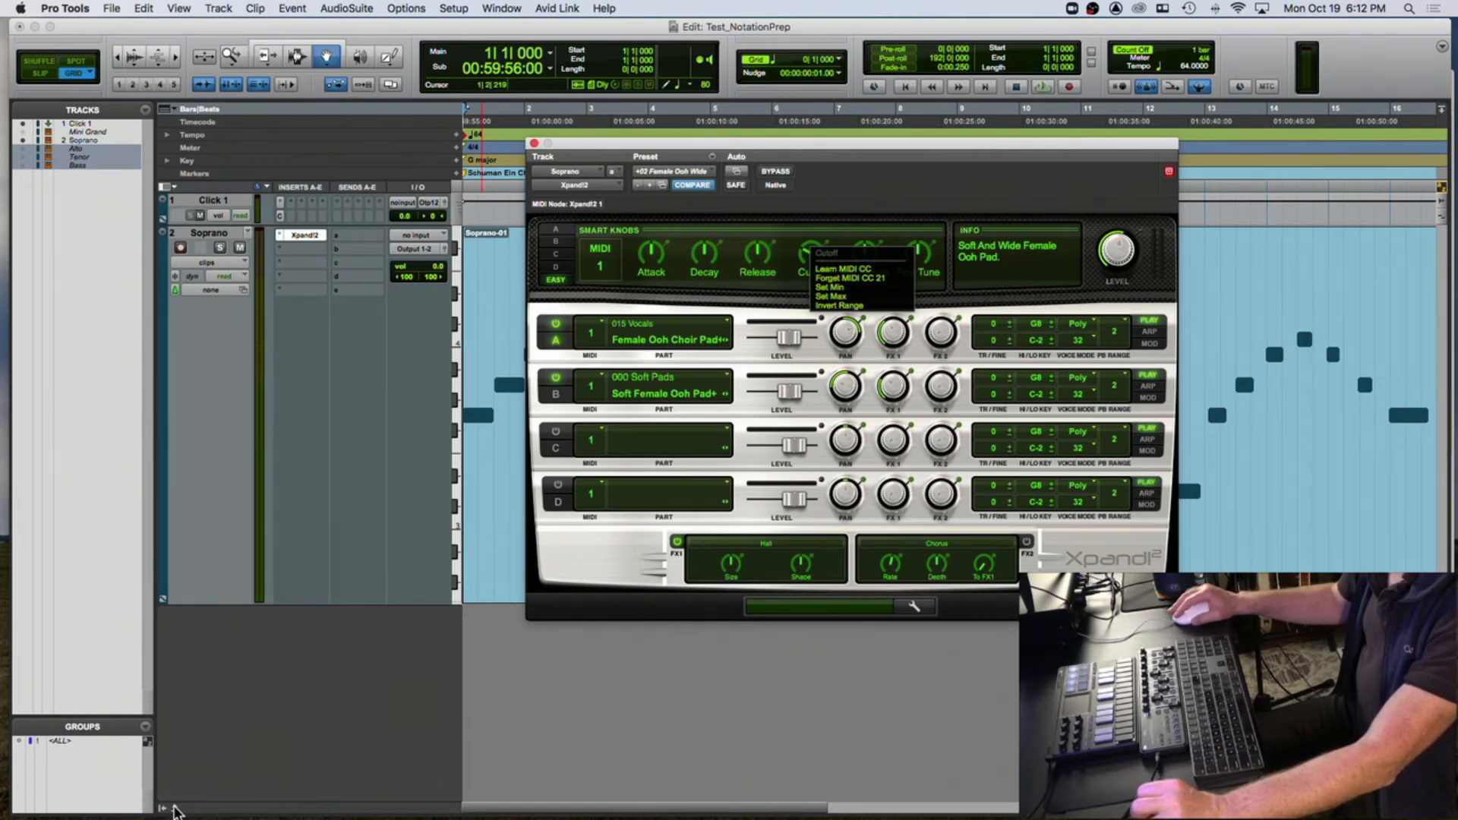
# - Show the docked MIDI editor, switch it from notation to the piano roll, and close the Xpand!2 window
pyautogui.click(174, 811)
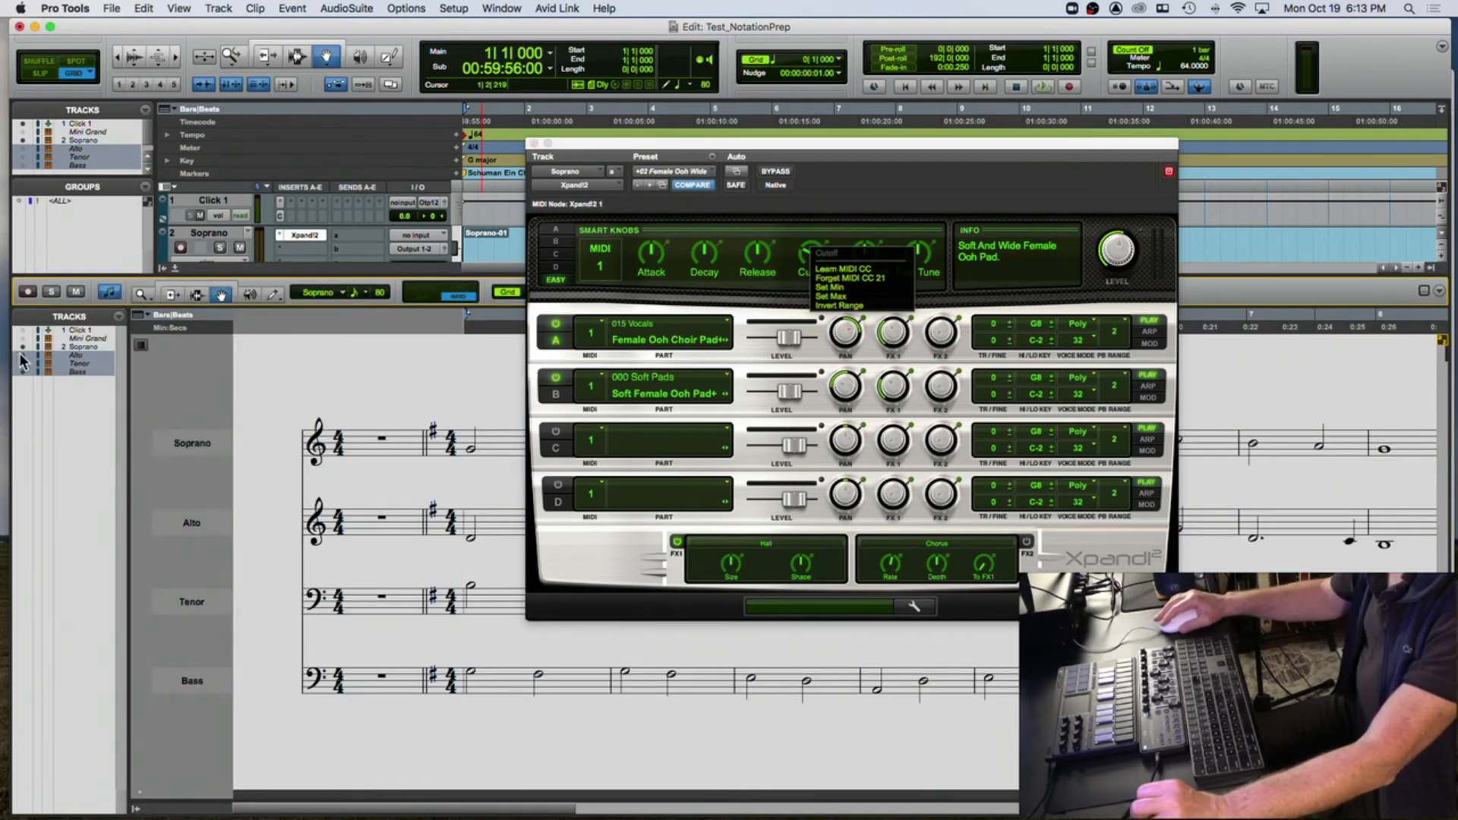
pyautogui.click(111, 293)
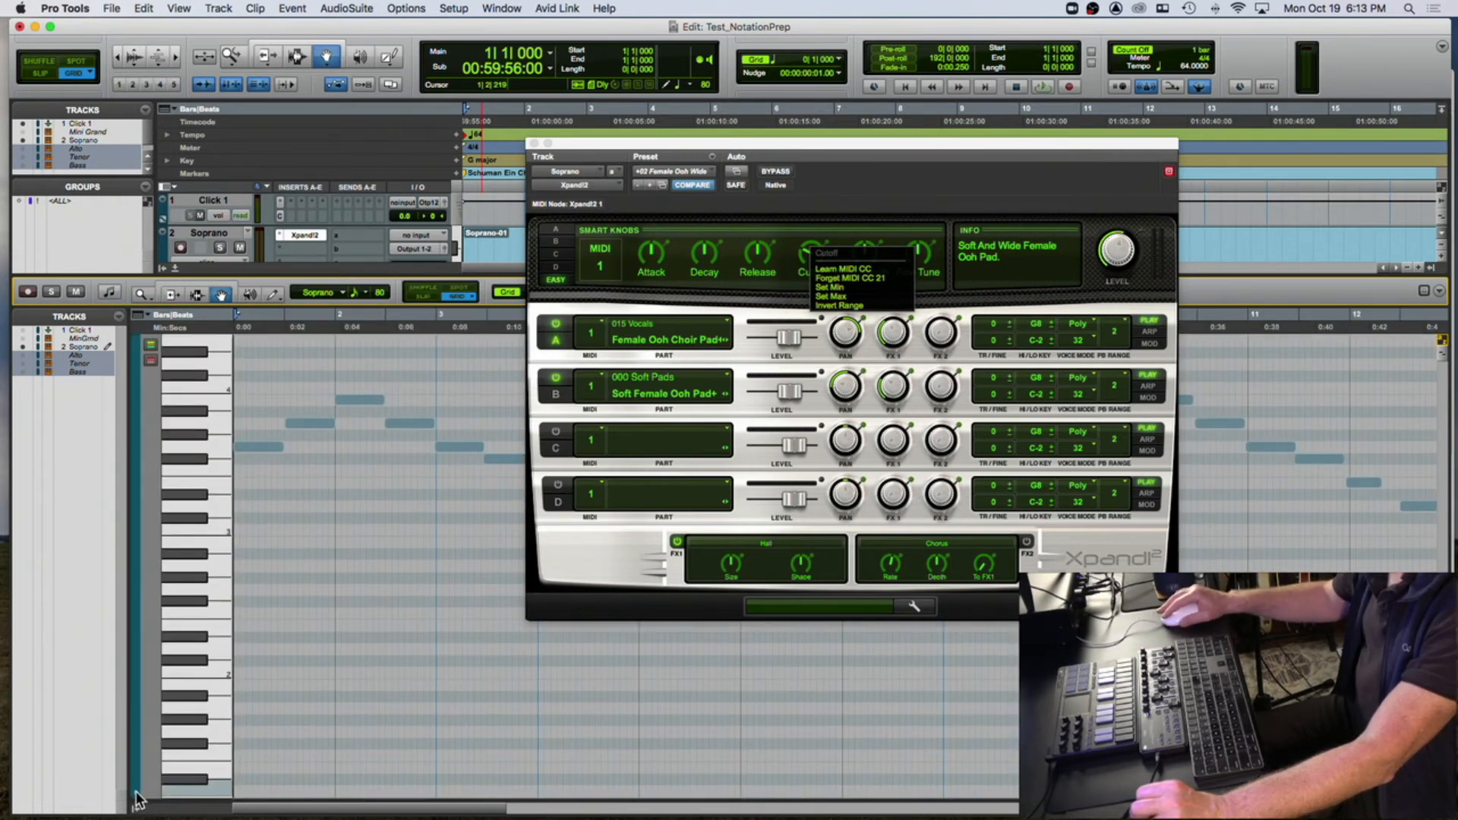
pyautogui.click(535, 143)
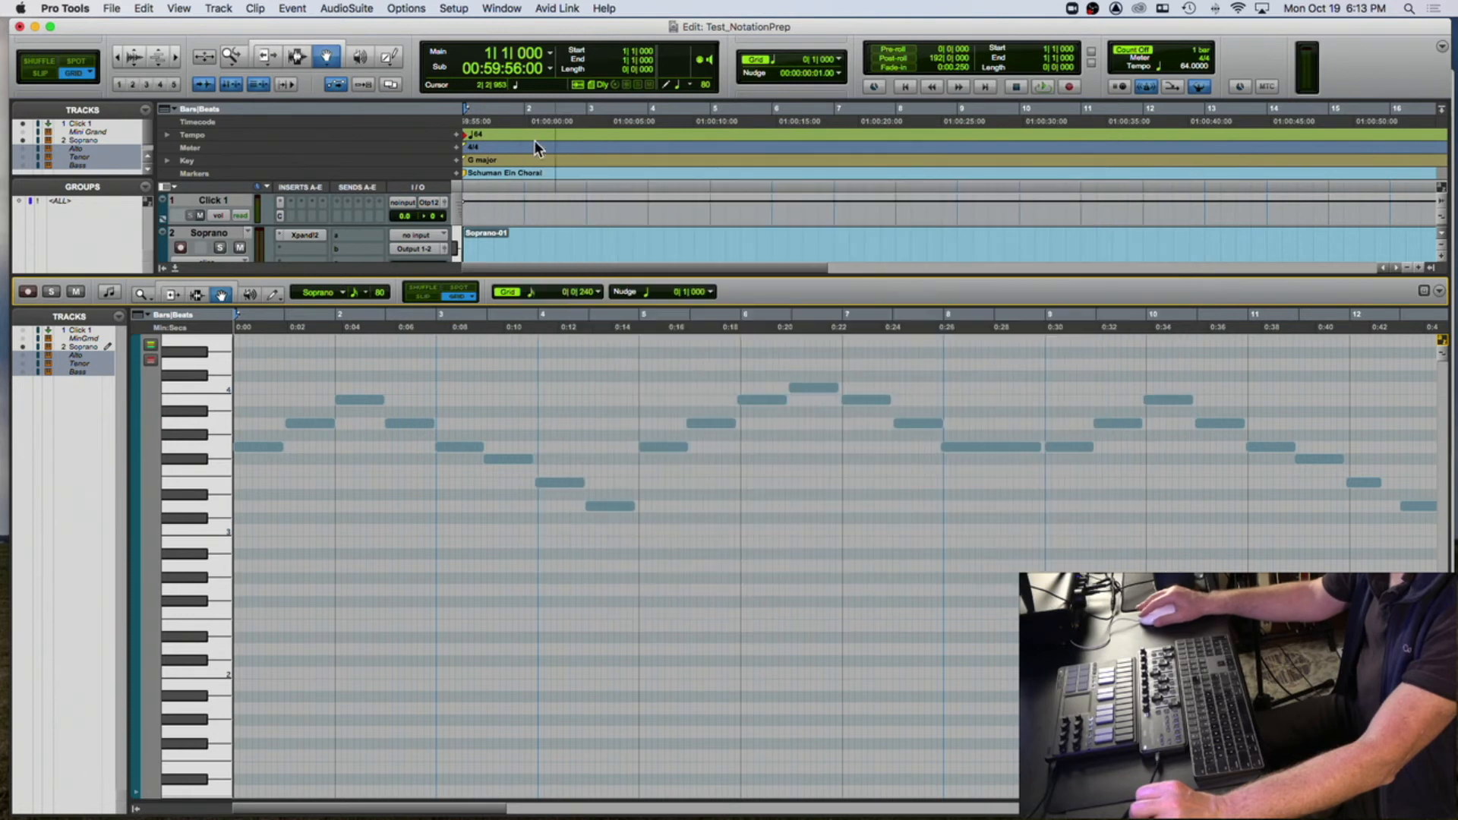
# - Show a single, enlarged velocity lane beneath the piano roll, removing the extra velocity lane
pyautogui.click(139, 799)
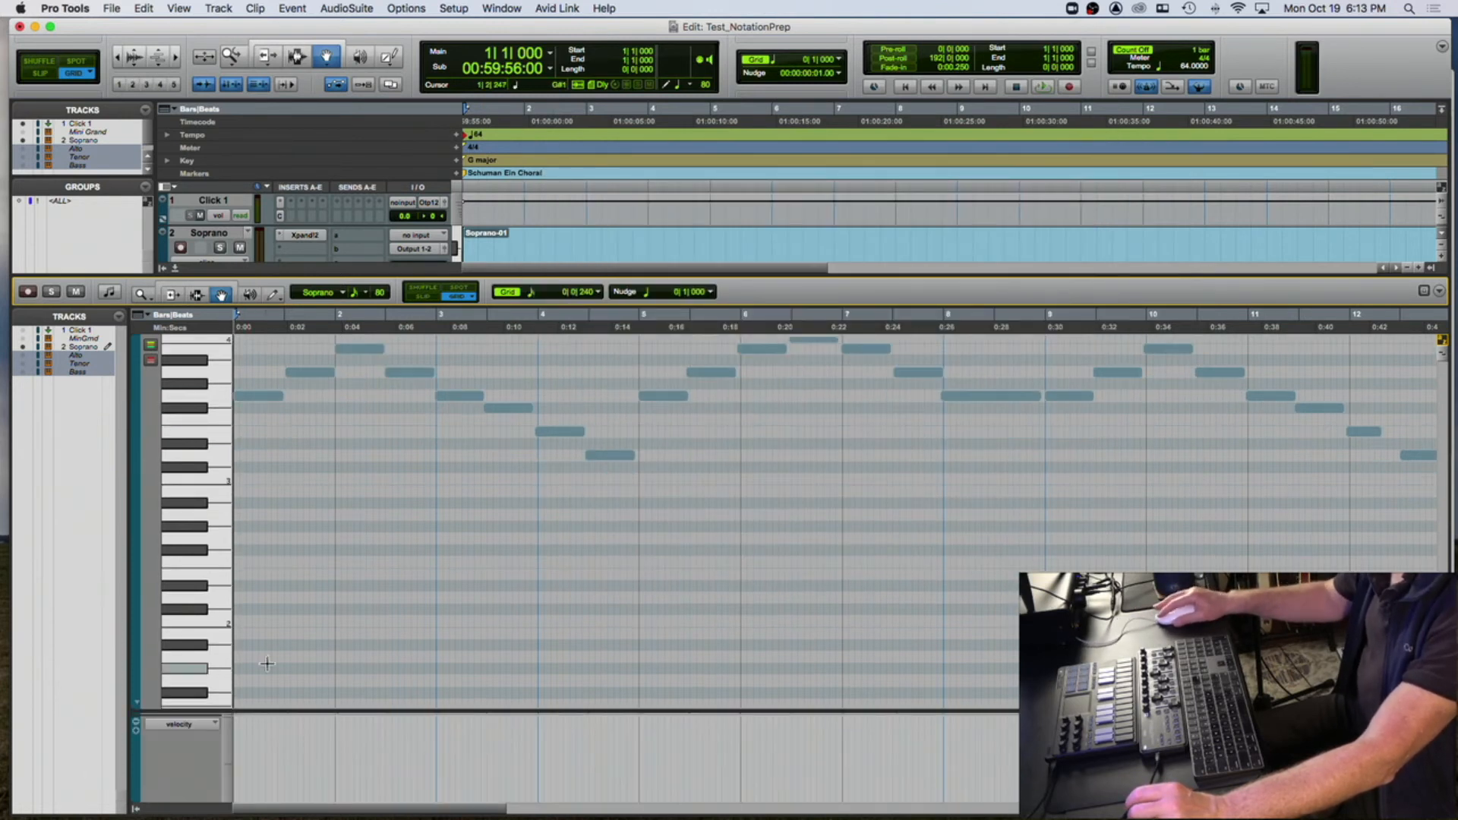
pyautogui.moveTo(221, 711); pyautogui.dragTo(306, 442)
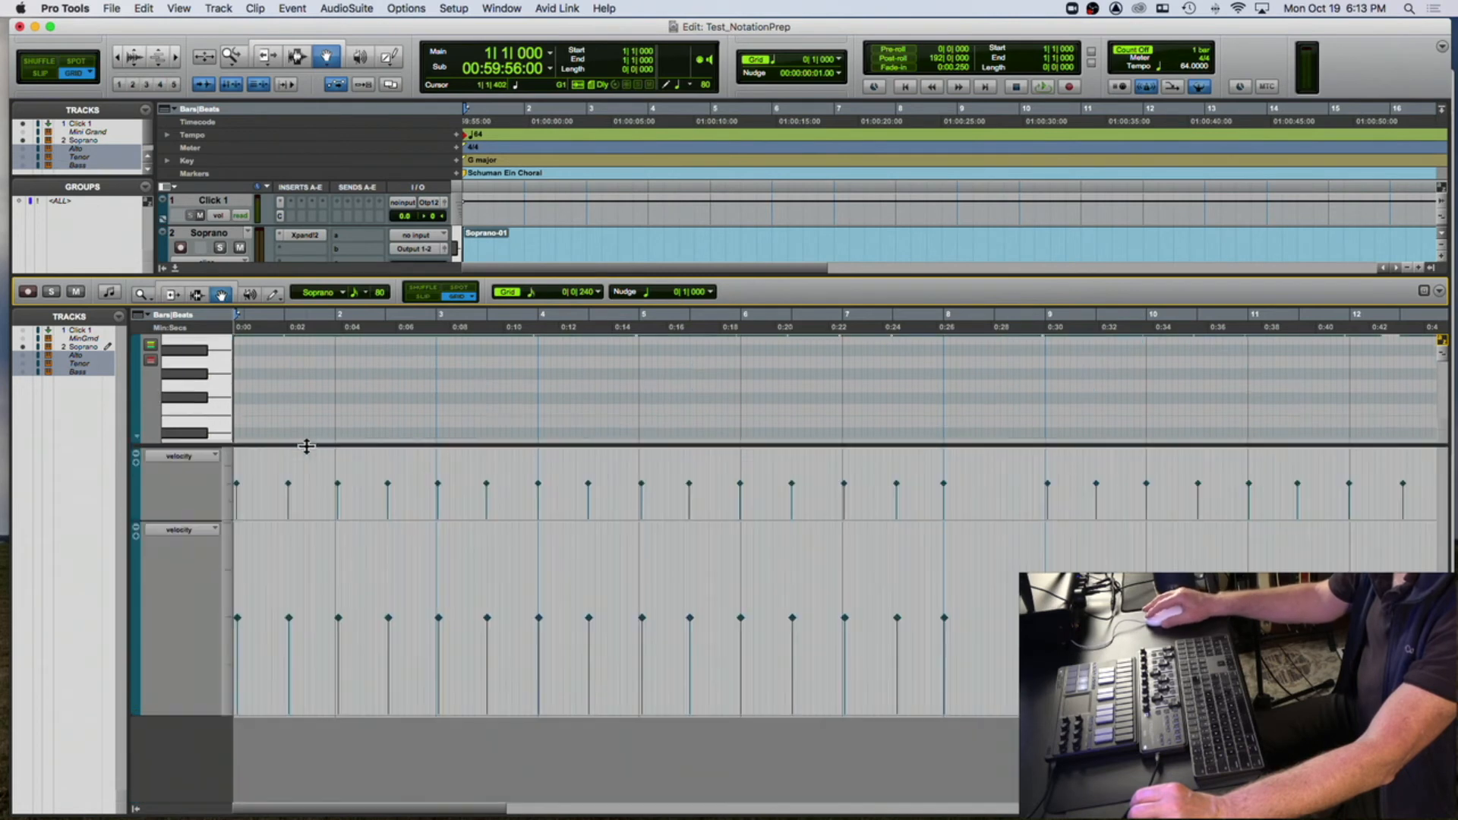
pyautogui.click(137, 527)
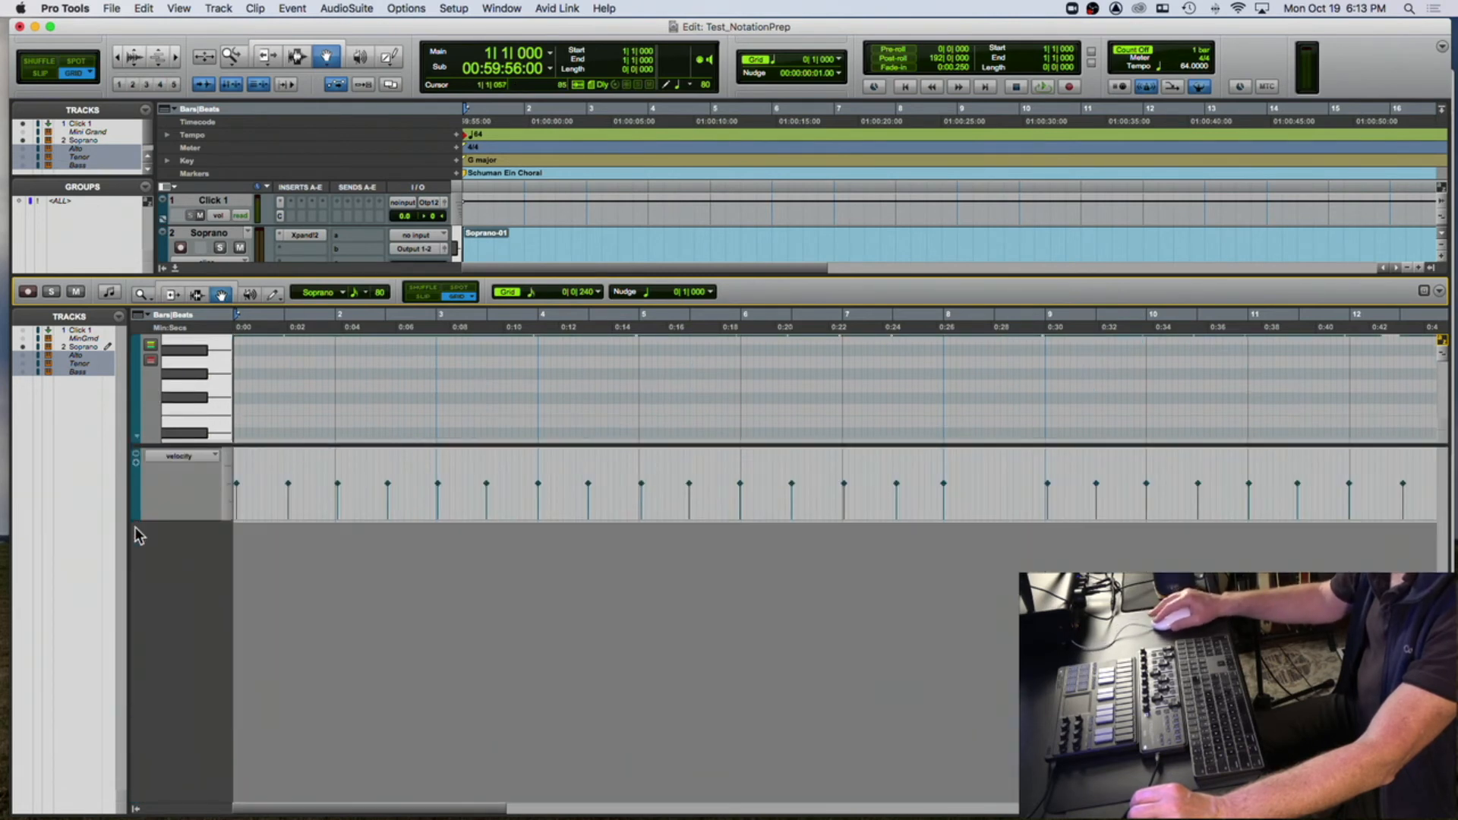
pyautogui.moveTo(163, 523); pyautogui.dragTo(180, 705)
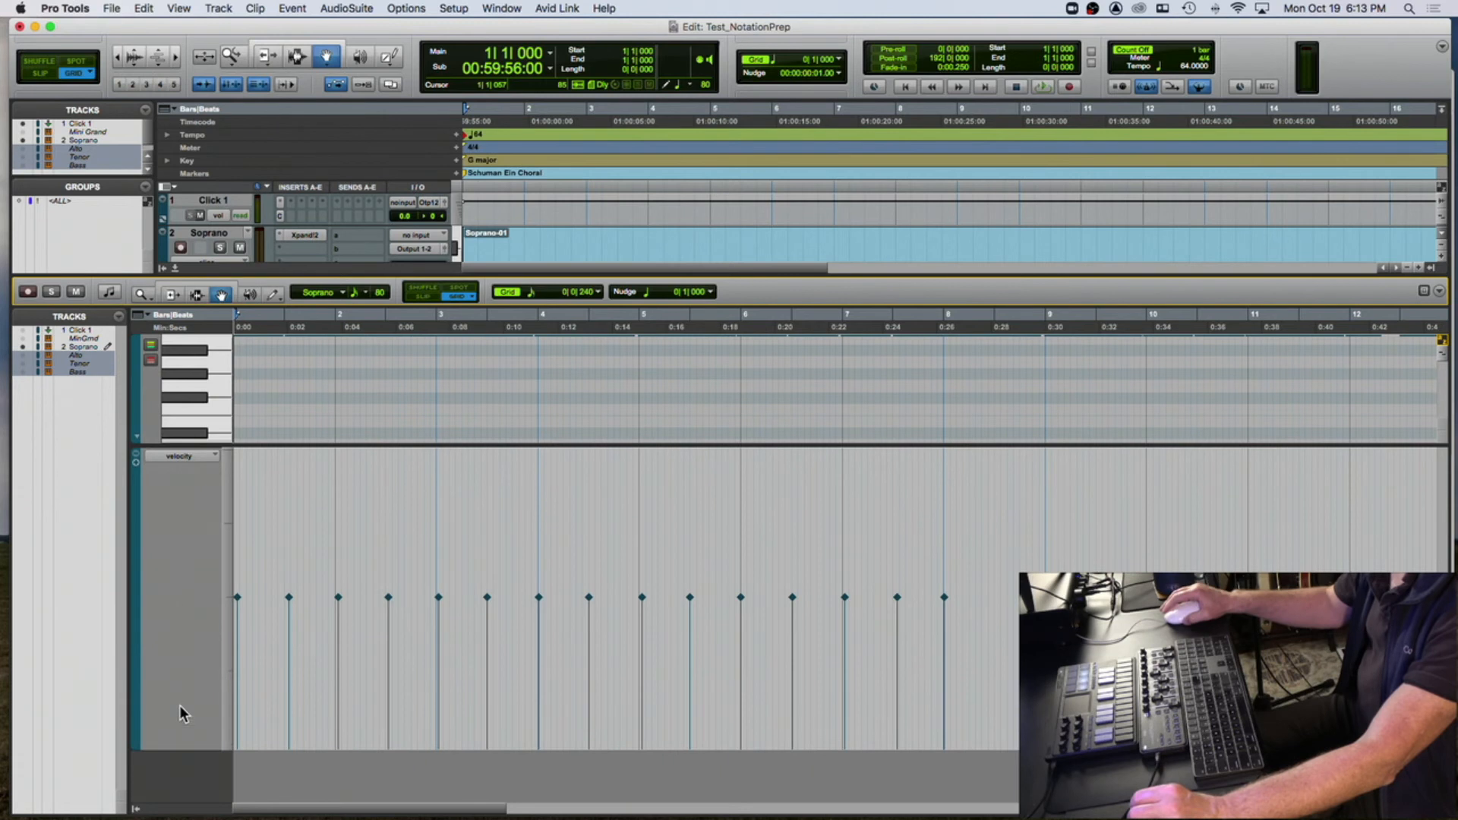
# - Add controller undefined (21) to the Soprano track's automated MIDI controllers
pyautogui.click(174, 457)
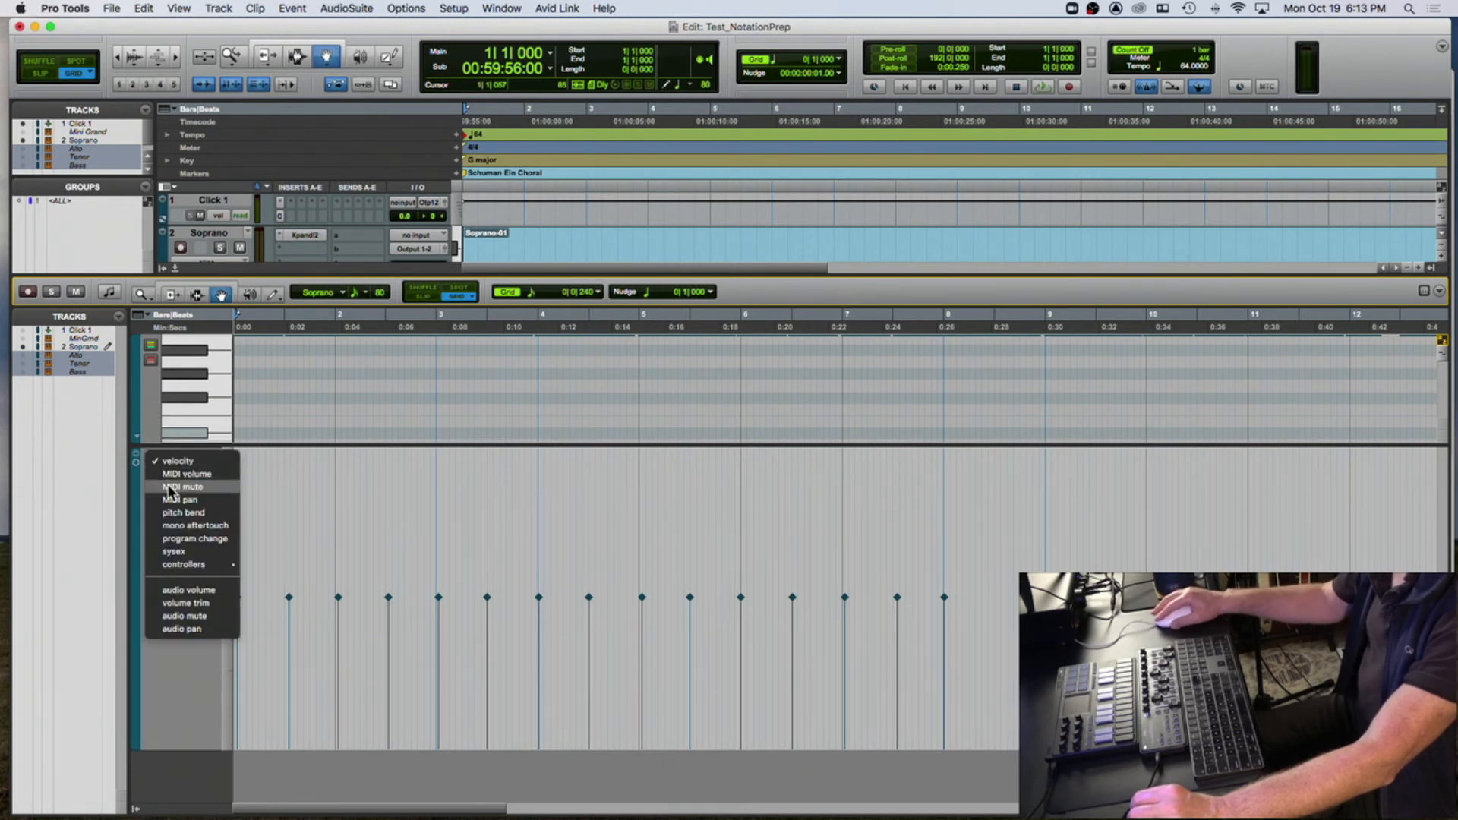
pyautogui.moveTo(171, 568)
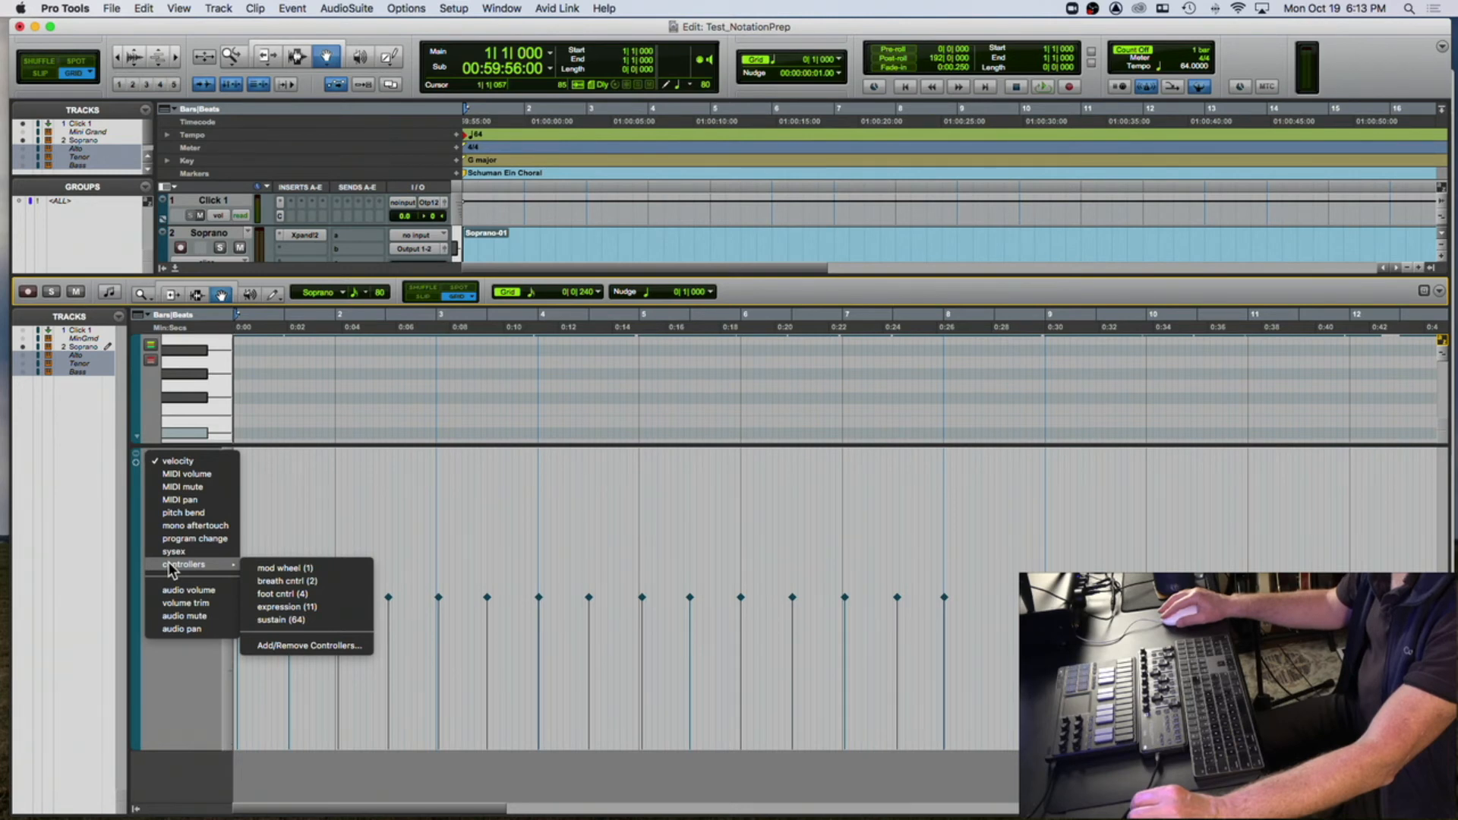
pyautogui.click(332, 645)
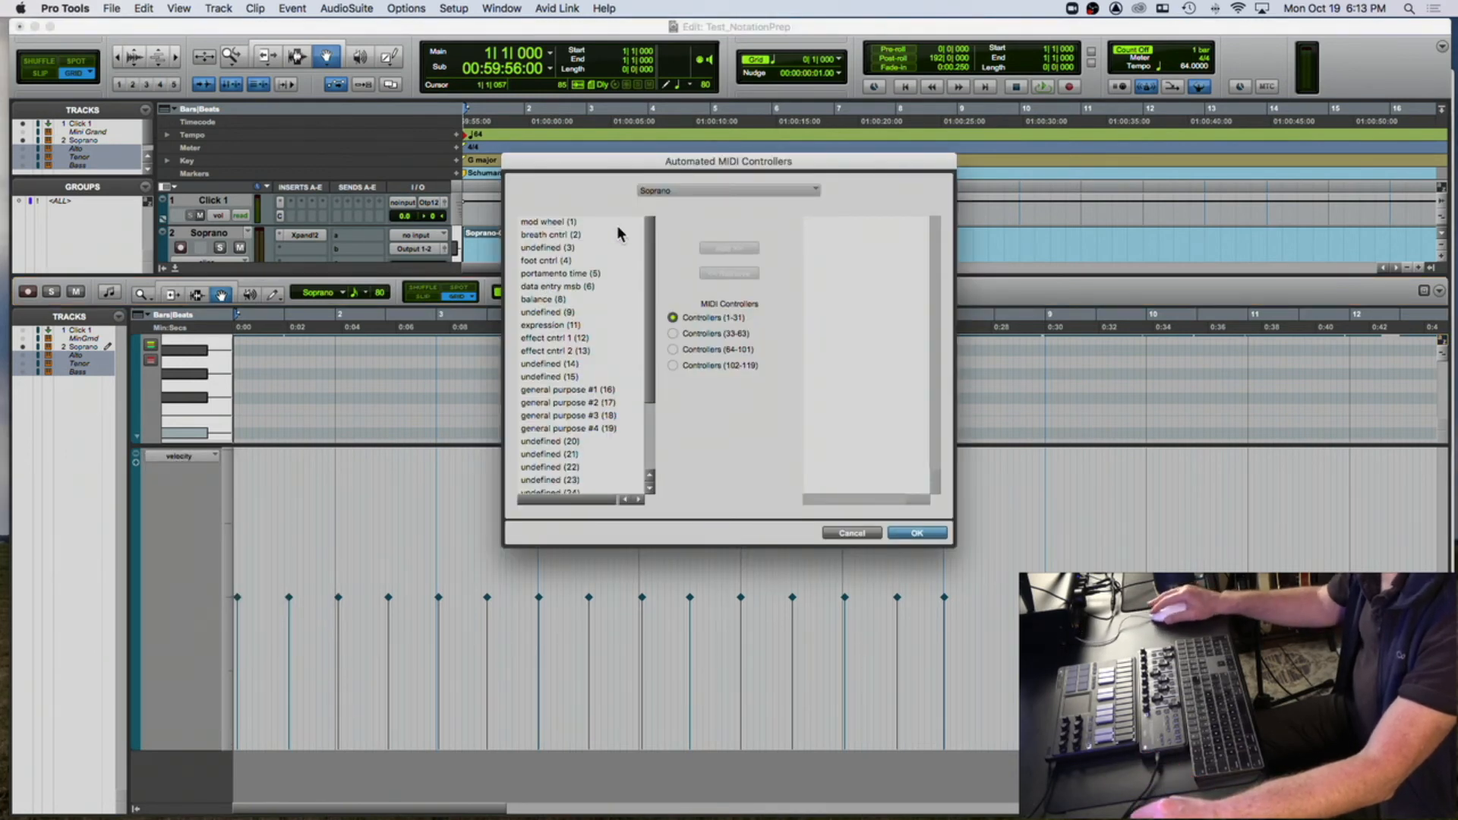
pyautogui.click(683, 191)
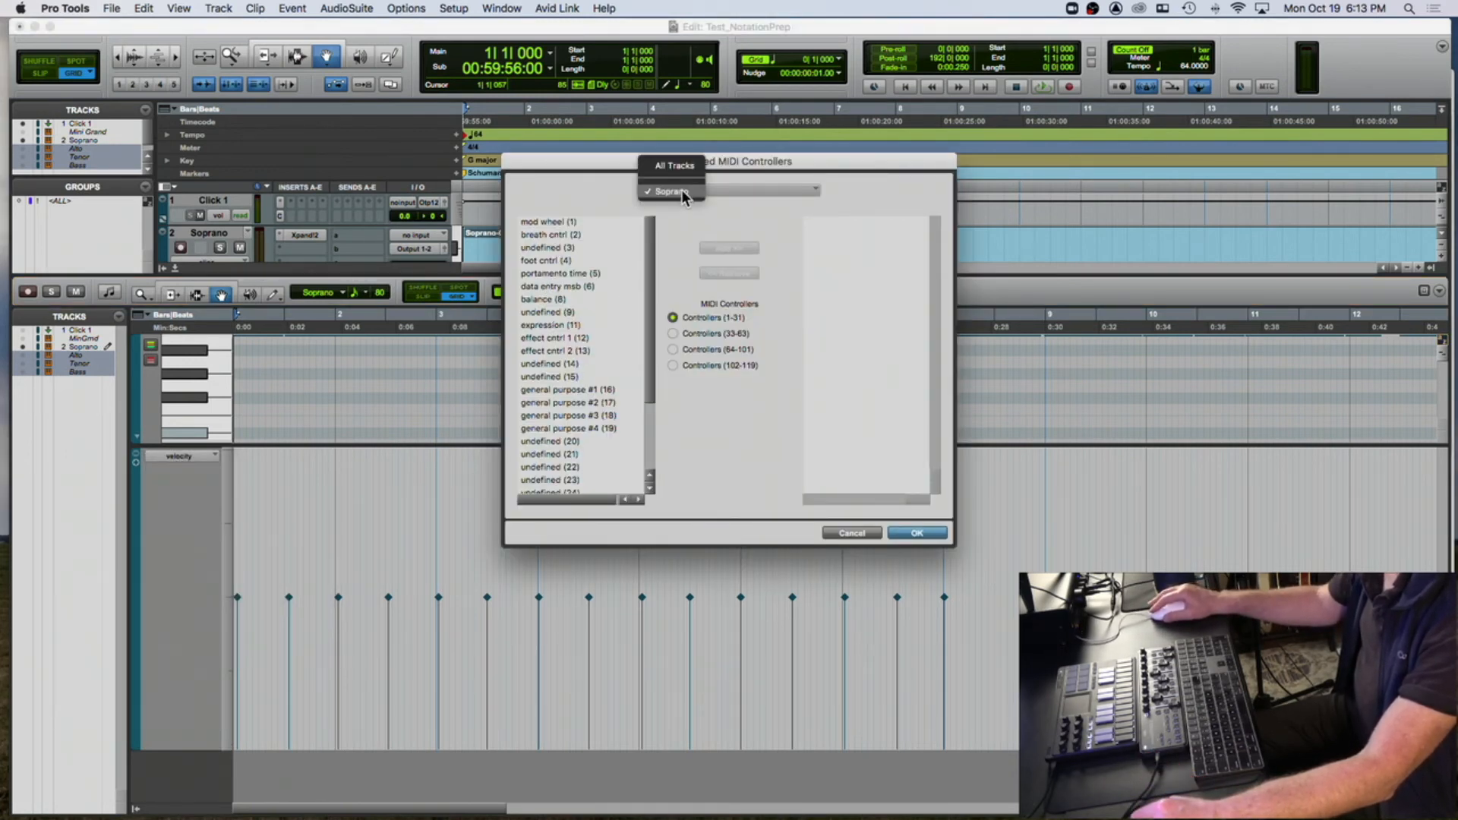
pyautogui.click(684, 196)
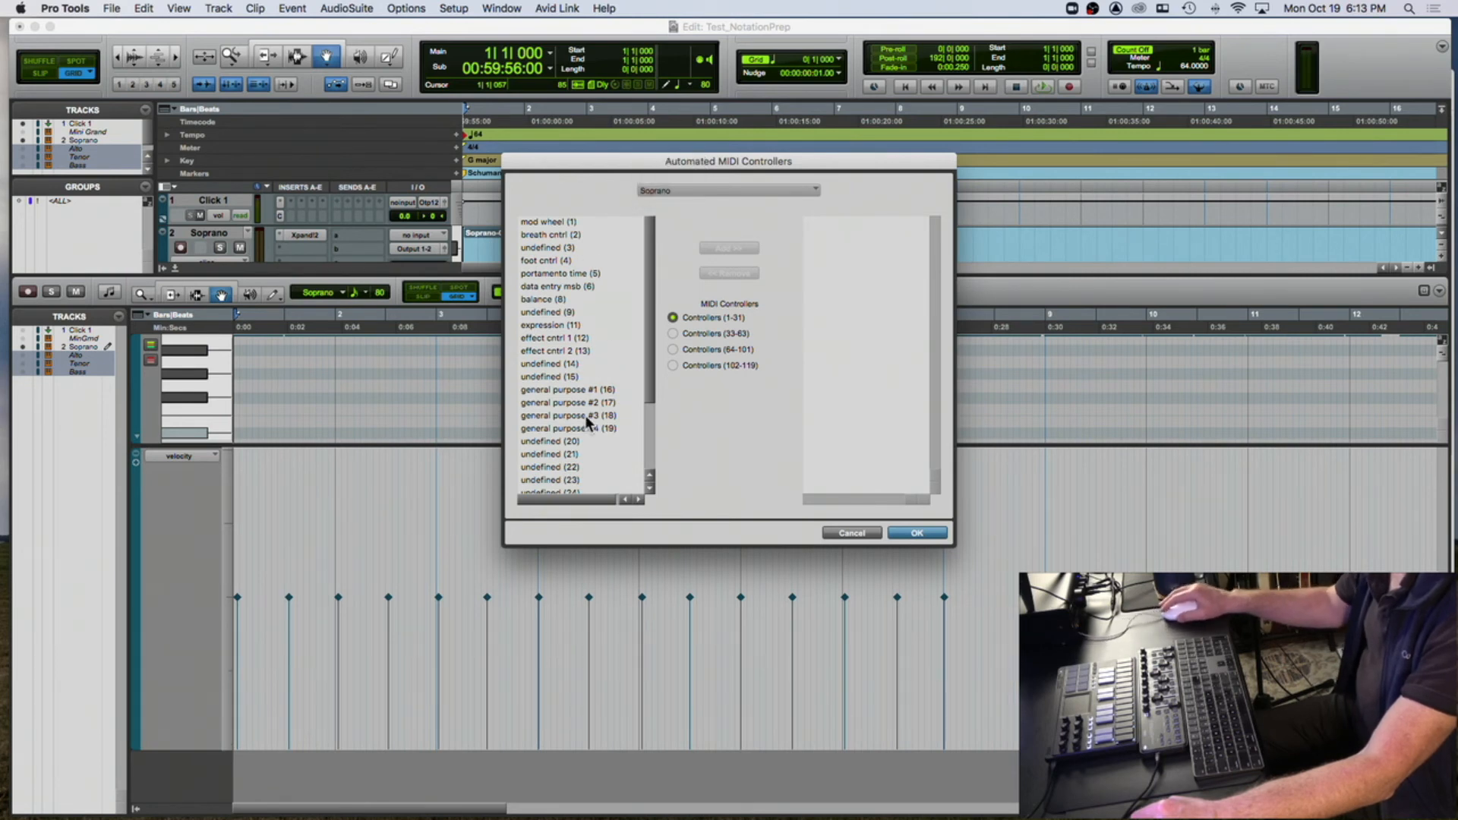
pyautogui.click(566, 454)
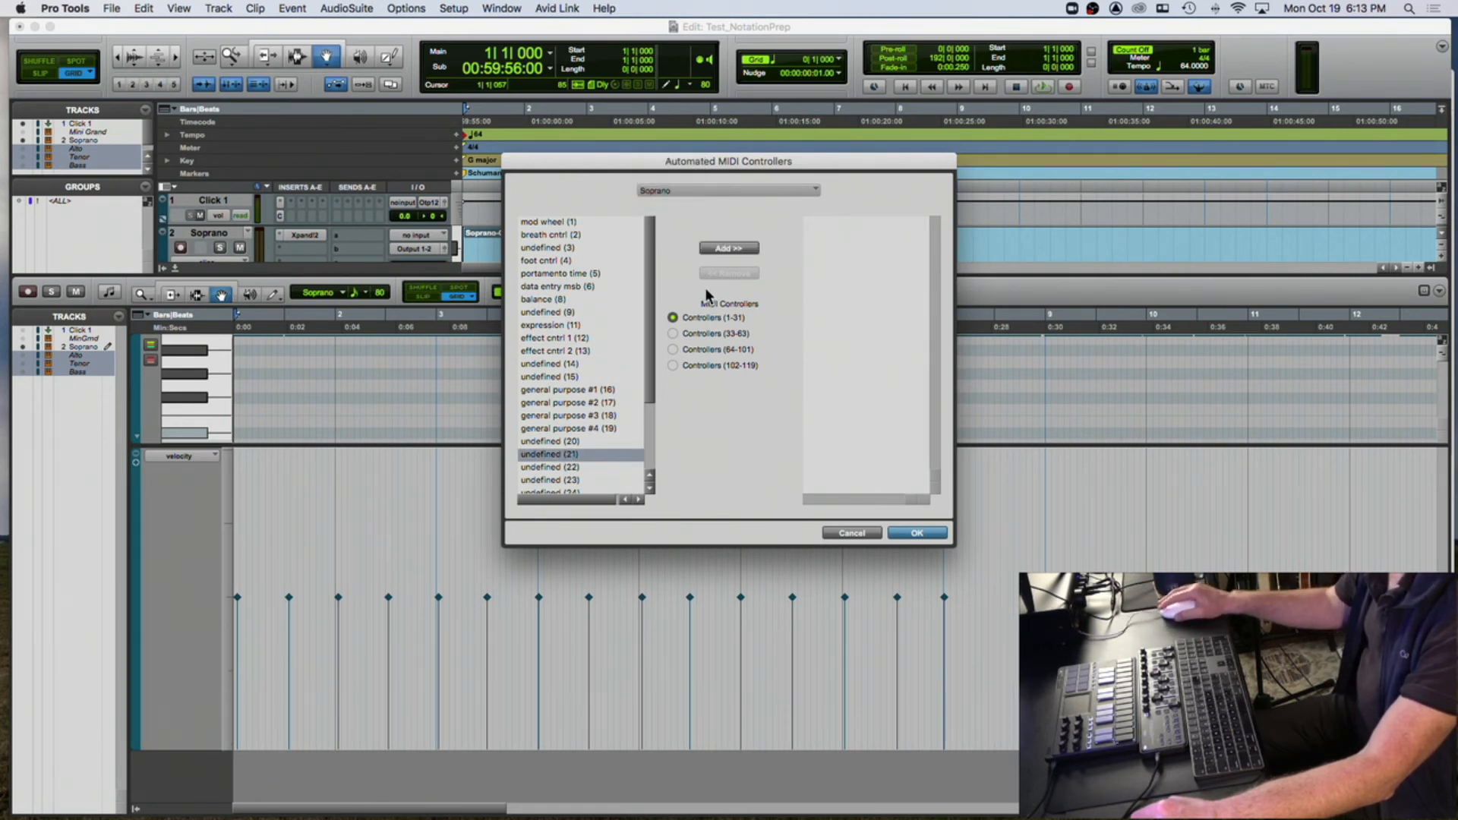
pyautogui.click(725, 249)
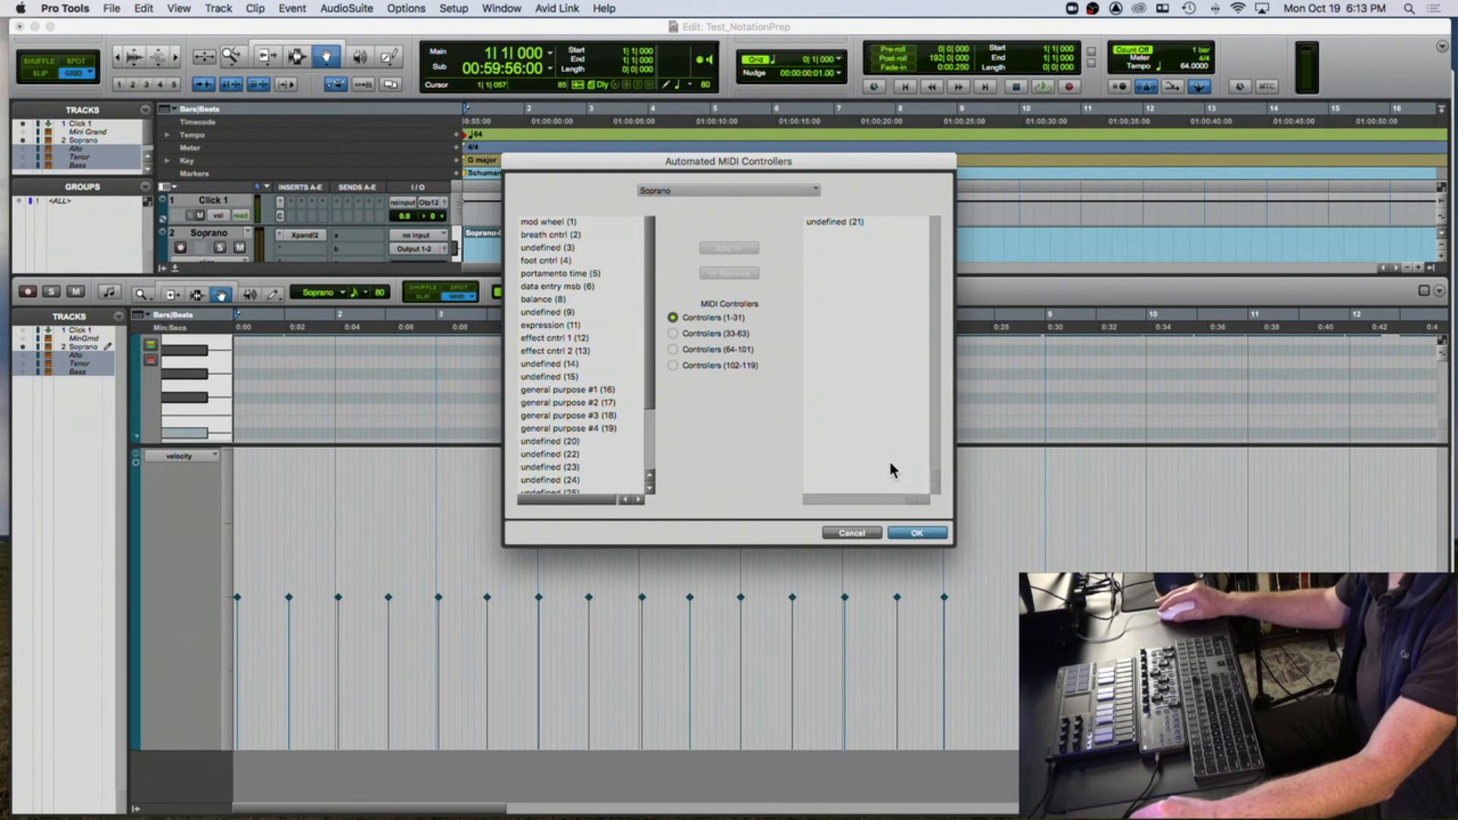
pyautogui.click(931, 534)
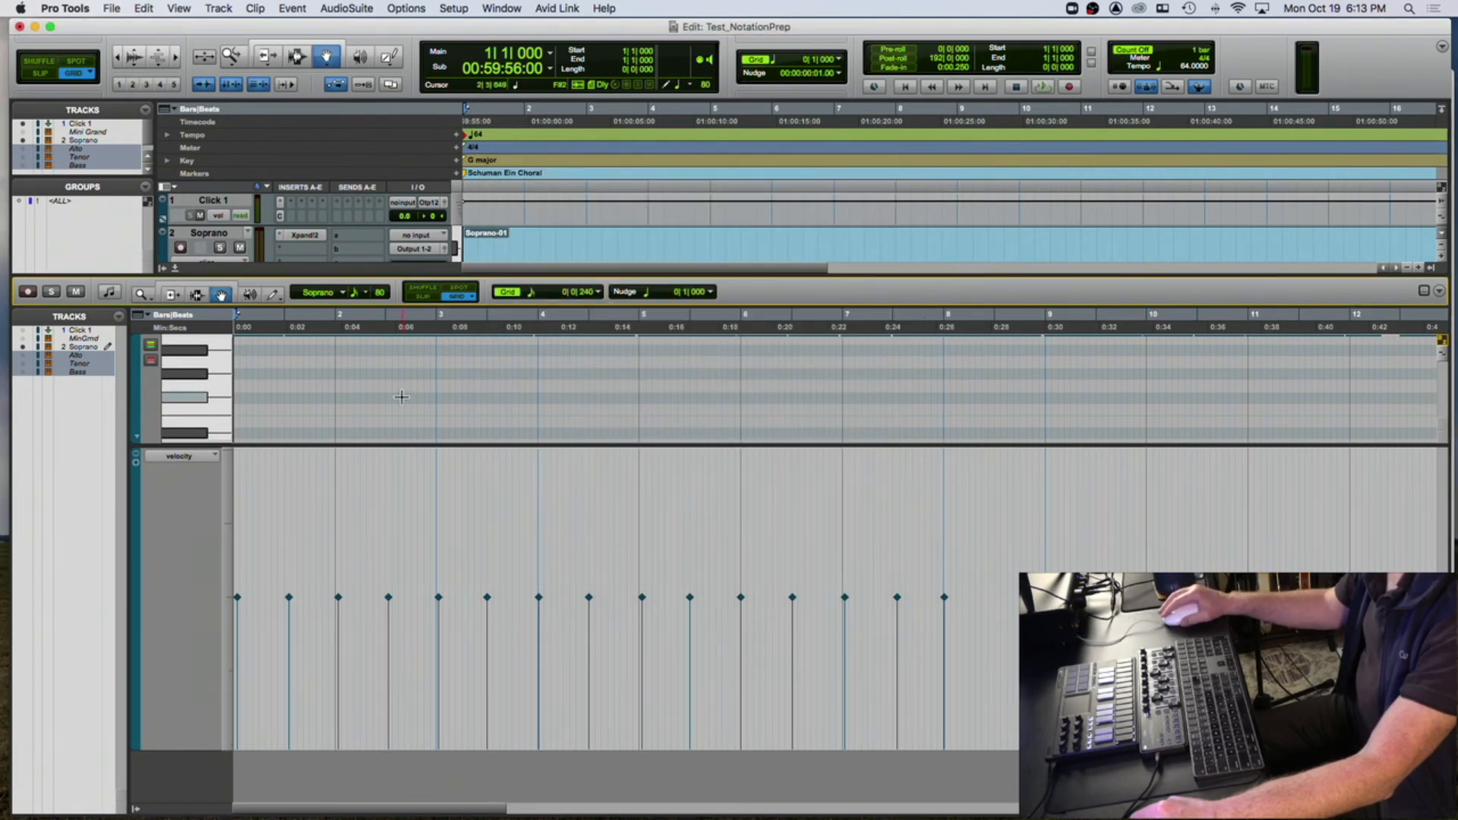
# - Reopen the Soprano's Xpand!2 window and display controller undefined (21) in the lane below the piano roll
pyautogui.click(305, 235)
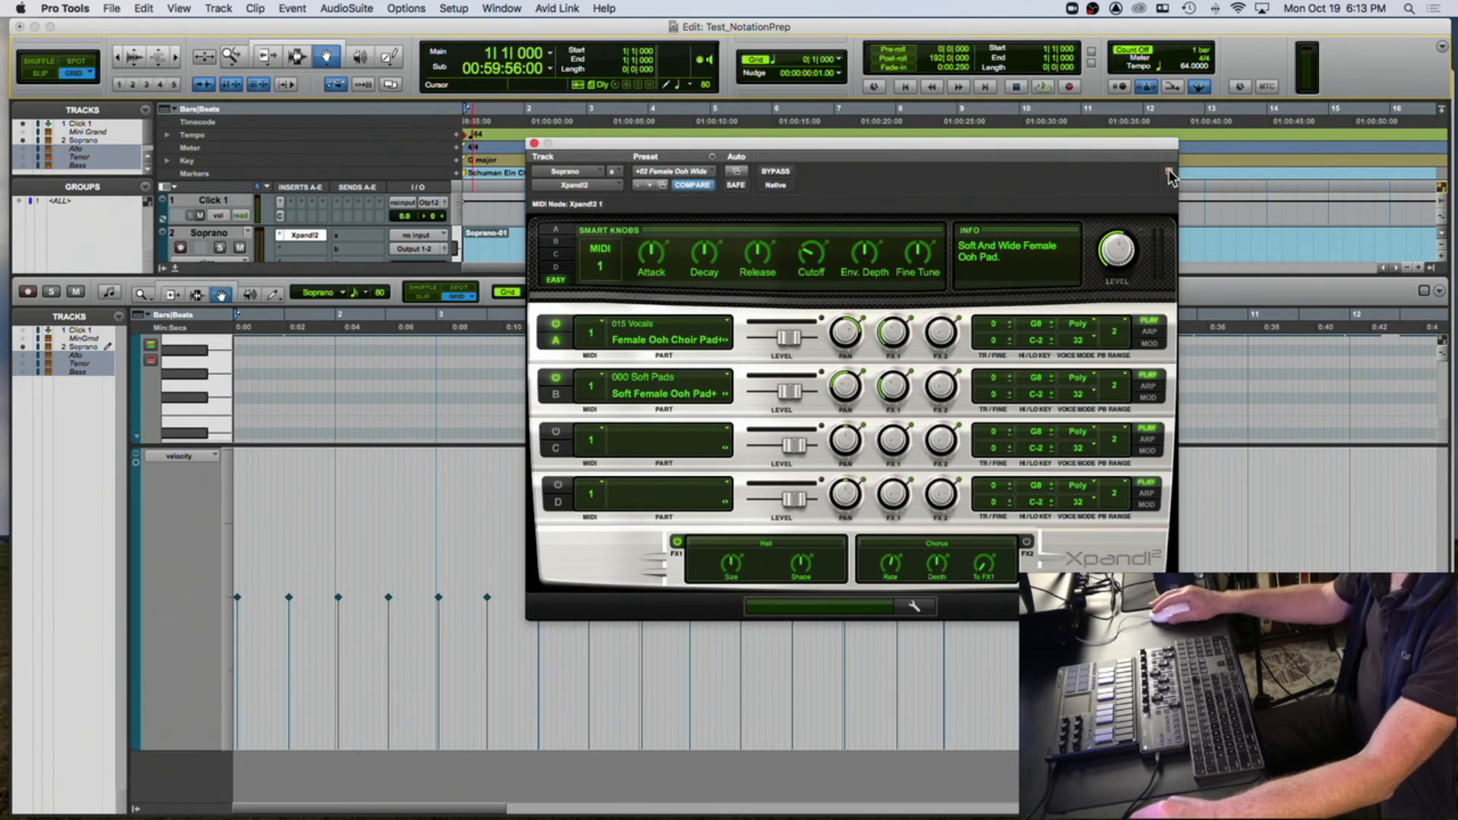
pyautogui.click(183, 456)
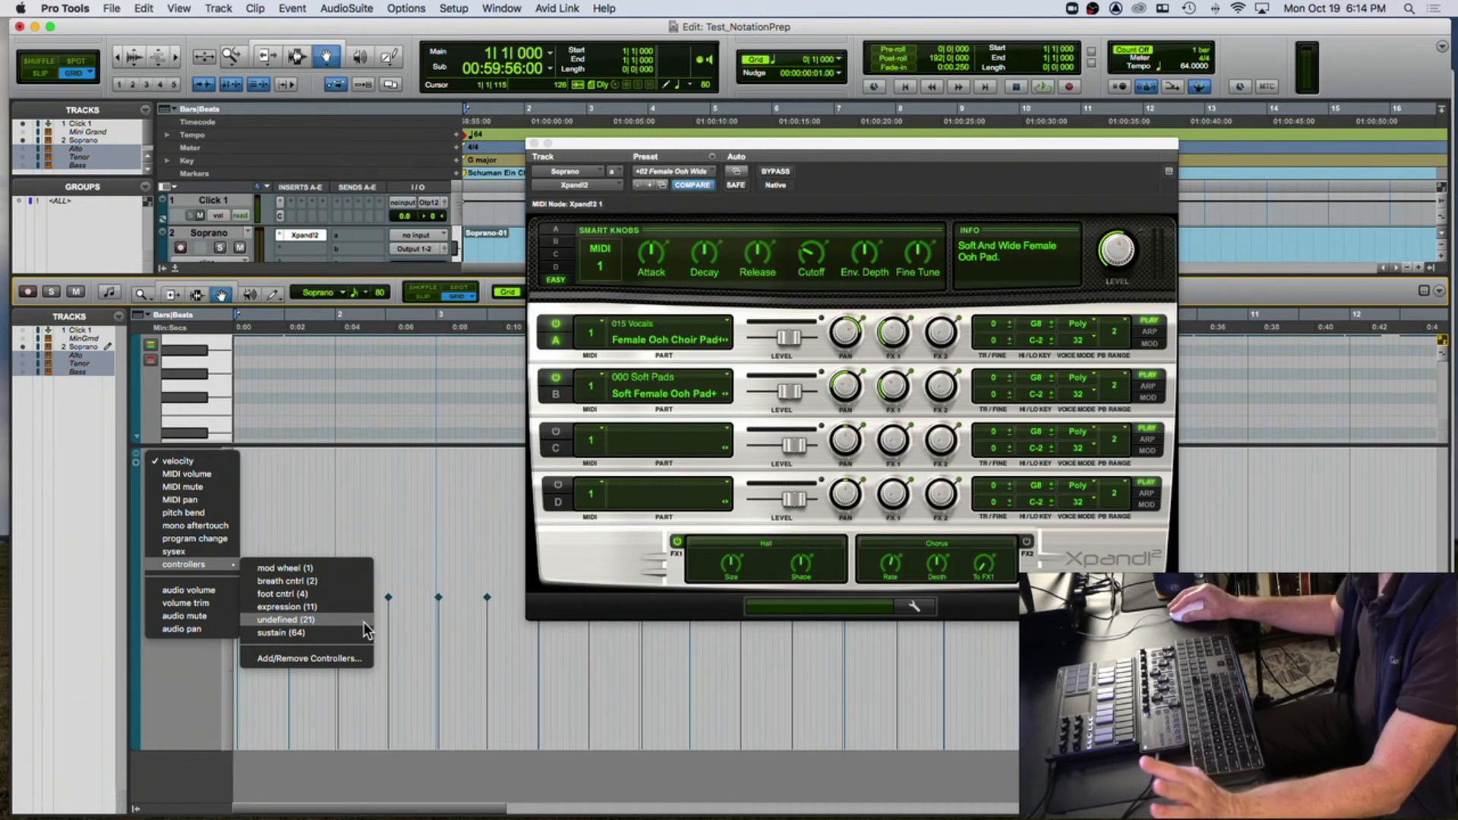
pyautogui.click(363, 622)
pyautogui.scroll(5, 423, 382)
pyautogui.scroll(-2, 423, 381)
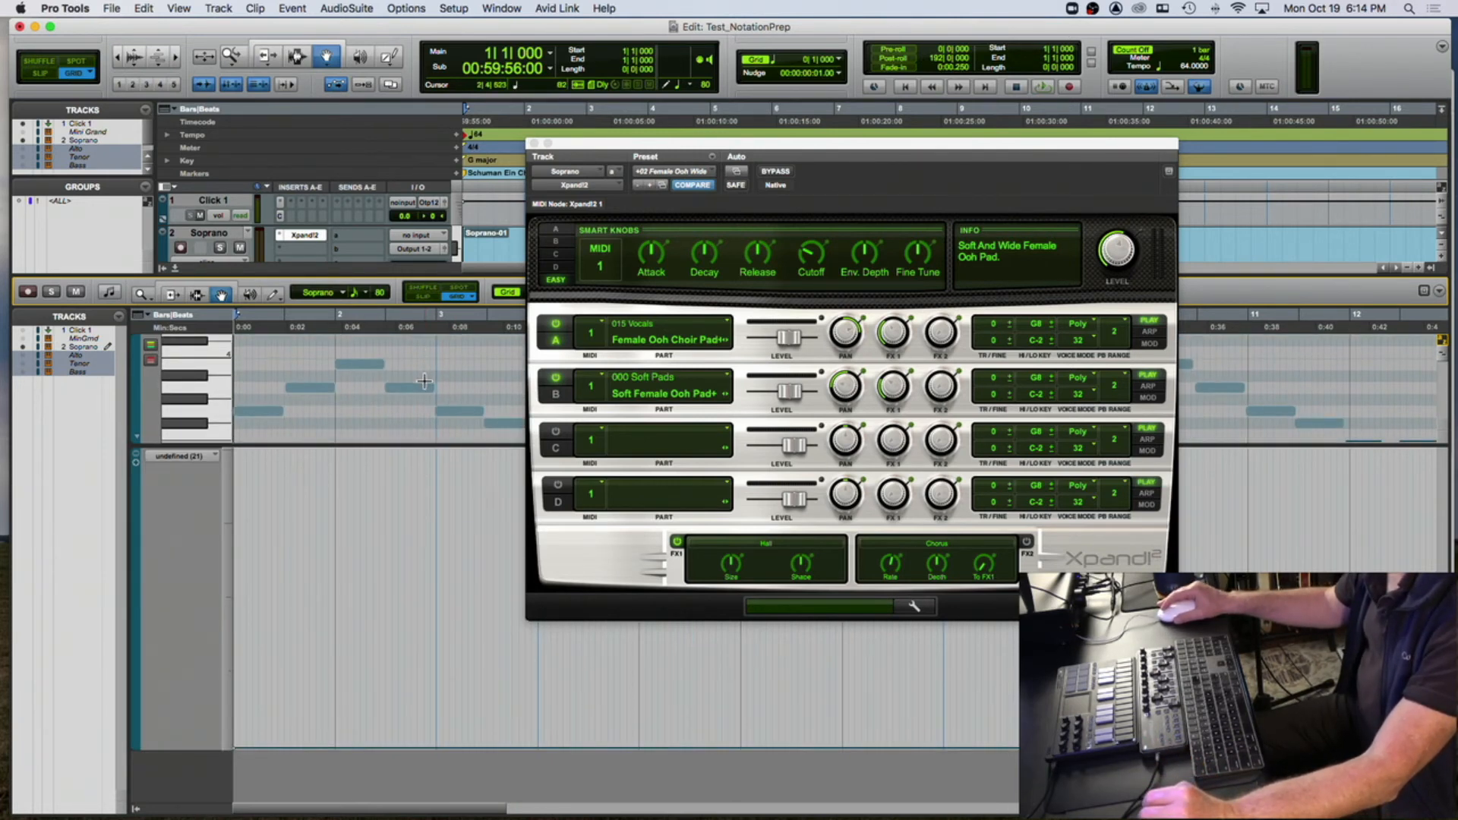
# - Draw a freehand controller 21 curve with the Pencil, rising to bar 2, dipping just past bar 3 and rising toward bar 5
pyautogui.click(274, 294)
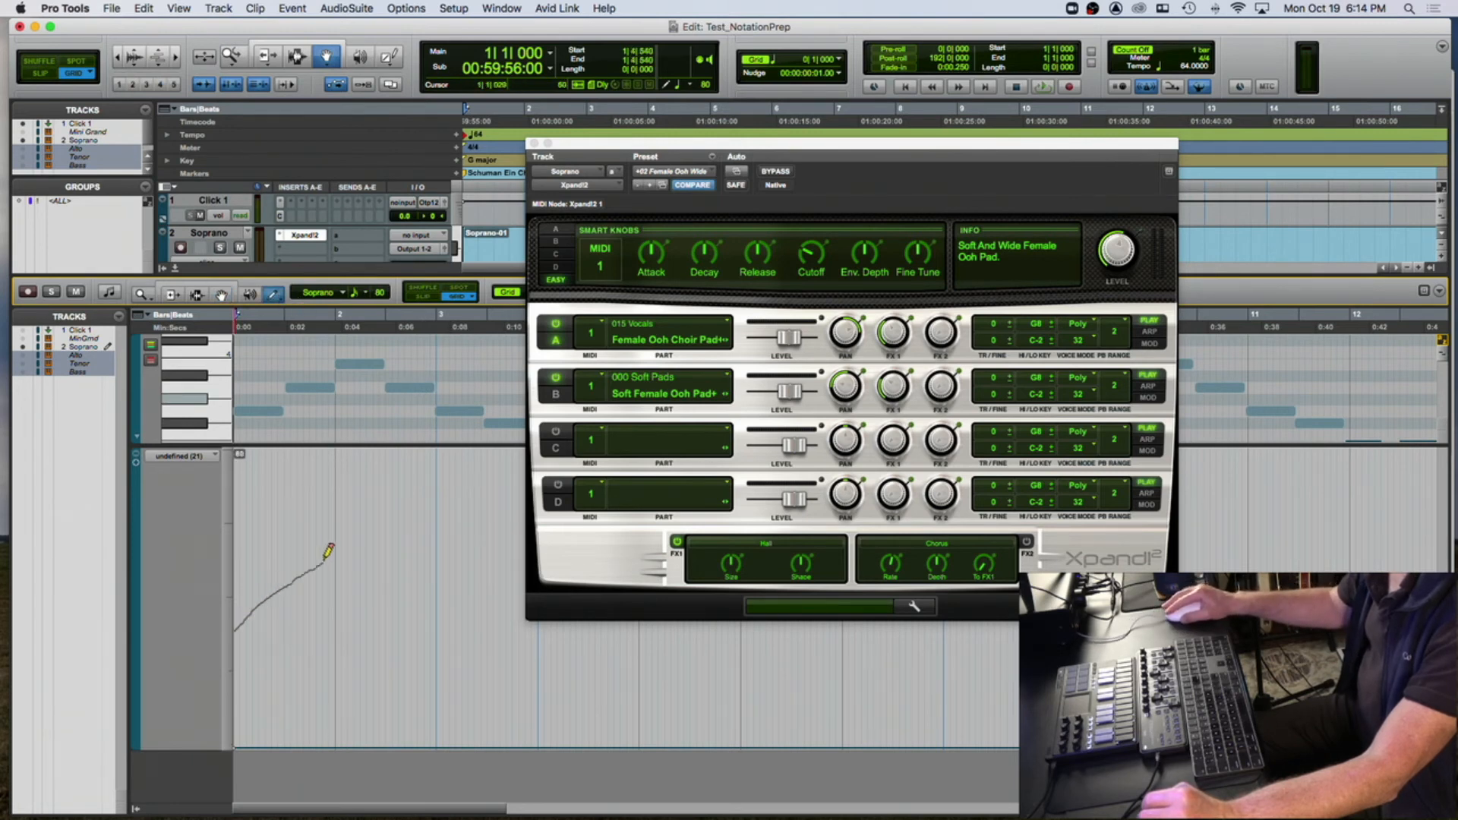
pyautogui.moveTo(334, 555); pyautogui.dragTo(334, 556)
pyautogui.moveTo(459, 680); pyautogui.dragTo(582, 588)
pyautogui.moveTo(640, 535); pyautogui.dragTo(641, 532)
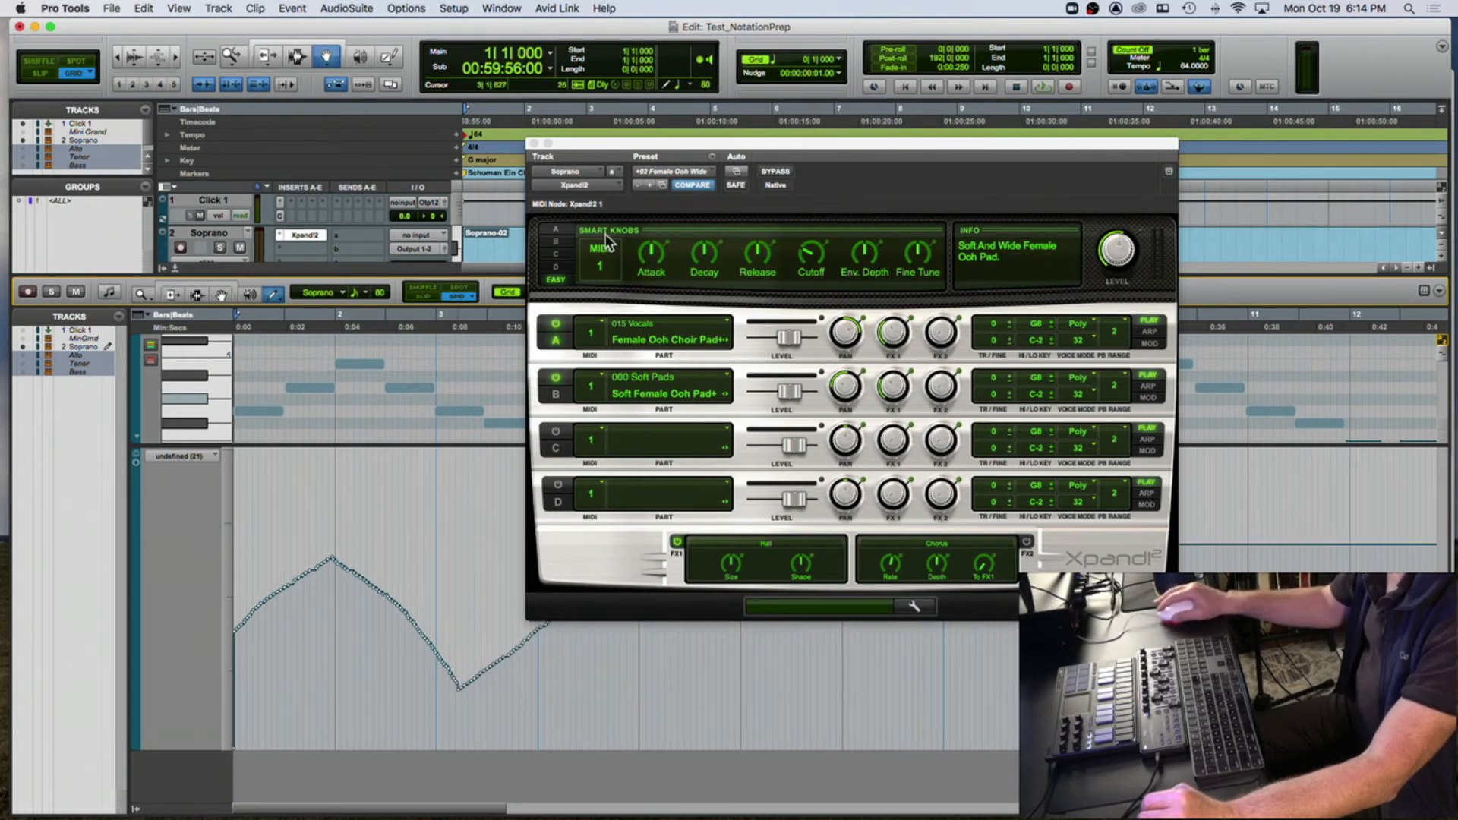
# - Continue the controller 21 curve past bar 5 with a dip just before bar 6, and play it back against the Cutoff knob
pyautogui.moveTo(629, 141); pyautogui.dragTo(904, 137)
pyautogui.moveTo(644, 544)
pyautogui.mouseDown()
pyautogui.moveTo(736, 693)
pyautogui.moveTo(832, 501)
pyautogui.mouseUp()
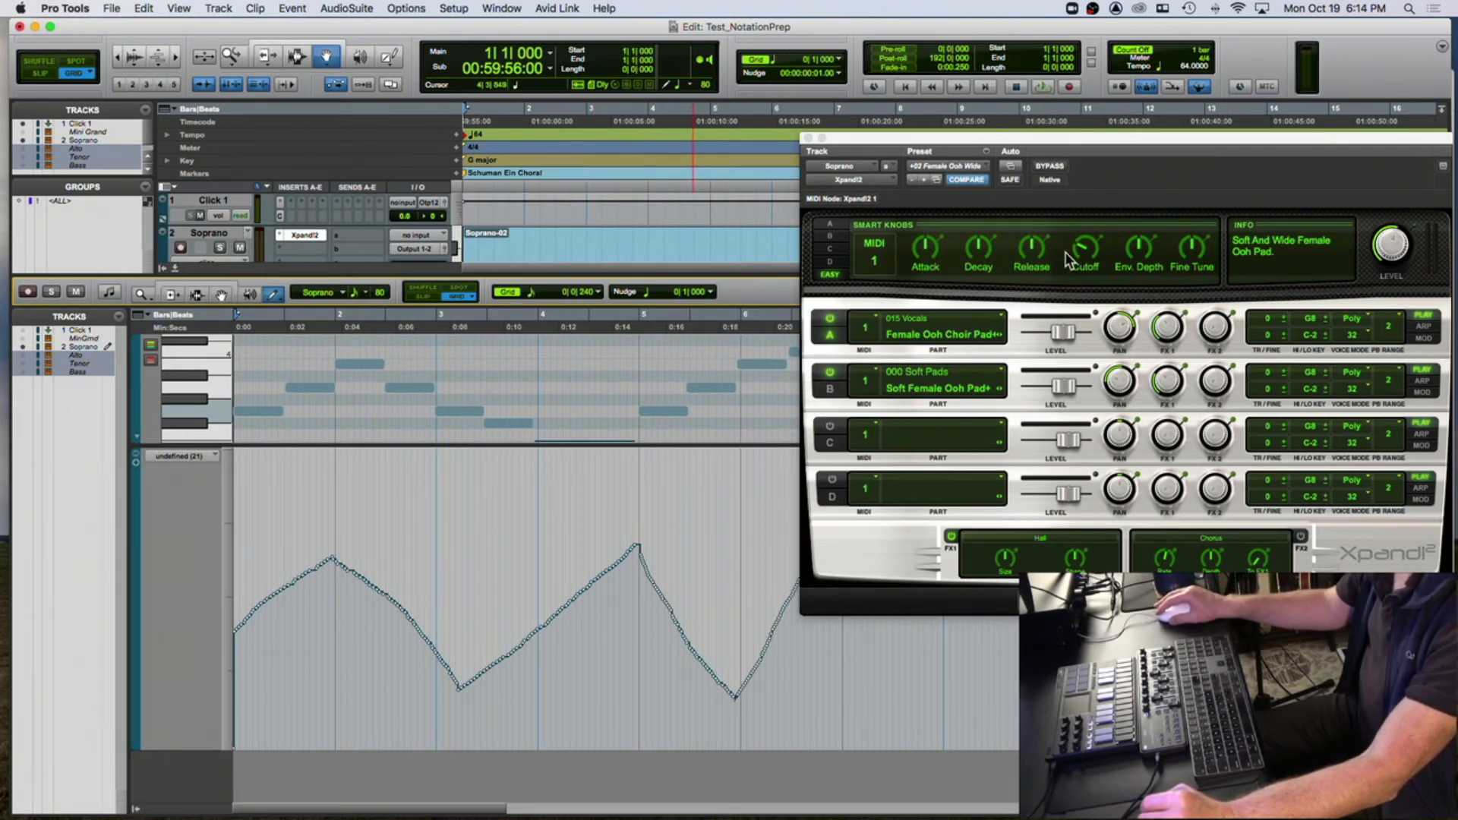
pyautogui.press('space')
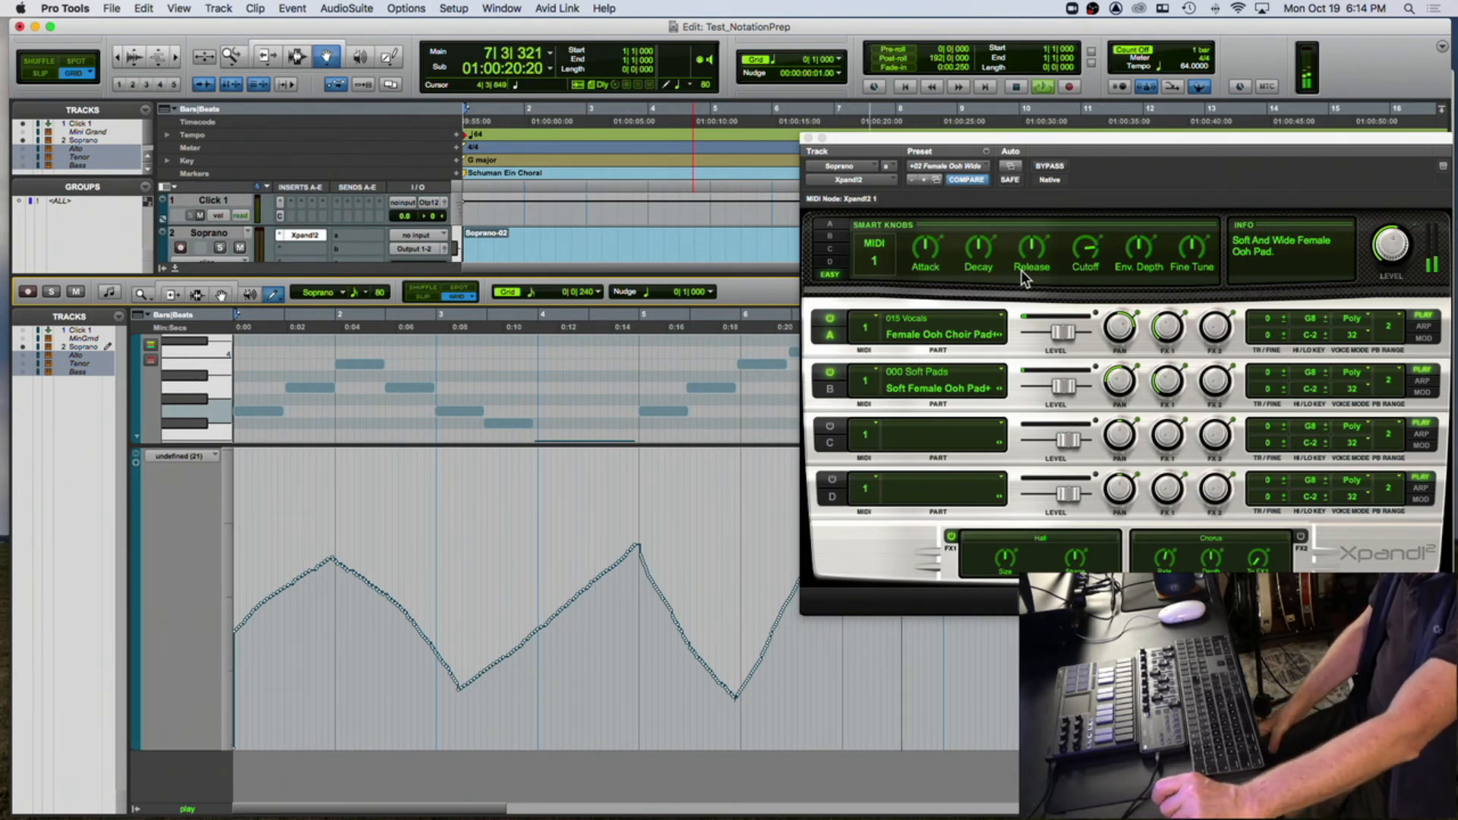
pyautogui.press('space')
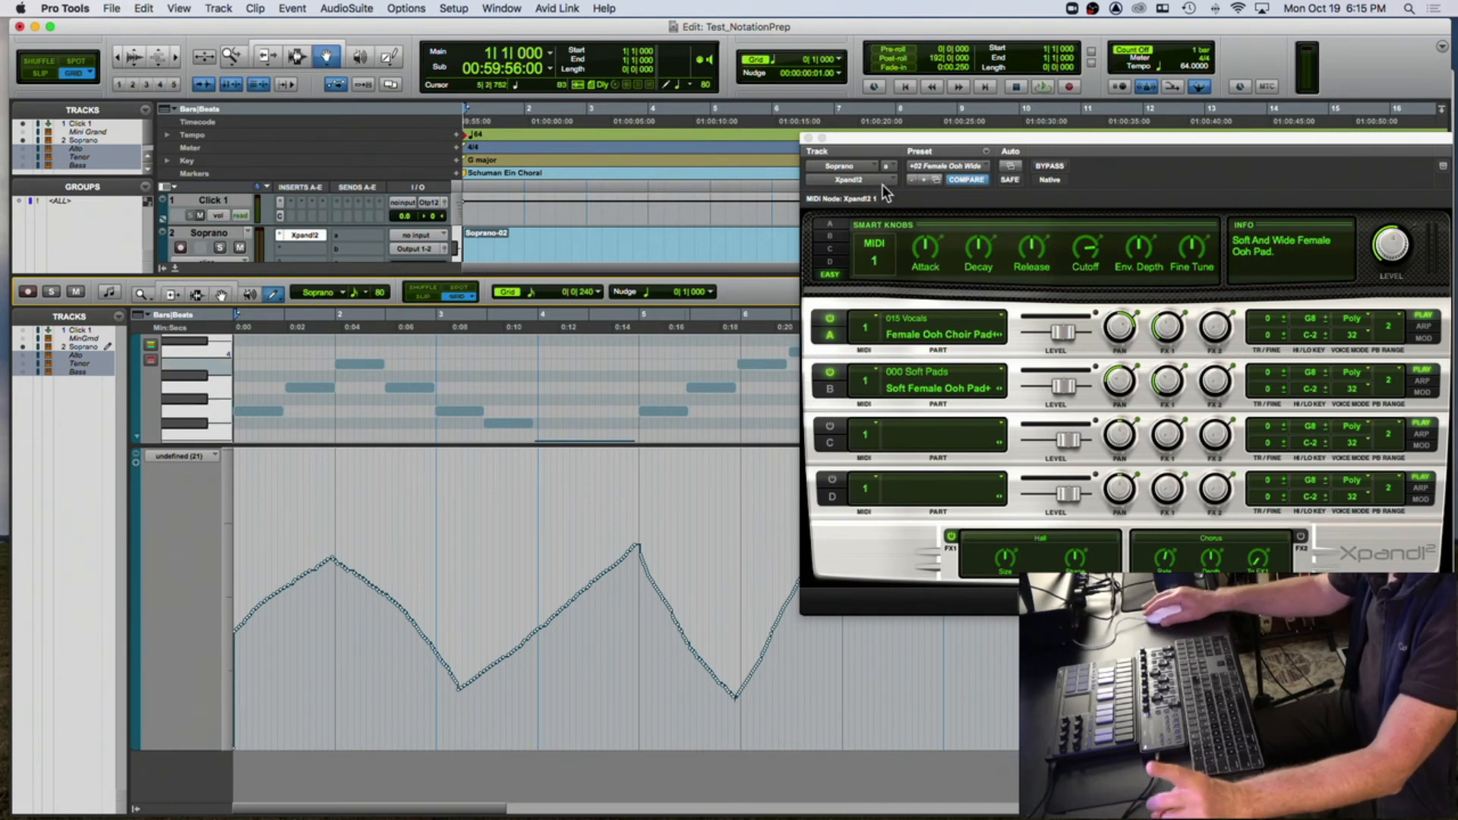
# - Undo the freehand controller 21 edits on the Soprano track until the lane is empty
pyautogui.click(364, 154)
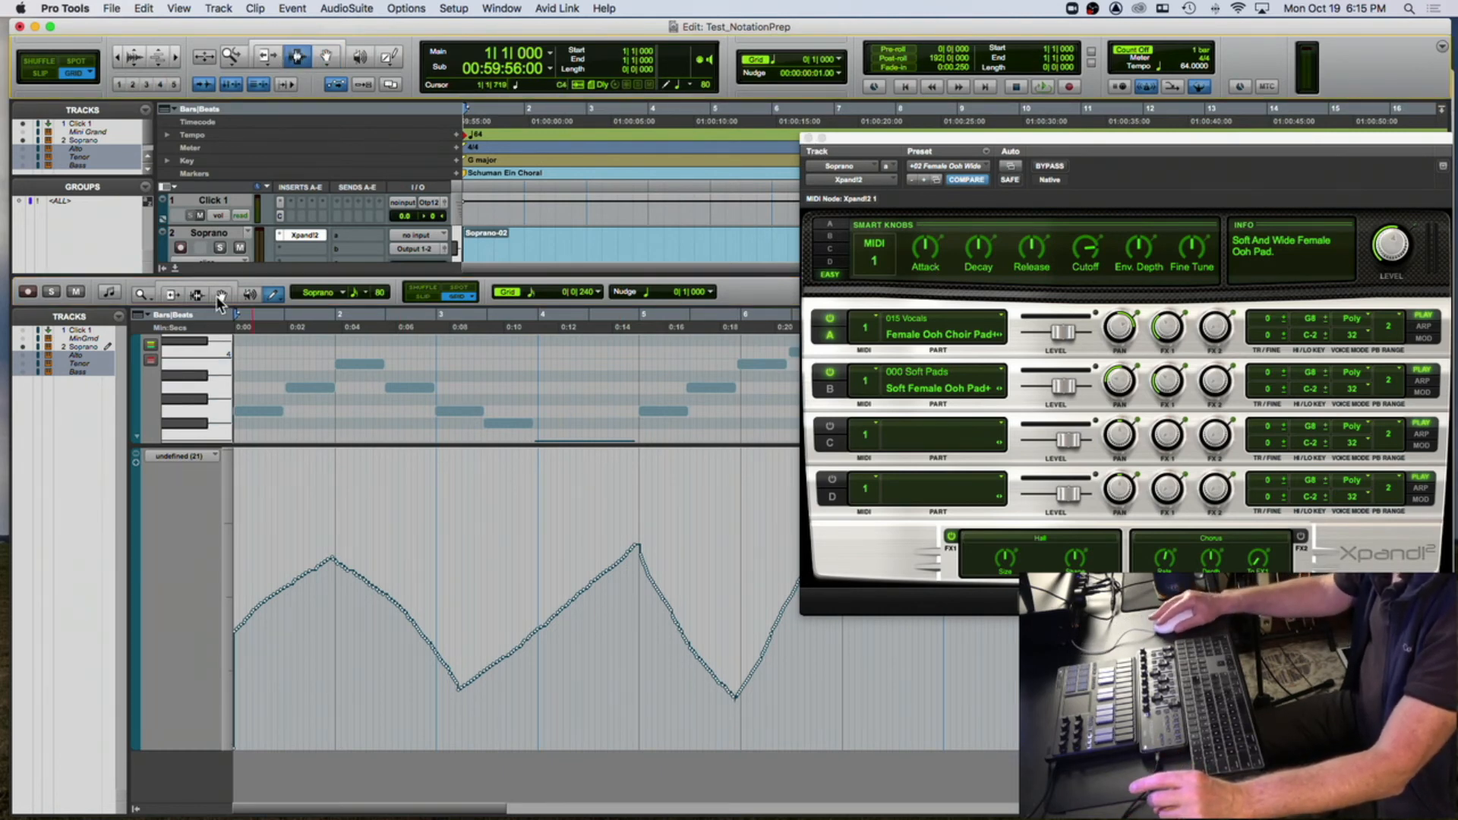
pyautogui.press('super+z')
pyautogui.press('super+z')
pyautogui.press('super+z')
pyautogui.press('super+z')
pyautogui.press('super+z')
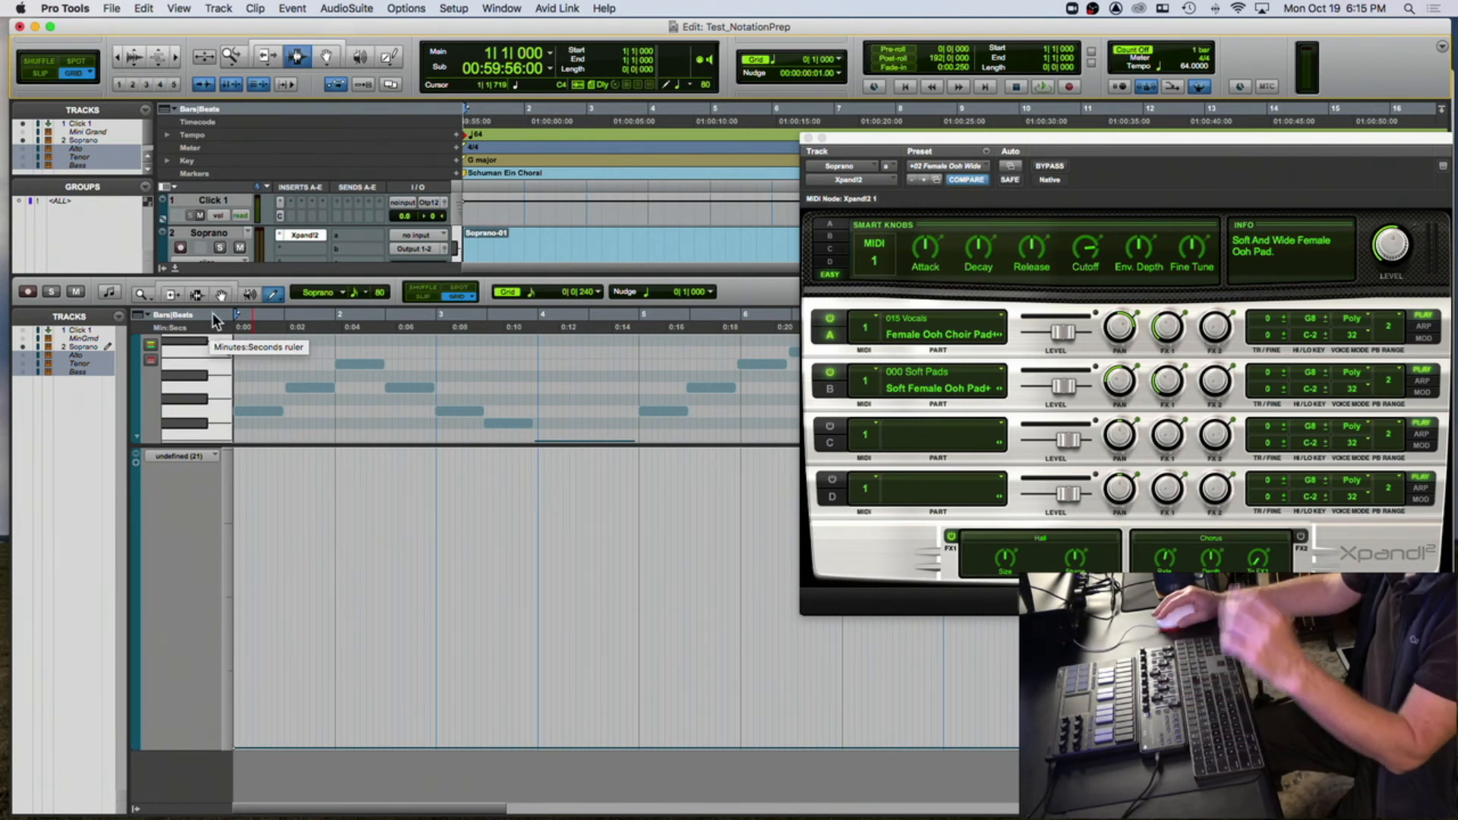
# - Record-enable the Soprano track and make Xpand!2's Cutoff knob forget its MIDI CC 21 assignment
pyautogui.click(181, 246)
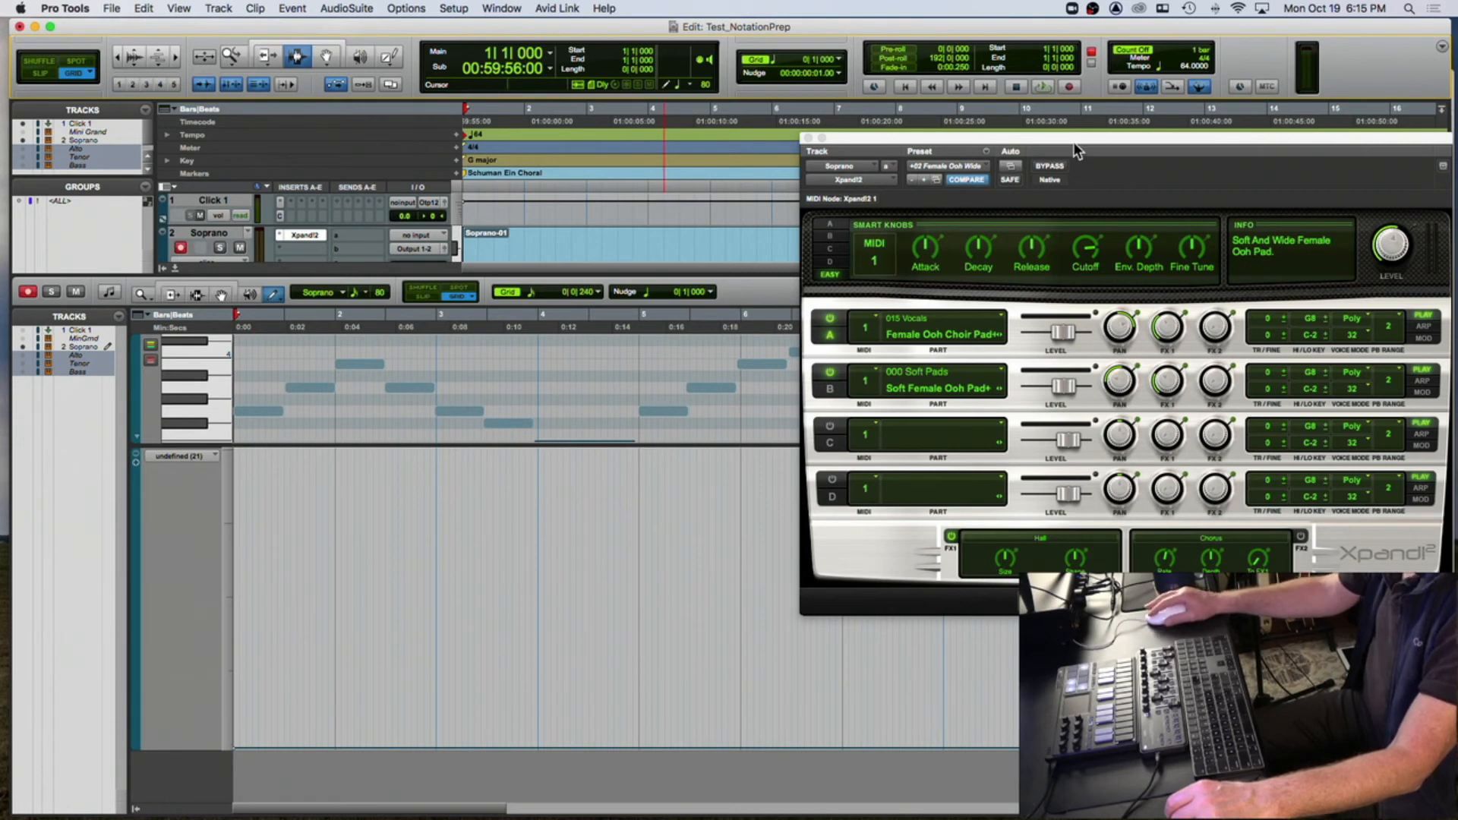
pyautogui.moveTo(1073, 136); pyautogui.dragTo(657, 116)
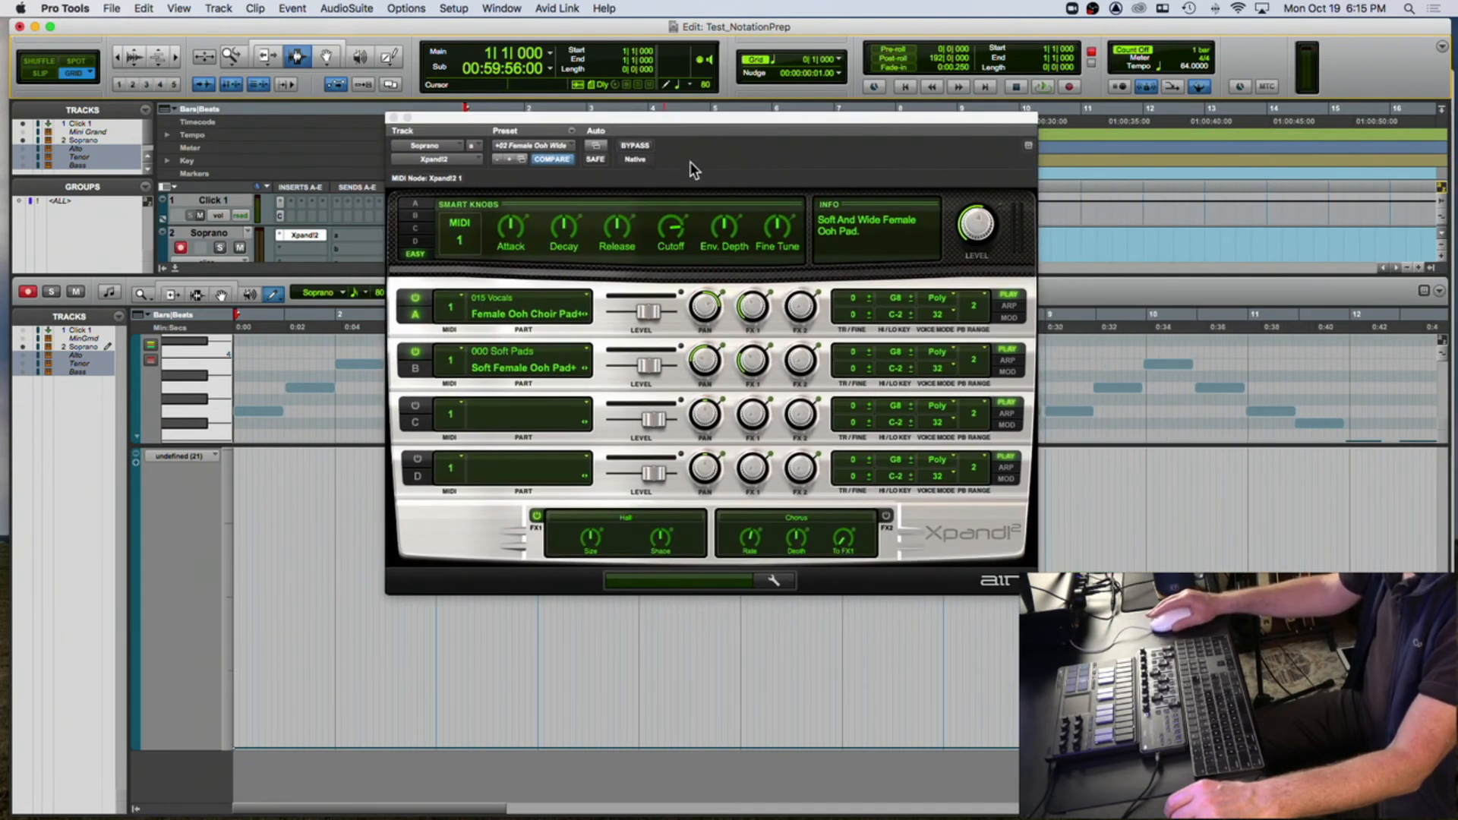
pyautogui.rightClick(668, 225)
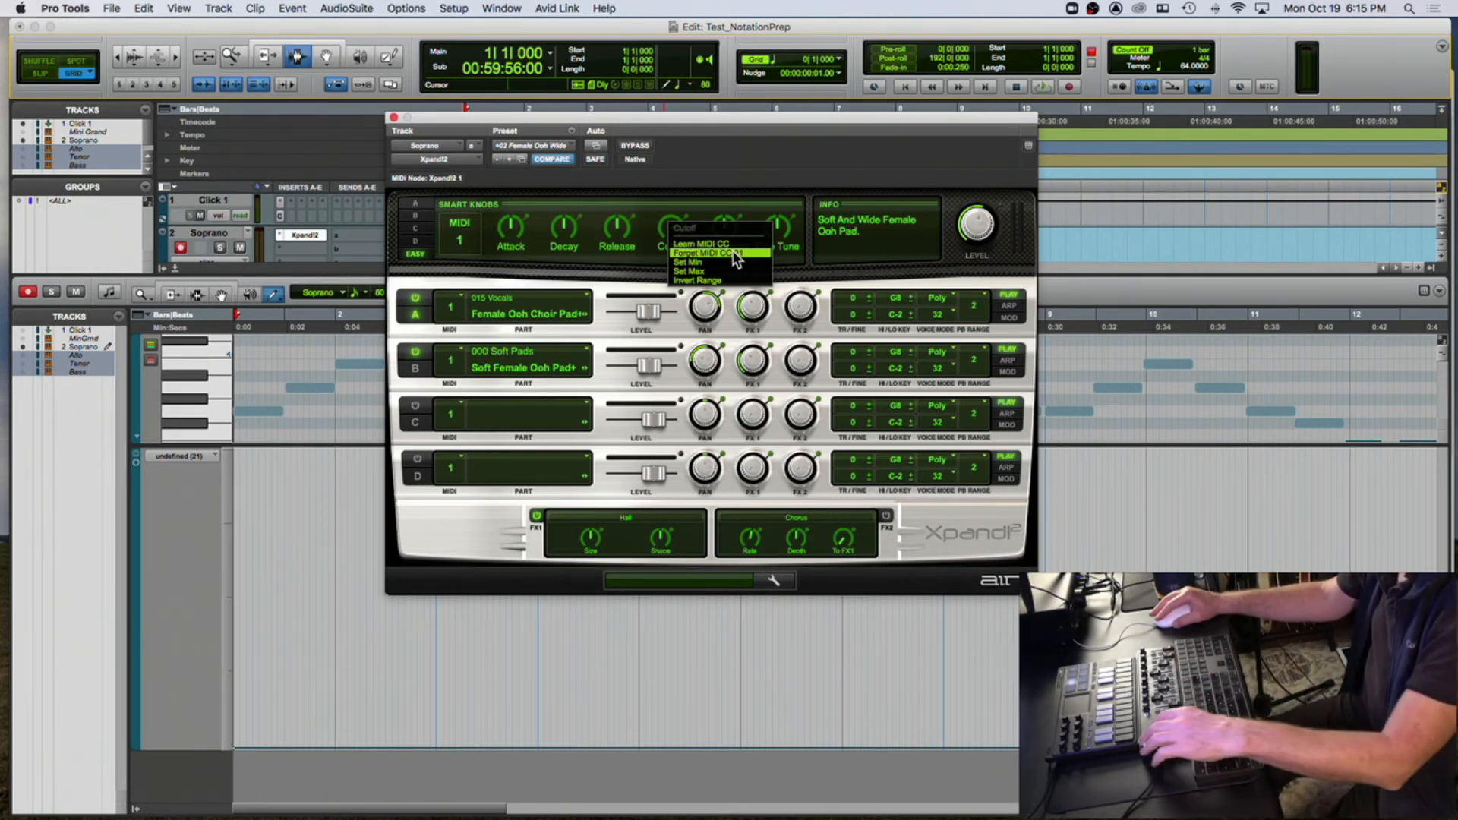
pyautogui.press('F6')
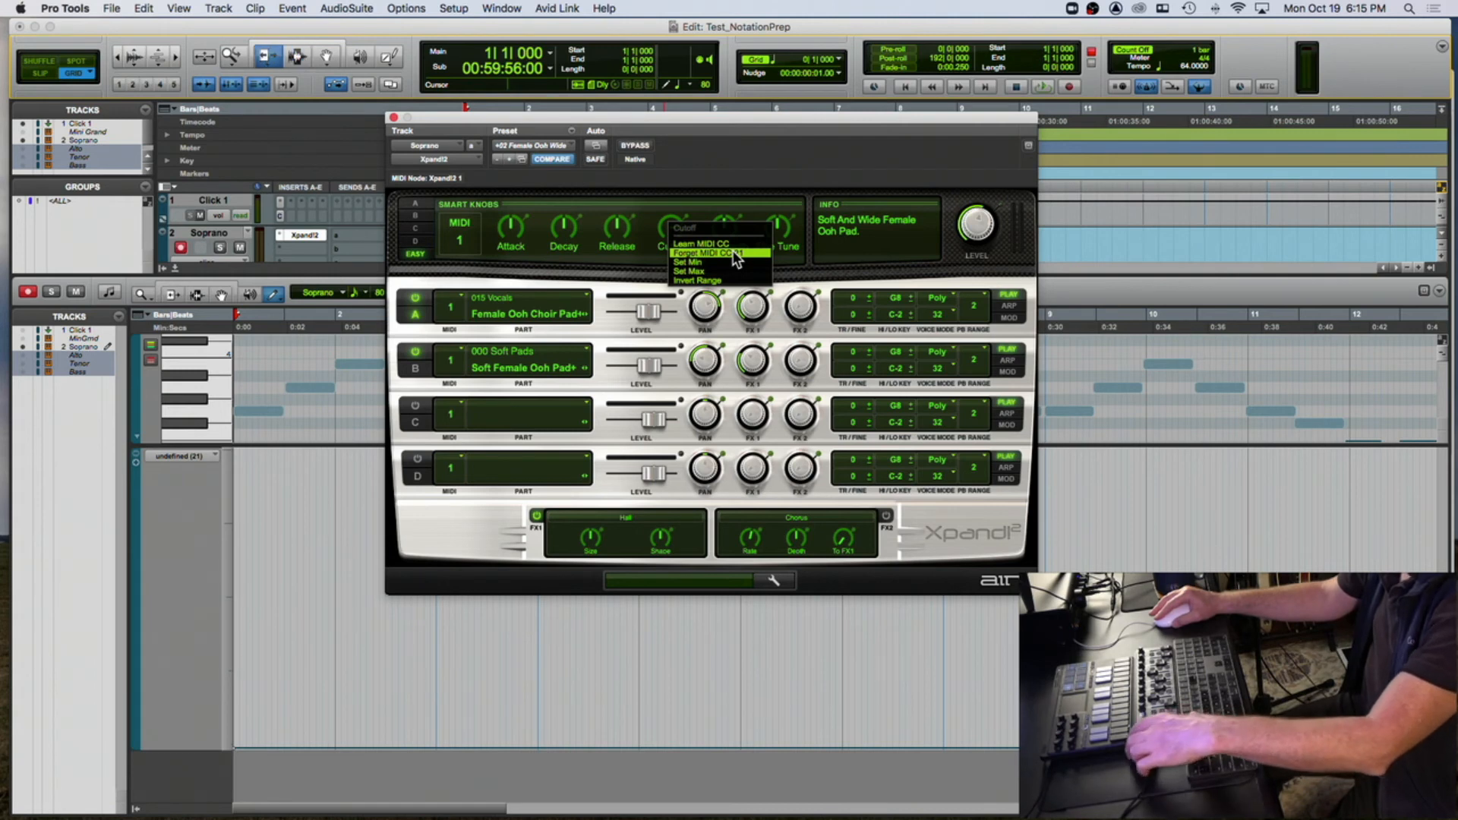
pyautogui.press('F3')
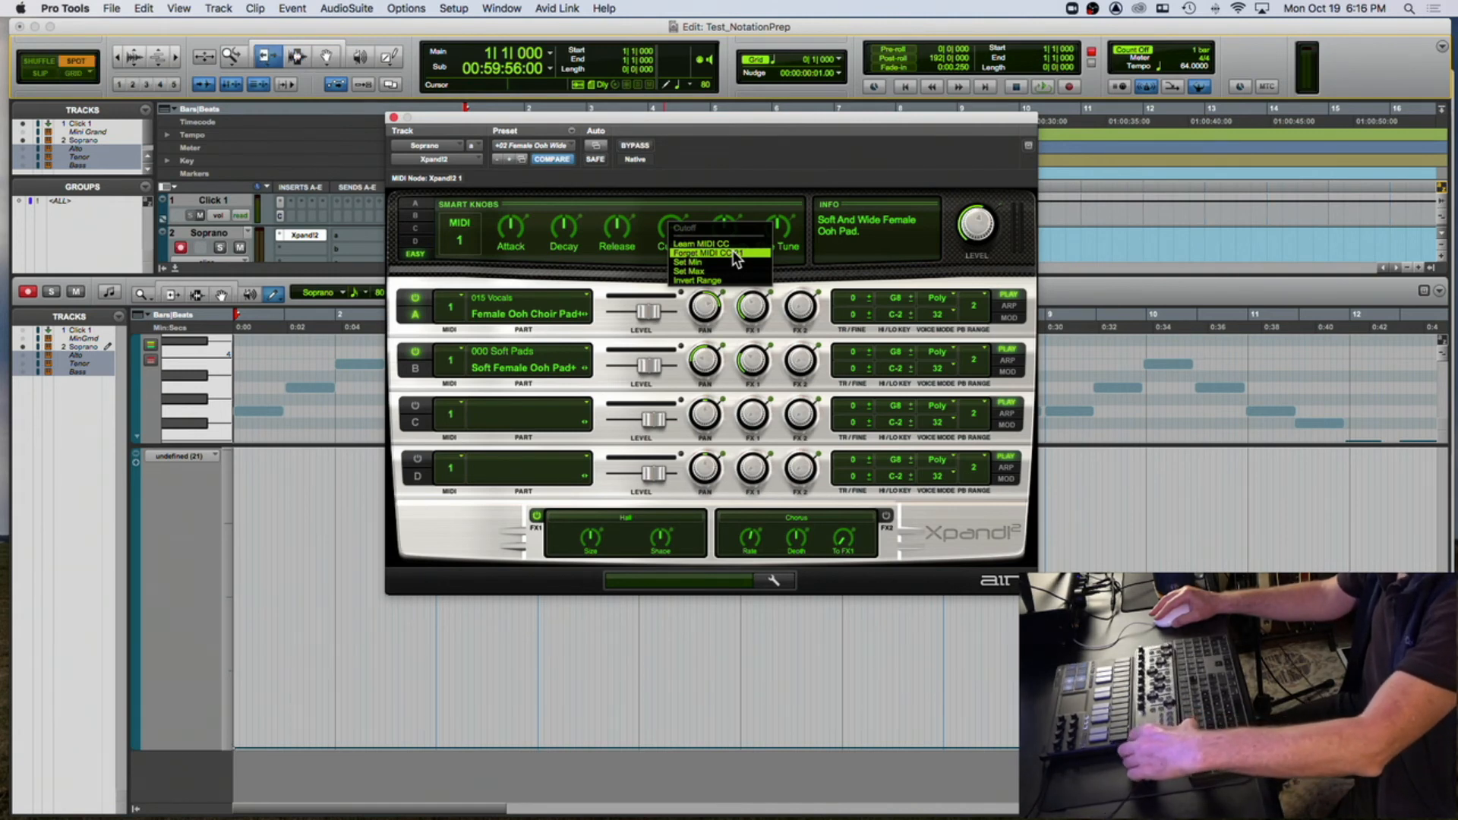
pyautogui.click(734, 253)
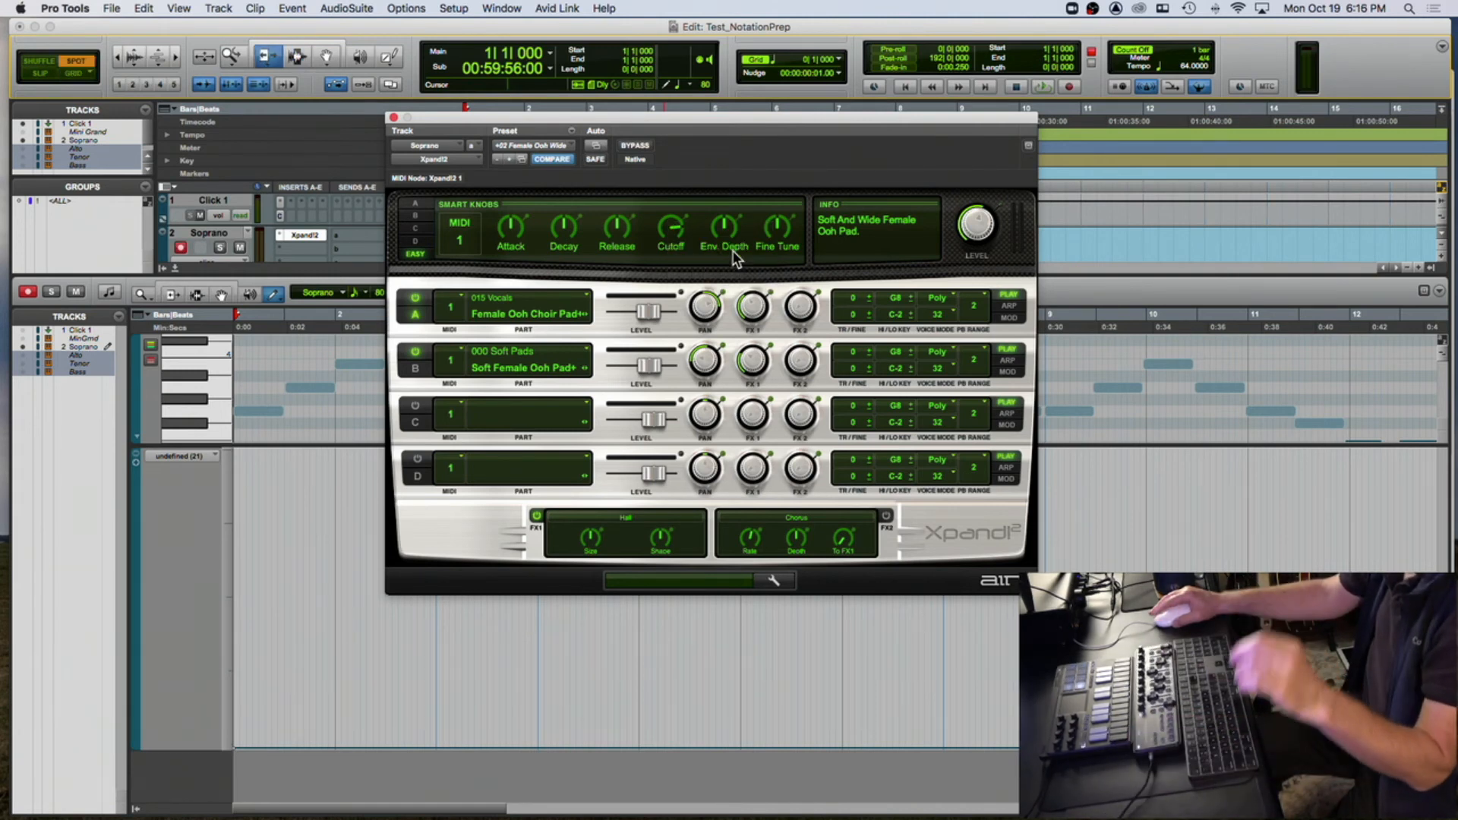
# - Assign a hardware controller knob to Xpand!2's Cutoff with Learn MIDI CC
pyautogui.rightClick(678, 224)
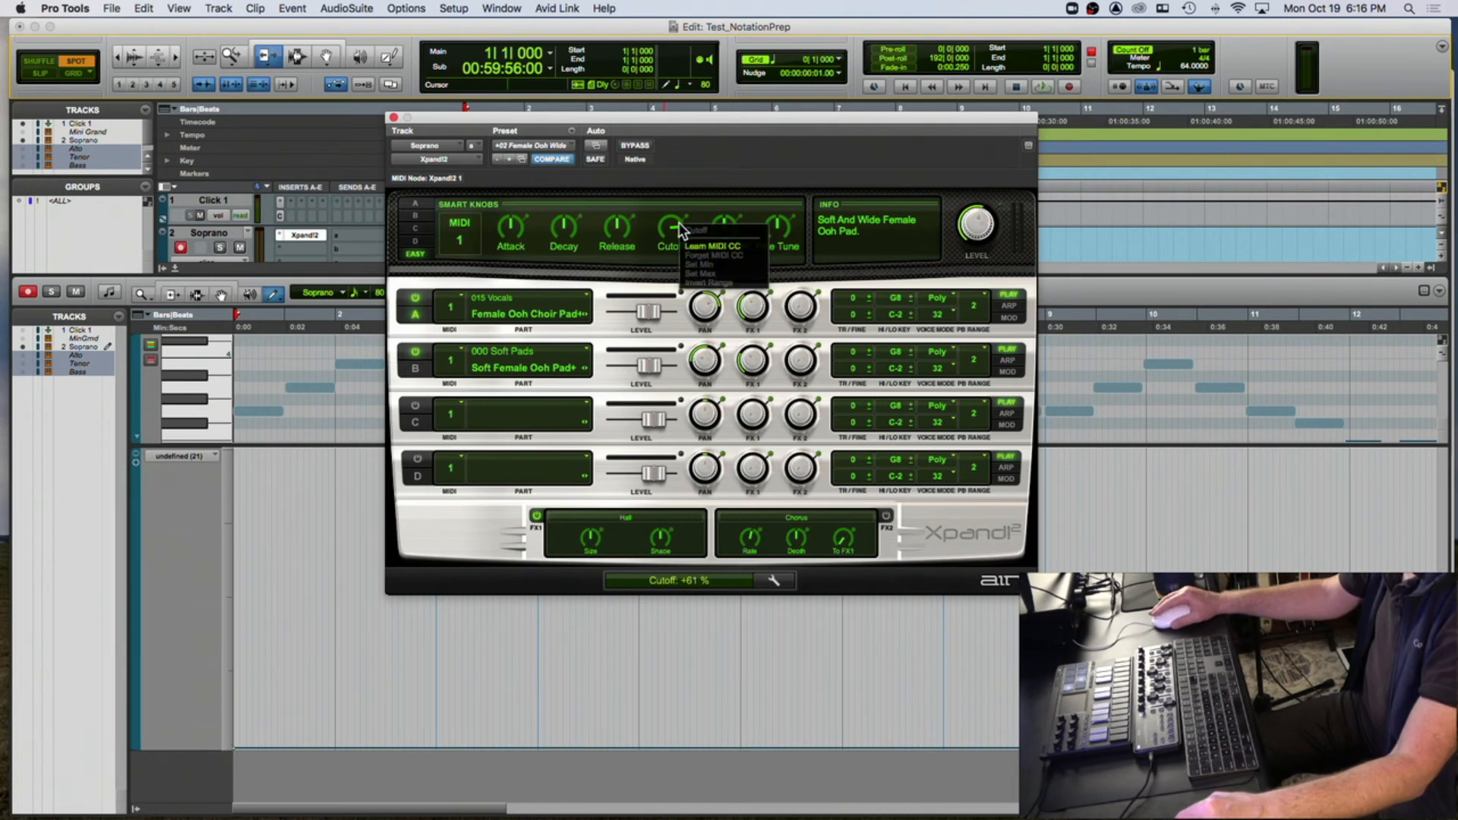
pyautogui.click(722, 247)
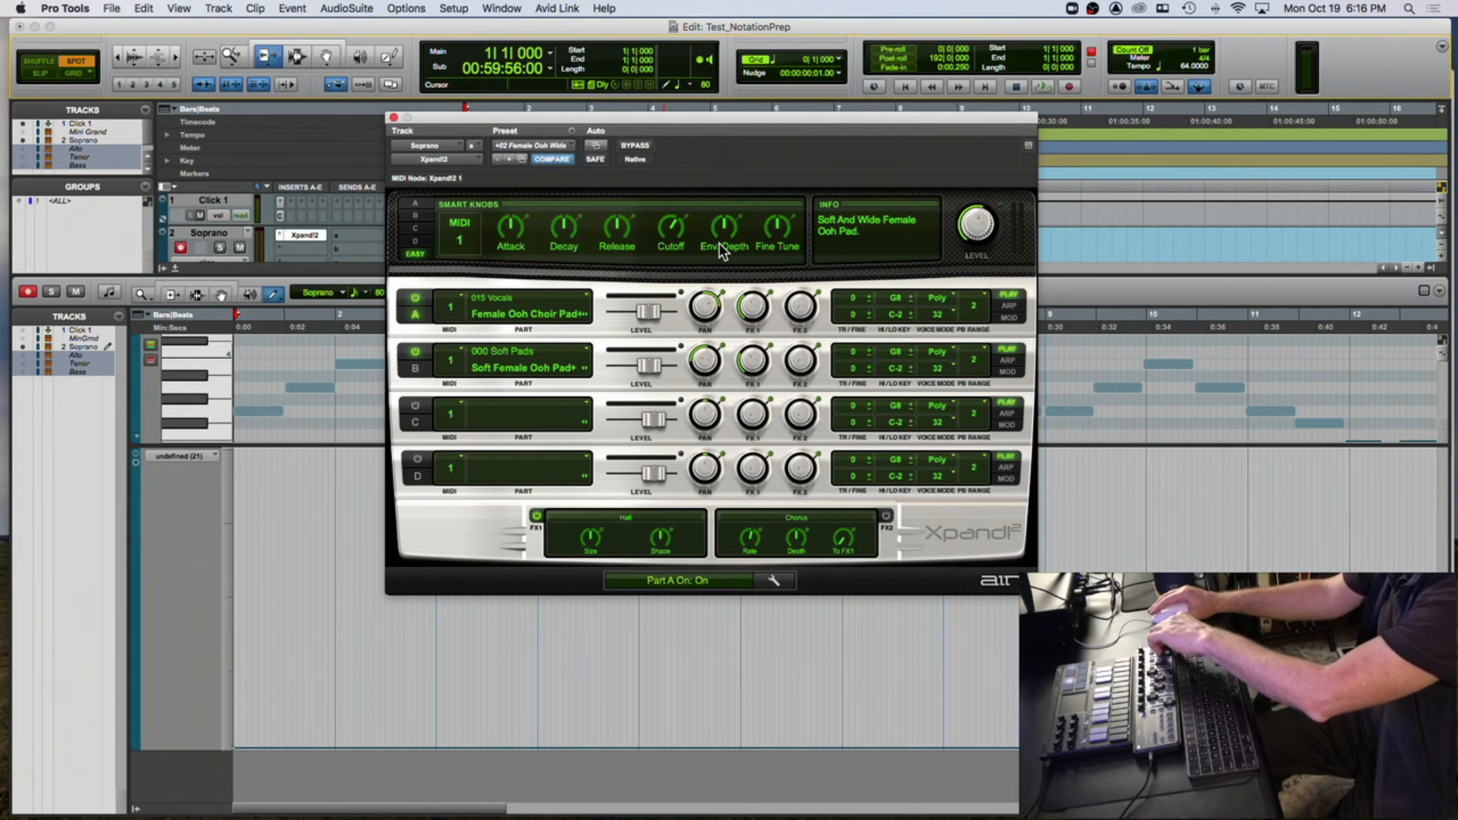
pyautogui.rightClick(675, 222)
pyautogui.click(713, 249)
pyautogui.rightClick(676, 224)
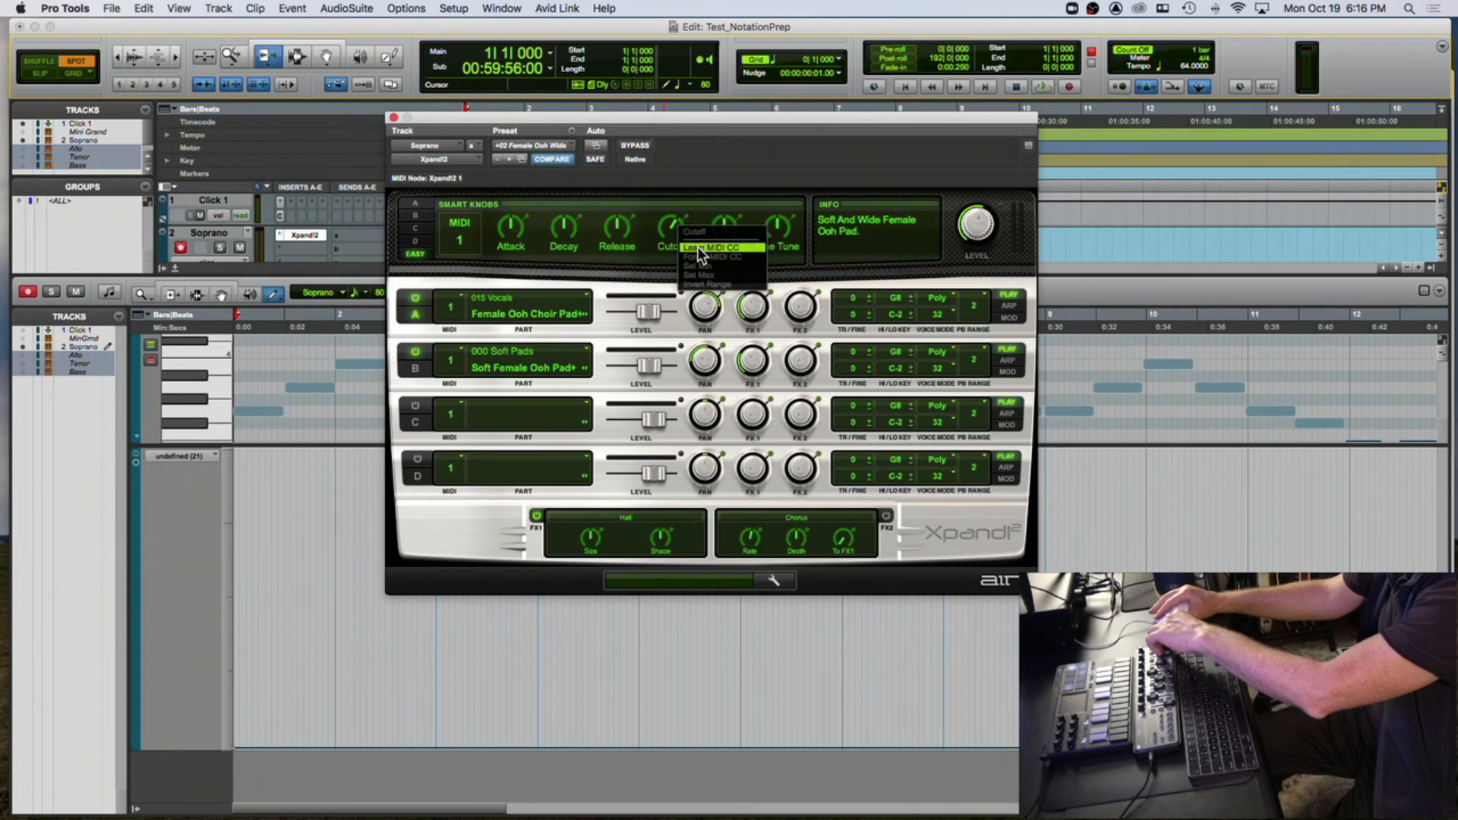
pyautogui.click(698, 247)
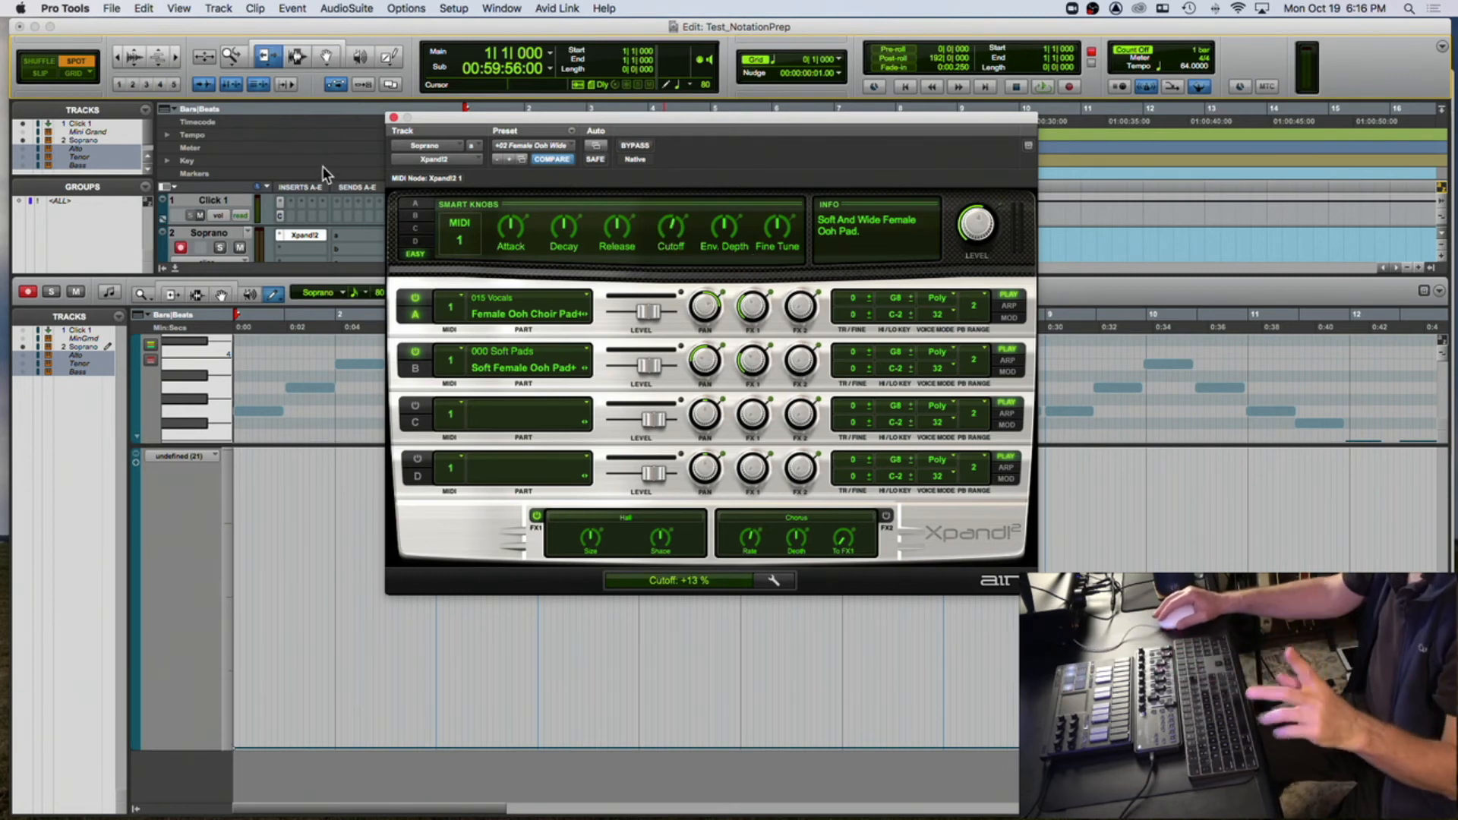
# - Set the edit mode to Slip and close the Soprano's Xpand!2 window
pyautogui.click(43, 72)
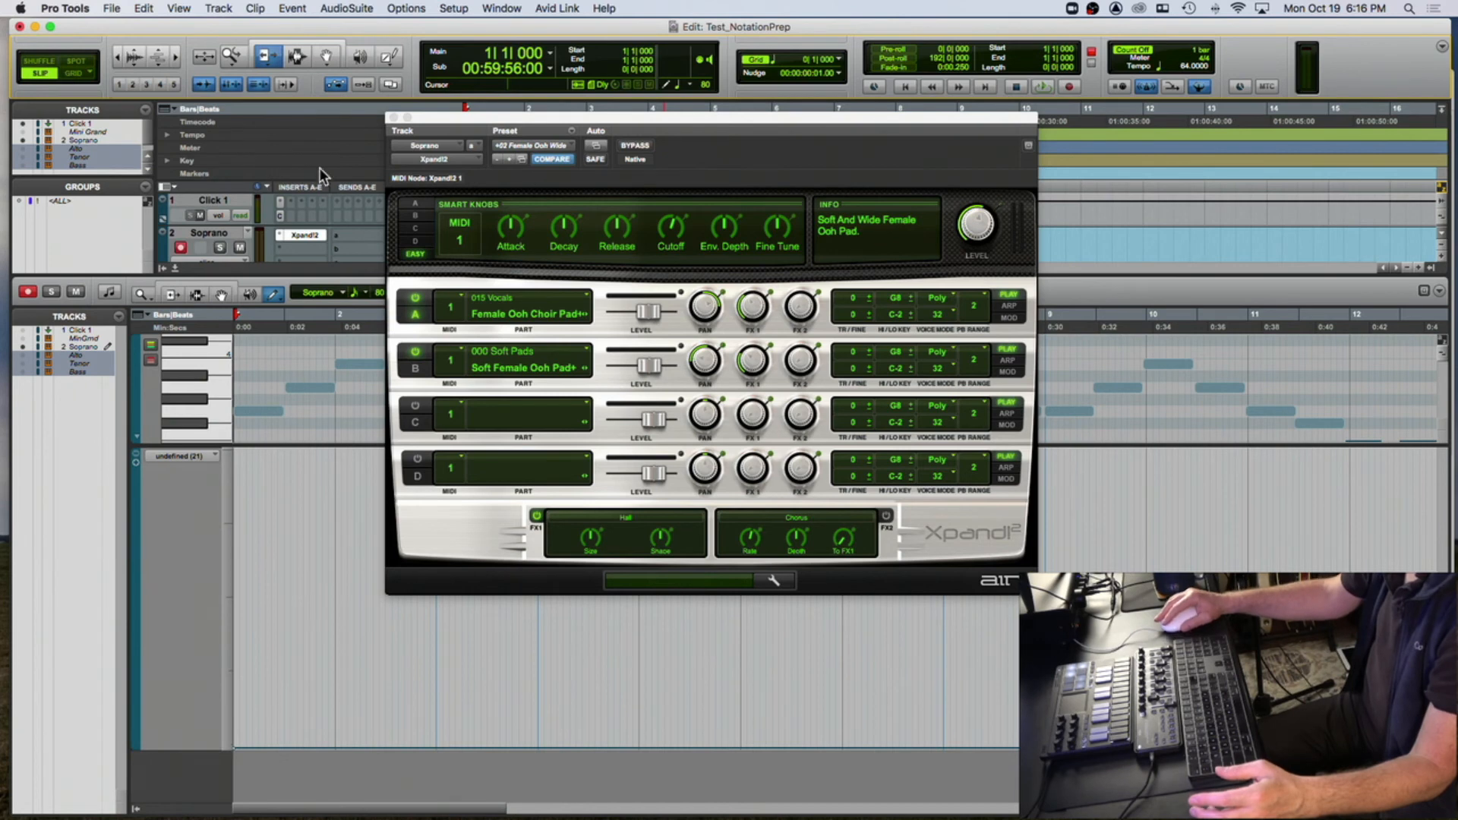
pyautogui.moveTo(399, 123); pyautogui.dragTo(603, 154)
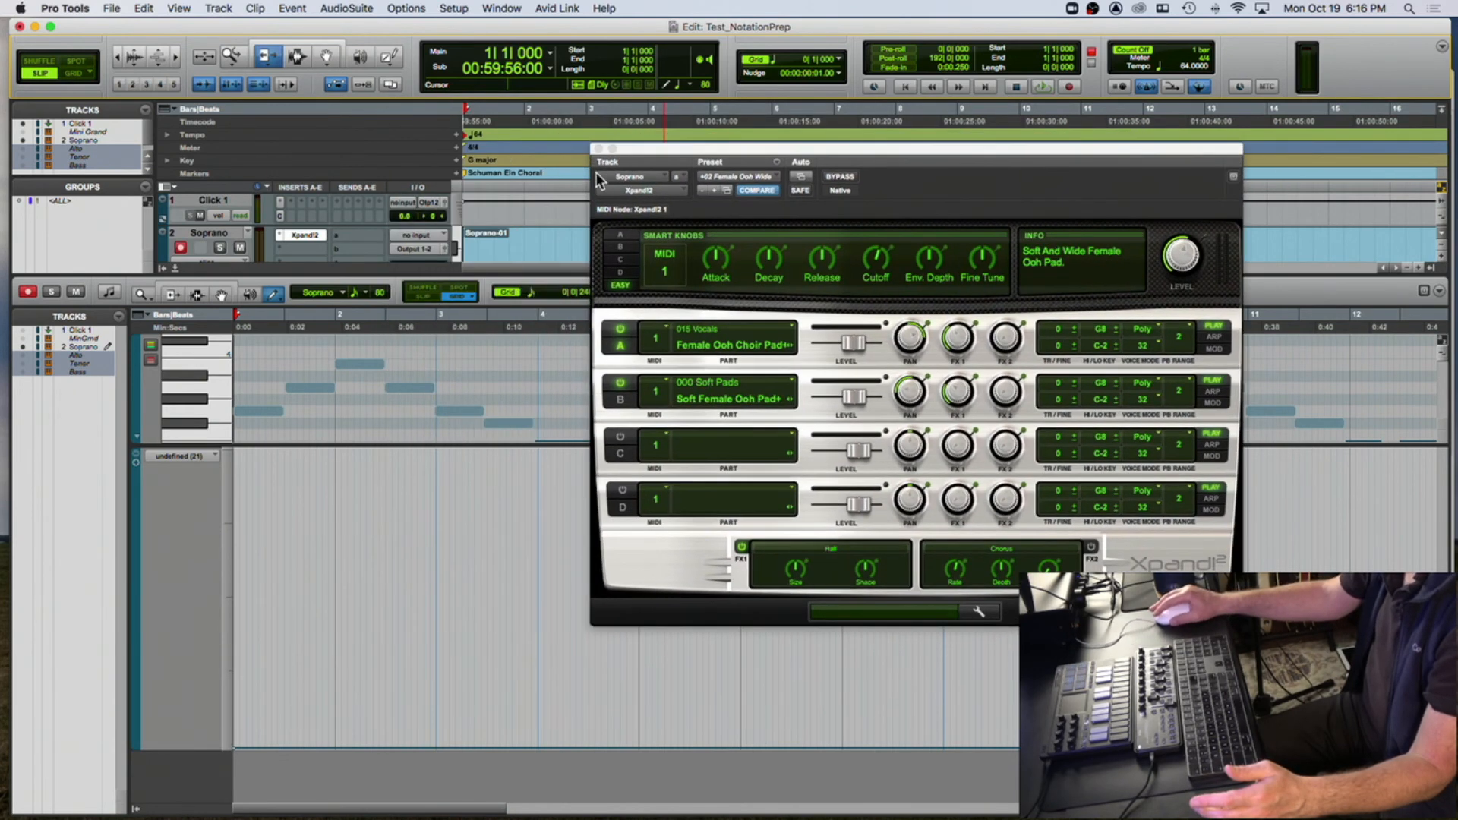
pyautogui.click(599, 149)
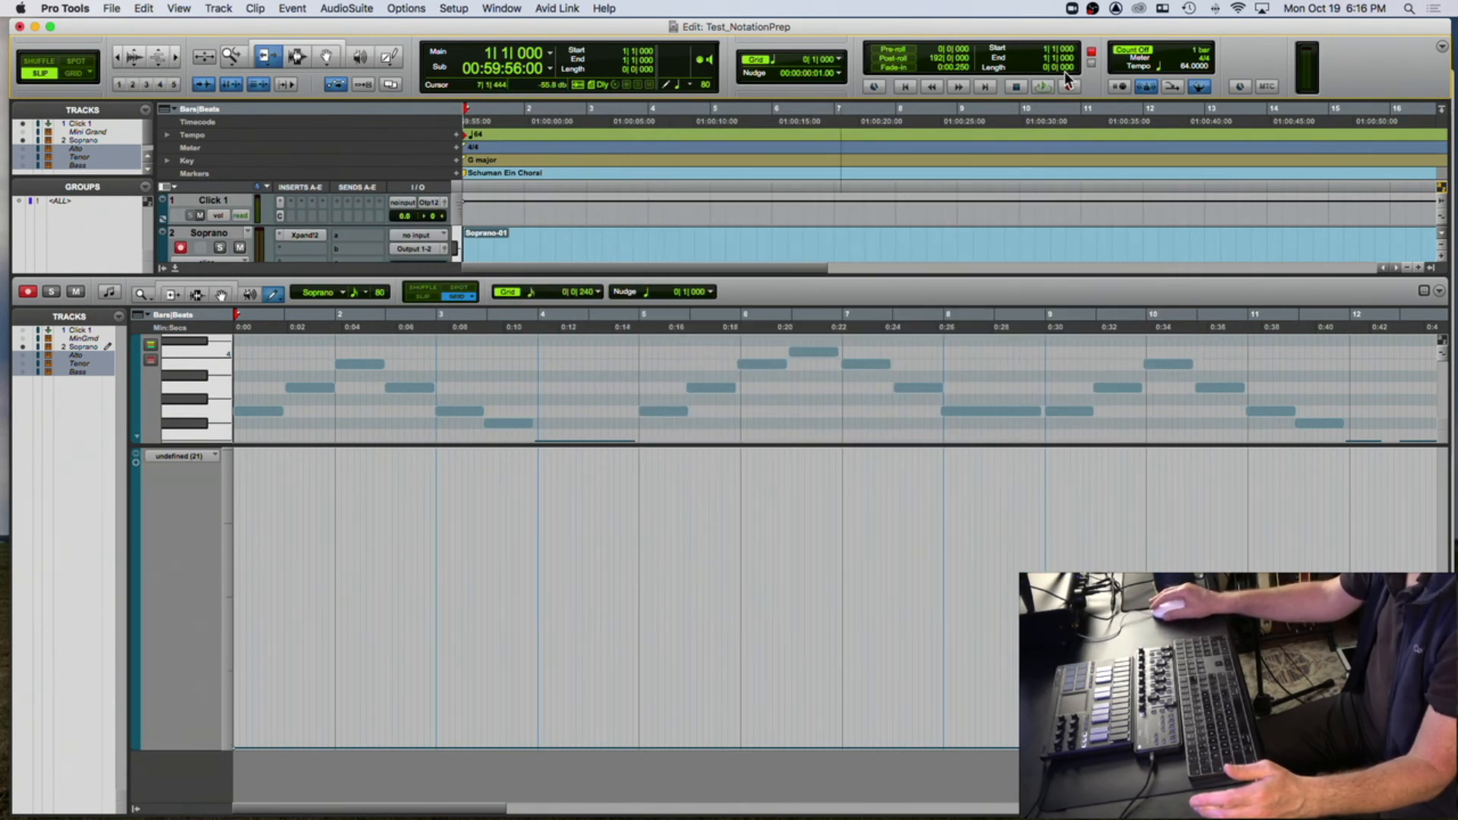
# - Record a brief test pass on the Soprano track from bar 1 and stop it
pyautogui.press('KP_3')
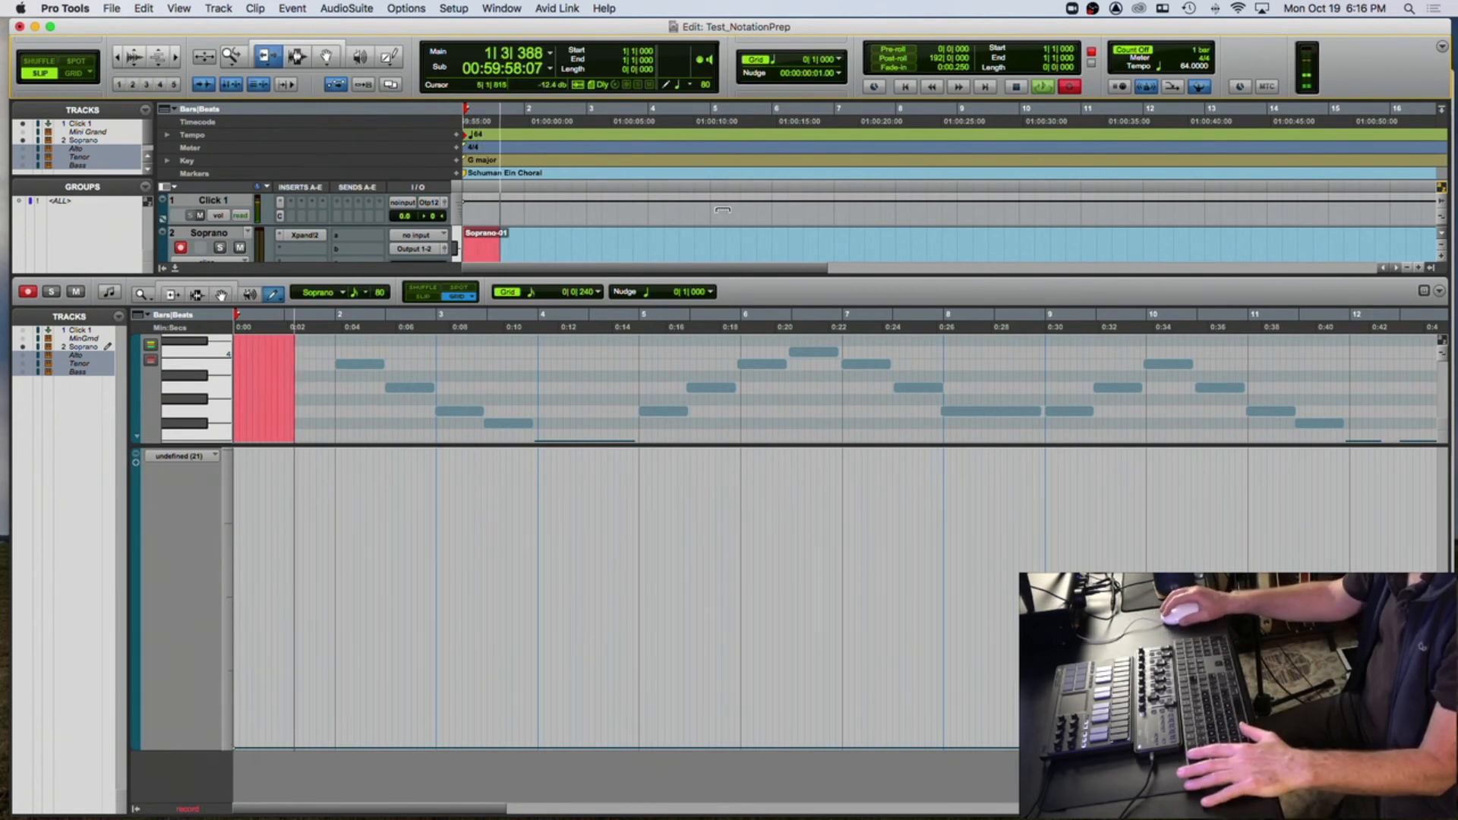
pyautogui.press('space')
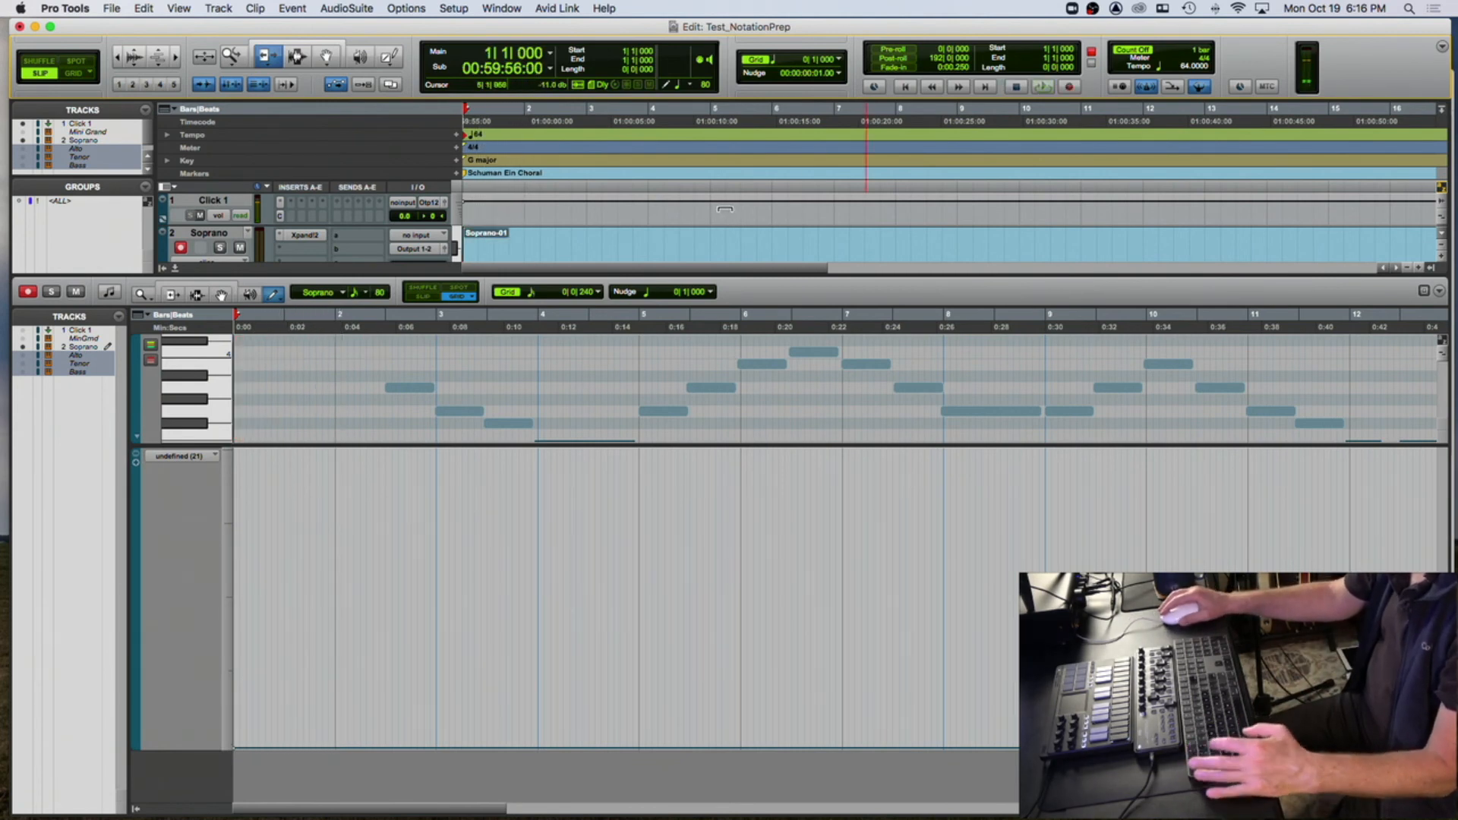
# - With the Xpand!2 window open and MIDI Merge on, record hardware Cutoff moves over the Soprano from bar 1 through about bar 8
pyautogui.click(304, 233)
pyautogui.moveTo(818, 141); pyautogui.dragTo(1014, 184)
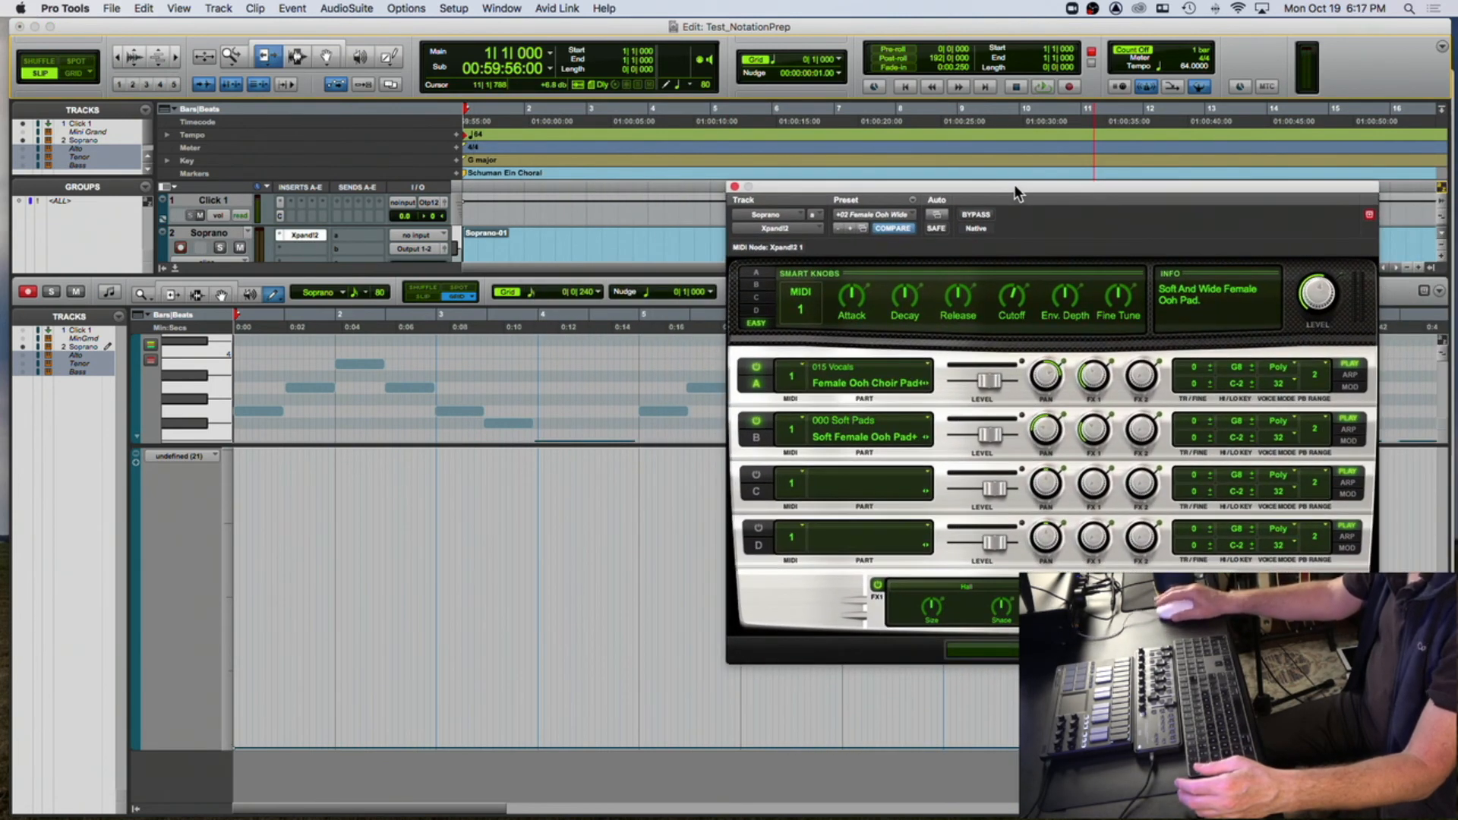
pyautogui.click(1173, 84)
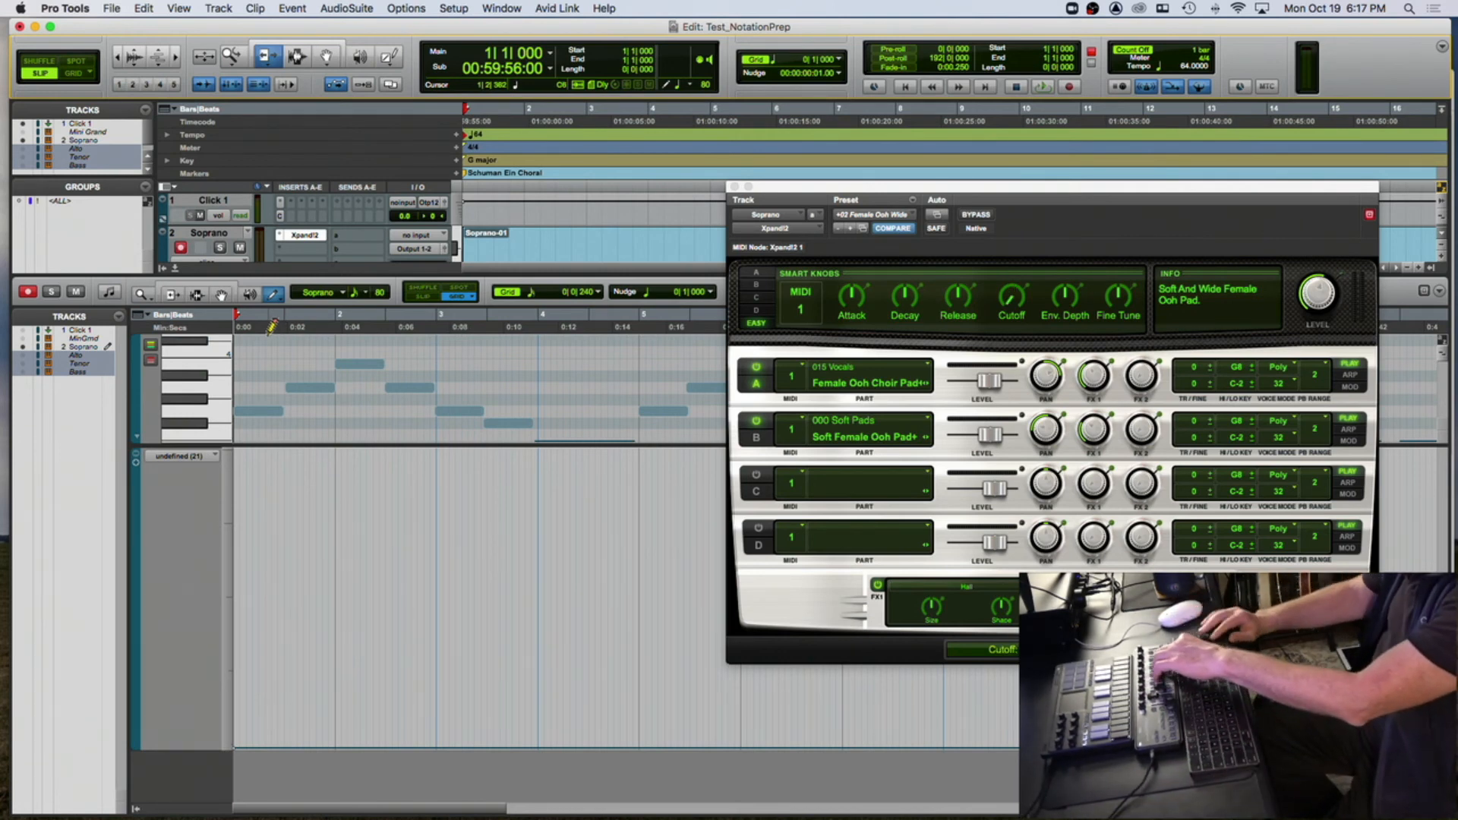
pyautogui.press('super+space')
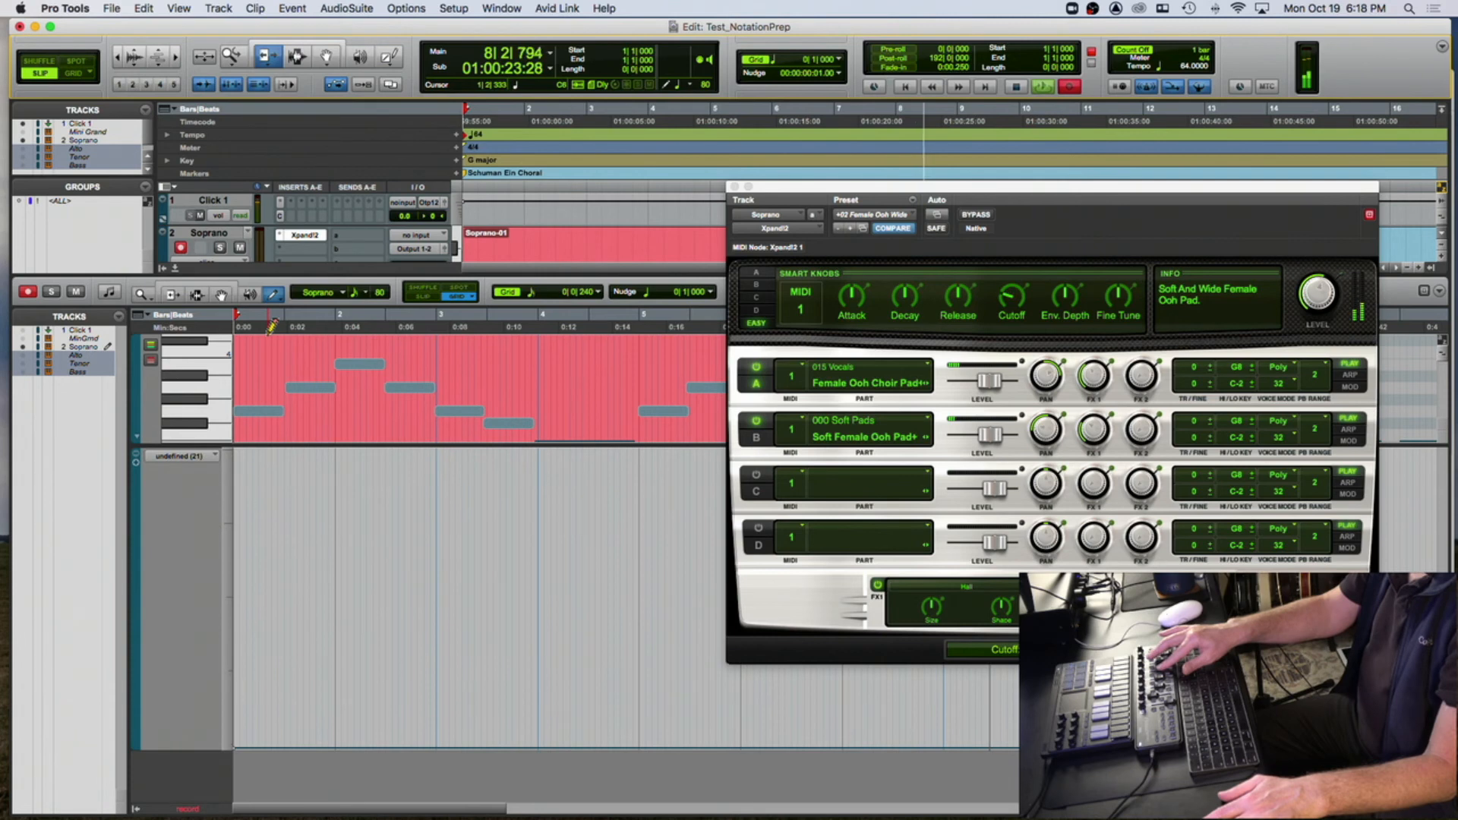
pyautogui.press('space')
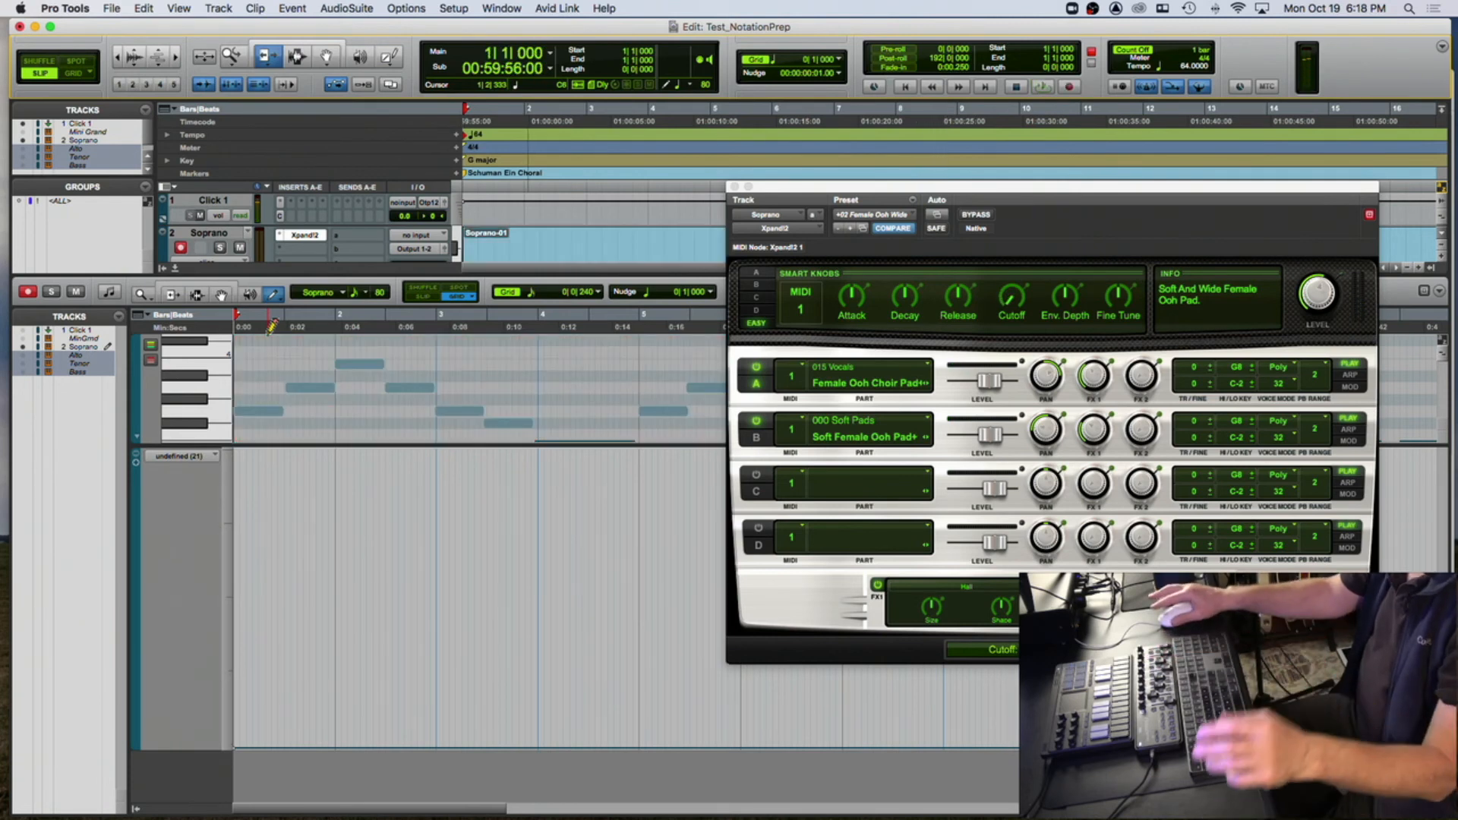
# - Close the Xpand!2 window and display controller undefined (3) in the lane below the piano roll
pyautogui.click(734, 187)
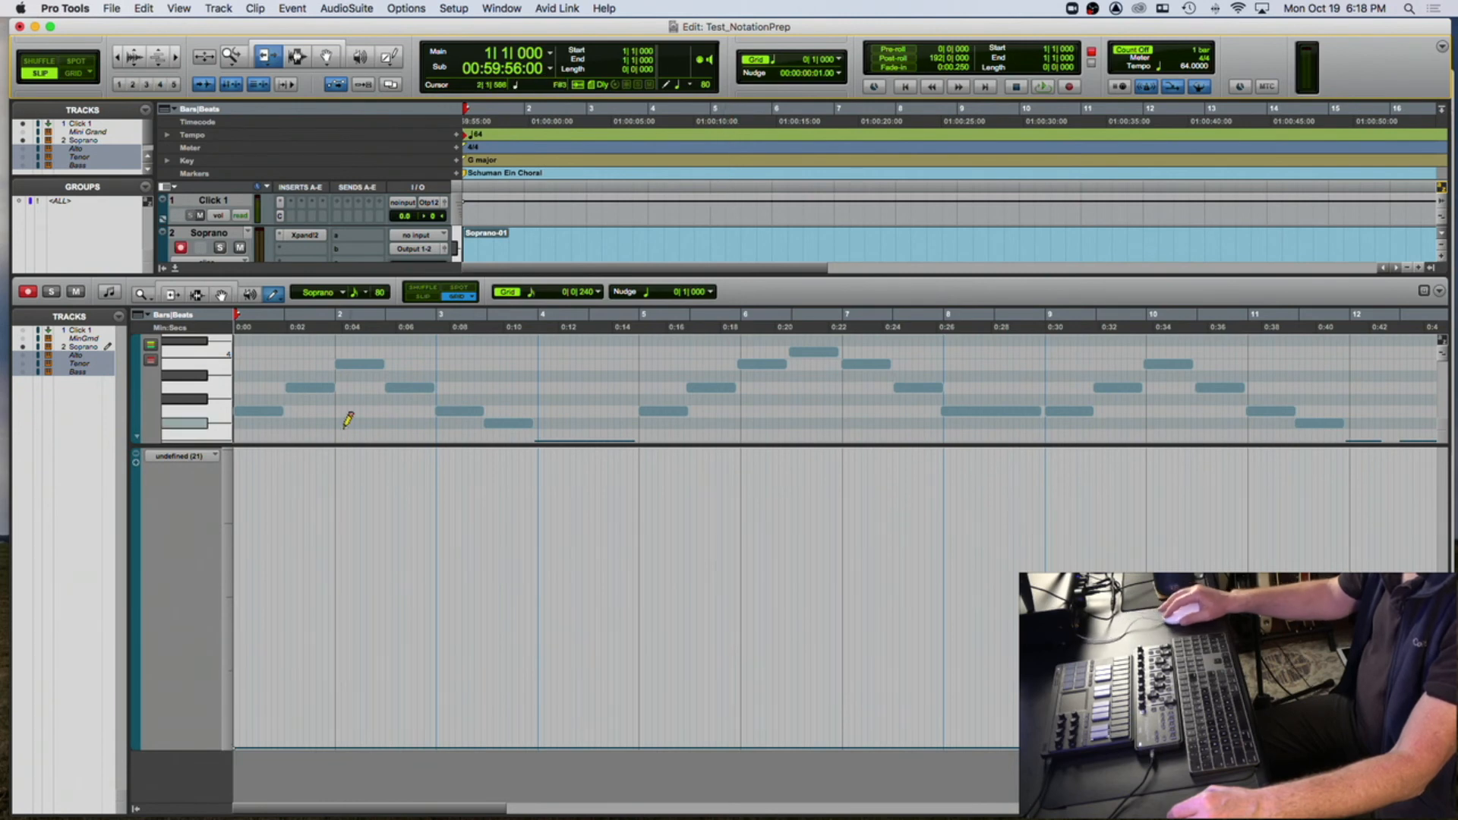
pyautogui.click(197, 457)
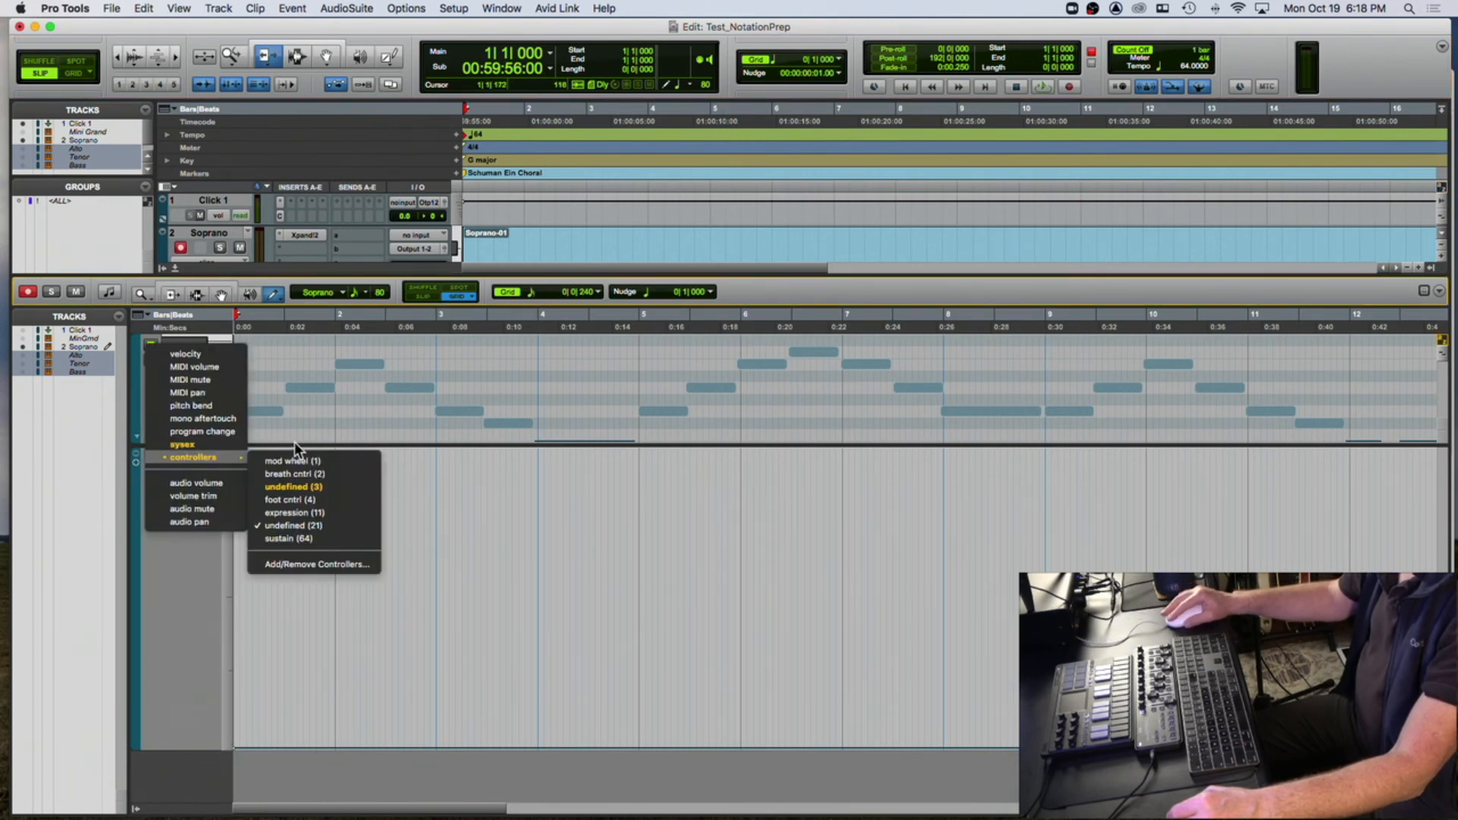
pyautogui.click(330, 486)
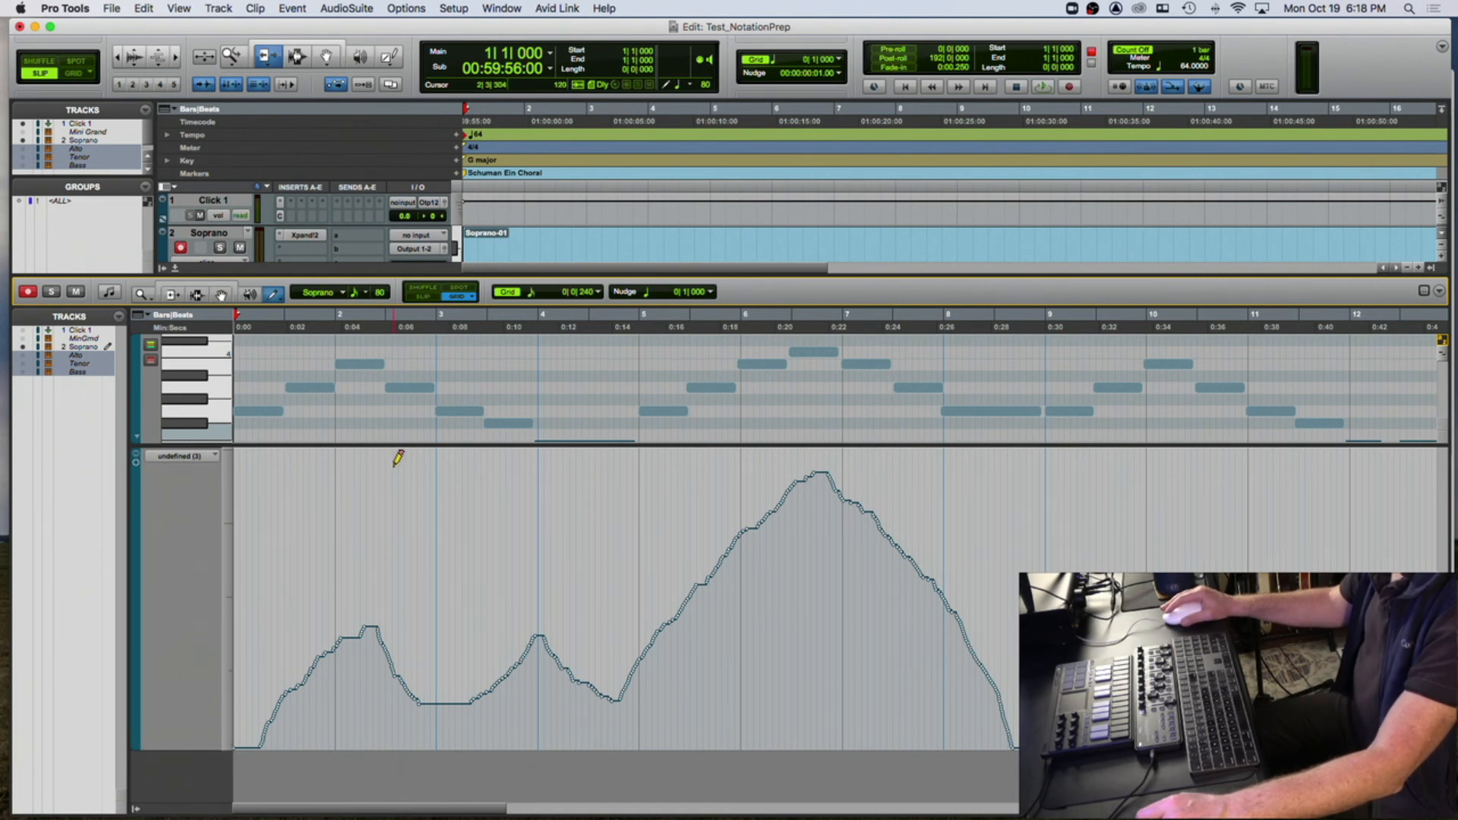
# - Play the recorded Cutoff automation and redraw its dip between the middle of bar 2 and bar 4 as a smooth curve
pyautogui.press('space')
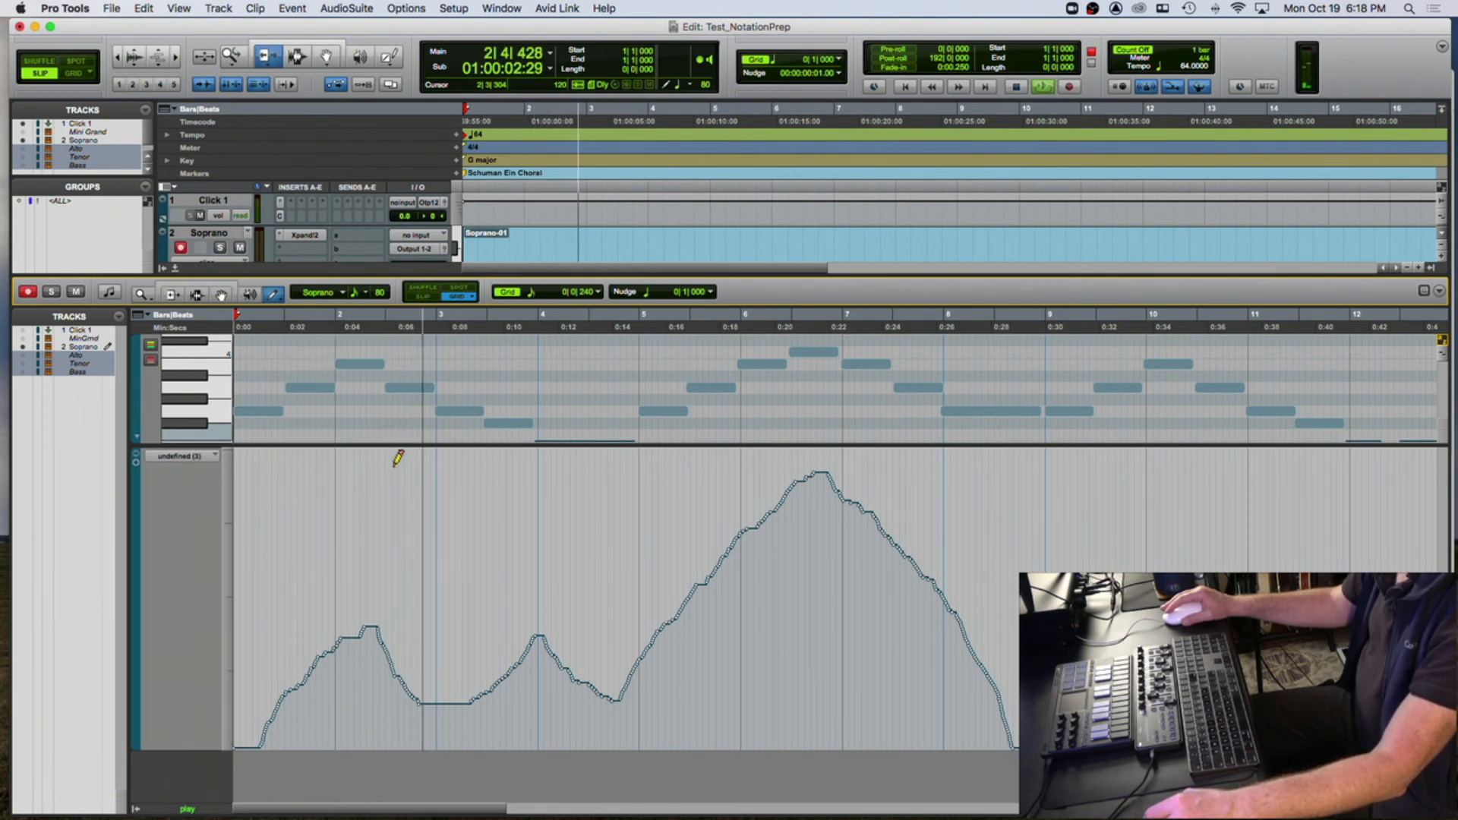
pyautogui.press('space')
pyautogui.moveTo(390, 634)
pyautogui.mouseDown()
pyautogui.moveTo(399, 659)
pyautogui.moveTo(443, 685)
pyautogui.moveTo(544, 635)
pyautogui.mouseUp()
pyautogui.press('space')
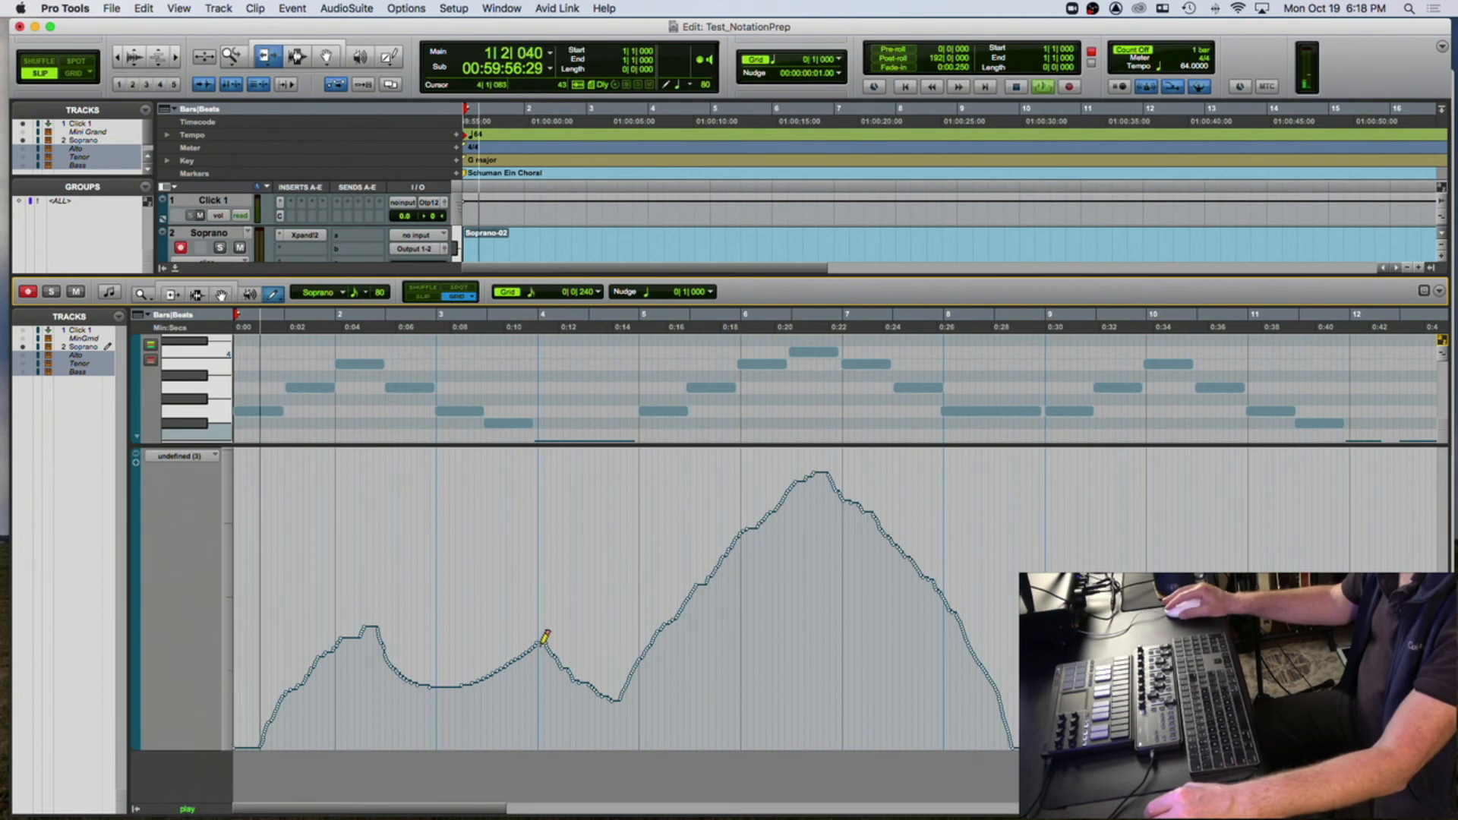
pyautogui.press('space')
# - Redraw the controller 3 curve's opening rise from bar 1 as a gradual slope starting slightly above zero, and play it back
pyautogui.moveTo(287, 699); pyautogui.dragTo(234, 748)
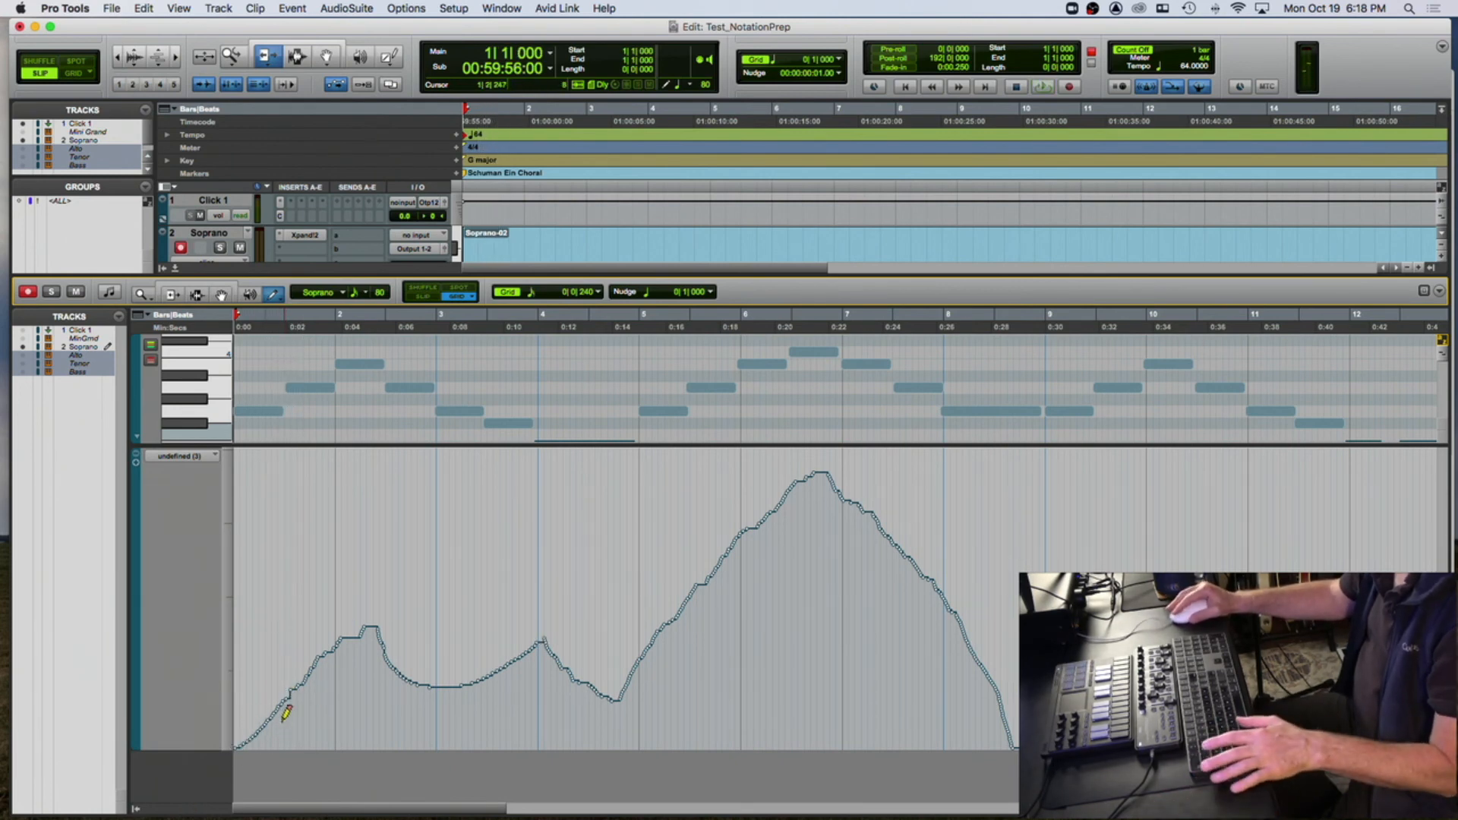
pyautogui.moveTo(286, 688); pyautogui.dragTo(236, 728)
pyautogui.press('space')
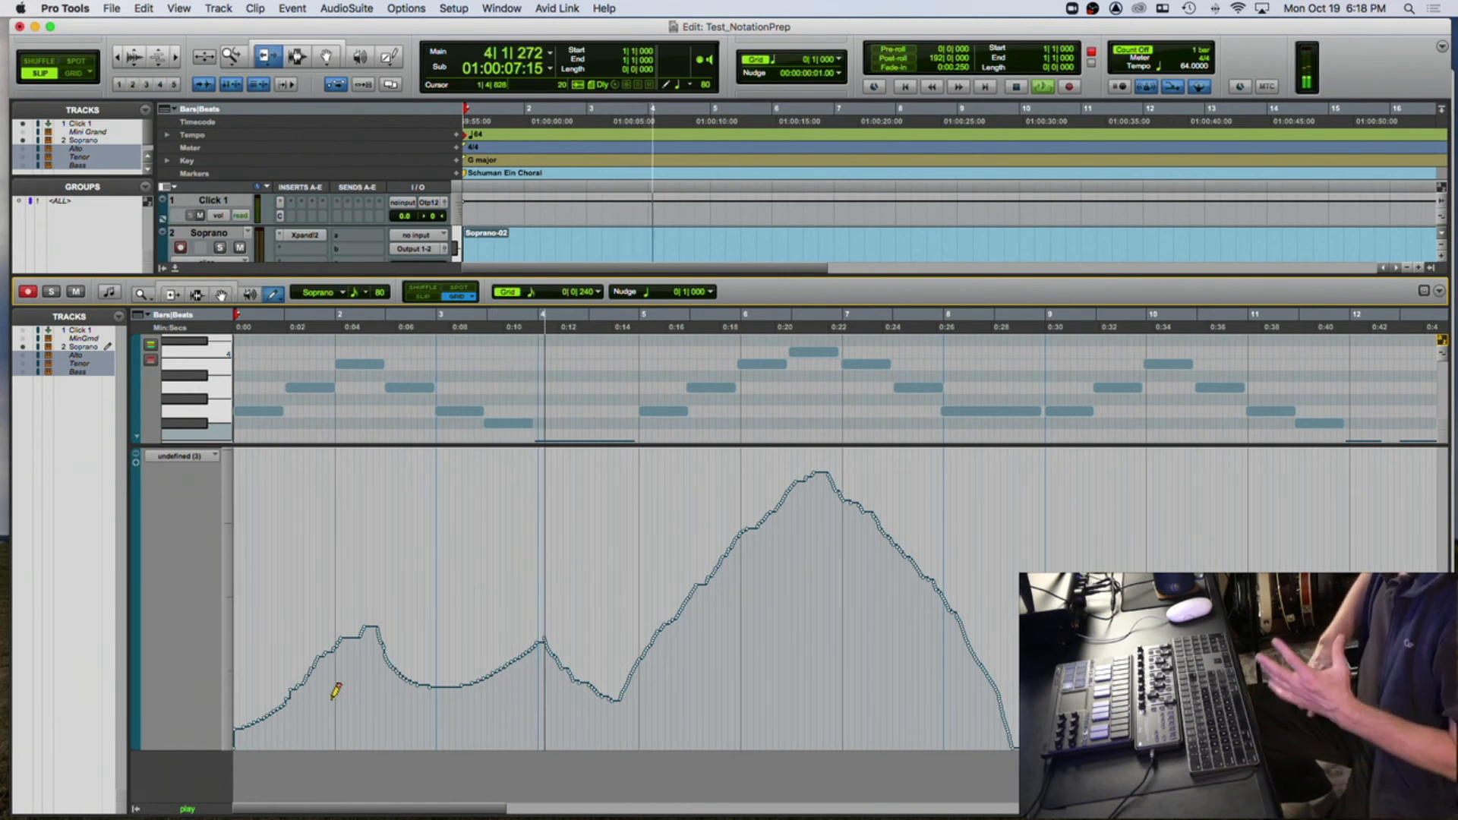
pyautogui.press('space')
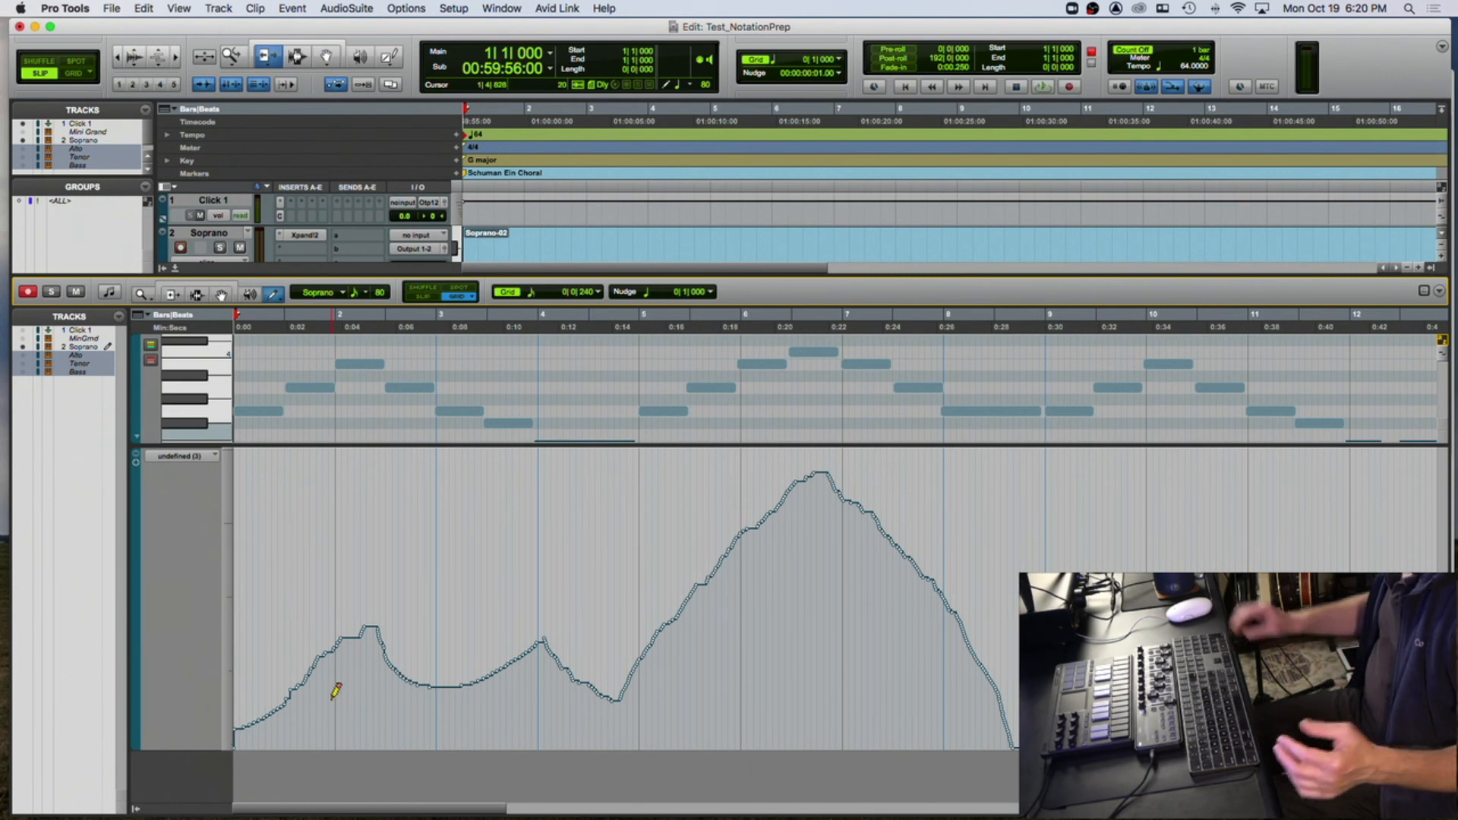
pyautogui.moveTo(138, 815)
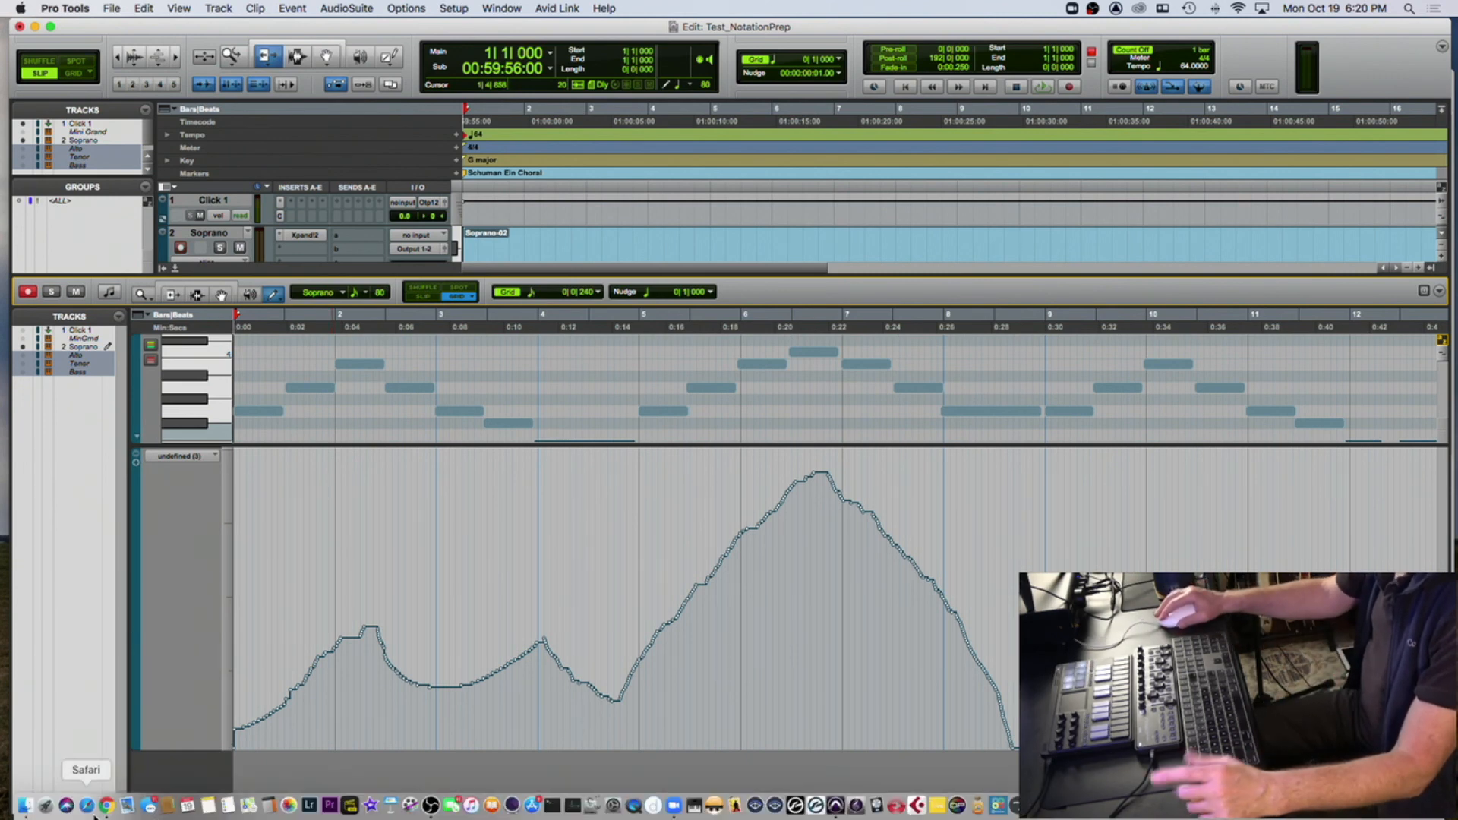